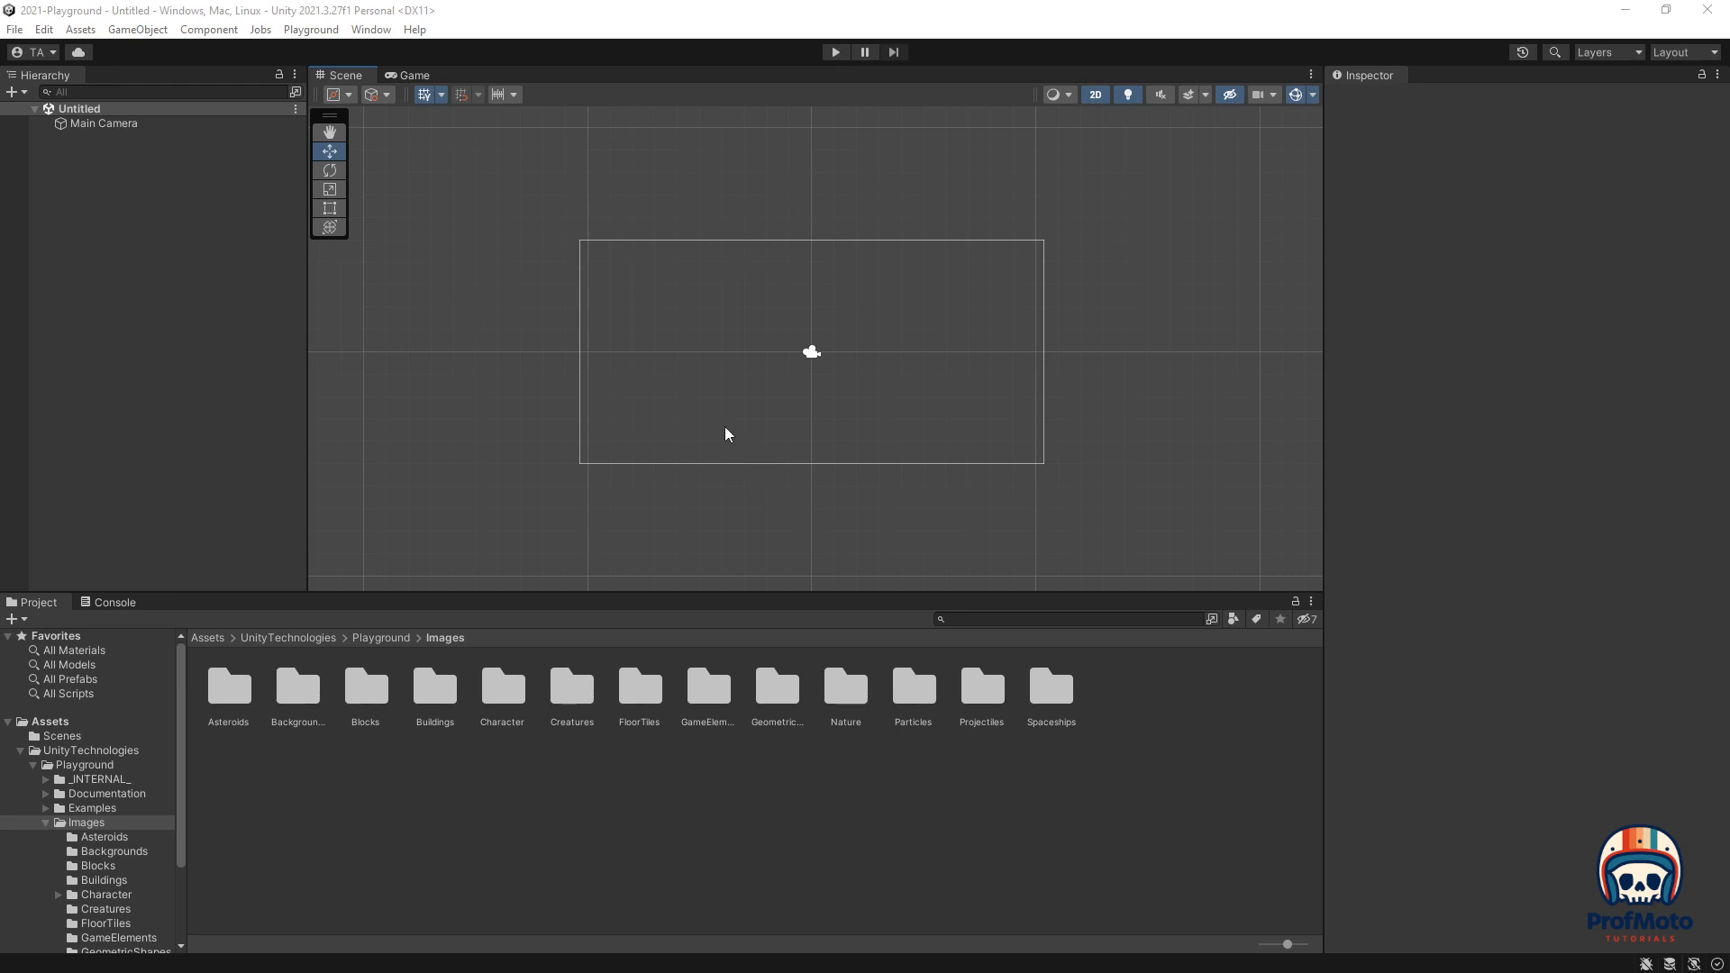
Step: Create a new untitled scene from the Basic 2D (Built-in) template
{"action": "left_click", "coordinate": [16, 29]}
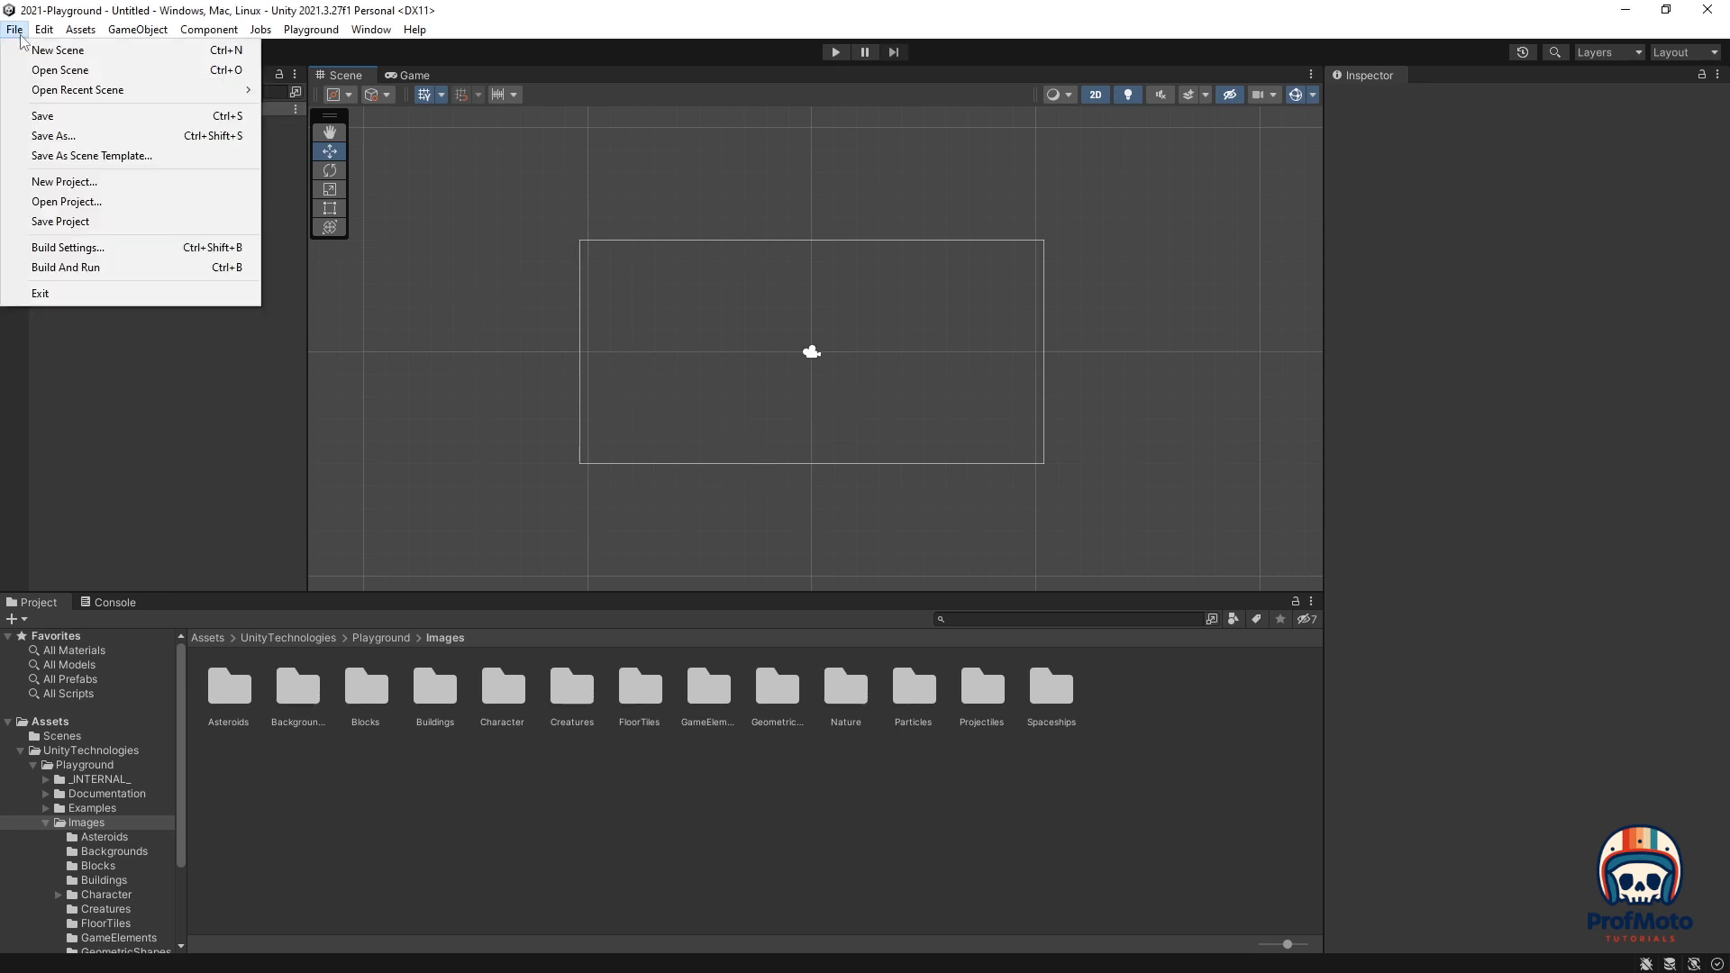
{"action": "left_click", "coordinate": [40, 51]}
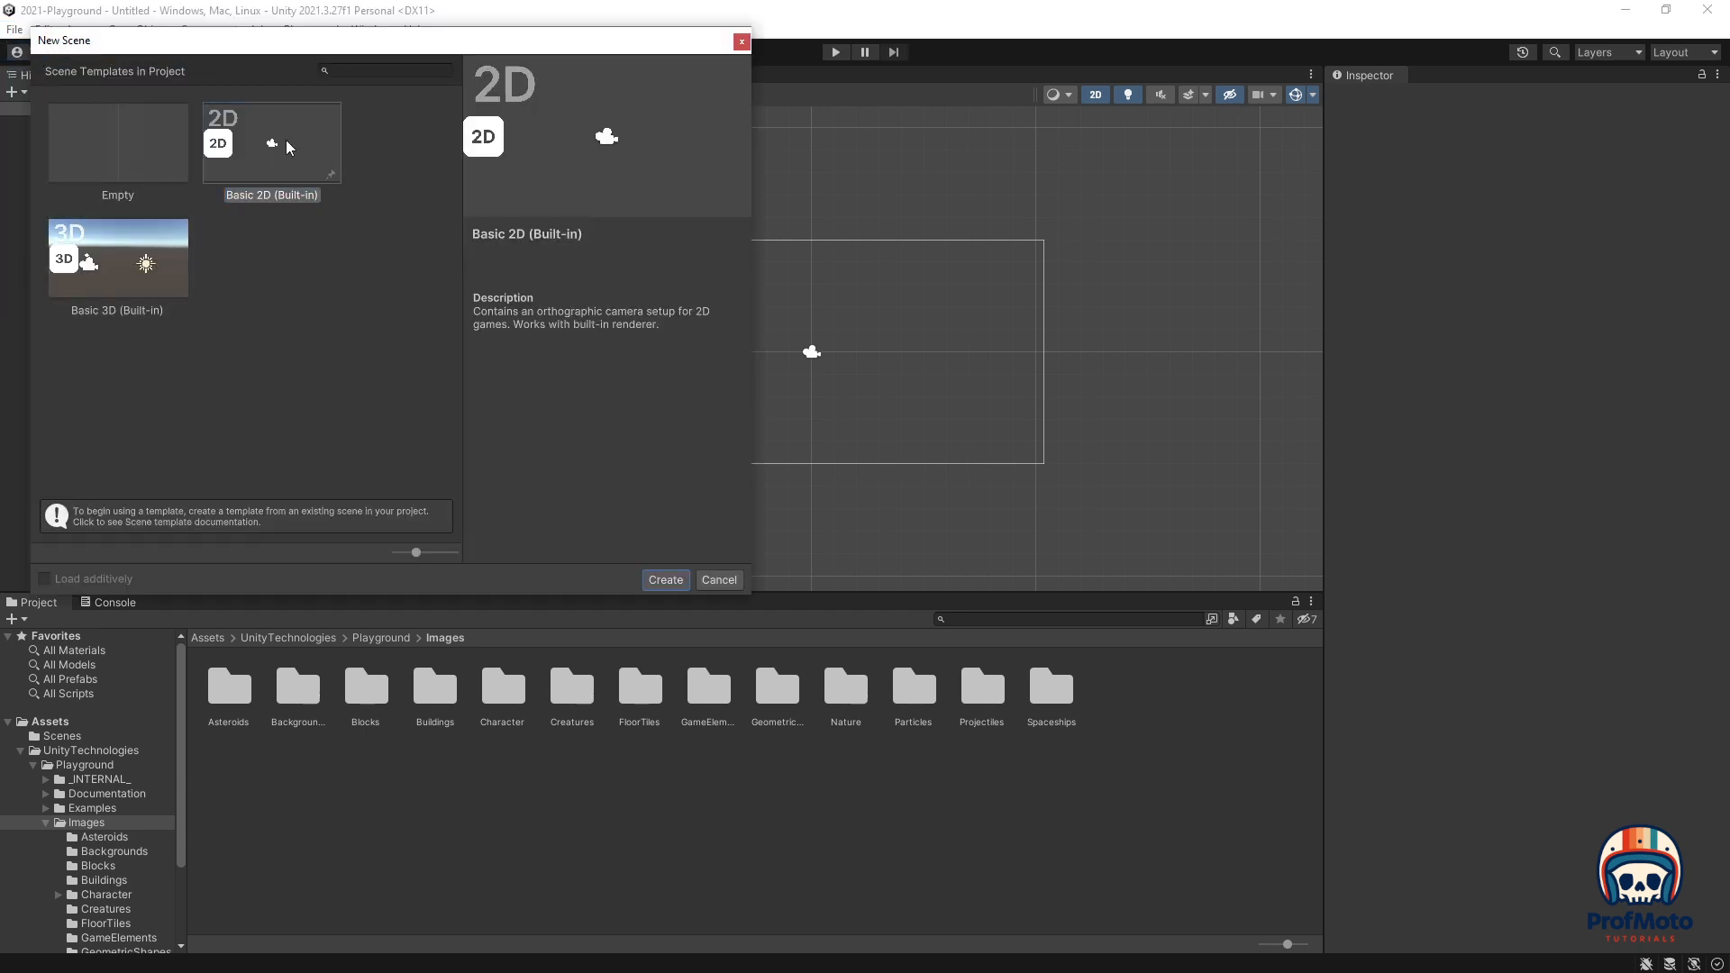
{"action": "double_click", "coordinate": [268, 158]}
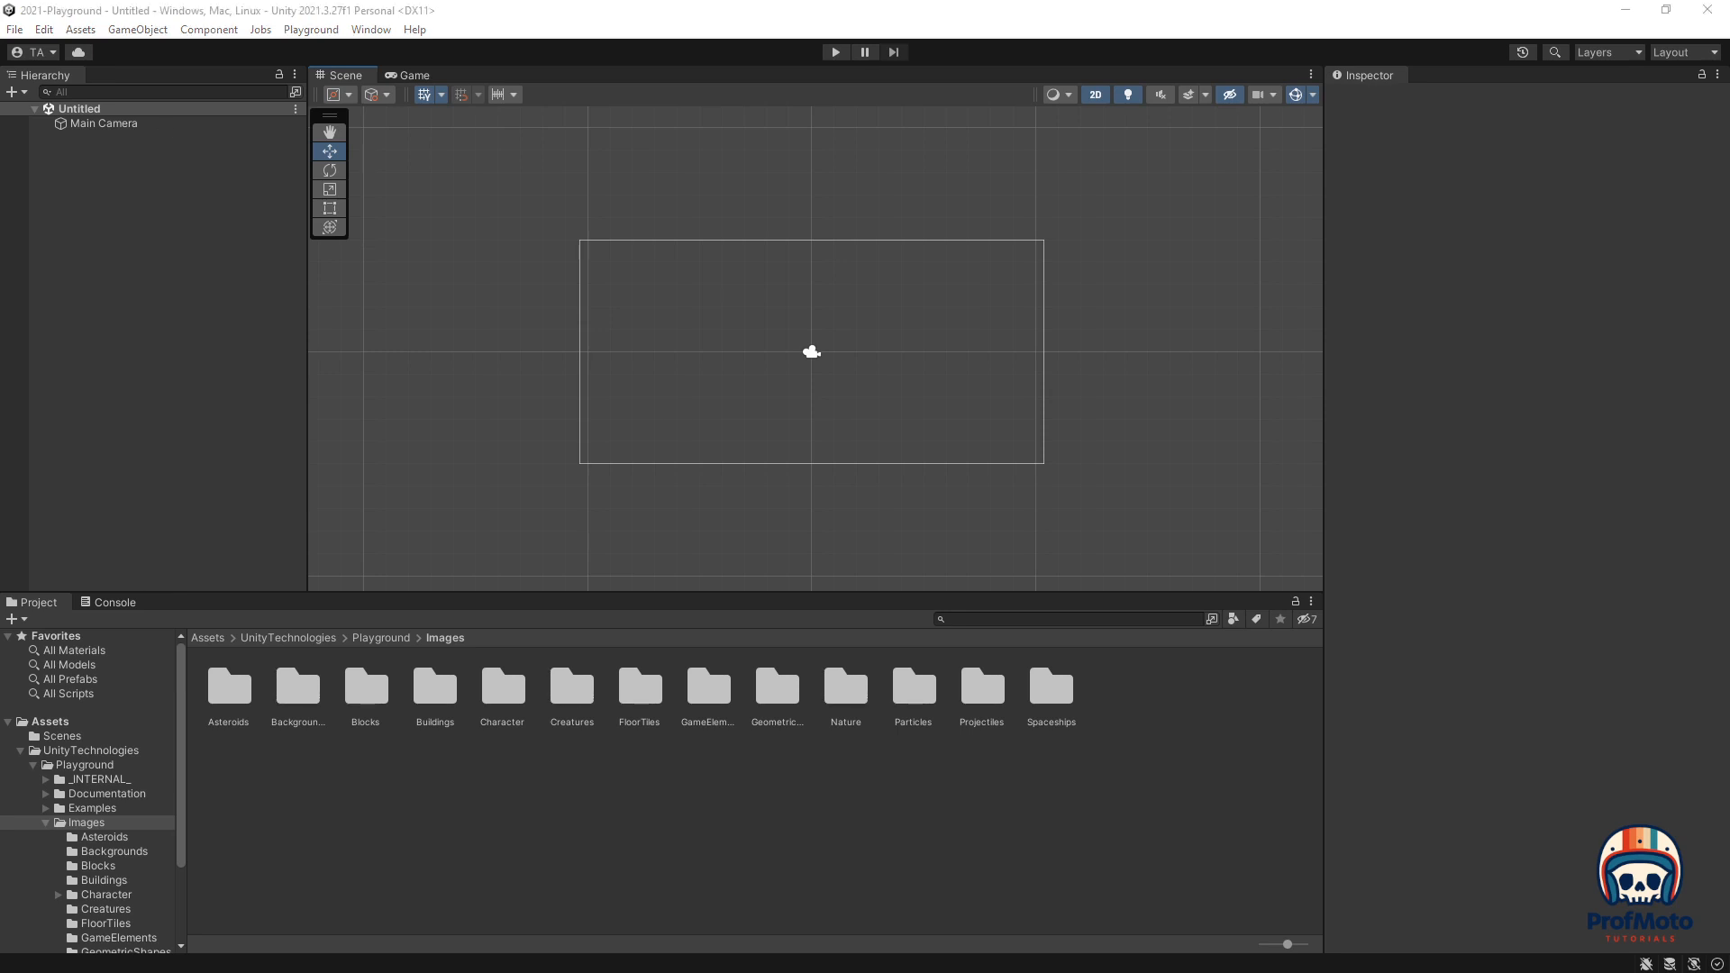
Step: Bring the Unity Learn 2D-import tutorial on screen, scroll to step 2's hamburger example, and move the browser aside
{"action": "left_click_drag", "start_coordinate": [0, 275], "coordinate": [312, 155]}
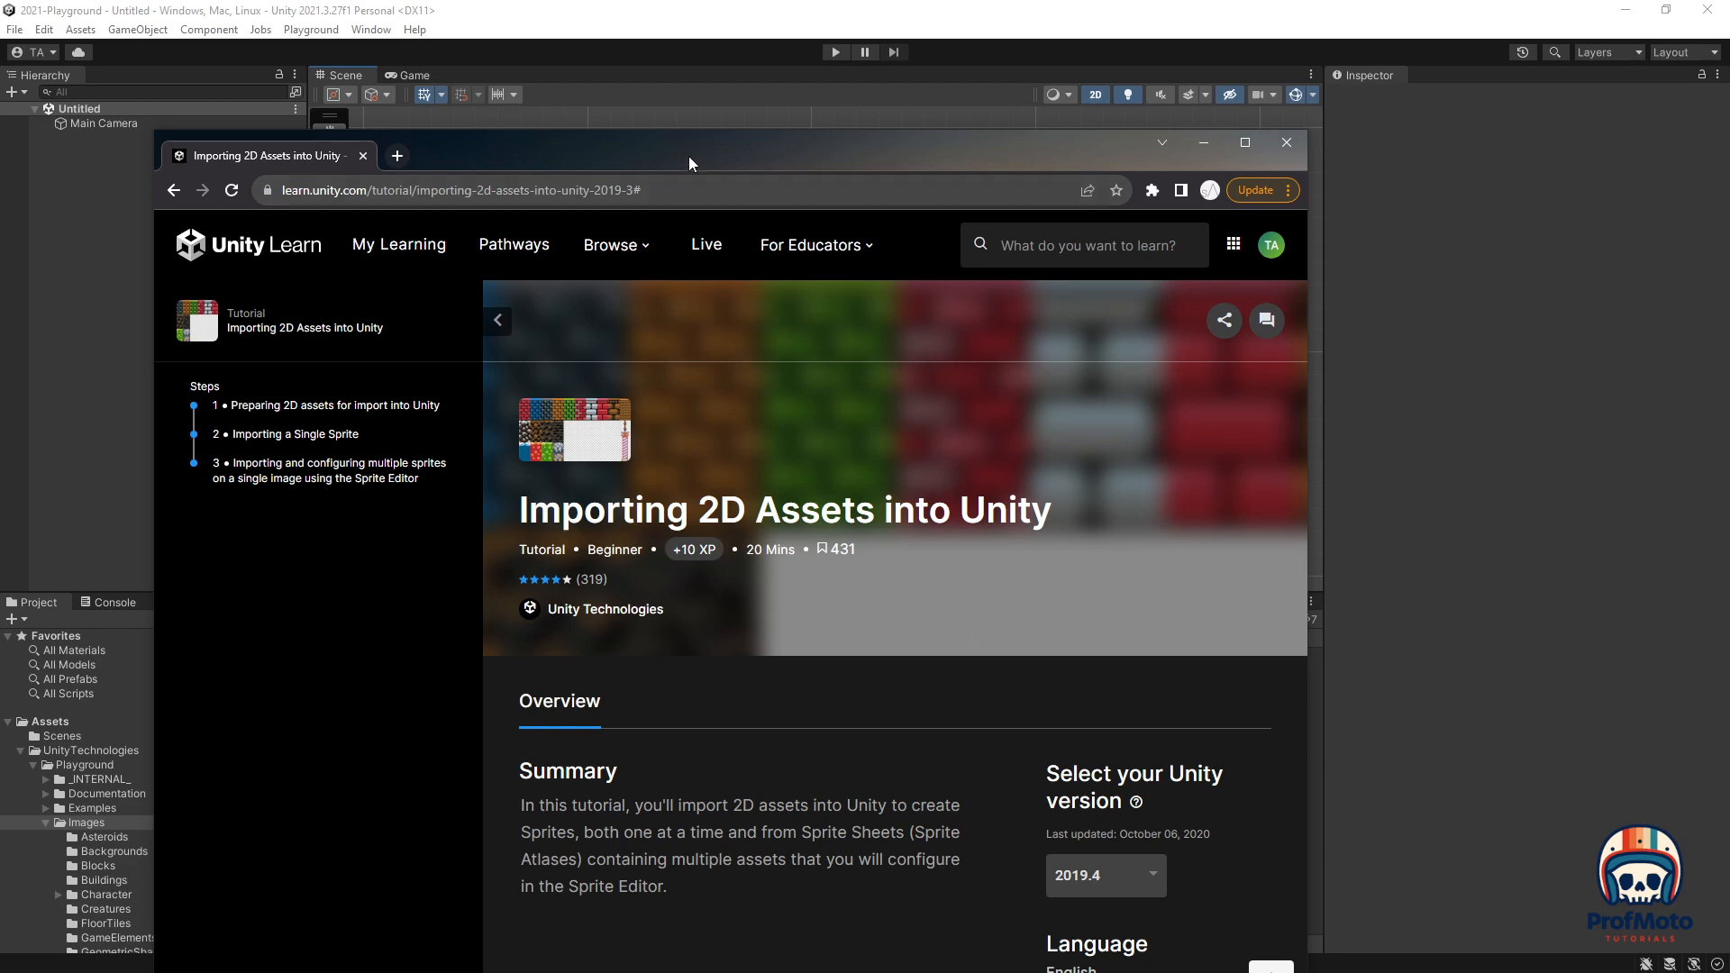
{"action": "left_click_drag", "start_coordinate": [689, 155], "coordinate": [703, 74]}
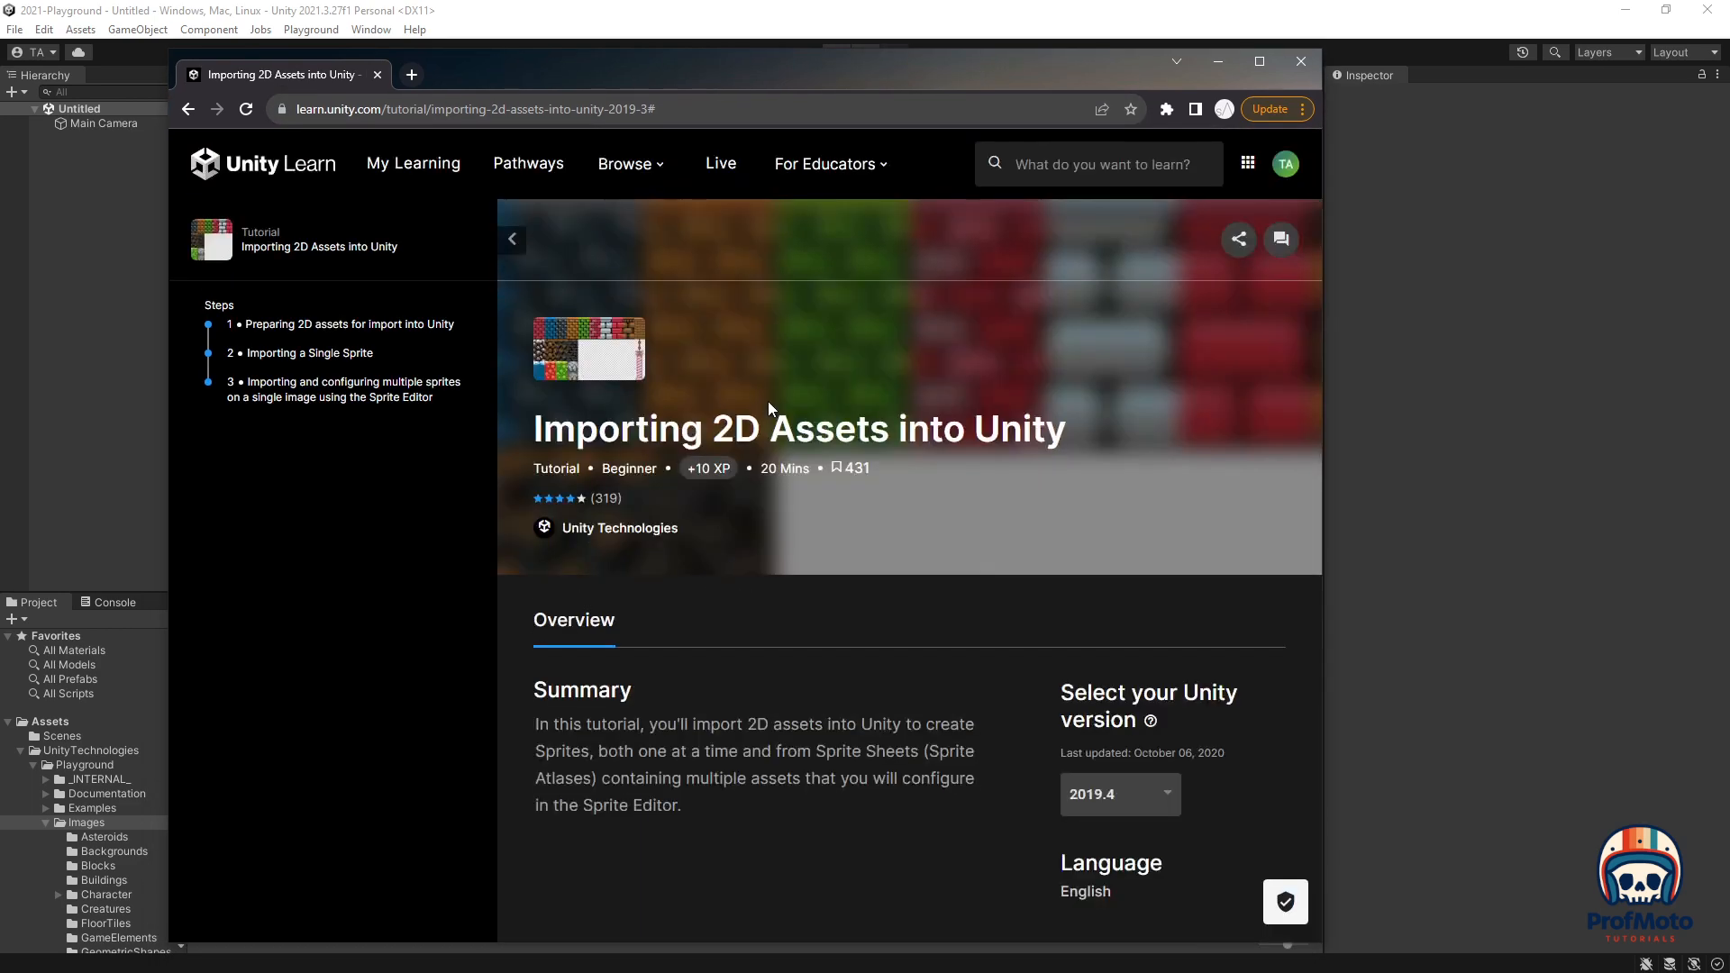
{"action": "scroll", "coordinate": [768, 402], "scroll_direction": "down", "scroll_amount": 7}
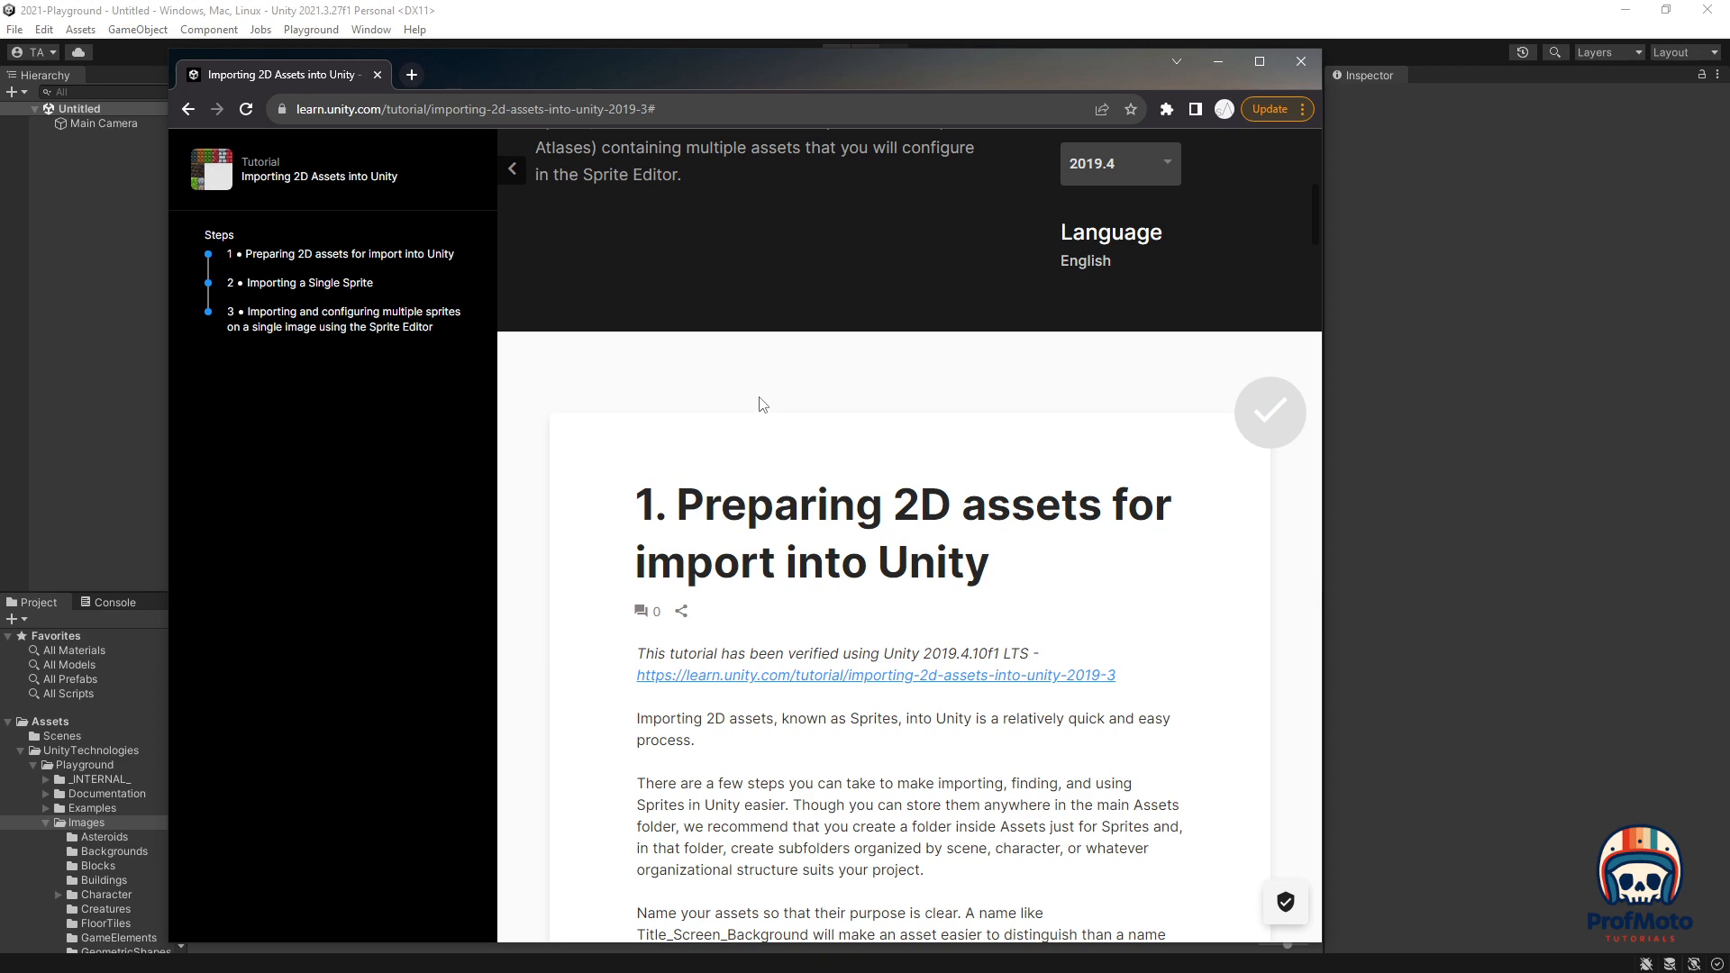
{"action": "scroll", "coordinate": [768, 407], "scroll_direction": "down", "scroll_amount": 10}
{"action": "scroll", "coordinate": [760, 393], "scroll_direction": "down", "scroll_amount": 8}
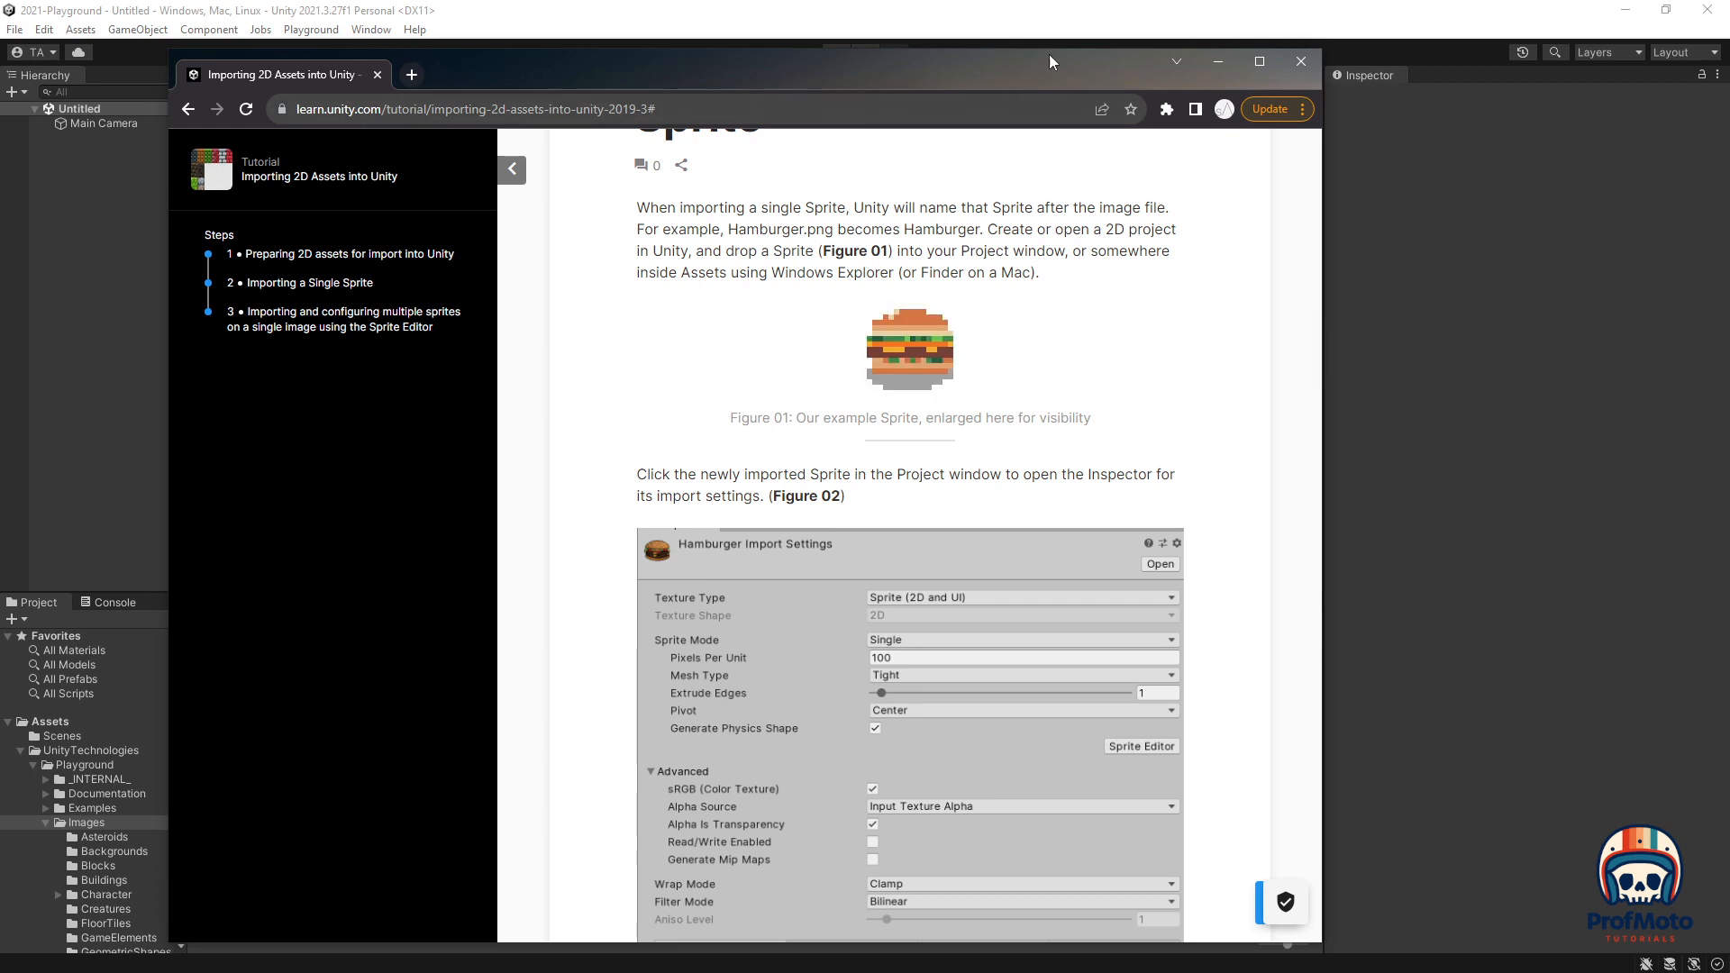
{"action": "left_click_drag", "start_coordinate": [1056, 65], "coordinate": [743, 75]}
Step: Minimize Unity and drag the enlarged hamburger example image onto the desktop
{"action": "left_click", "coordinate": [1665, 10]}
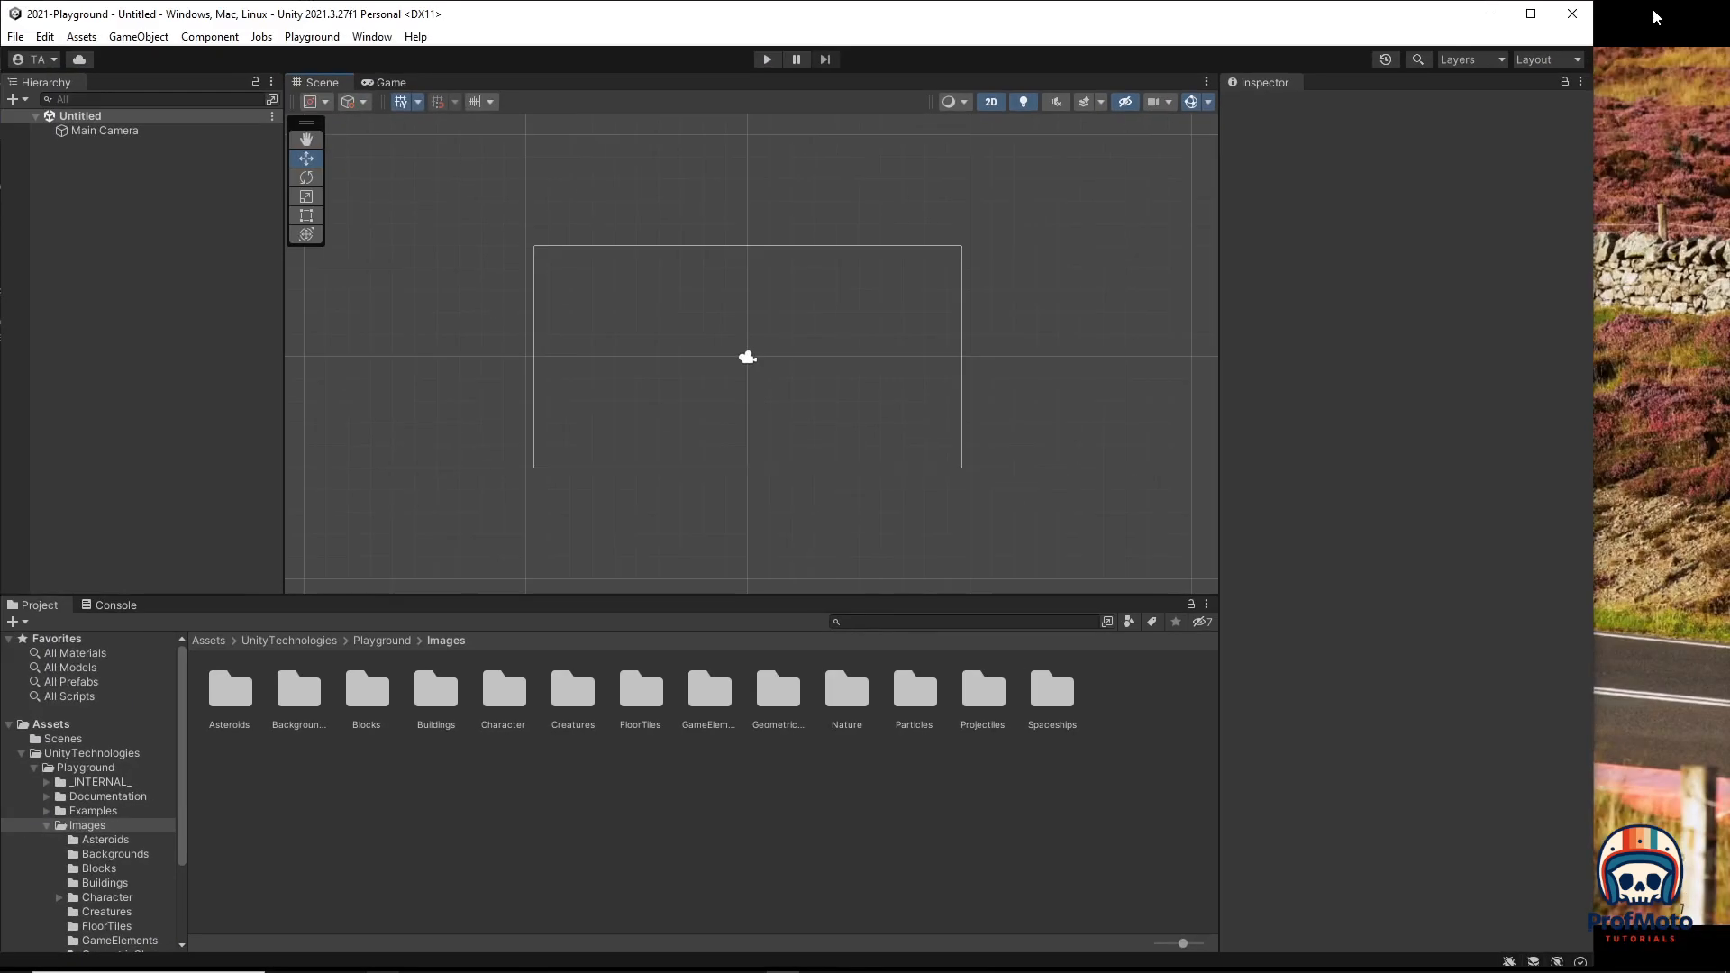
{"action": "left_click", "coordinate": [364, 972]}
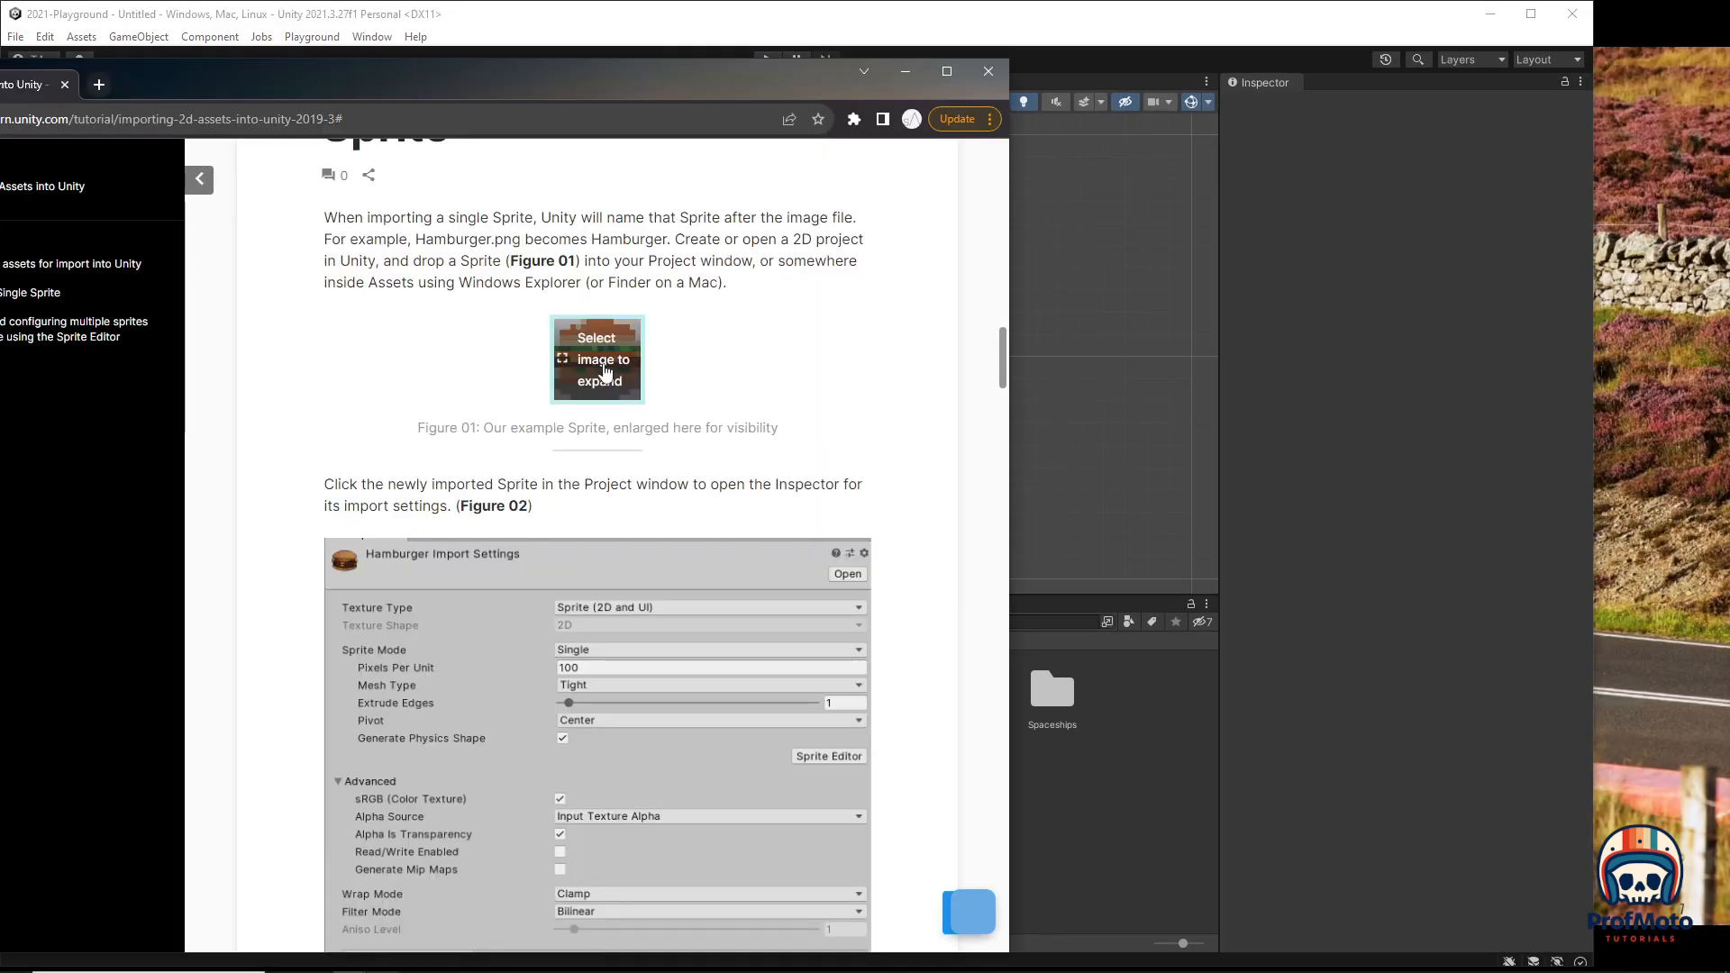
{"action": "left_click", "coordinate": [602, 367]}
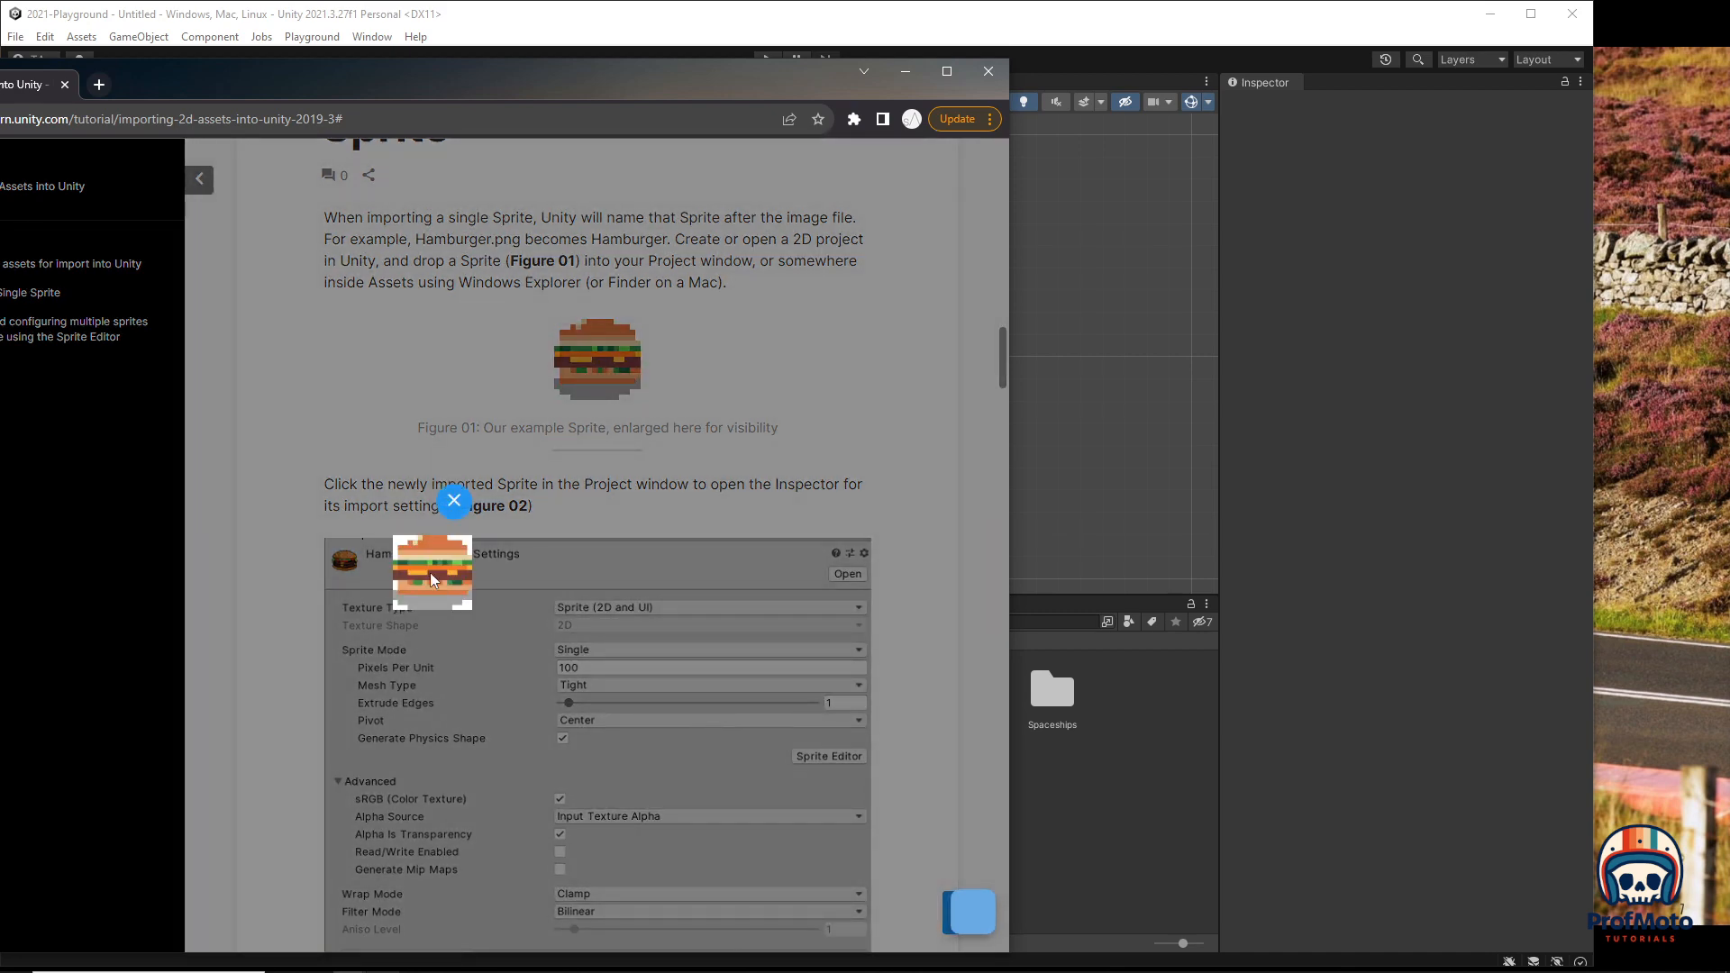
{"action": "left_click_drag", "start_coordinate": [420, 564], "coordinate": [1664, 197]}
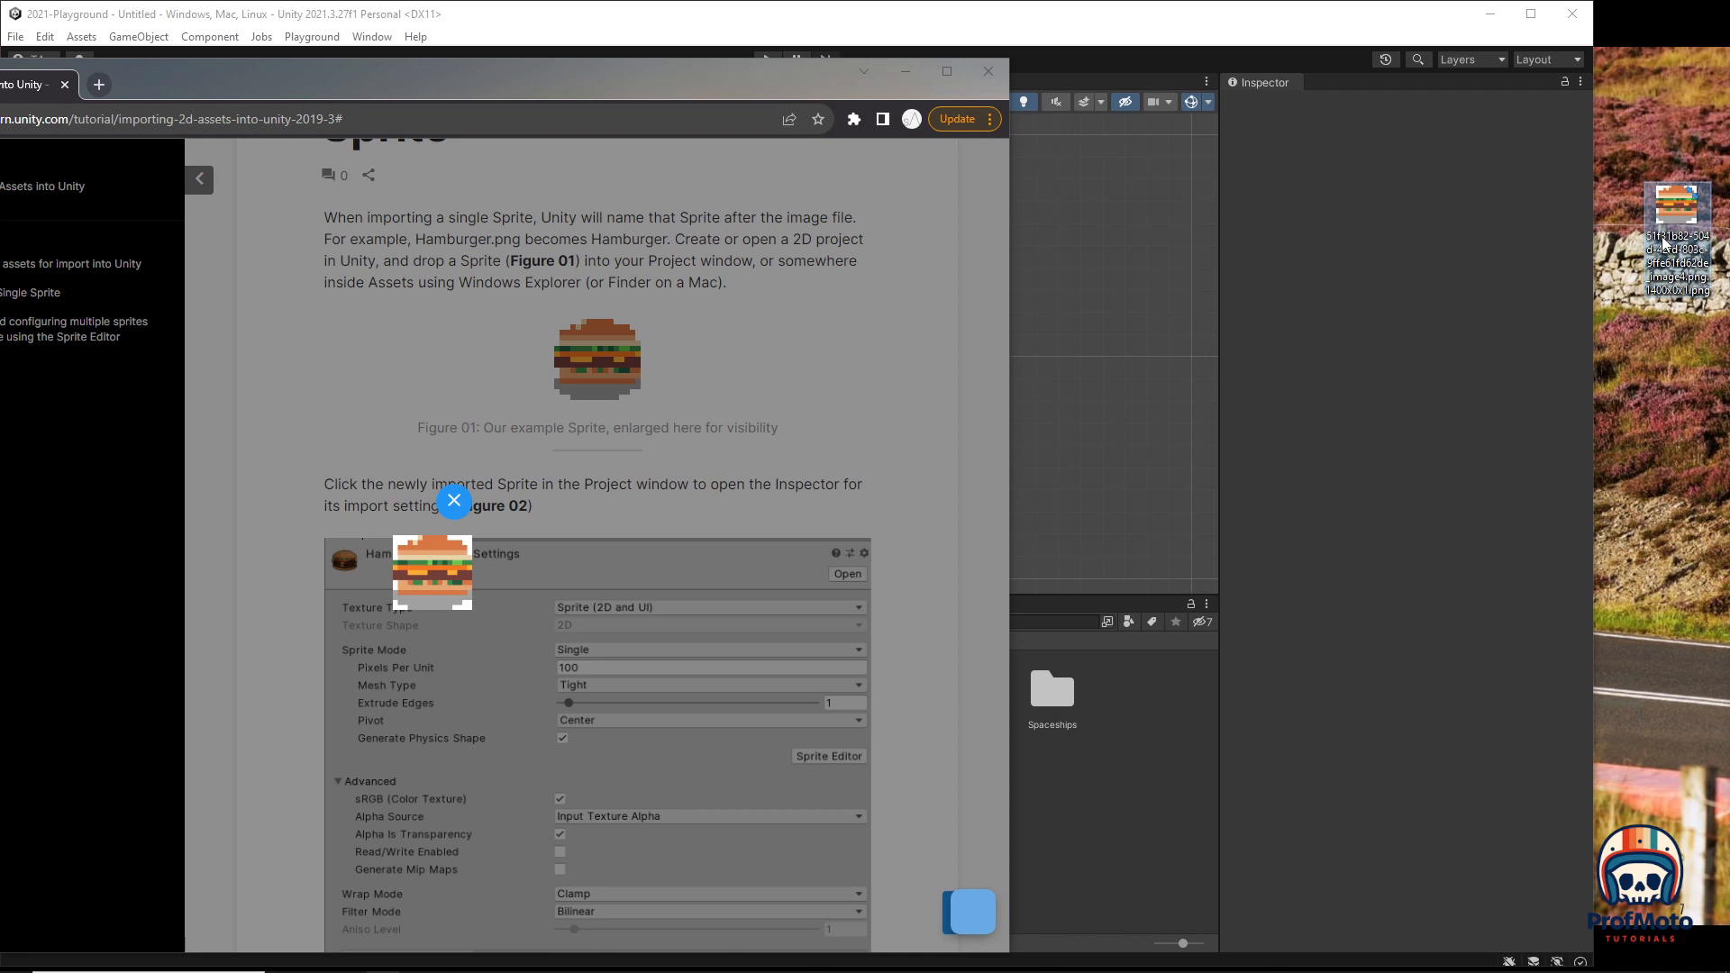
Step: Rename the saved file to hamburger.png and scroll the tutorial to the multiple-Sprite section
{"action": "left_click", "coordinate": [1666, 245]}
{"action": "type", "text": "hambur"}
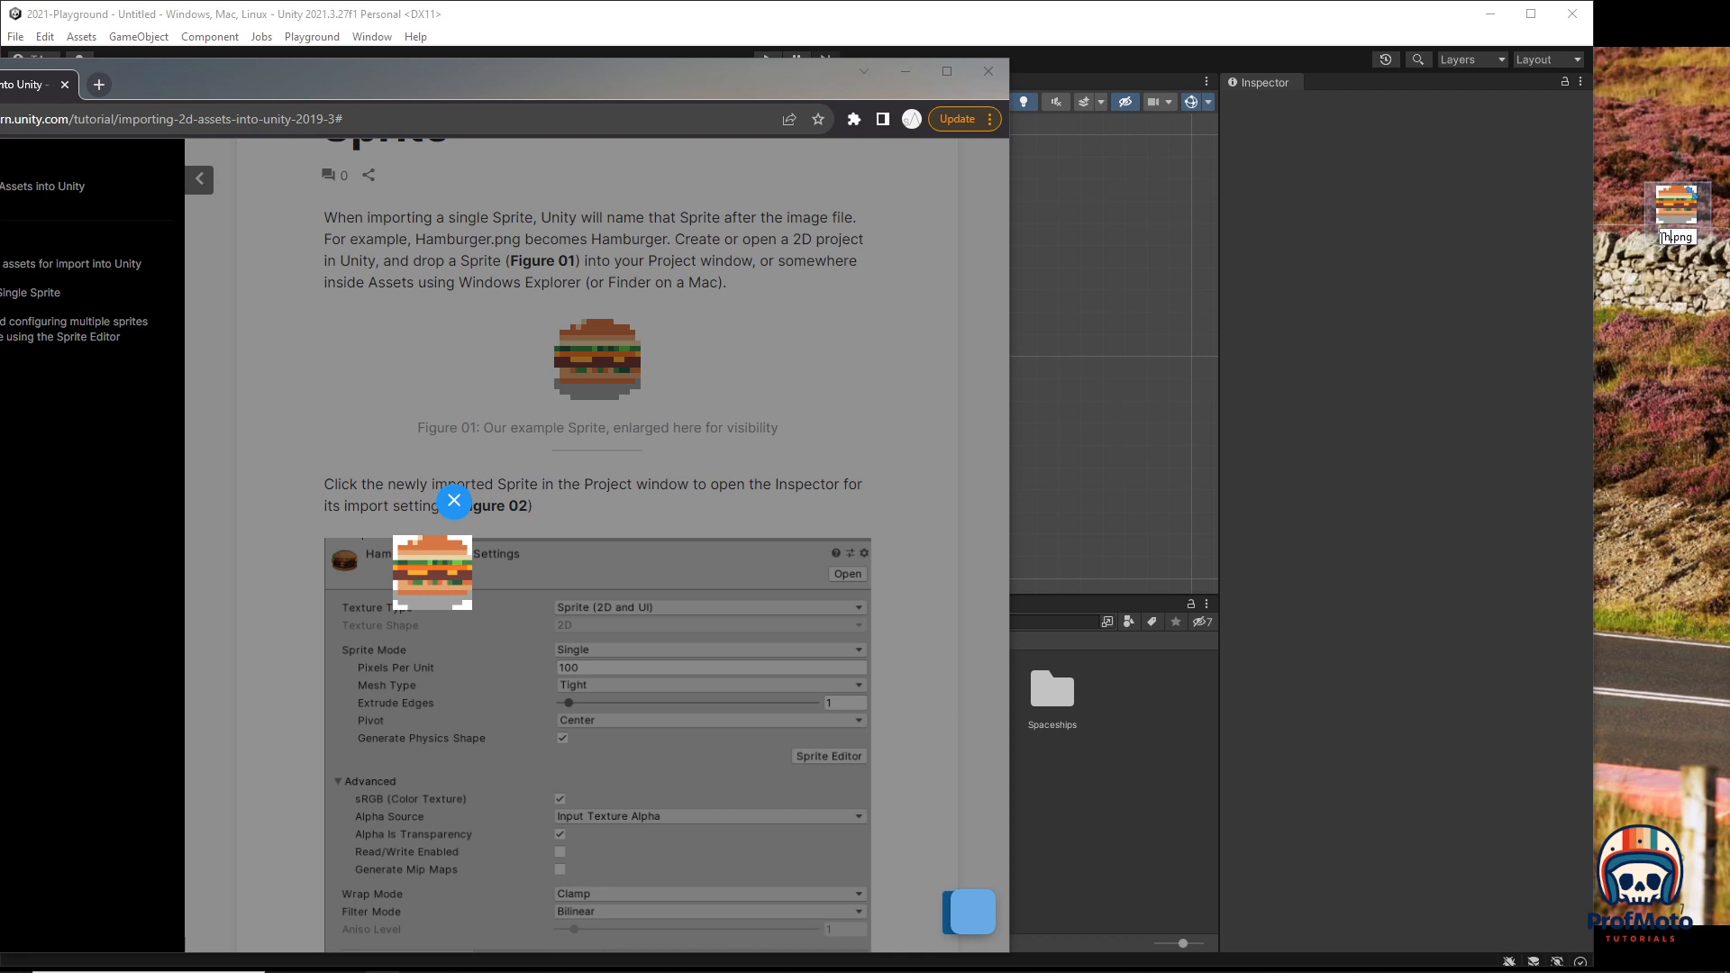
{"action": "type", "text": "ger"}
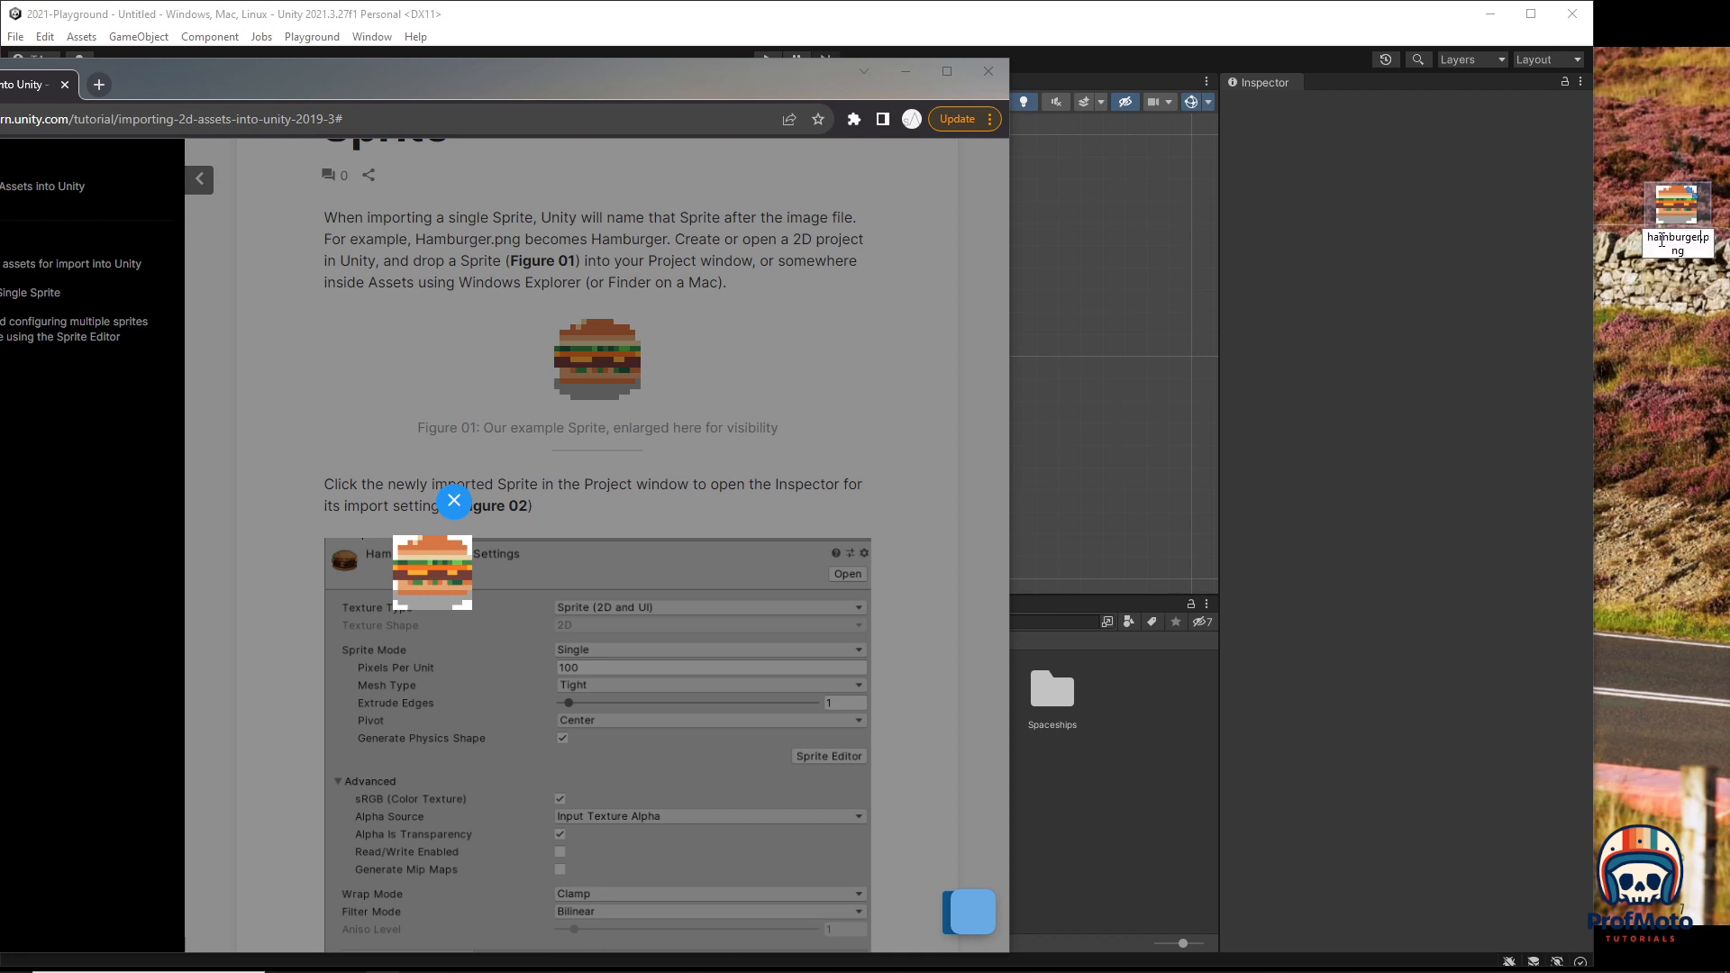
{"action": "key", "text": "Return"}
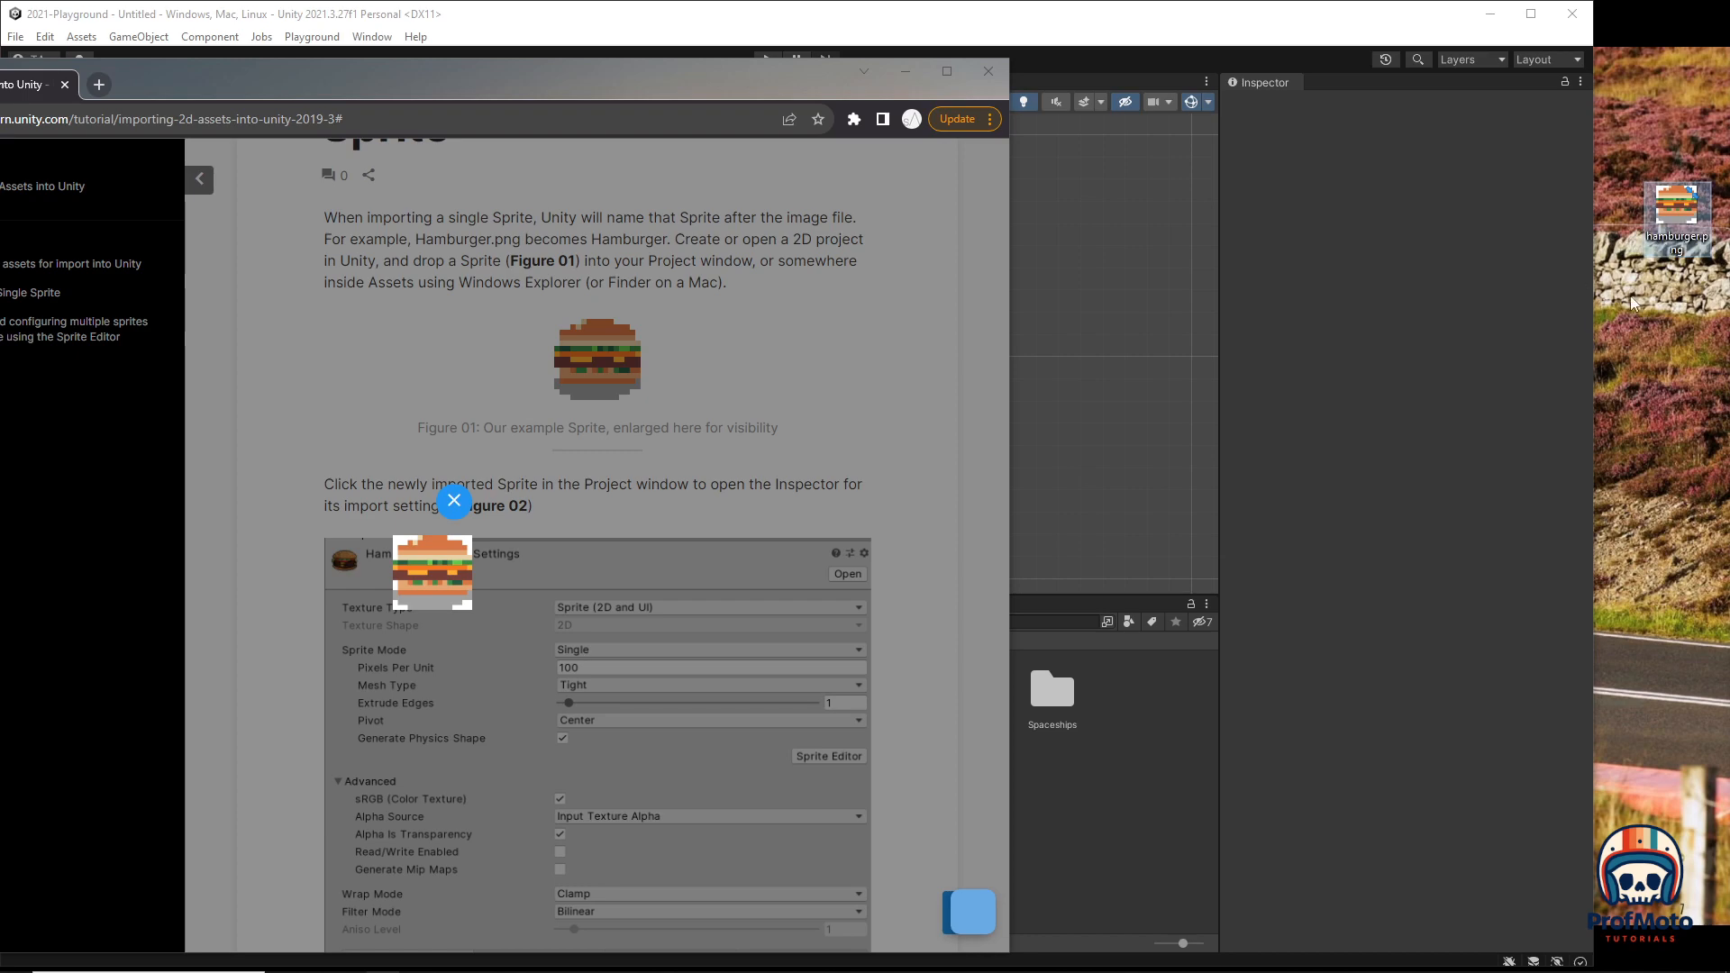
{"action": "left_click", "coordinate": [1667, 310]}
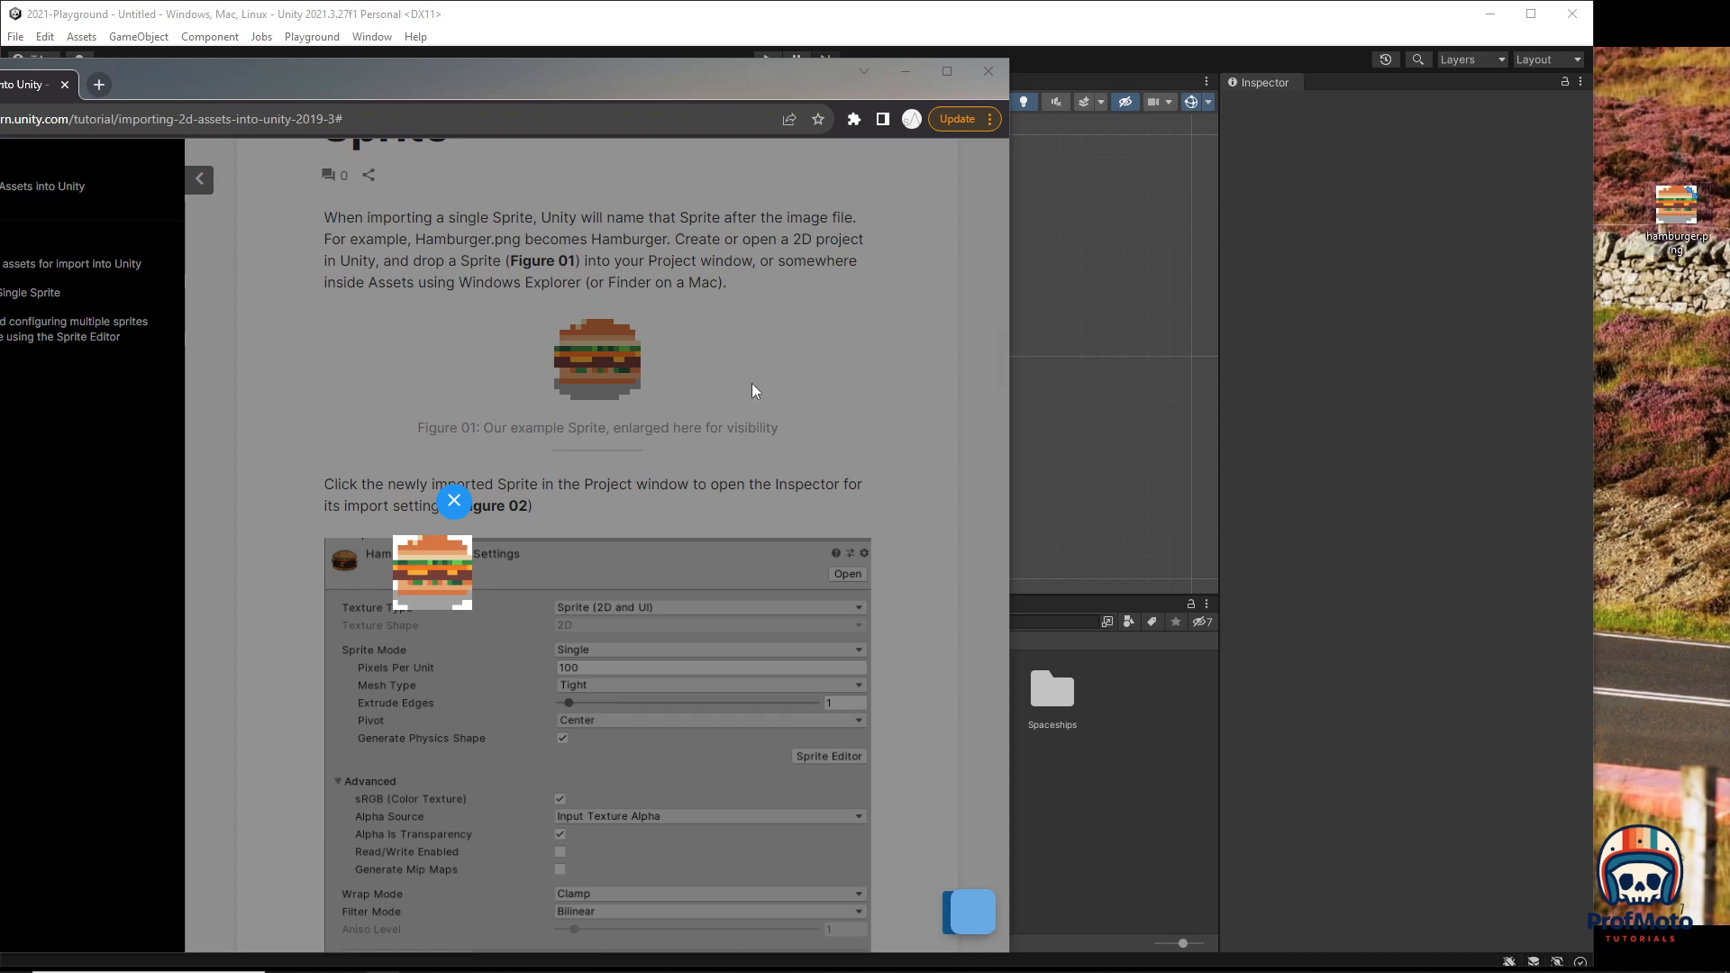
{"action": "left_click_drag", "start_coordinate": [465, 509], "coordinate": [477, 487]}
{"action": "scroll", "coordinate": [495, 459], "scroll_direction": "down", "scroll_amount": 7}
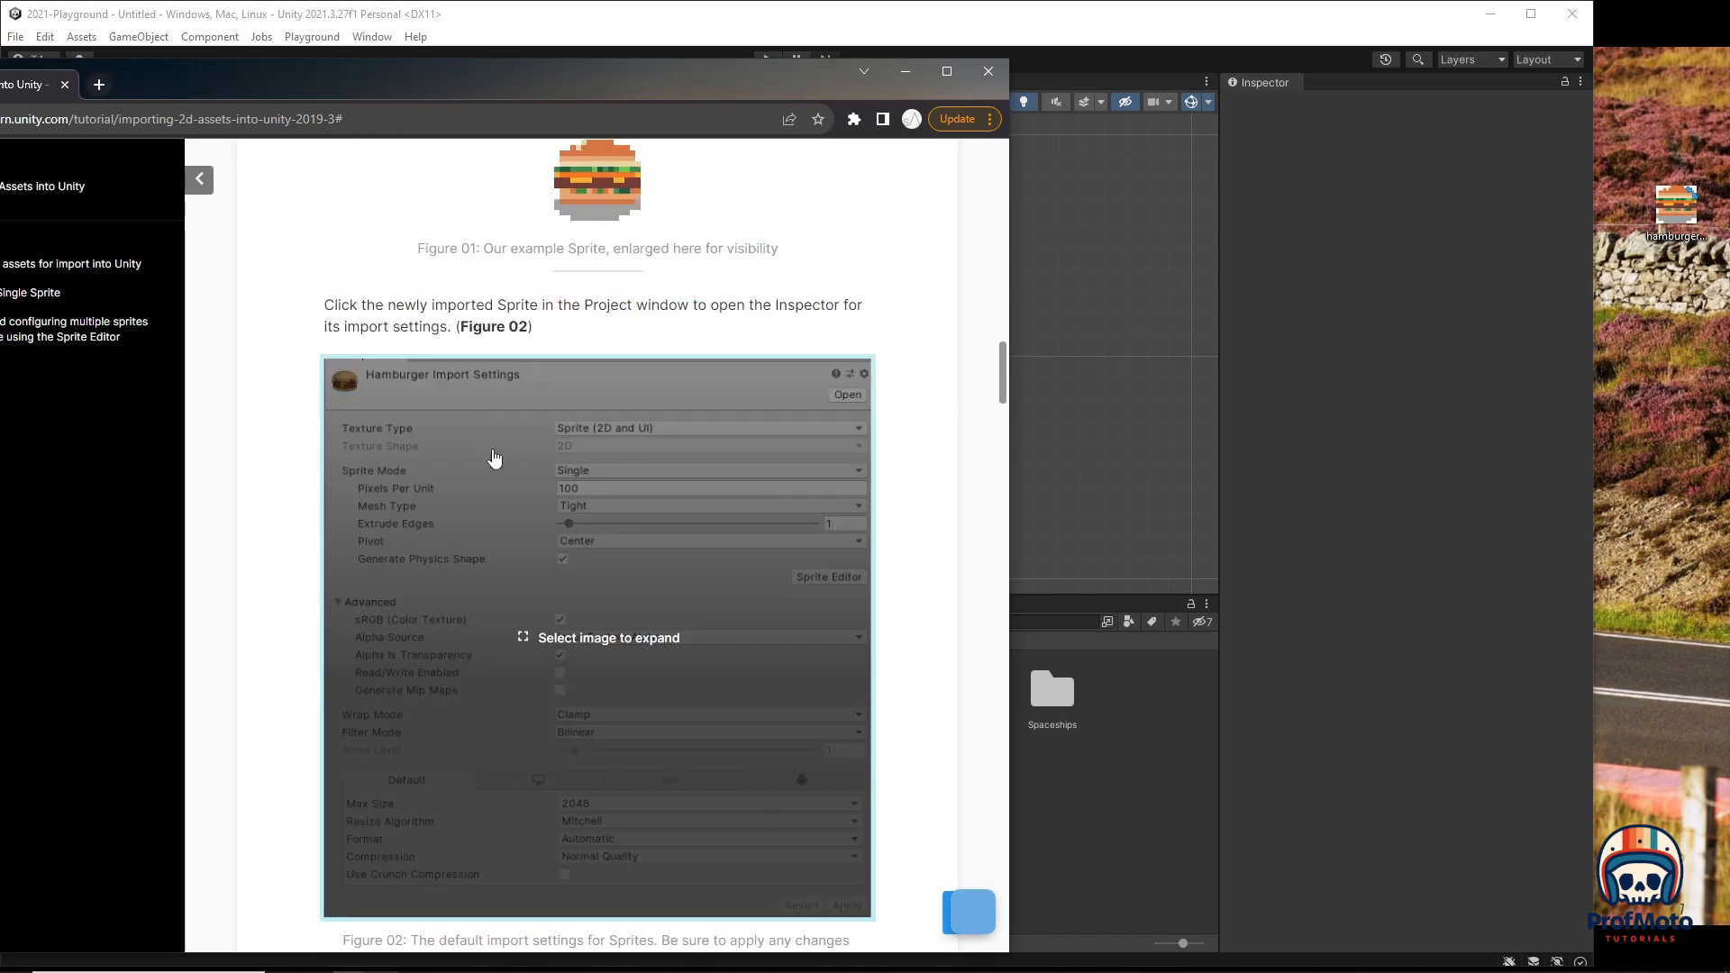
{"action": "scroll", "coordinate": [500, 454], "scroll_direction": "down", "scroll_amount": 20}
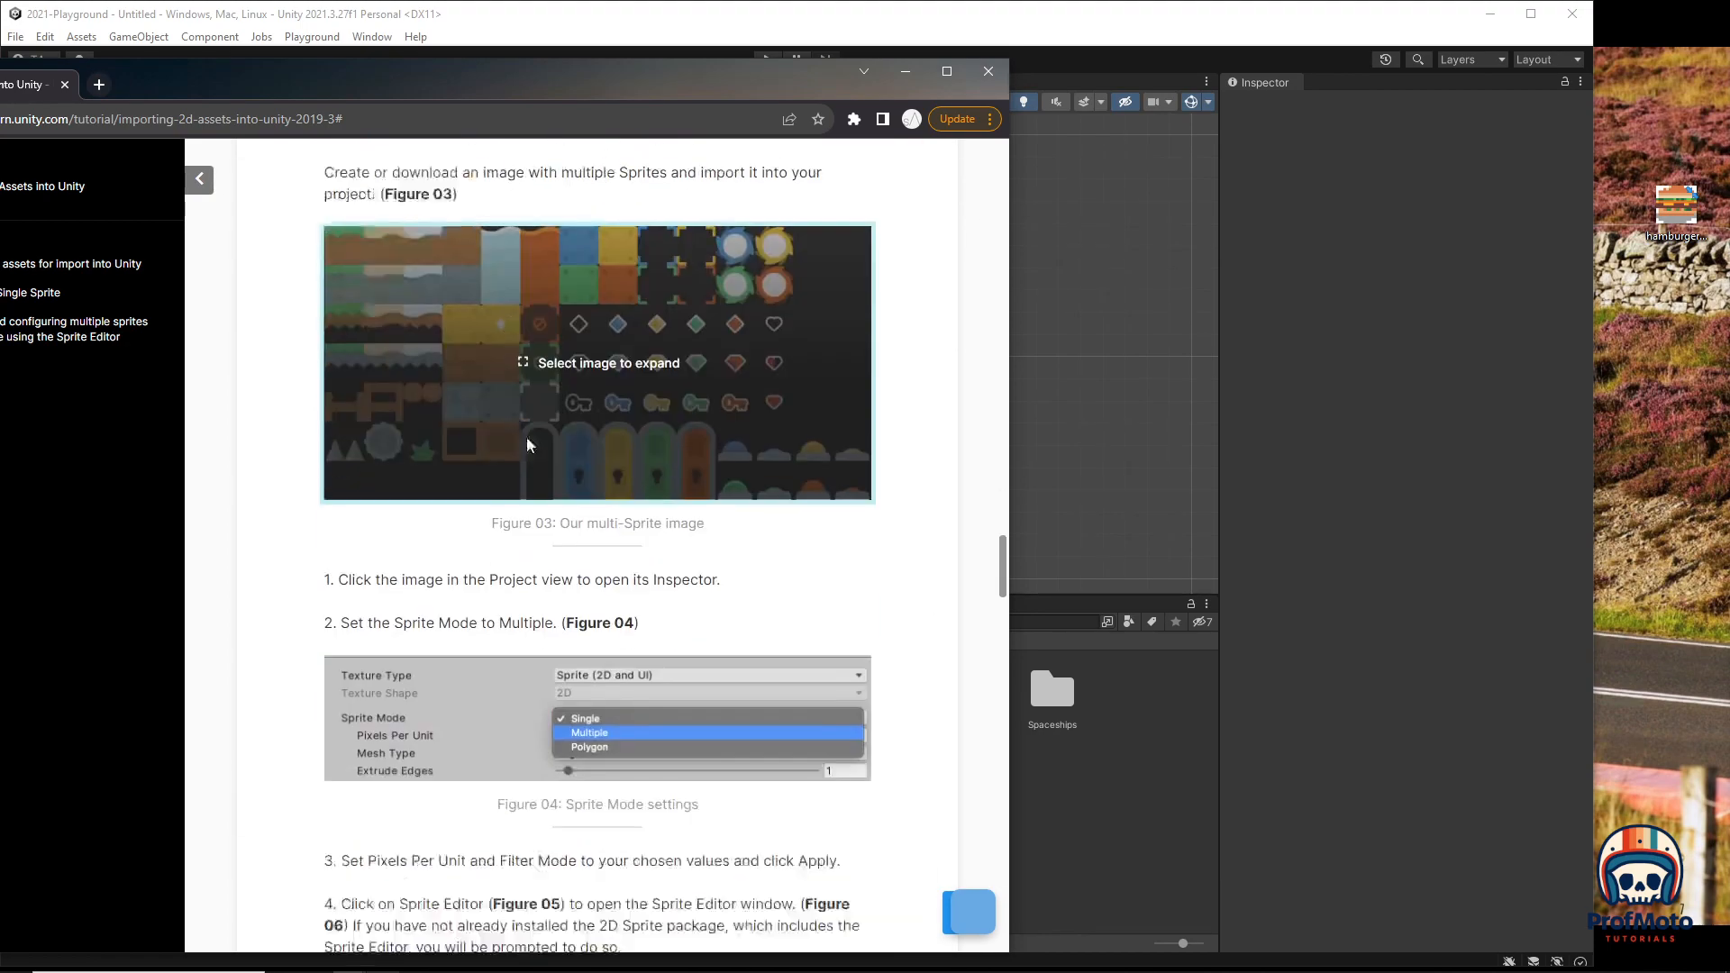
{"action": "scroll", "coordinate": [553, 307], "scroll_direction": "up", "scroll_amount": 3}
Step: Save the Figure 03 sprite sheet to the desktop as SpriteSheet.png, then move the browser off screen
{"action": "left_click", "coordinate": [808, 497]}
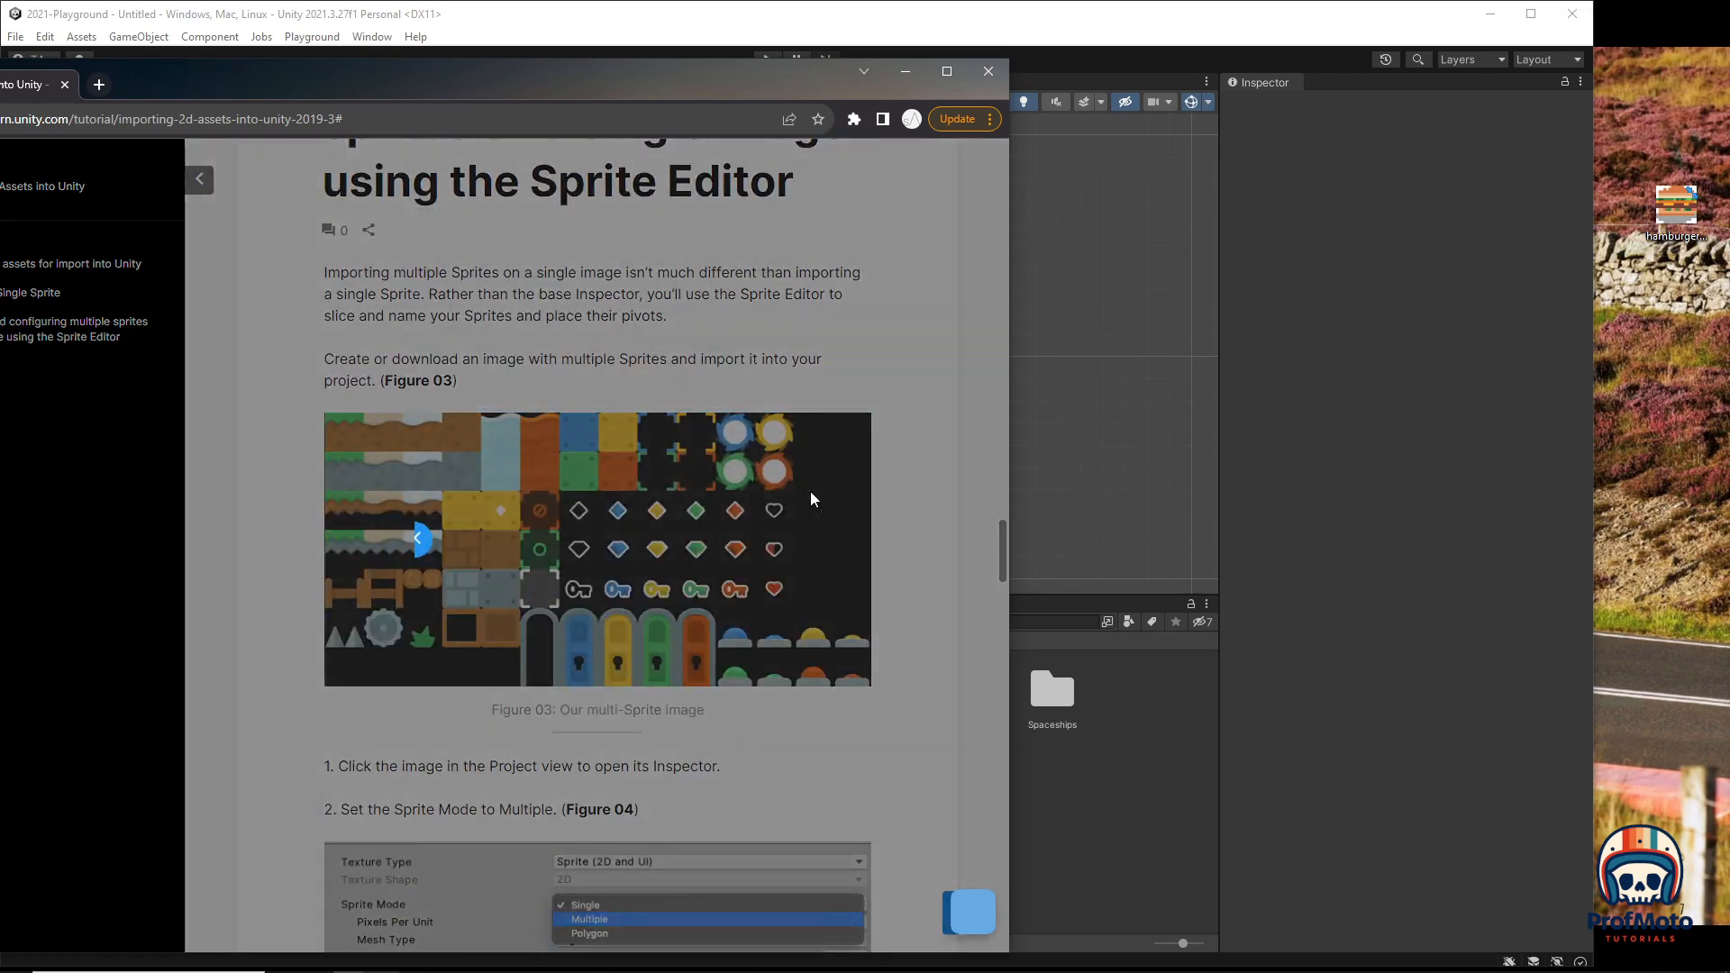
{"action": "left_click_drag", "start_coordinate": [468, 486], "coordinate": [1689, 304]}
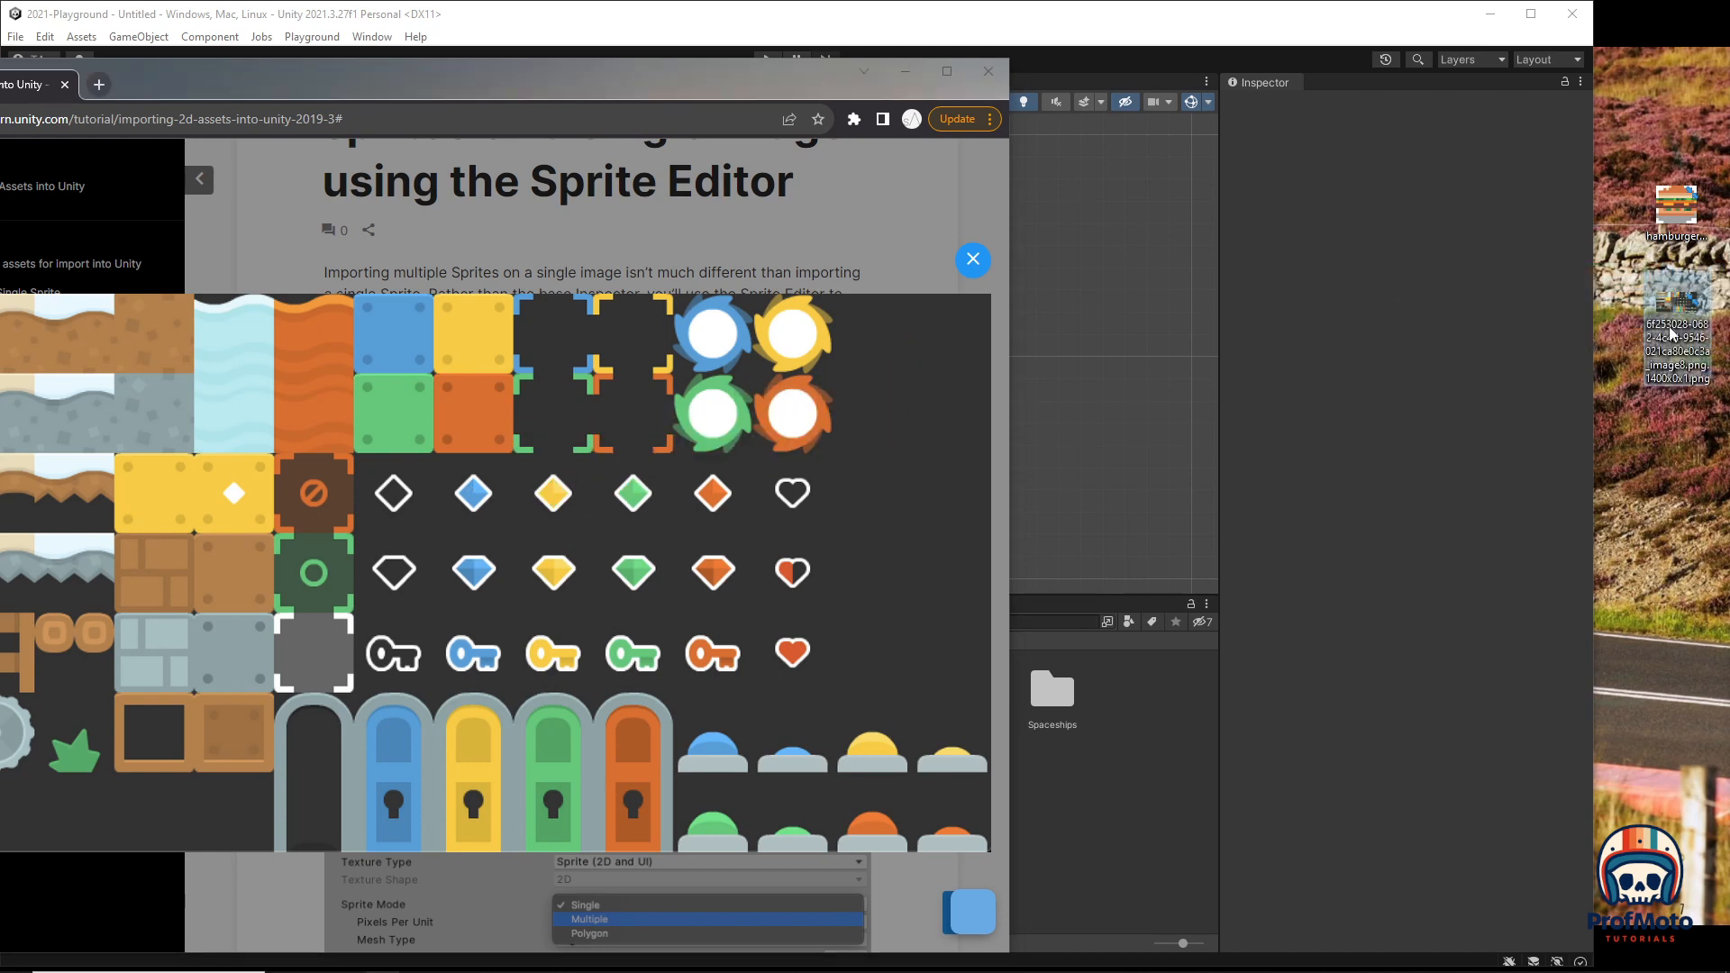
{"action": "left_click", "coordinate": [1674, 337]}
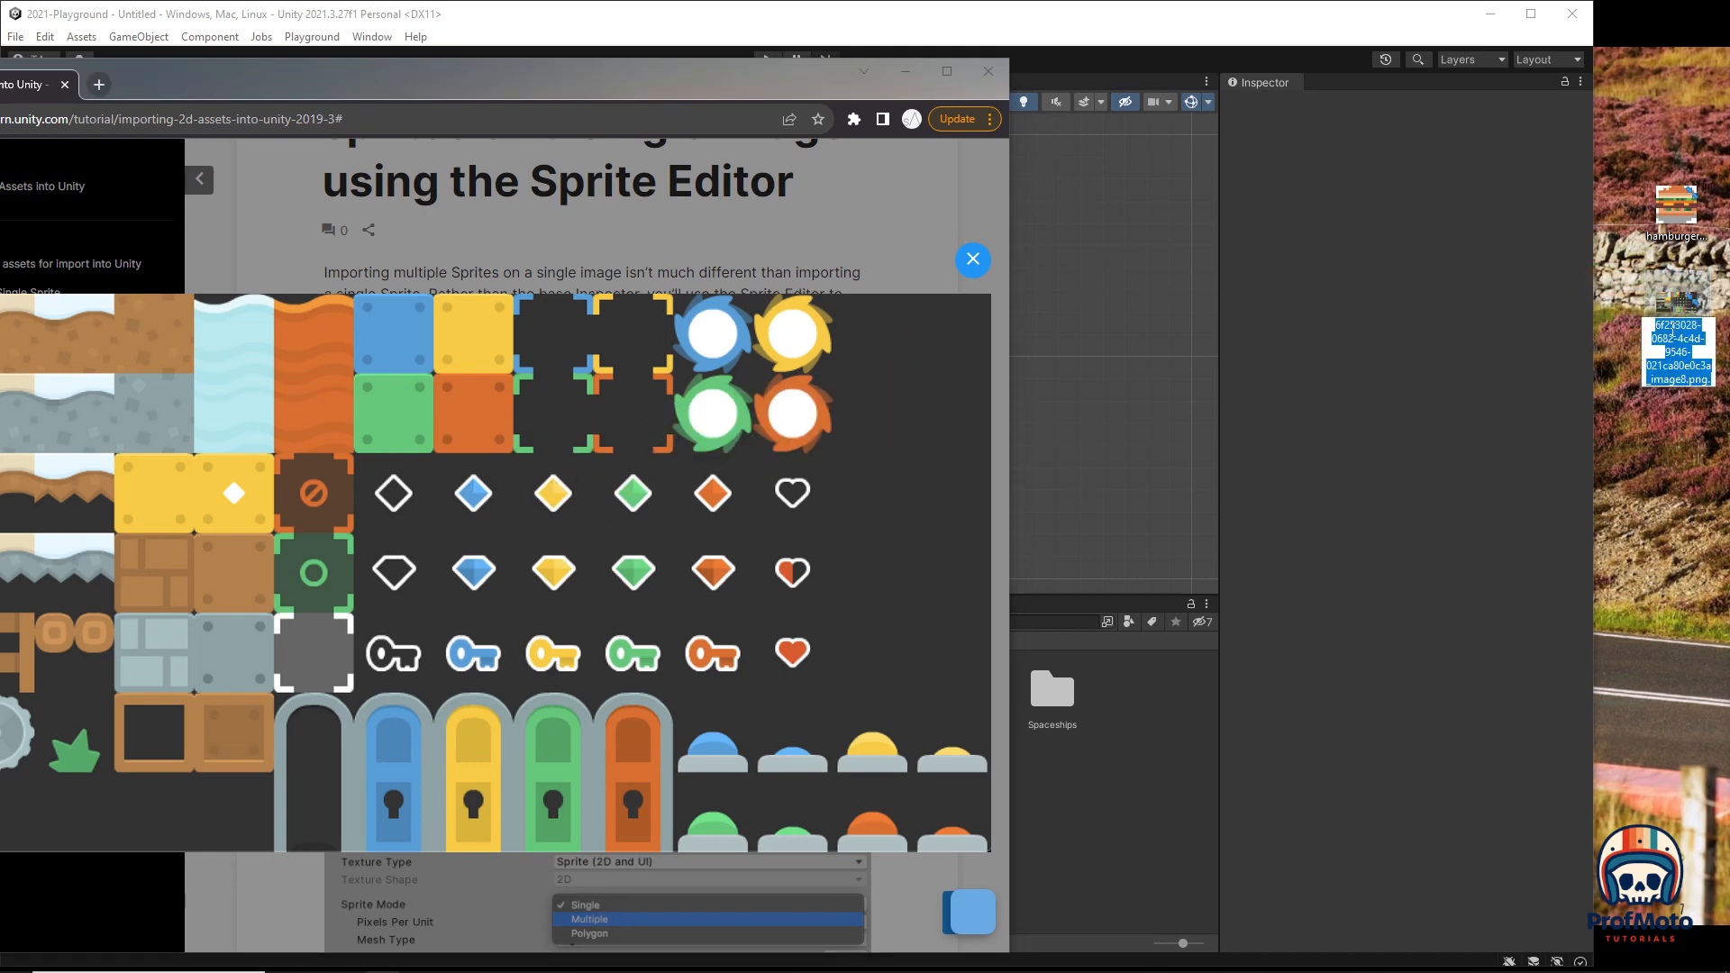
{"action": "type", "text": "Sp"}
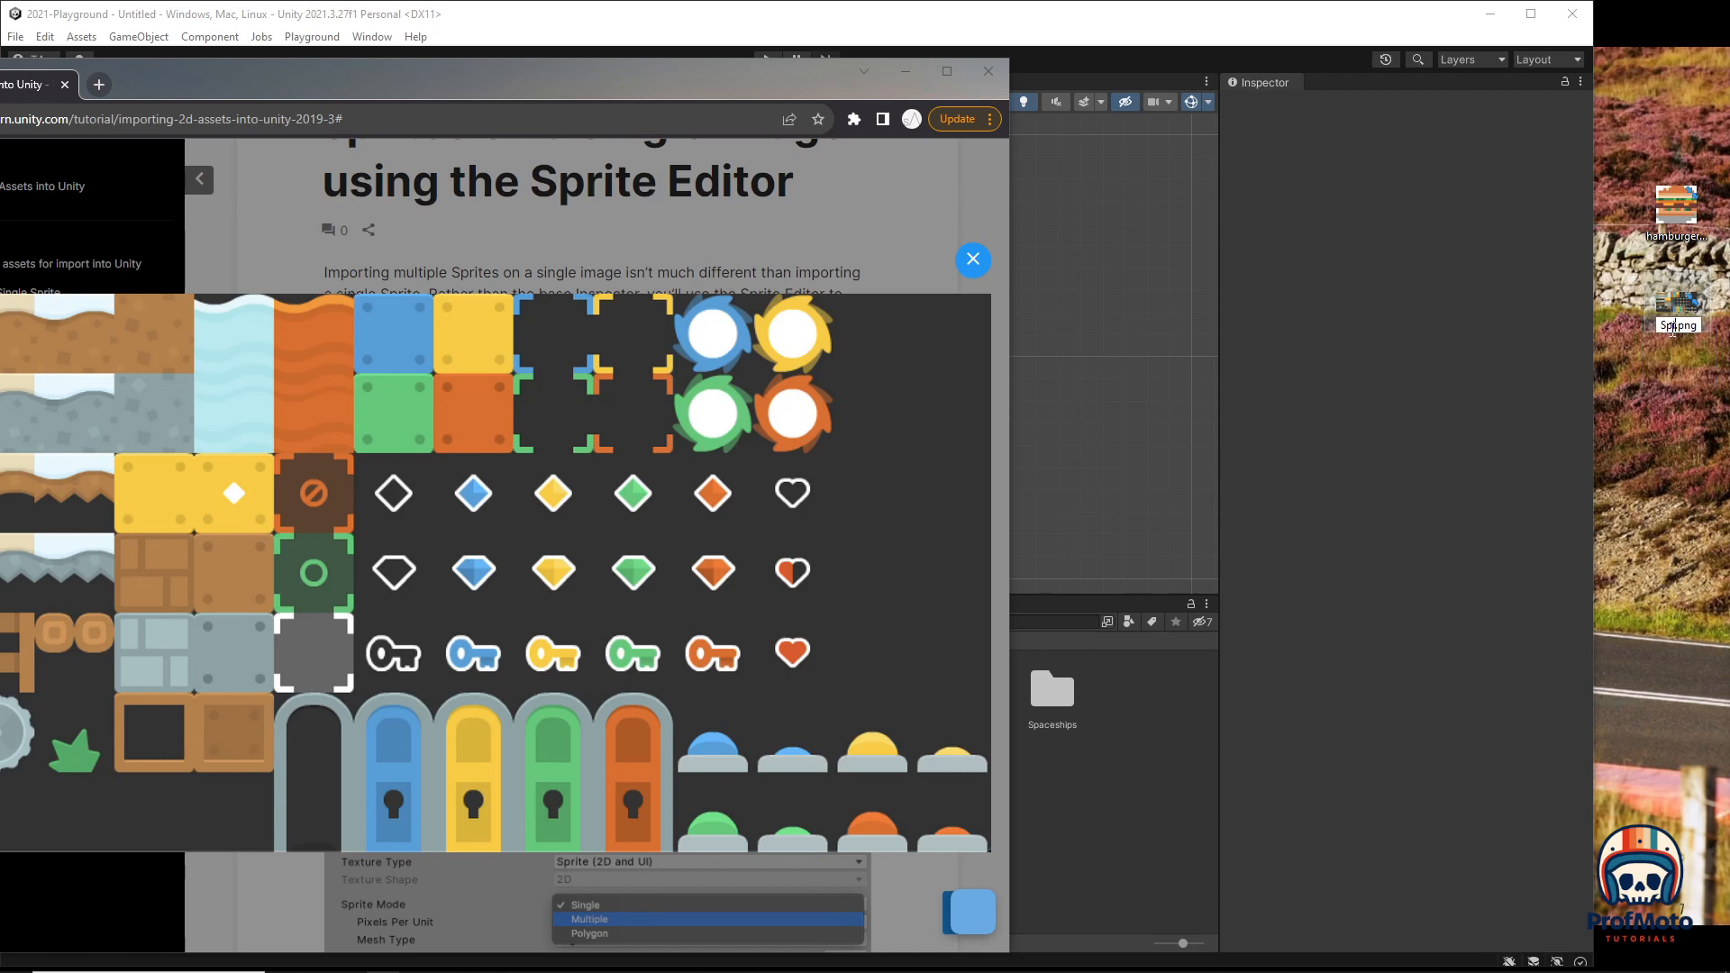
{"action": "type", "text": "riteSheet"}
{"action": "key", "text": "Return"}
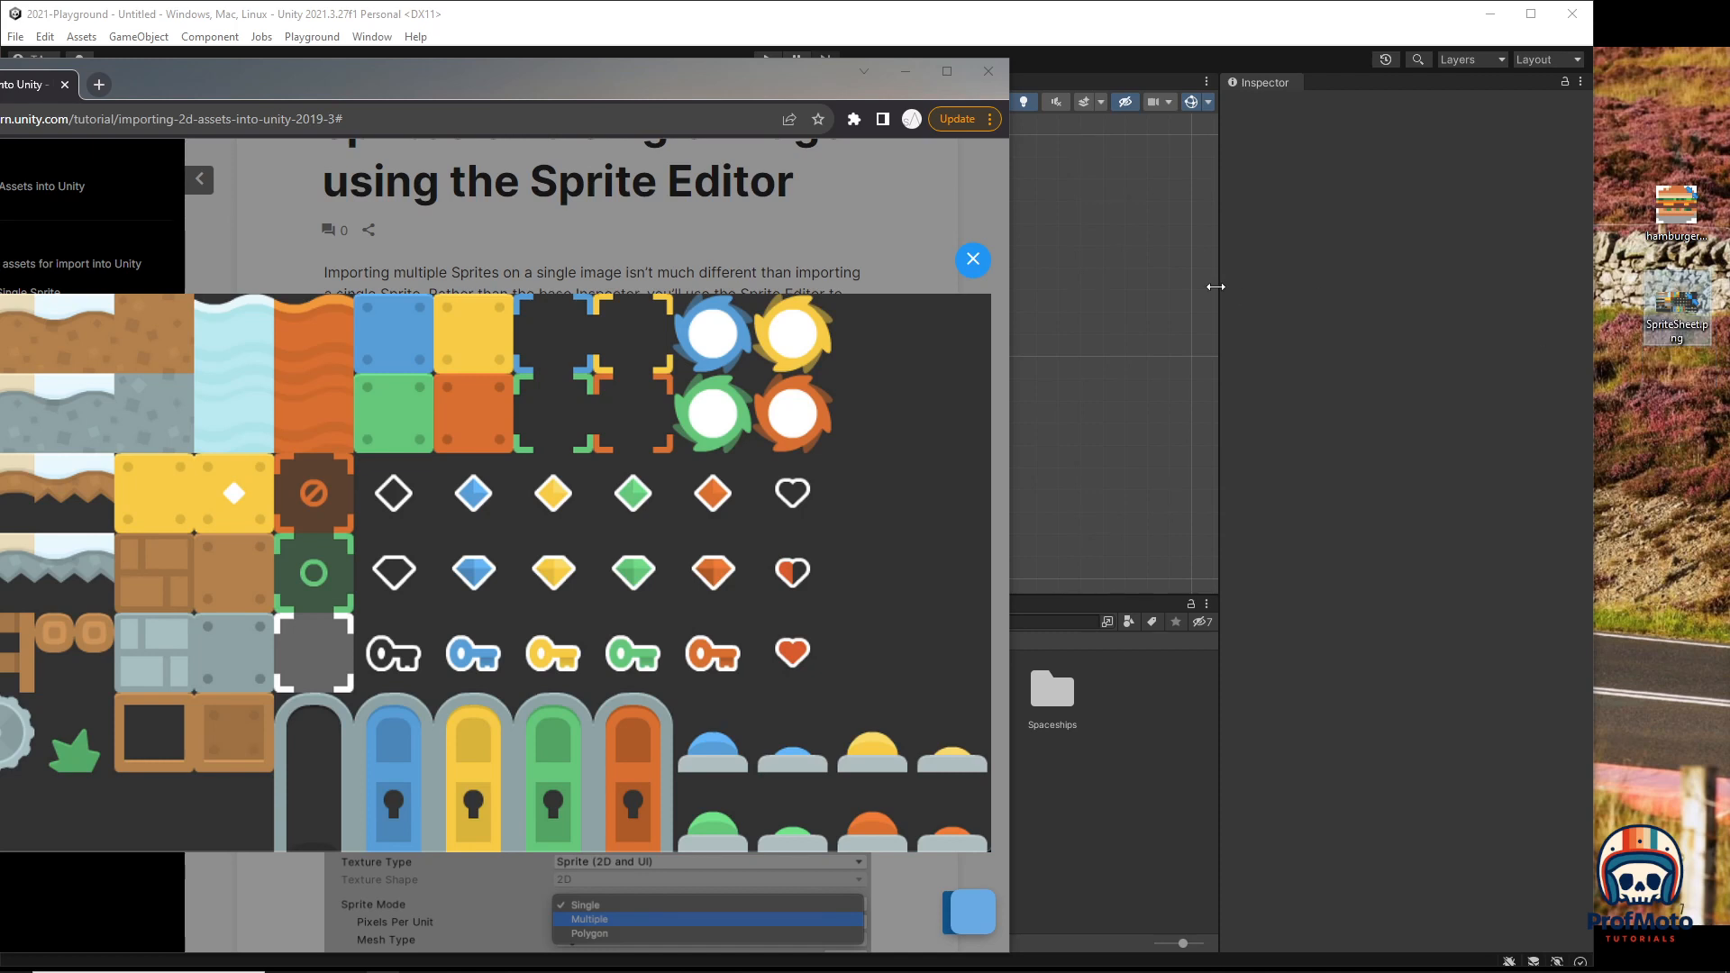
{"action": "left_click", "coordinate": [699, 84]}
{"action": "left_click_drag", "start_coordinate": [698, 84], "coordinate": [0, 208]}
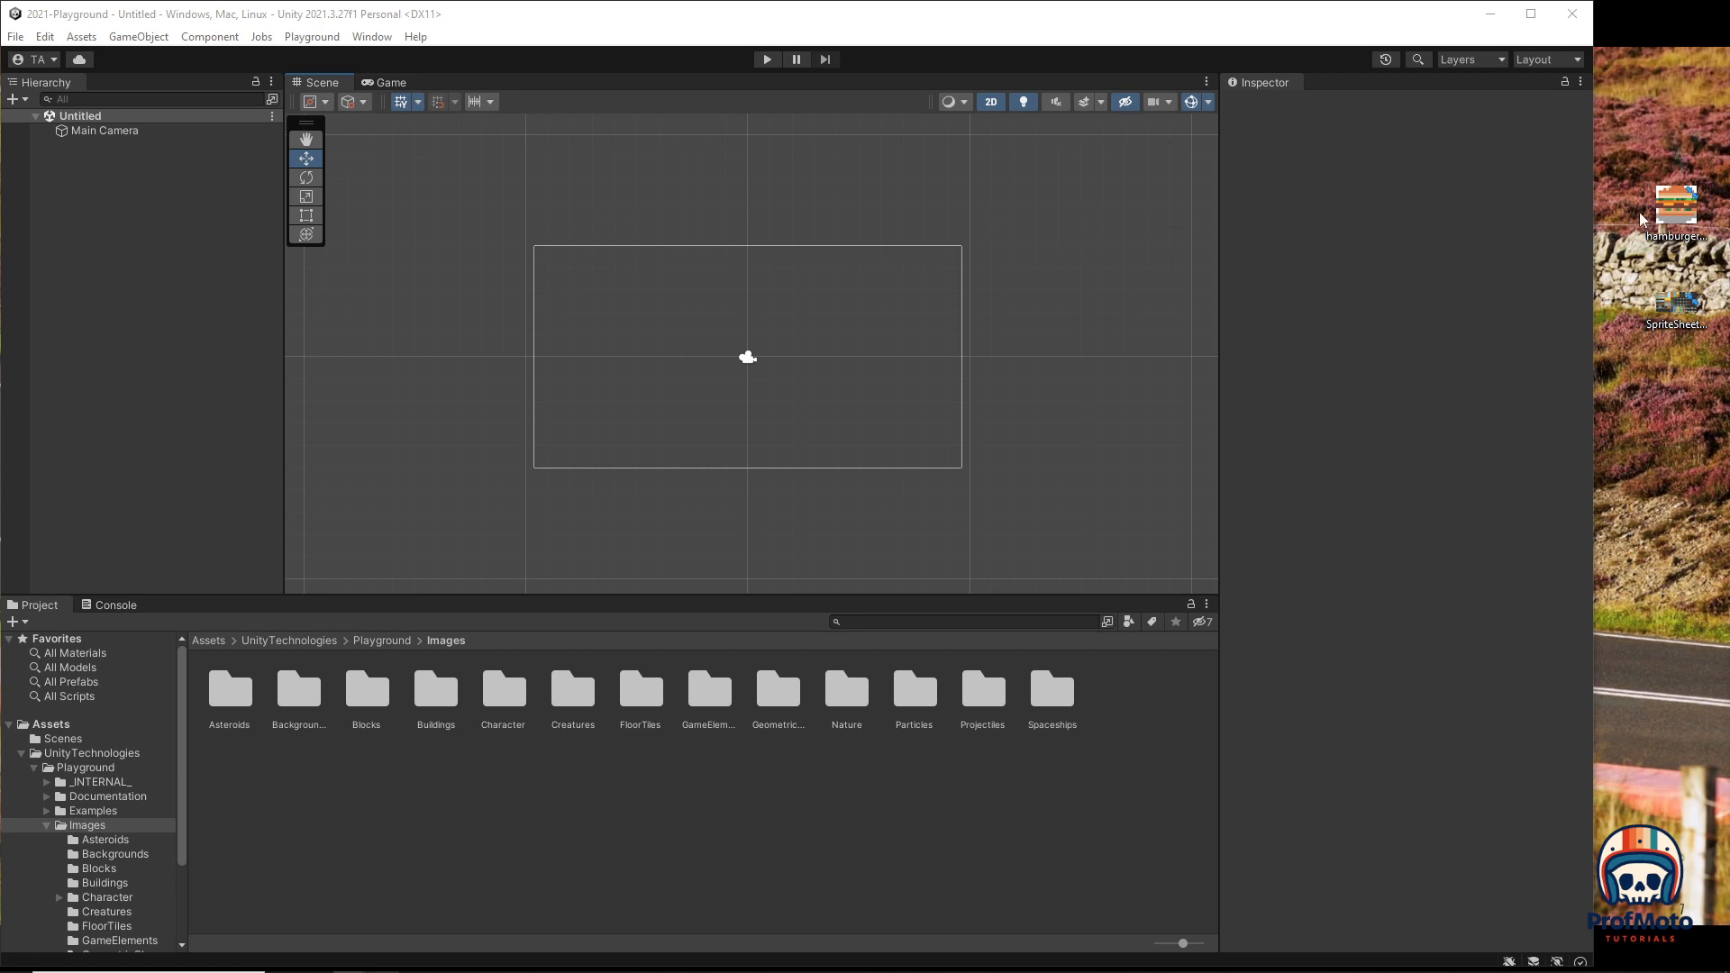
Step: Drag hamburger.png and SpriteSheet.png from the desktop into the Images folder and maximize Unity
{"action": "left_click_drag", "start_coordinate": [1673, 209], "coordinate": [783, 799]}
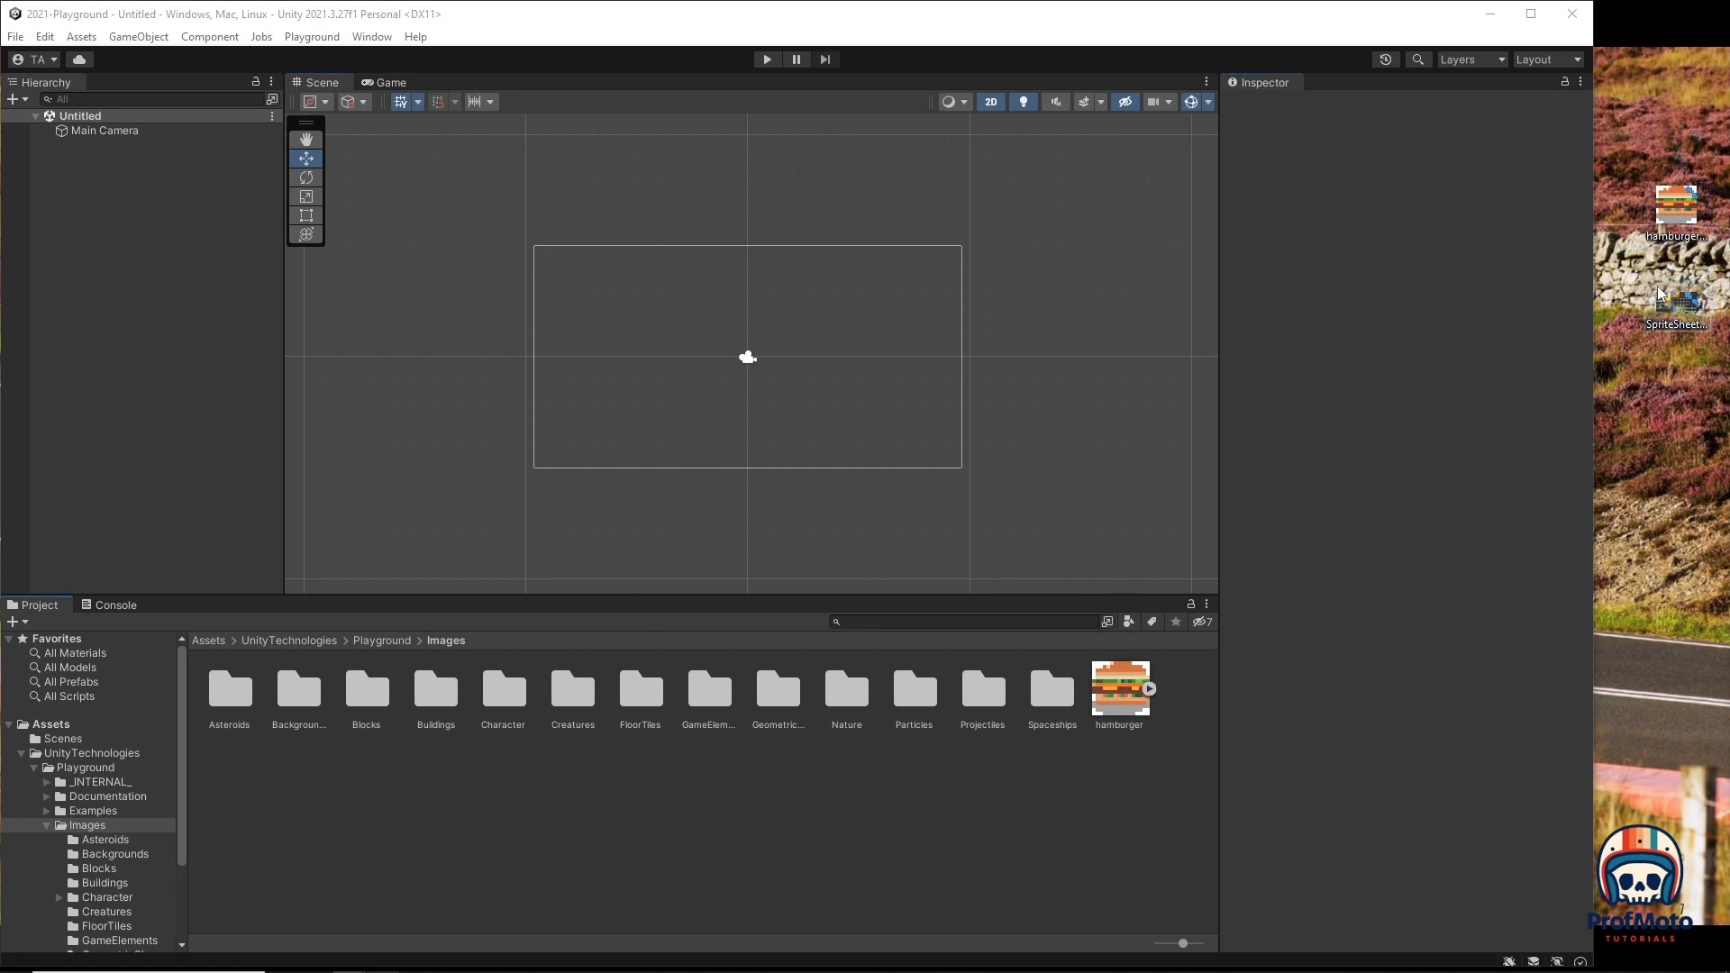
{"action": "left_click_drag", "start_coordinate": [1671, 307], "coordinate": [980, 826]}
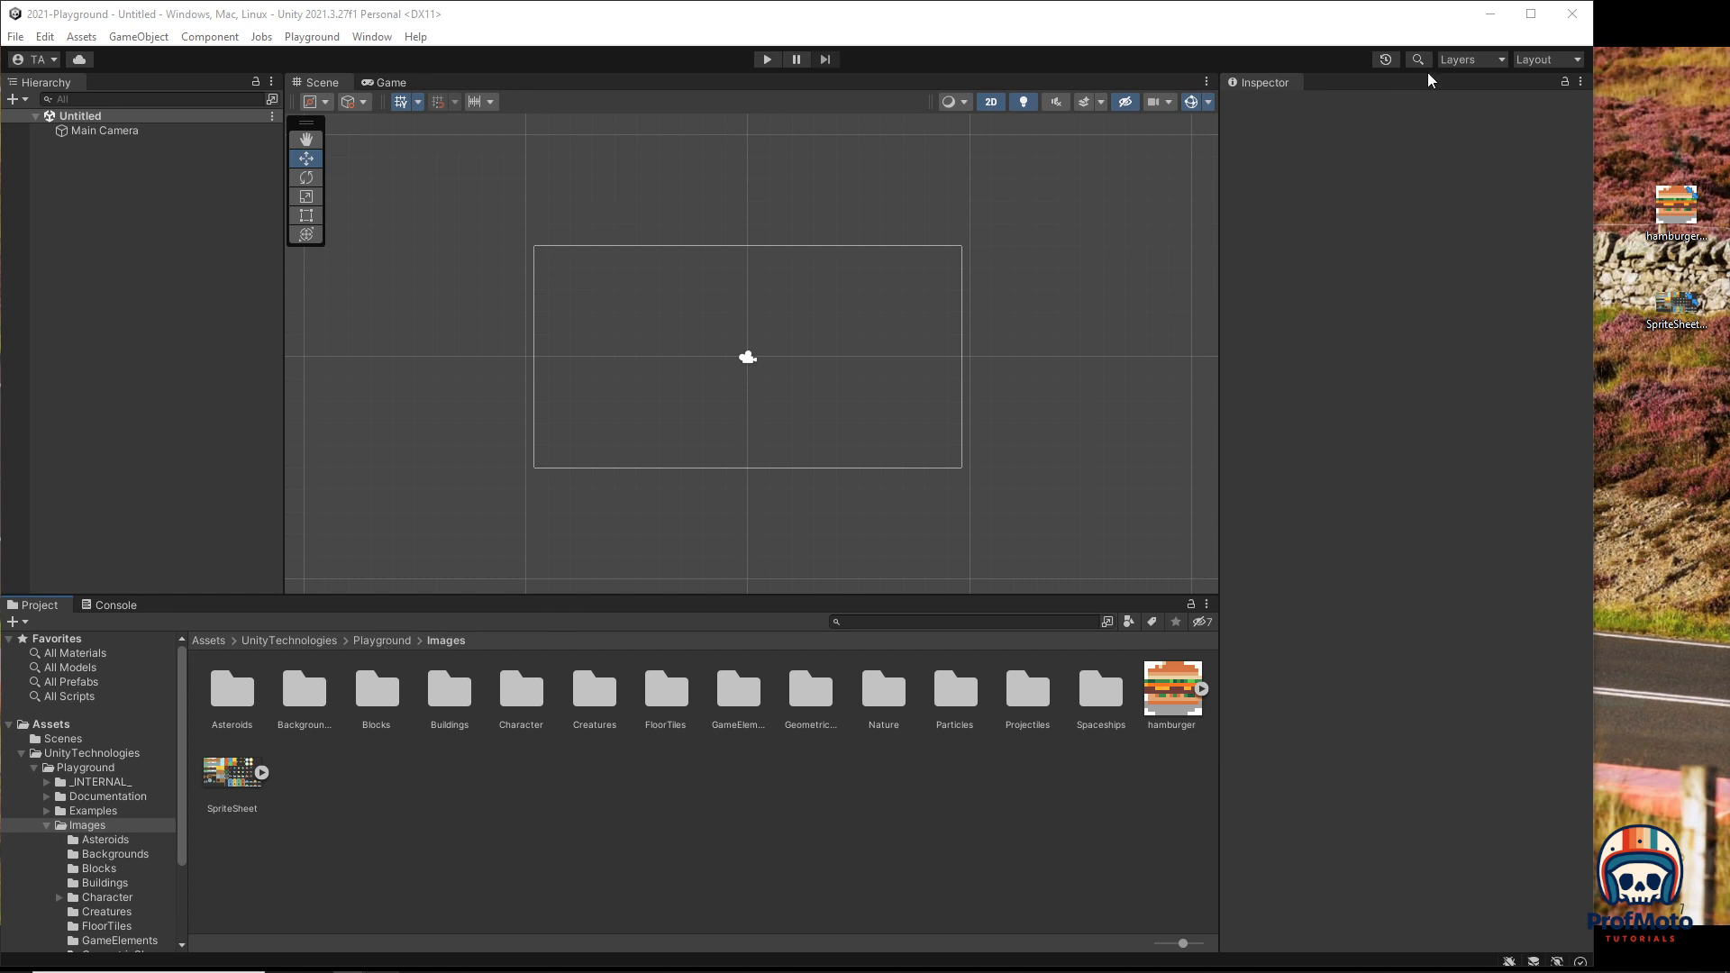
{"action": "left_click", "coordinate": [1530, 13]}
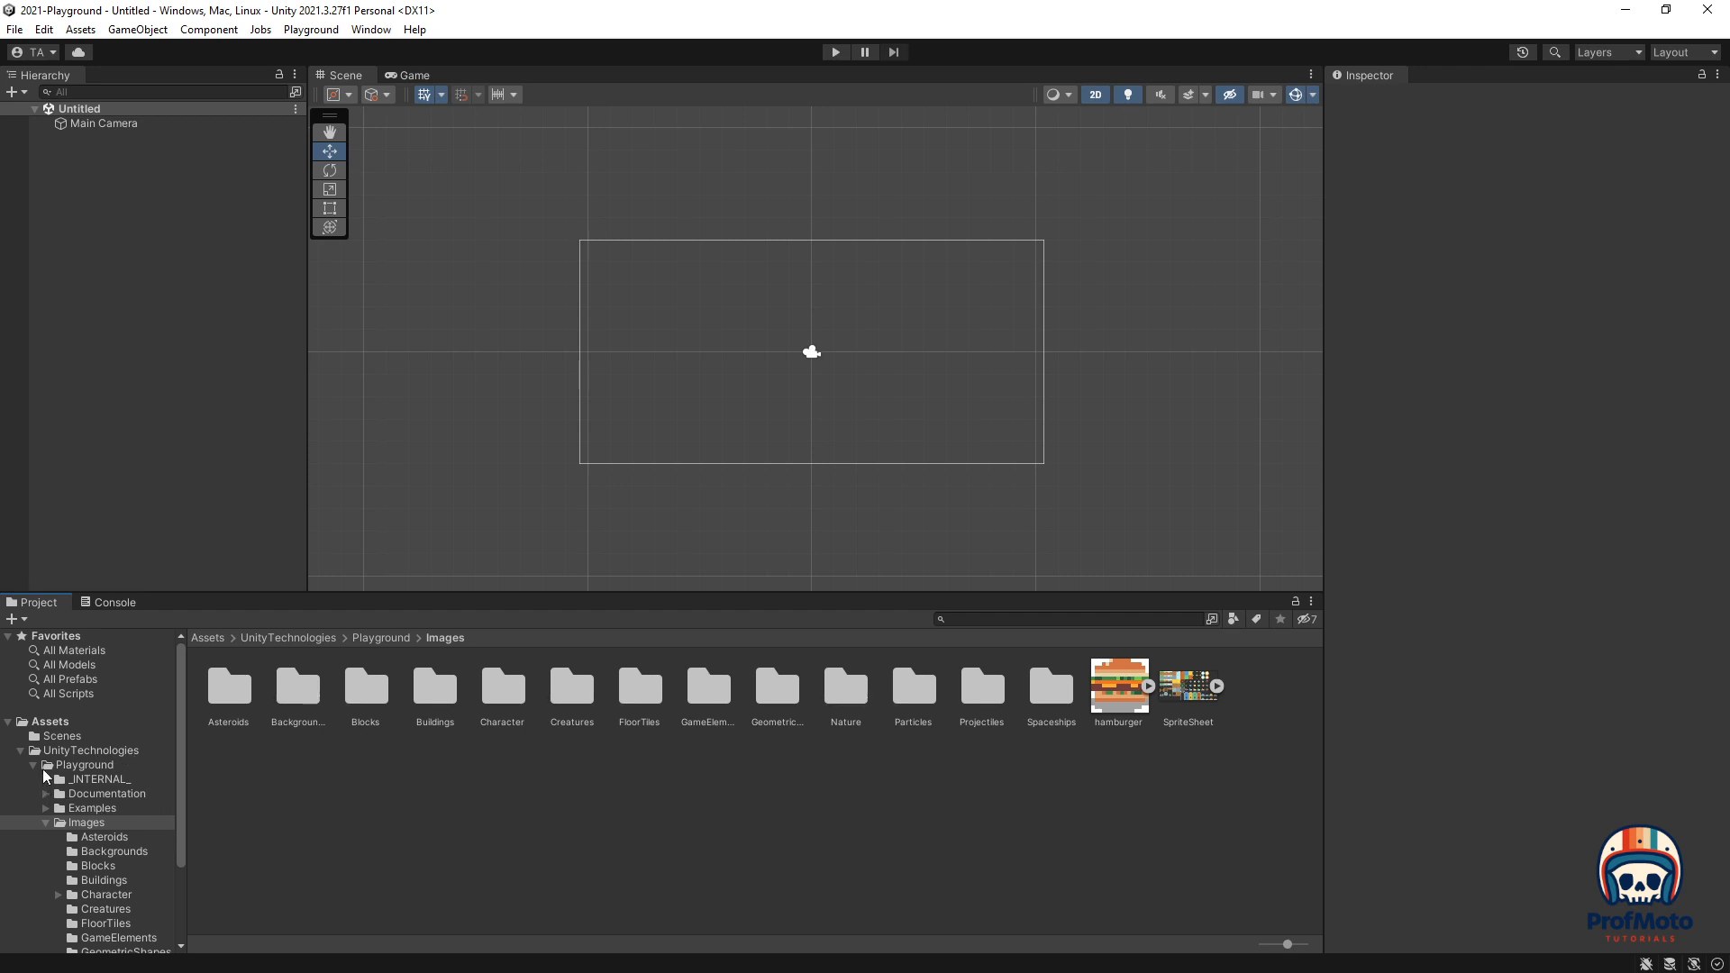
Step: Create a new folder named ProfMotoStuff inside the Images folder
{"action": "left_click", "coordinate": [85, 823]}
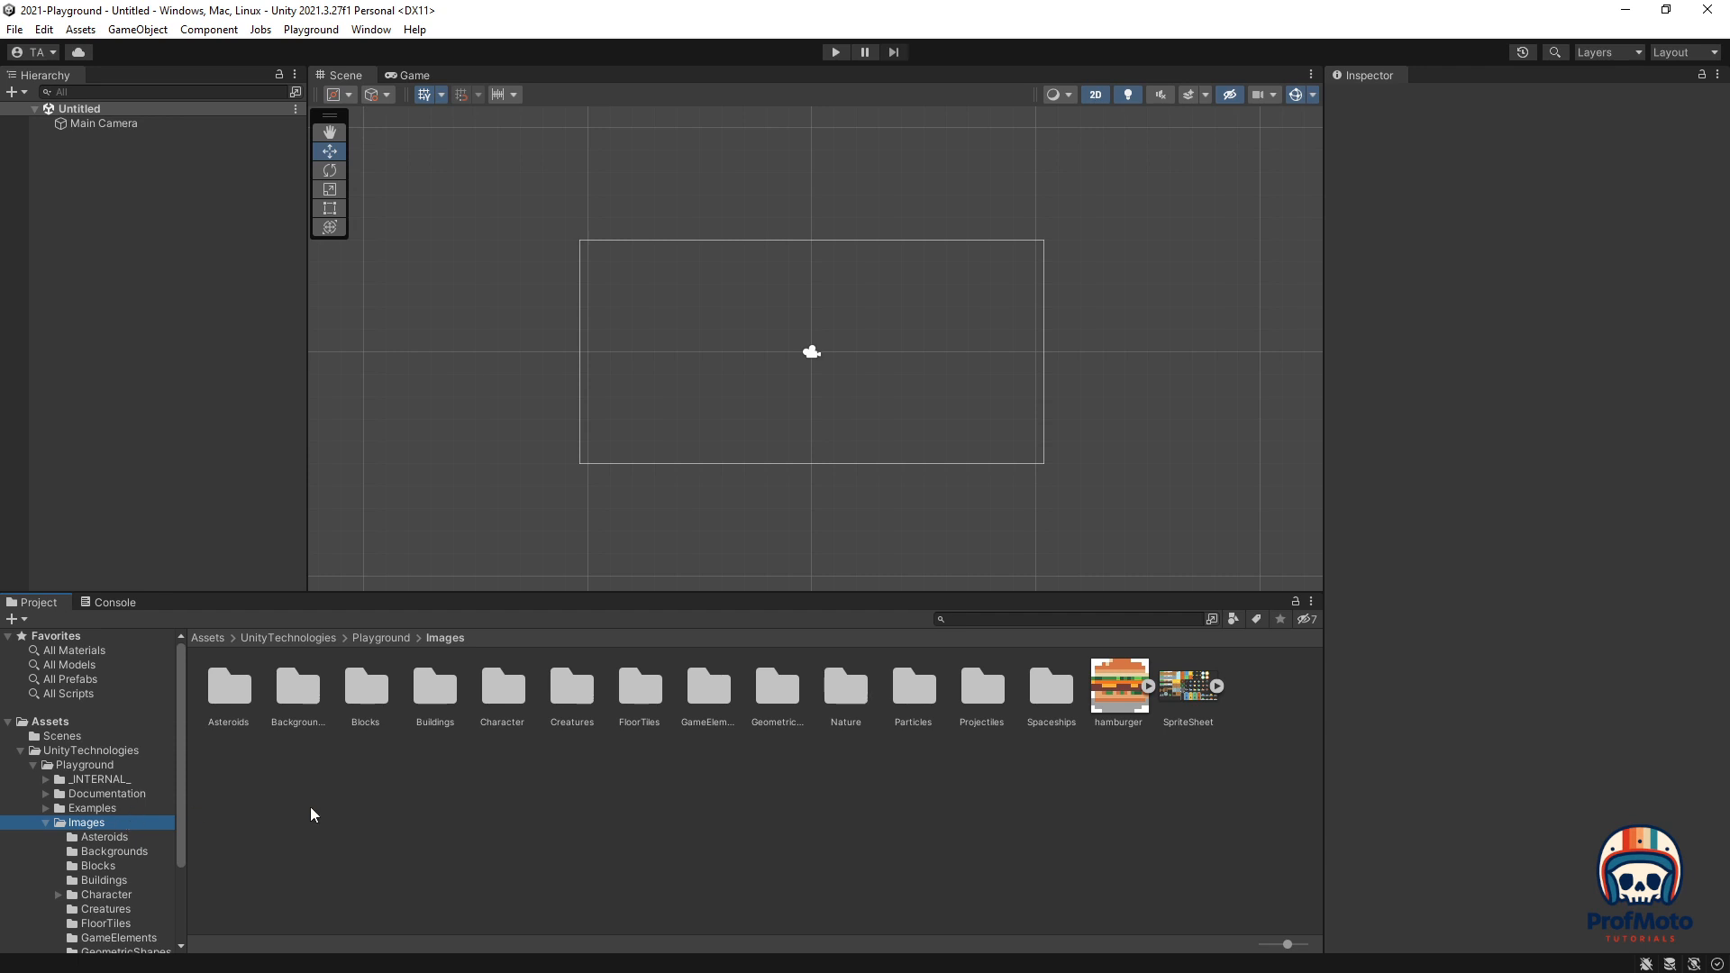
{"action": "right_click", "coordinate": [1269, 709]}
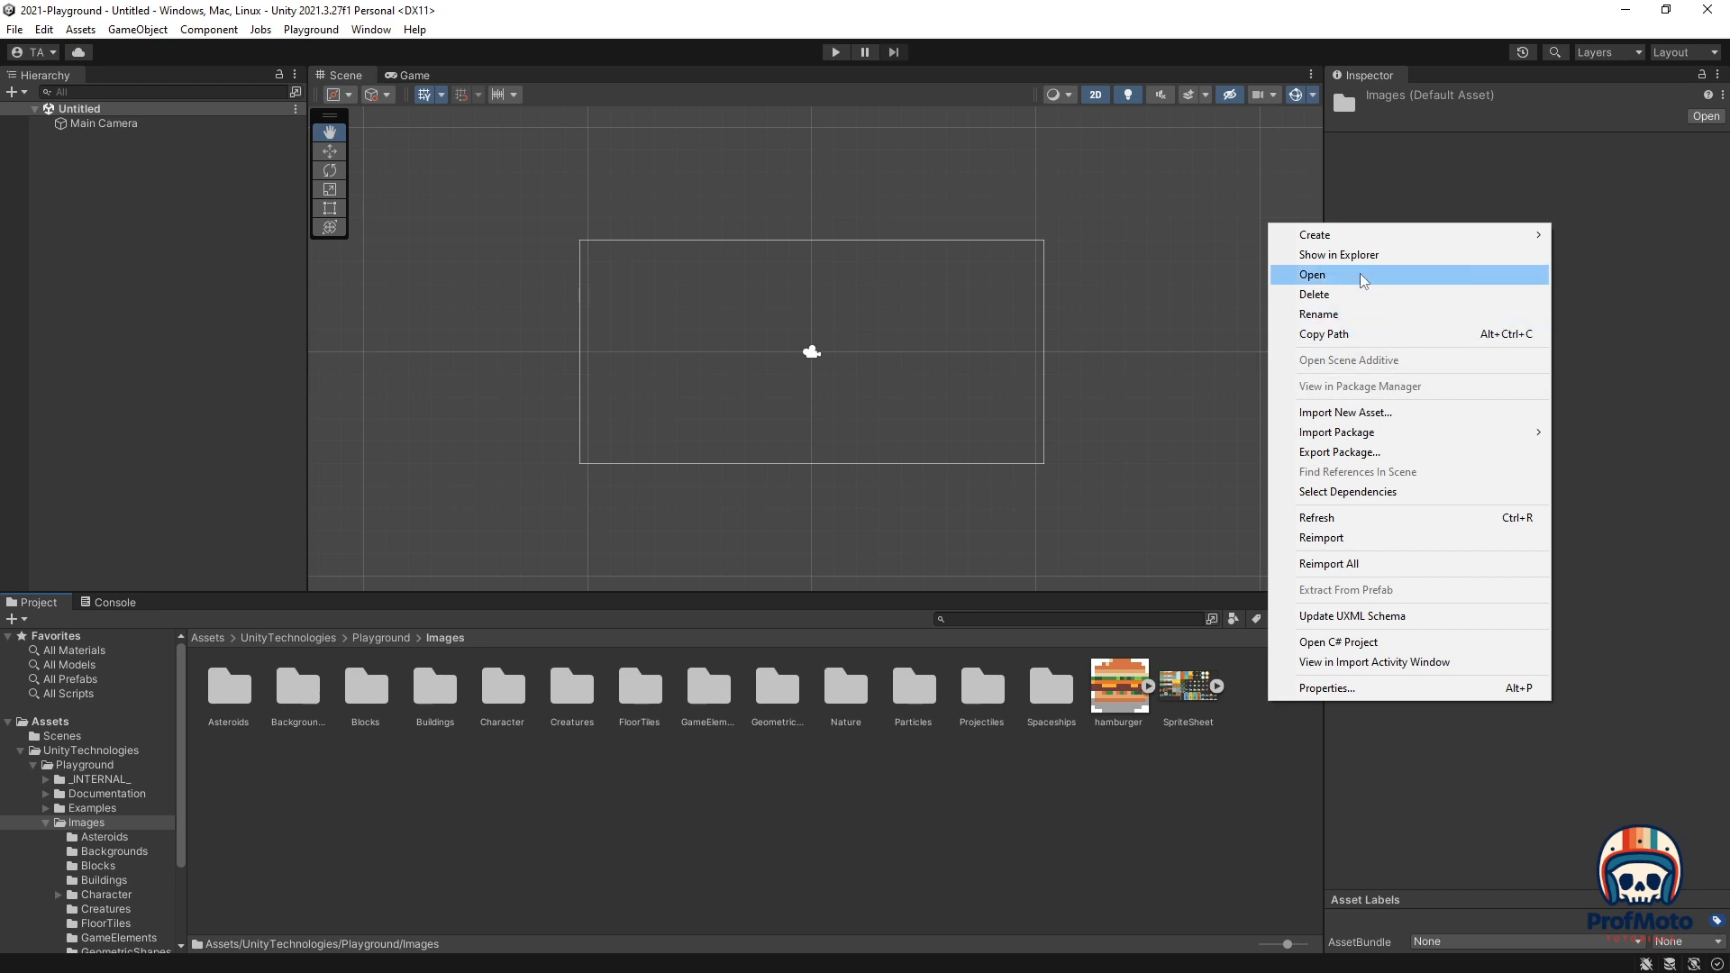
{"action": "mouse_move", "coordinate": [1366, 238]}
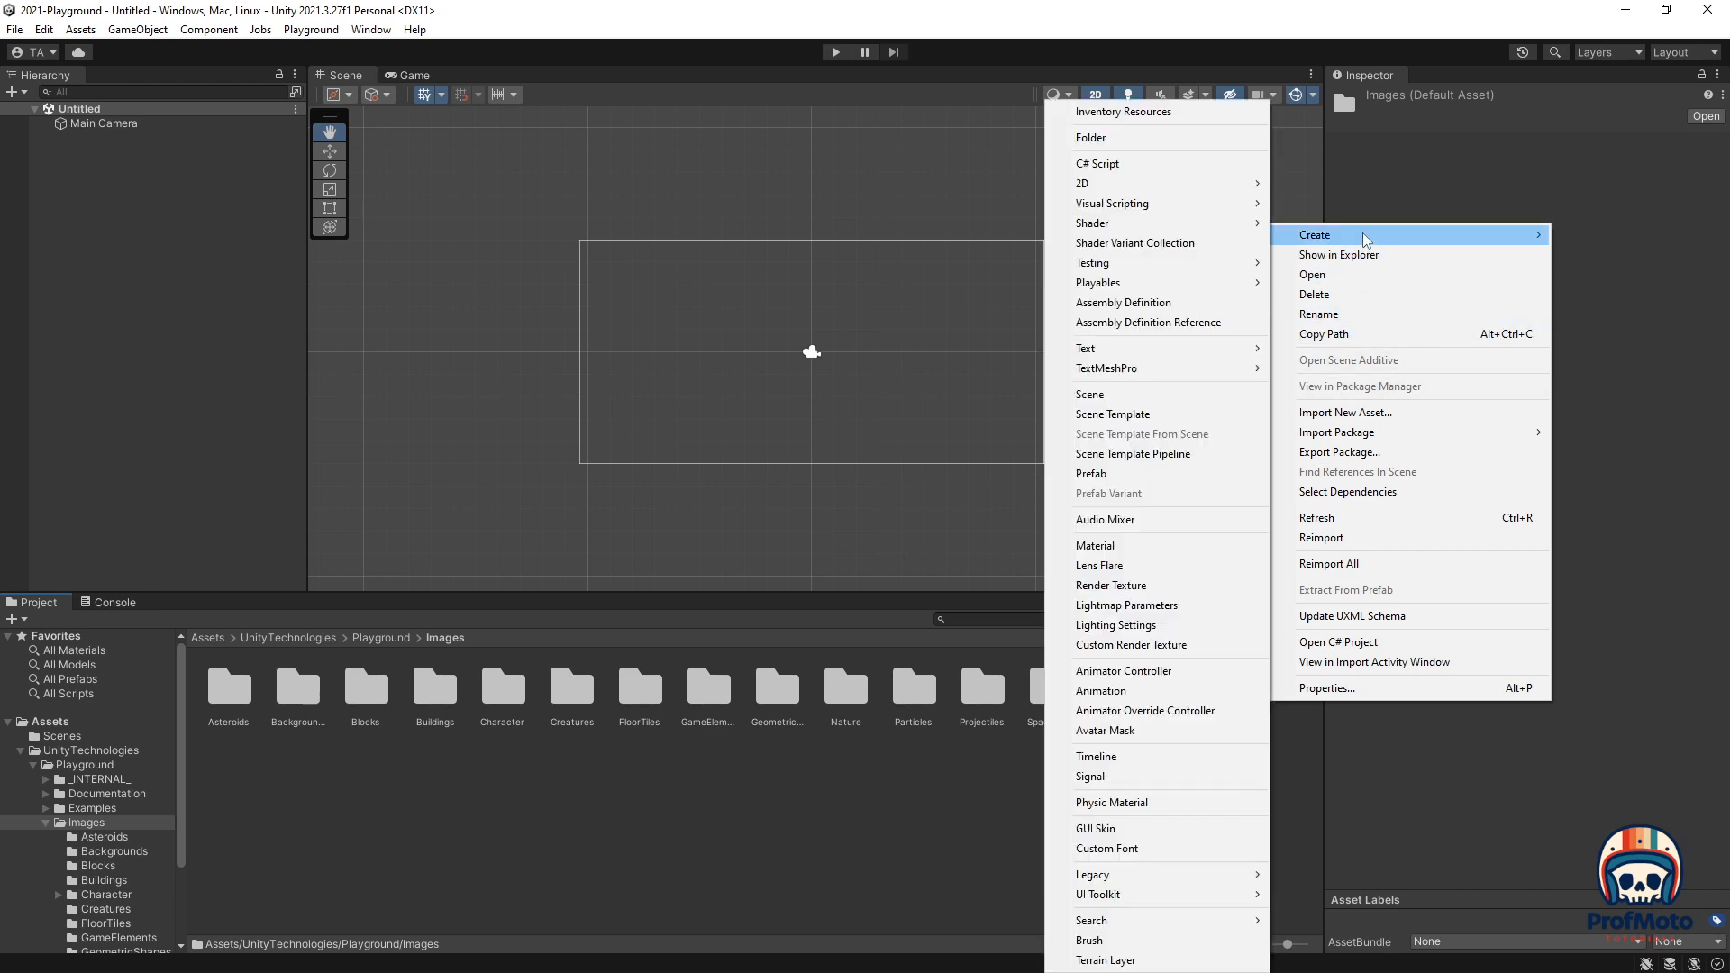
{"action": "left_click", "coordinate": [1148, 138]}
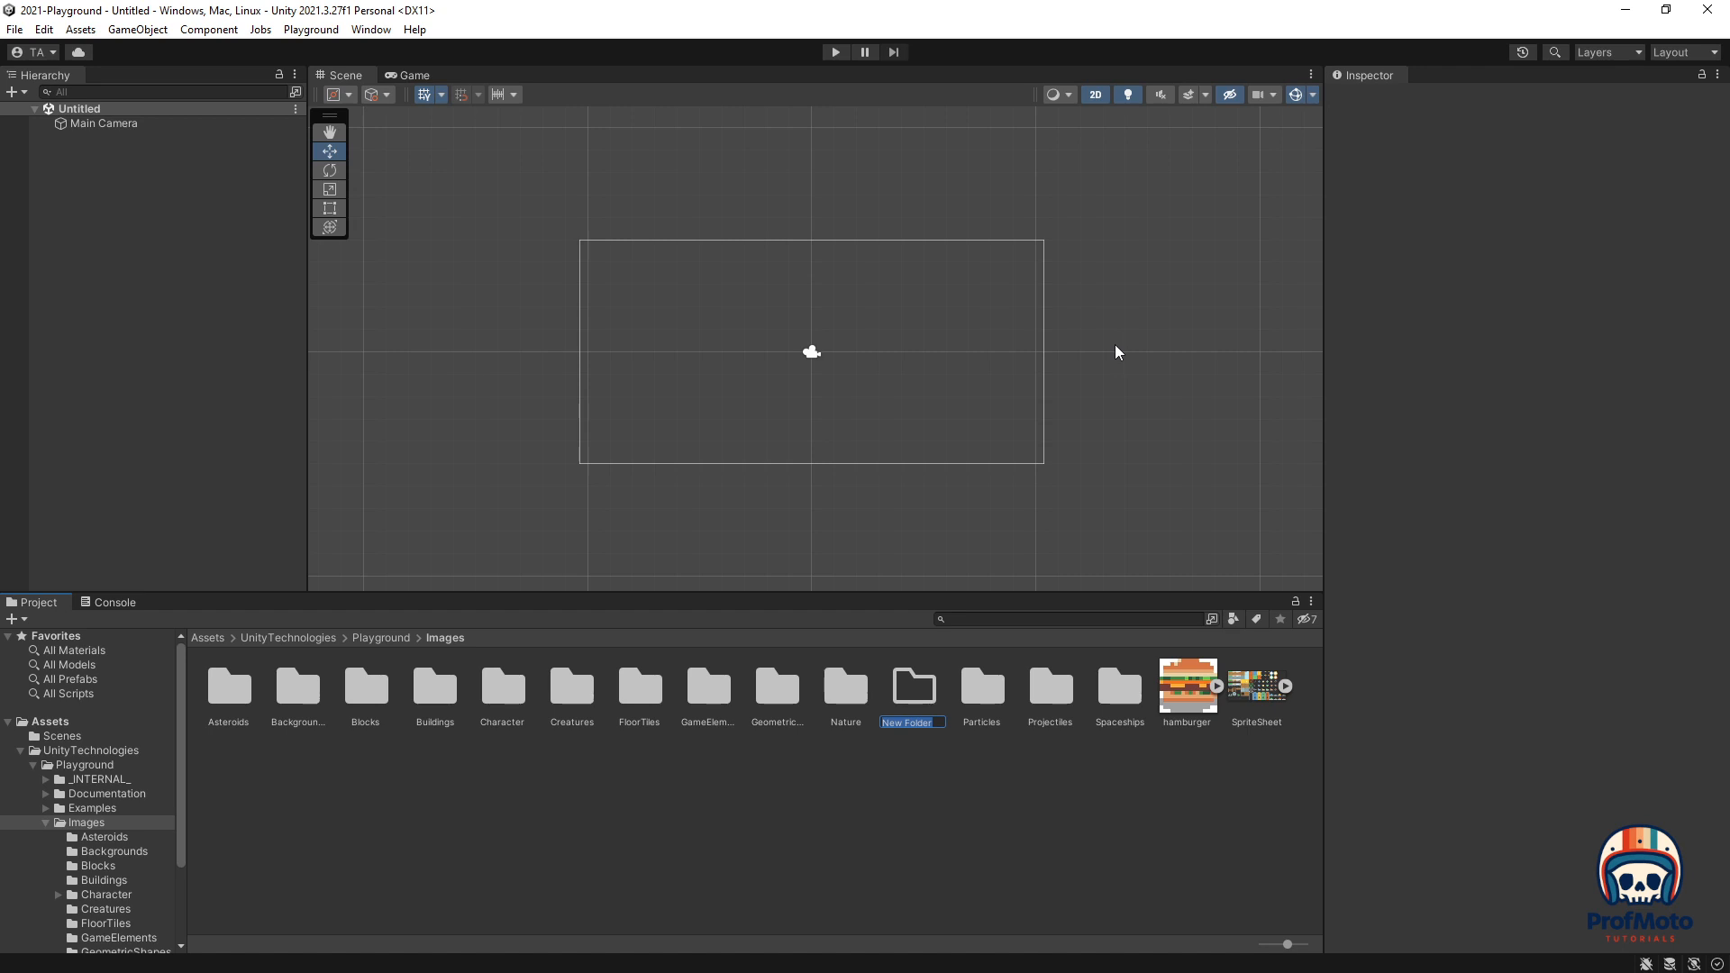
{"action": "type", "text": "Profmoto"}
{"action": "key", "text": "BackSpace"}
{"action": "key", "text": "BackSpace"}
{"action": "type", "text": "M"}
{"action": "type", "text": "ff"}
{"action": "key", "text": "Return"}
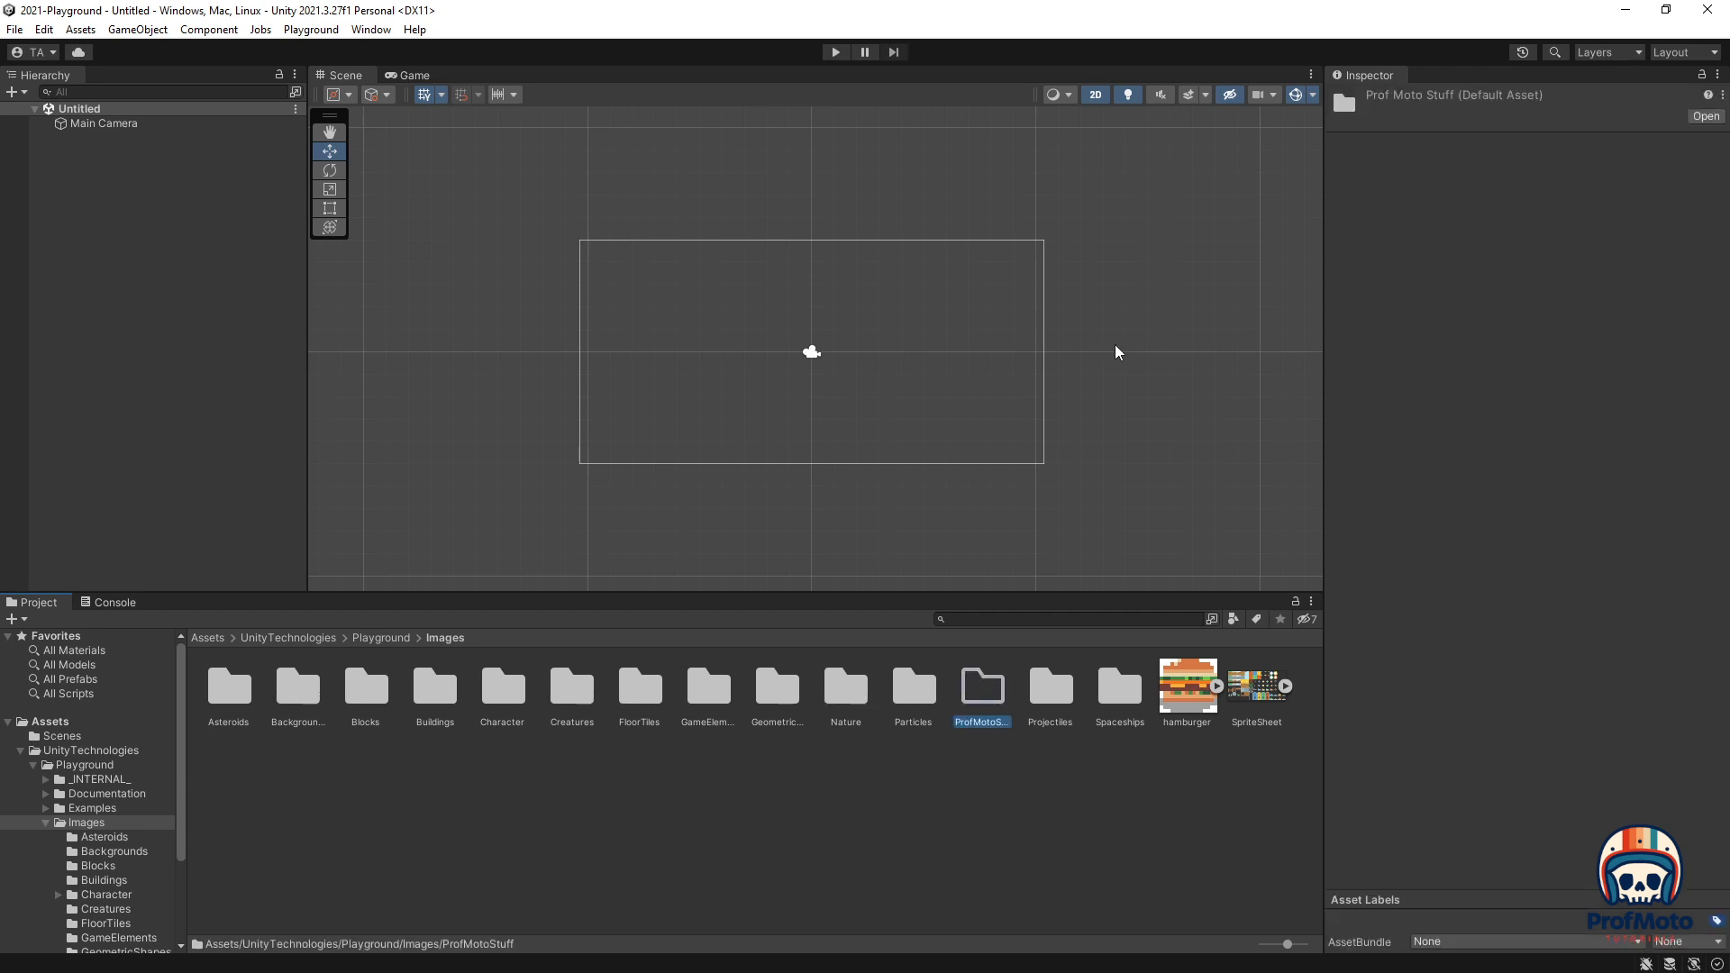
Step: Move hamburger and SpriteSheet into ProfMotoStuff, open it, and drag the hamburger sprite into the scene
{"action": "left_click", "coordinate": [1260, 679], "text": "shift"}
{"action": "left_click", "coordinate": [1229, 786]}
{"action": "left_click", "coordinate": [1247, 689]}
{"action": "left_click", "coordinate": [1188, 691], "text": "shift"}
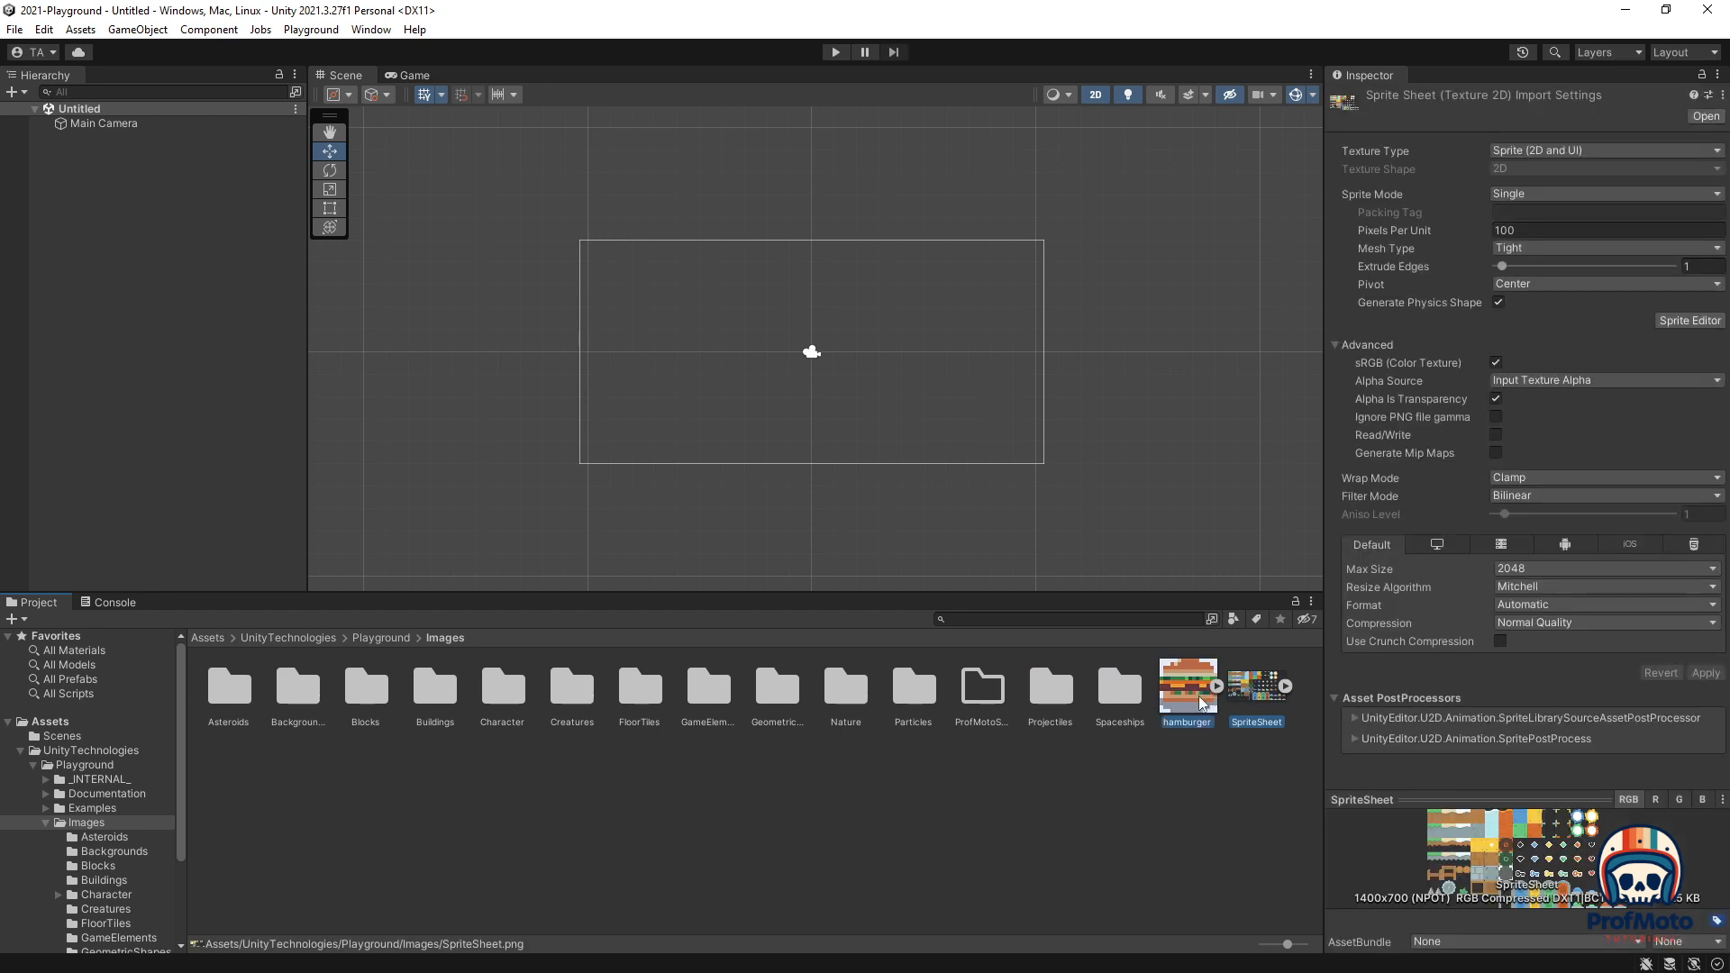
{"action": "left_click_drag", "start_coordinate": [1185, 689], "coordinate": [987, 688]}
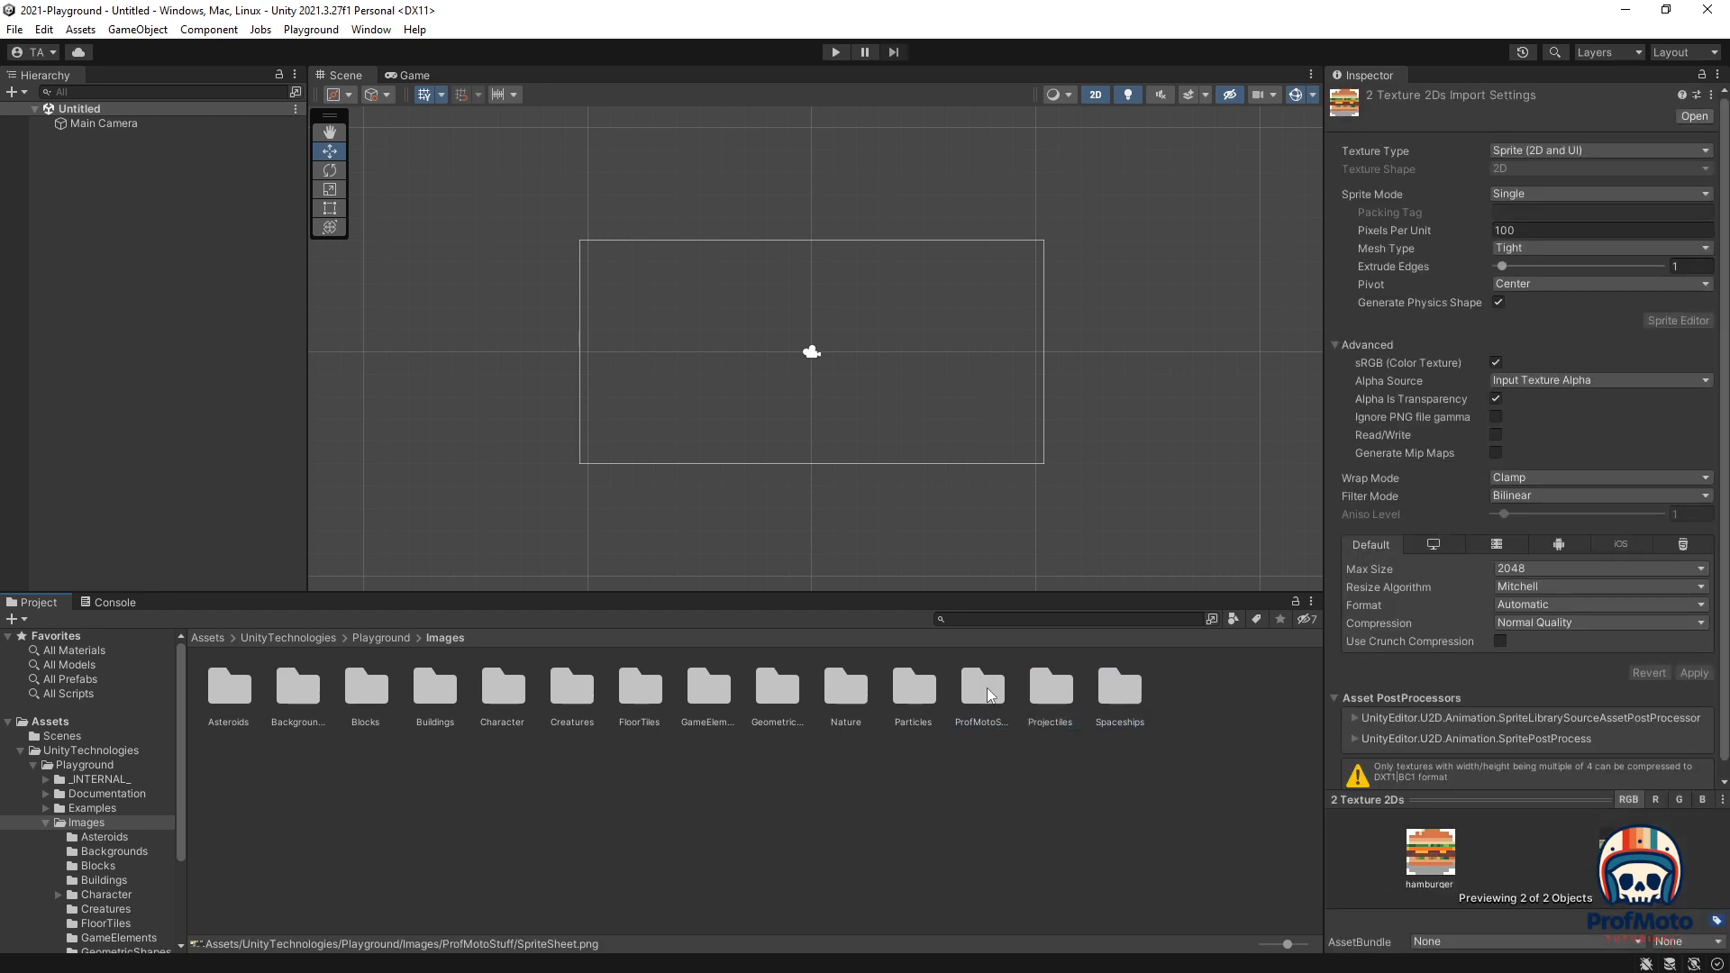
{"action": "double_click", "coordinate": [980, 693]}
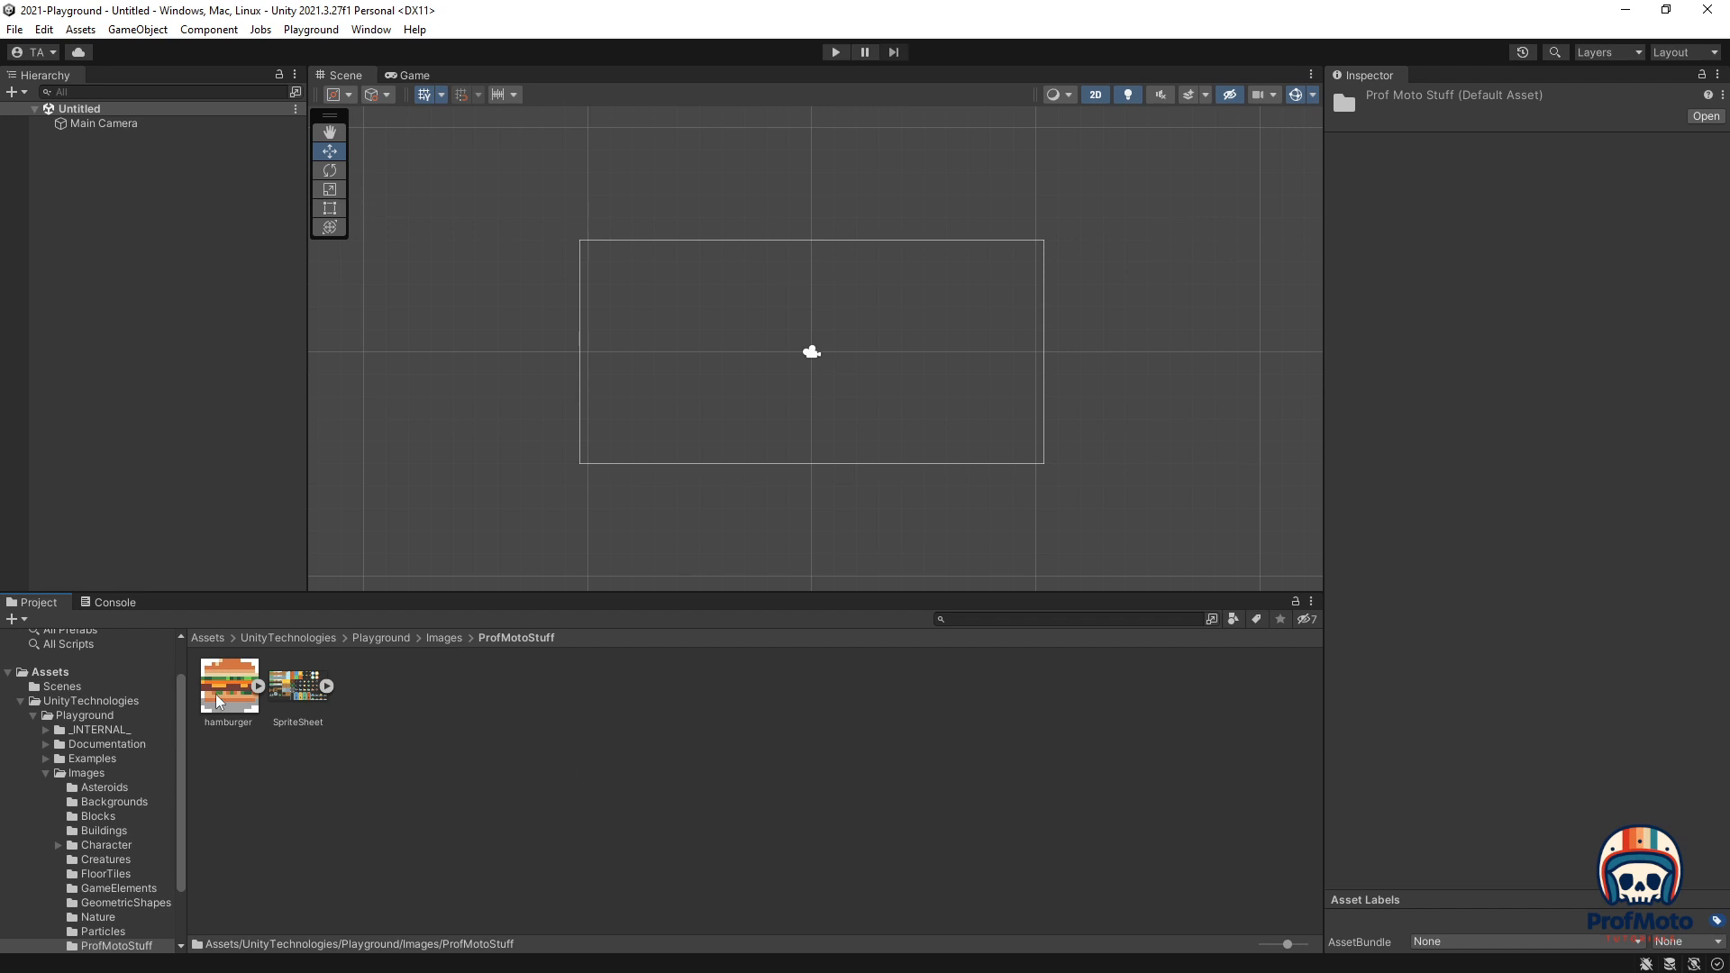
{"action": "left_click", "coordinate": [225, 798]}
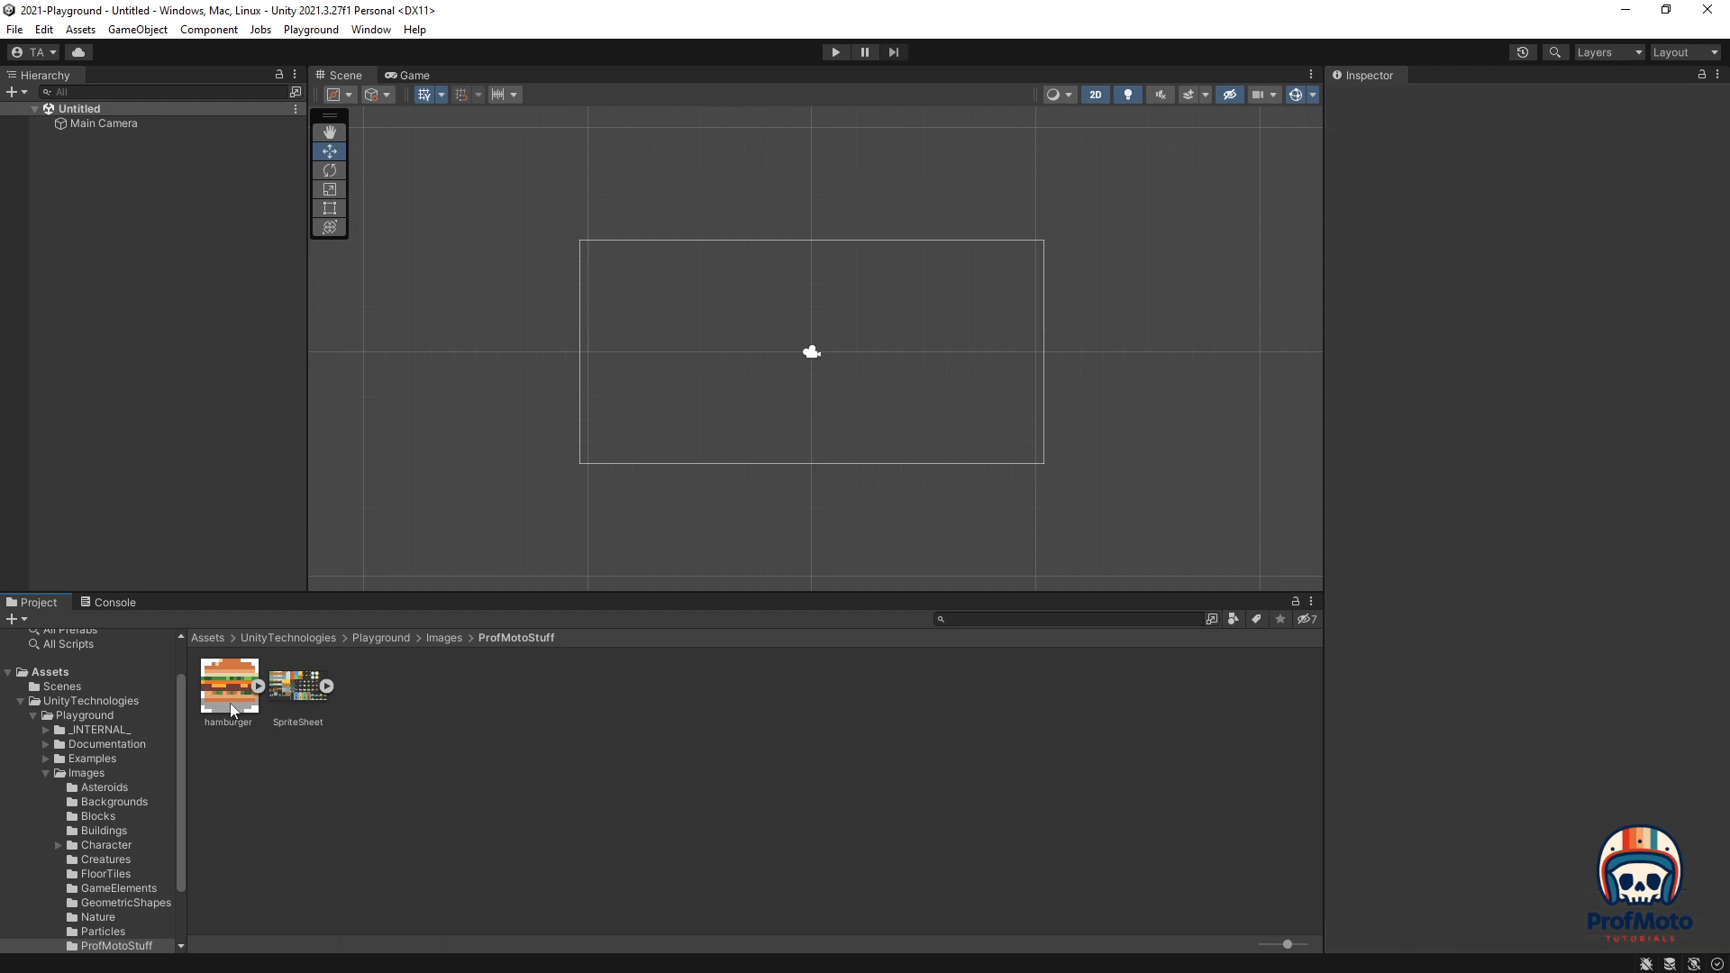
{"action": "left_click_drag", "start_coordinate": [225, 702], "coordinate": [762, 359]}
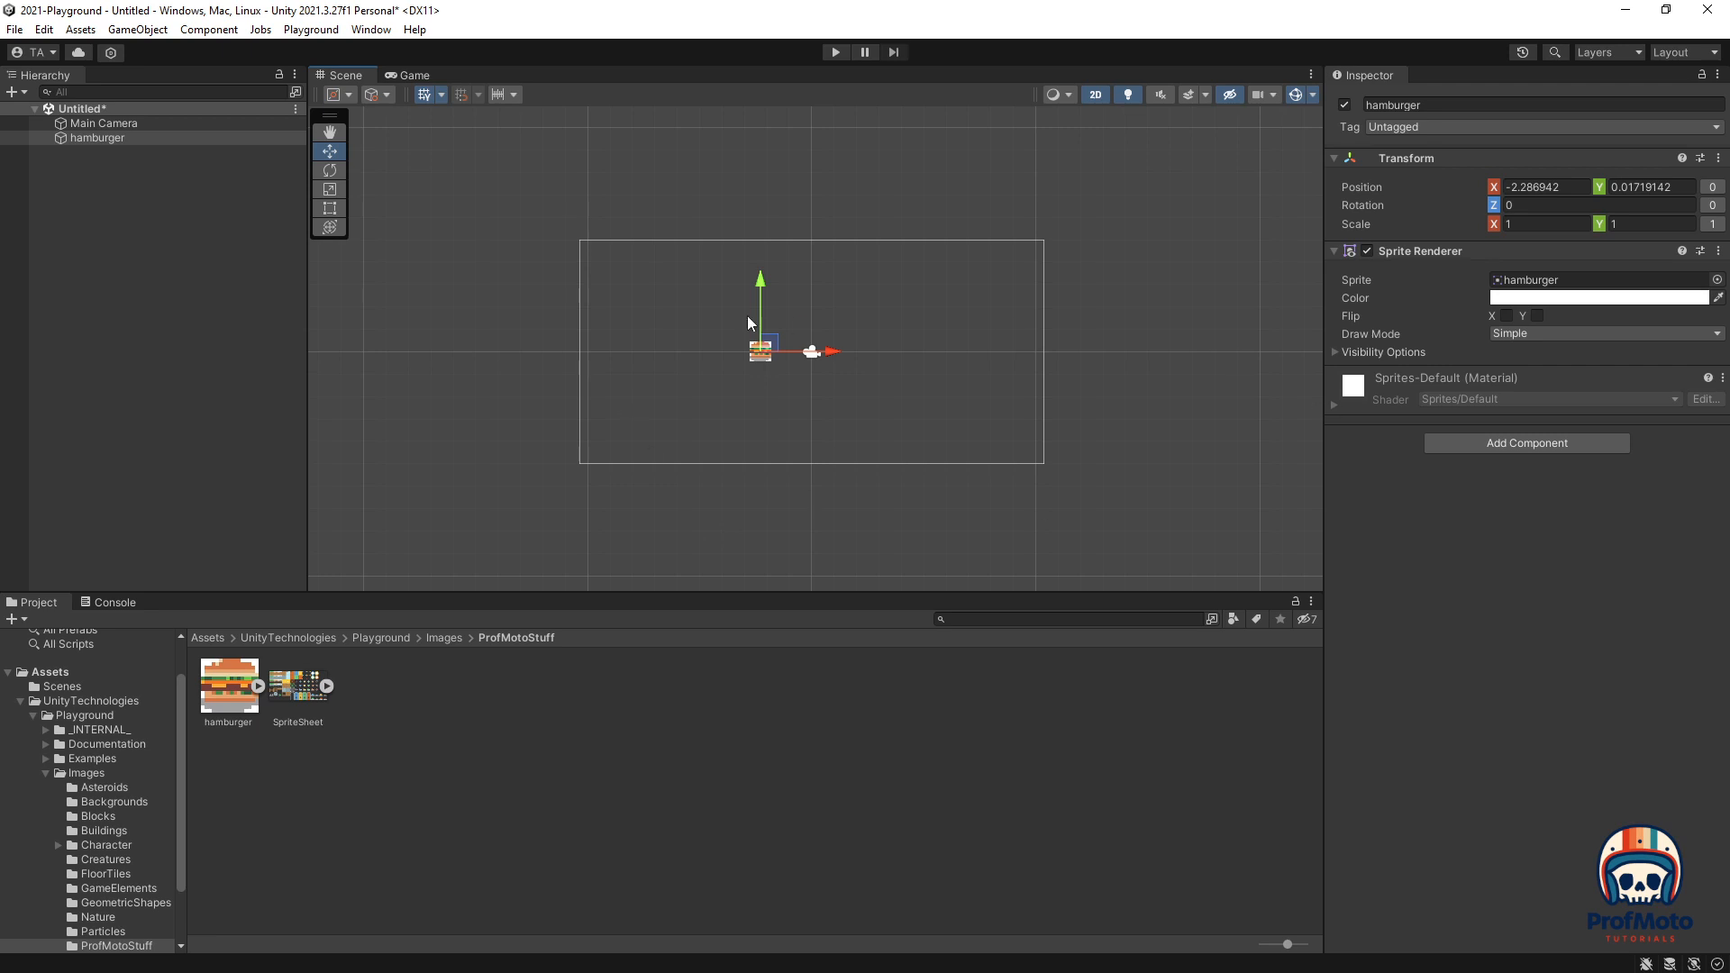
Step: Select the hamburger image asset to show its Sprite (2D and UI) import settings in the Inspector
{"action": "scroll", "coordinate": [785, 361], "scroll_direction": "up", "scroll_amount": 6}
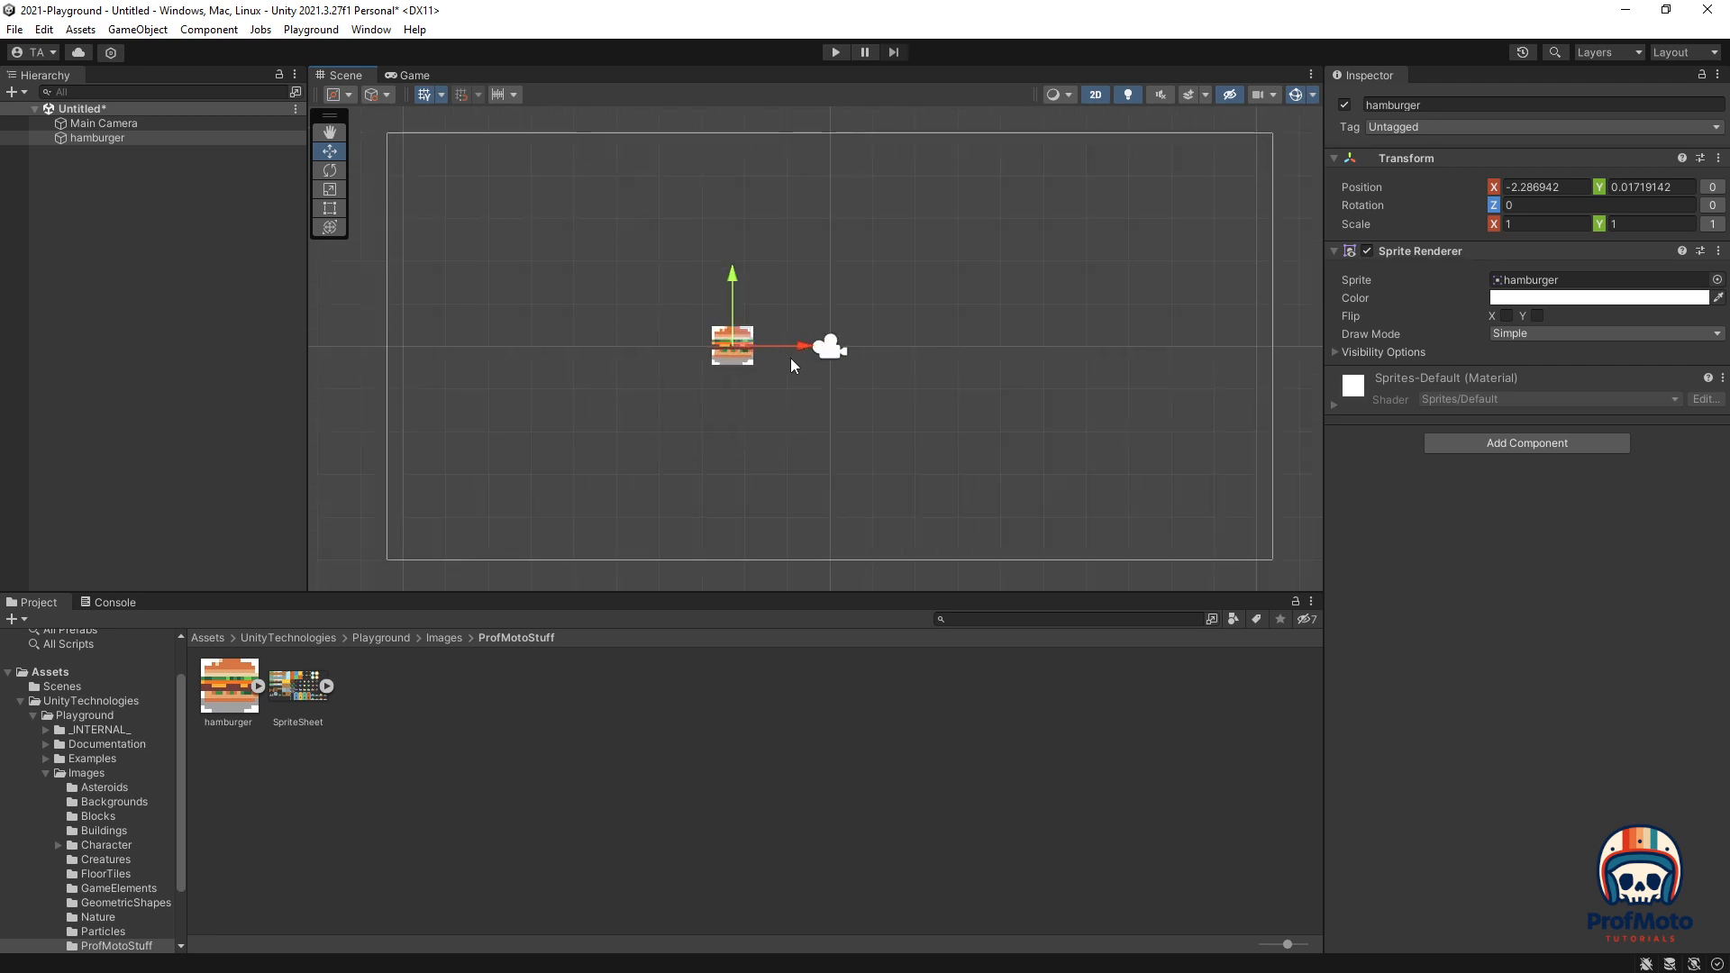
{"action": "scroll", "coordinate": [973, 385], "scroll_direction": "down", "scroll_amount": 1}
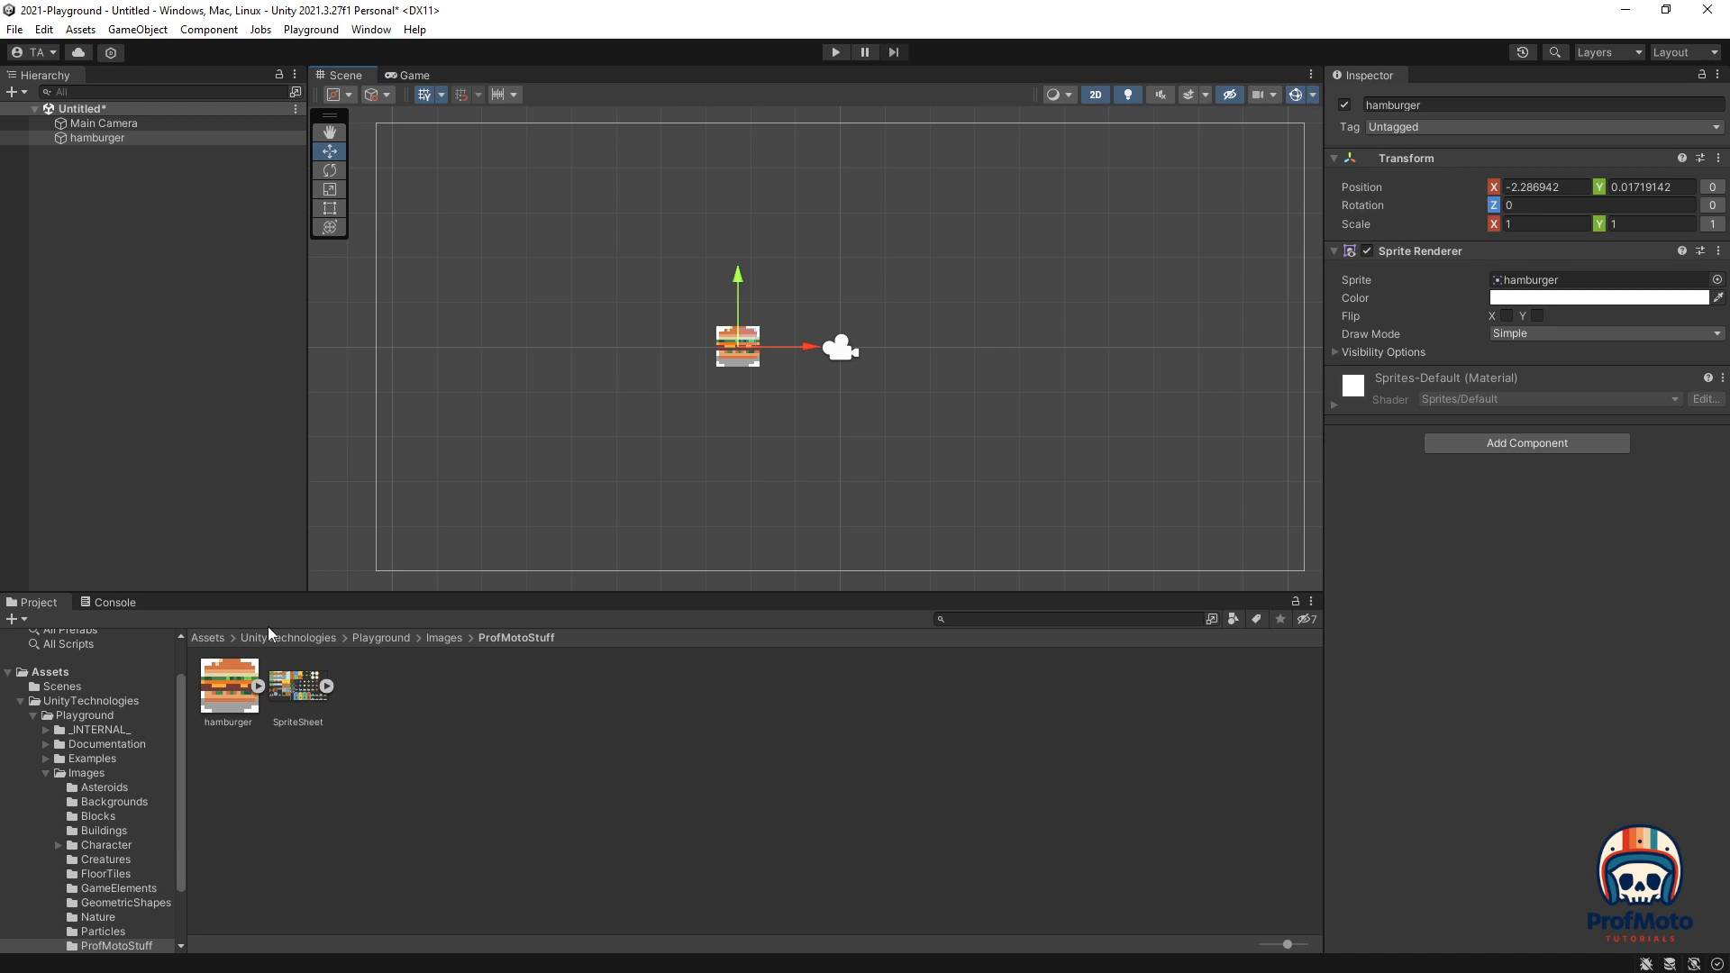
{"action": "left_click", "coordinate": [227, 703]}
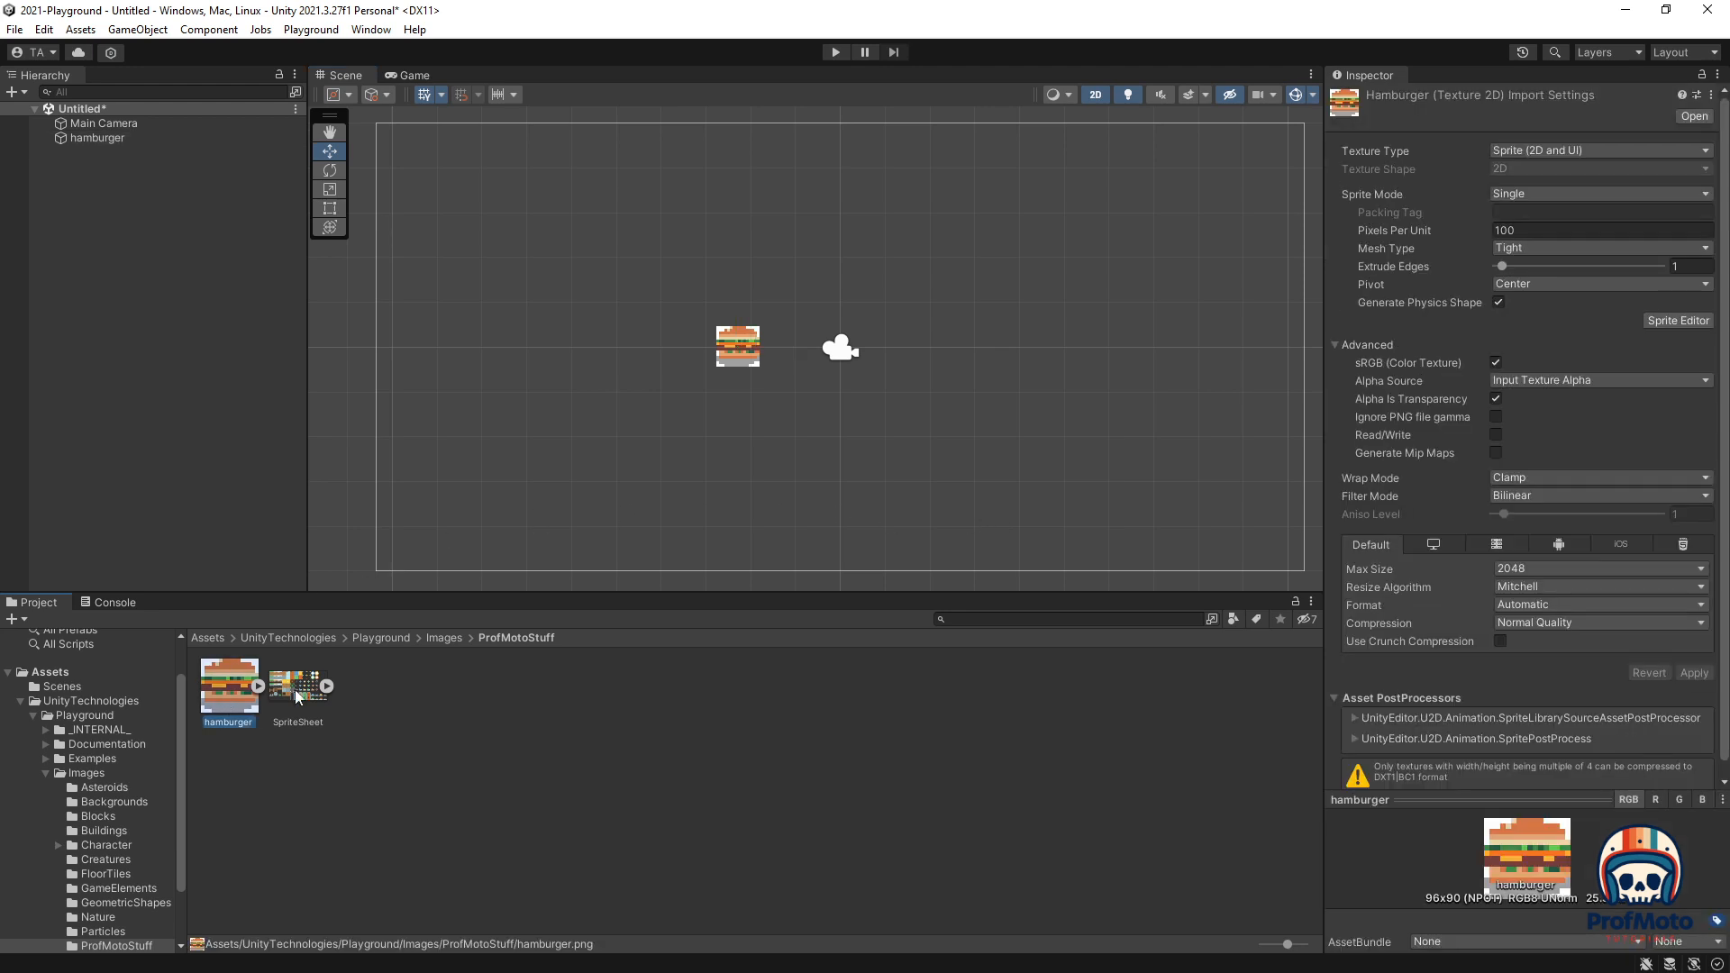
{"action": "left_click", "coordinate": [725, 336]}
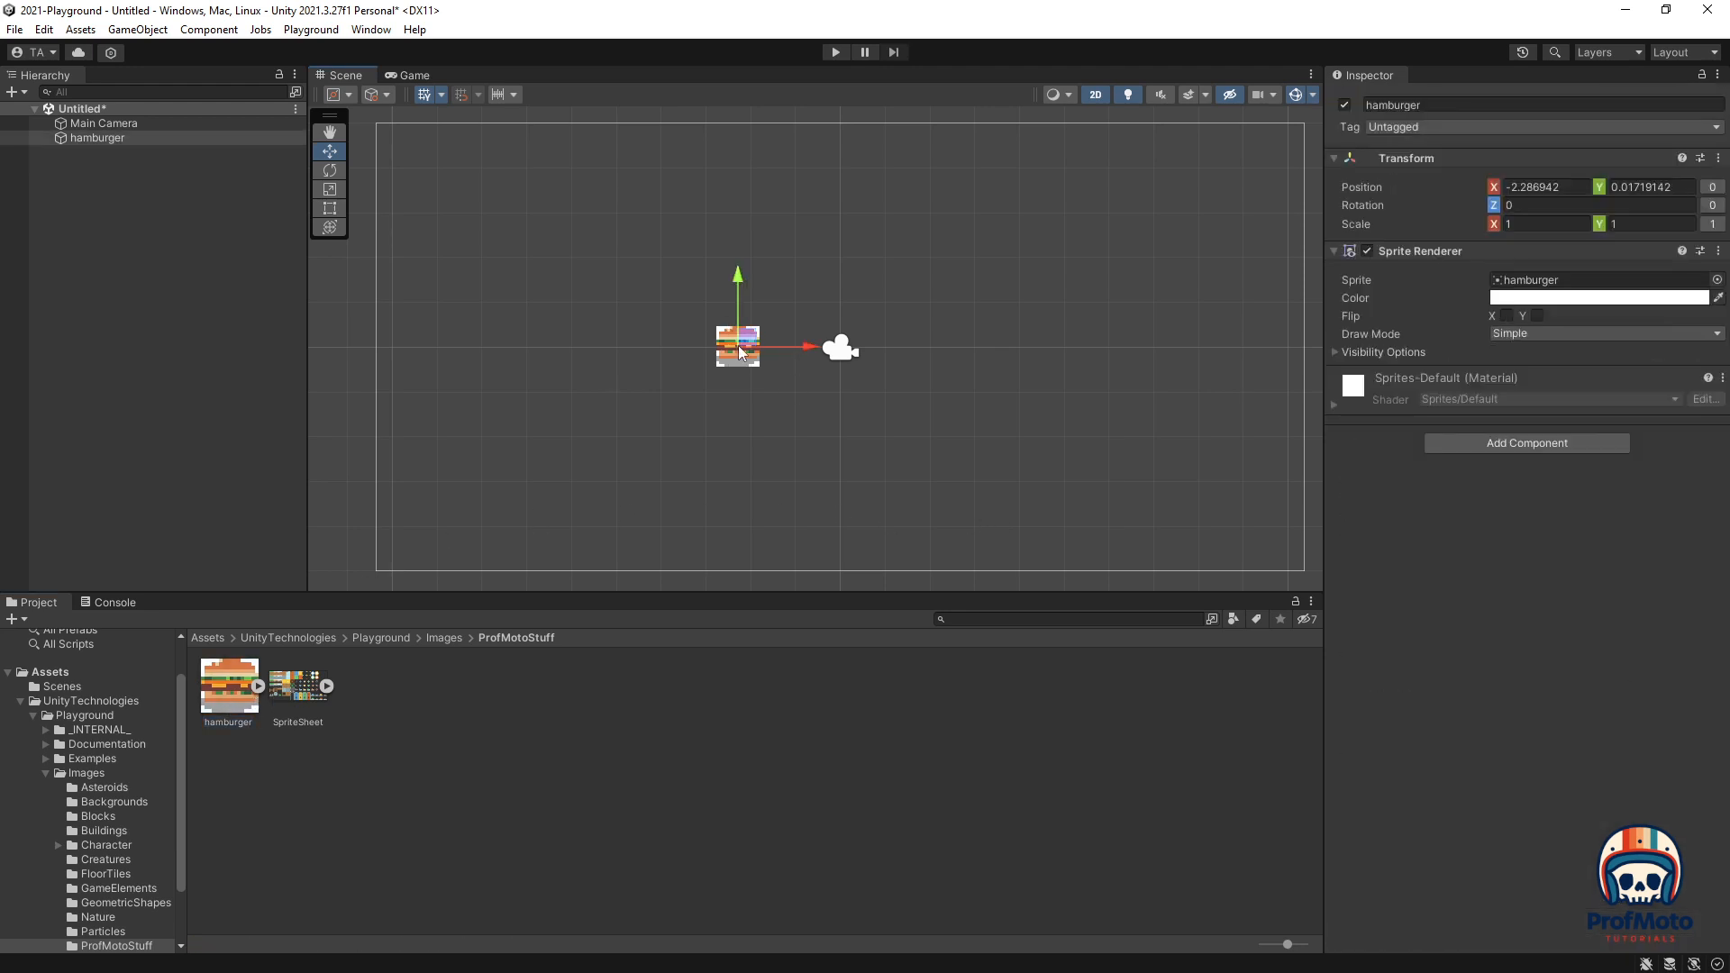
{"action": "left_click", "coordinate": [225, 703]}
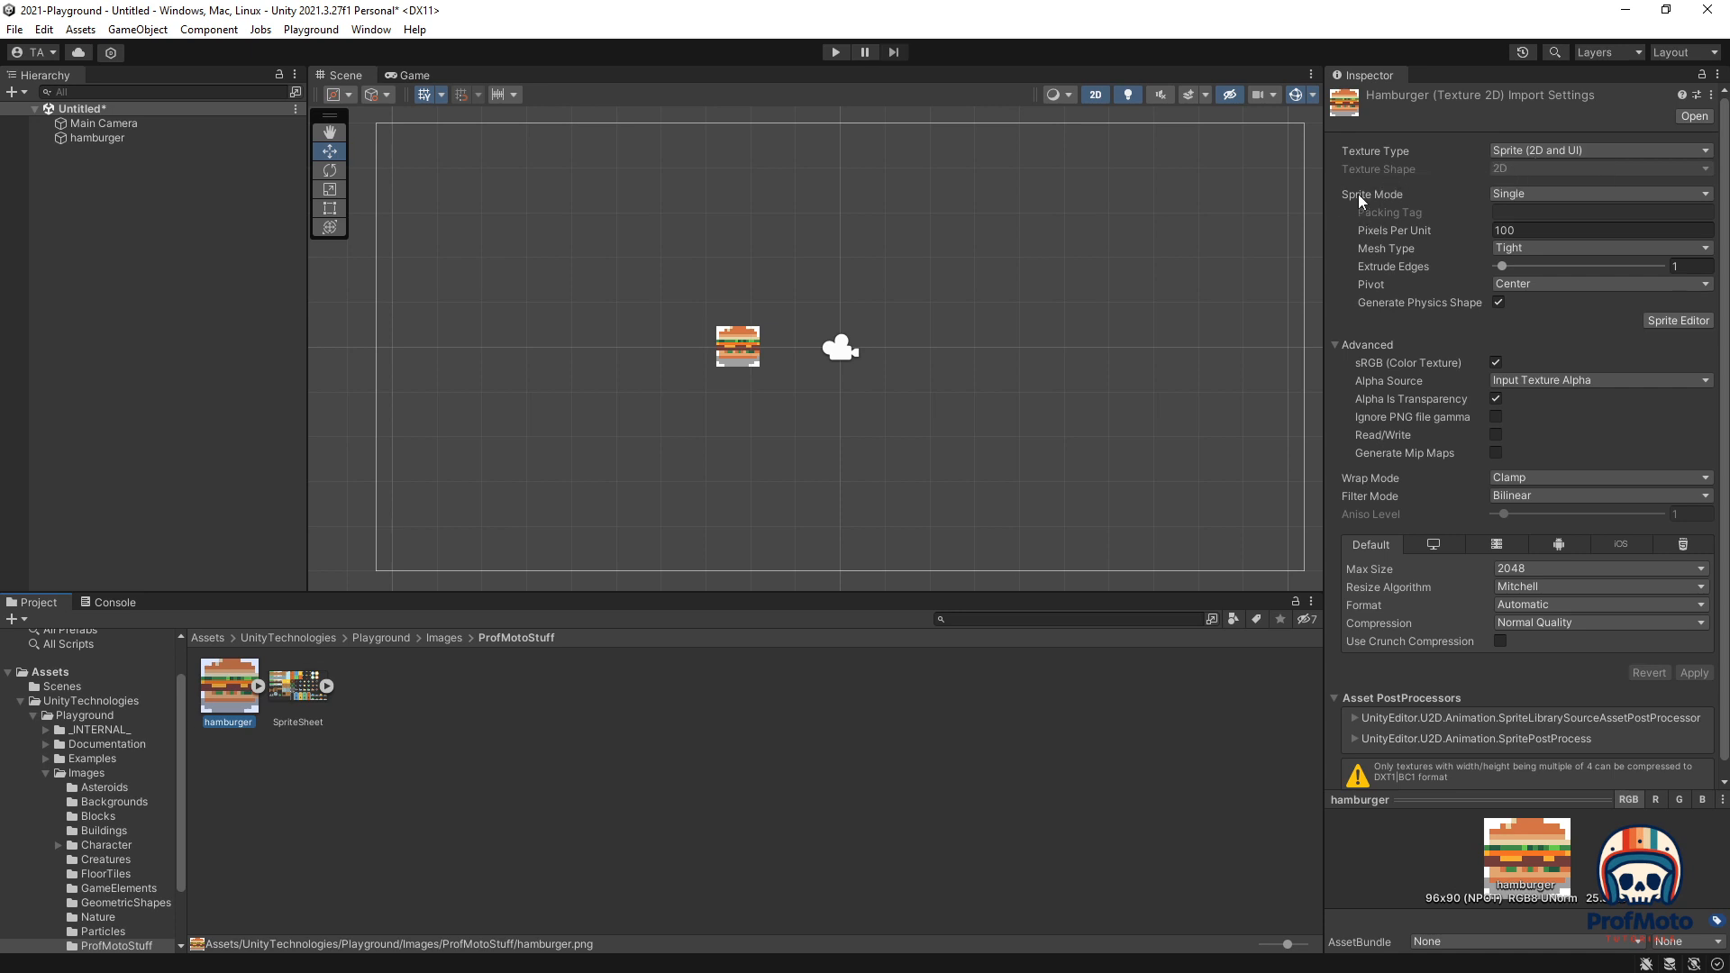
Step: Keep the hamburger's Sprite Mode on Single, set Pixels Per Unit to 16, and apply
{"action": "left_click", "coordinate": [1522, 195]}
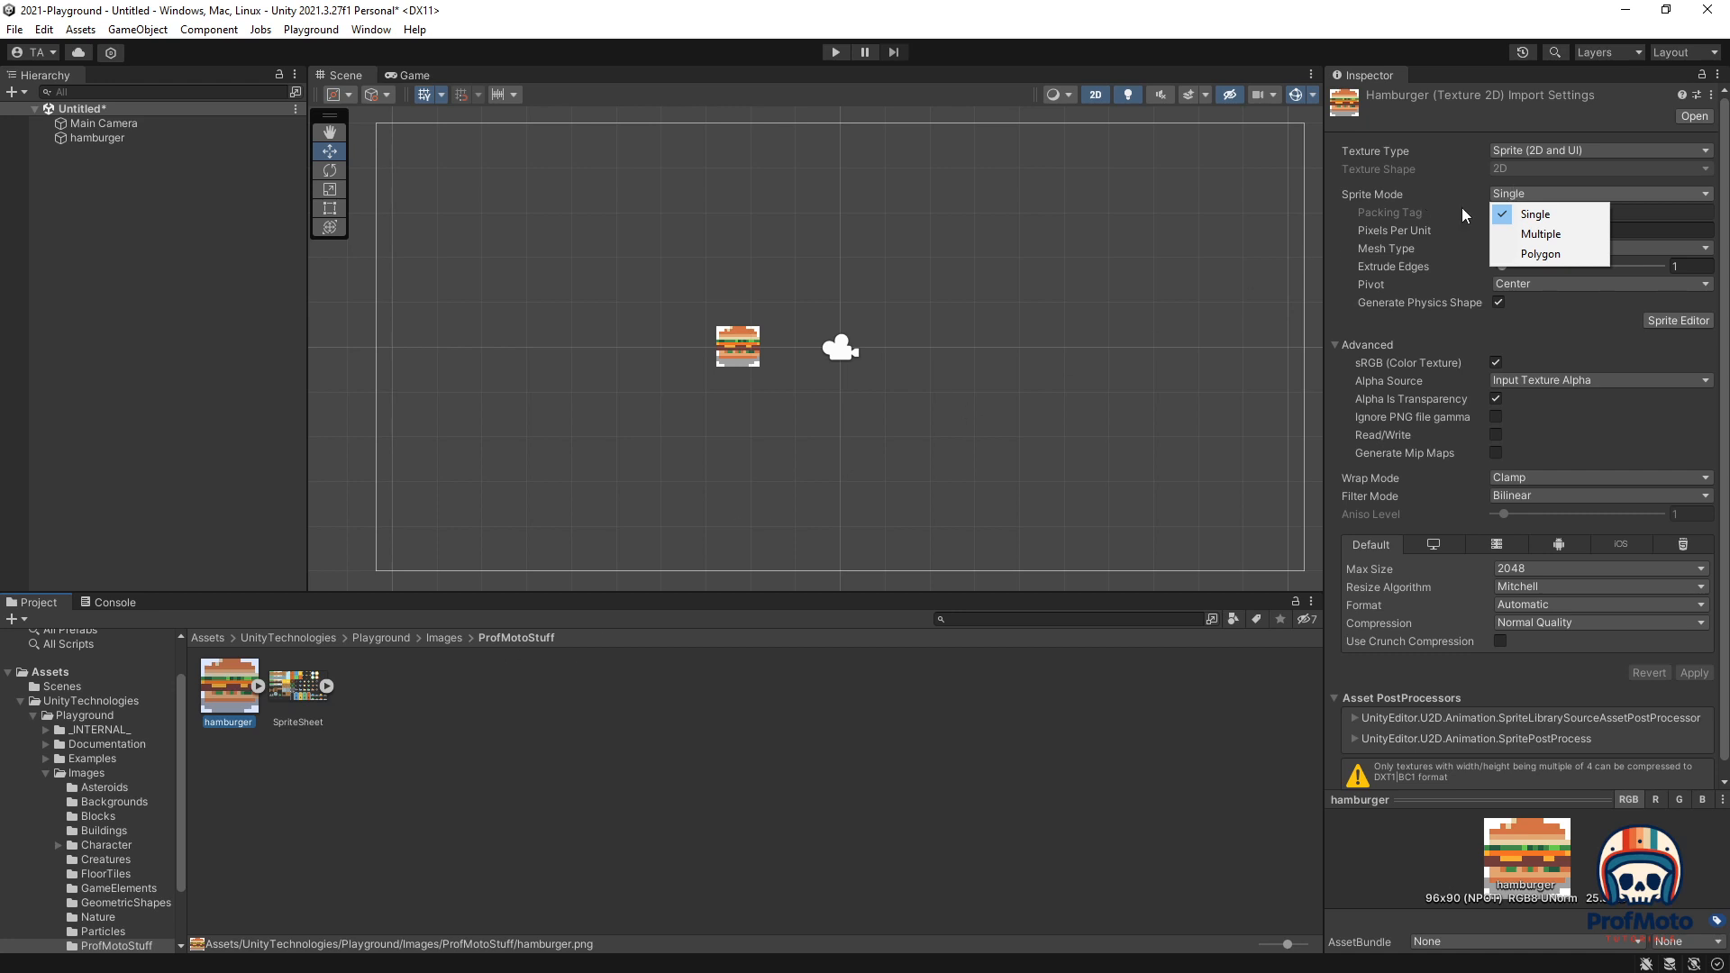
{"action": "left_click", "coordinate": [1568, 213]}
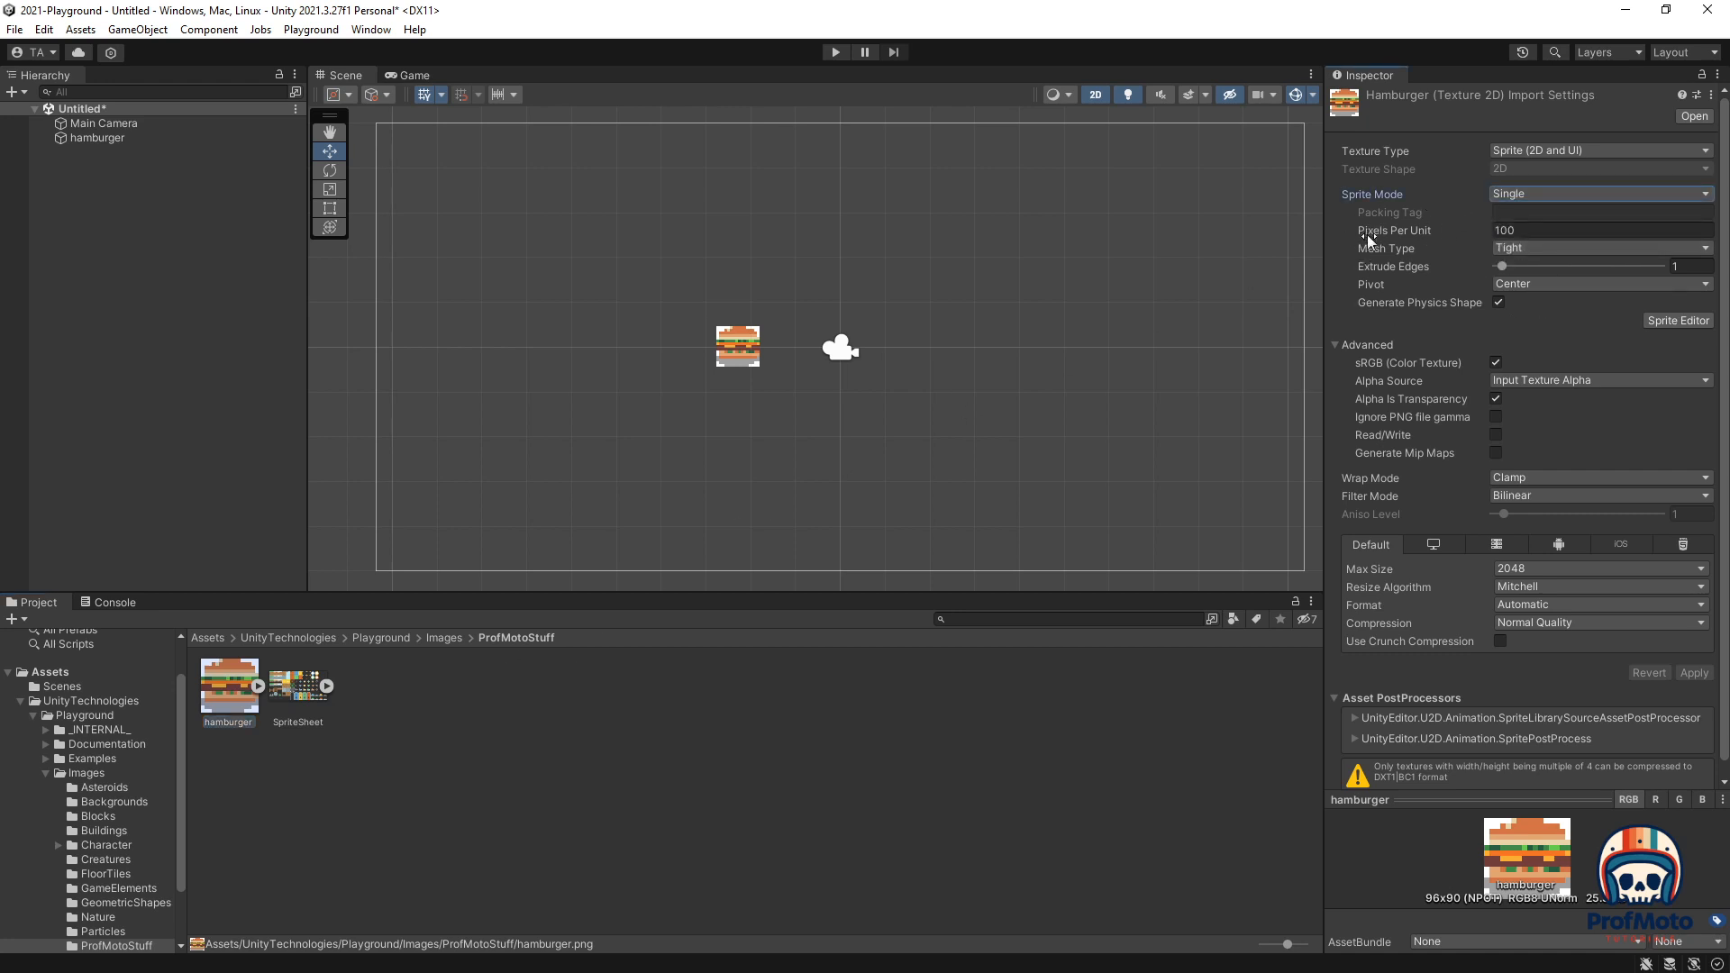
{"action": "left_click", "coordinate": [1522, 232]}
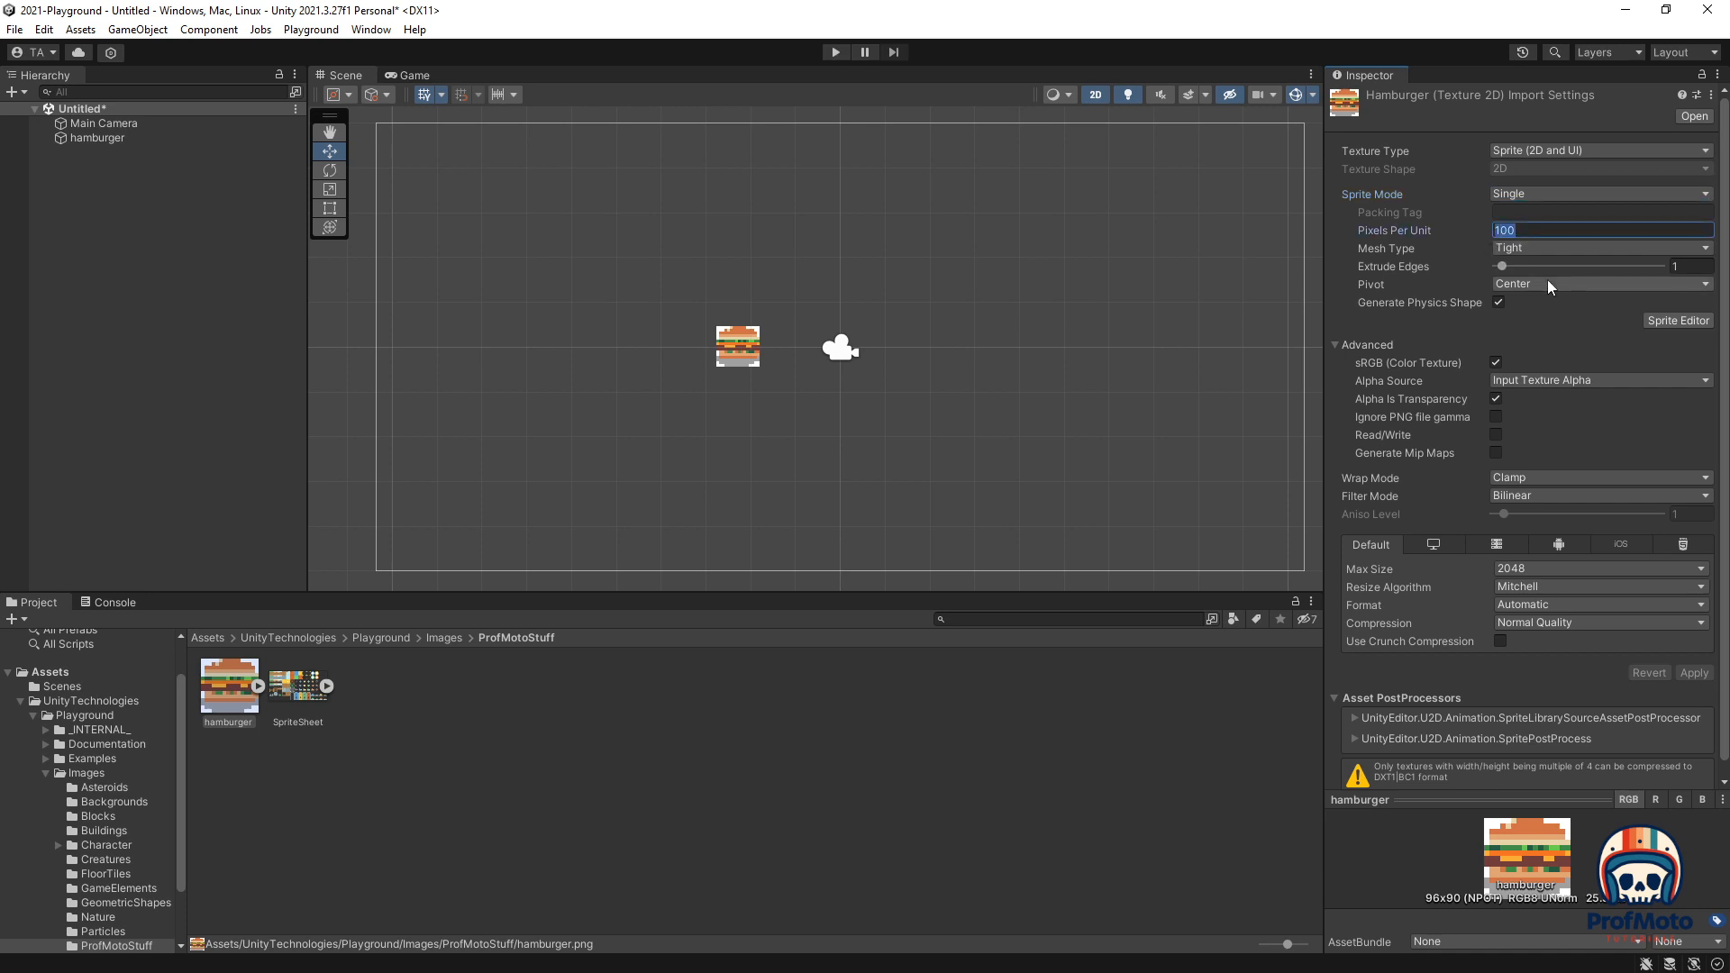
{"action": "type", "text": "16"}
{"action": "left_click", "coordinate": [1691, 674]}
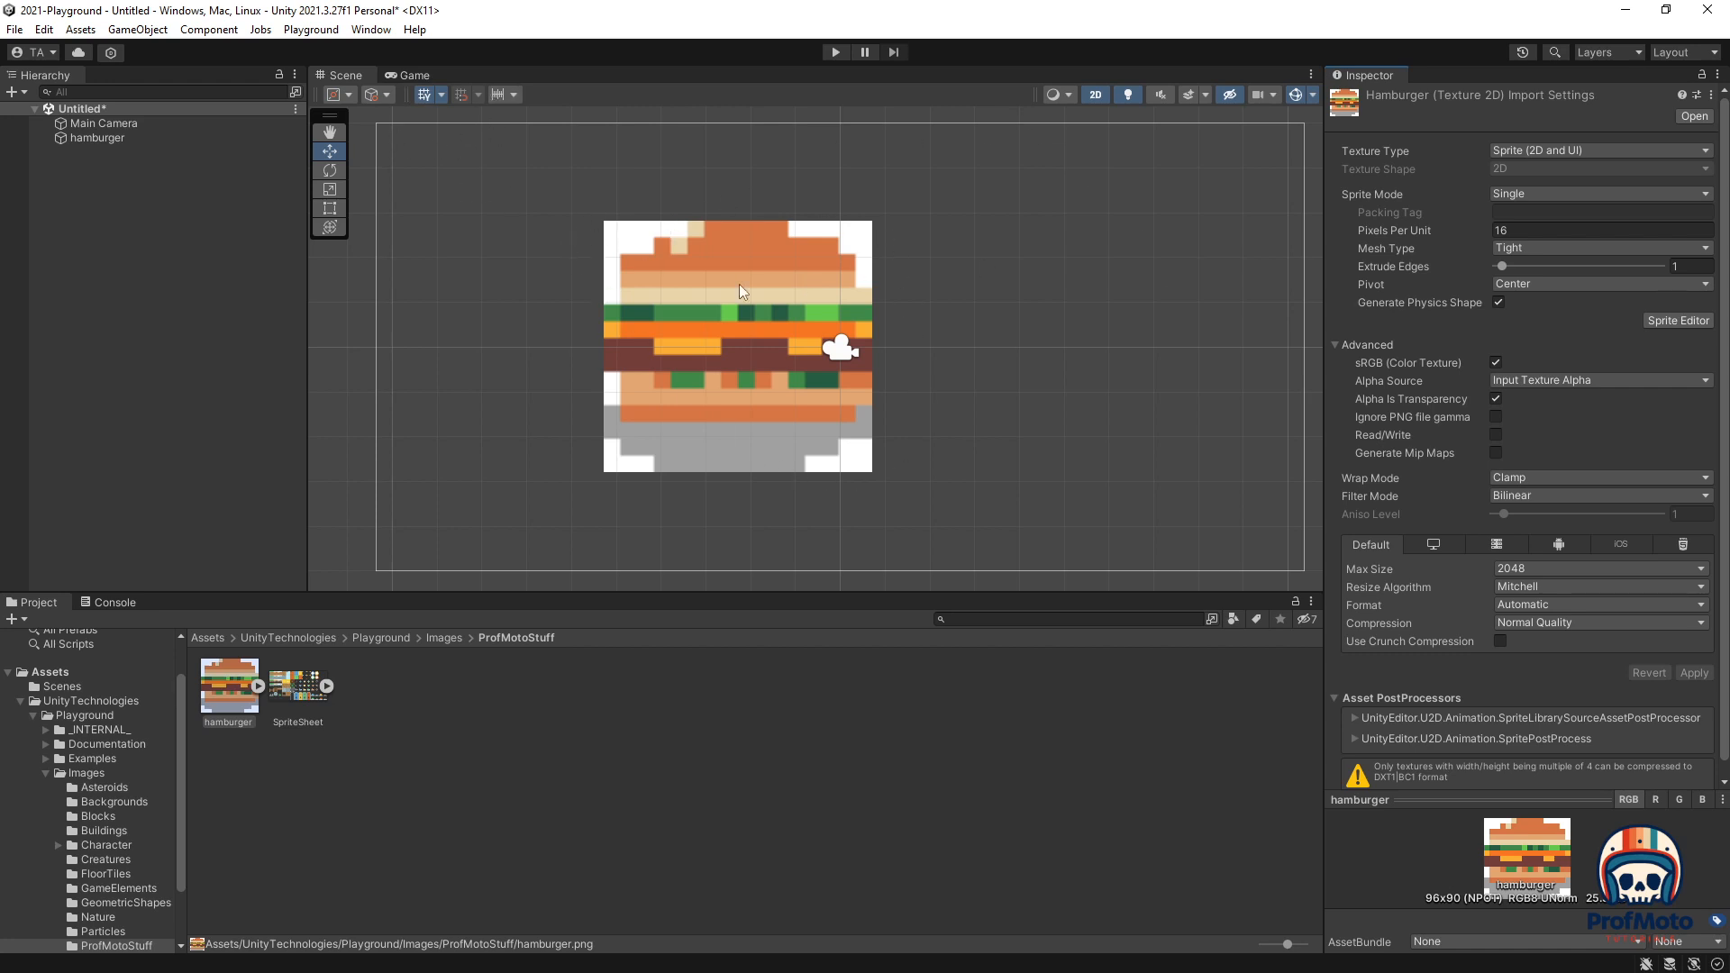
Step: Set the Main Camera's Frame Size to 12, recentre the view, and reselect the hamburger asset
{"action": "left_click", "coordinate": [115, 126]}
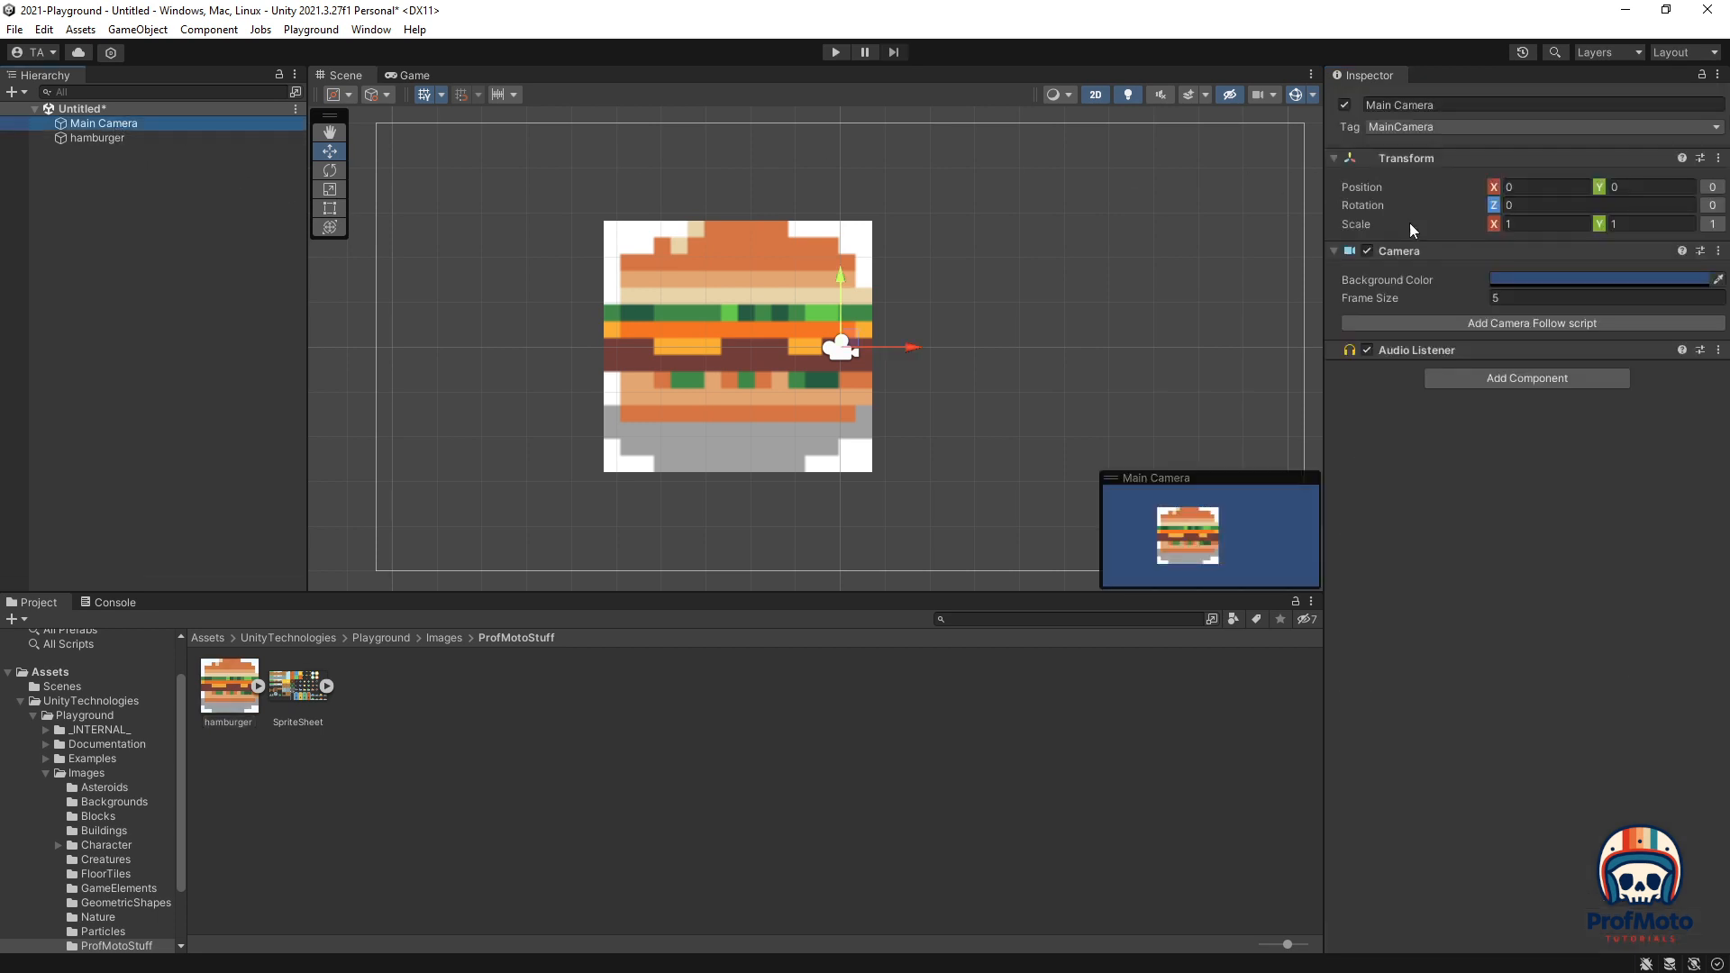
{"action": "left_click", "coordinate": [1447, 299]}
{"action": "type", "text": "12"}
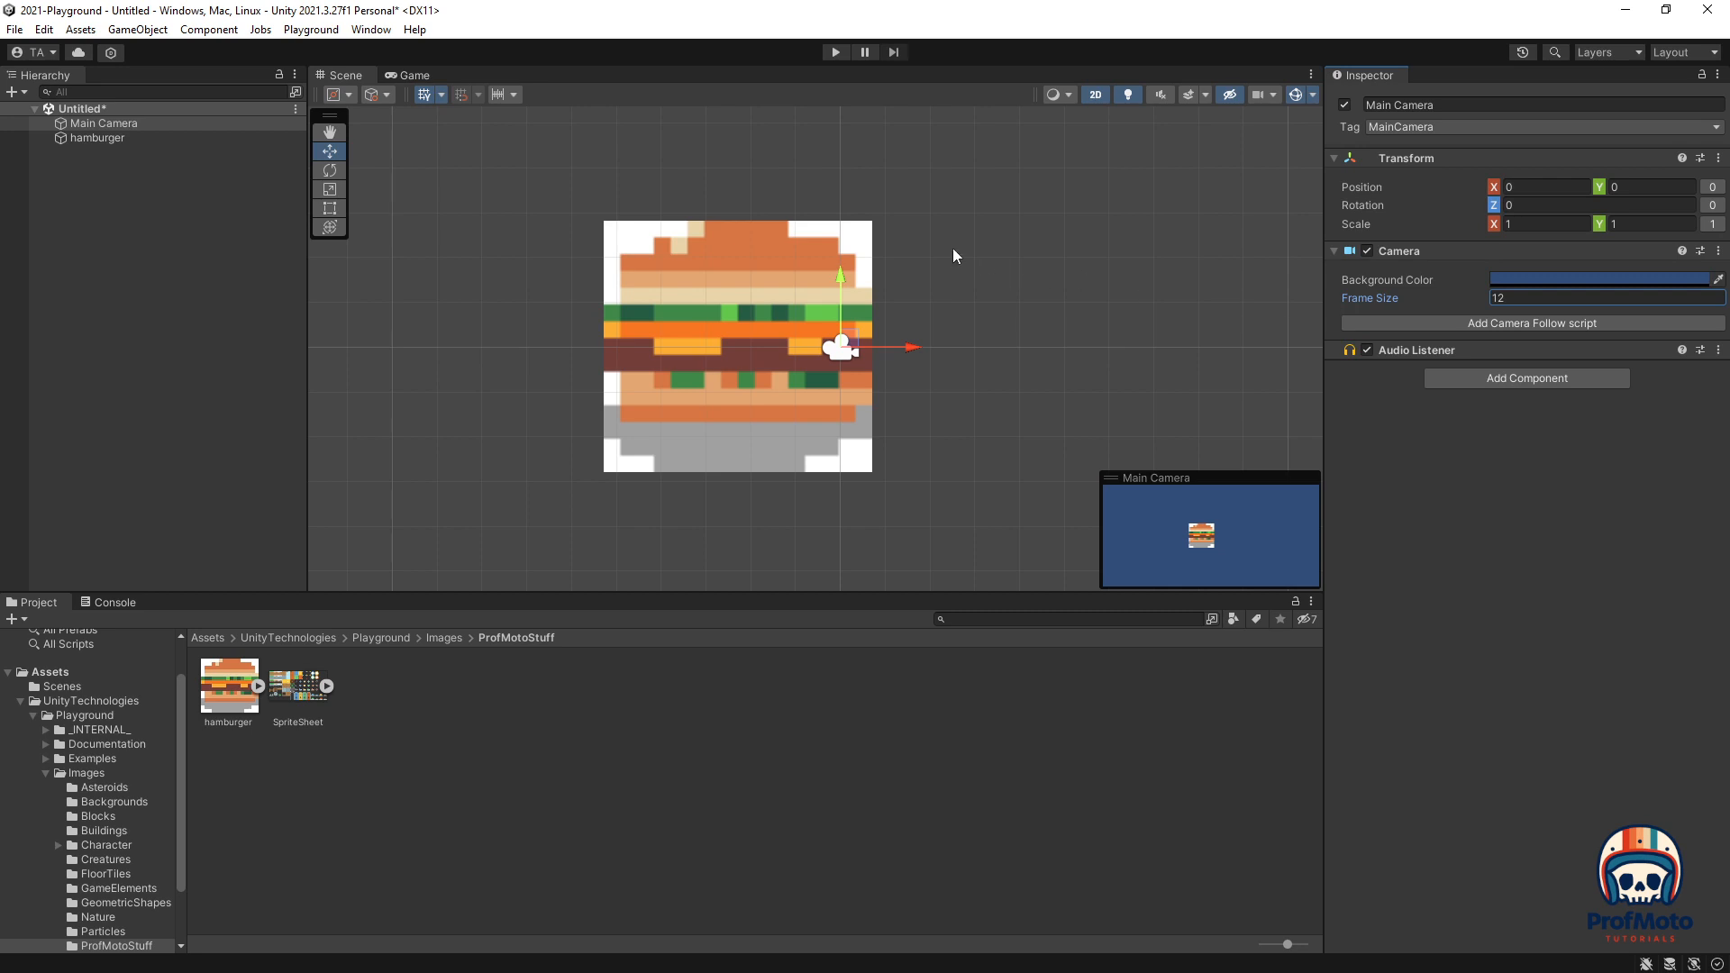
{"action": "scroll", "coordinate": [954, 247], "scroll_direction": "down", "scroll_amount": 8}
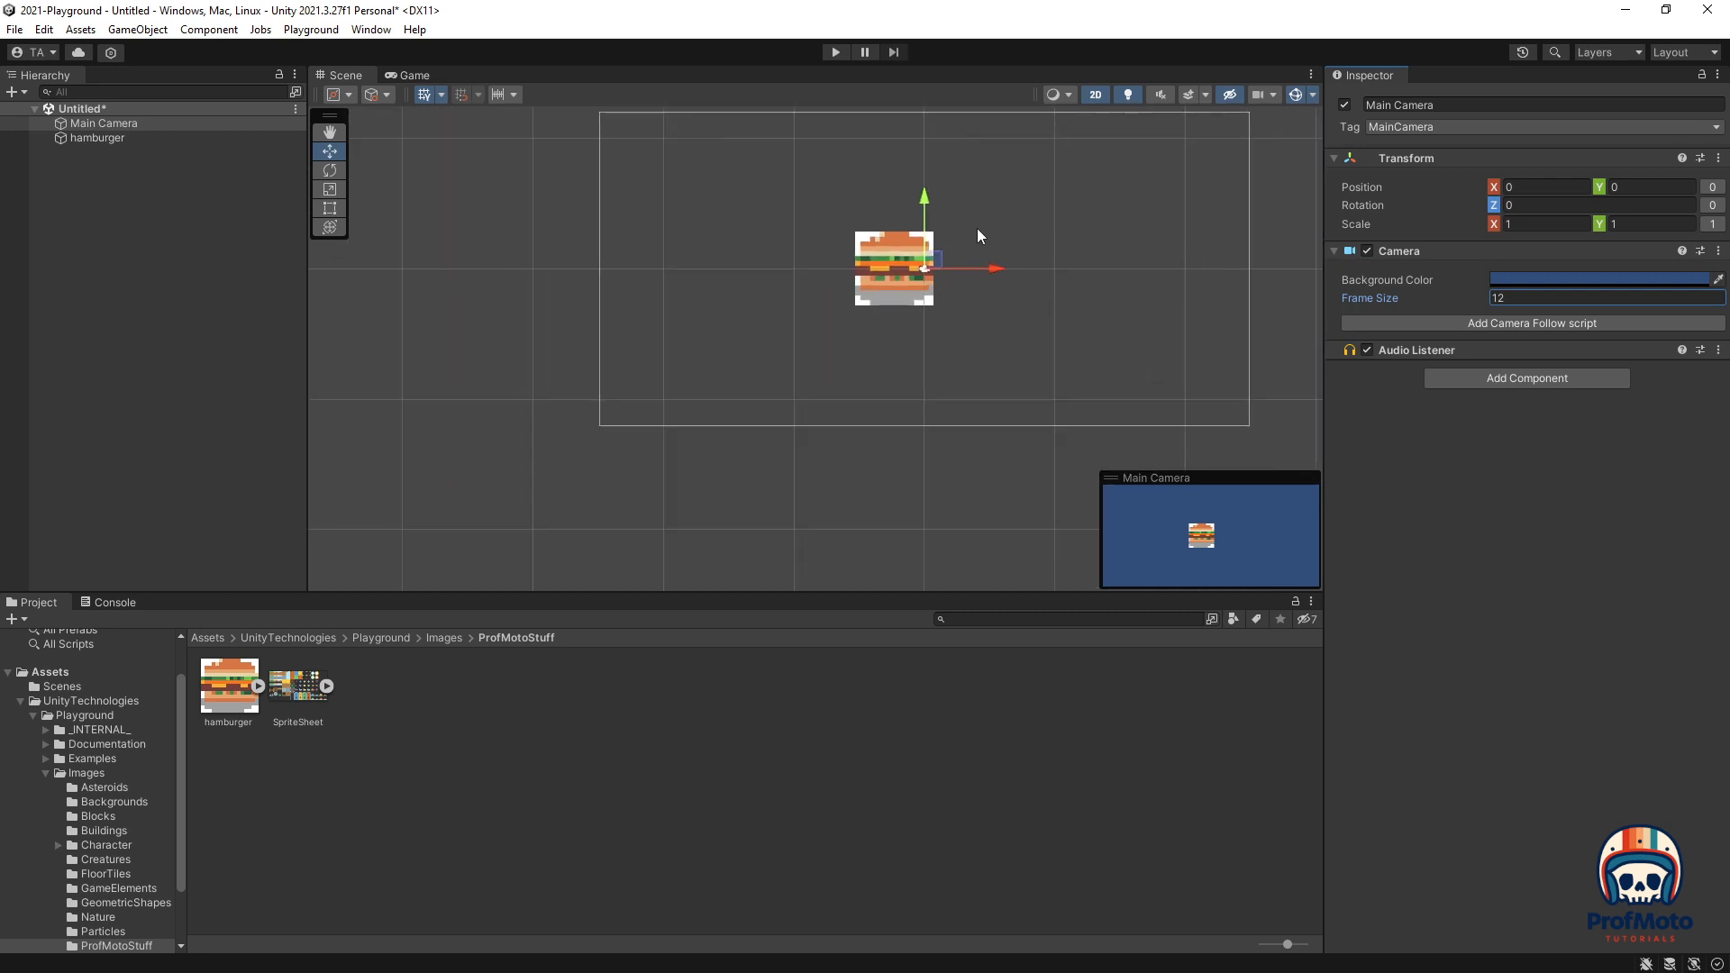
{"action": "scroll", "coordinate": [982, 230], "scroll_direction": "down", "scroll_amount": 2}
{"action": "middle_click_drag", "start_coordinate": [1007, 226], "coordinate": [889, 258]}
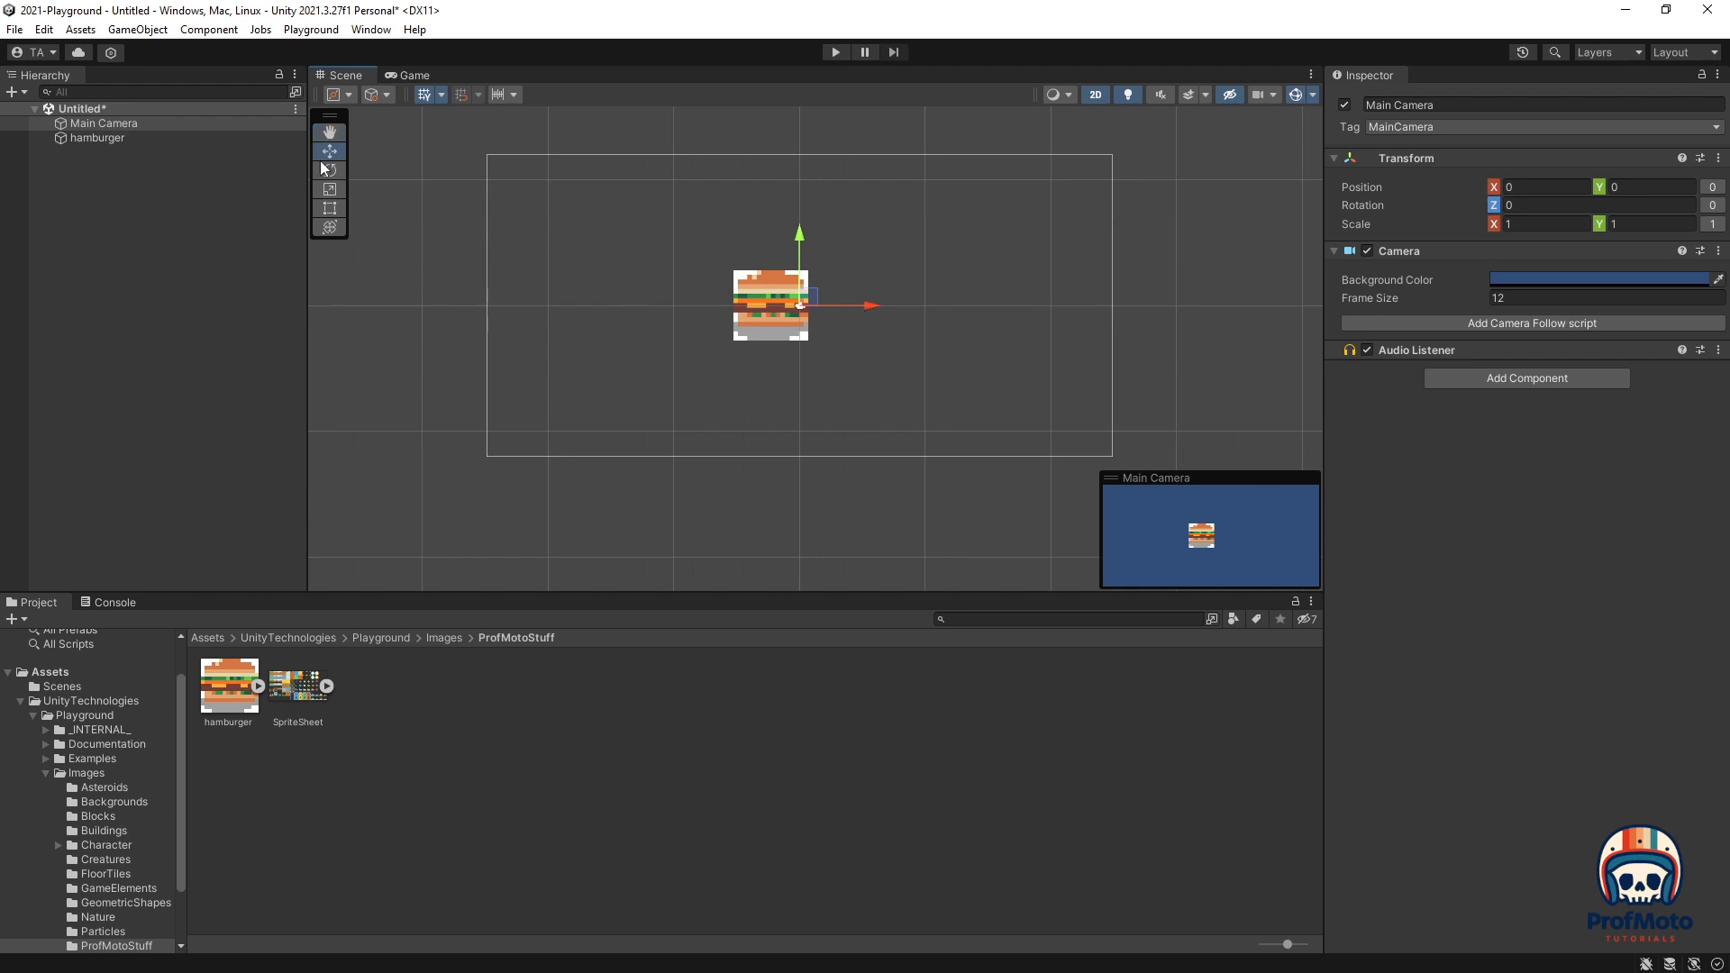
{"action": "left_click", "coordinate": [104, 140]}
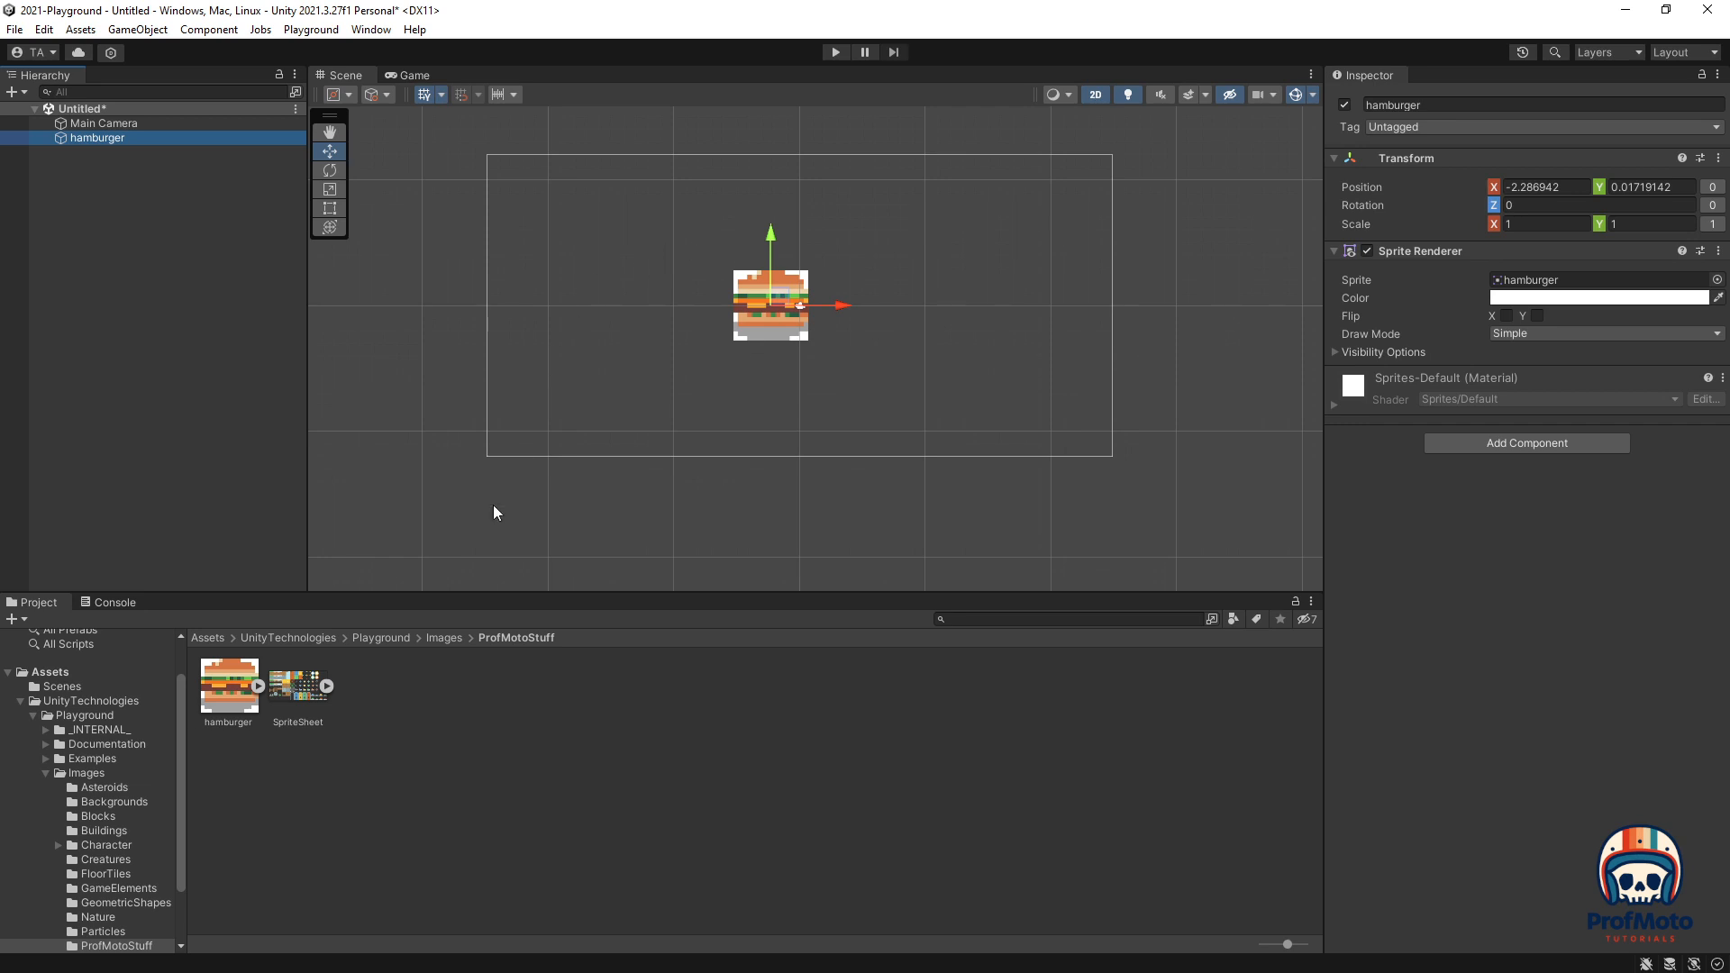
{"action": "left_click", "coordinate": [218, 684]}
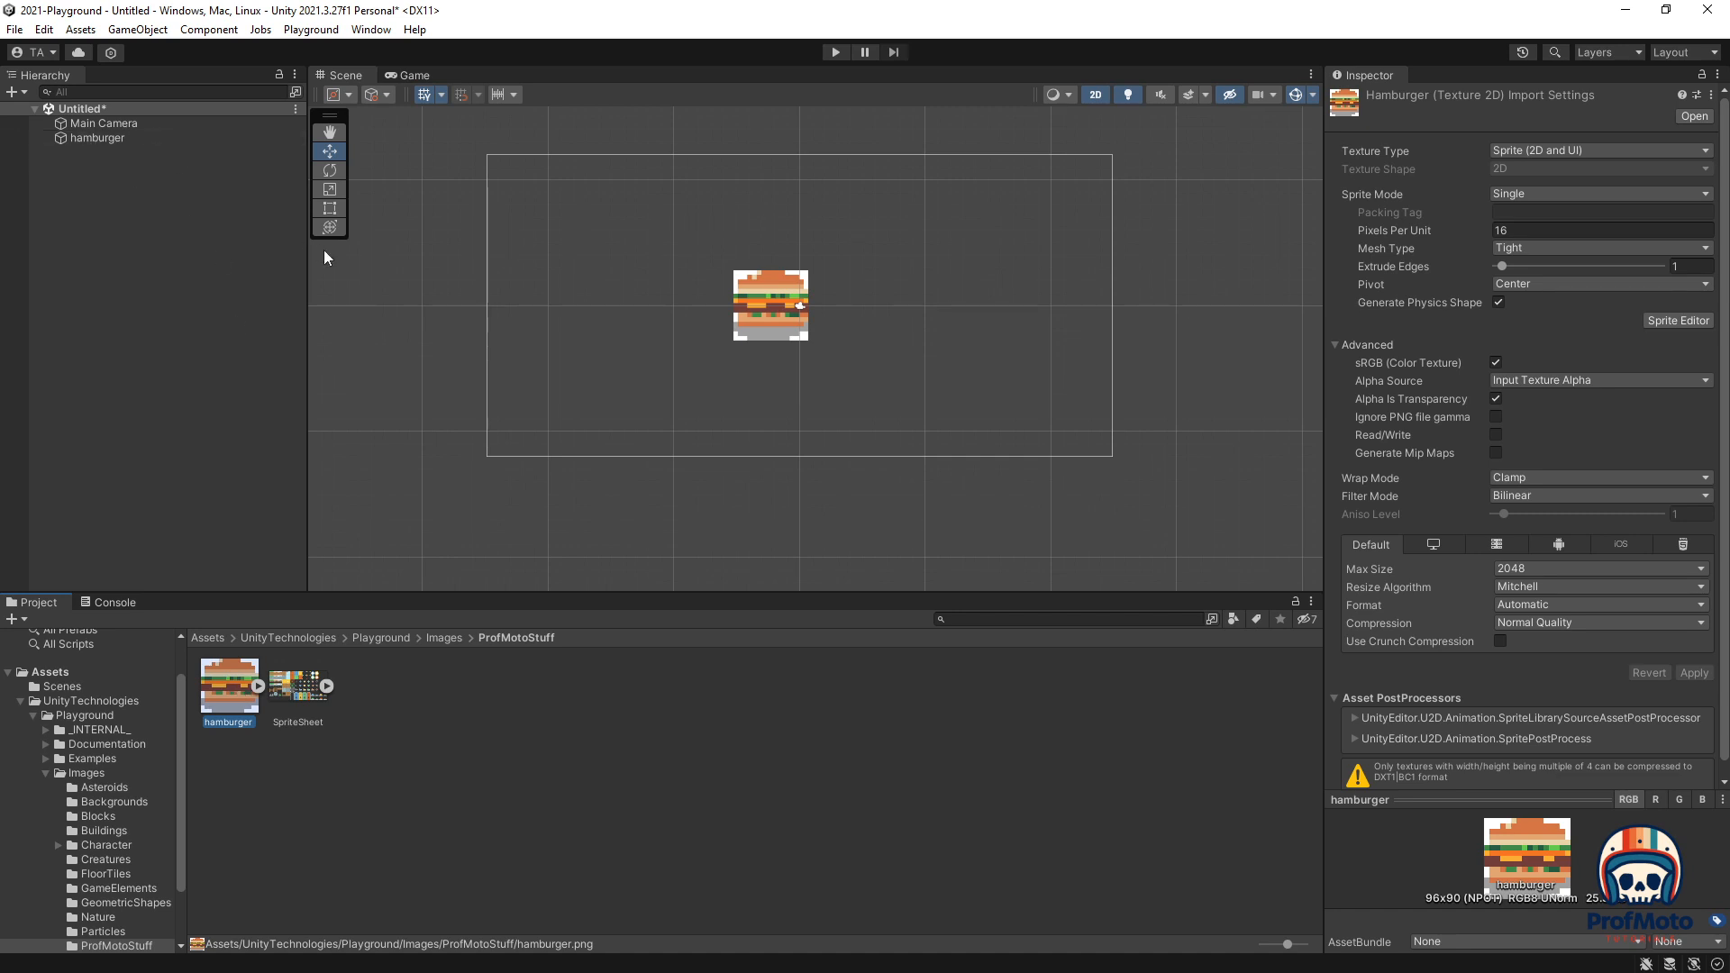
Step: Set the hamburger image's Filter Mode to Point (no filter) and apply it
{"action": "scroll", "coordinate": [775, 284], "scroll_direction": "up", "scroll_amount": 3}
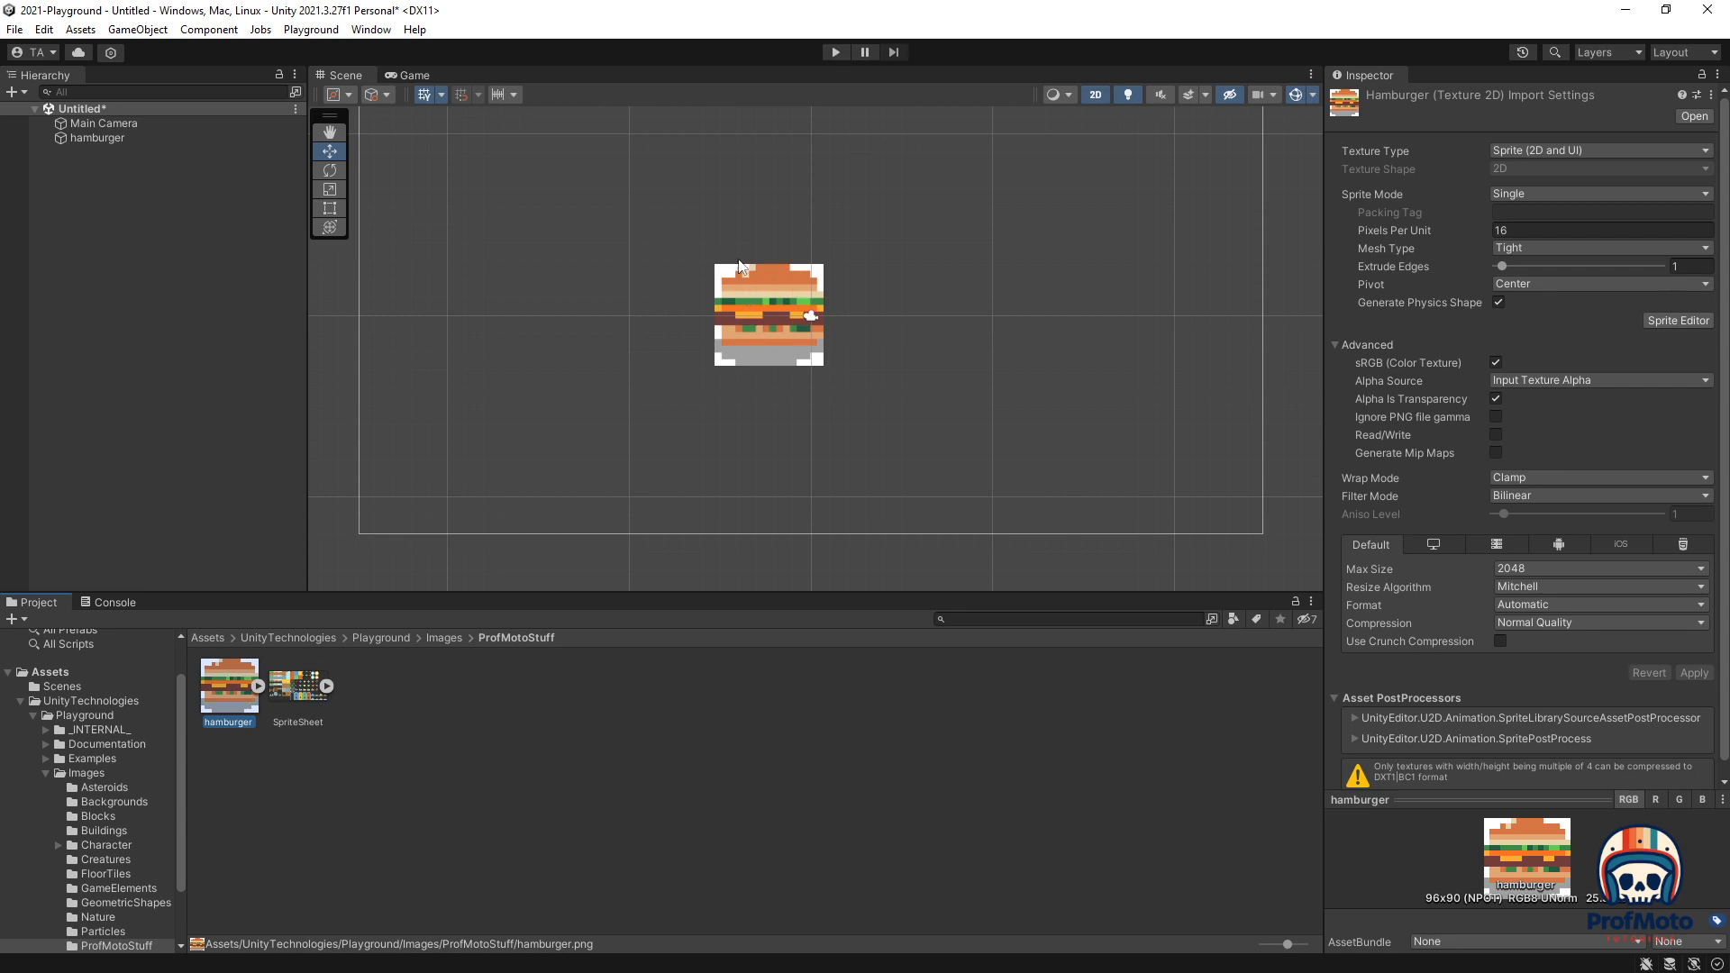
{"action": "scroll", "coordinate": [746, 267], "scroll_direction": "up", "scroll_amount": 10}
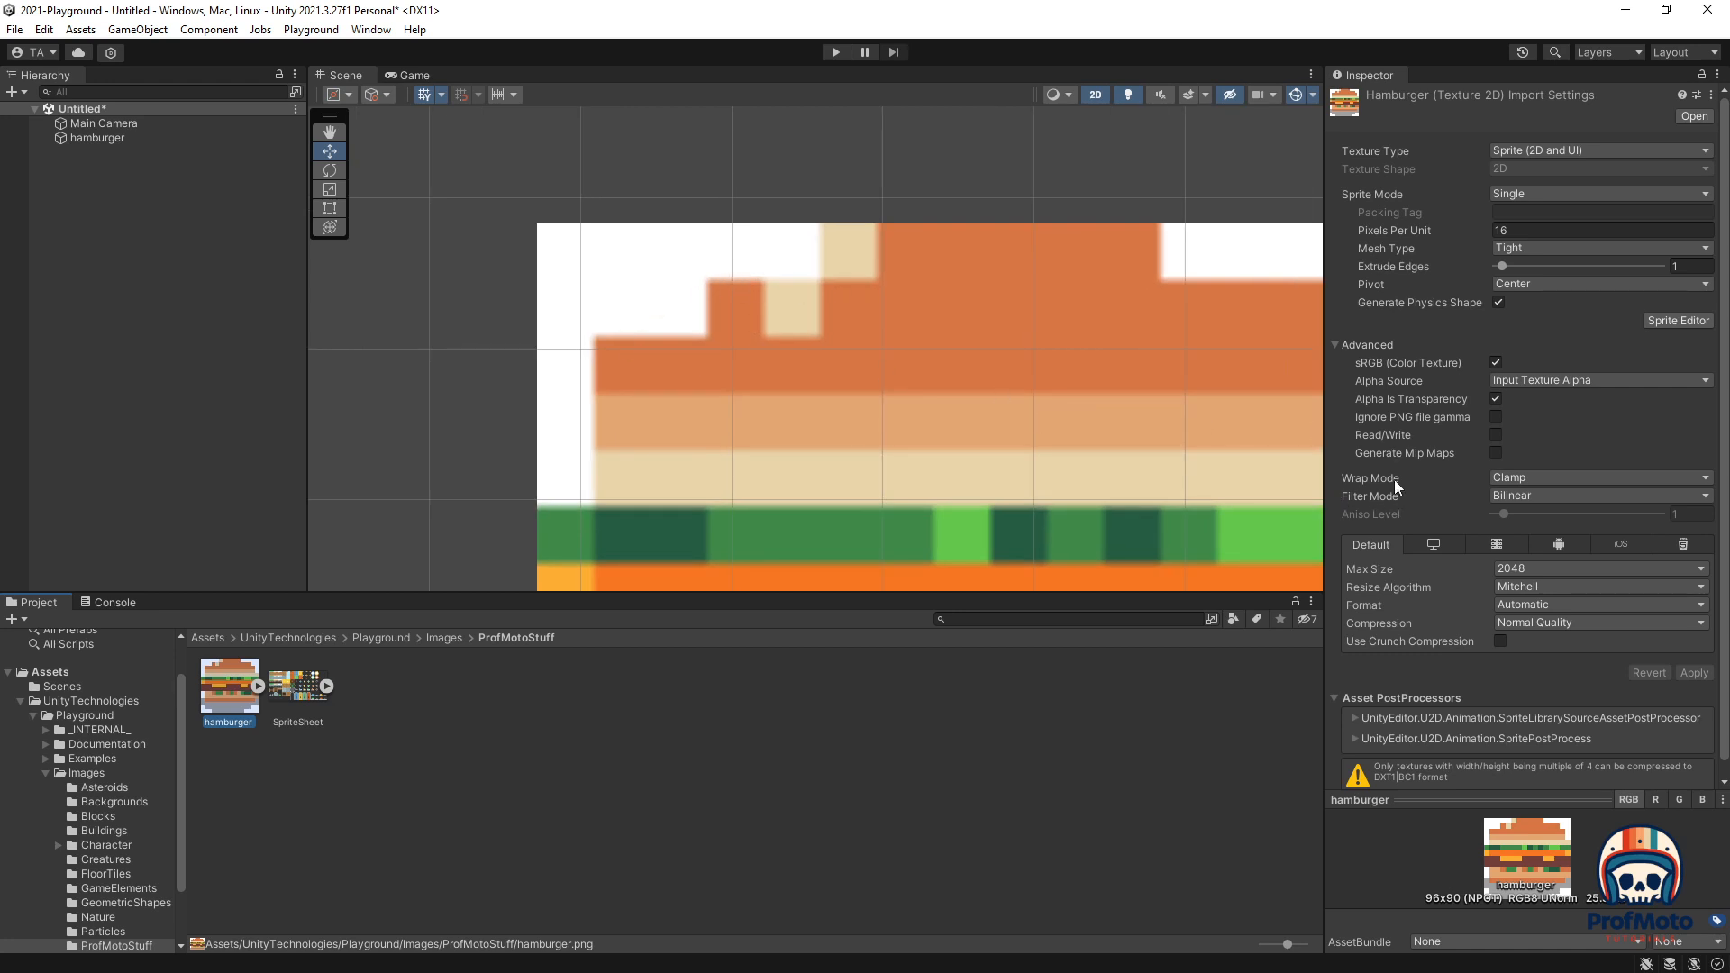
{"action": "left_click", "coordinate": [1522, 495]}
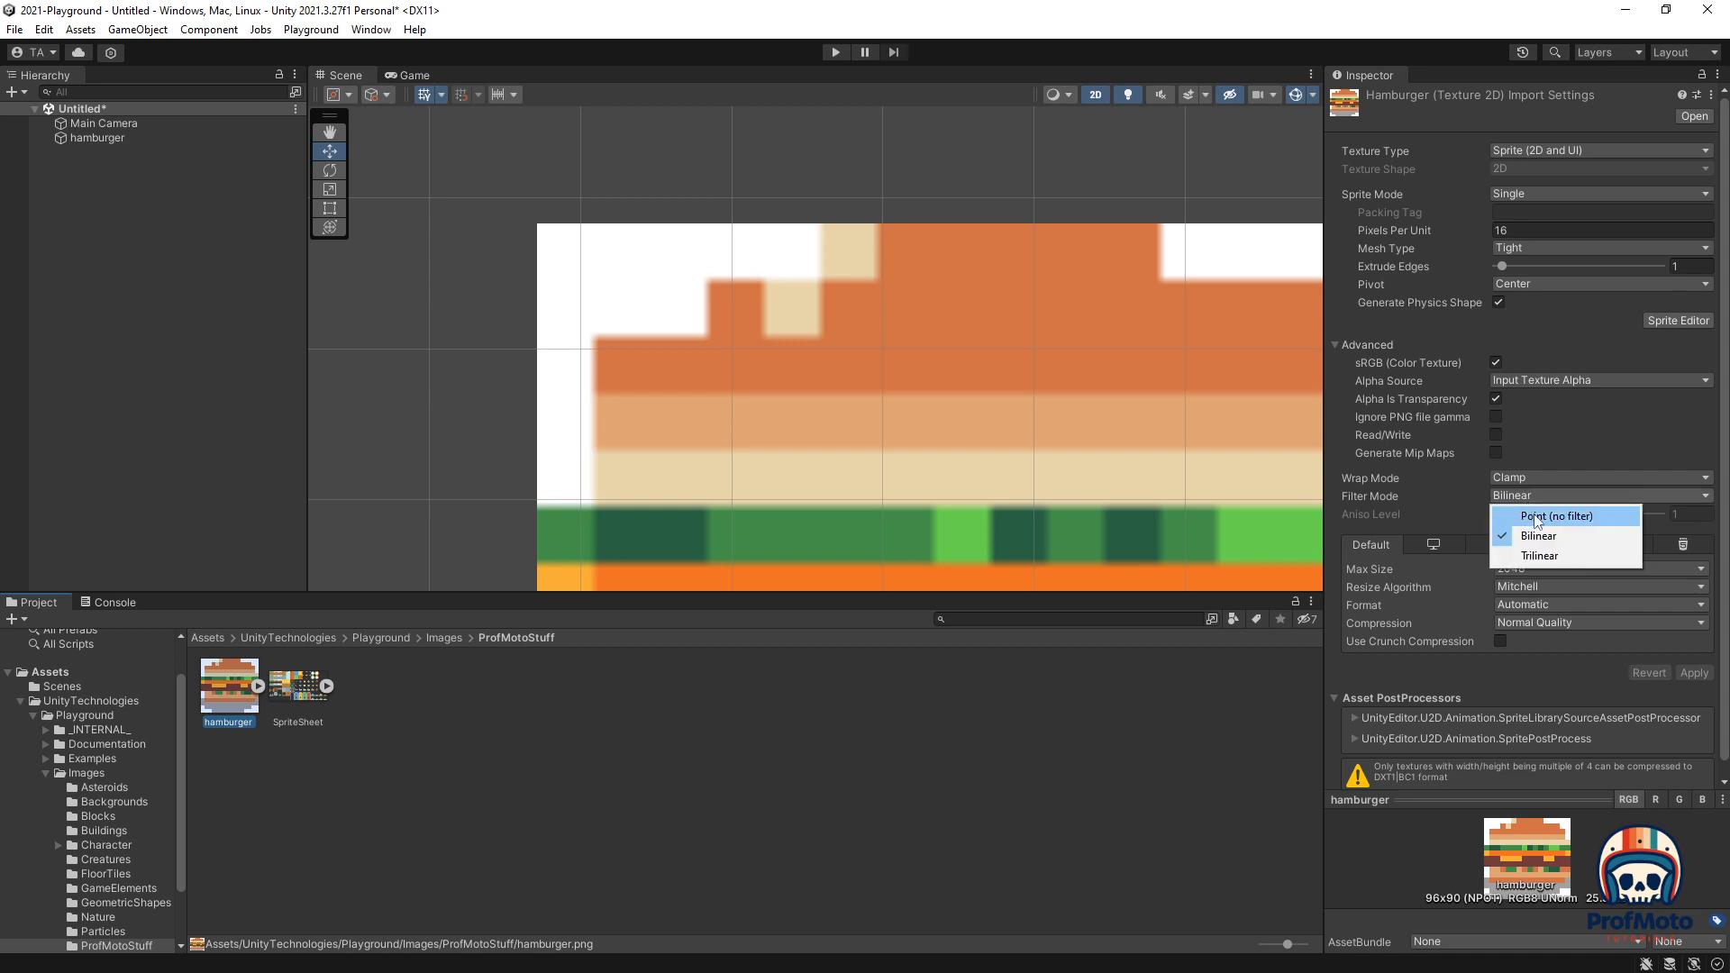
{"action": "left_click", "coordinate": [1534, 515]}
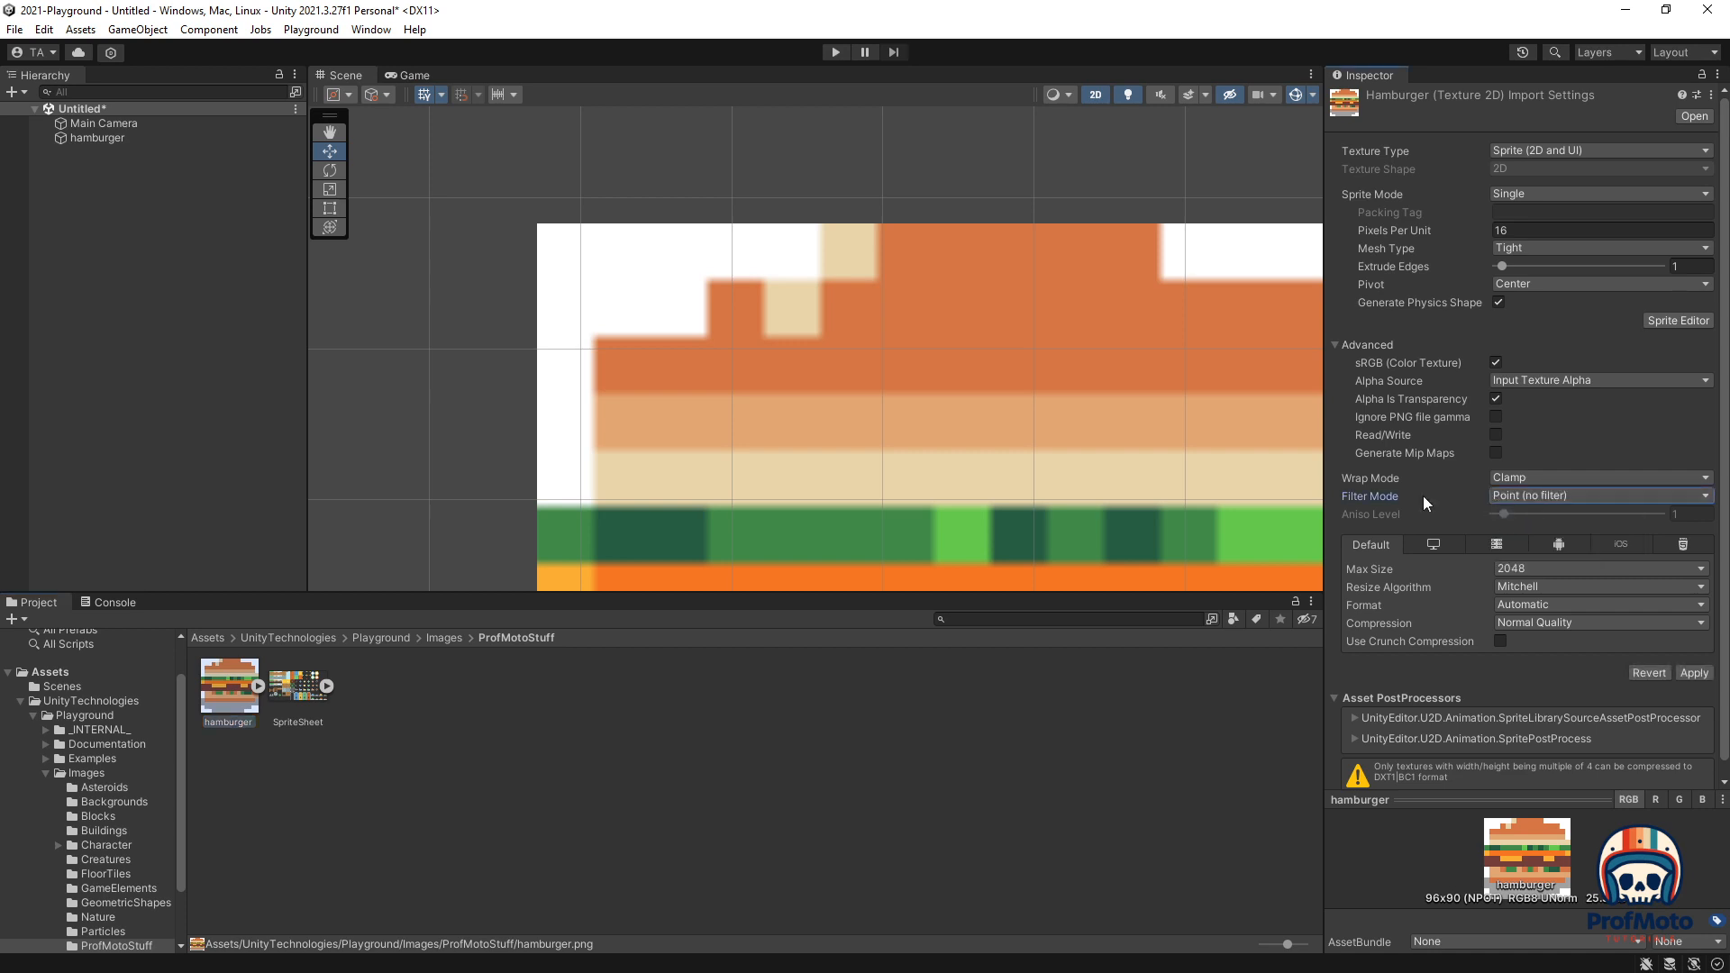
{"action": "left_click", "coordinate": [1694, 673]}
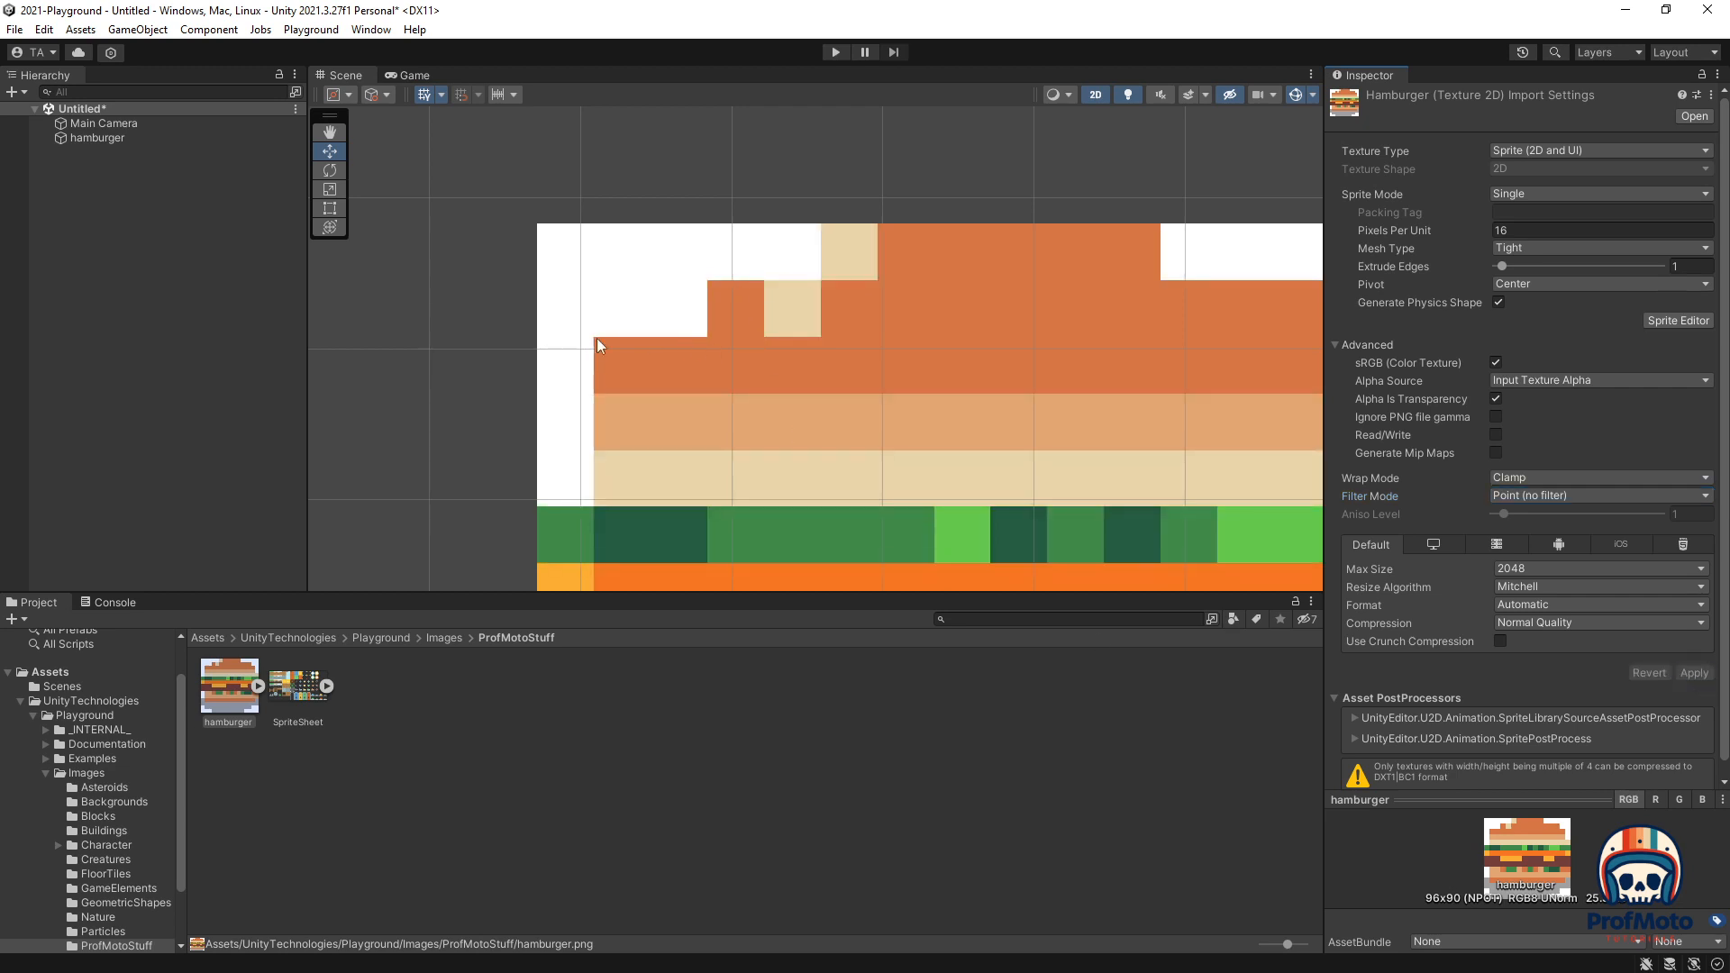
{"action": "scroll", "coordinate": [646, 402], "scroll_direction": "down", "scroll_amount": 5}
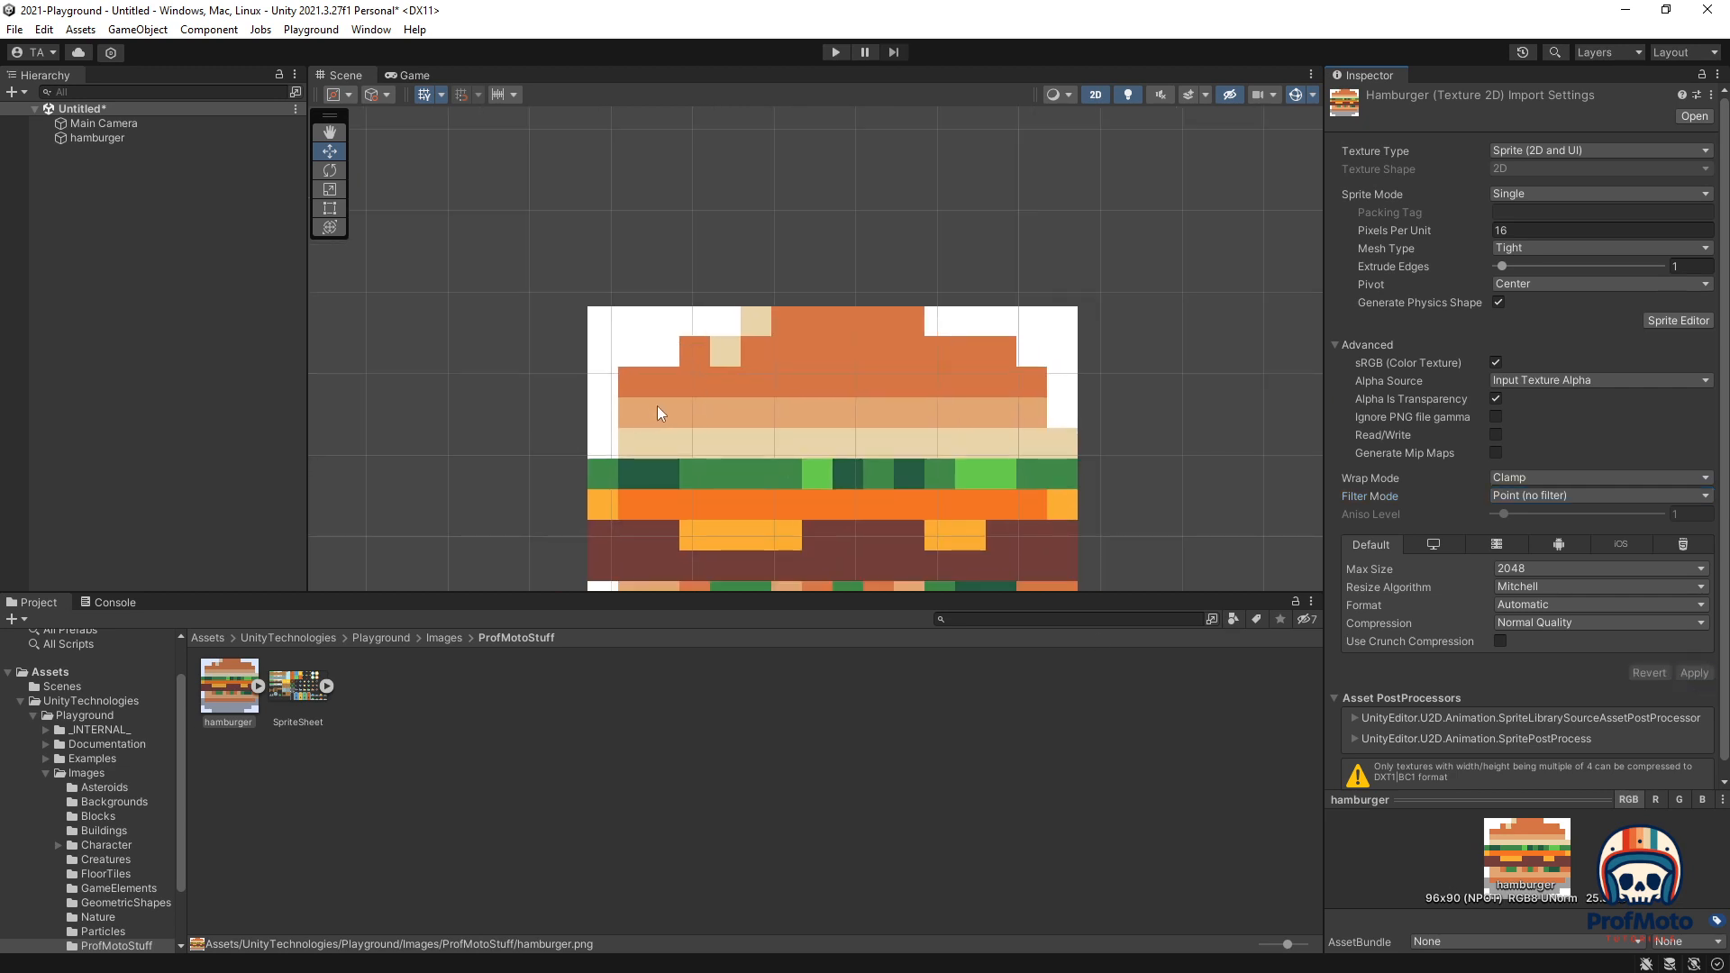
{"action": "middle_click_drag", "start_coordinate": [1139, 484], "coordinate": [1100, 300]}
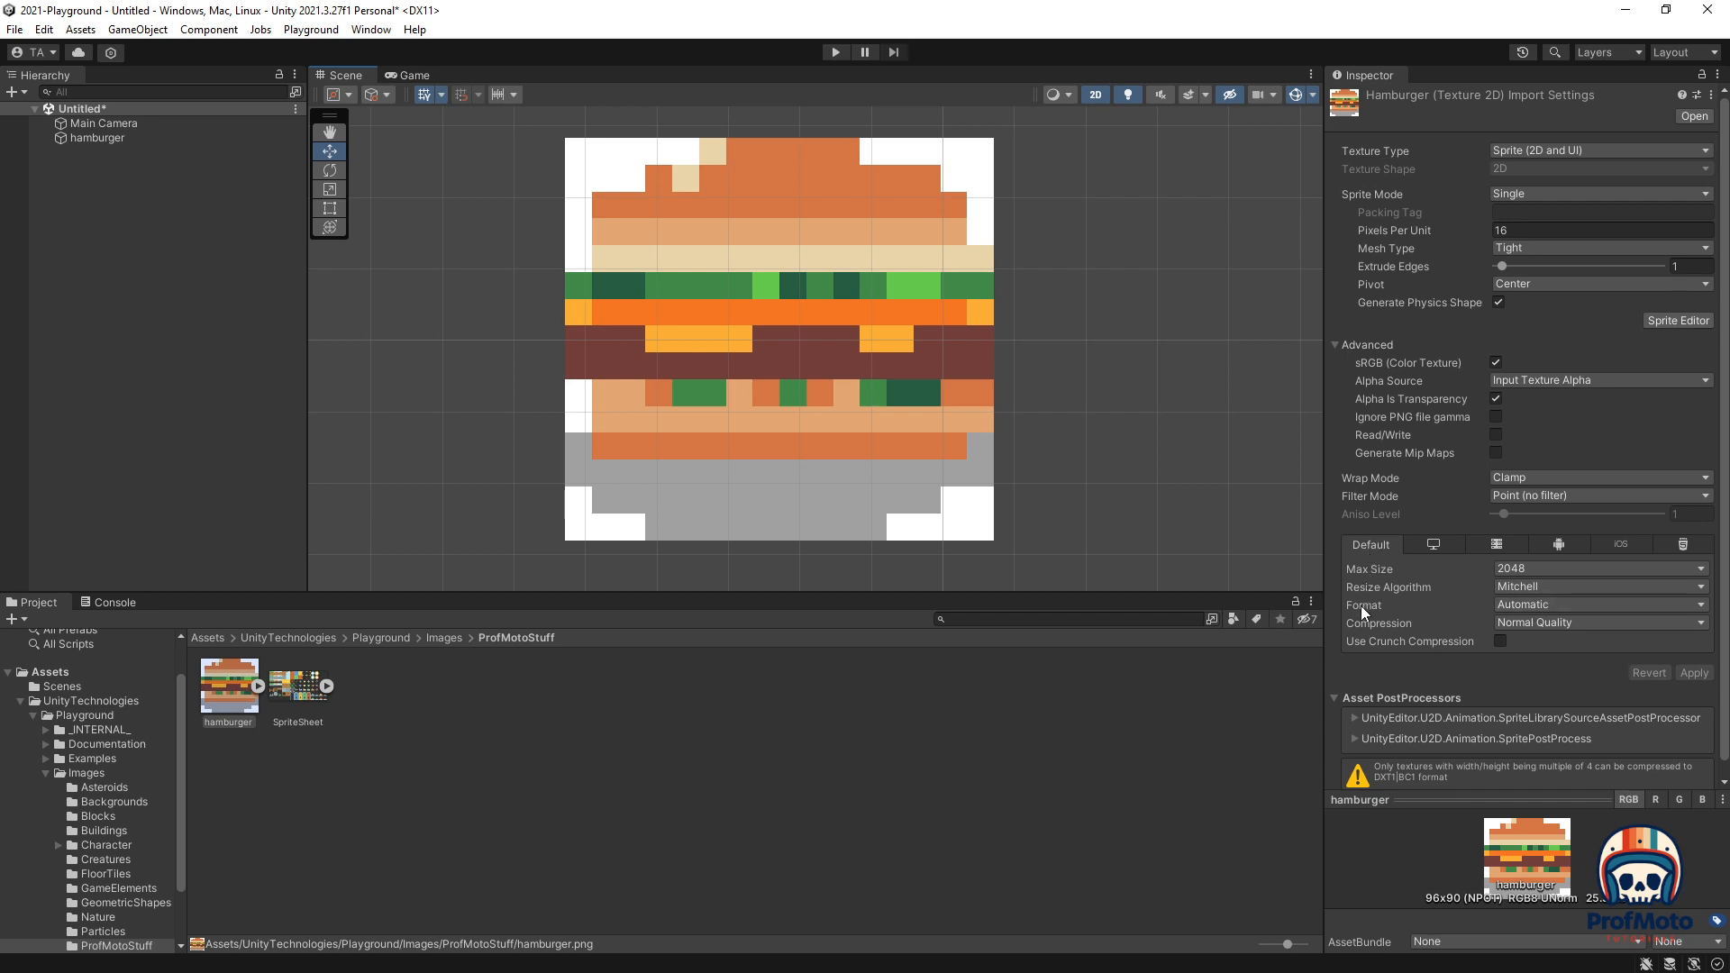
Step: Switch the hamburger texture's format to RGBA 32 bit and apply its 16 PPU, Point-filter import settings
{"action": "left_click", "coordinate": [1534, 604]}
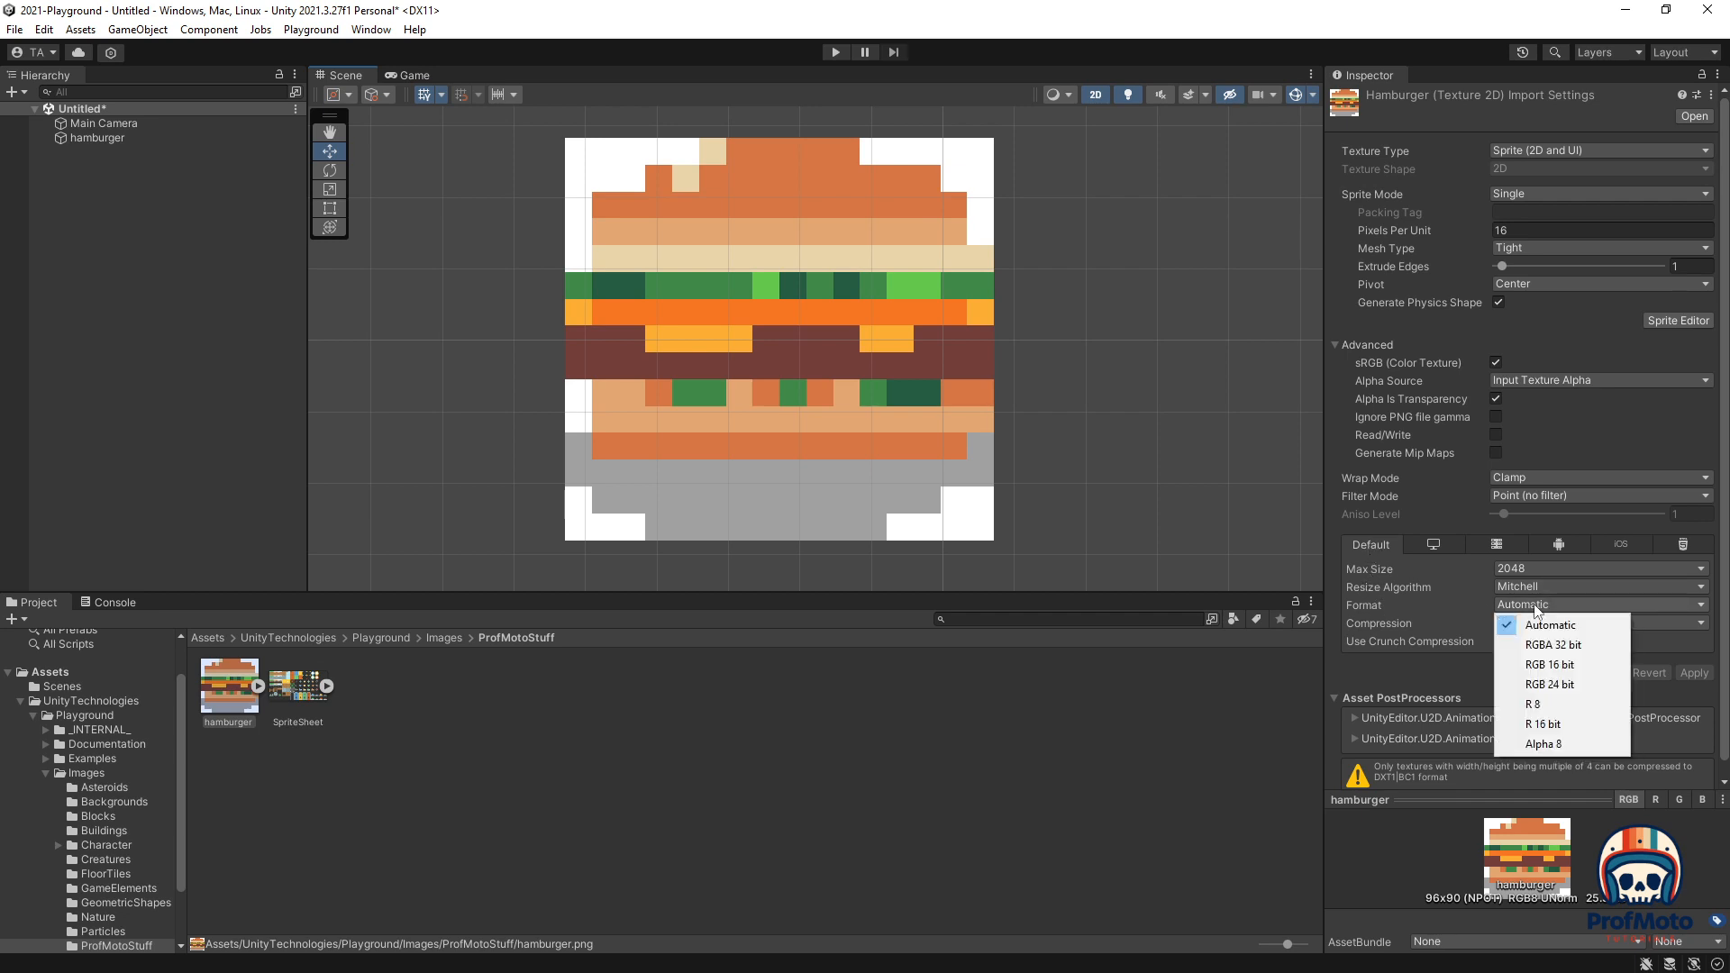
{"action": "left_click", "coordinate": [1565, 646]}
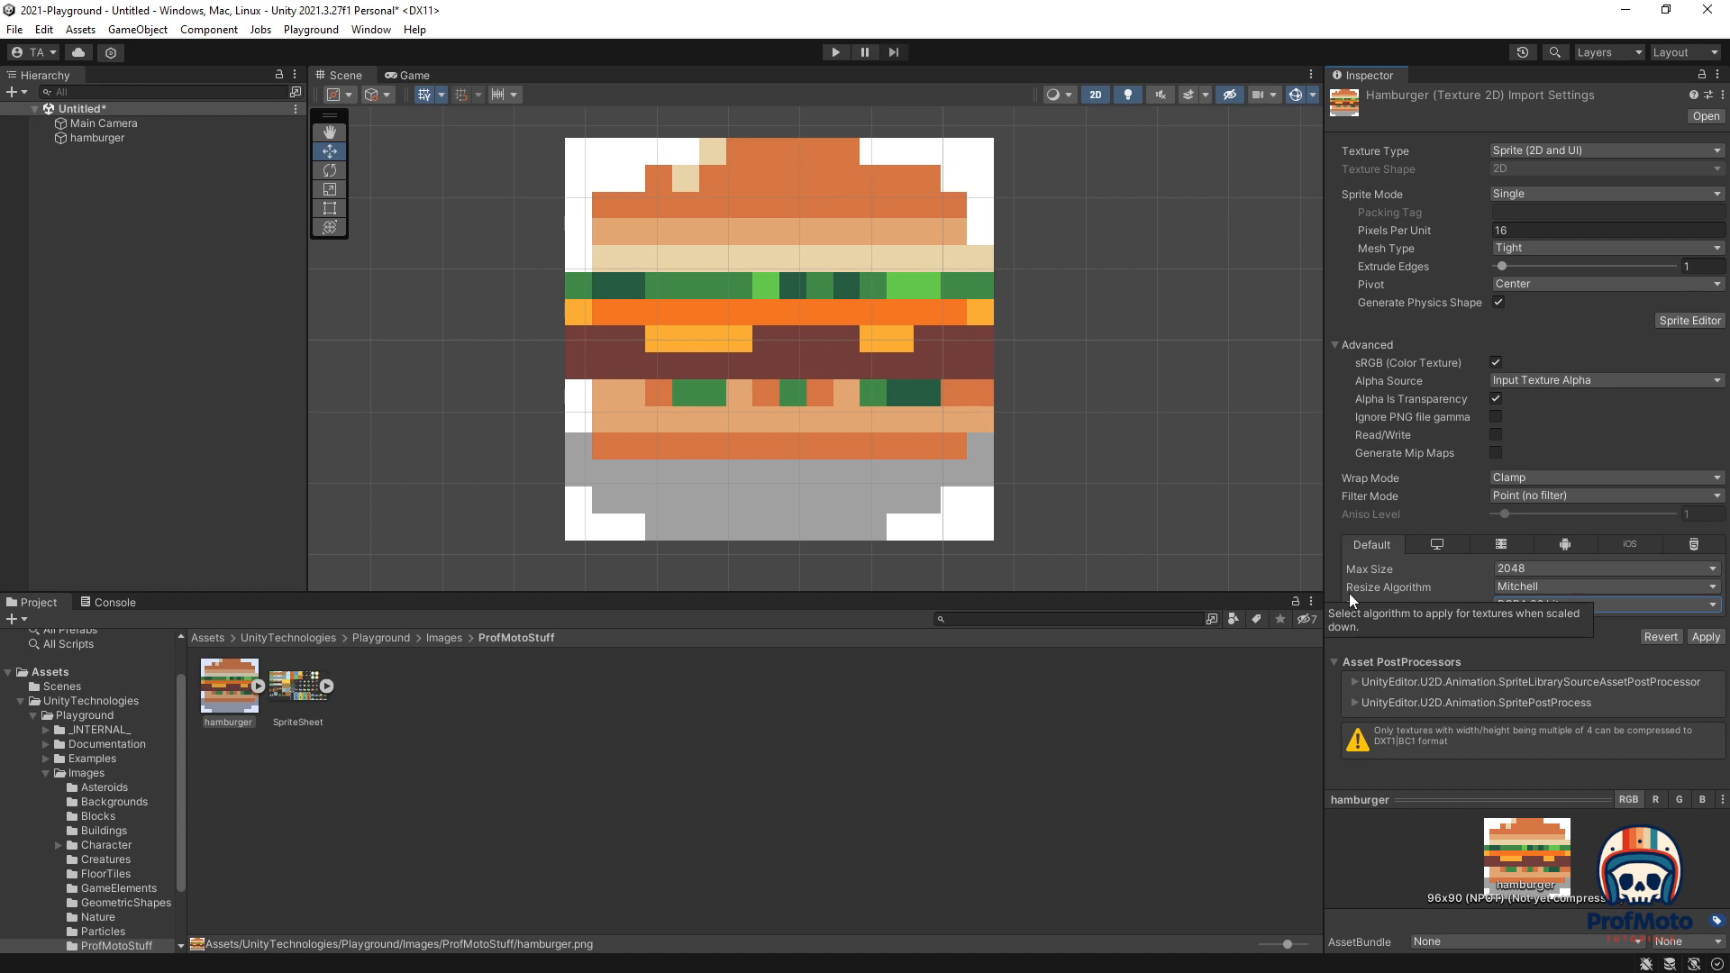
{"action": "left_click", "coordinate": [1704, 638]}
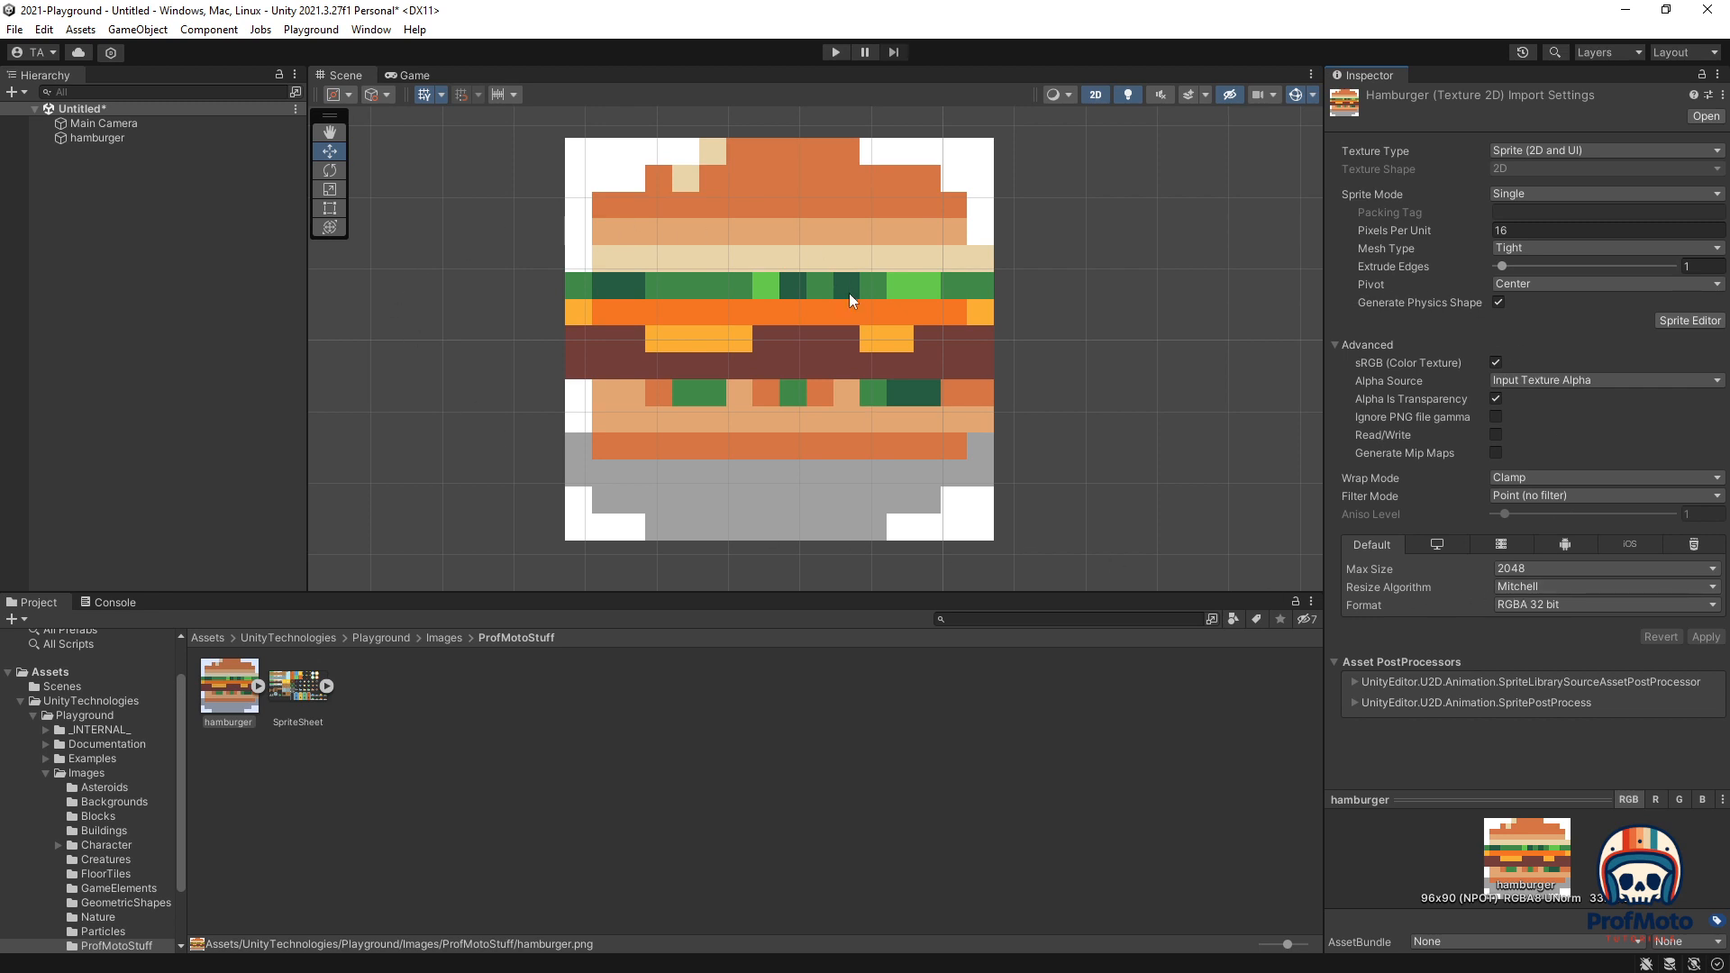
Step: Zoom out and move the hamburger left and slightly up in the camera frame
{"action": "scroll", "coordinate": [883, 316], "scroll_direction": "down", "scroll_amount": 8}
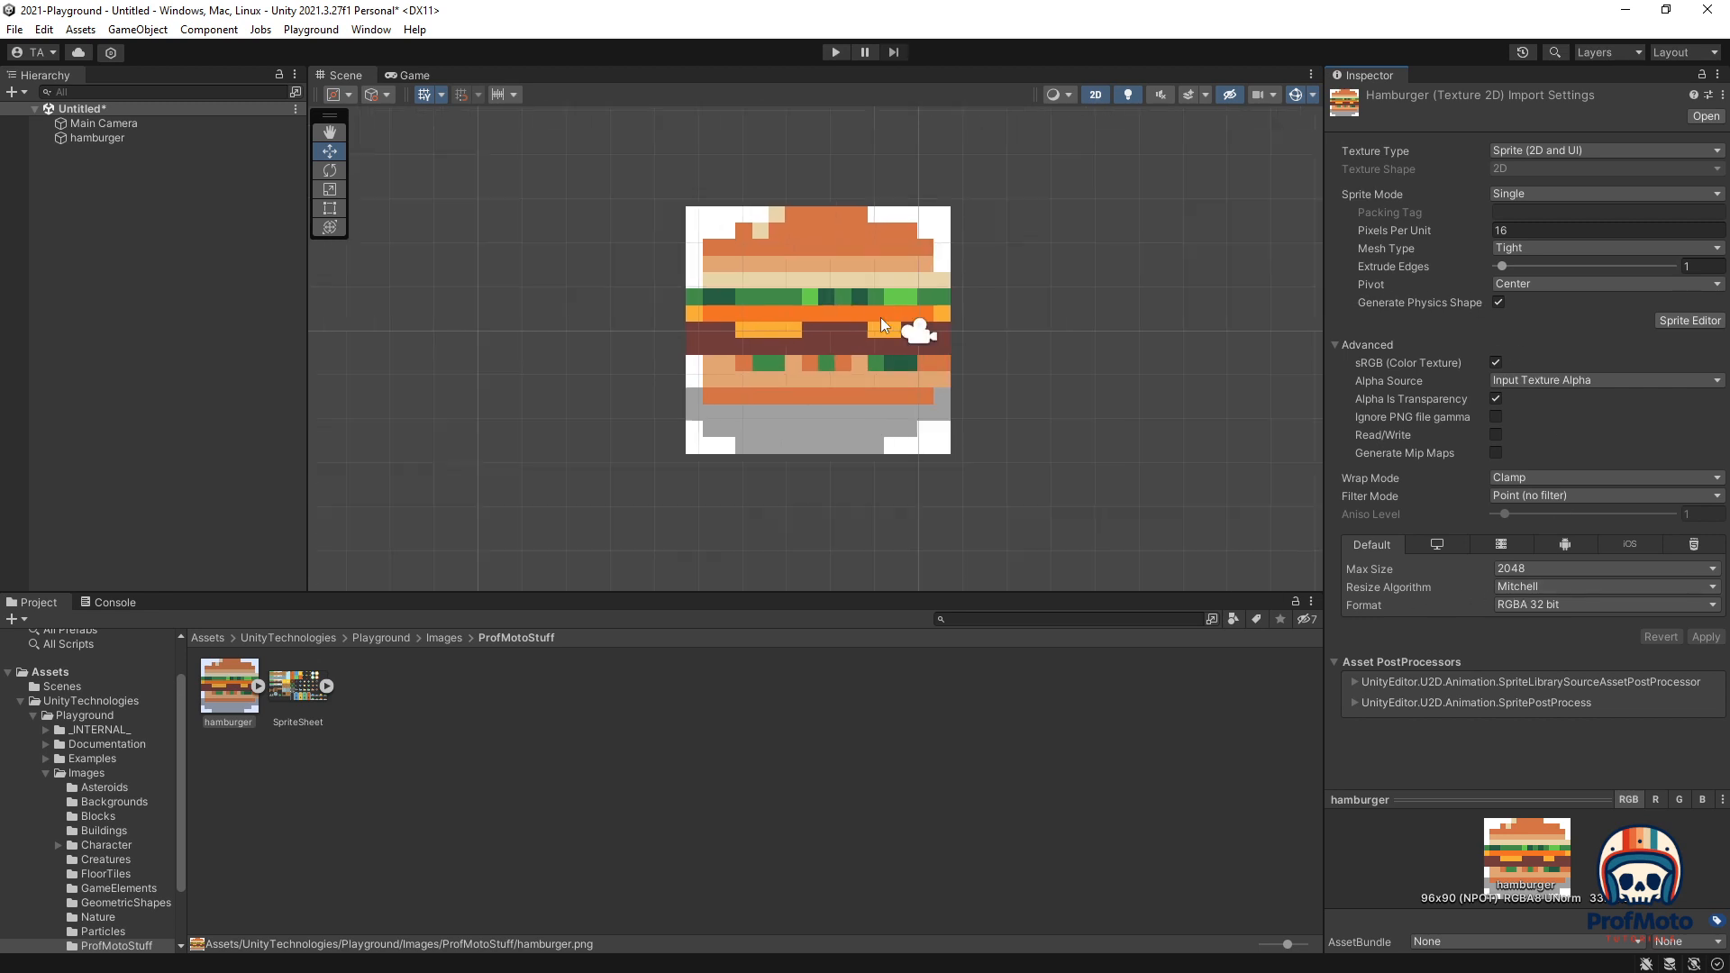
{"action": "scroll", "coordinate": [894, 352], "scroll_direction": "down", "scroll_amount": 5}
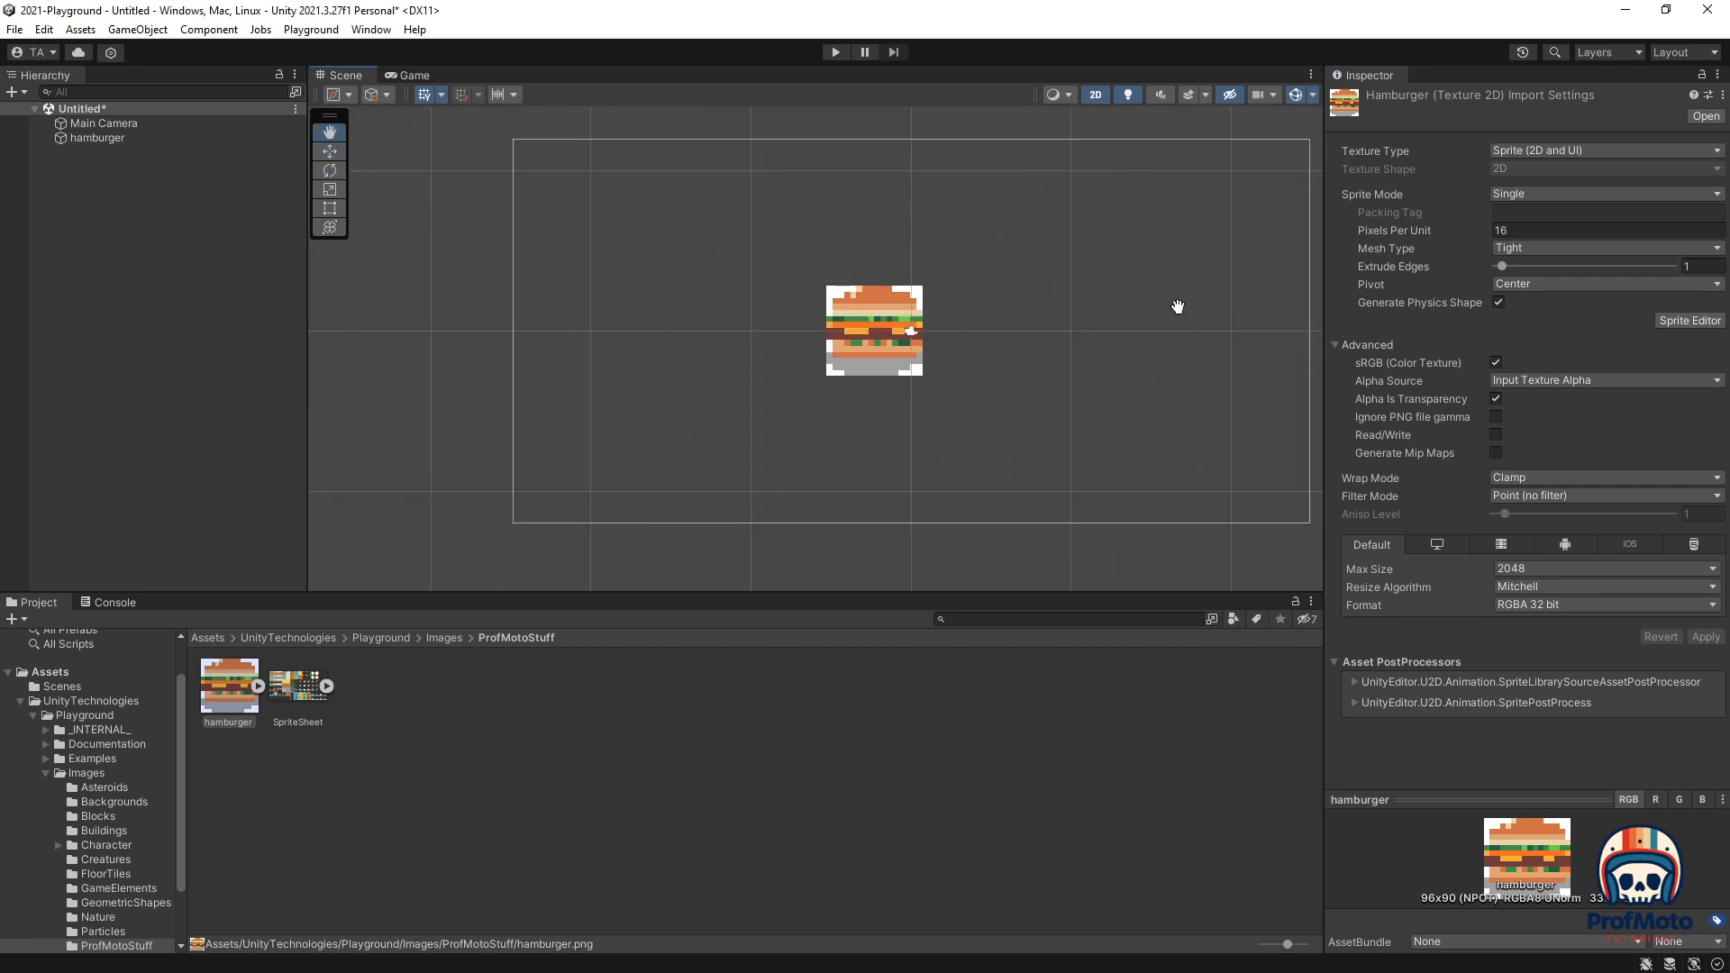
{"action": "middle_click_drag", "start_coordinate": [1177, 306], "coordinate": [1019, 309]}
{"action": "left_click", "coordinate": [636, 319]}
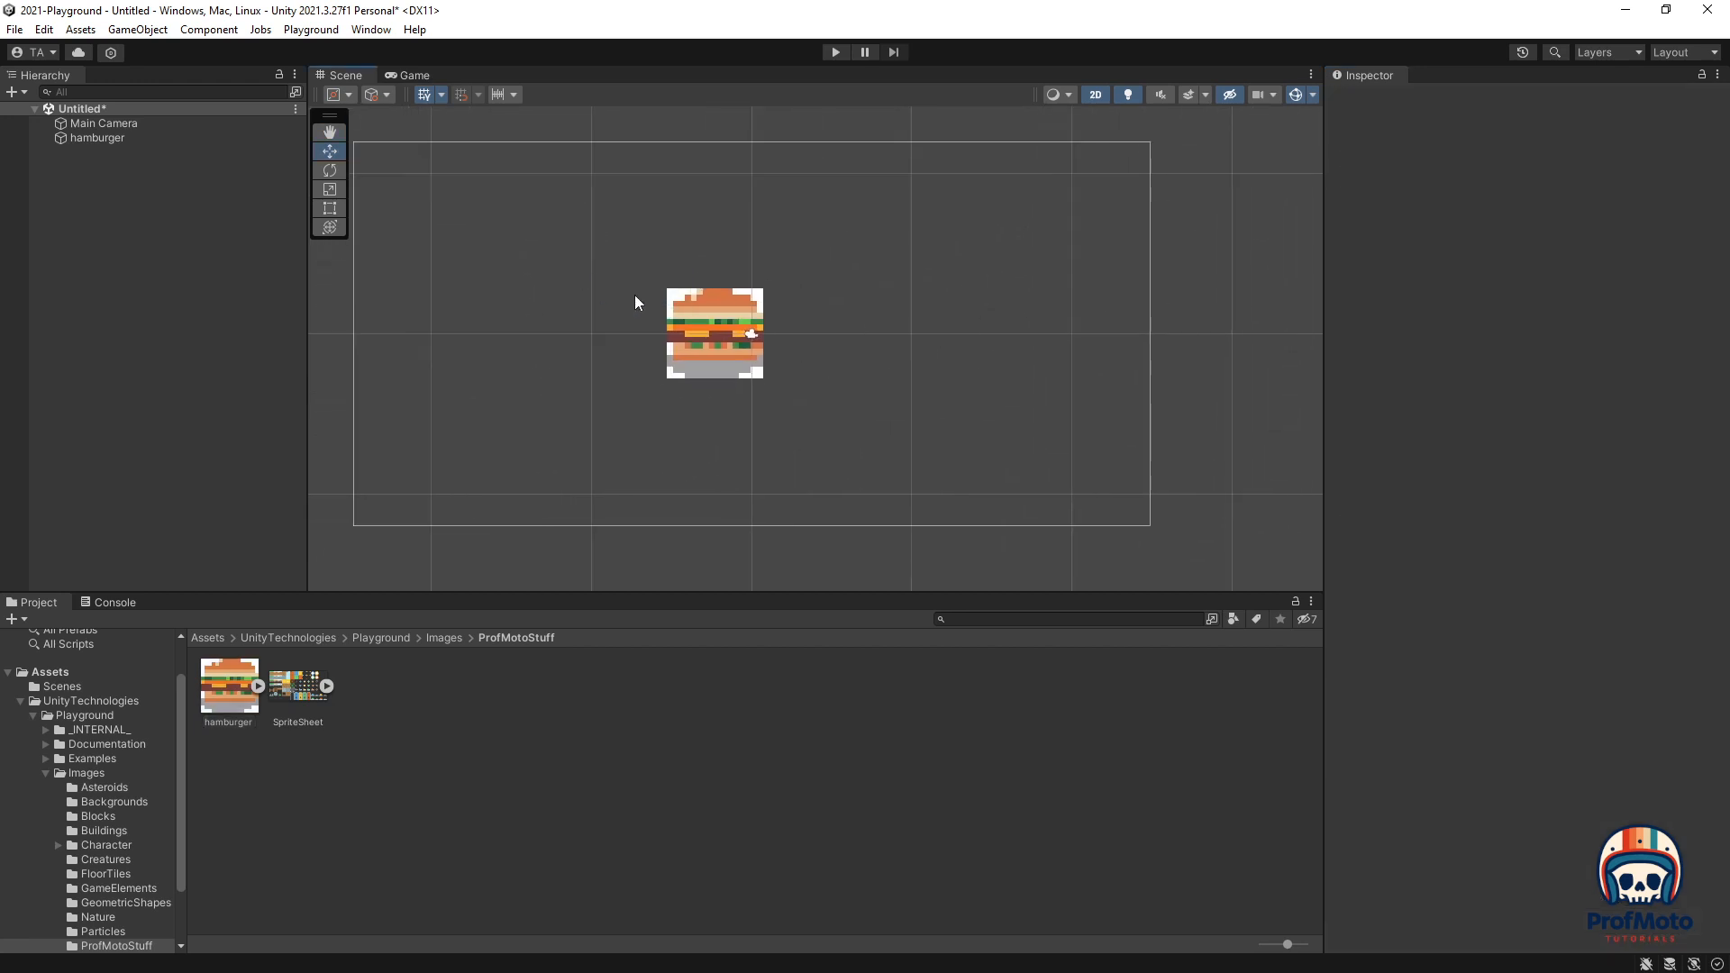
{"action": "left_click", "coordinate": [674, 324]}
{"action": "left_click_drag", "start_coordinate": [786, 337], "coordinate": [577, 336]}
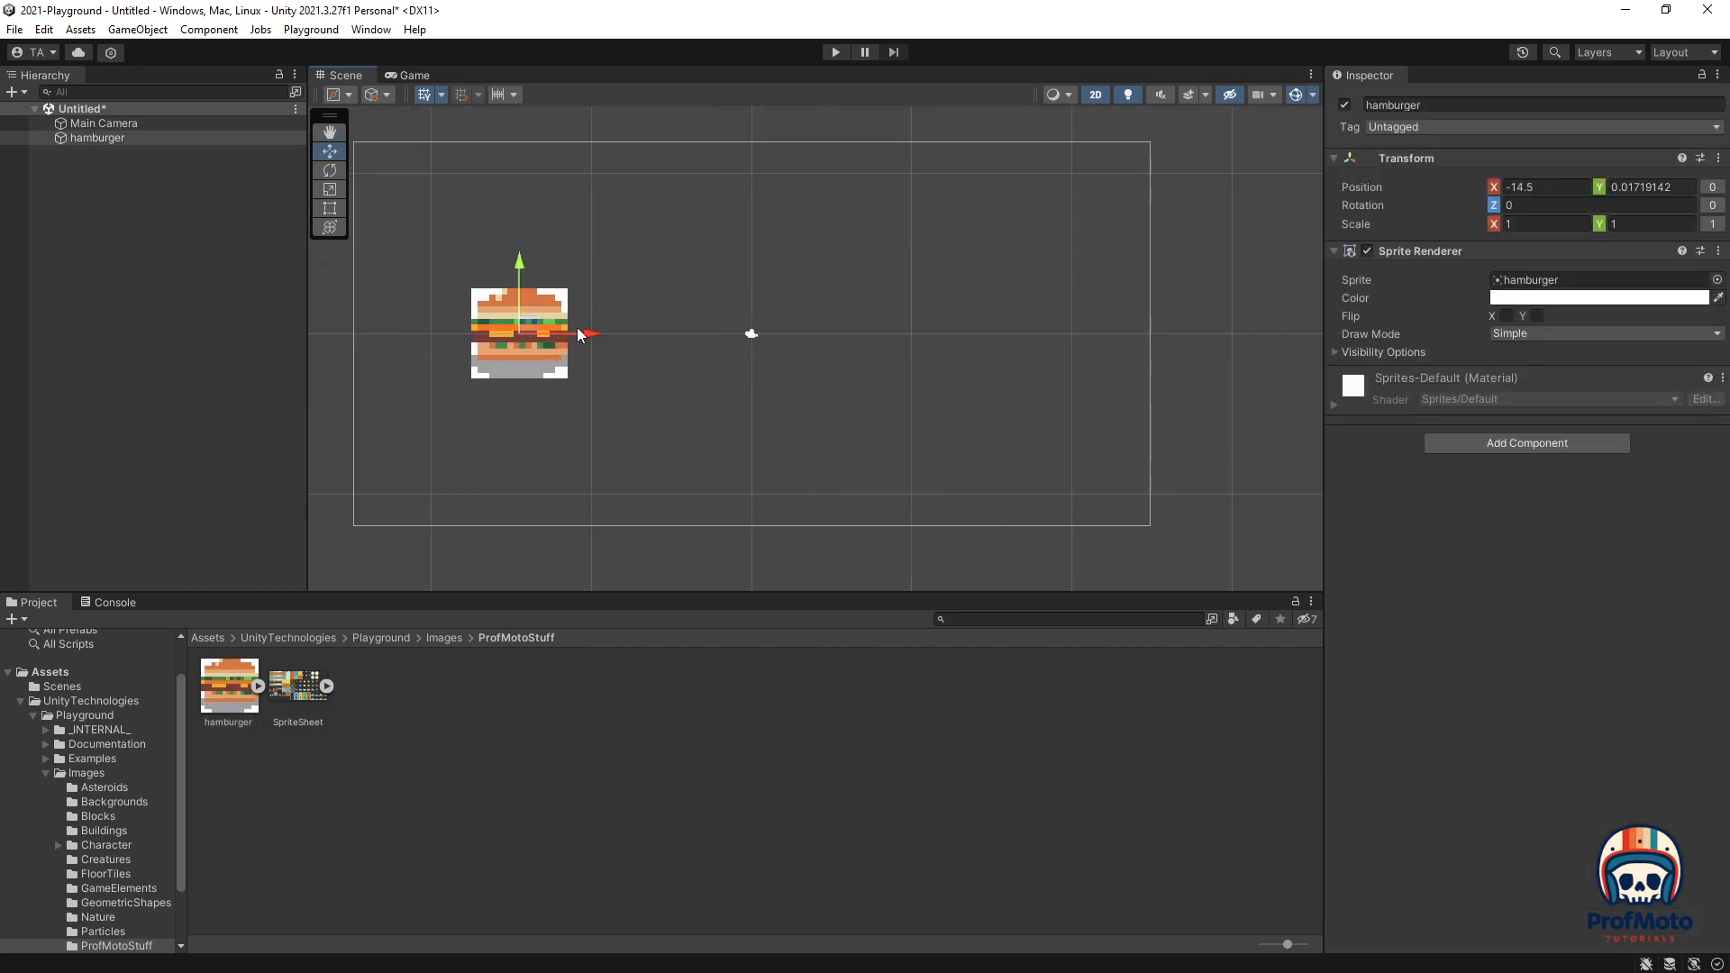
{"action": "left_click_drag", "start_coordinate": [523, 267], "coordinate": [523, 228]}
Step: Add a second hamburger, duplicate it below, and preview the scene in Play mode
{"action": "left_click_drag", "start_coordinate": [219, 684], "coordinate": [903, 269]}
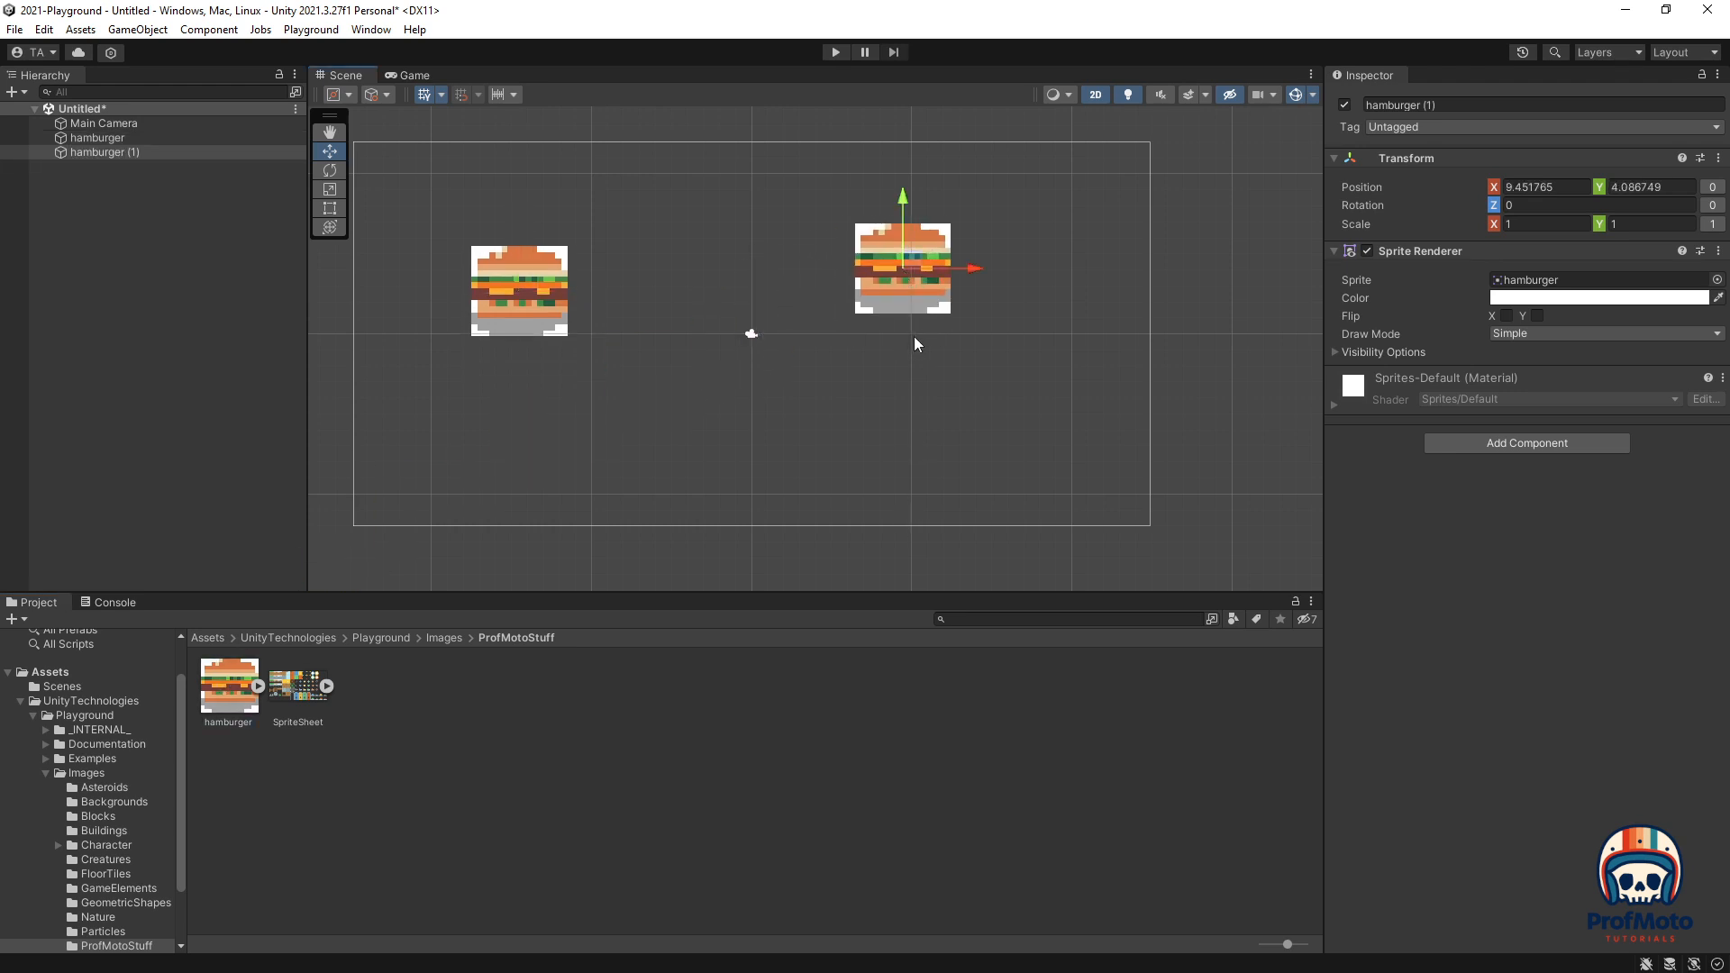
{"action": "key", "text": "ctrl+d"}
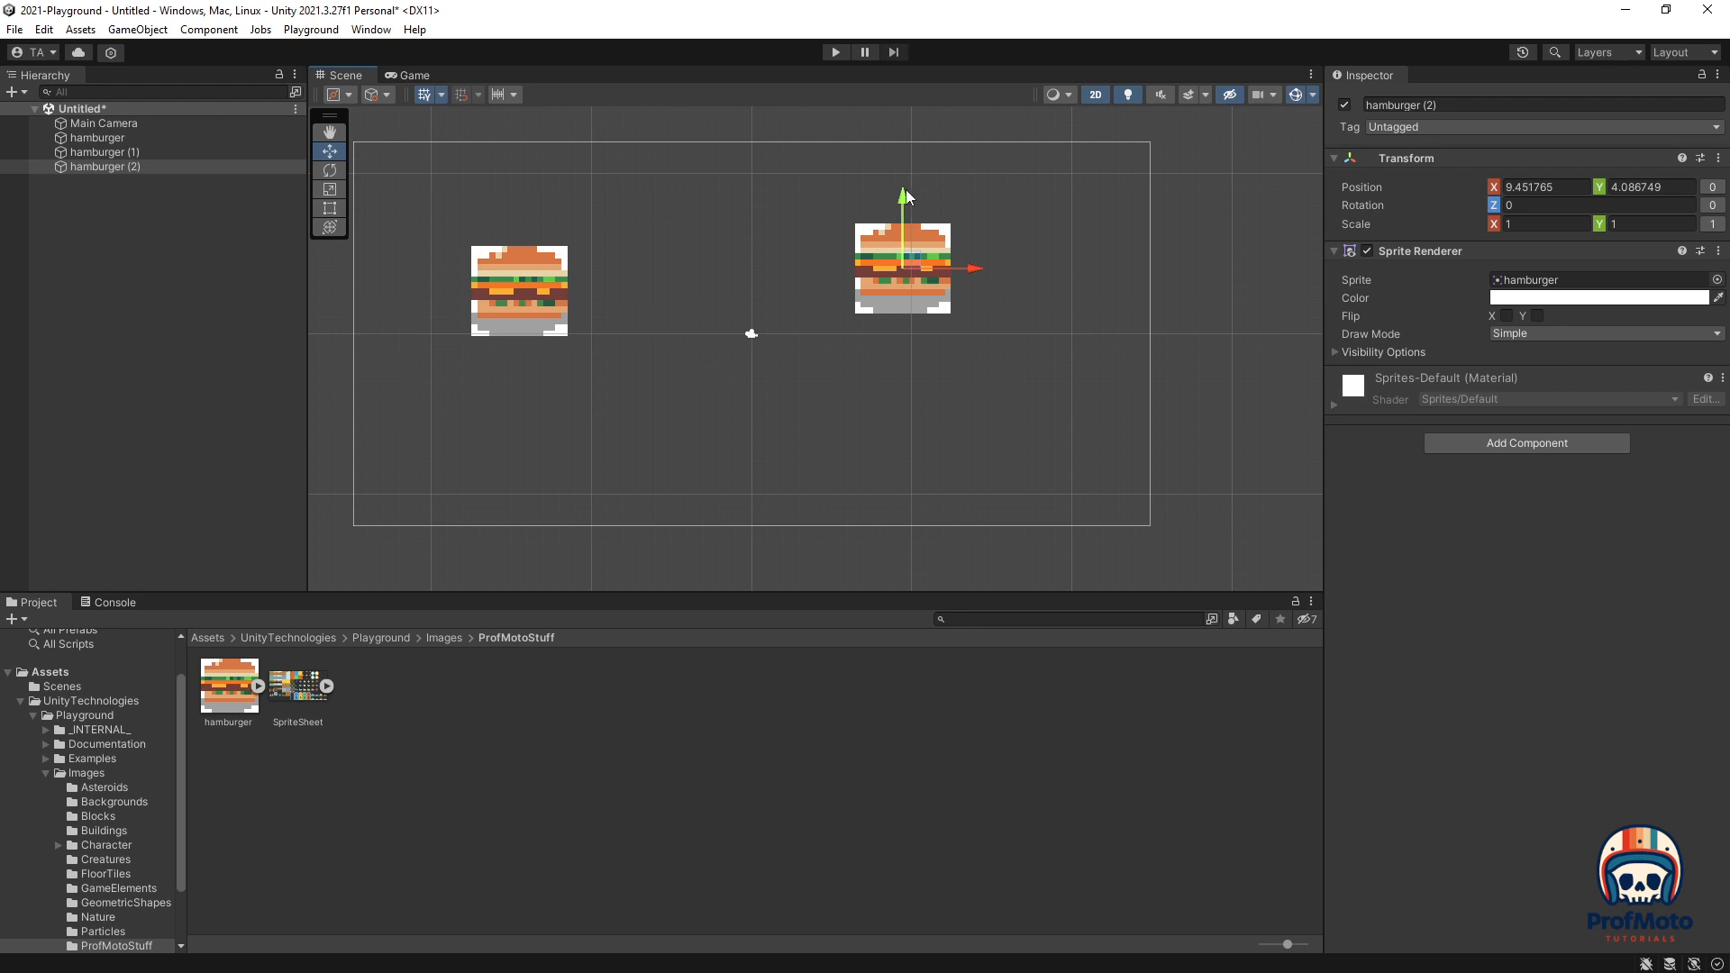
{"action": "left_click_drag", "start_coordinate": [906, 189], "coordinate": [905, 349]}
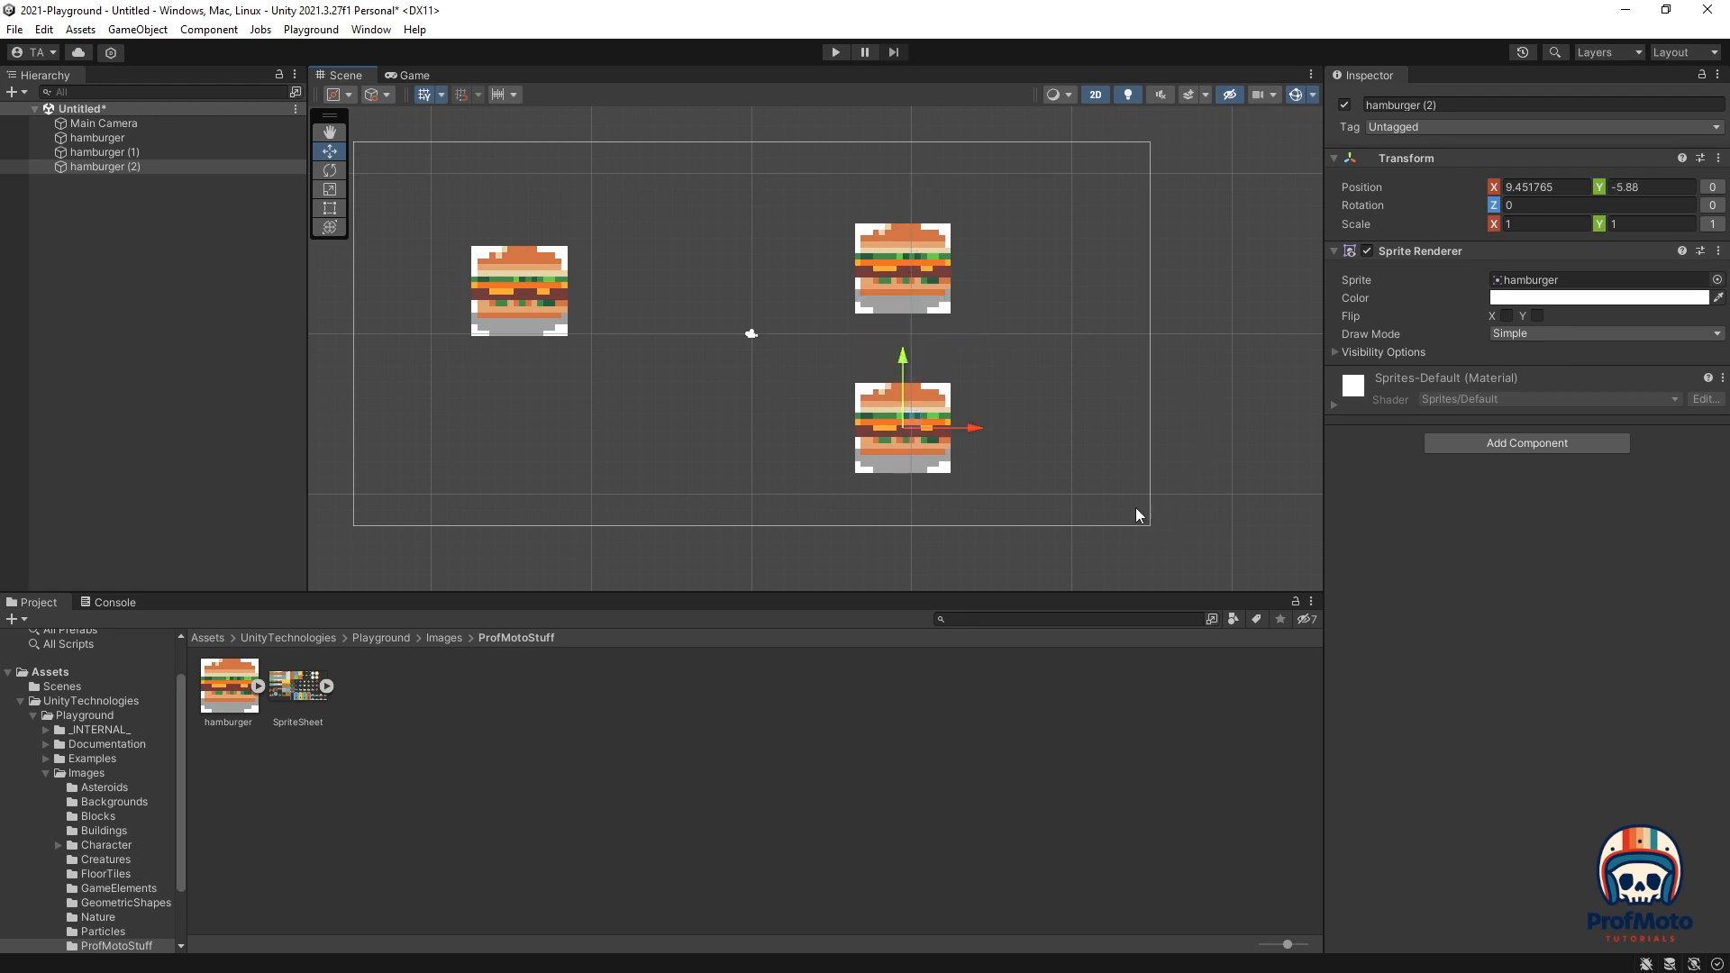
{"action": "left_click", "coordinate": [835, 51]}
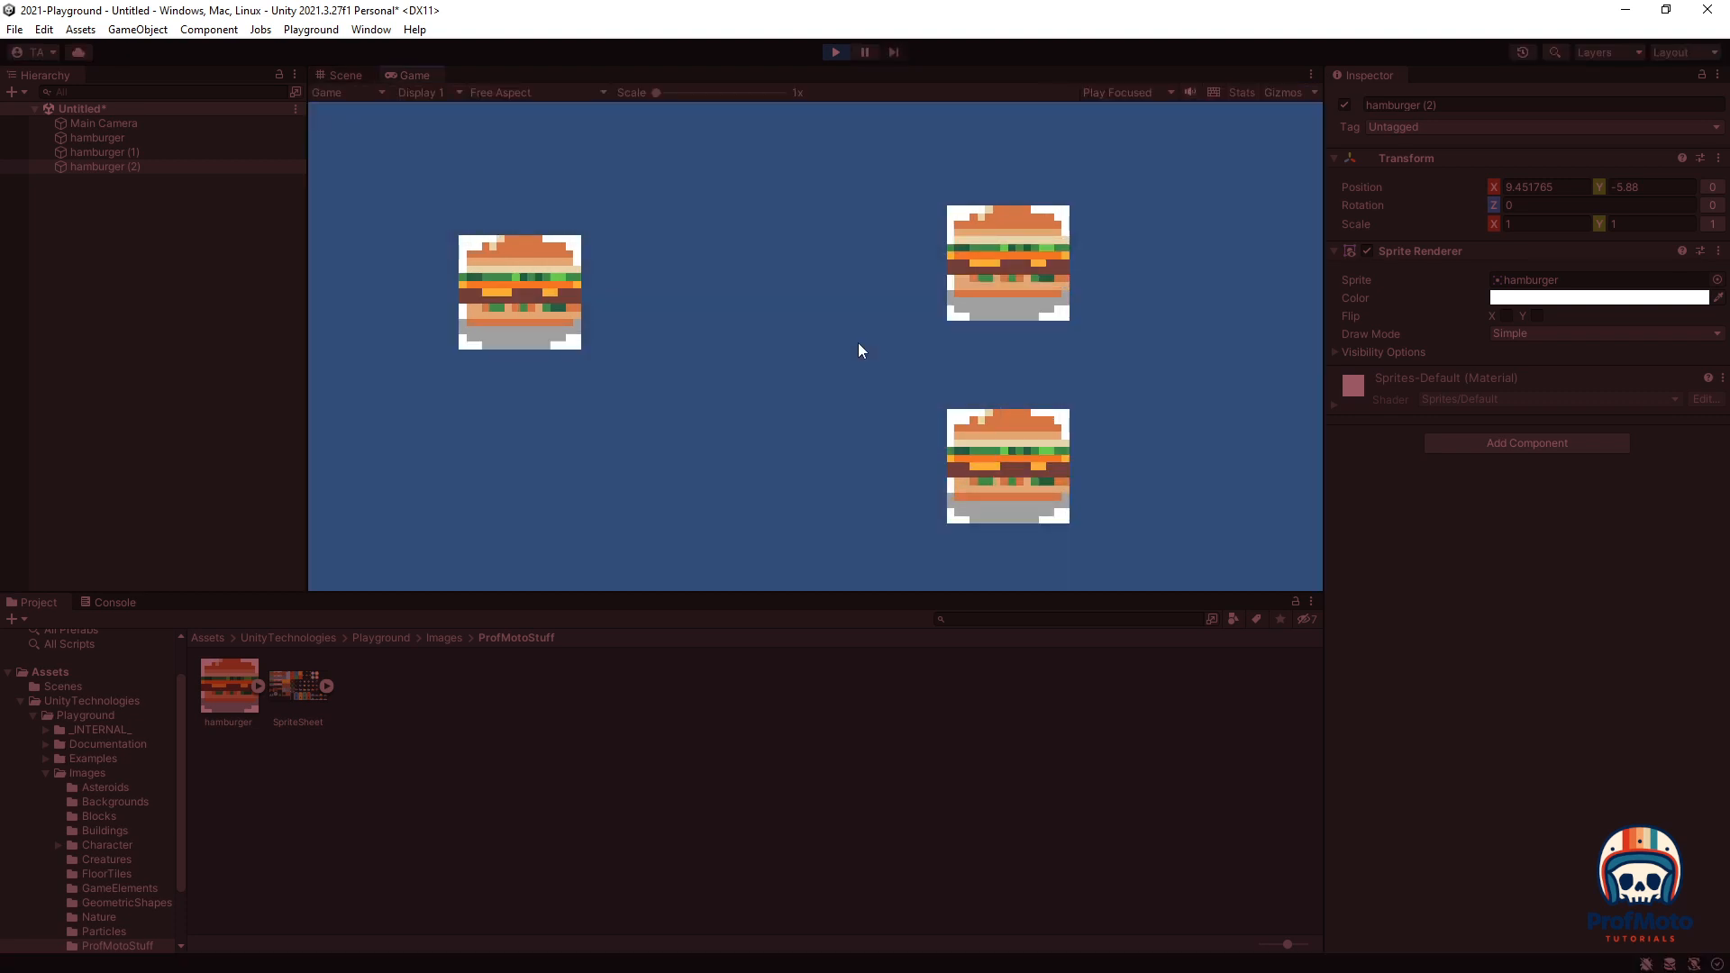
{"action": "left_click", "coordinate": [835, 51]}
Step: Delete both extra hamburger copies from the scene
{"action": "left_click", "coordinate": [928, 239]}
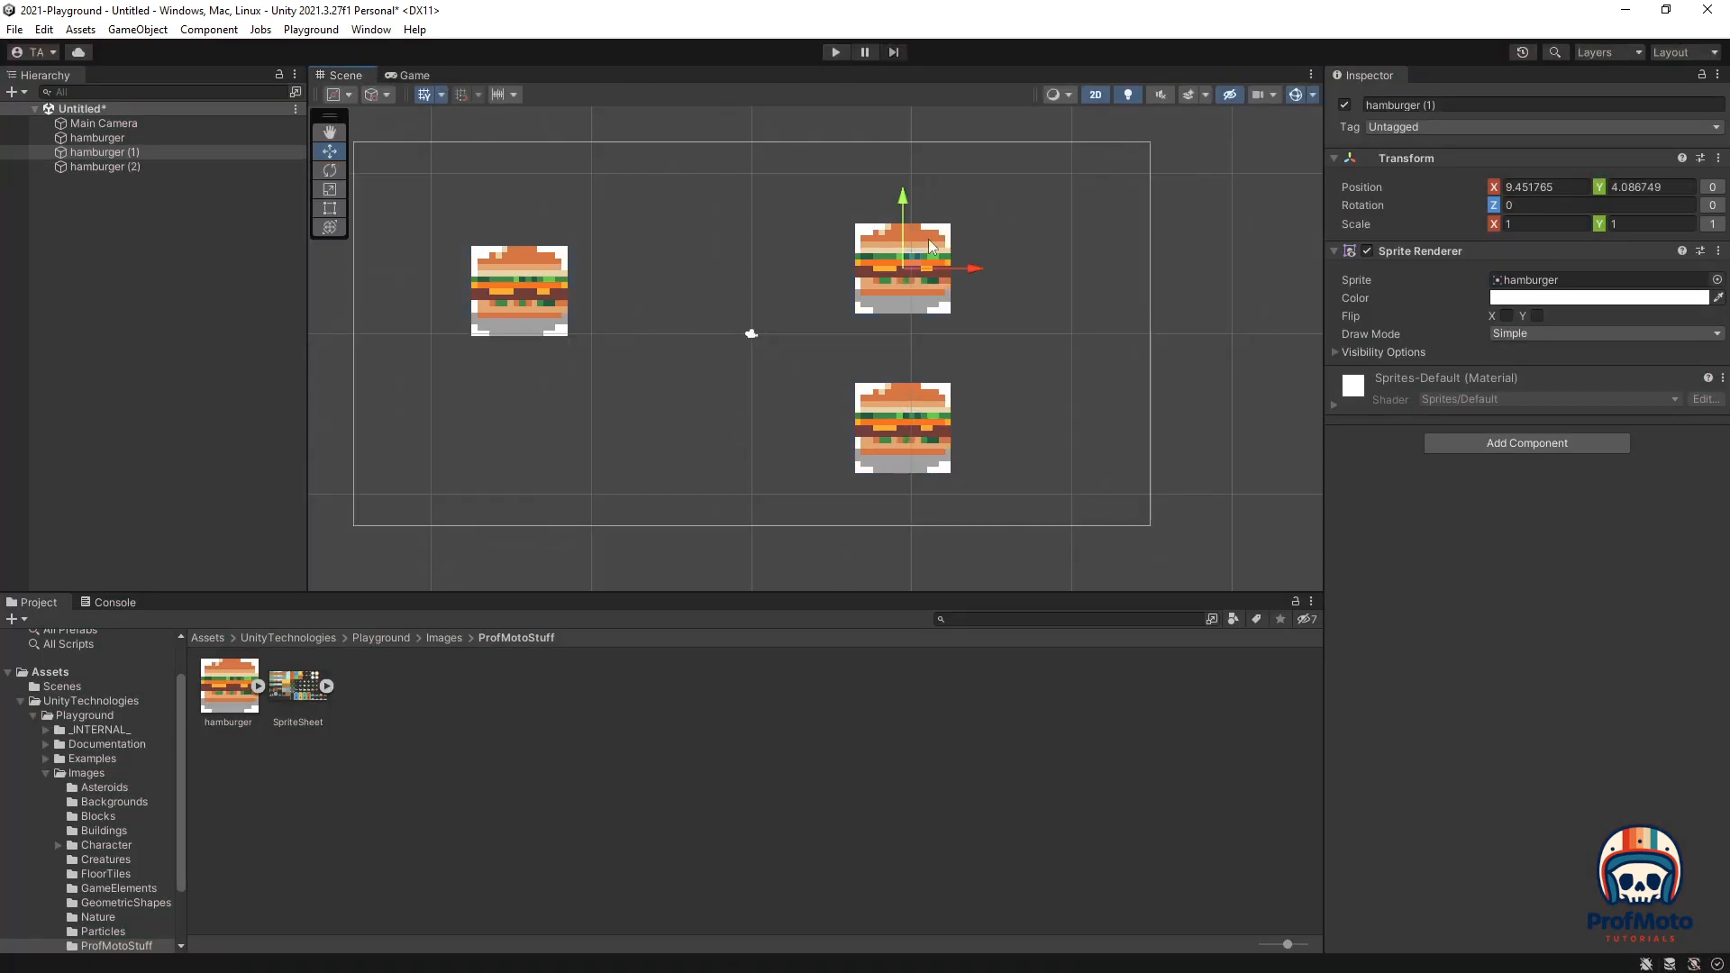
{"action": "key", "text": "Delete"}
{"action": "left_click", "coordinate": [904, 416]}
{"action": "key", "text": "Delete"}
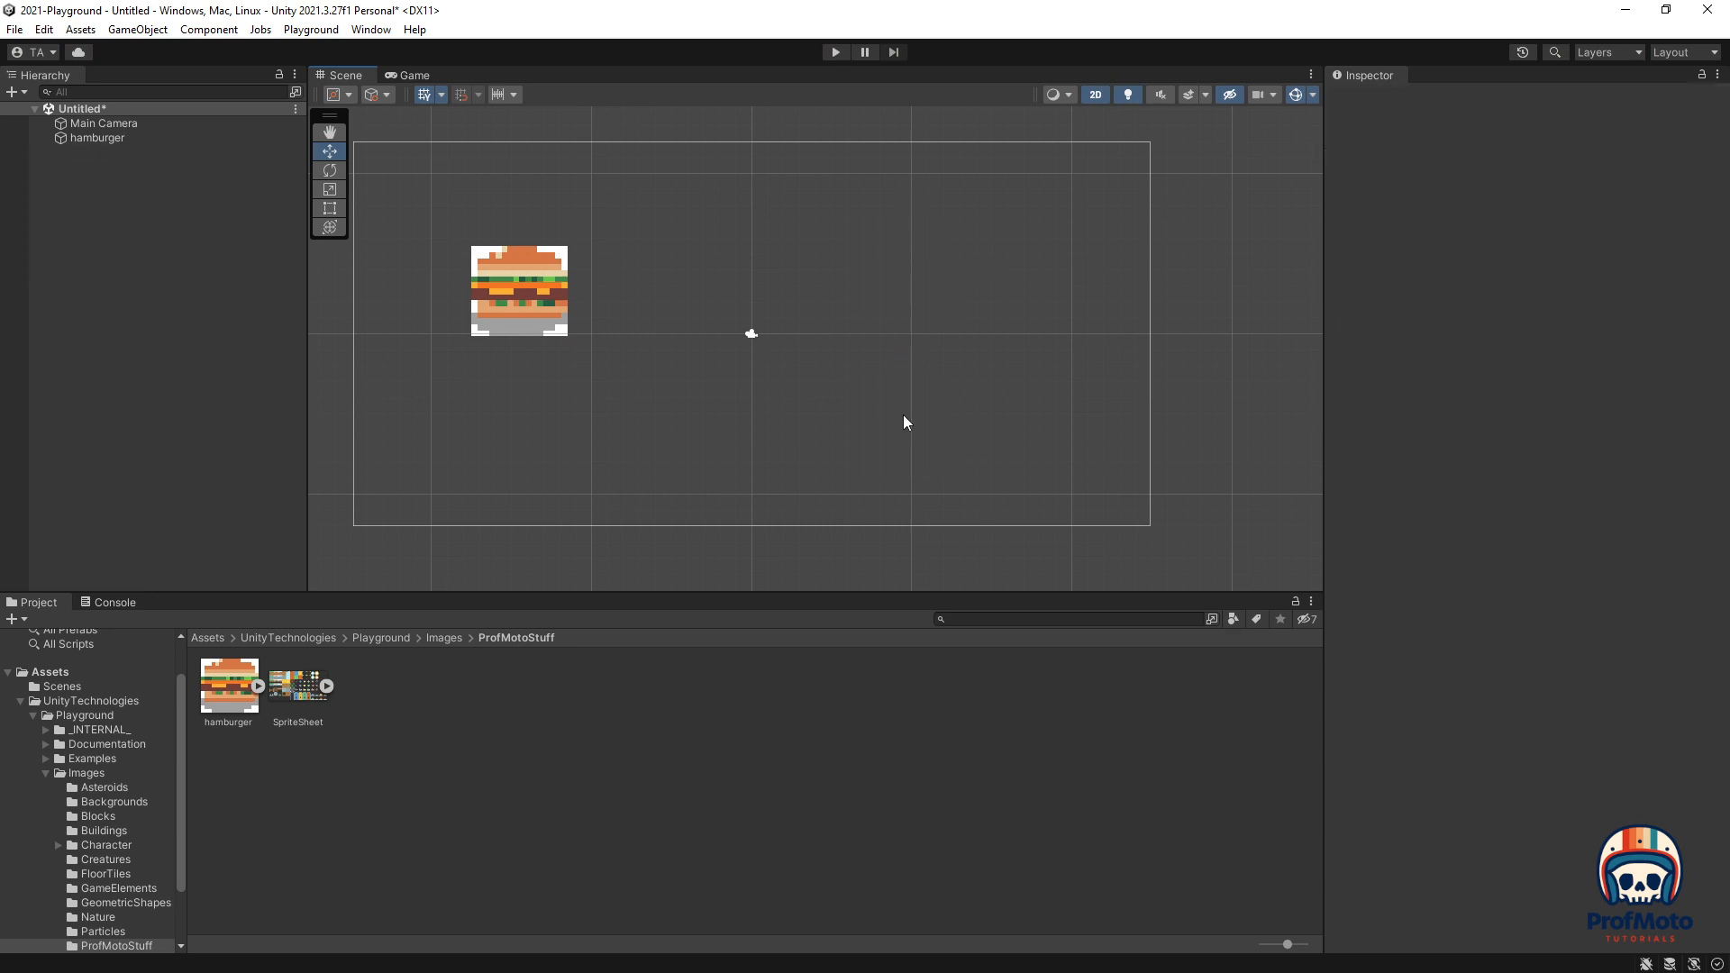
Step: Restore the Unity window down and select SpriteSheet in Assets > Playground > ProfMotoStuff
{"action": "left_click", "coordinate": [1665, 9]}
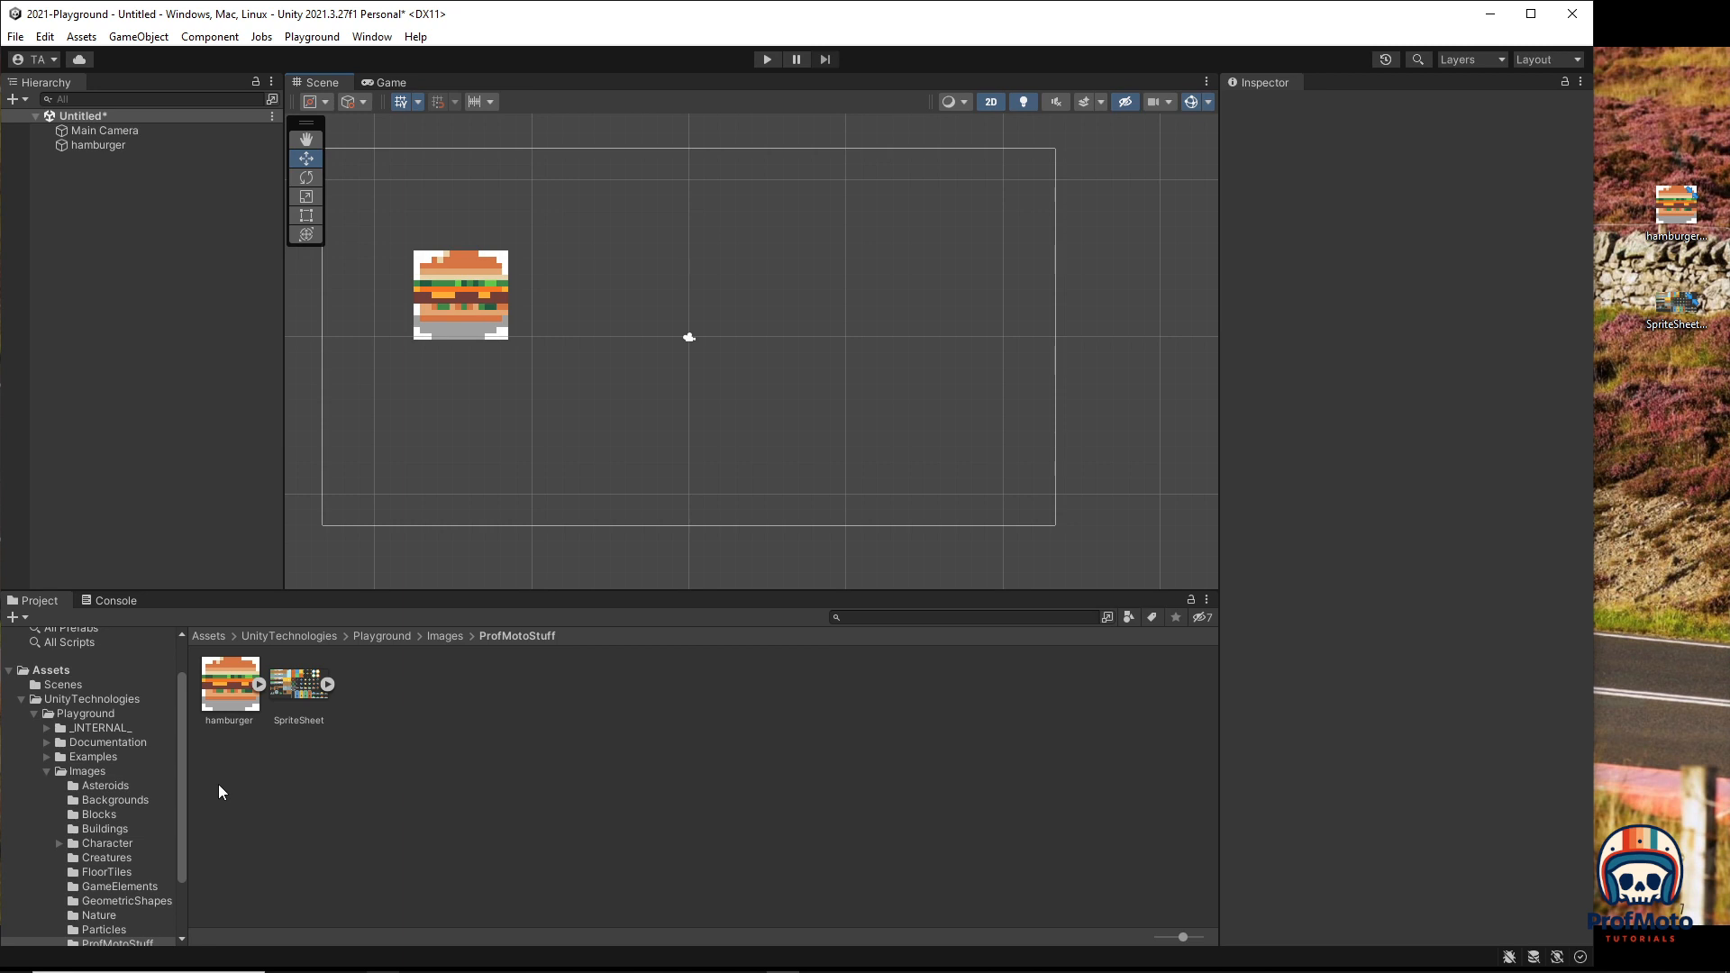
{"action": "left_click", "coordinate": [50, 671]}
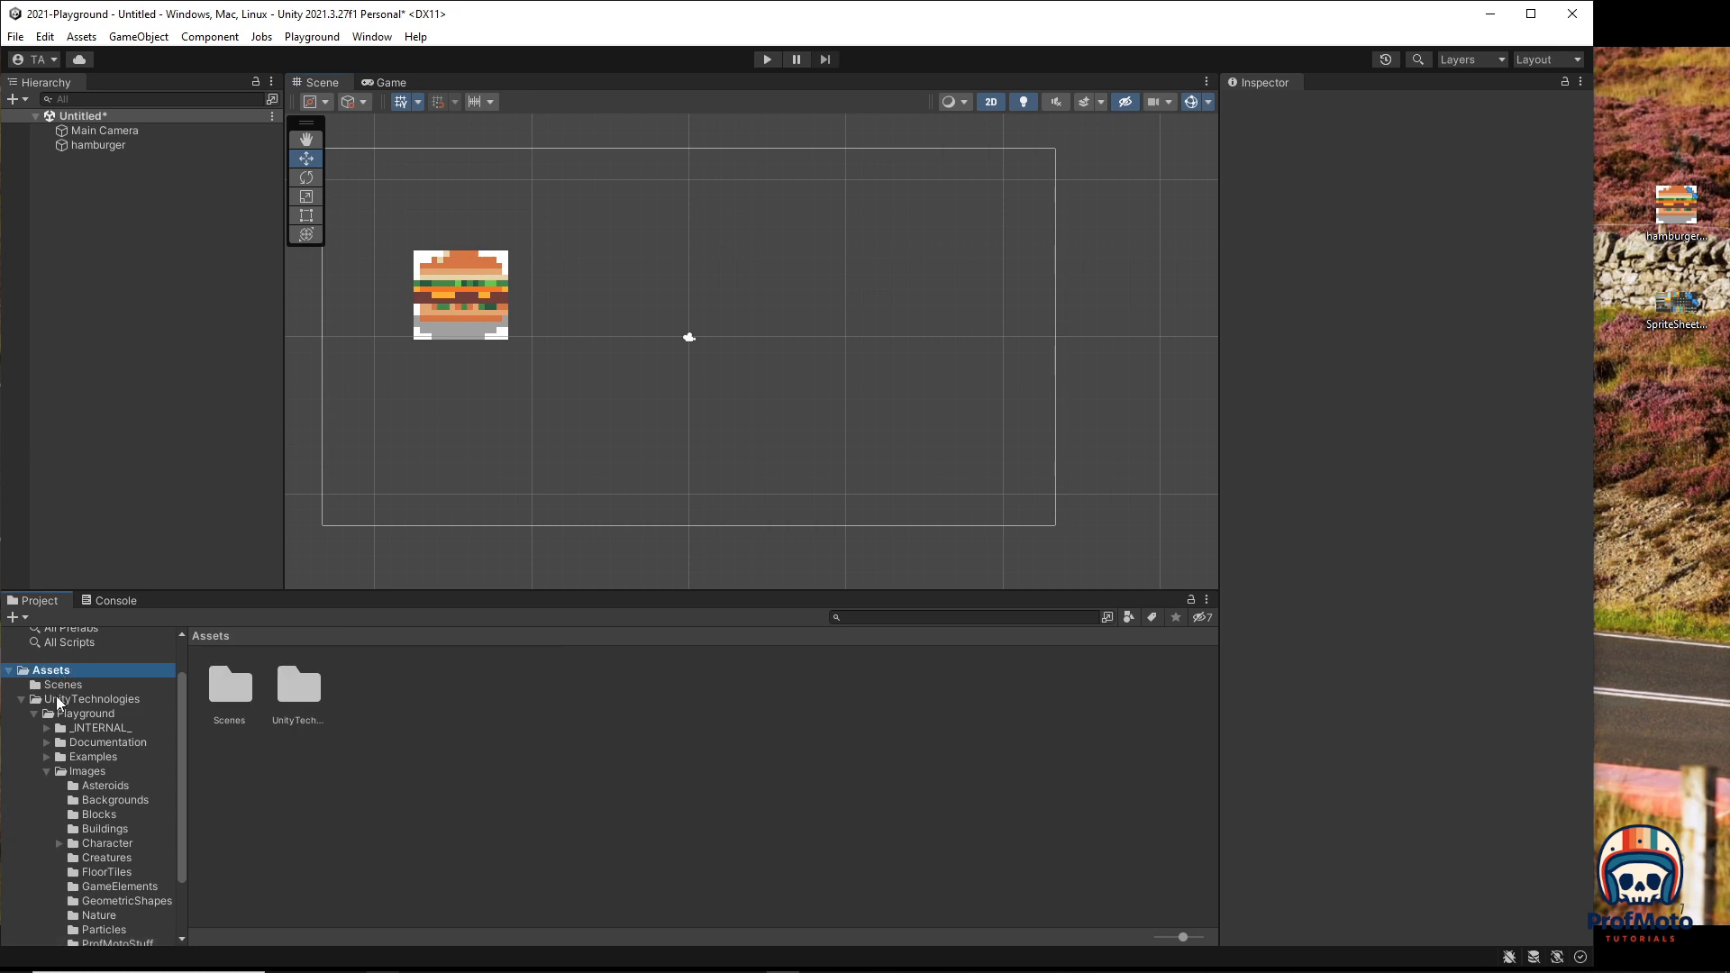
{"action": "left_click", "coordinate": [76, 714]}
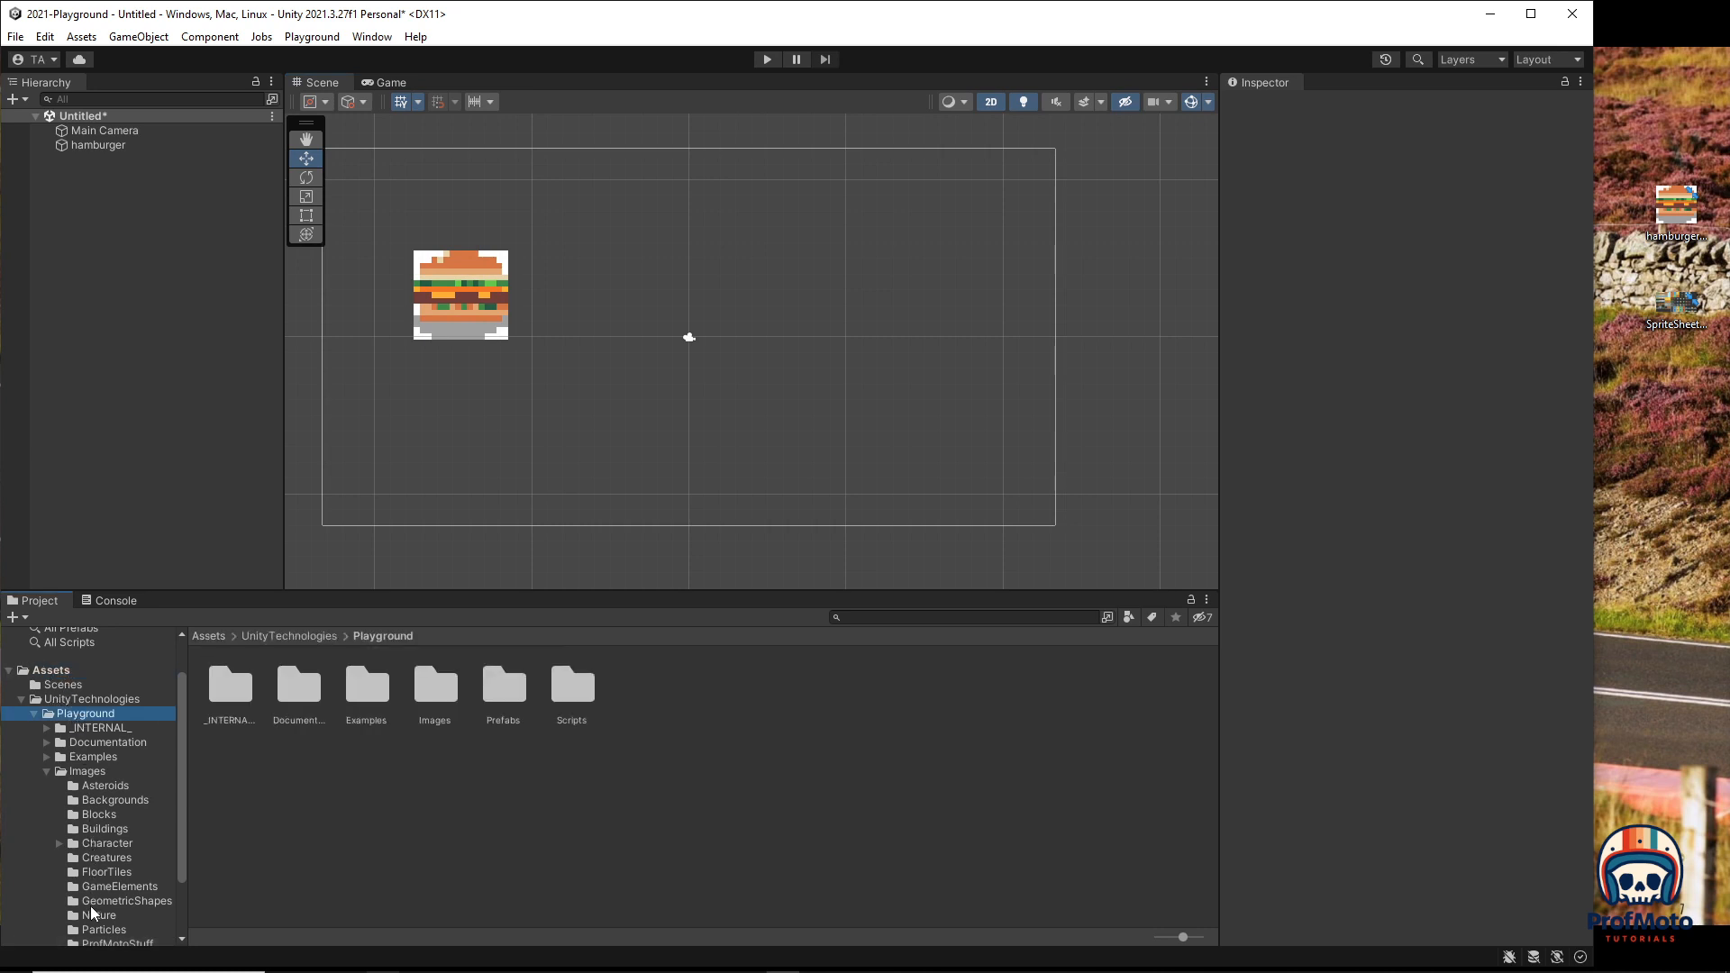
{"action": "left_click", "coordinate": [96, 944]}
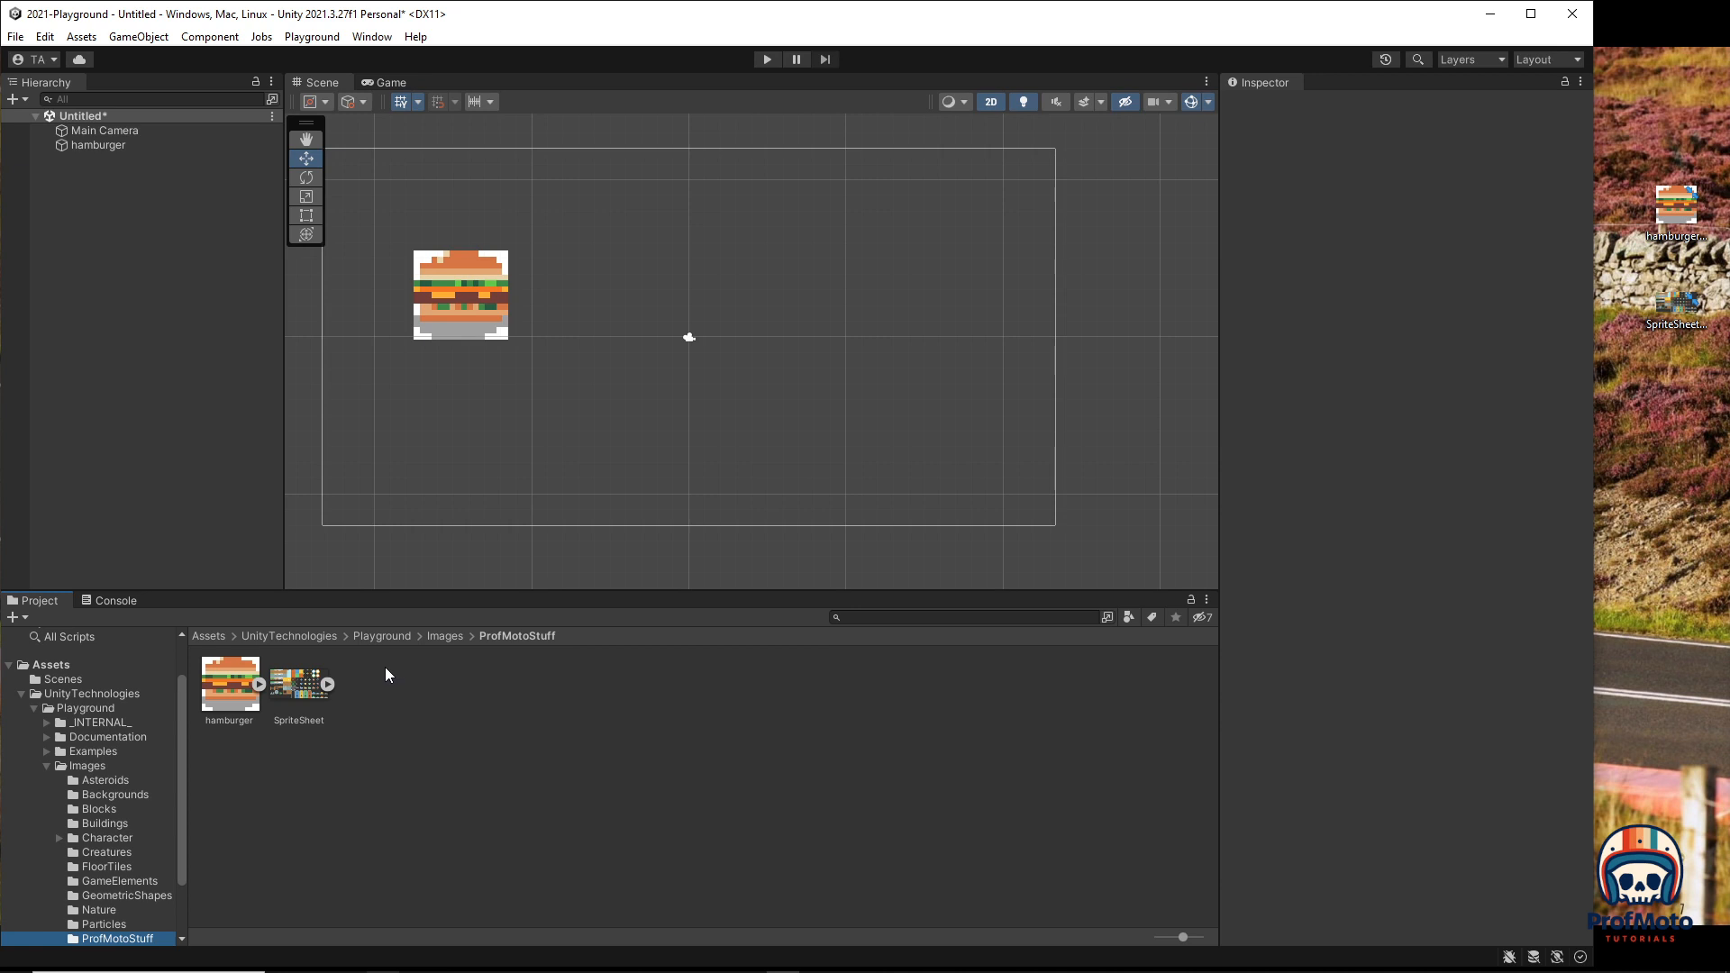
{"action": "left_click", "coordinate": [313, 699]}
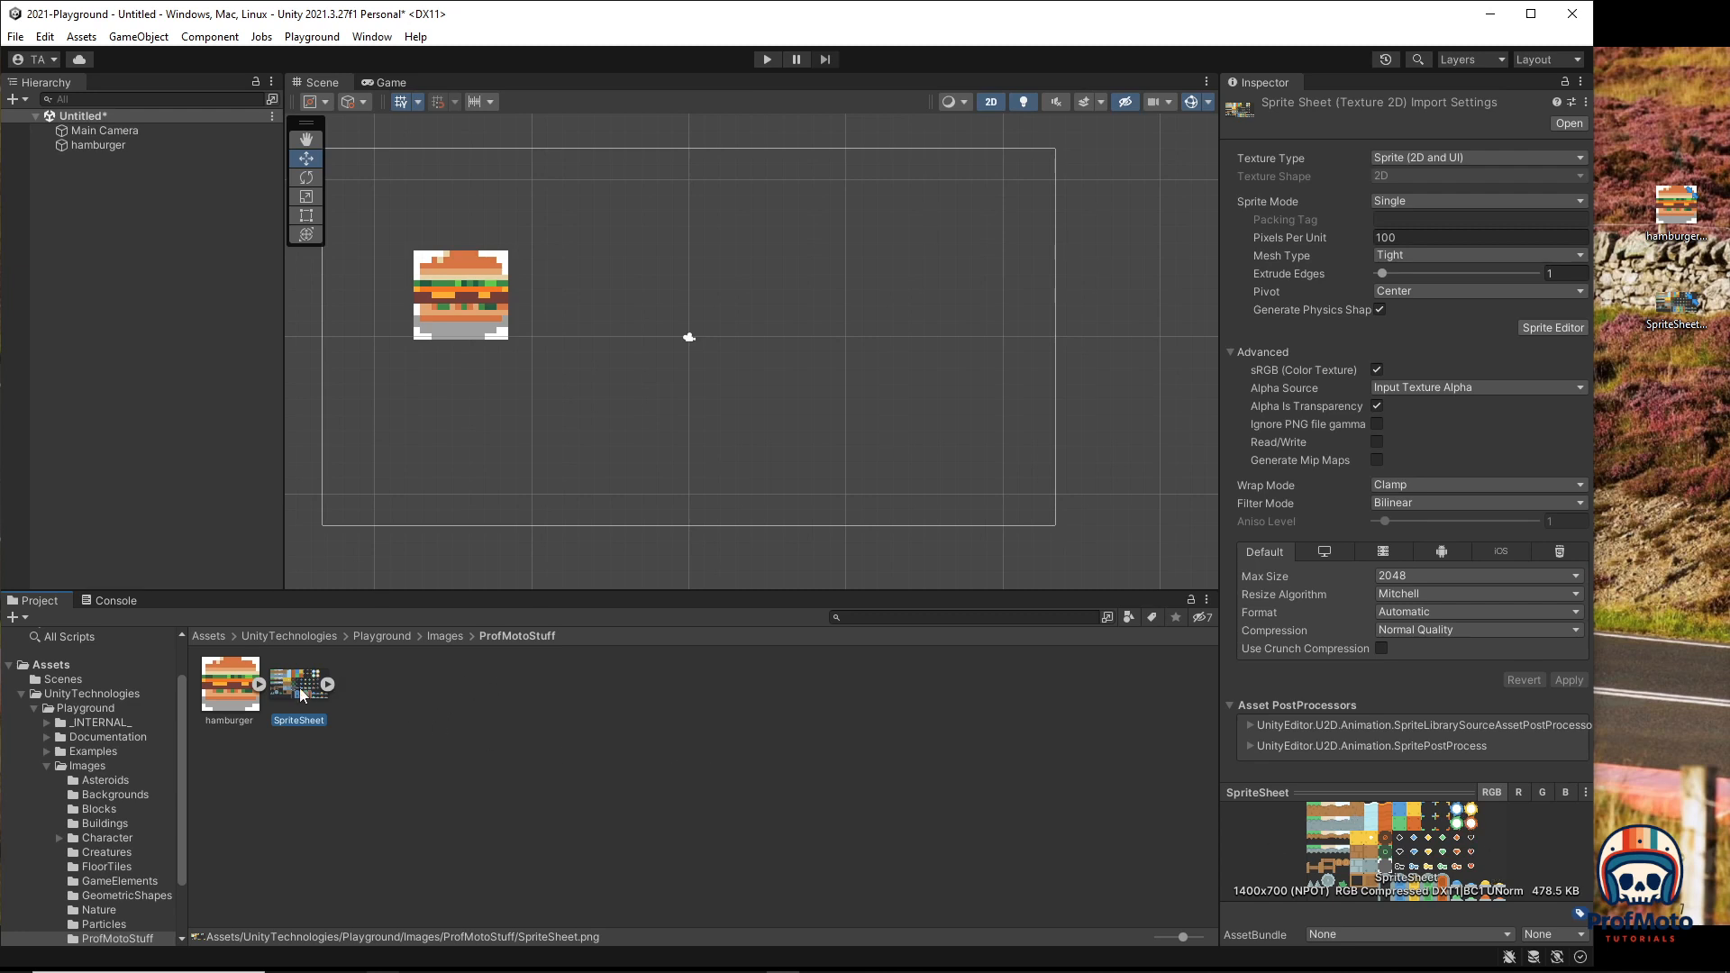
Step: Drop SpriteSheet into the scene and apply 16 pixels per unit, Point filter, RGBA 32 bit
{"action": "left_click_drag", "start_coordinate": [299, 688], "coordinate": [750, 363]}
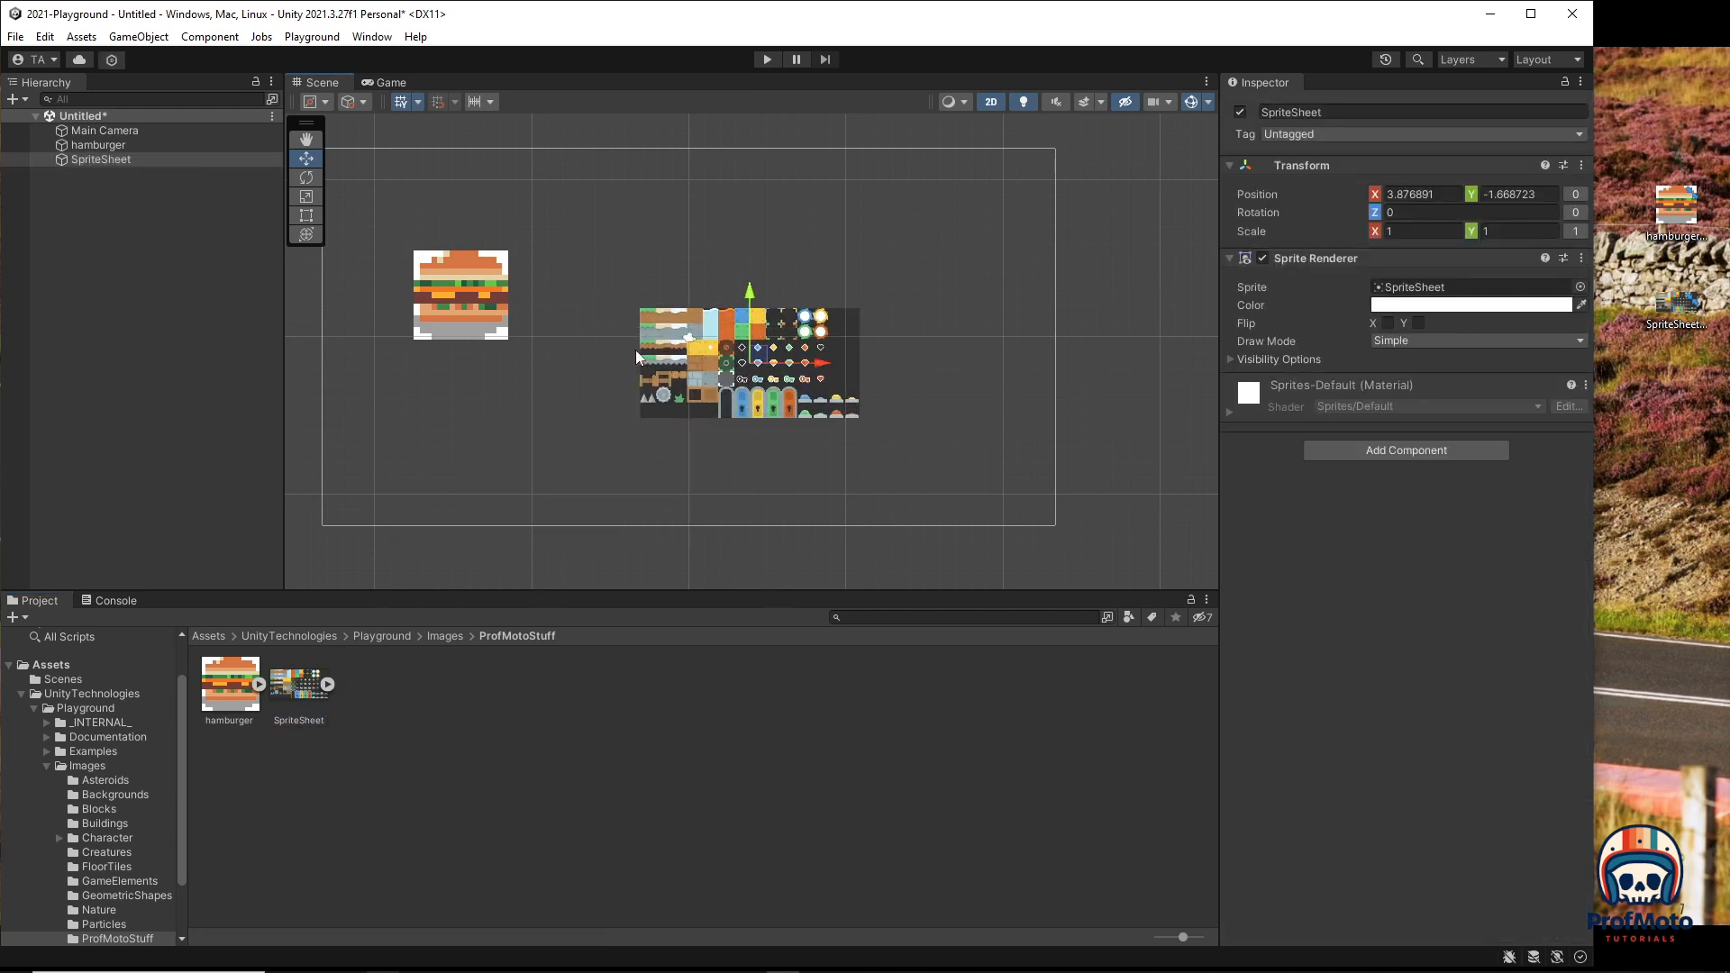
{"action": "left_click", "coordinate": [295, 688]}
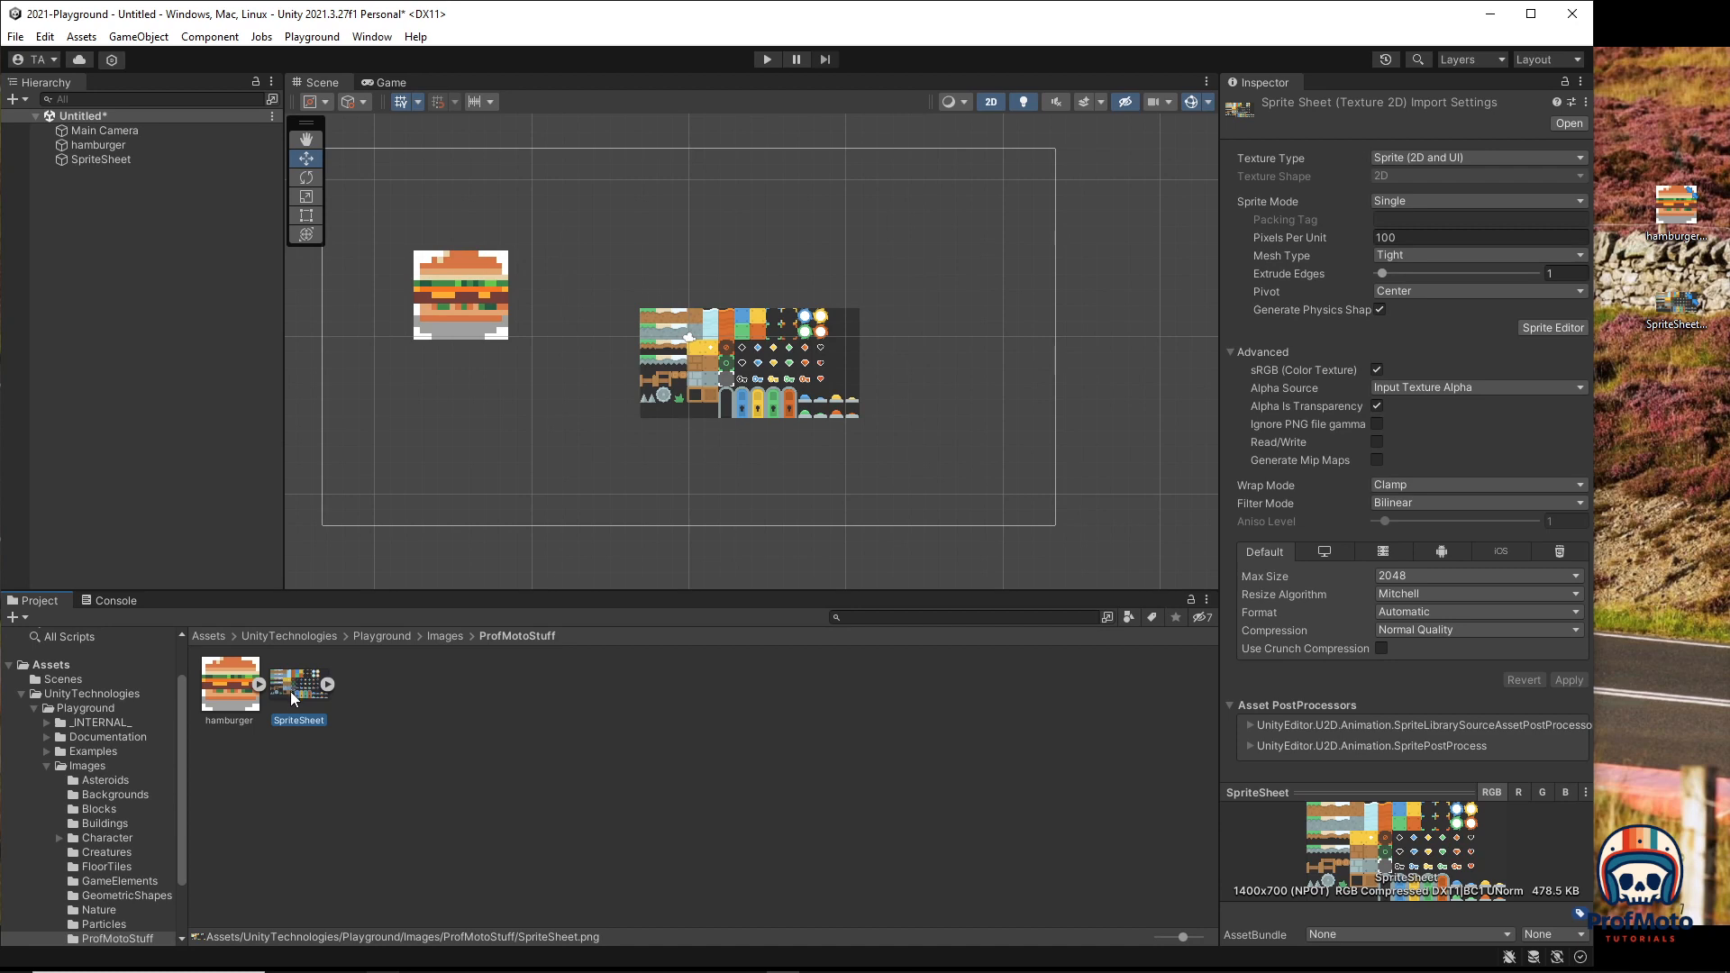
{"action": "left_click", "coordinate": [1415, 236]}
{"action": "type", "text": "16"}
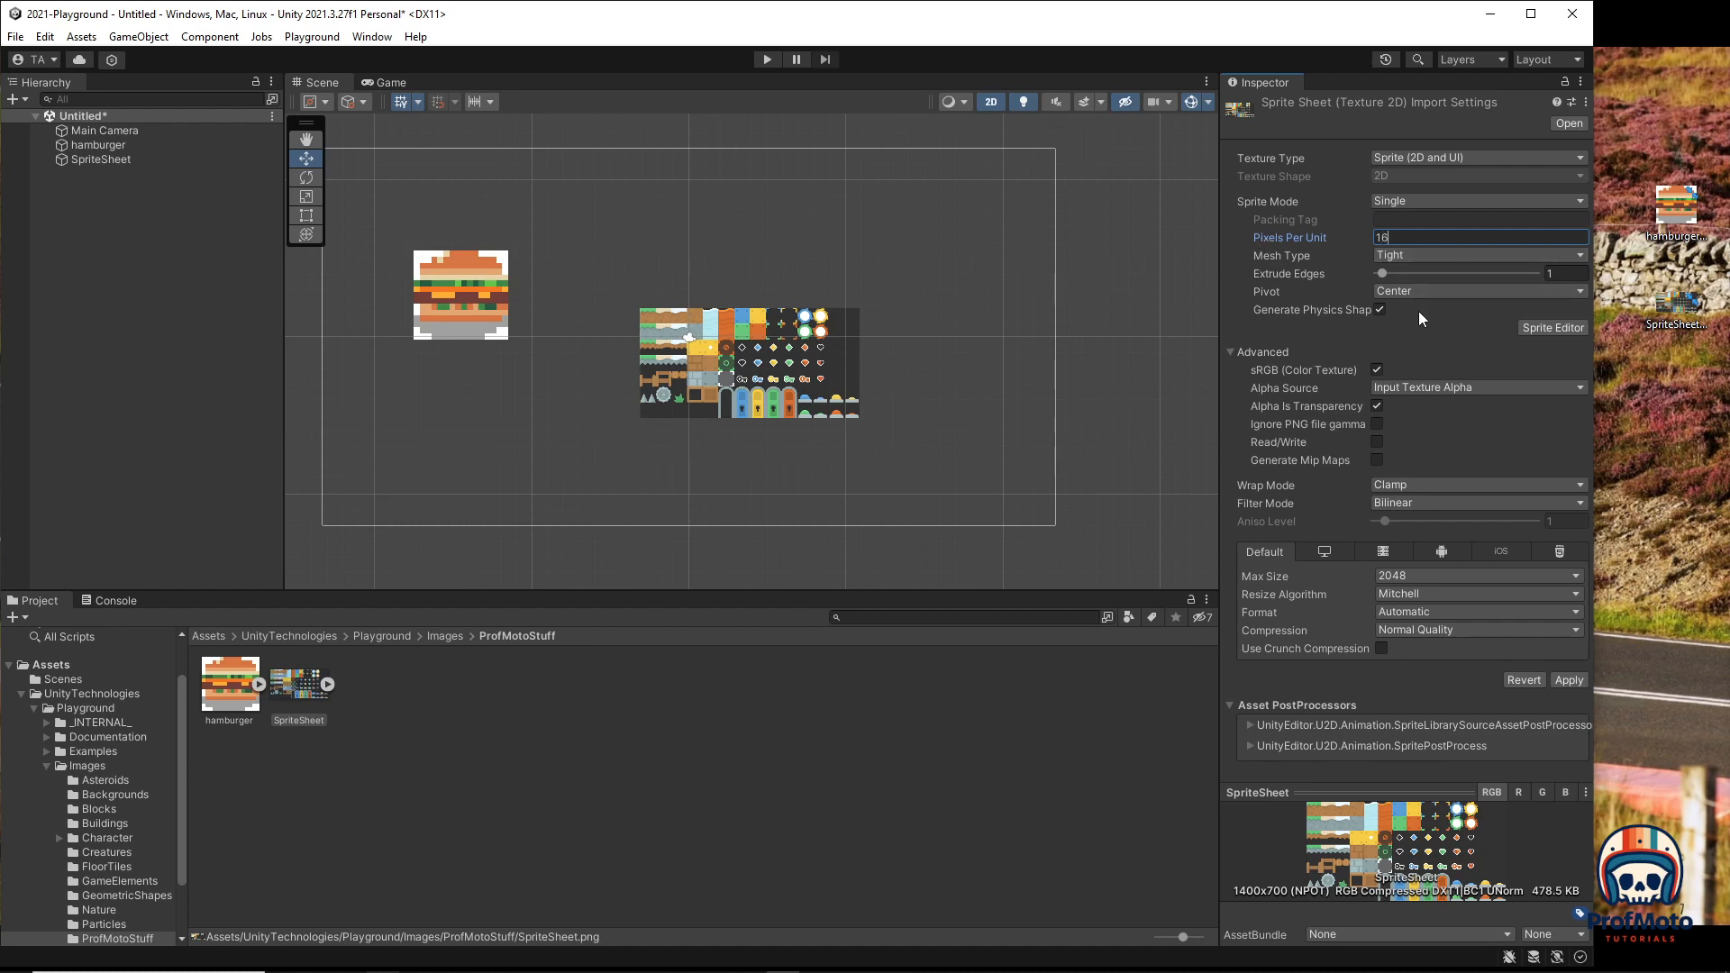
{"action": "left_click", "coordinate": [1401, 504]}
{"action": "left_click", "coordinate": [1403, 520]}
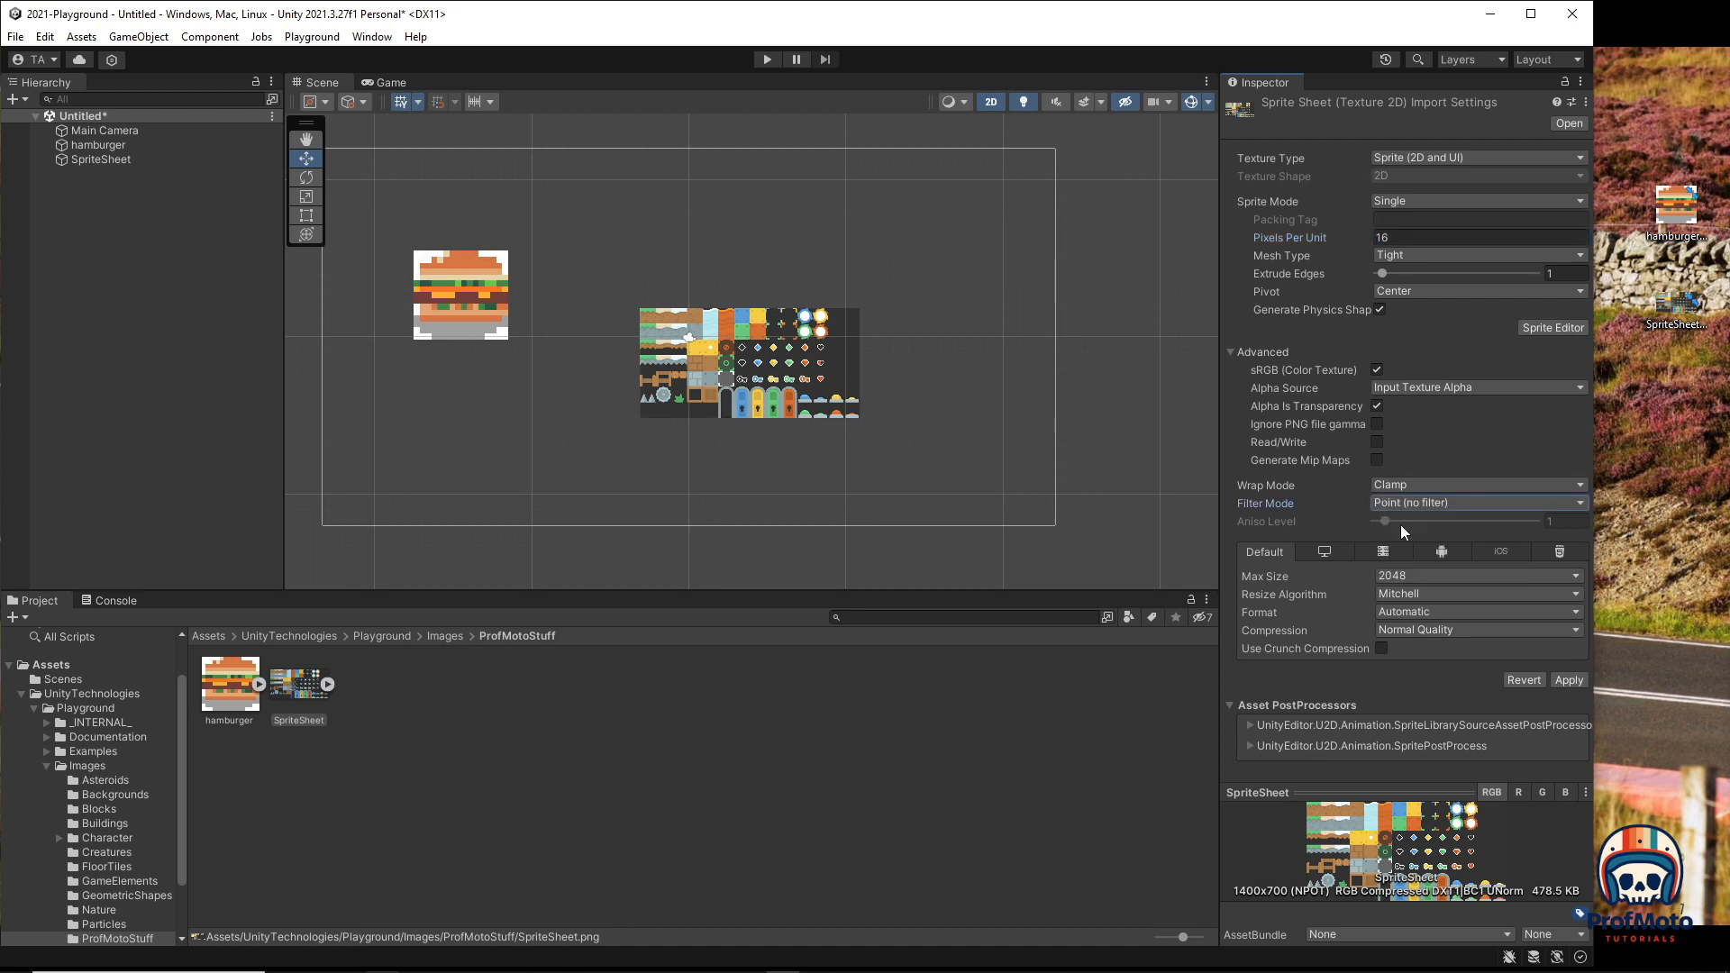
{"action": "left_click", "coordinate": [1412, 616]}
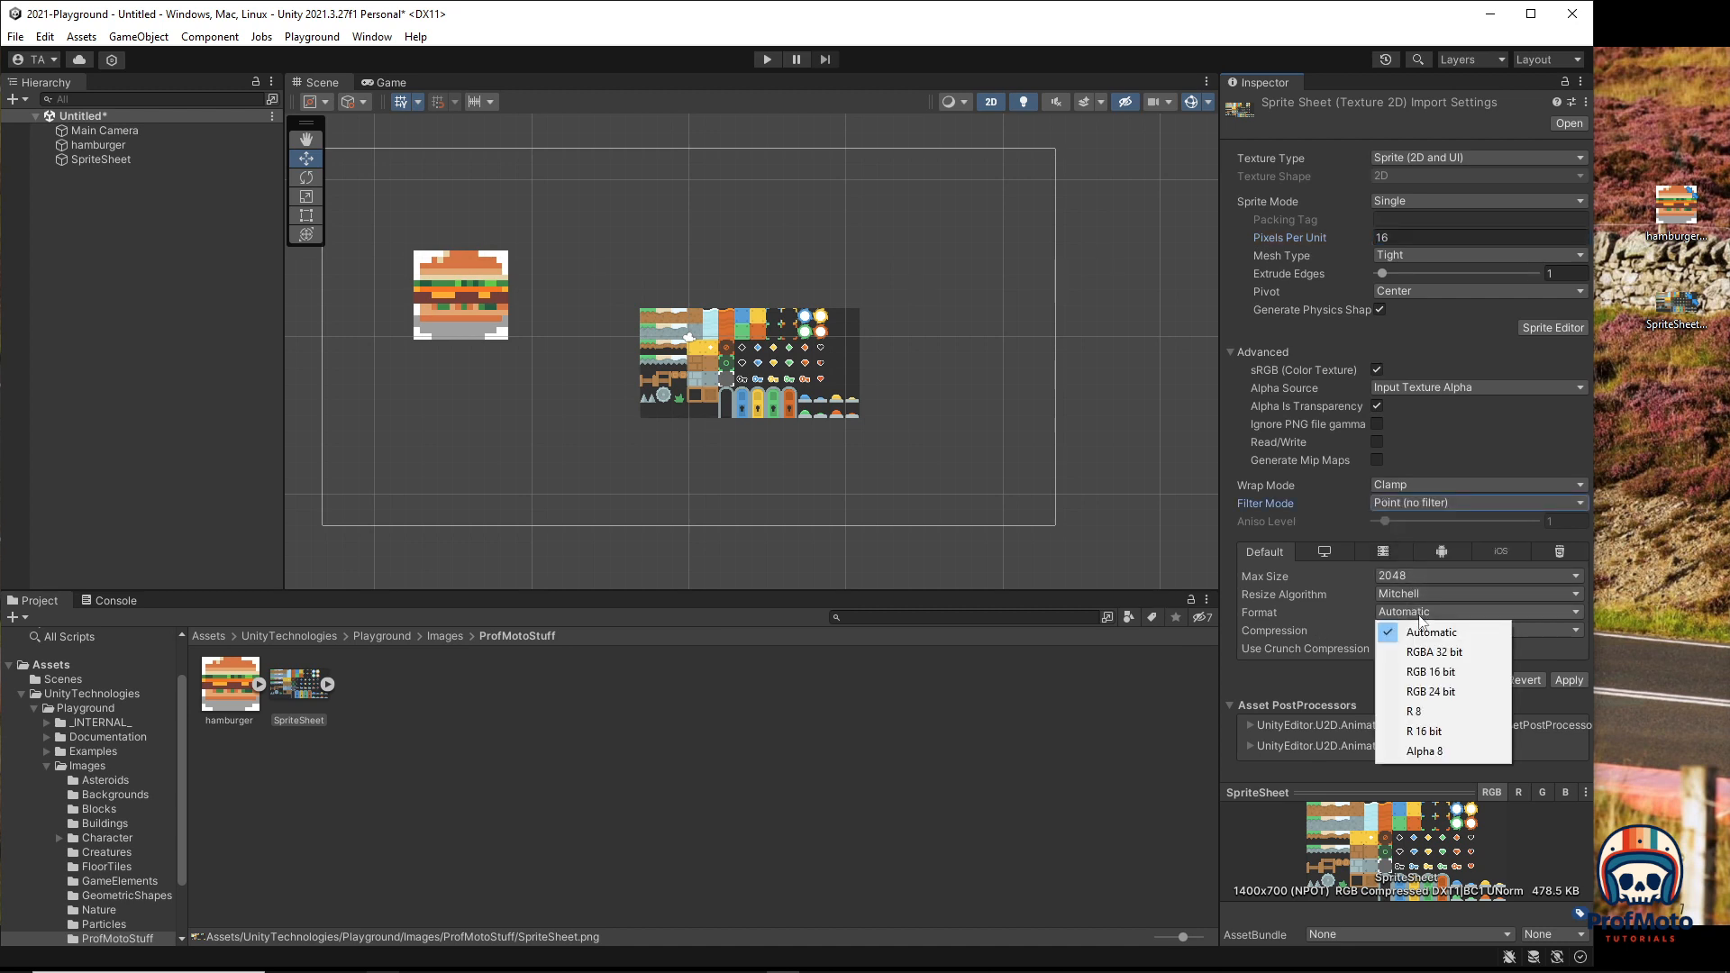
{"action": "left_click", "coordinate": [1424, 654]}
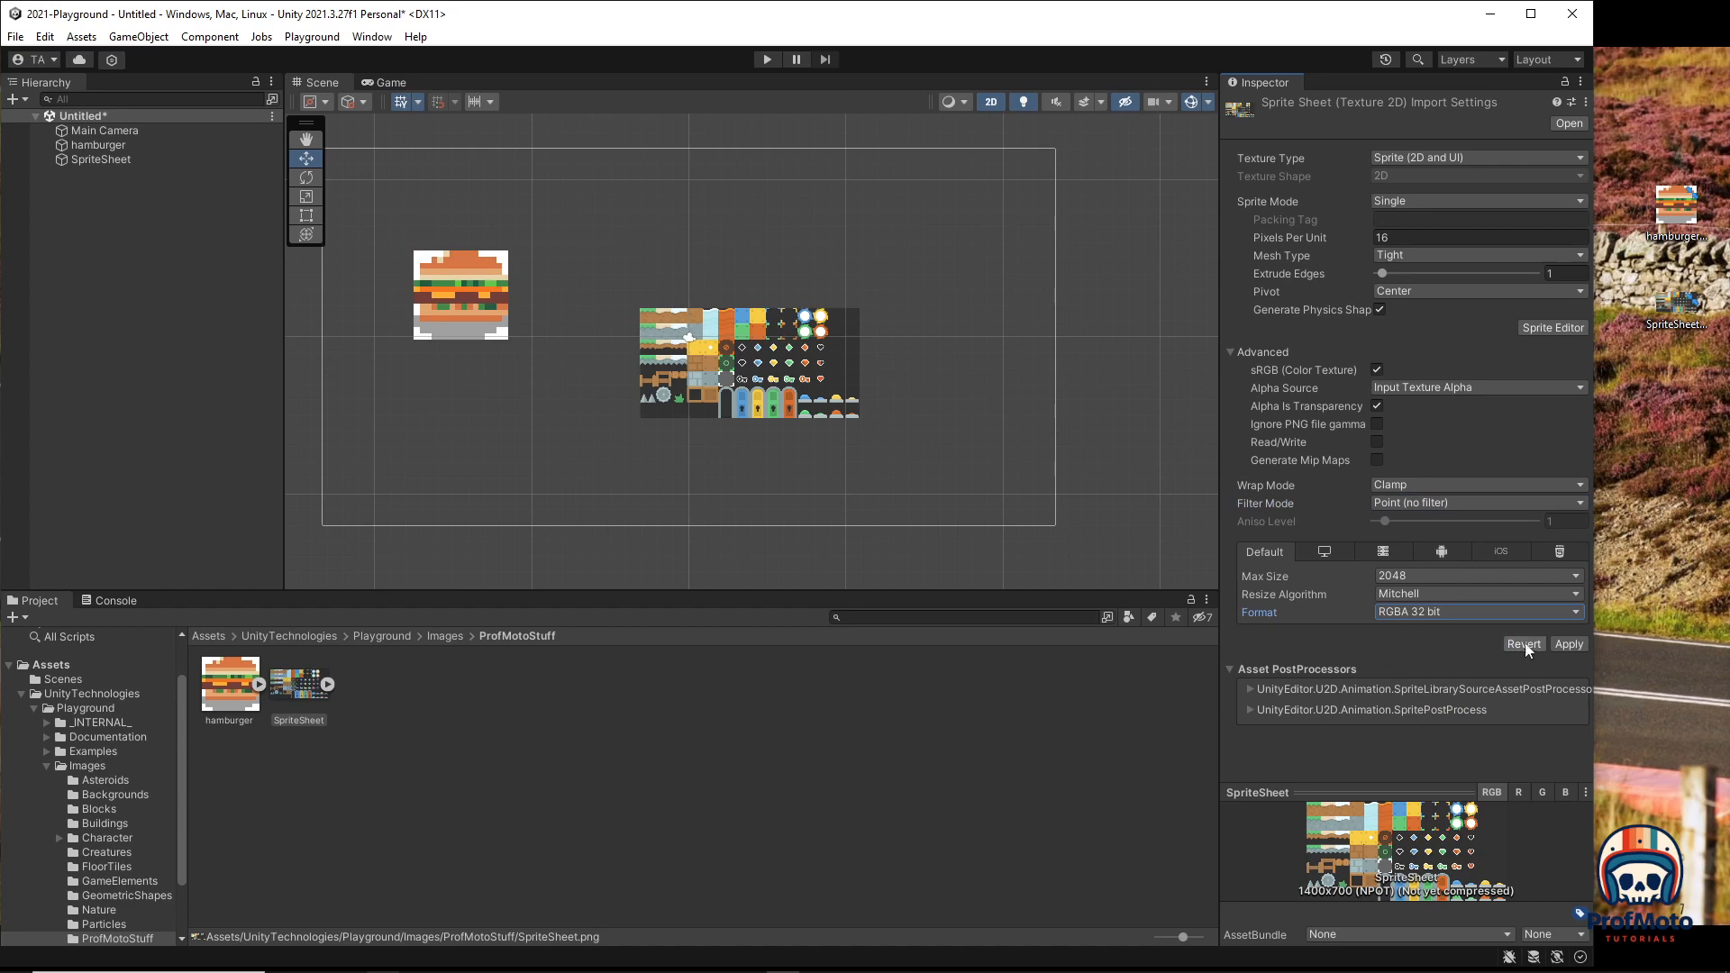
{"action": "left_click", "coordinate": [1566, 645]}
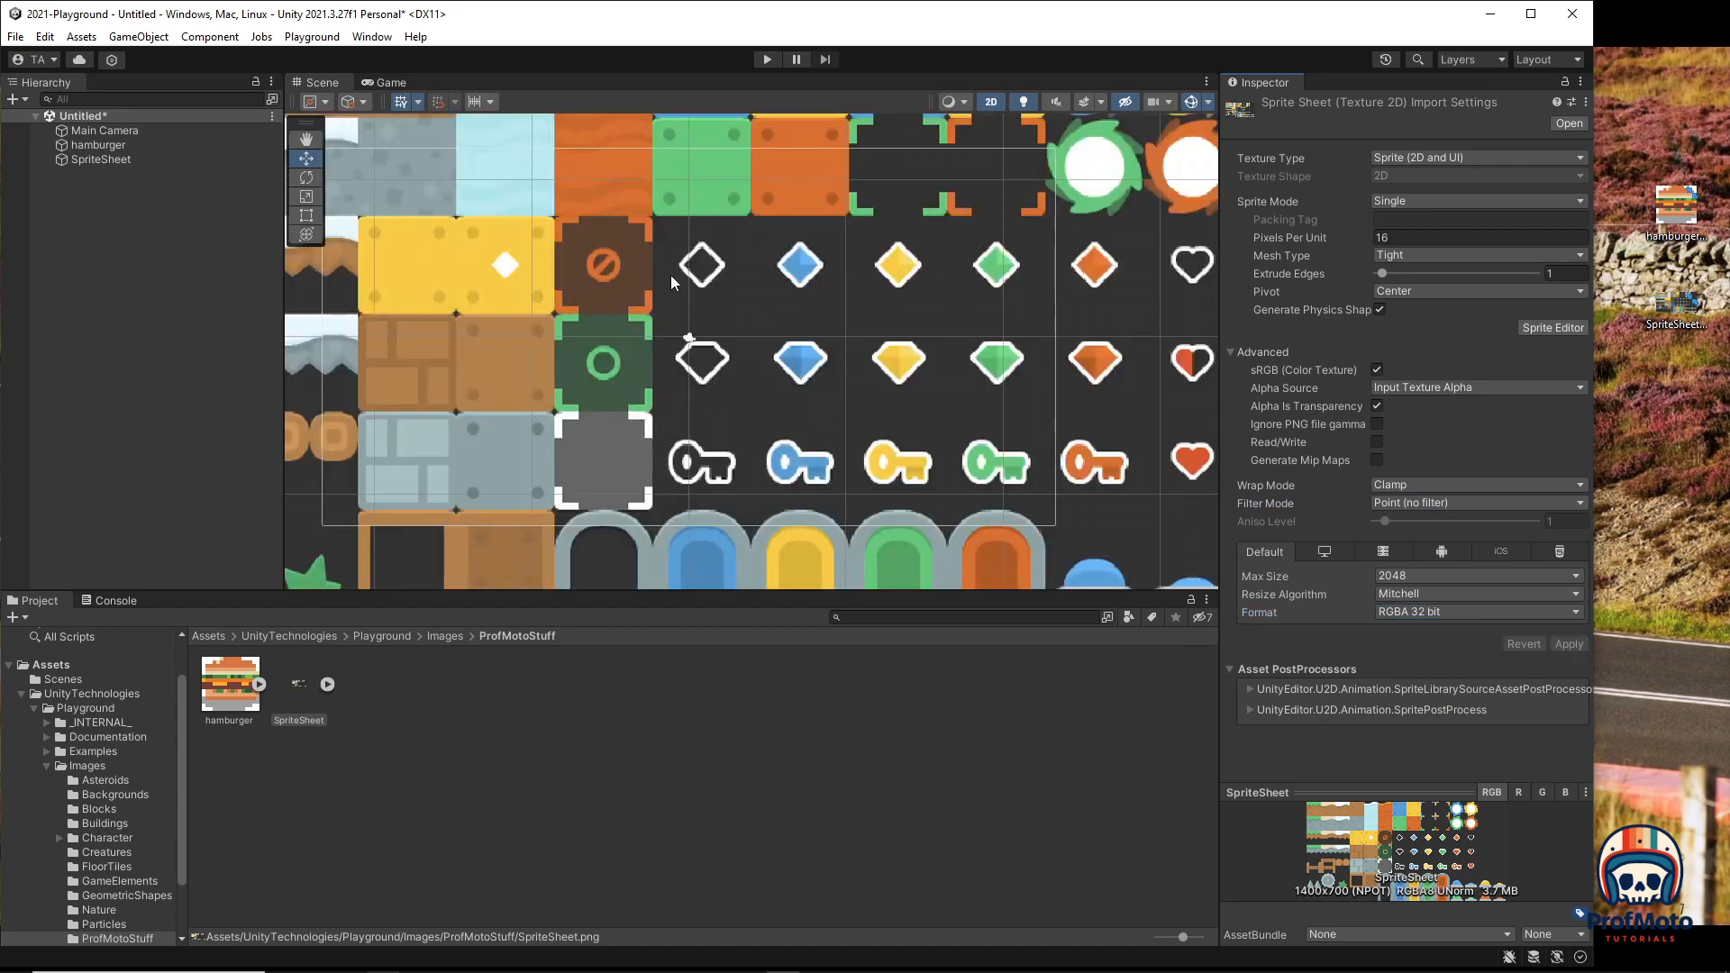
{"action": "scroll", "coordinate": [669, 284], "scroll_direction": "down", "scroll_amount": 5}
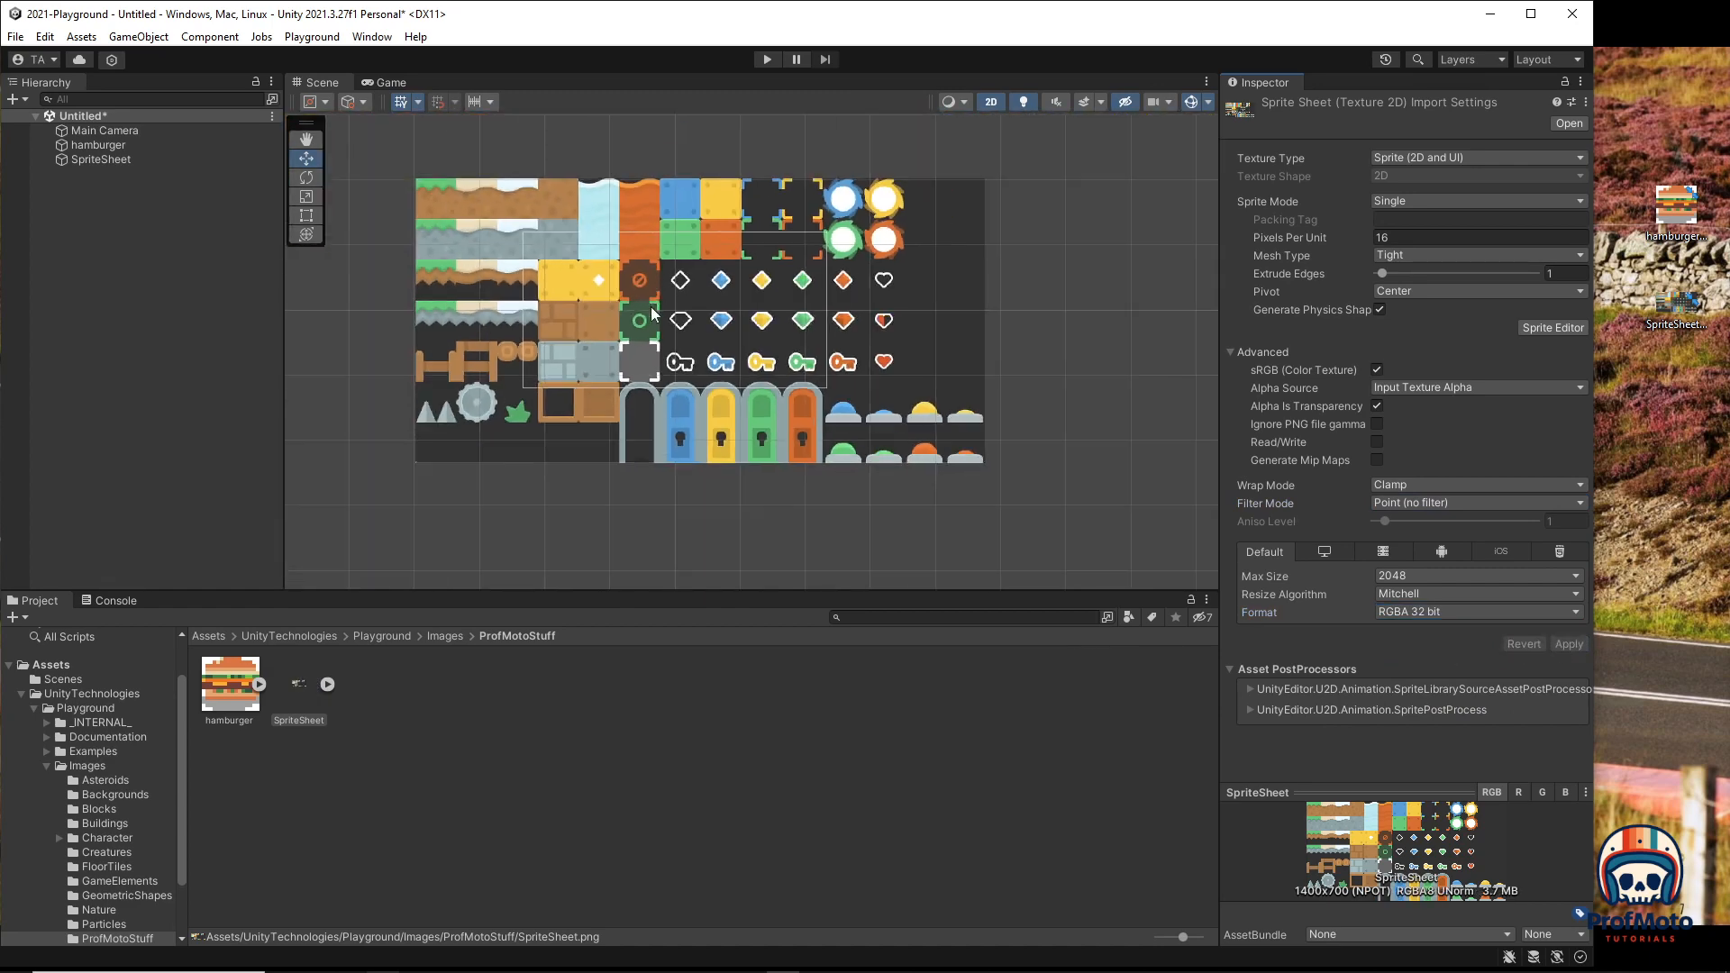
{"action": "scroll", "coordinate": [647, 310], "scroll_direction": "up", "scroll_amount": 3}
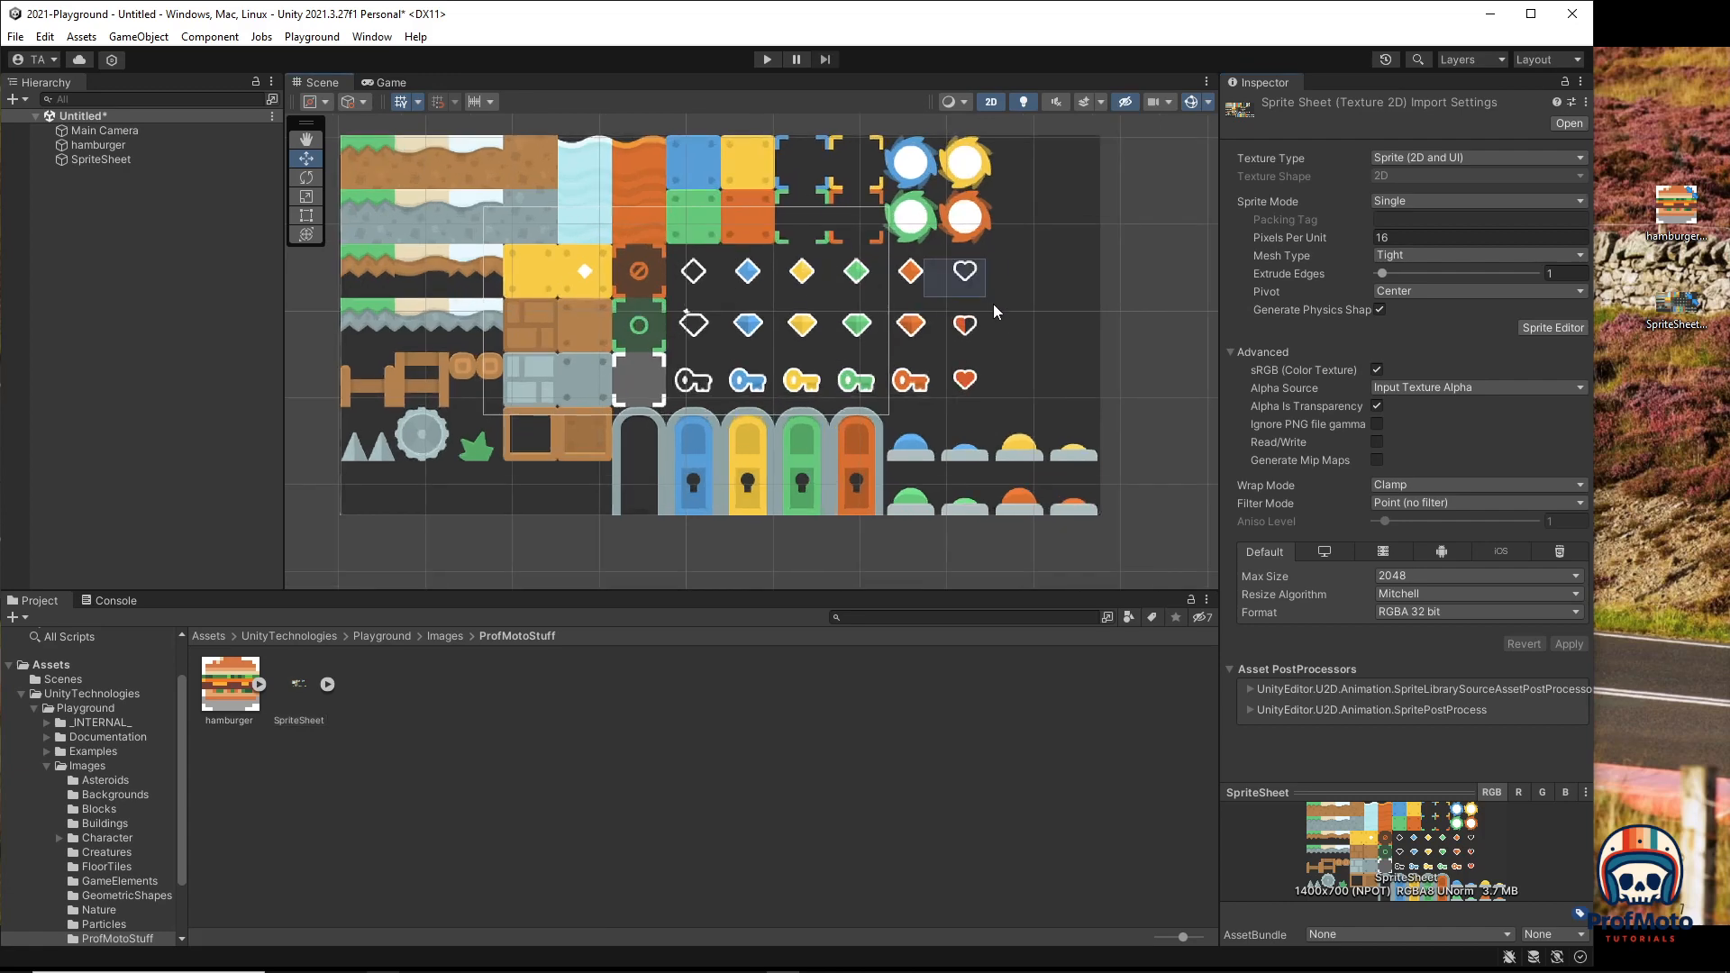
{"action": "left_click", "coordinate": [924, 286]}
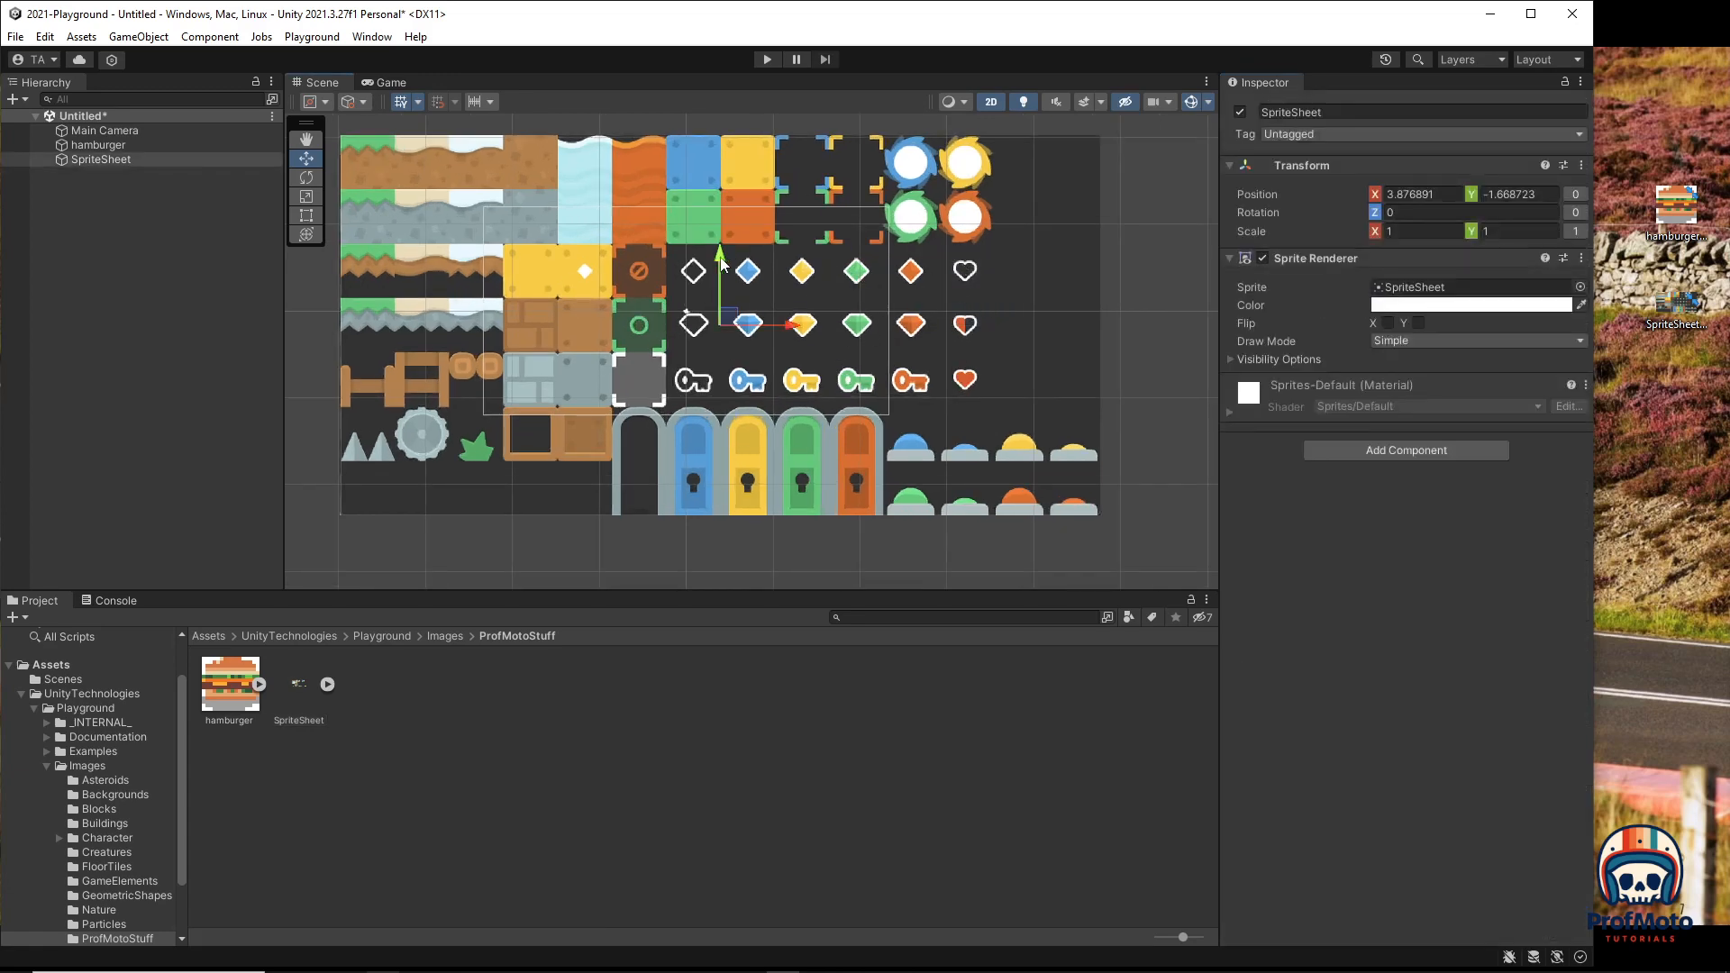
Step: Move the sprite sheet down, right and back left, then delete the SpriteSheet object
{"action": "left_click_drag", "start_coordinate": [721, 264], "coordinate": [767, 275]}
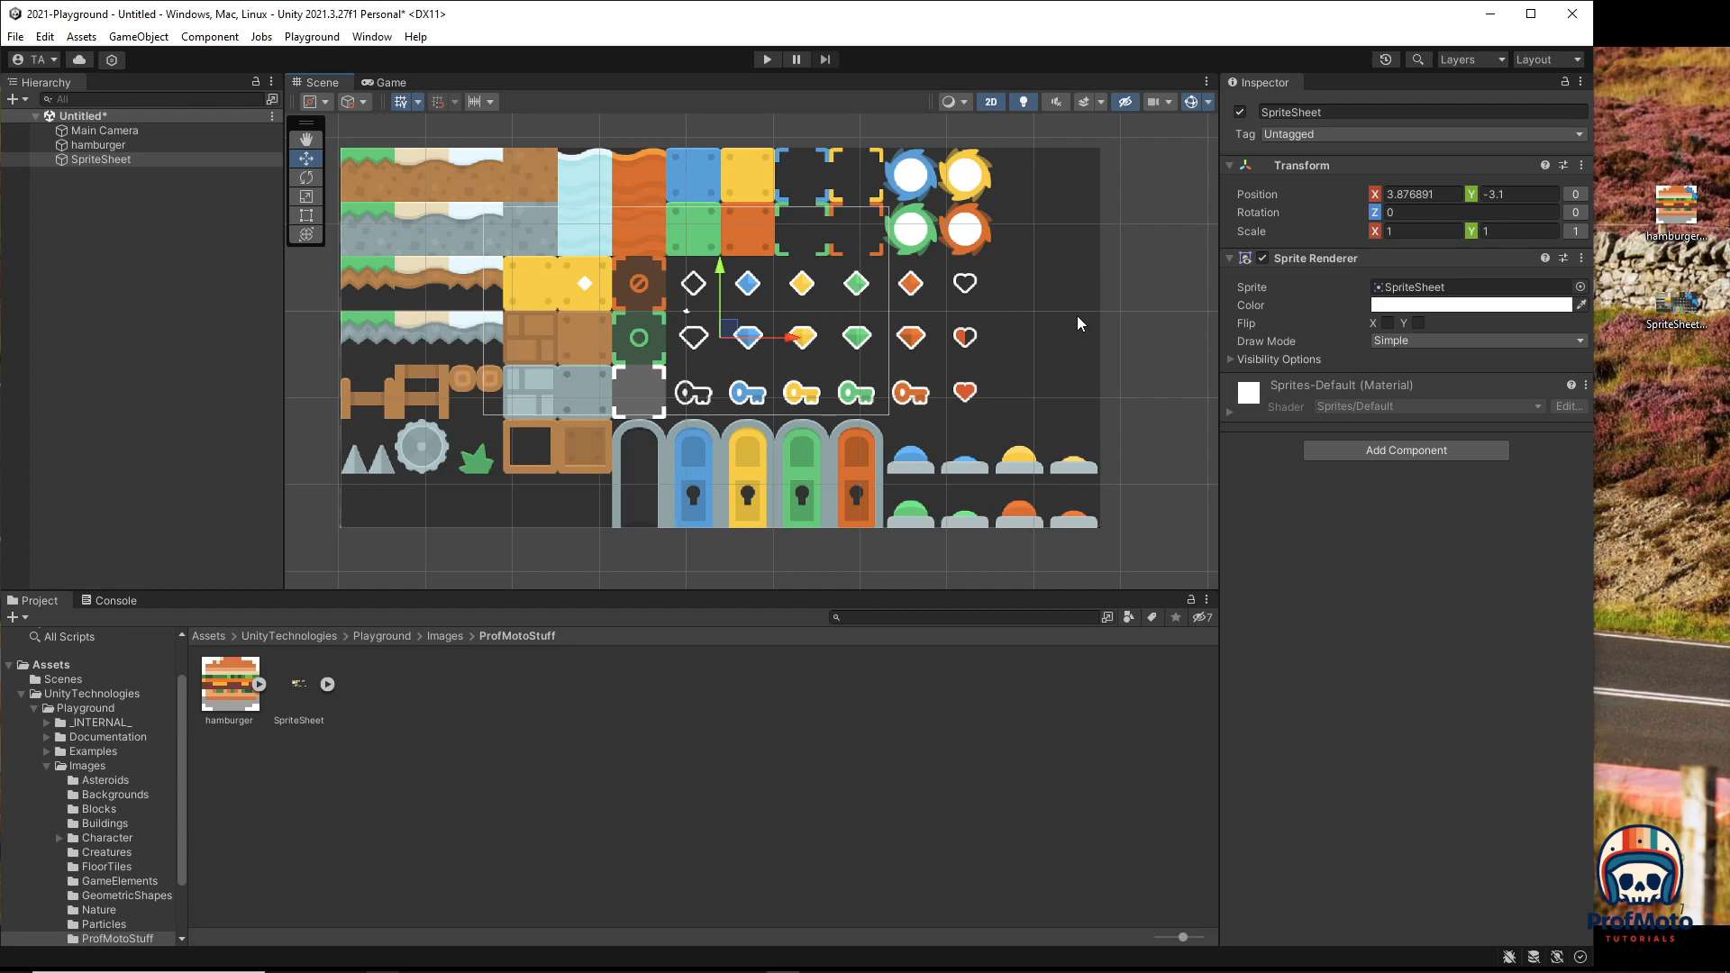
{"action": "left_click_drag", "start_coordinate": [792, 341], "coordinate": [945, 326]}
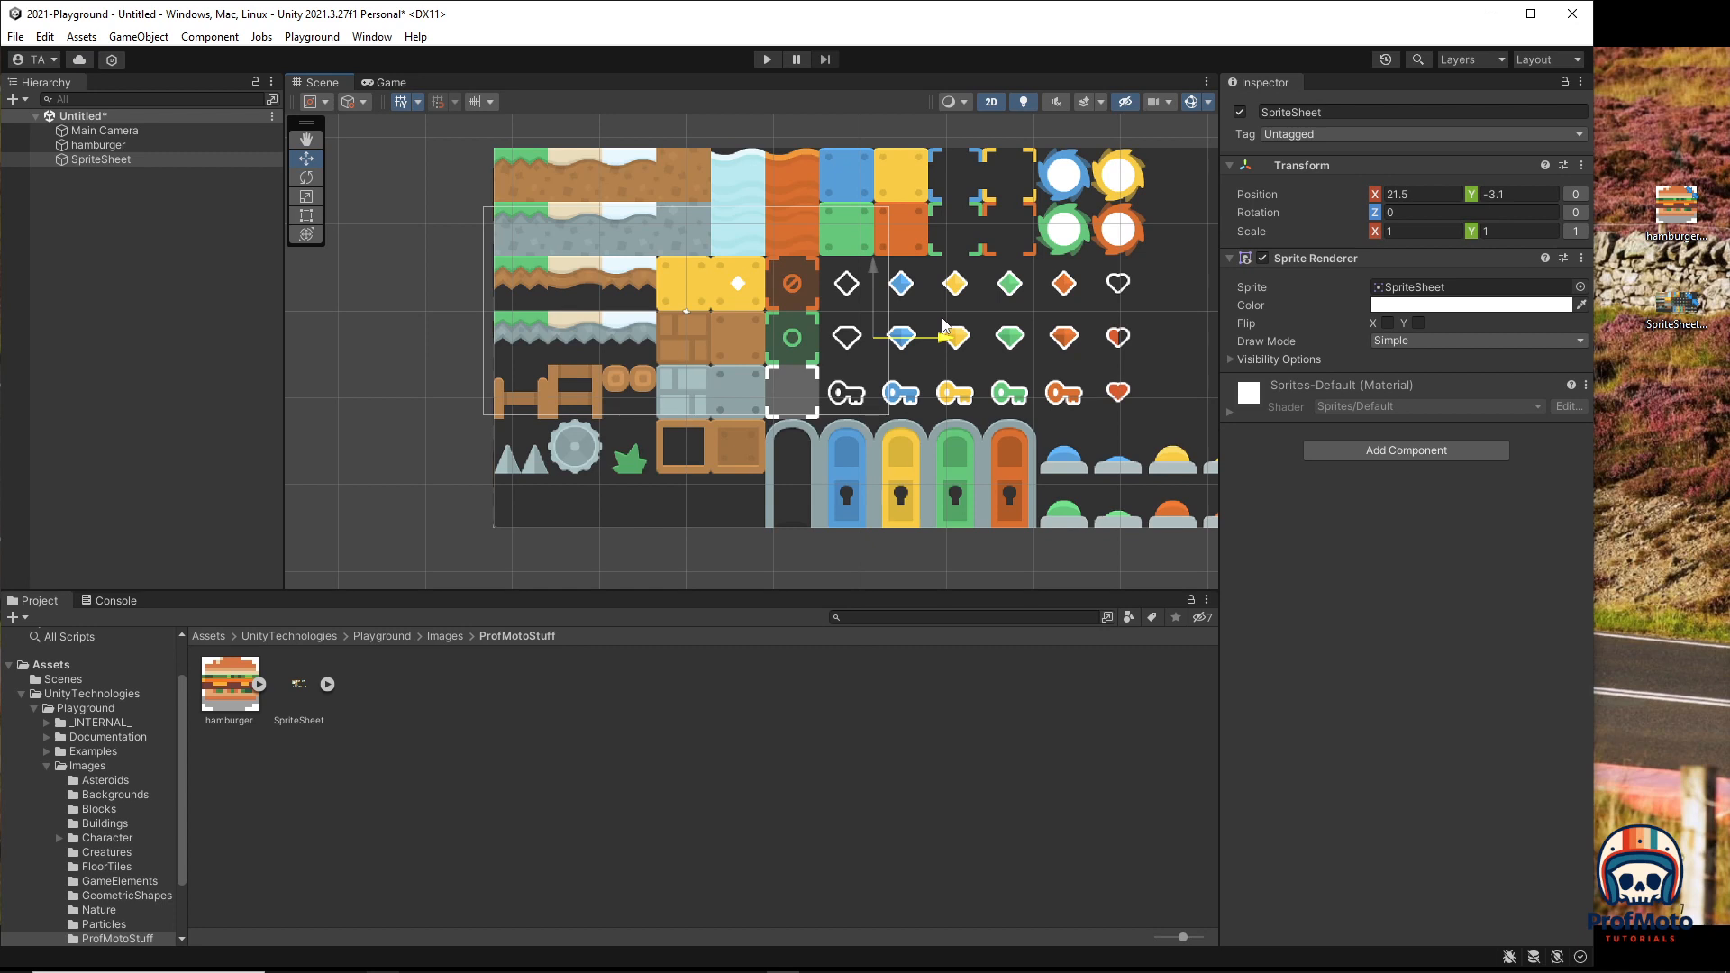
{"action": "left_click_drag", "start_coordinate": [944, 326], "coordinate": [845, 328]}
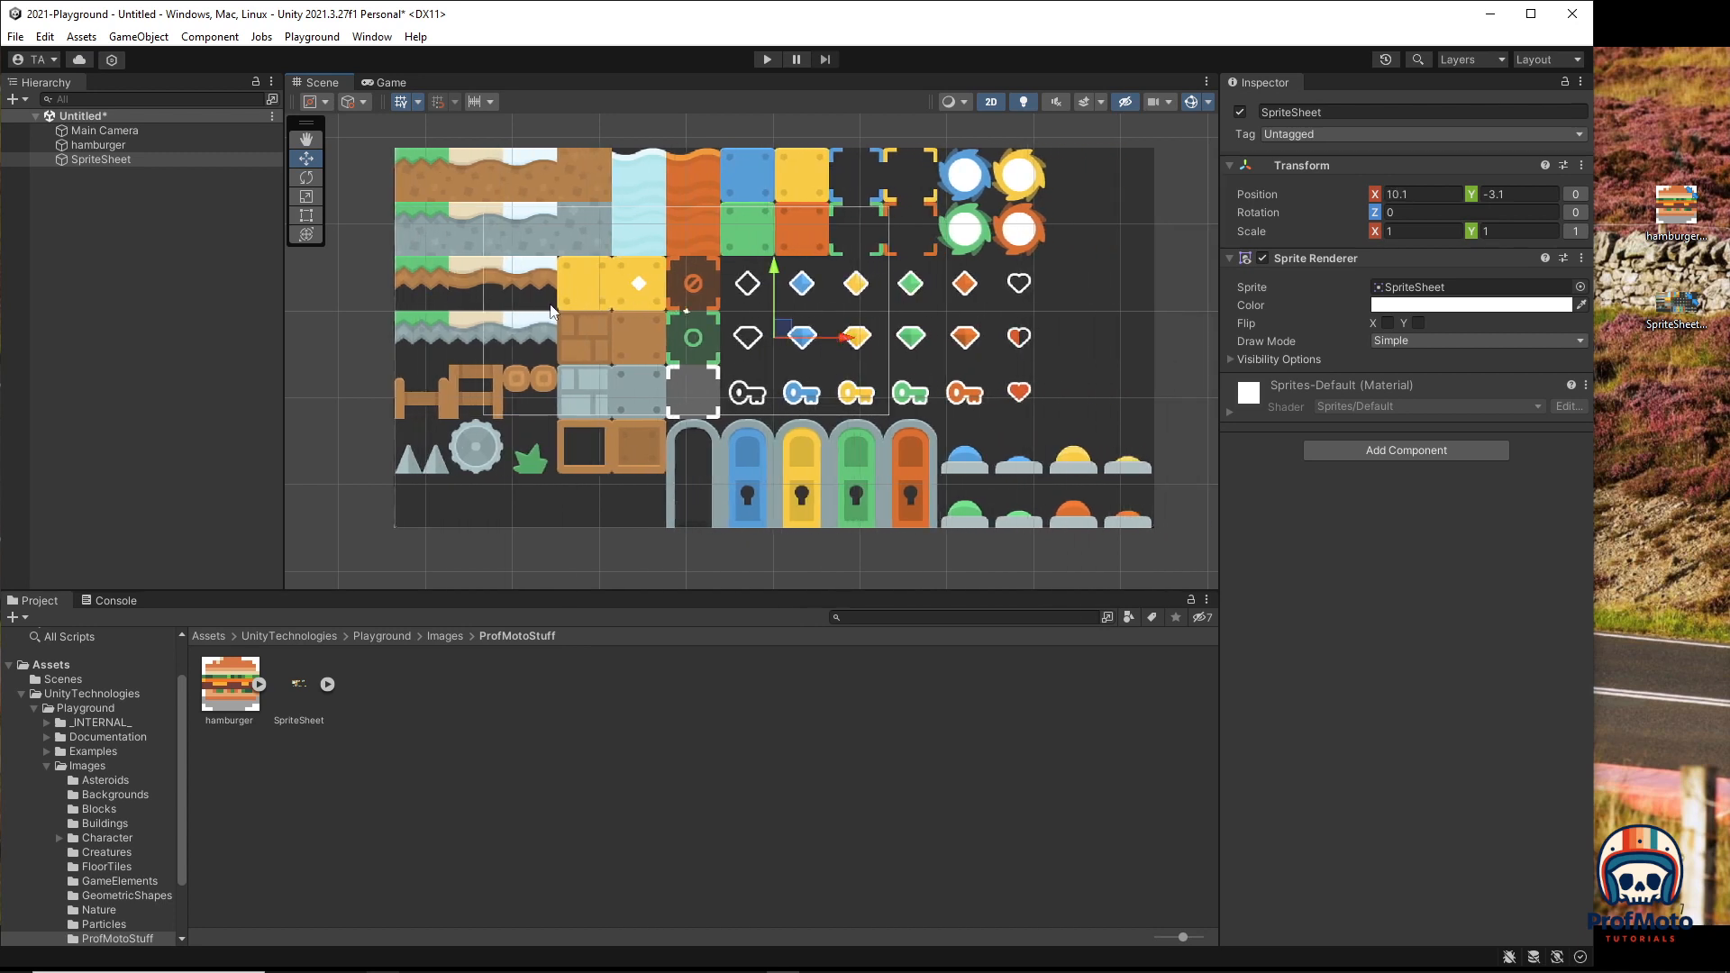
{"action": "left_click", "coordinate": [93, 162]}
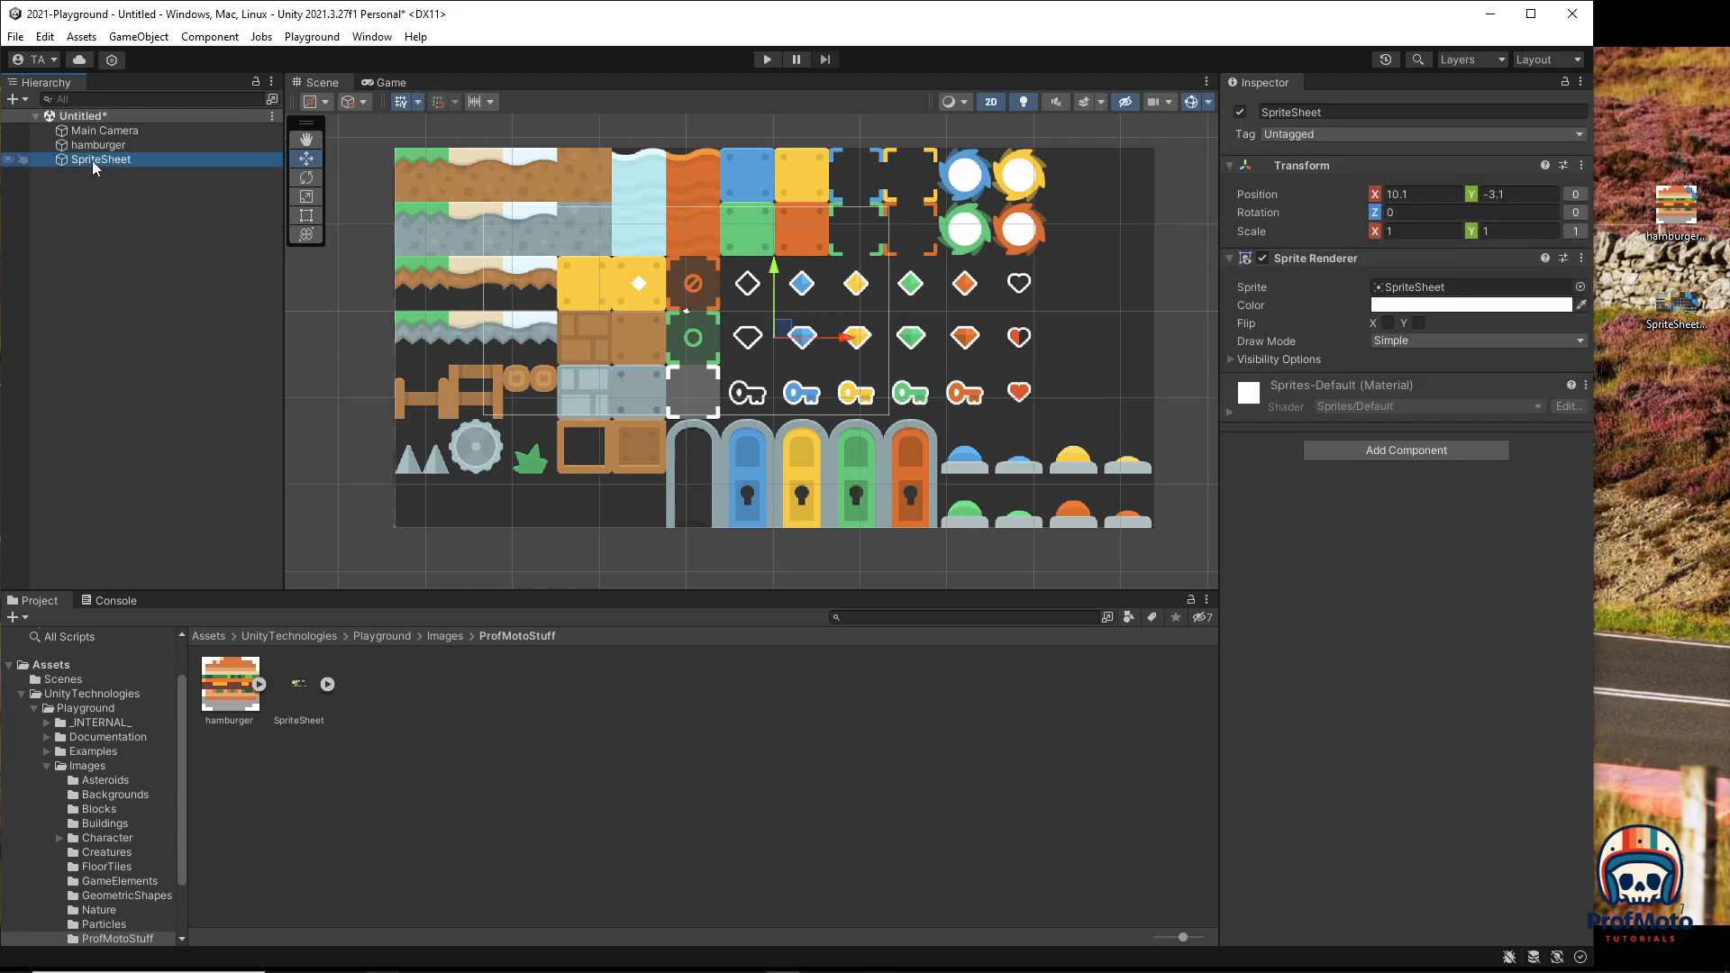
{"action": "key", "text": "Delete"}
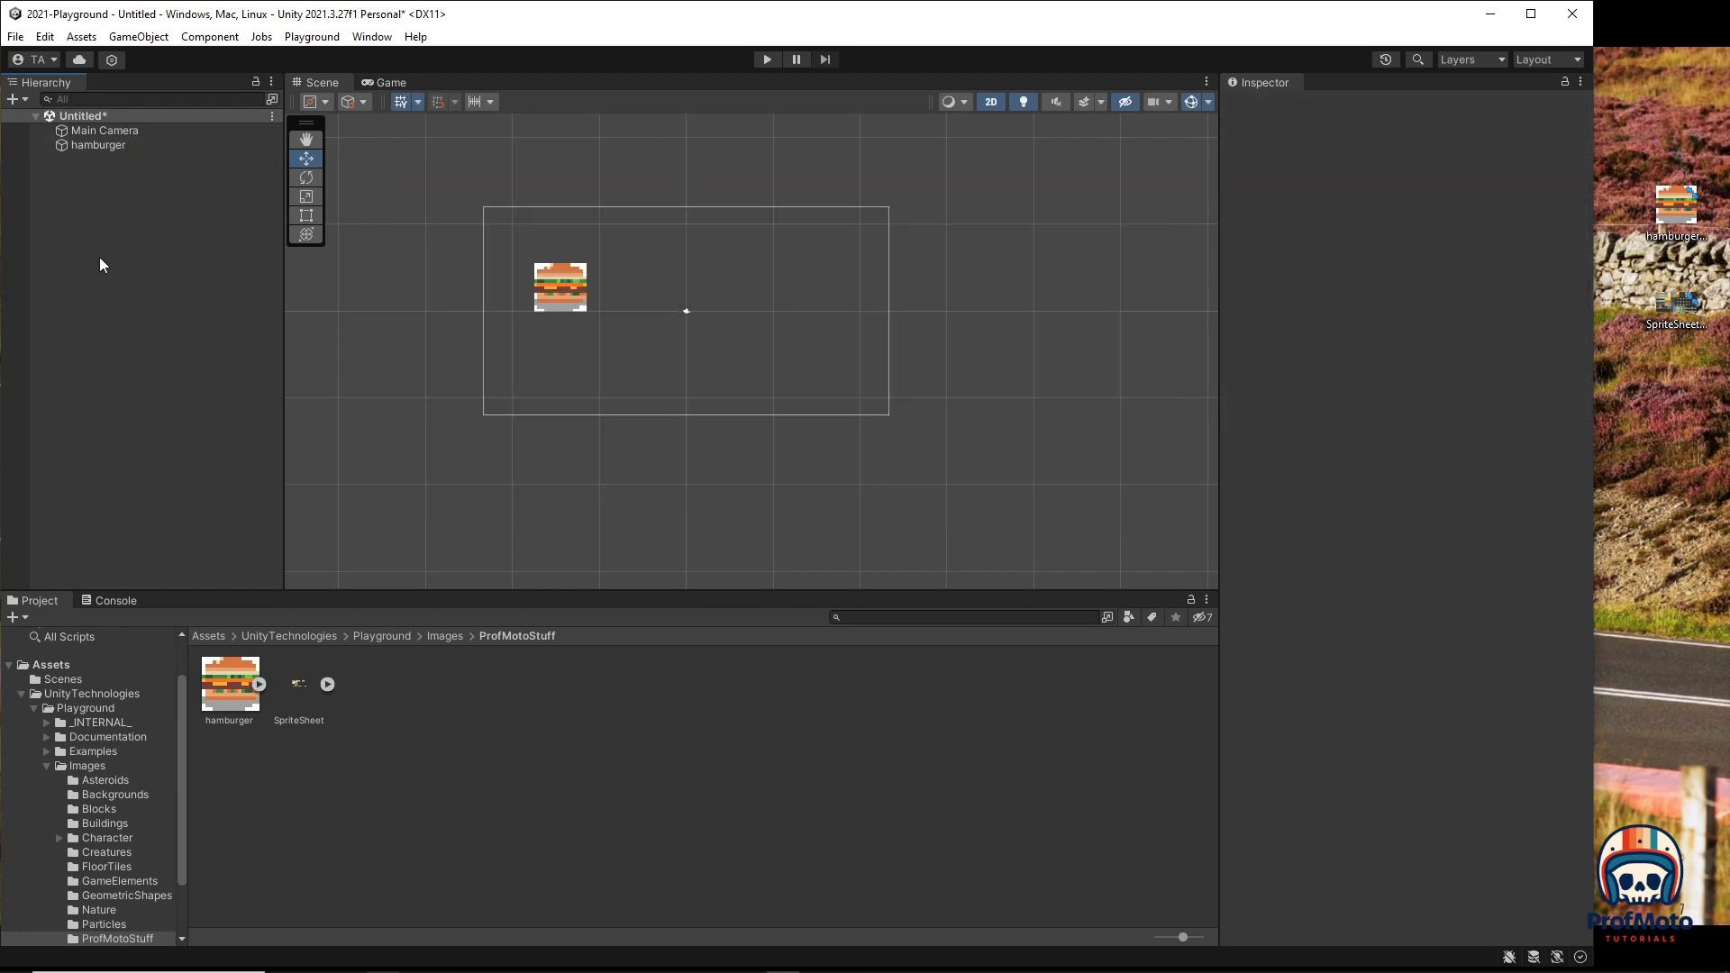
Step: Set the SpriteSheet texture's Sprite Mode to Multiple and launch the Sprite Editor
{"action": "left_click", "coordinate": [296, 686]}
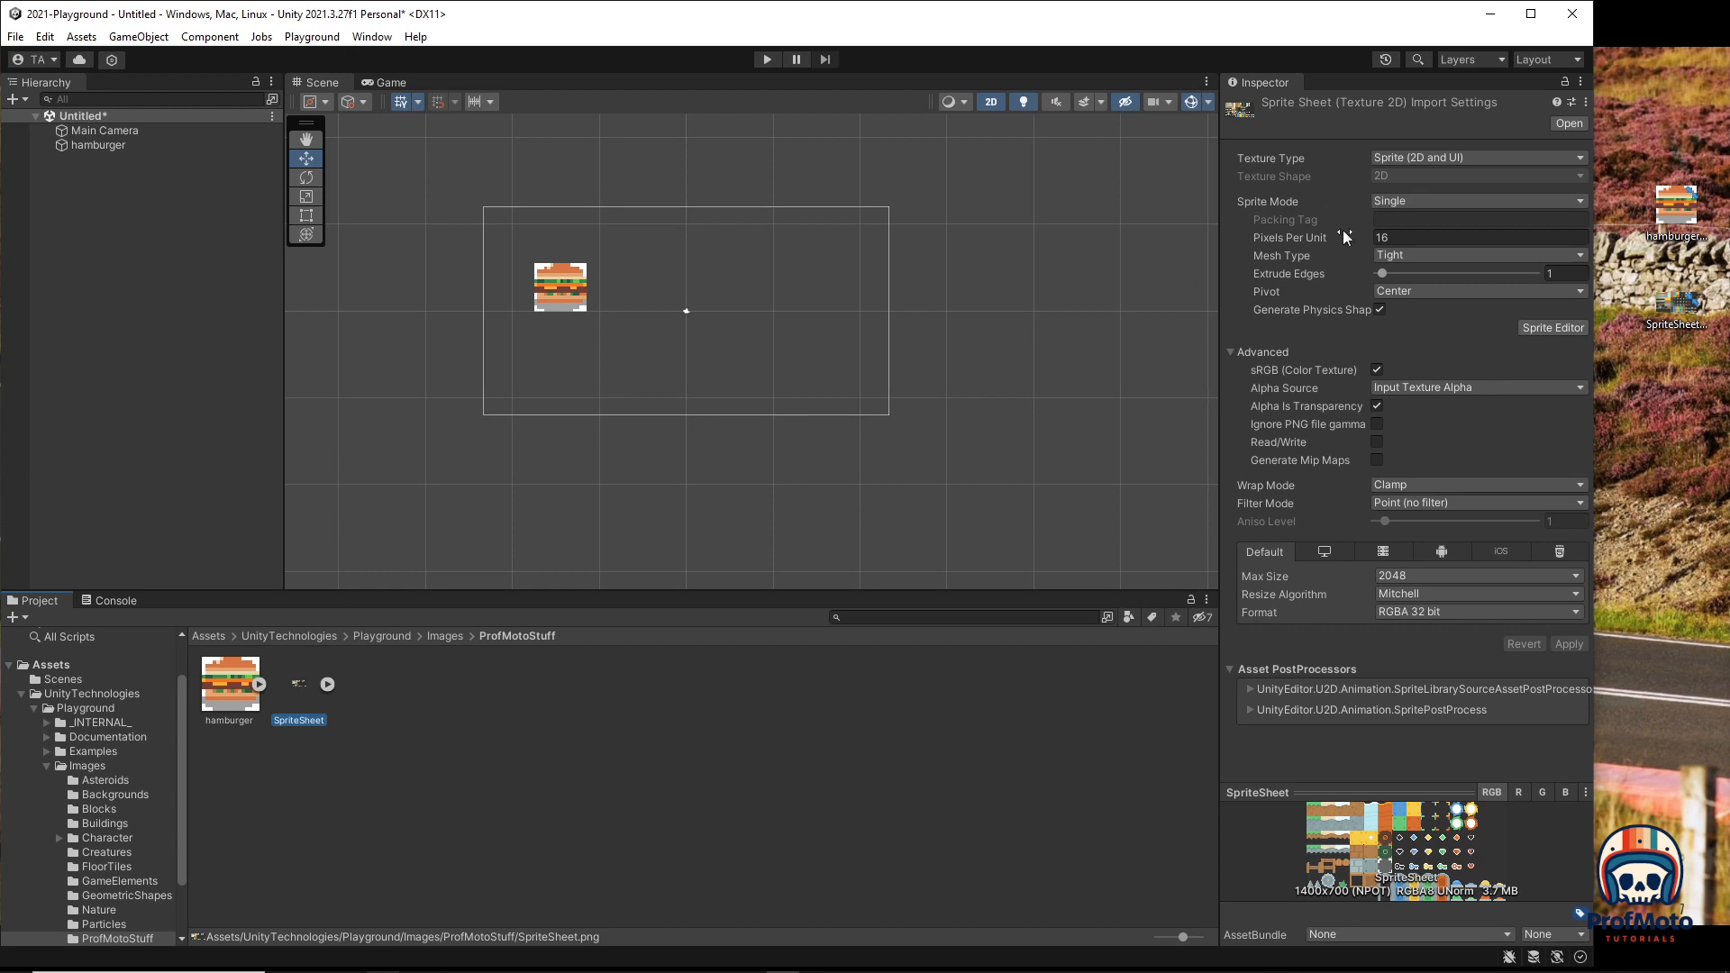
{"action": "left_click", "coordinate": [1421, 202]}
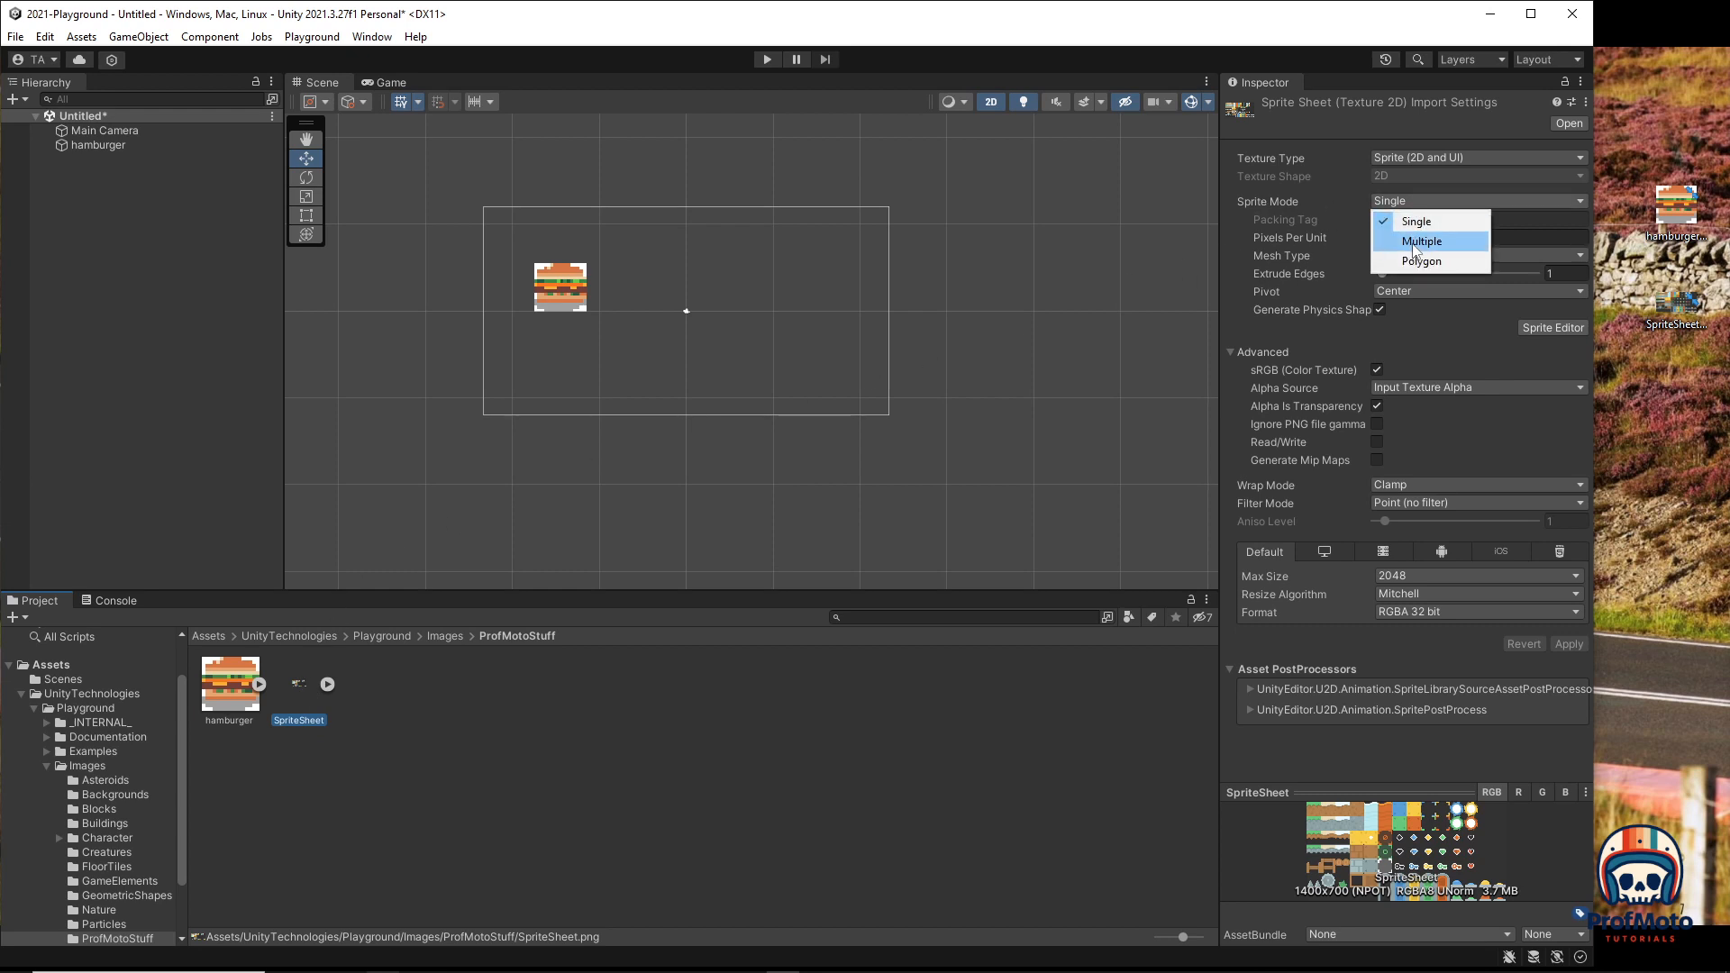
{"action": "left_click", "coordinate": [1420, 242]}
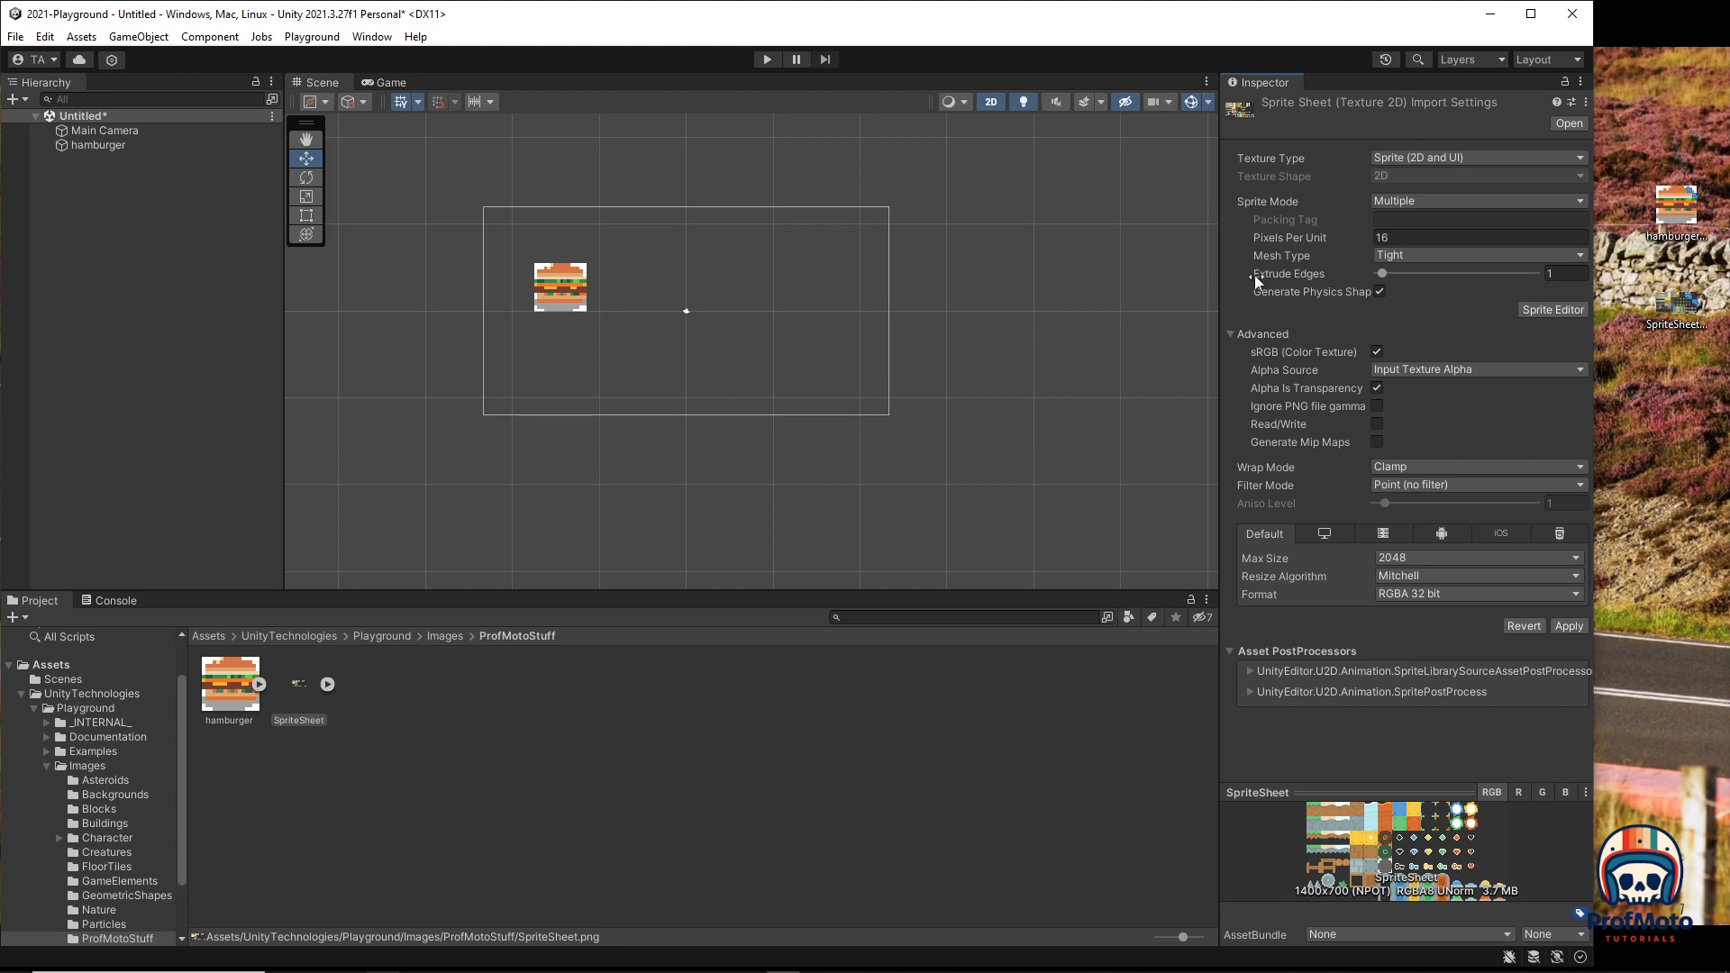
{"action": "left_click", "coordinate": [1542, 306]}
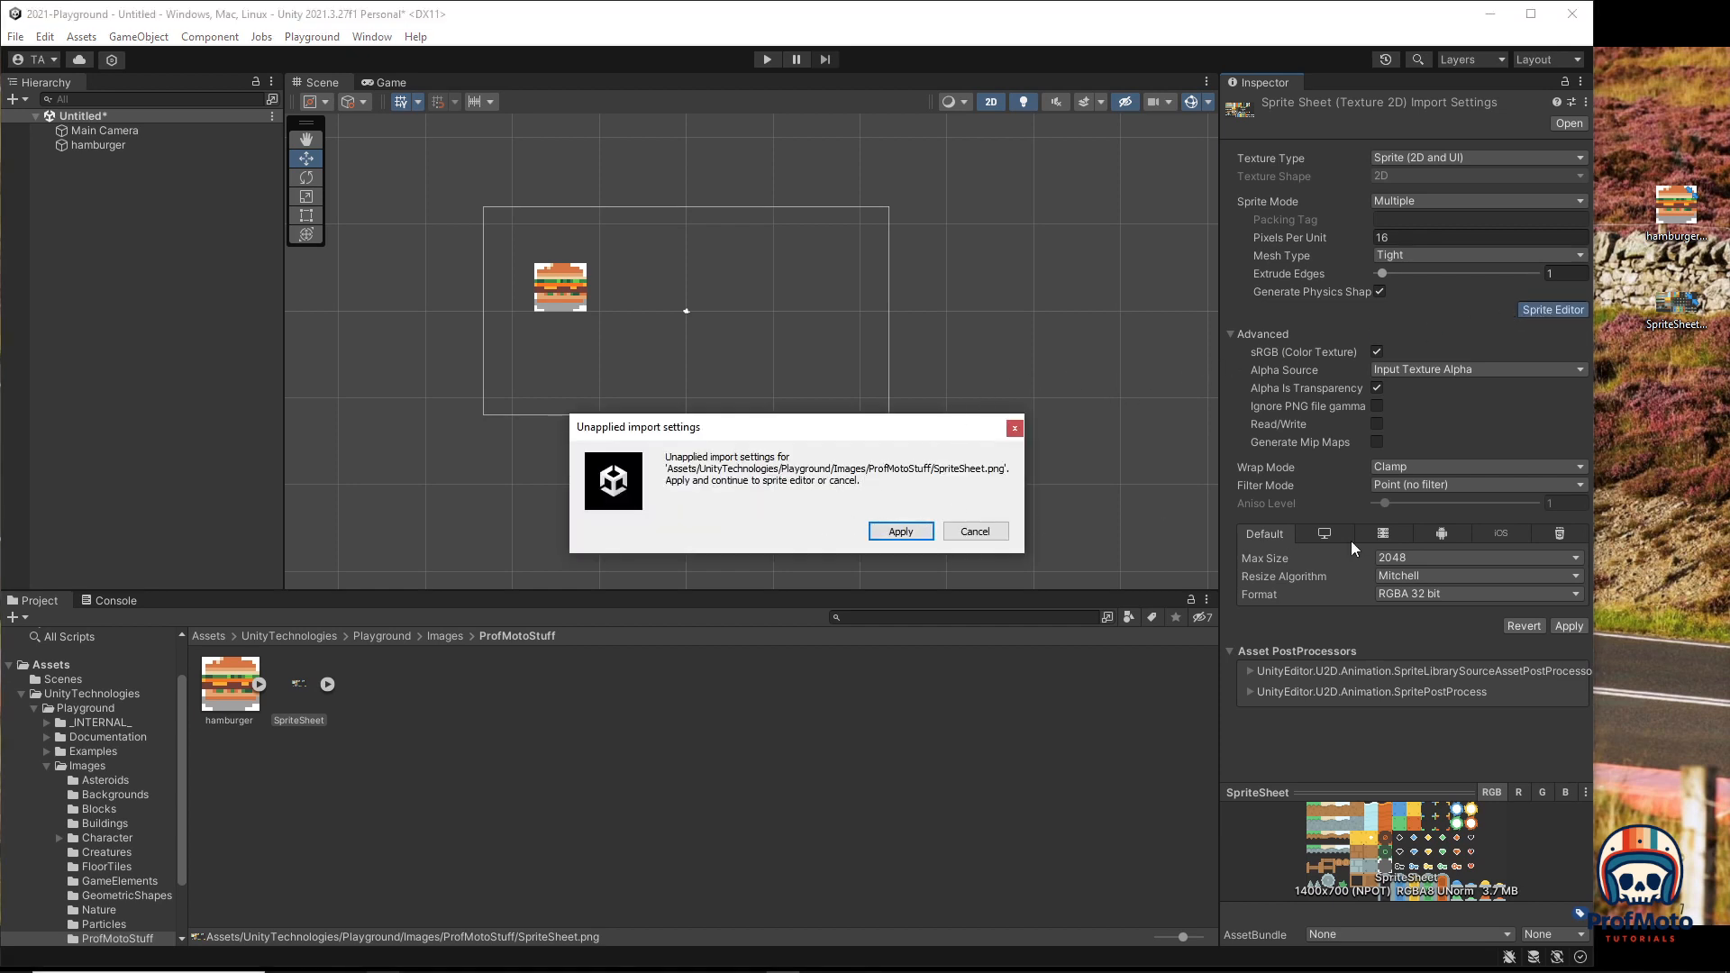
Step: Apply pending import settings, then slice Grid By Cell Count at 14 columns by 7 rows and apply
{"action": "left_click", "coordinate": [899, 531]}
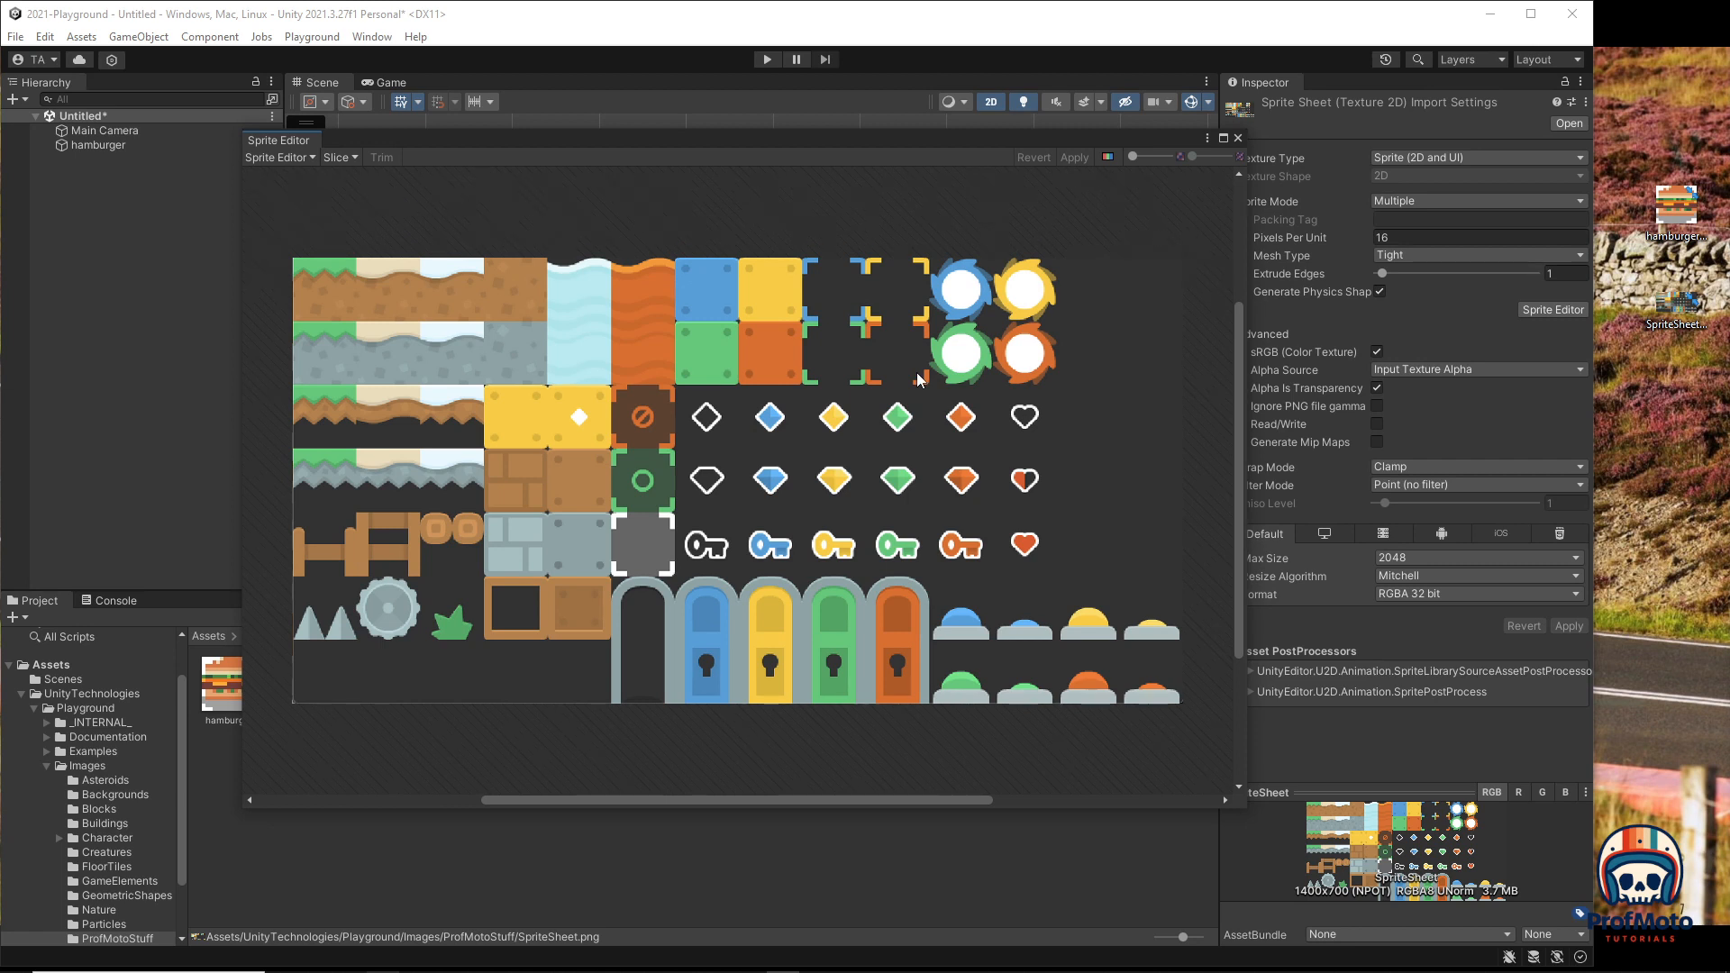
{"action": "left_click", "coordinate": [353, 159]}
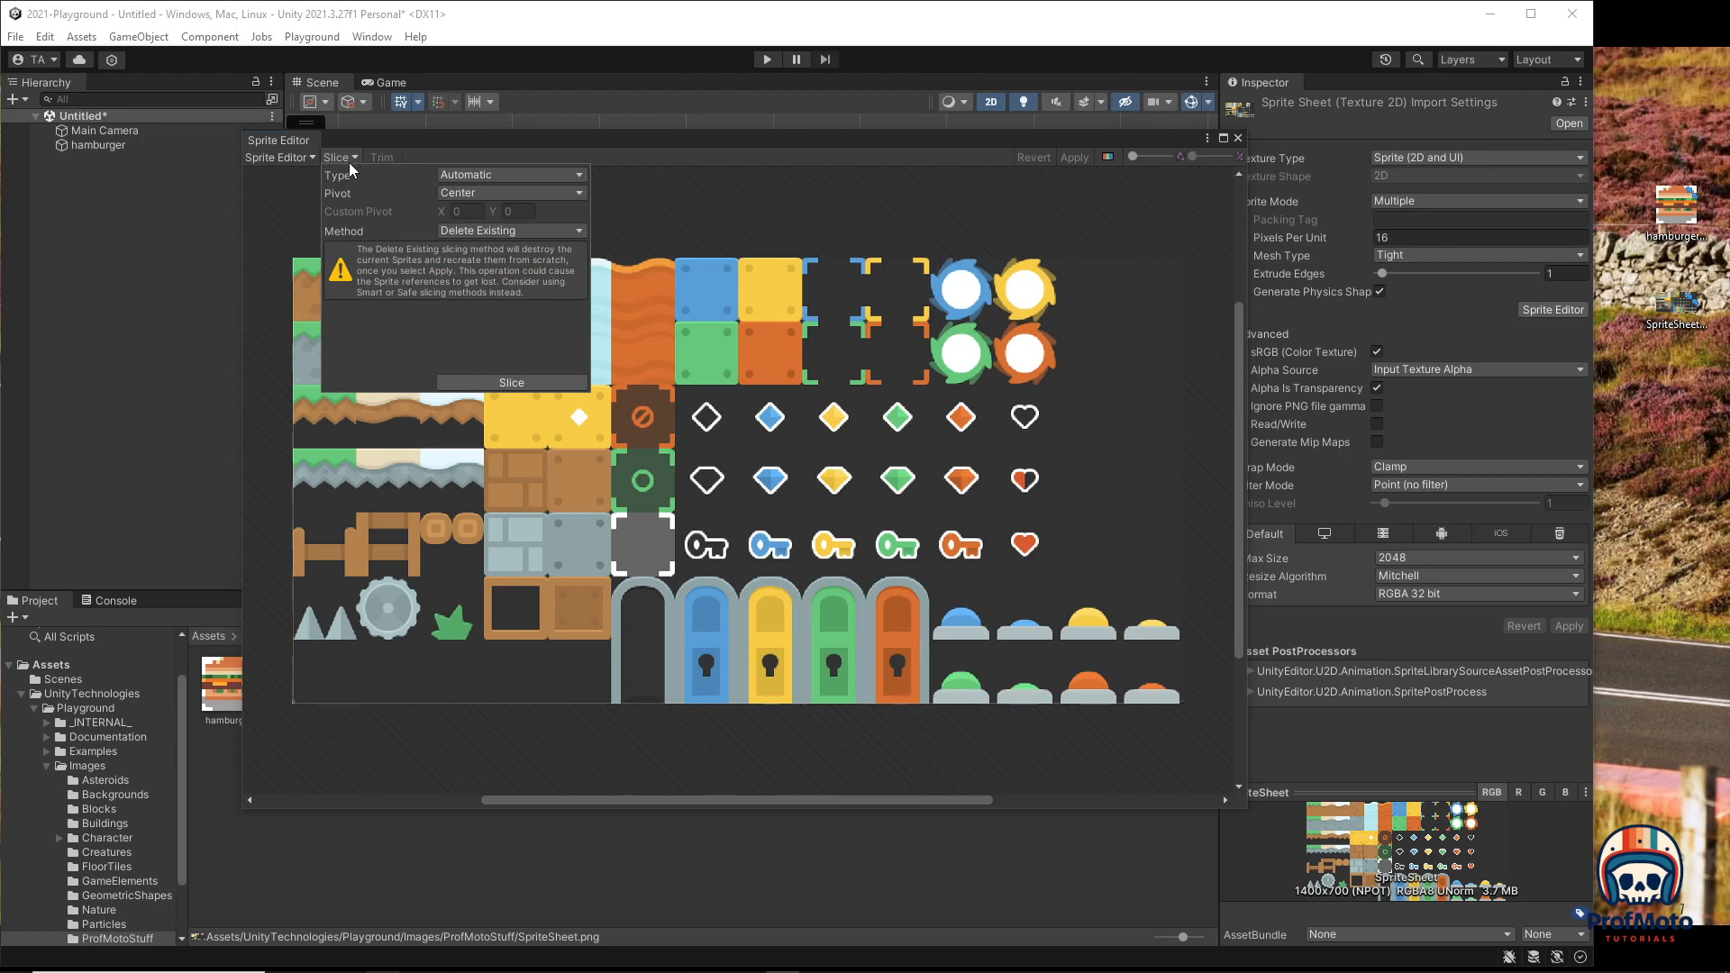
{"action": "left_click", "coordinate": [481, 174]}
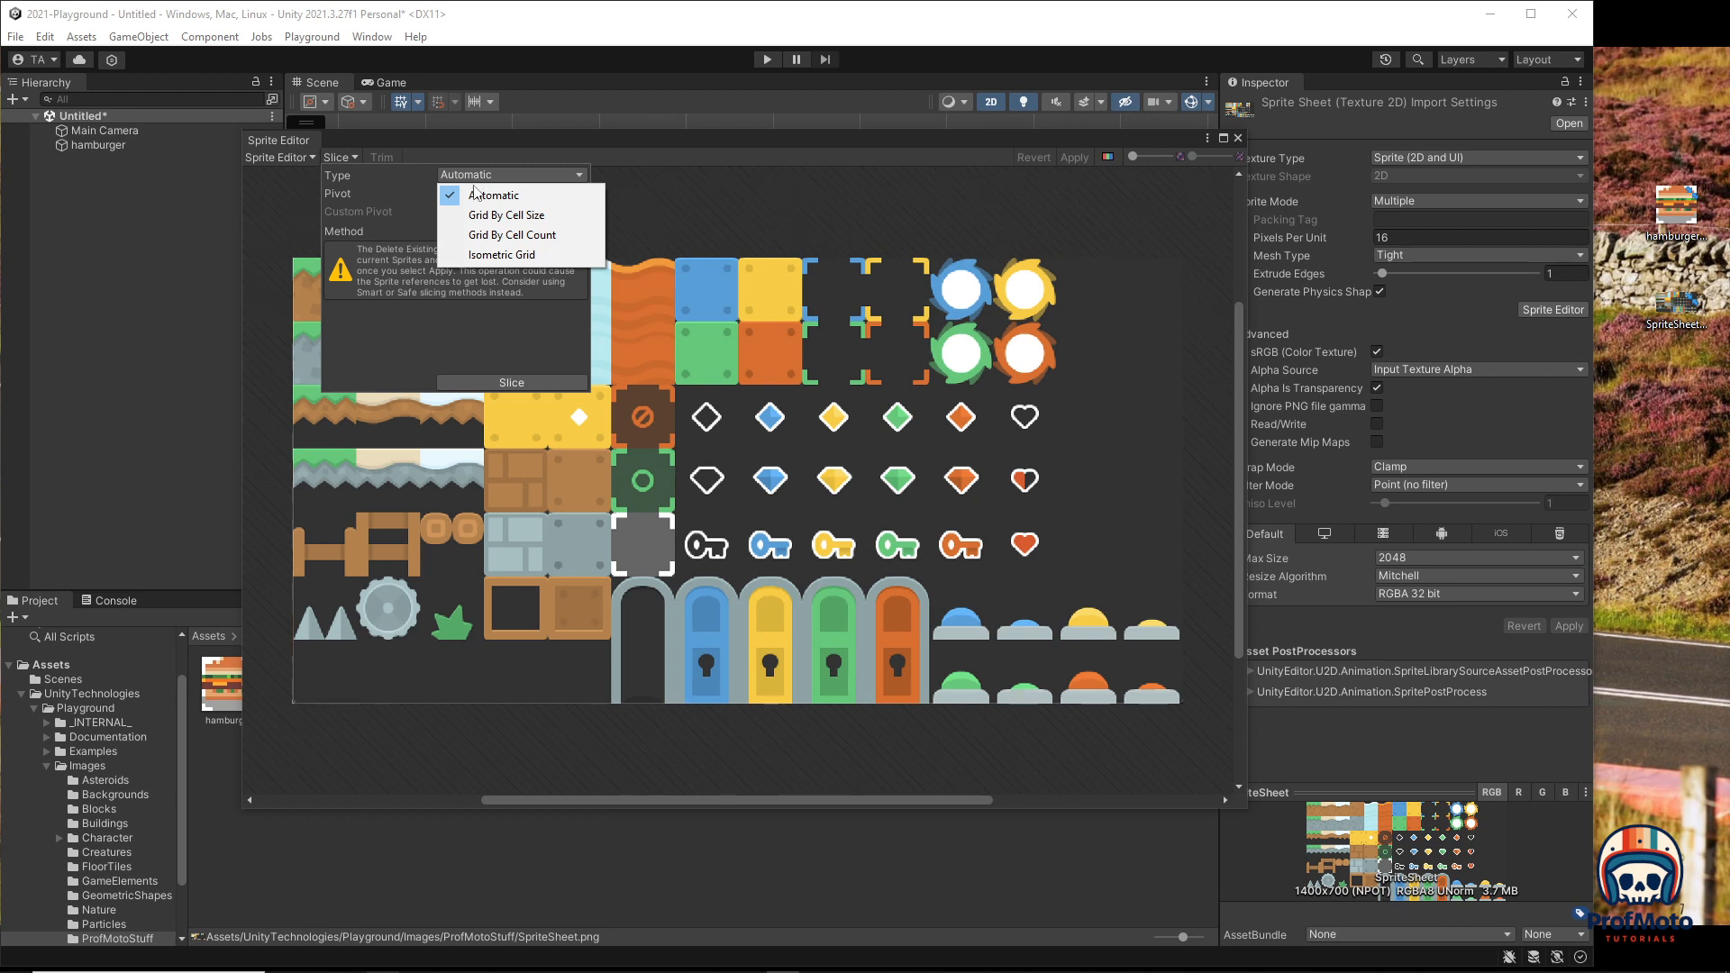
{"action": "left_click", "coordinate": [484, 236]}
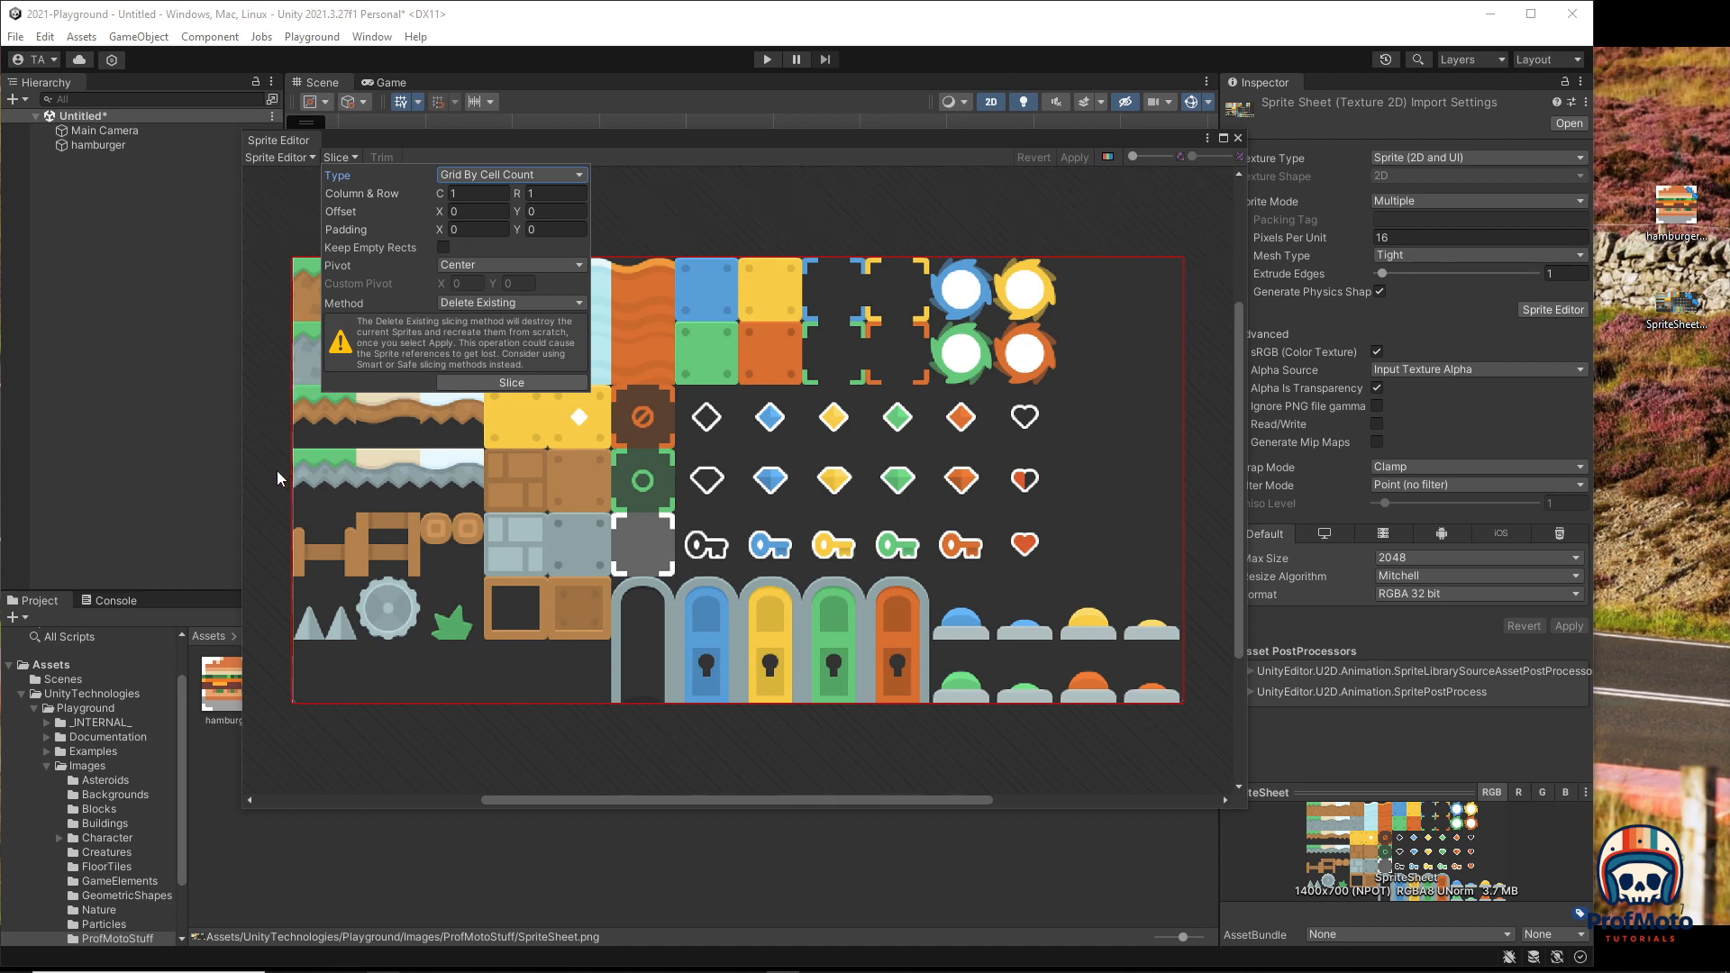
{"action": "left_click", "coordinate": [459, 194]}
{"action": "type", "text": "14"}
{"action": "key", "text": "Tab"}
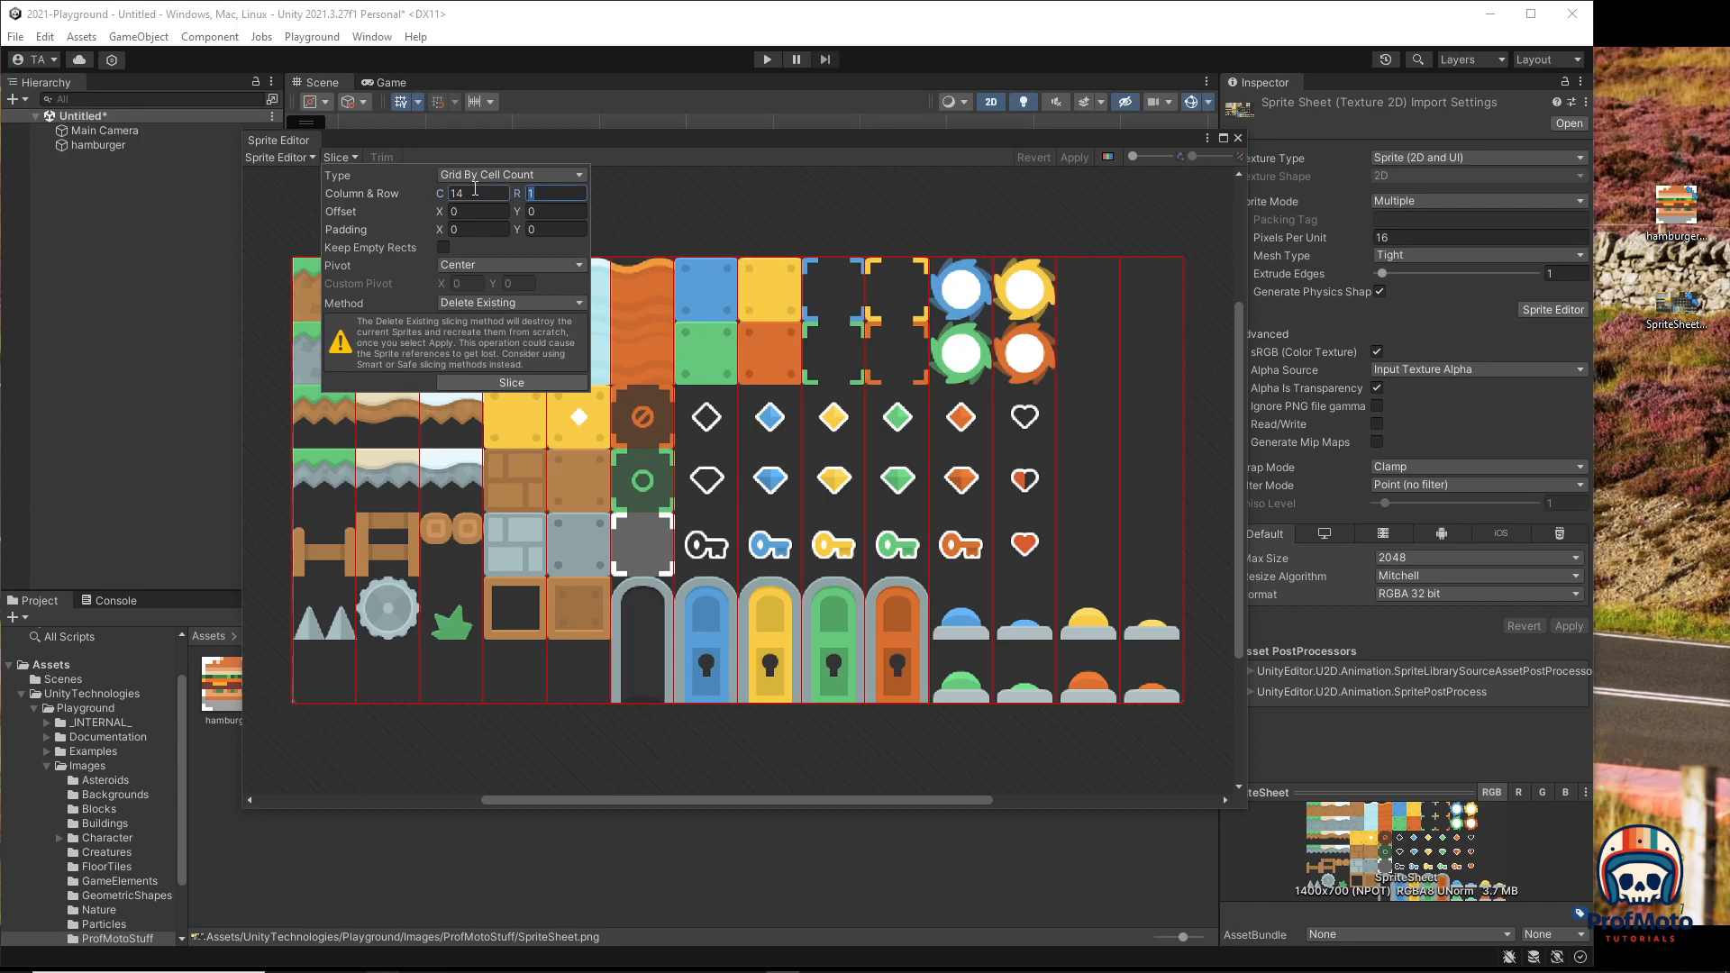
{"action": "type", "text": "7"}
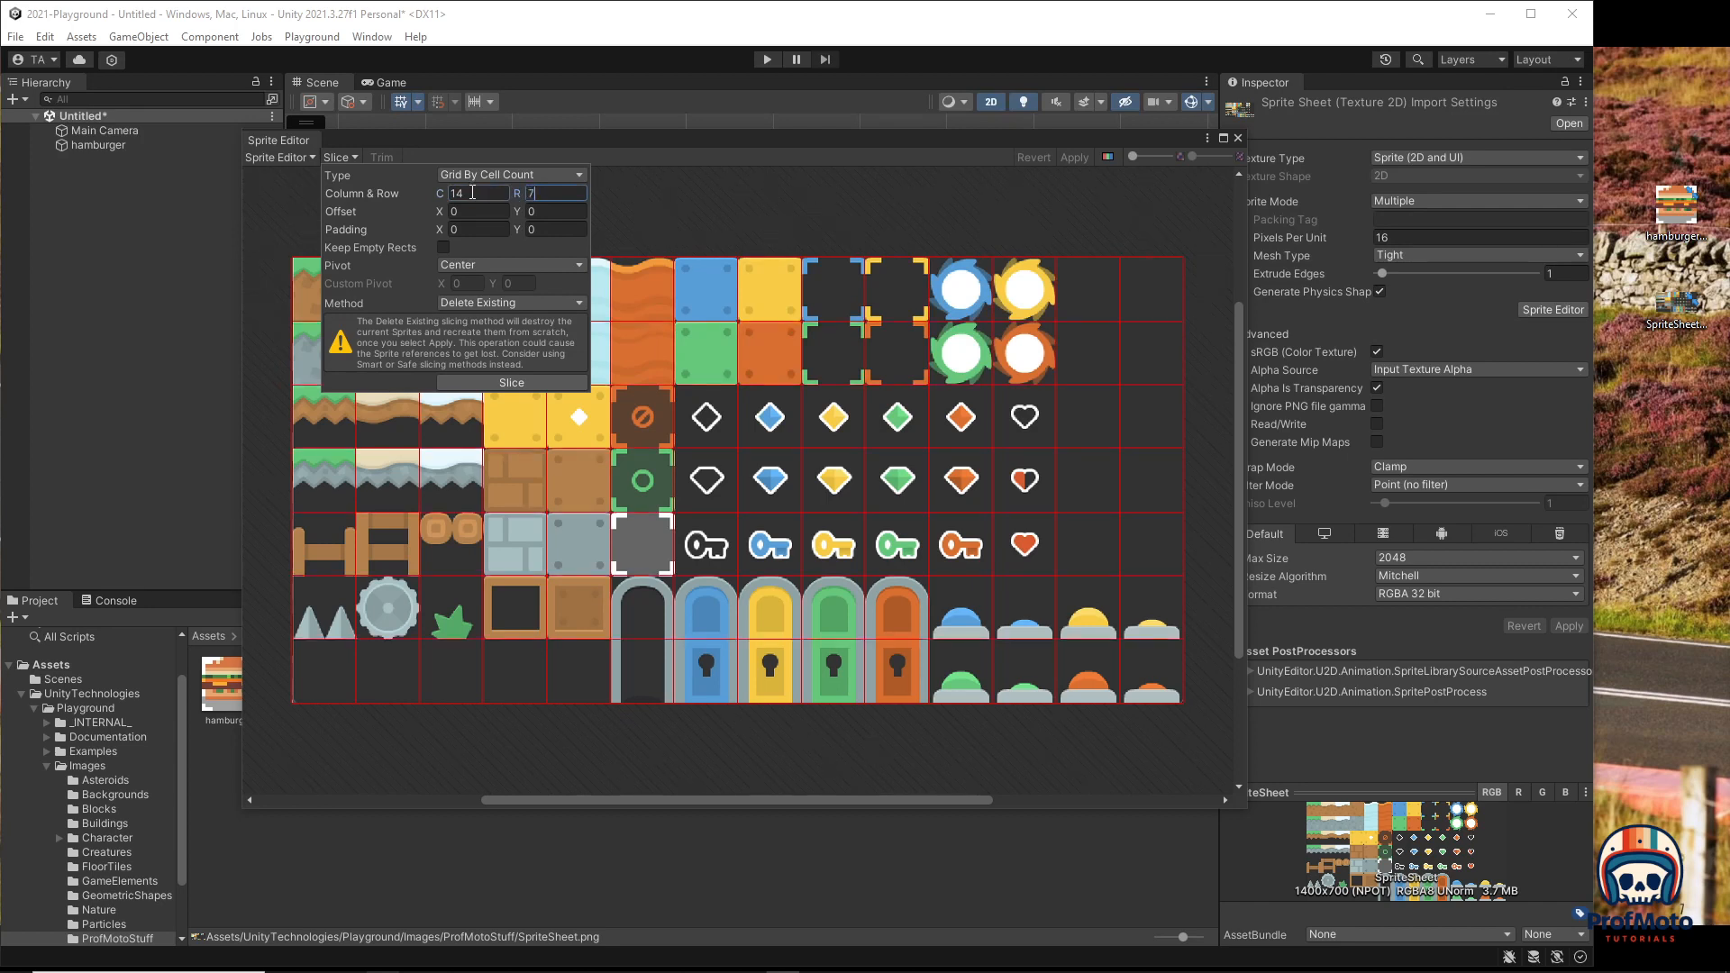
{"action": "left_click", "coordinate": [464, 385]}
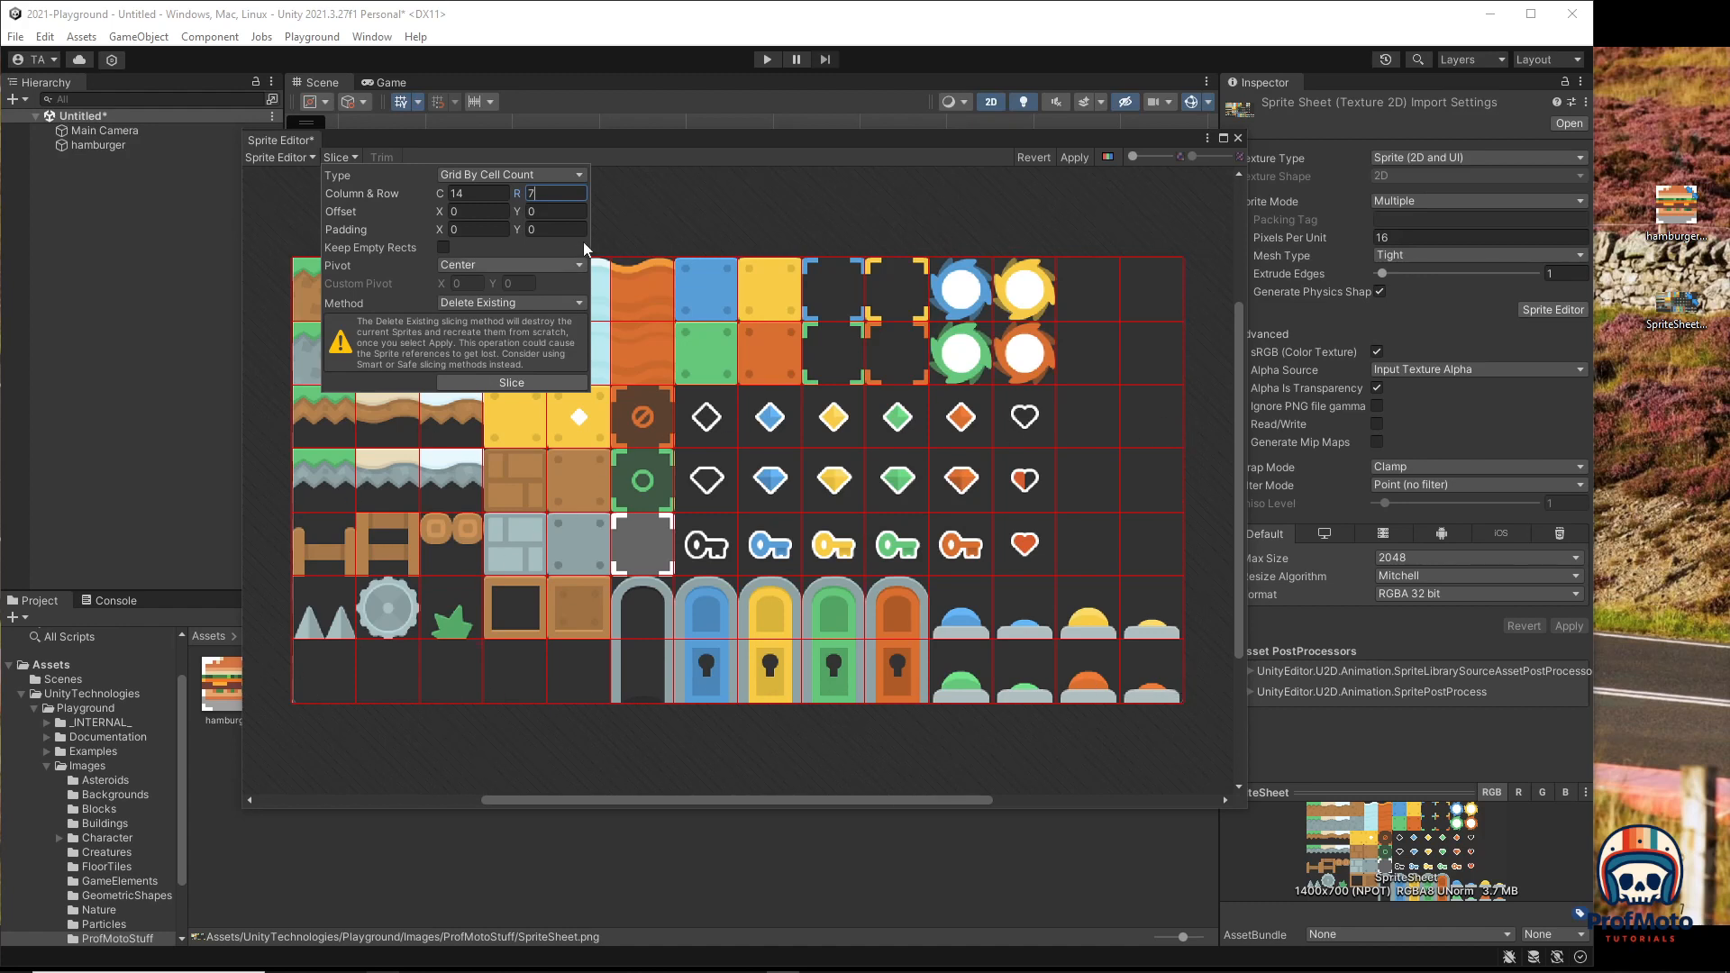
{"action": "left_click", "coordinate": [1074, 157]}
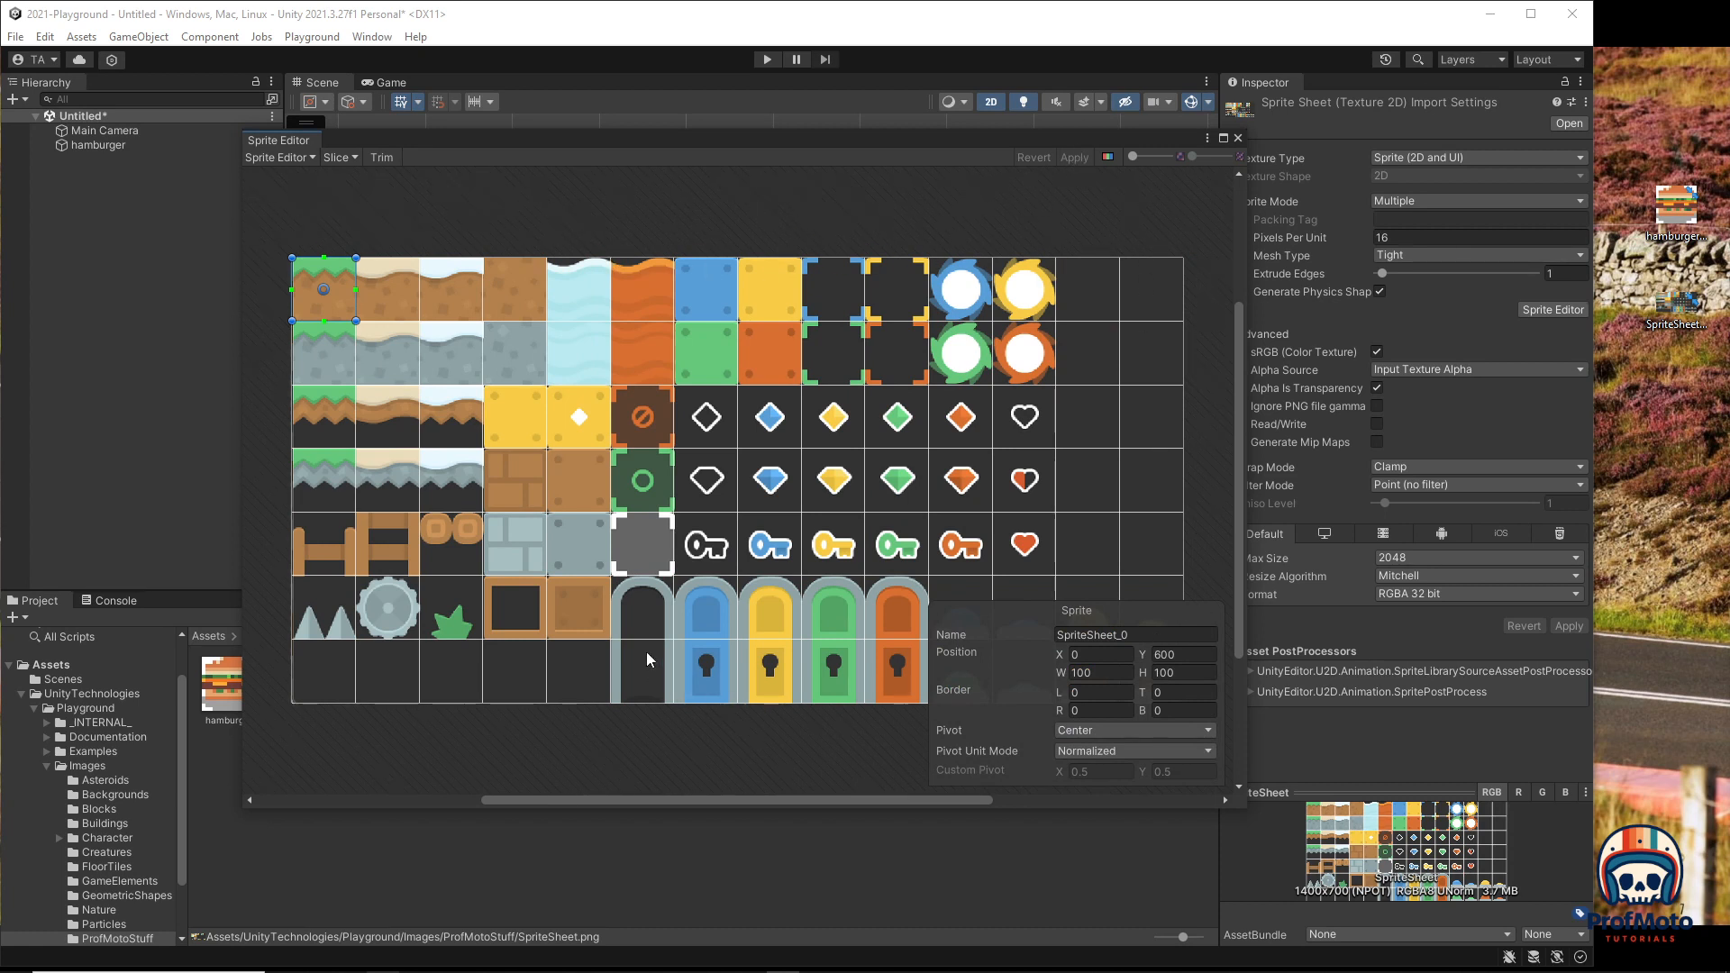
Step: Zoom in and out on the sliced tiles to inspect them, then close the Sprite Editor
{"action": "scroll", "coordinate": [338, 321], "scroll_direction": "up", "scroll_amount": 5}
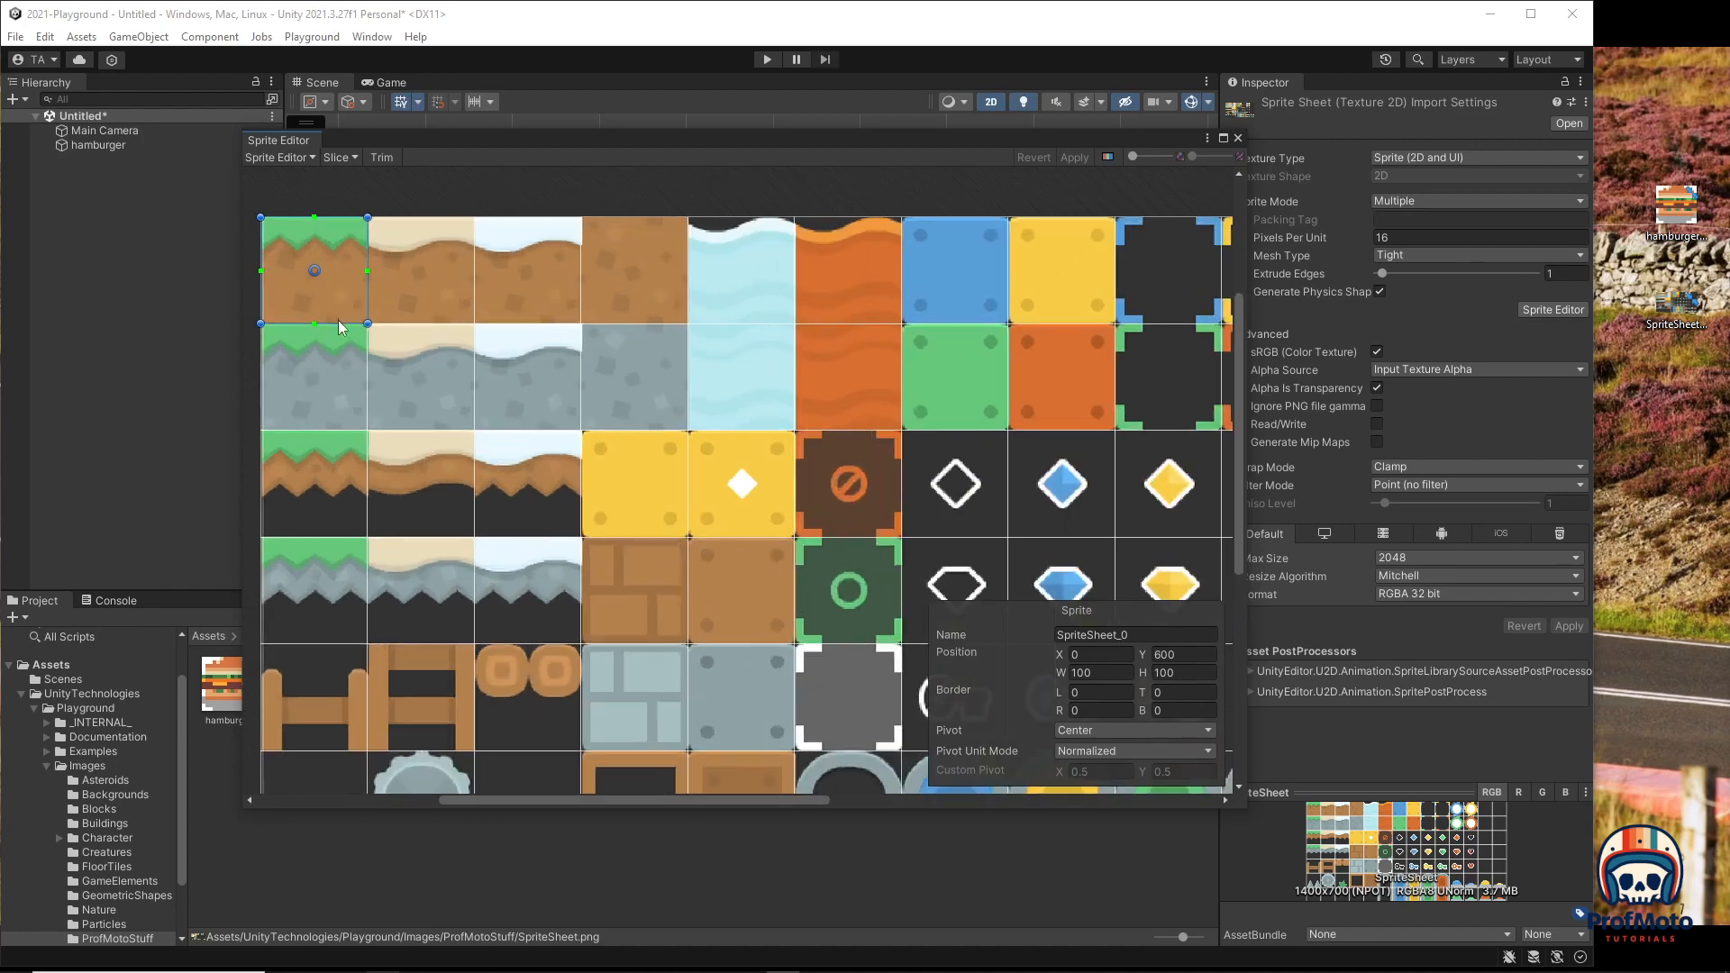
{"action": "scroll", "coordinate": [354, 326], "scroll_direction": "up", "scroll_amount": 1}
{"action": "scroll", "coordinate": [374, 385], "scroll_direction": "down", "scroll_amount": 2}
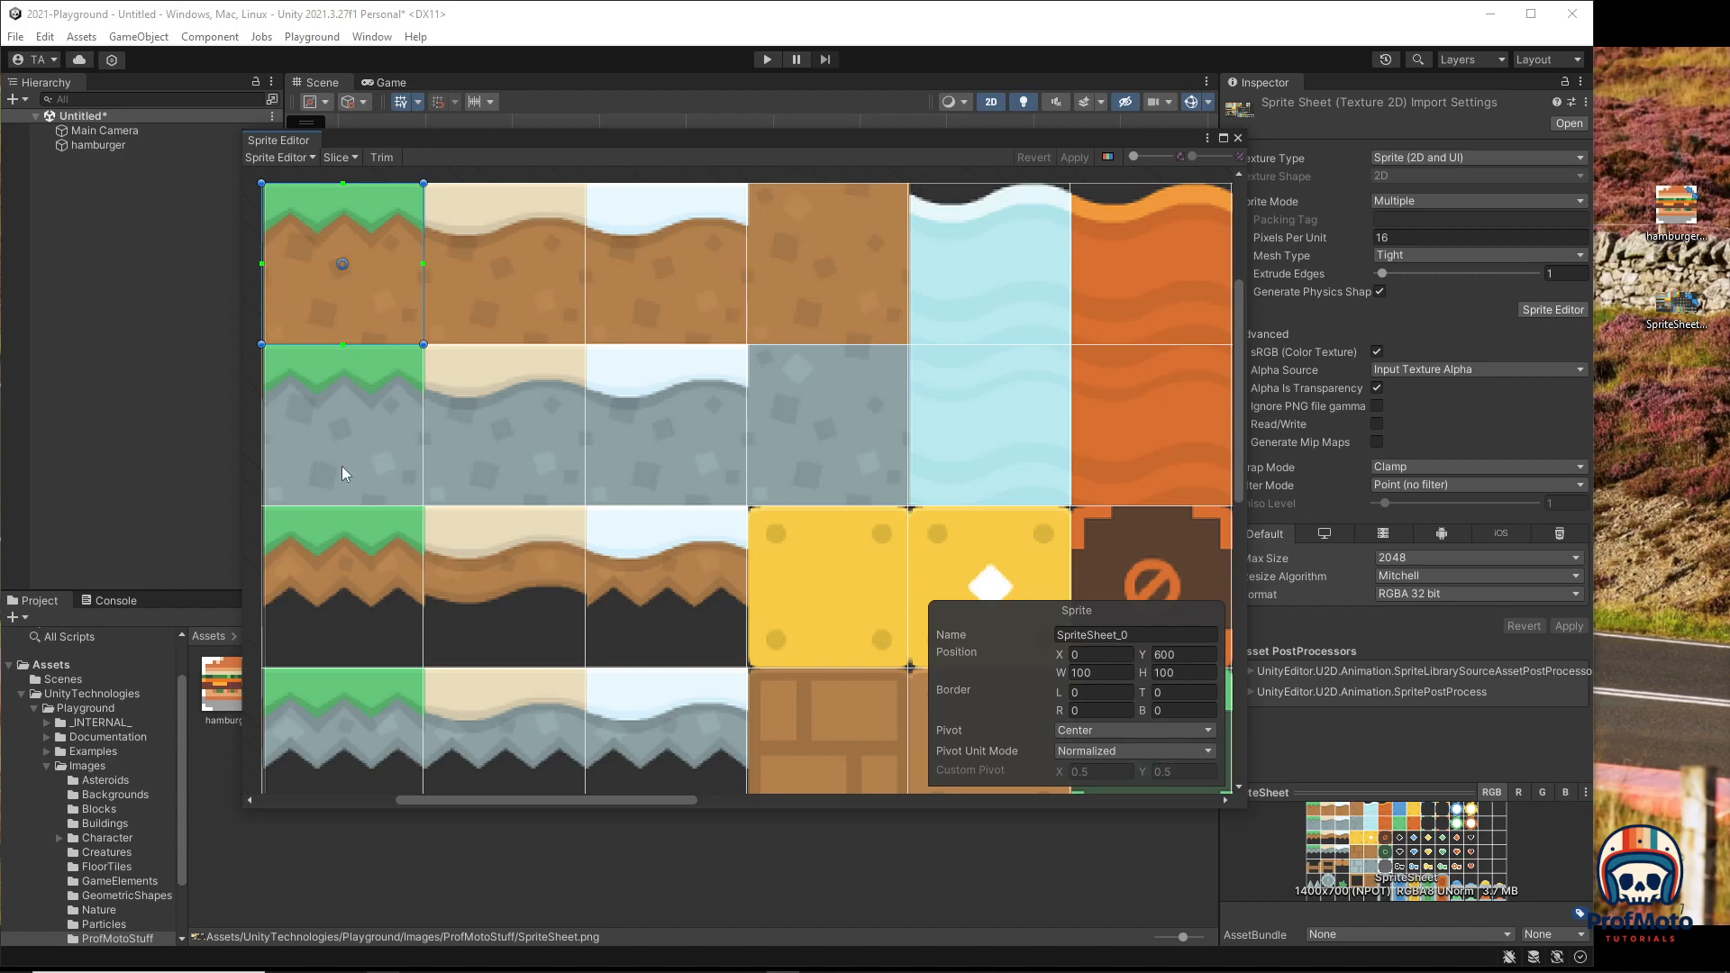
{"action": "scroll", "coordinate": [835, 549], "scroll_direction": "up", "scroll_amount": 8}
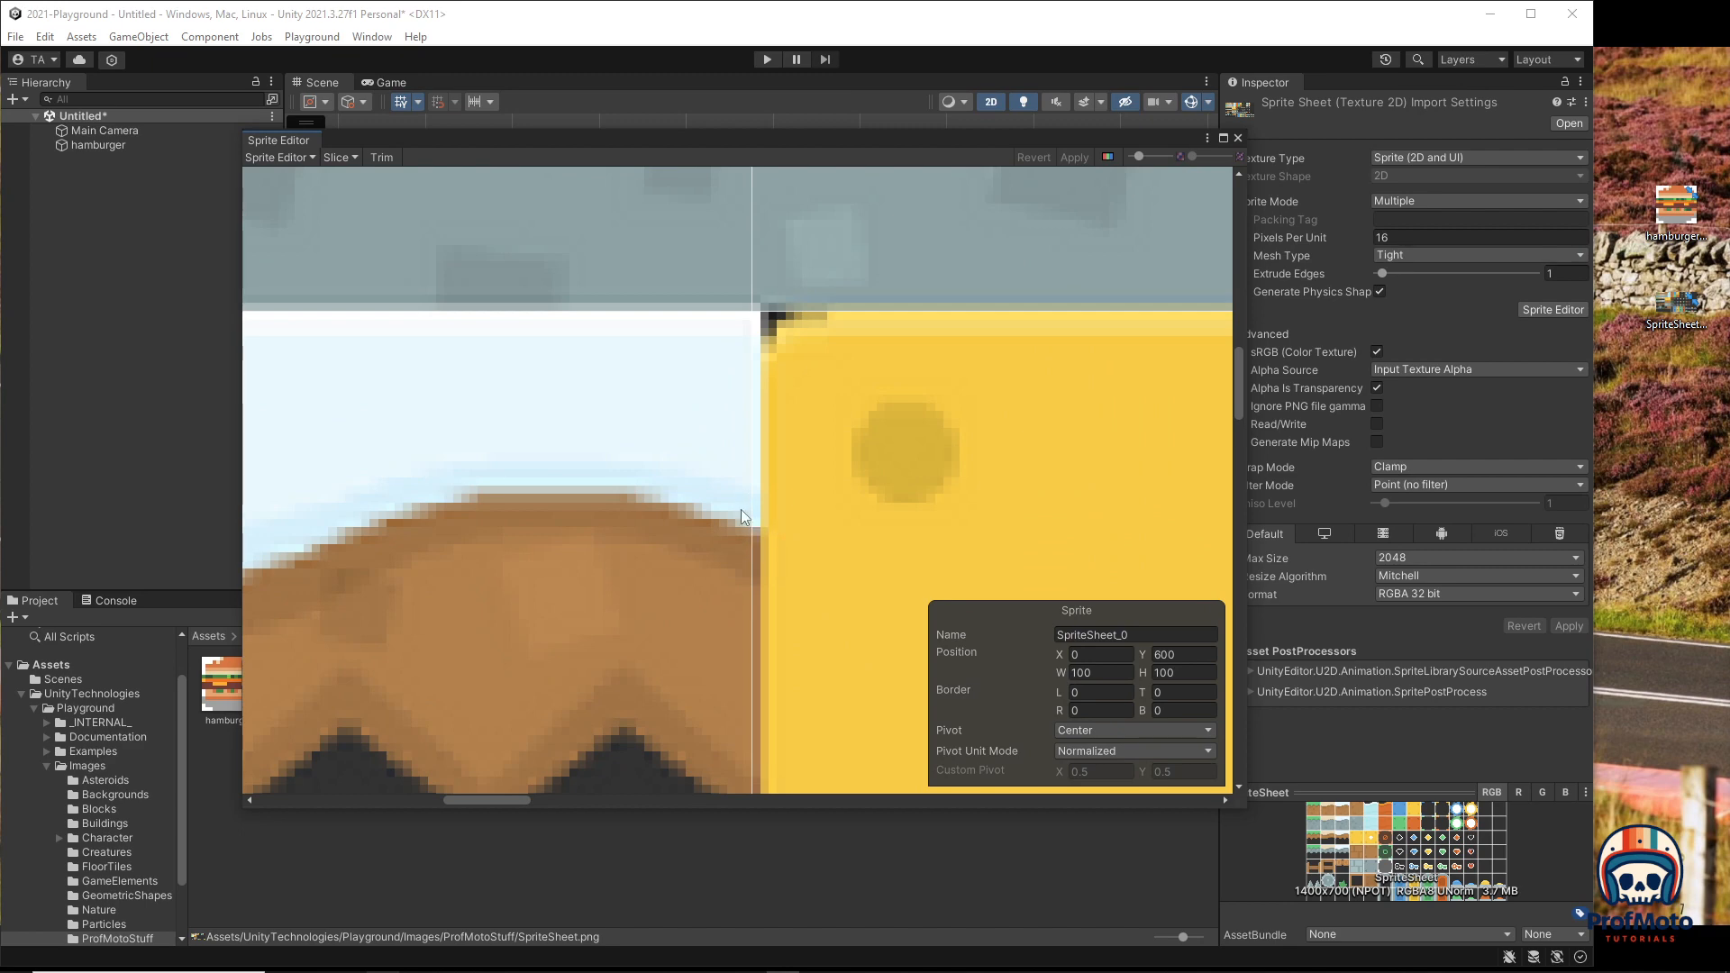
{"action": "scroll", "coordinate": [744, 484], "scroll_direction": "down", "scroll_amount": 10}
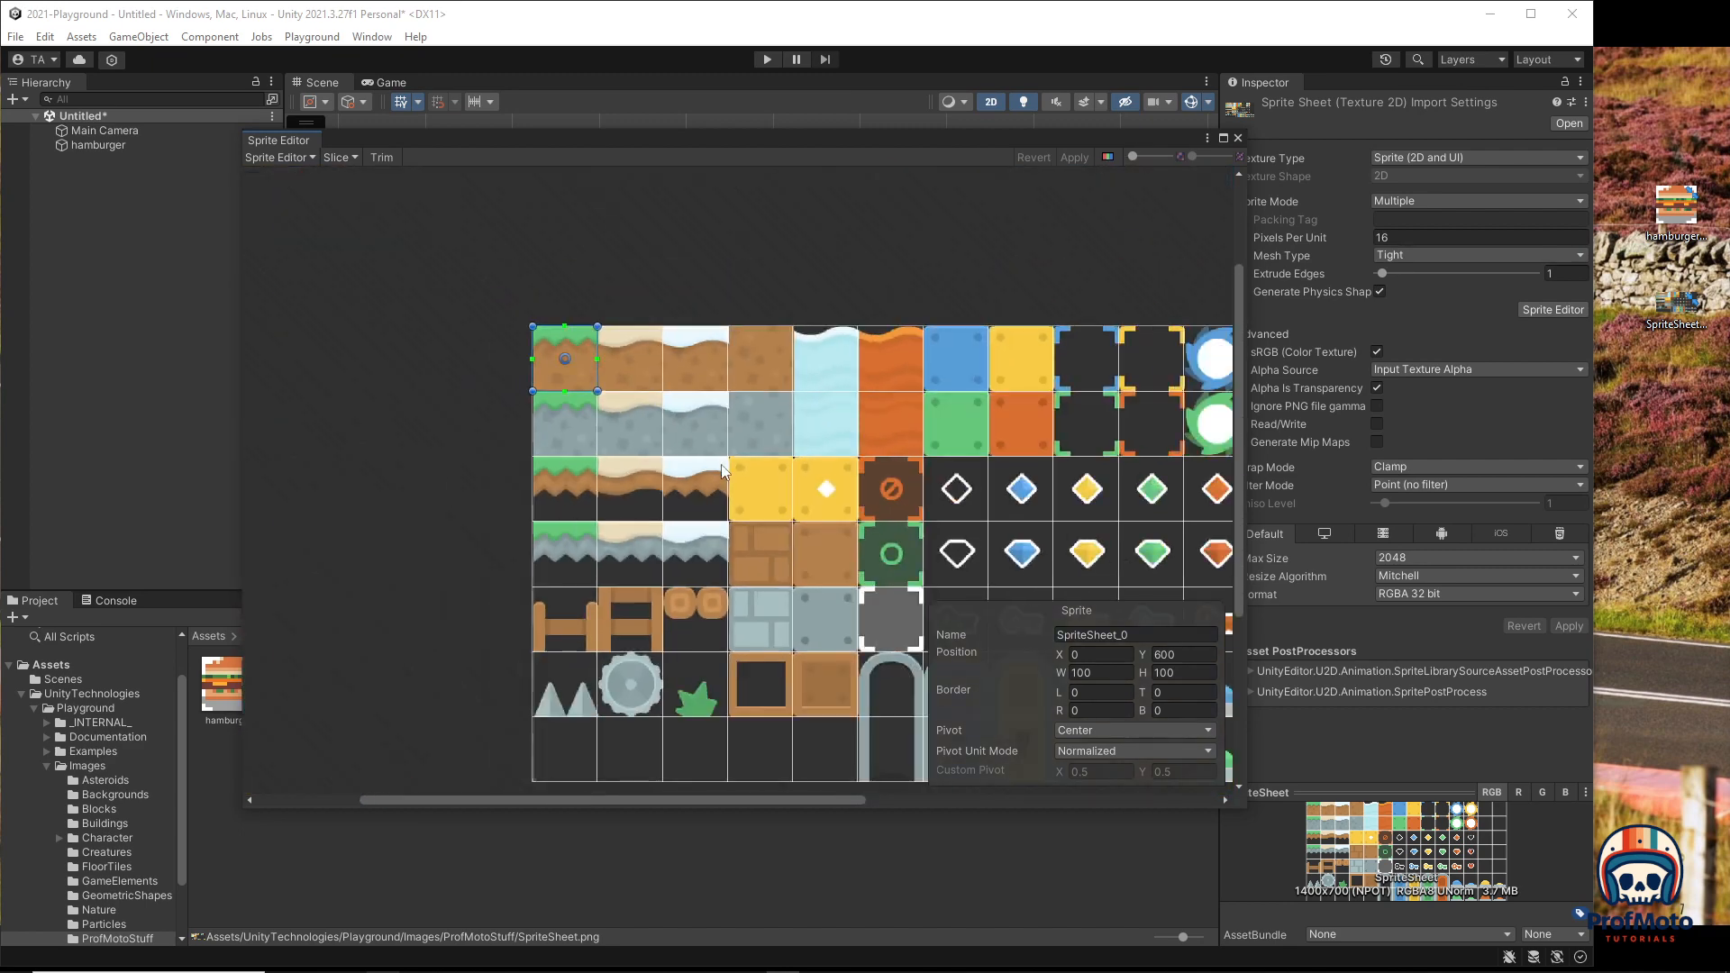
{"action": "scroll", "coordinate": [728, 445], "scroll_direction": "up", "scroll_amount": 3}
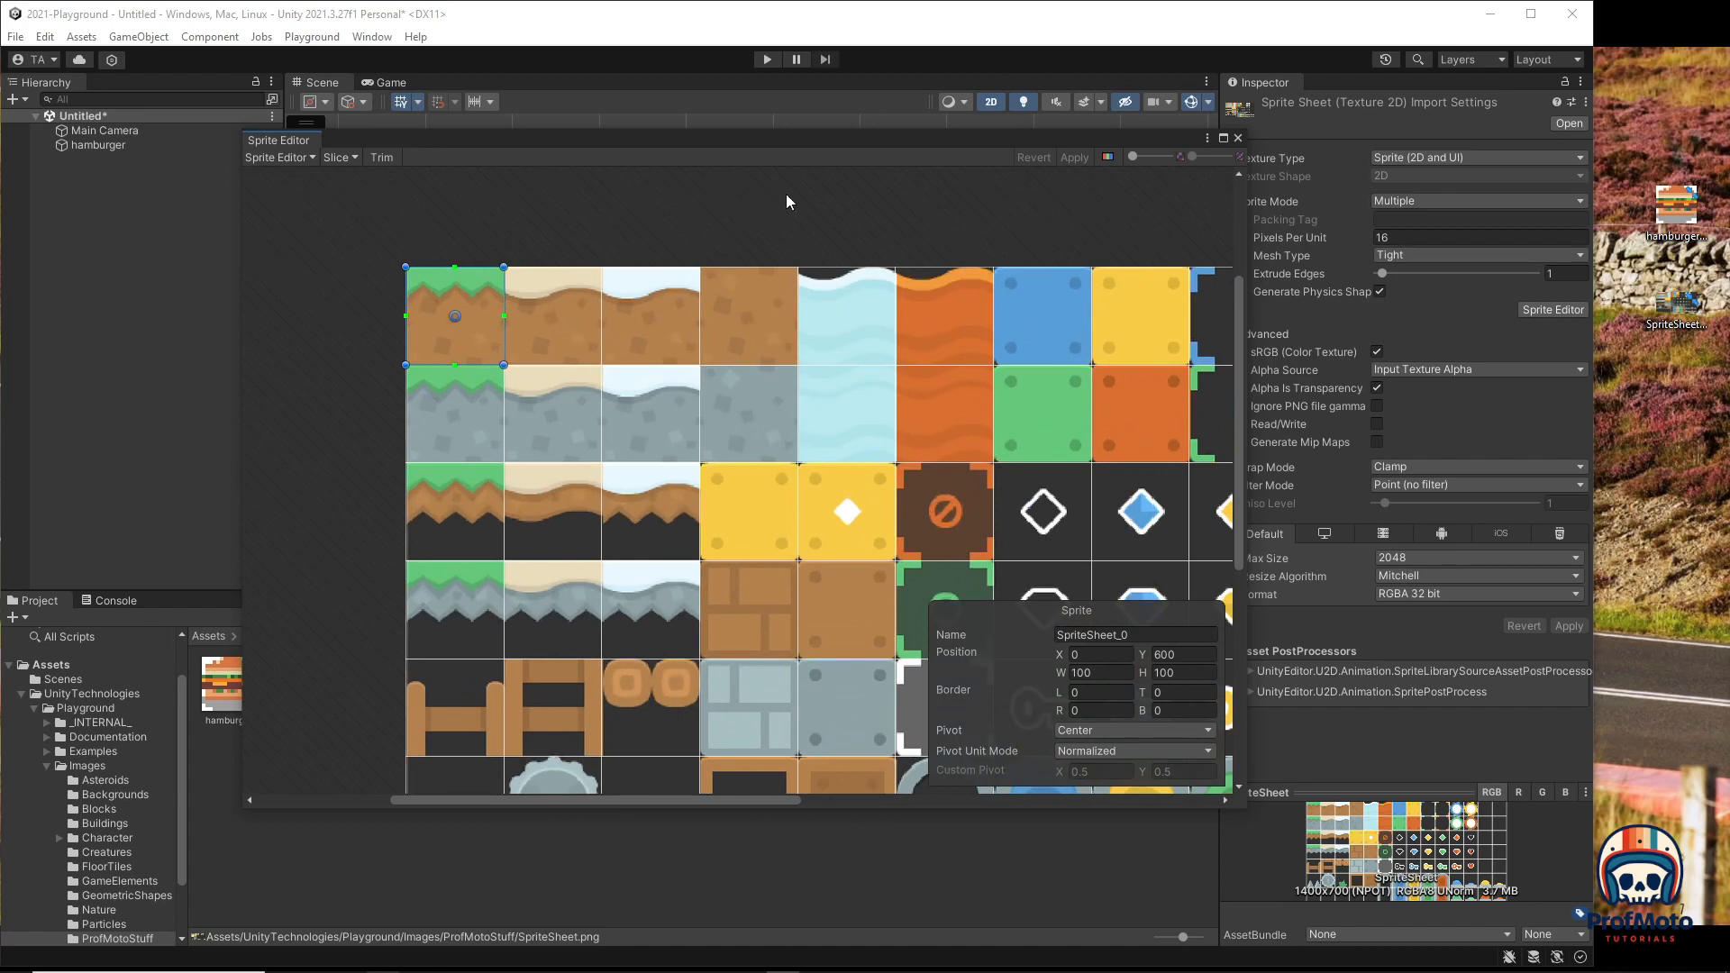
{"action": "left_click", "coordinate": [1237, 138]}
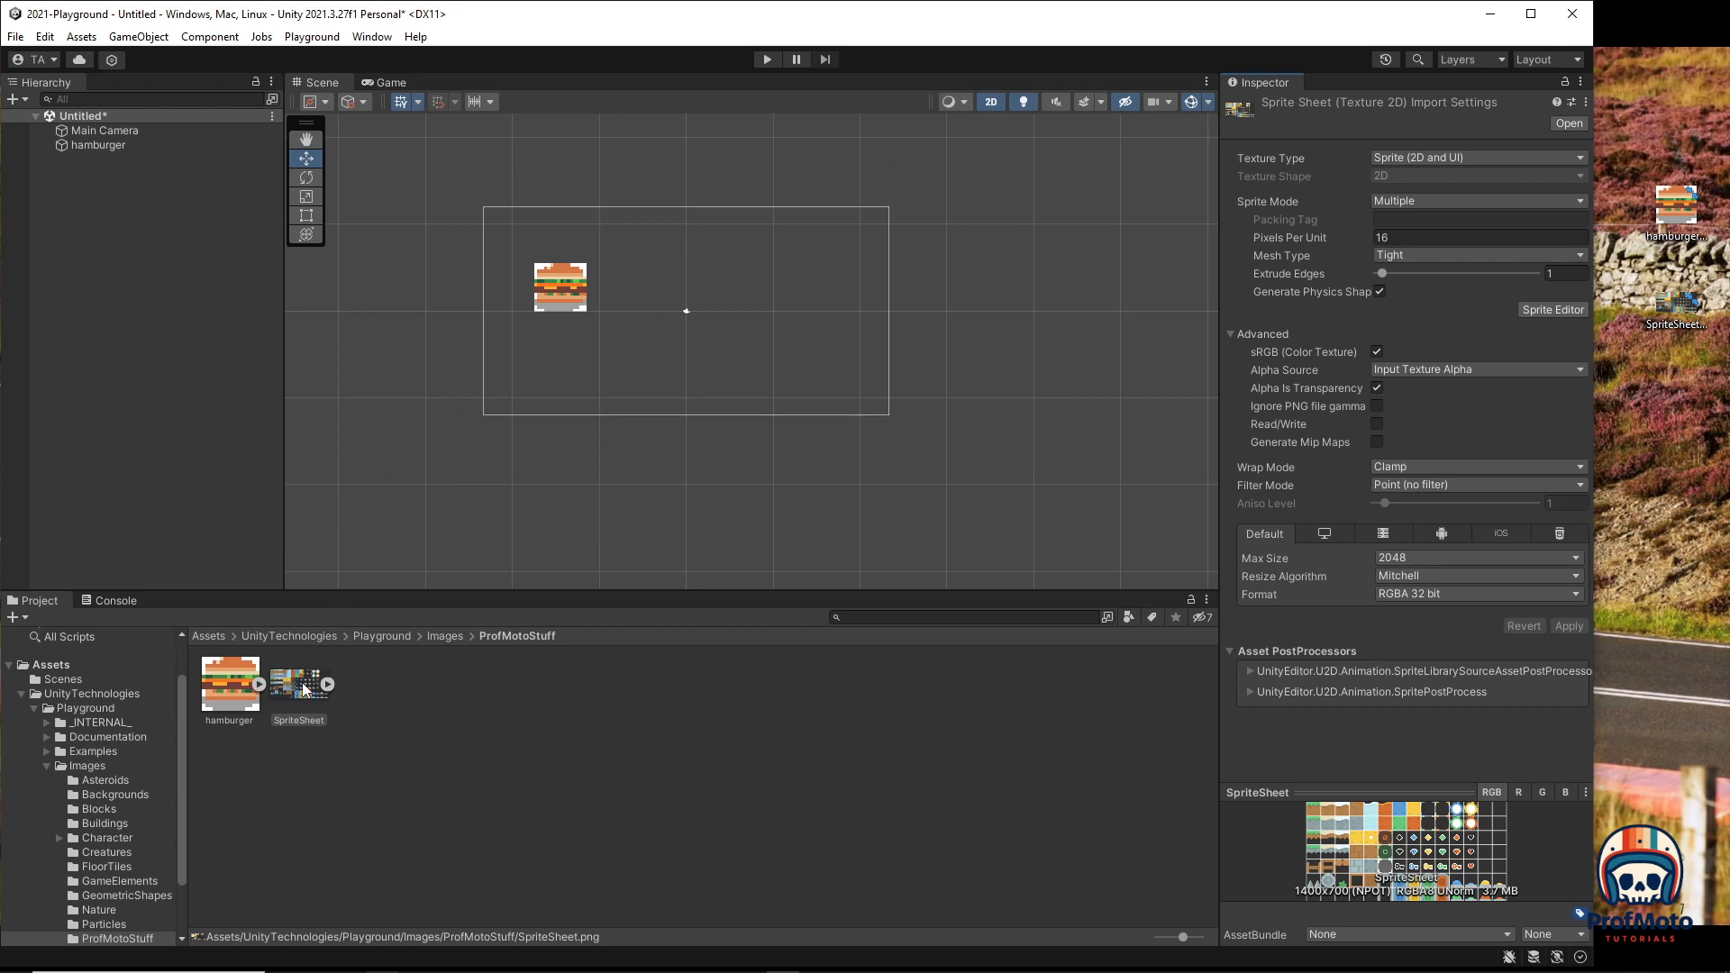
Step: Drop the grass tile below-right of the hamburger and save its animation as SpriteSheet.anim
{"action": "left_click_drag", "start_coordinate": [305, 688], "coordinate": [389, 516]}
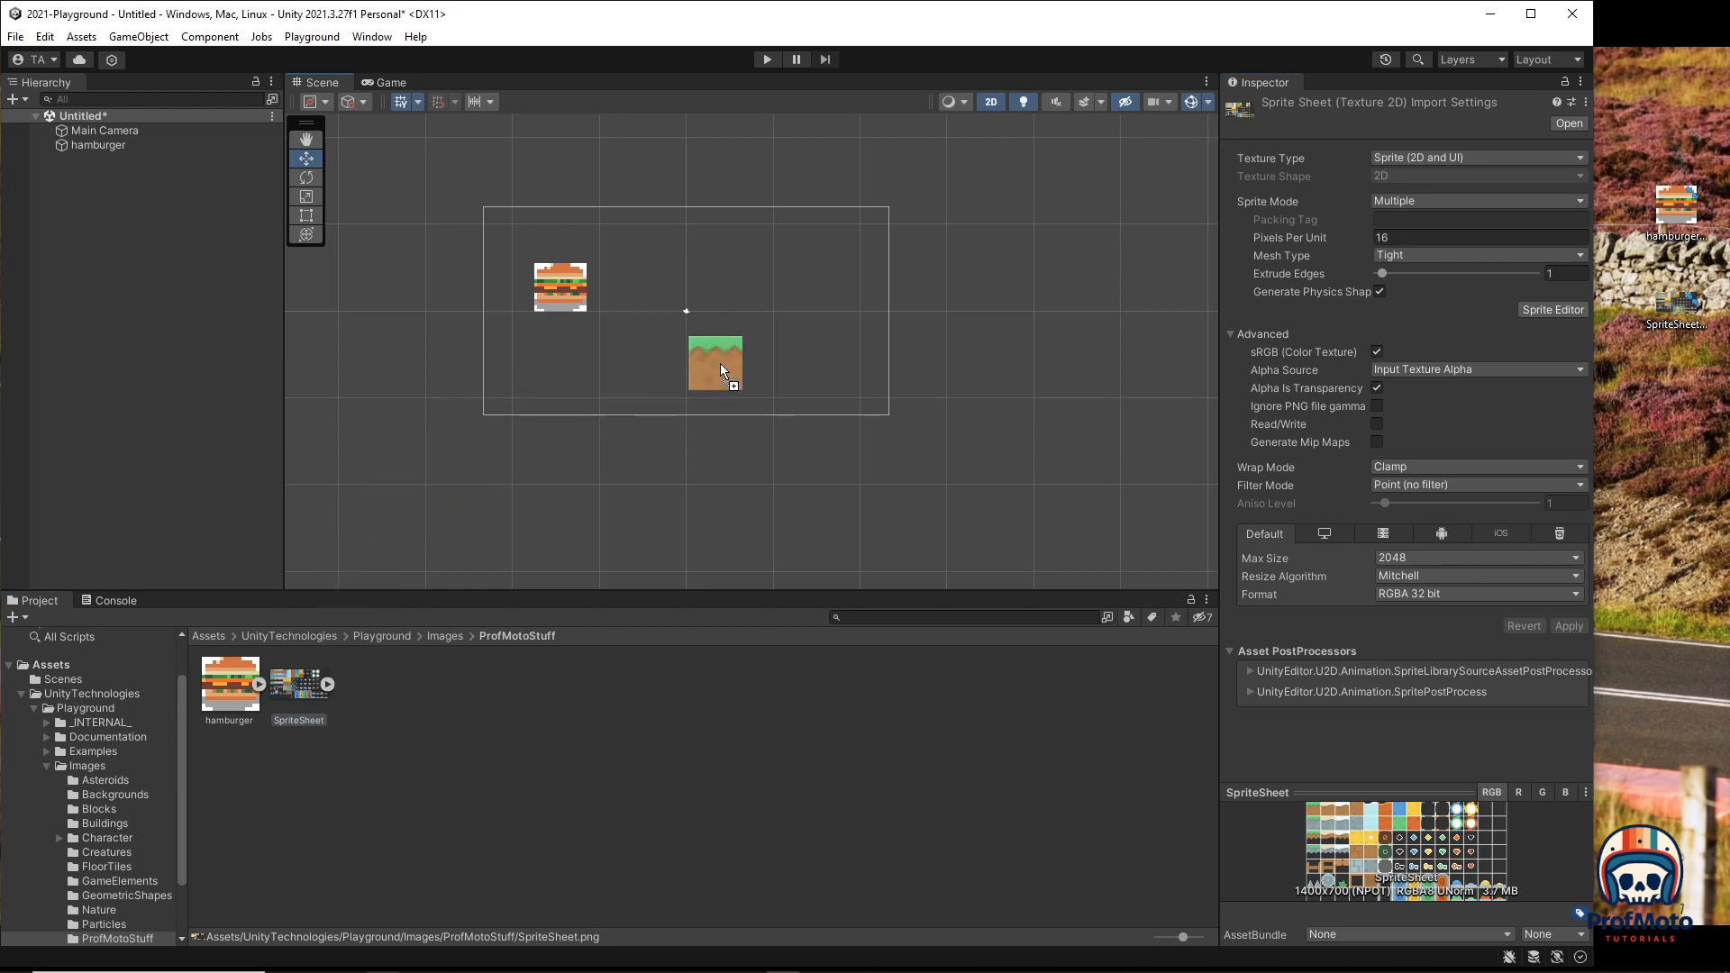
{"action": "left_click_drag", "start_coordinate": [770, 355], "coordinate": [770, 355]}
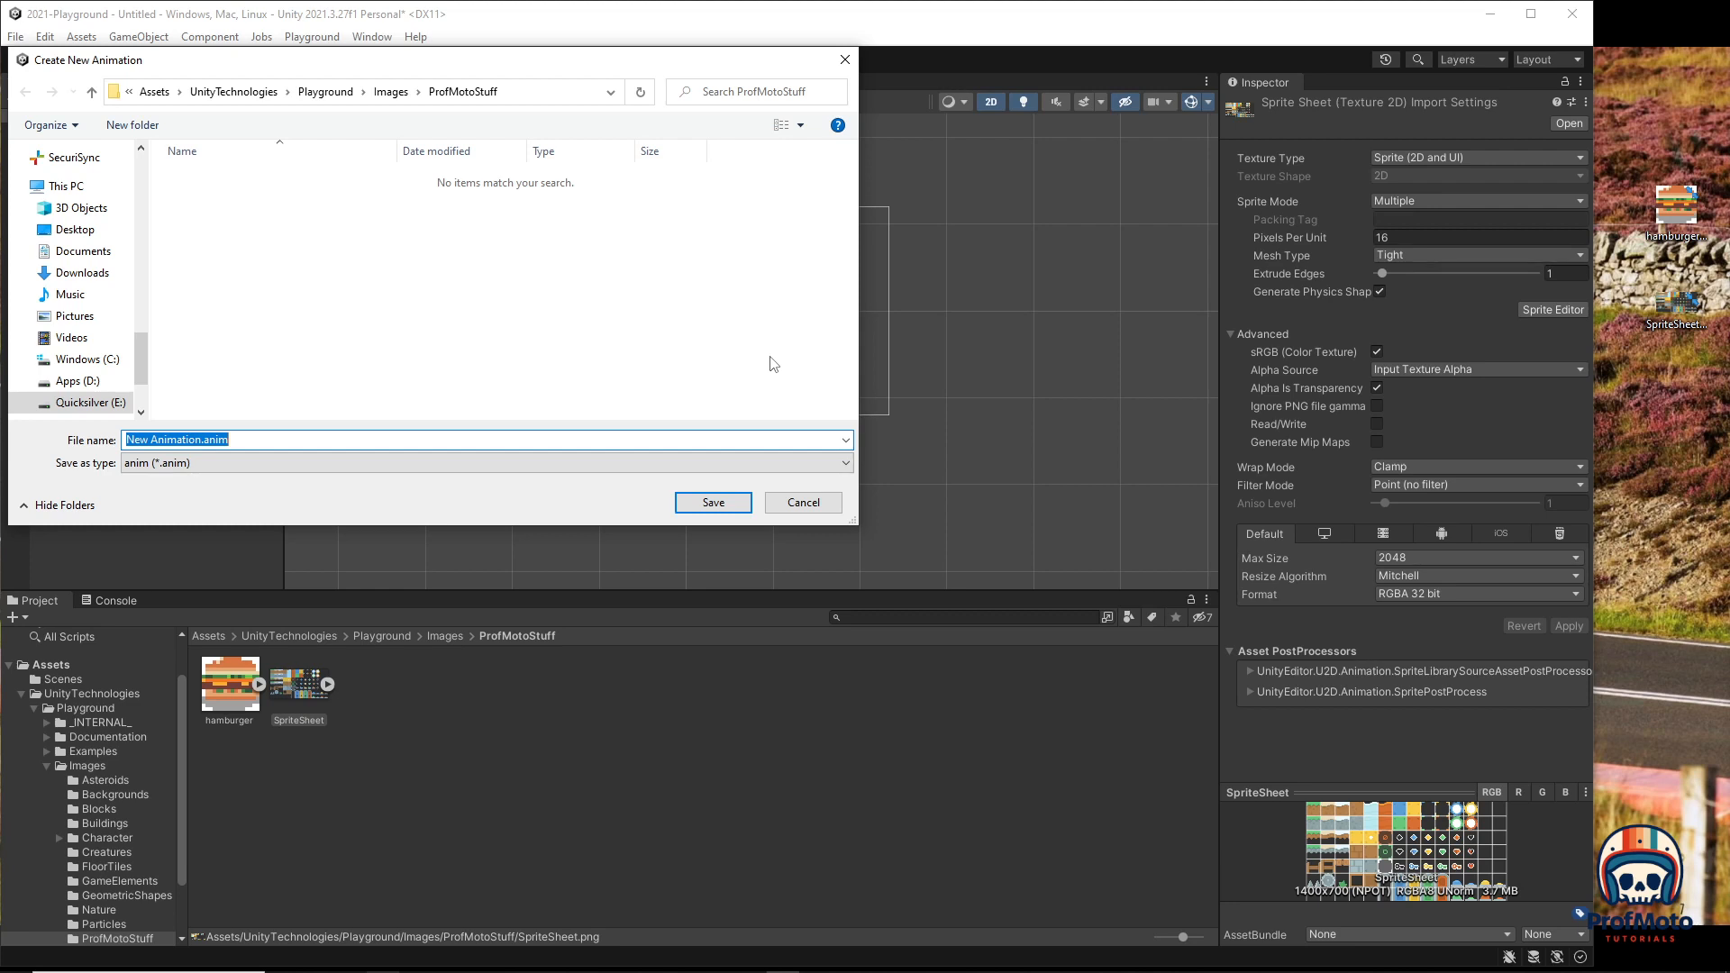
{"action": "left_click", "coordinate": [199, 439]}
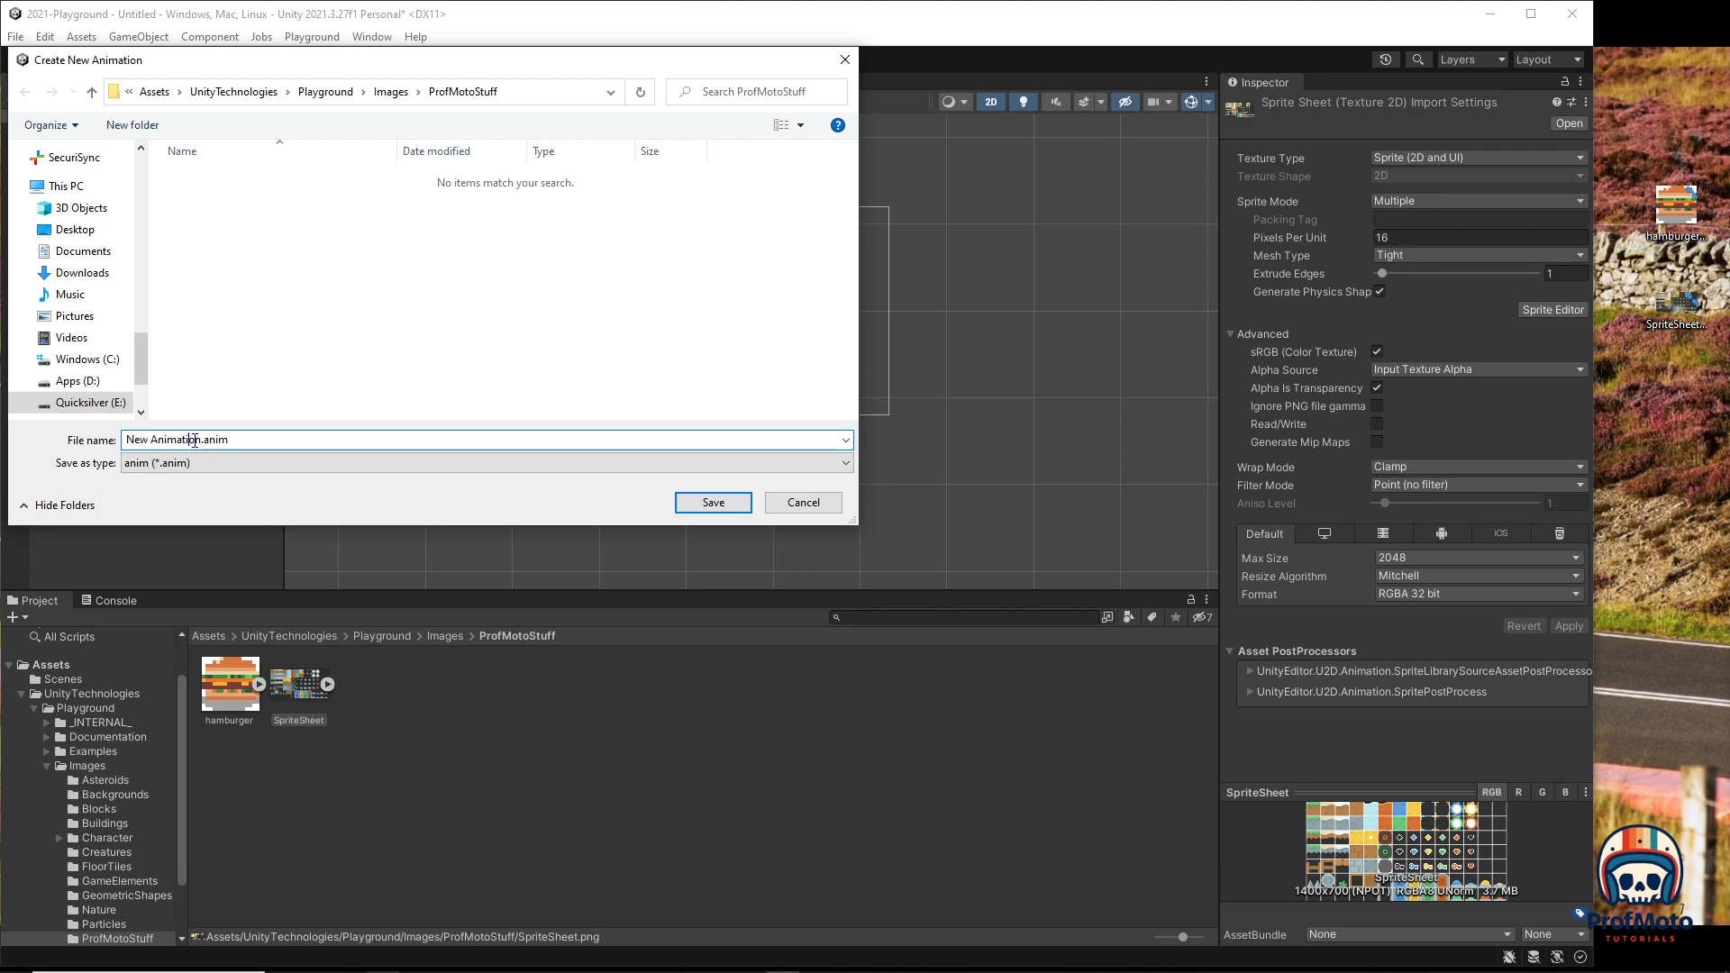
{"action": "left_click_drag", "start_coordinate": [200, 438], "coordinate": [123, 440]}
{"action": "key", "text": "BackSpace"}
{"action": "type", "text": "SpriteSheet"}
{"action": "left_click", "coordinate": [716, 501]}
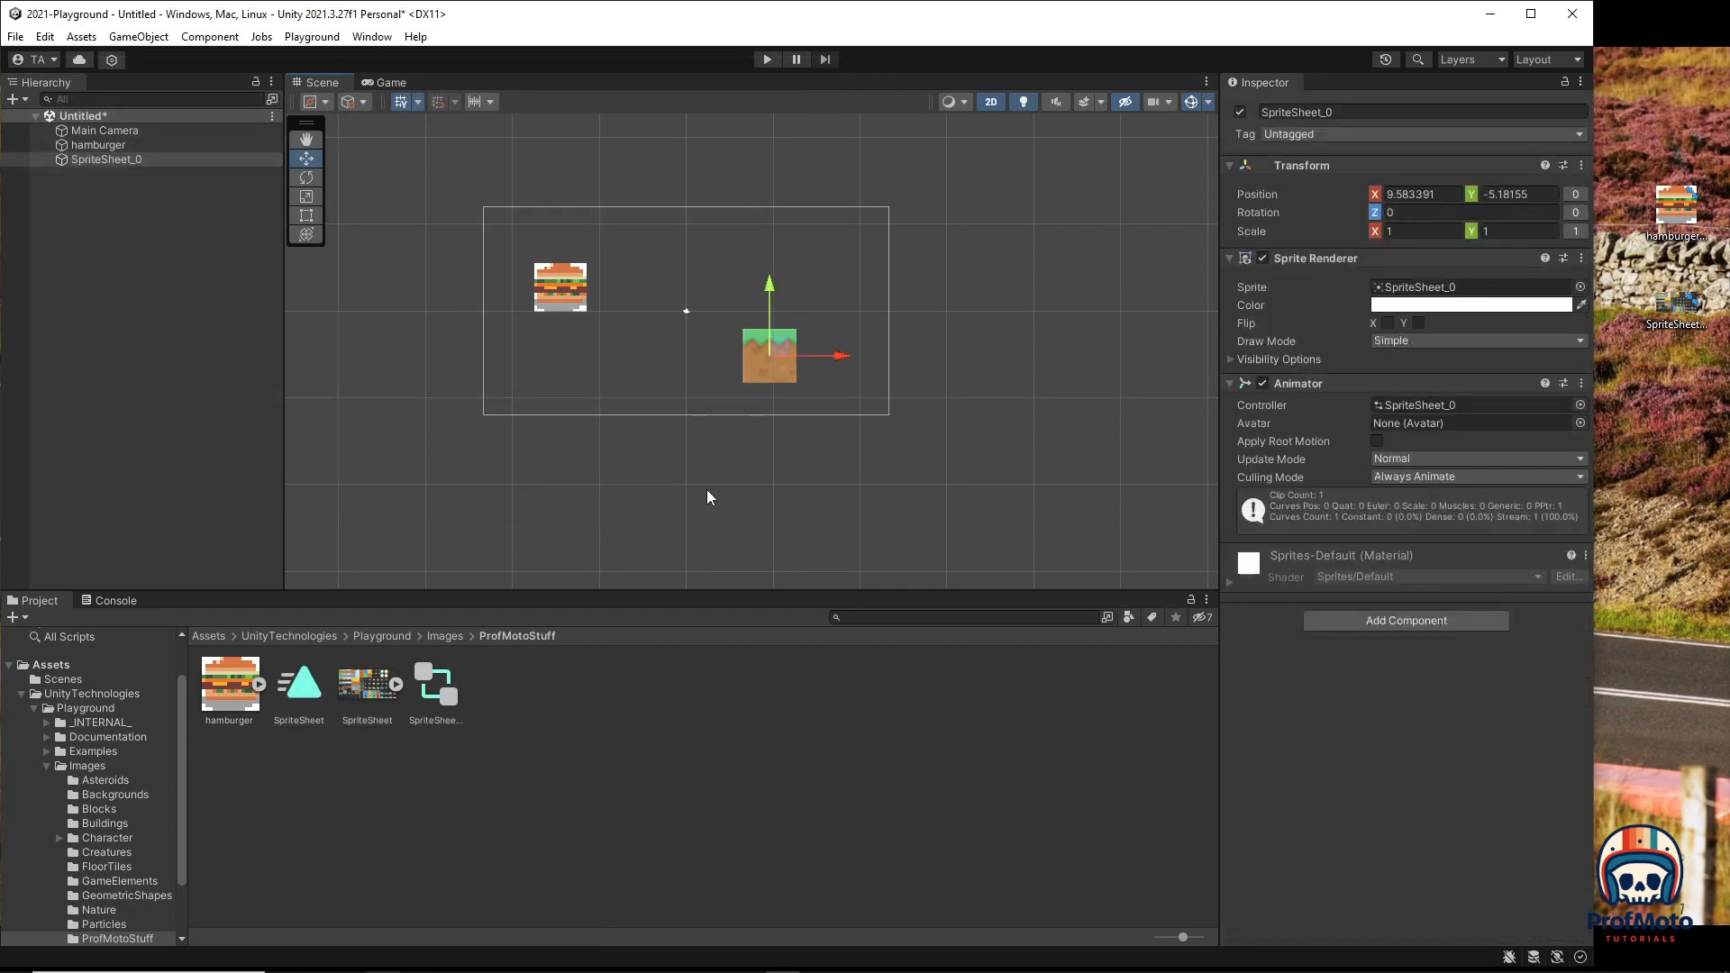
Step: Test the scene in Play mode, then reopen SpriteSheet in the Sprite Editor
{"action": "left_click", "coordinate": [767, 60]}
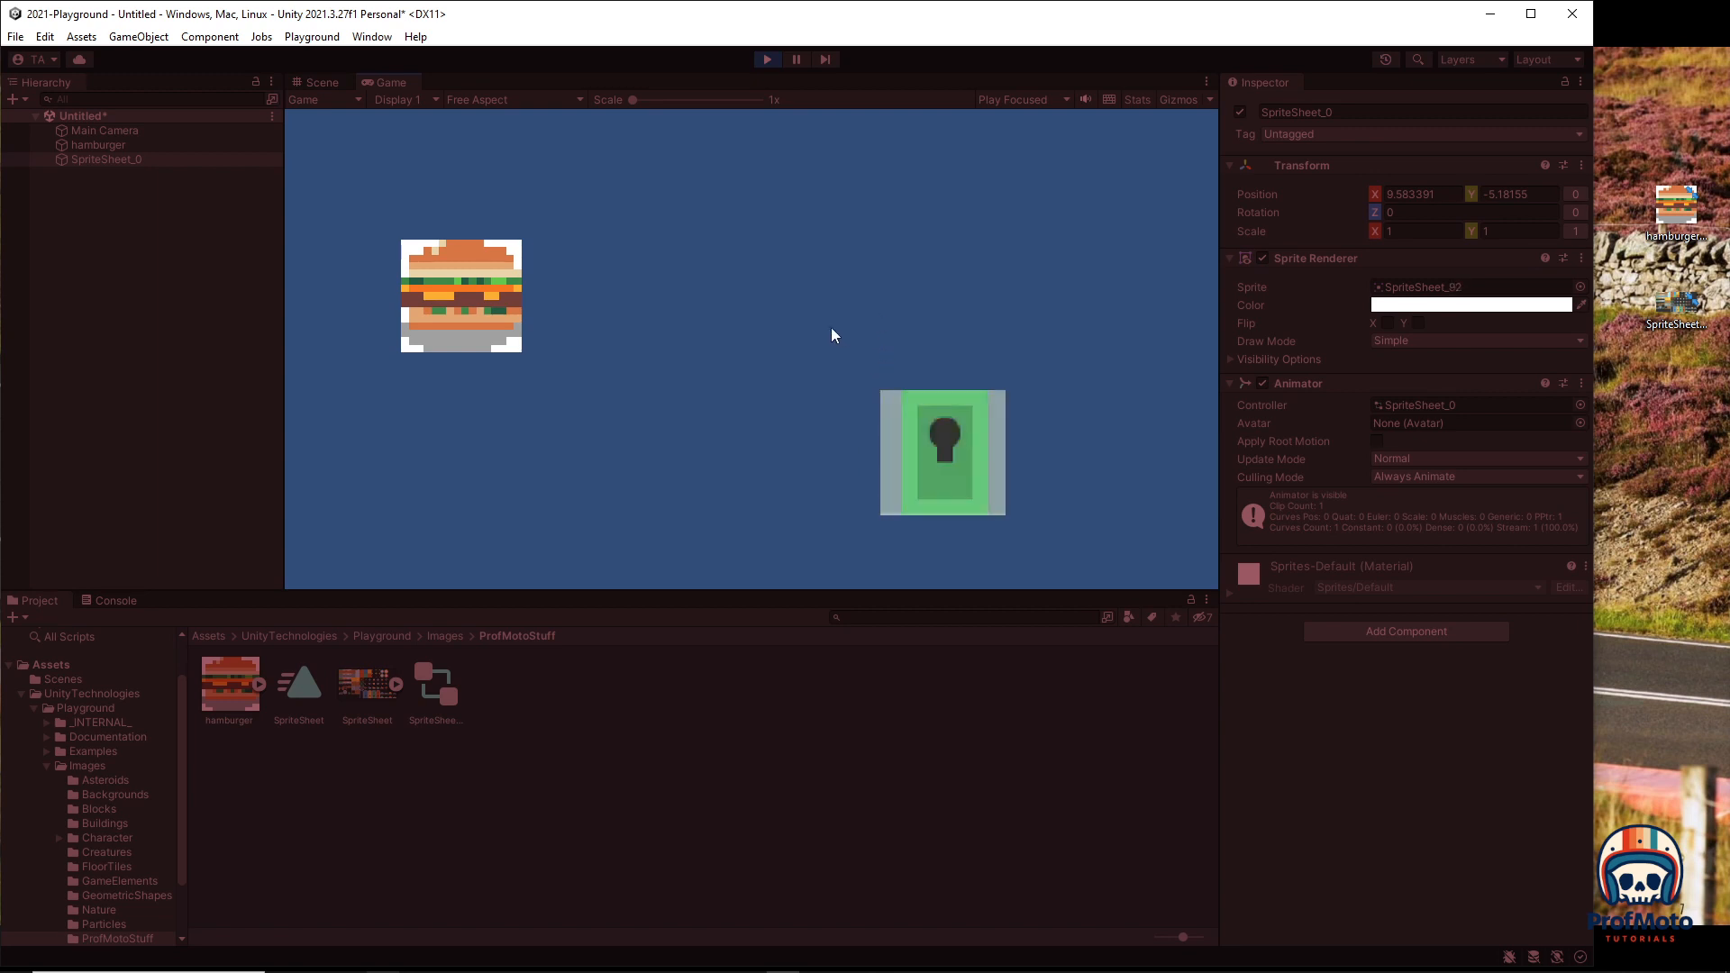
{"action": "left_click", "coordinate": [767, 59]}
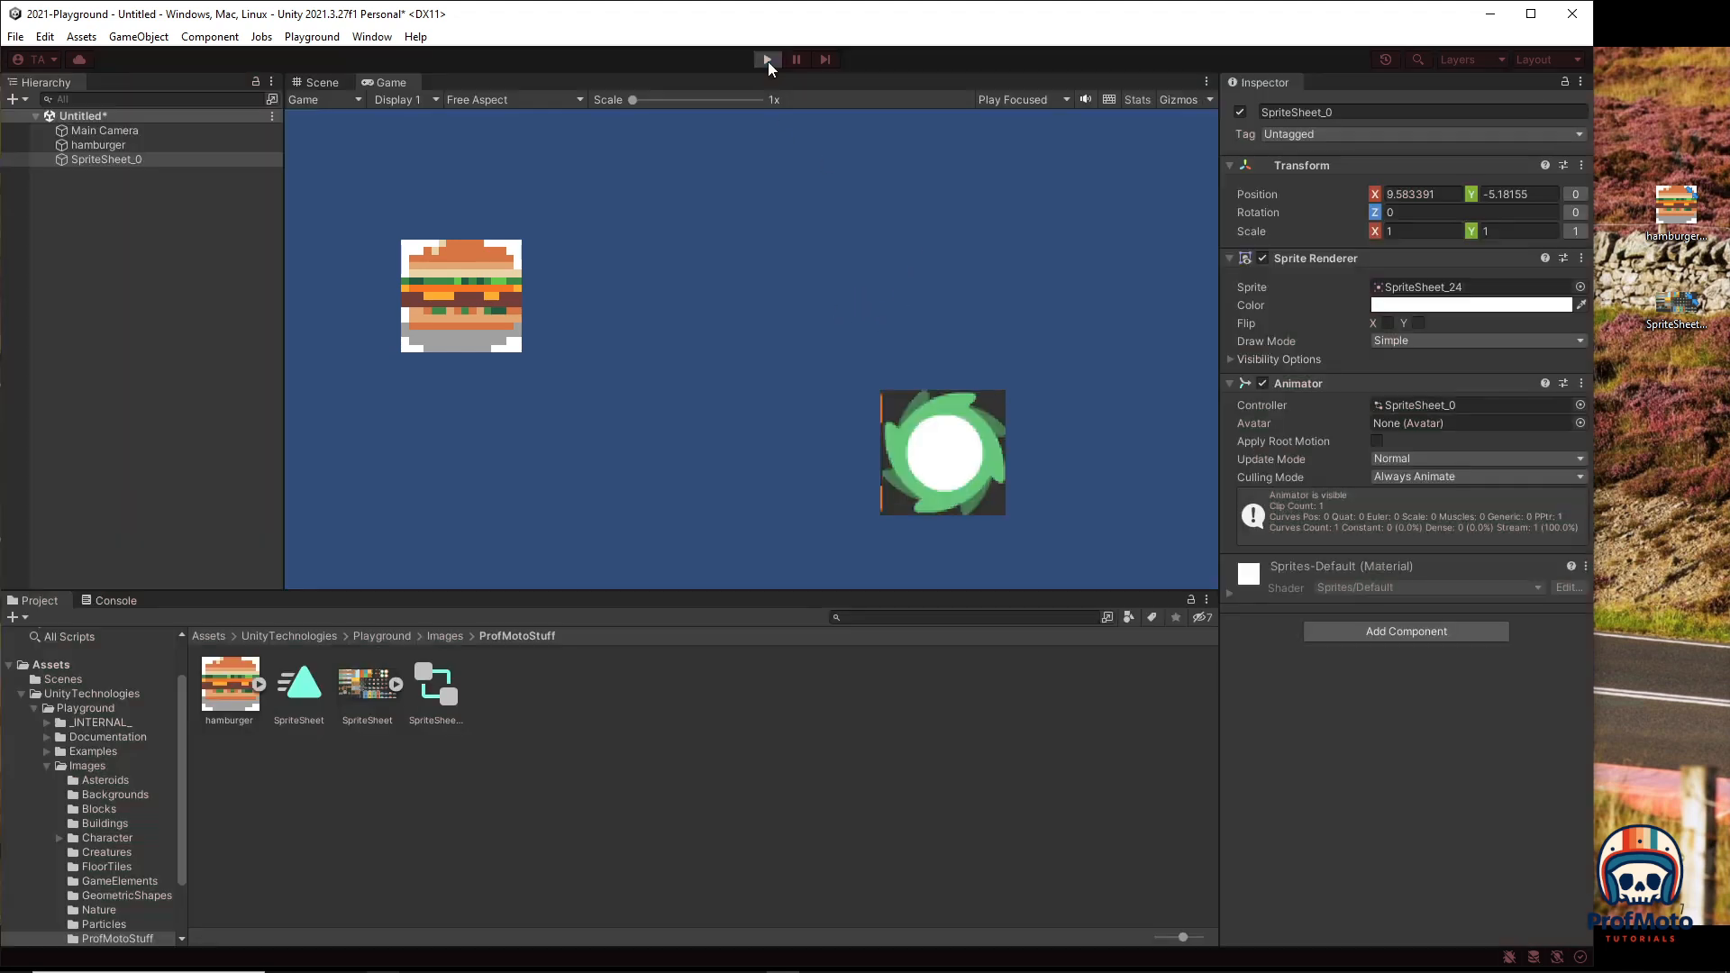
{"action": "left_click", "coordinate": [367, 685]}
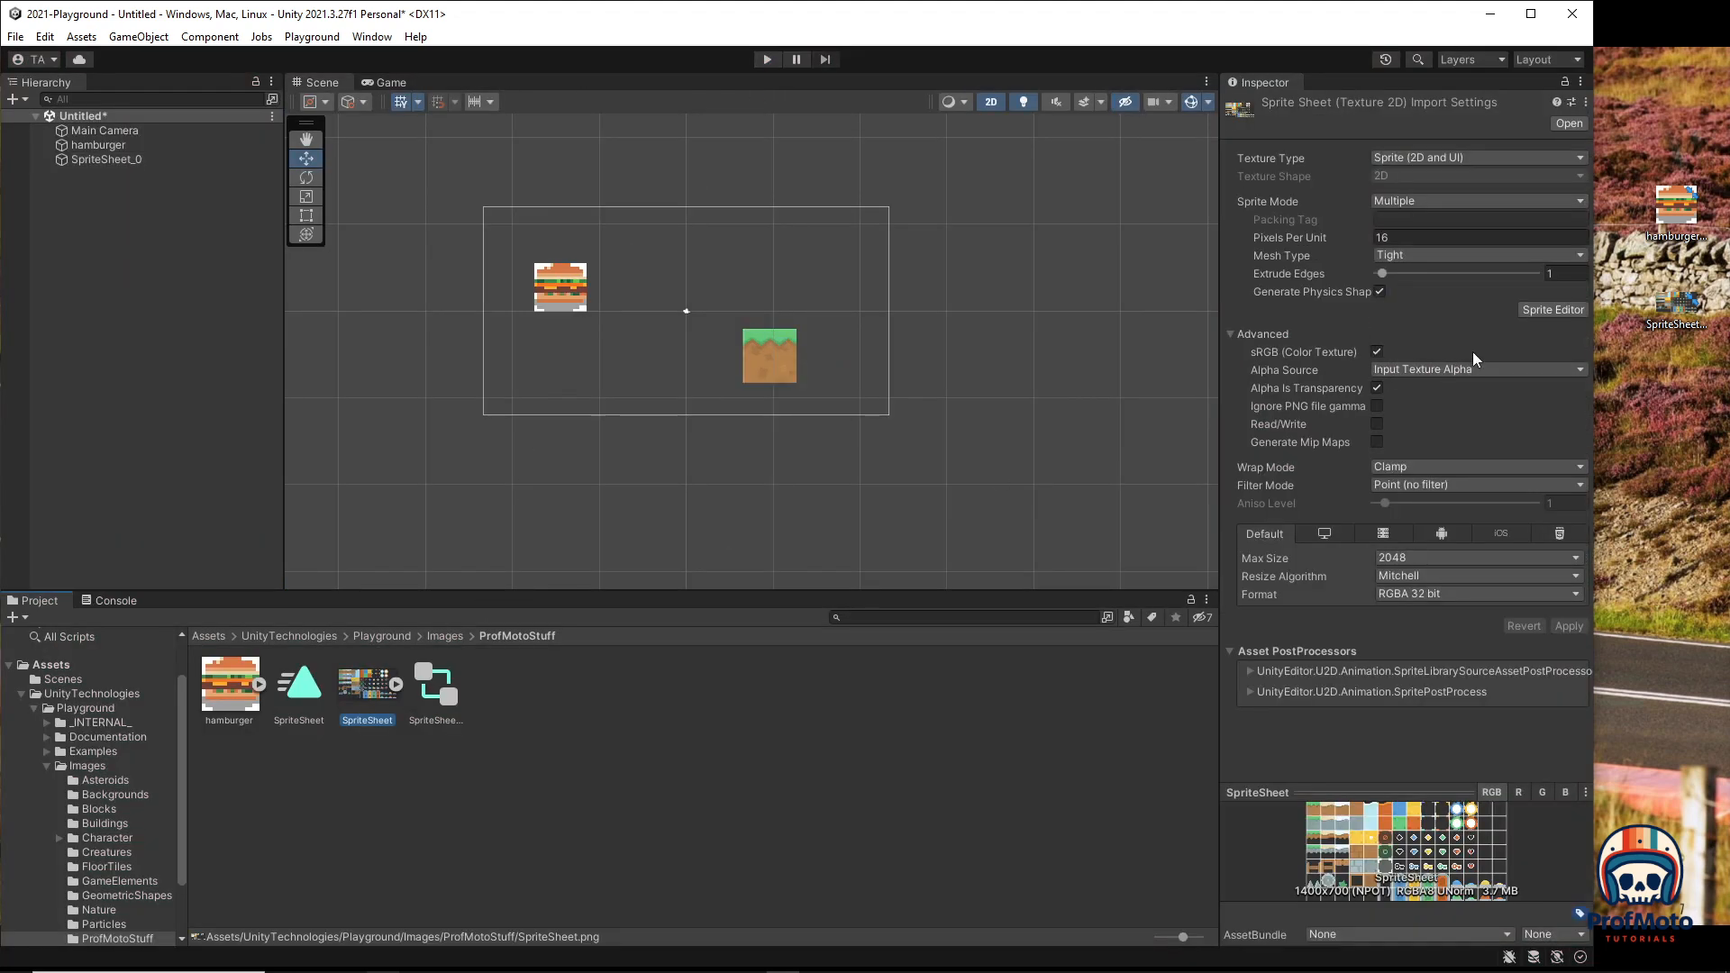
{"action": "left_click", "coordinate": [1553, 310]}
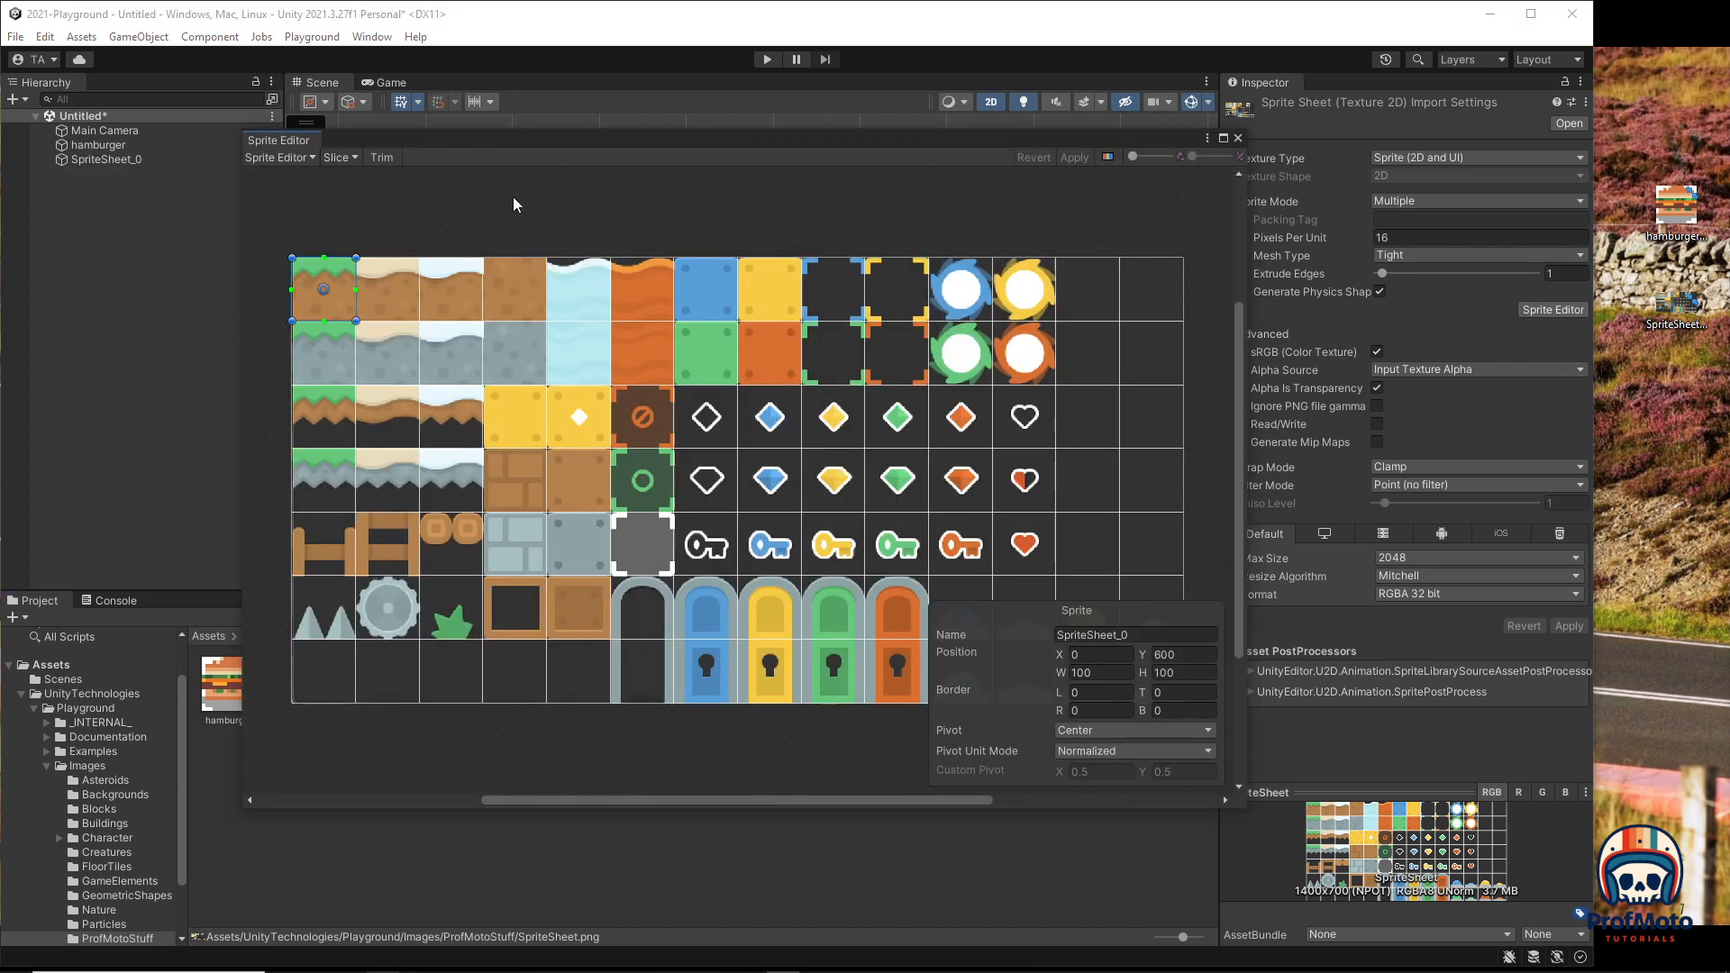
Step: Set up a Grid By Cell Count slice with 14 columns and 7 rows
{"action": "left_click", "coordinate": [424, 232]}
{"action": "left_click", "coordinate": [339, 158]}
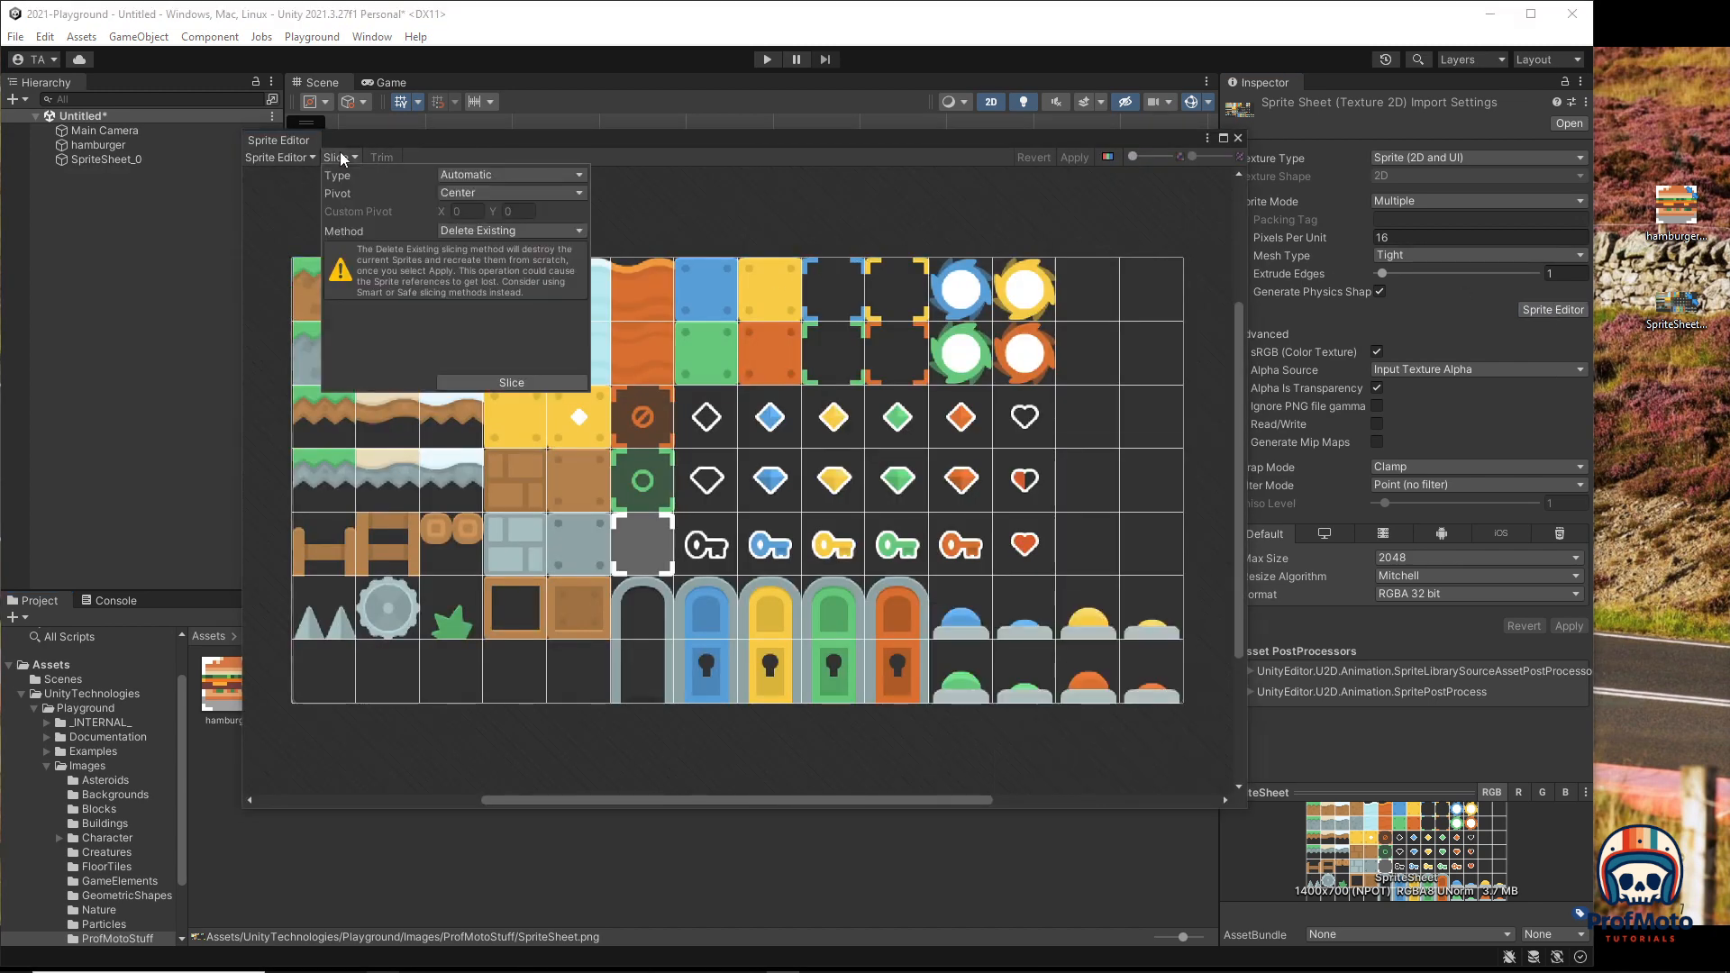
{"action": "left_click", "coordinate": [525, 173]}
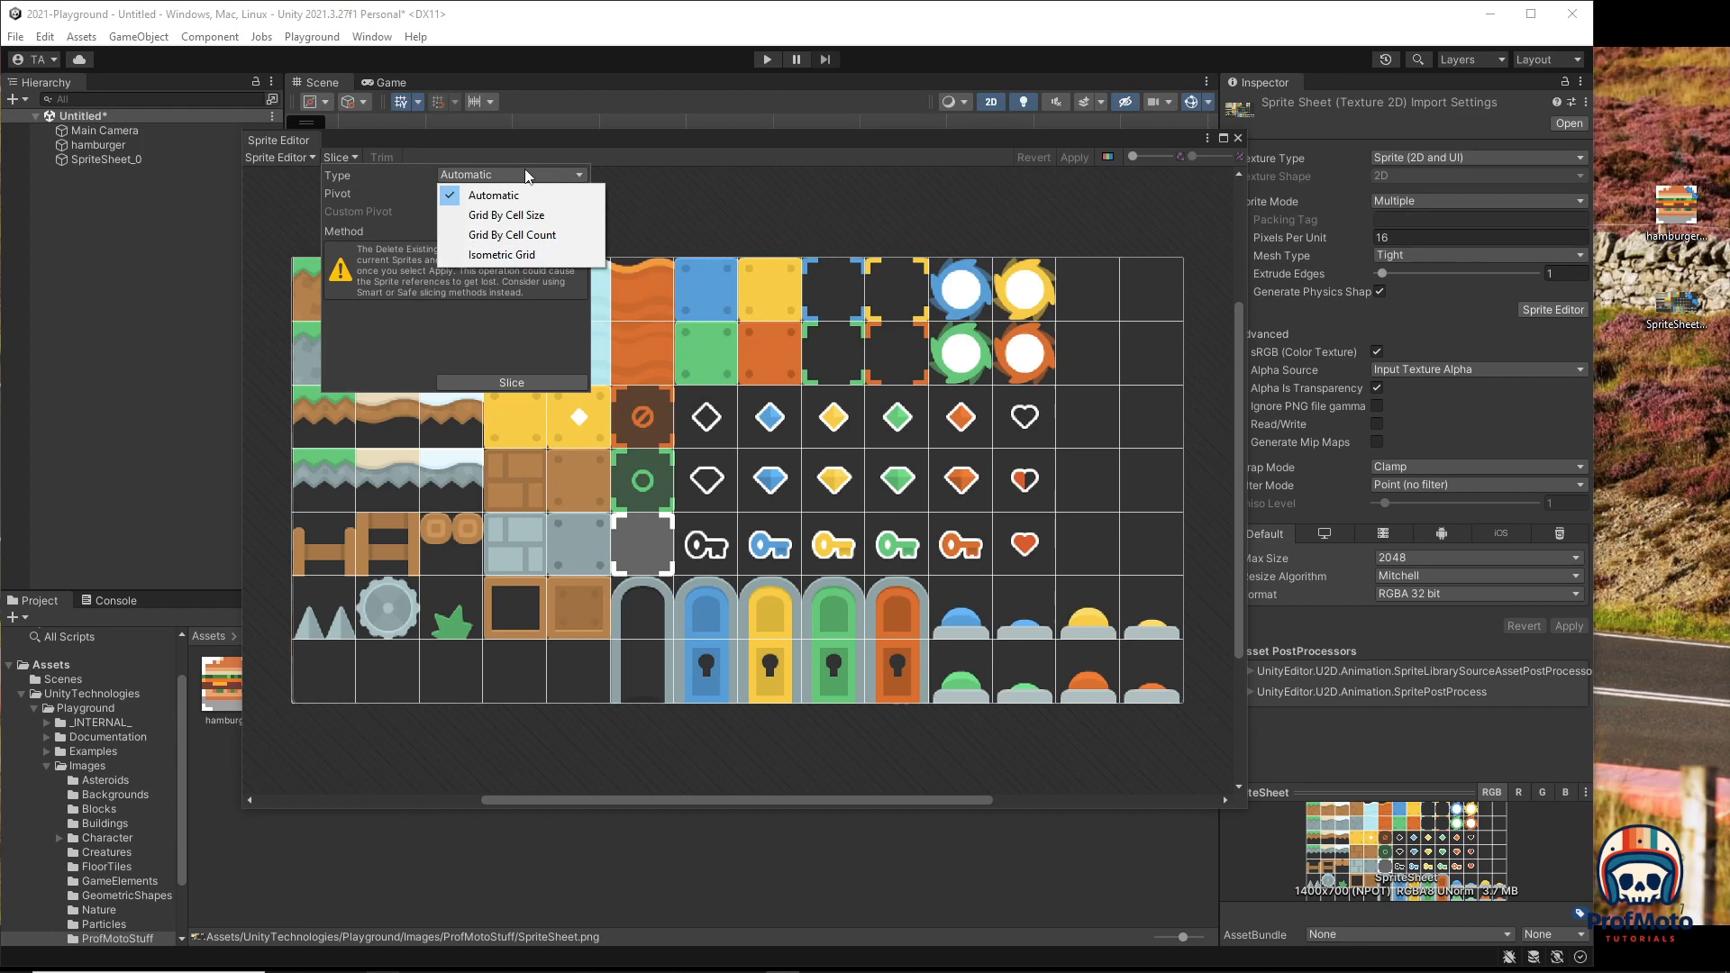
{"action": "left_click", "coordinate": [509, 237]}
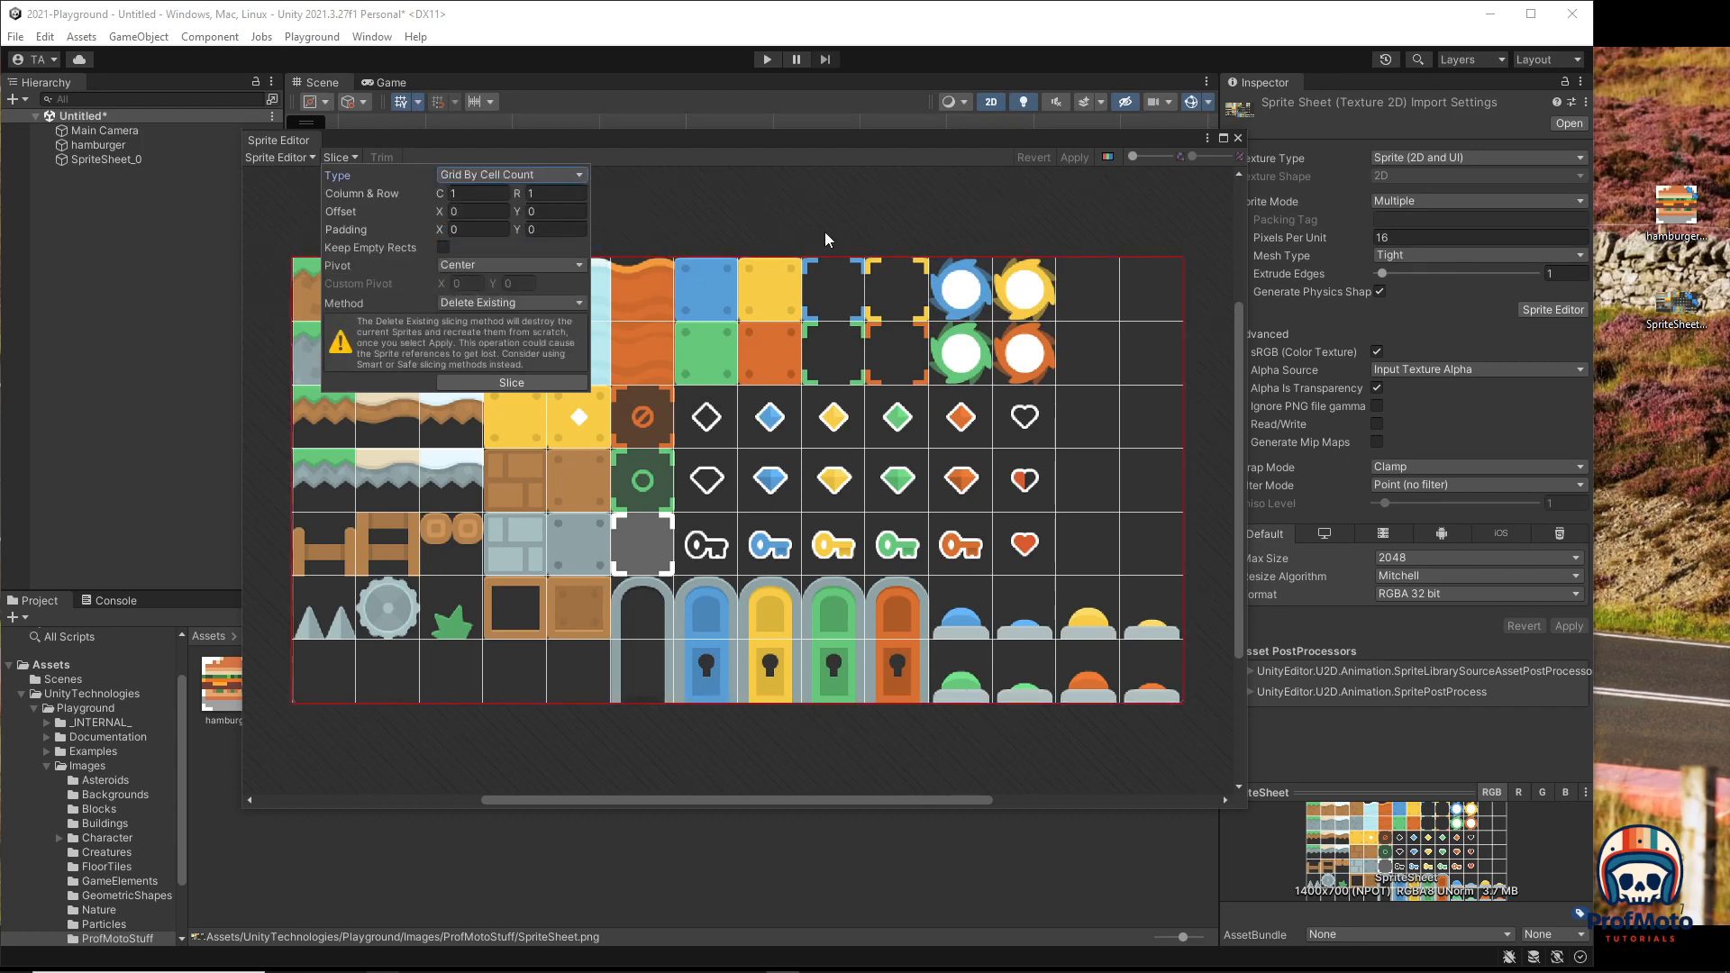
{"action": "left_click", "coordinate": [500, 193]}
{"action": "type", "text": "14"}
{"action": "key", "text": "Tab"}
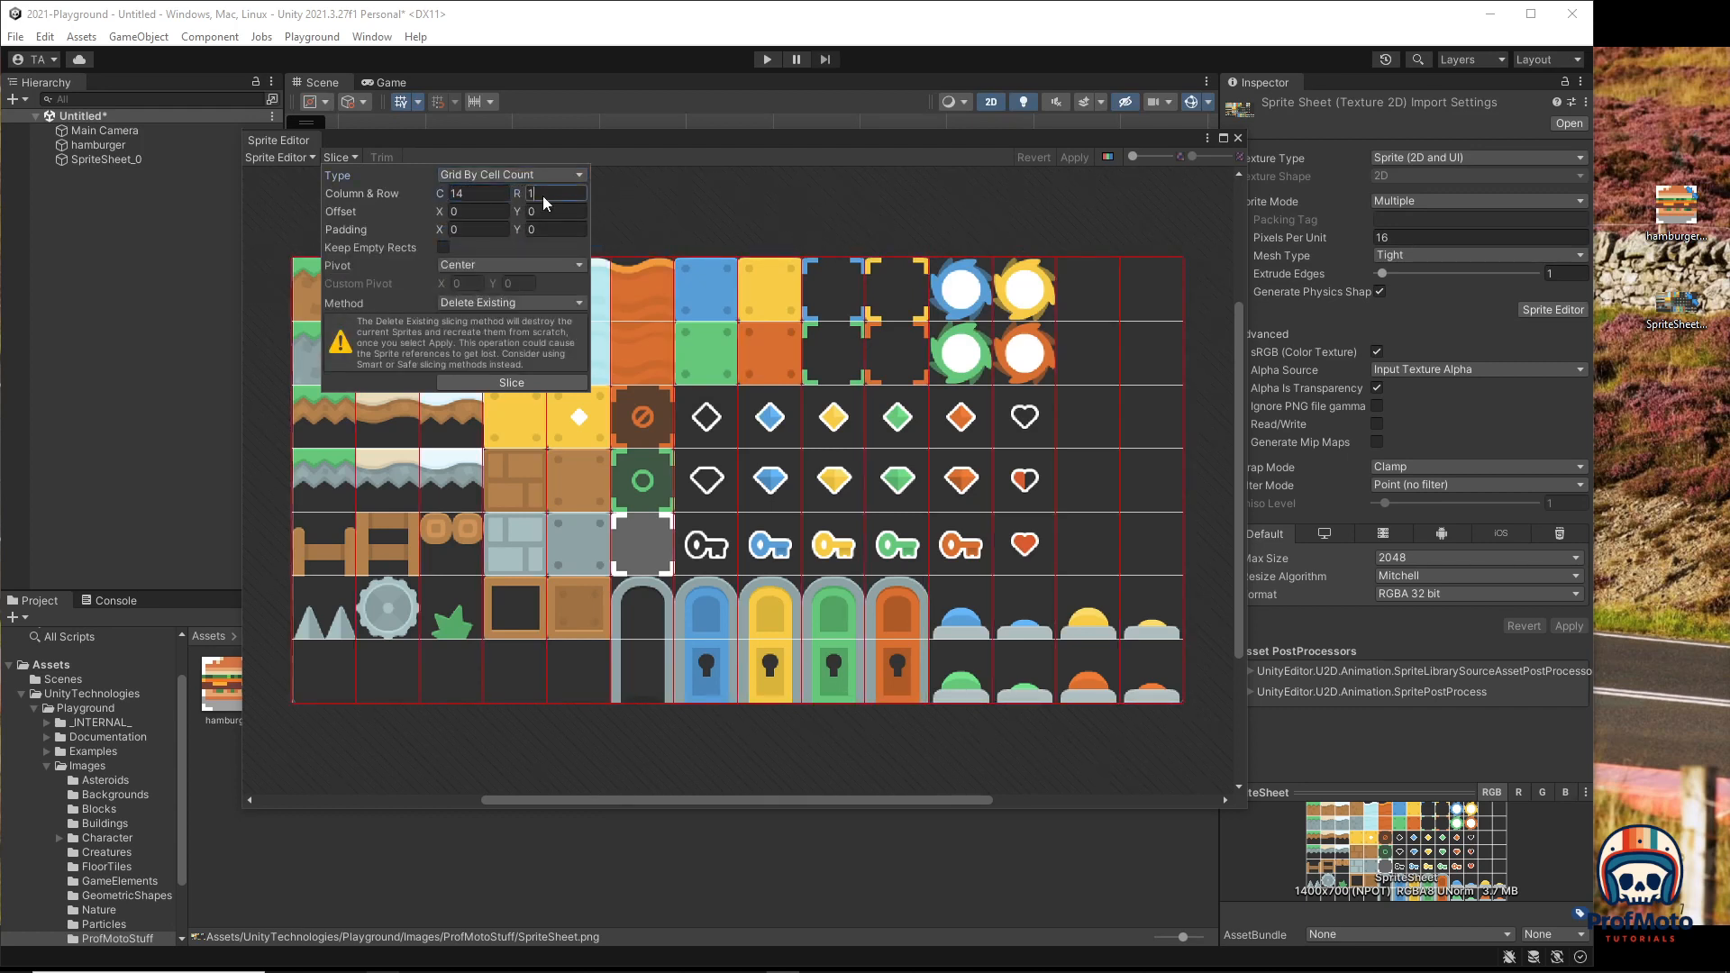
{"action": "type", "text": "7"}
Step: Set the grid's Offset X to 0 and Padding to 2 by 2
{"action": "left_click", "coordinate": [474, 214]}
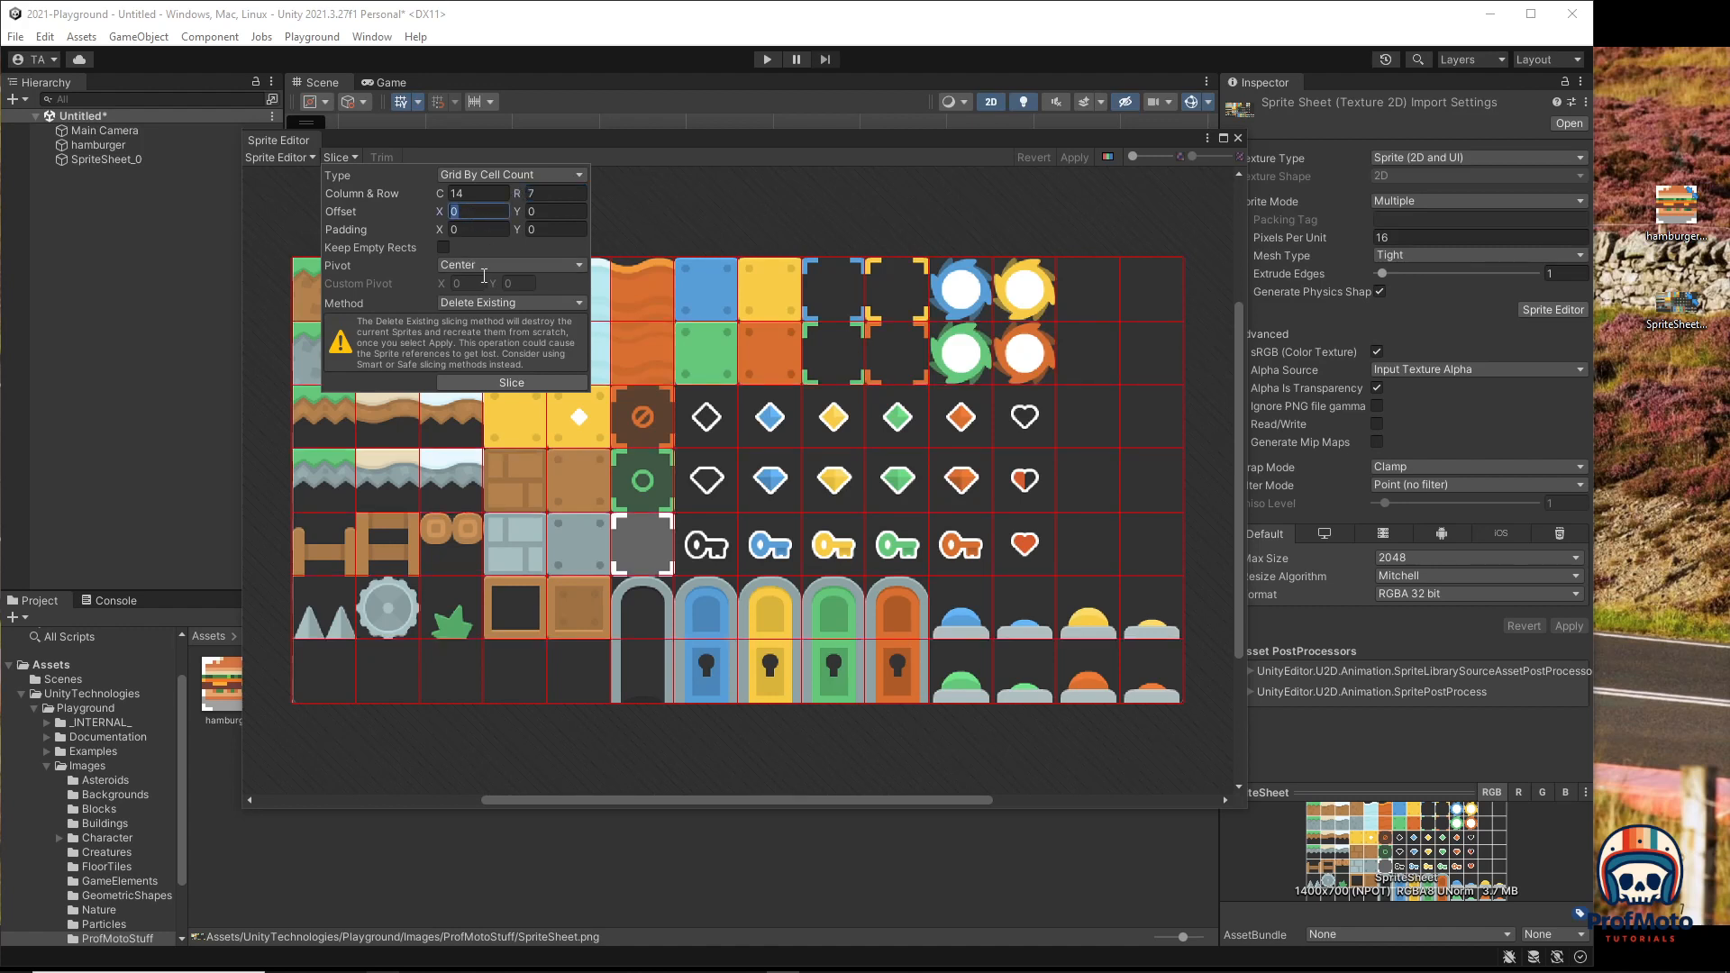
{"action": "type", "text": "2"}
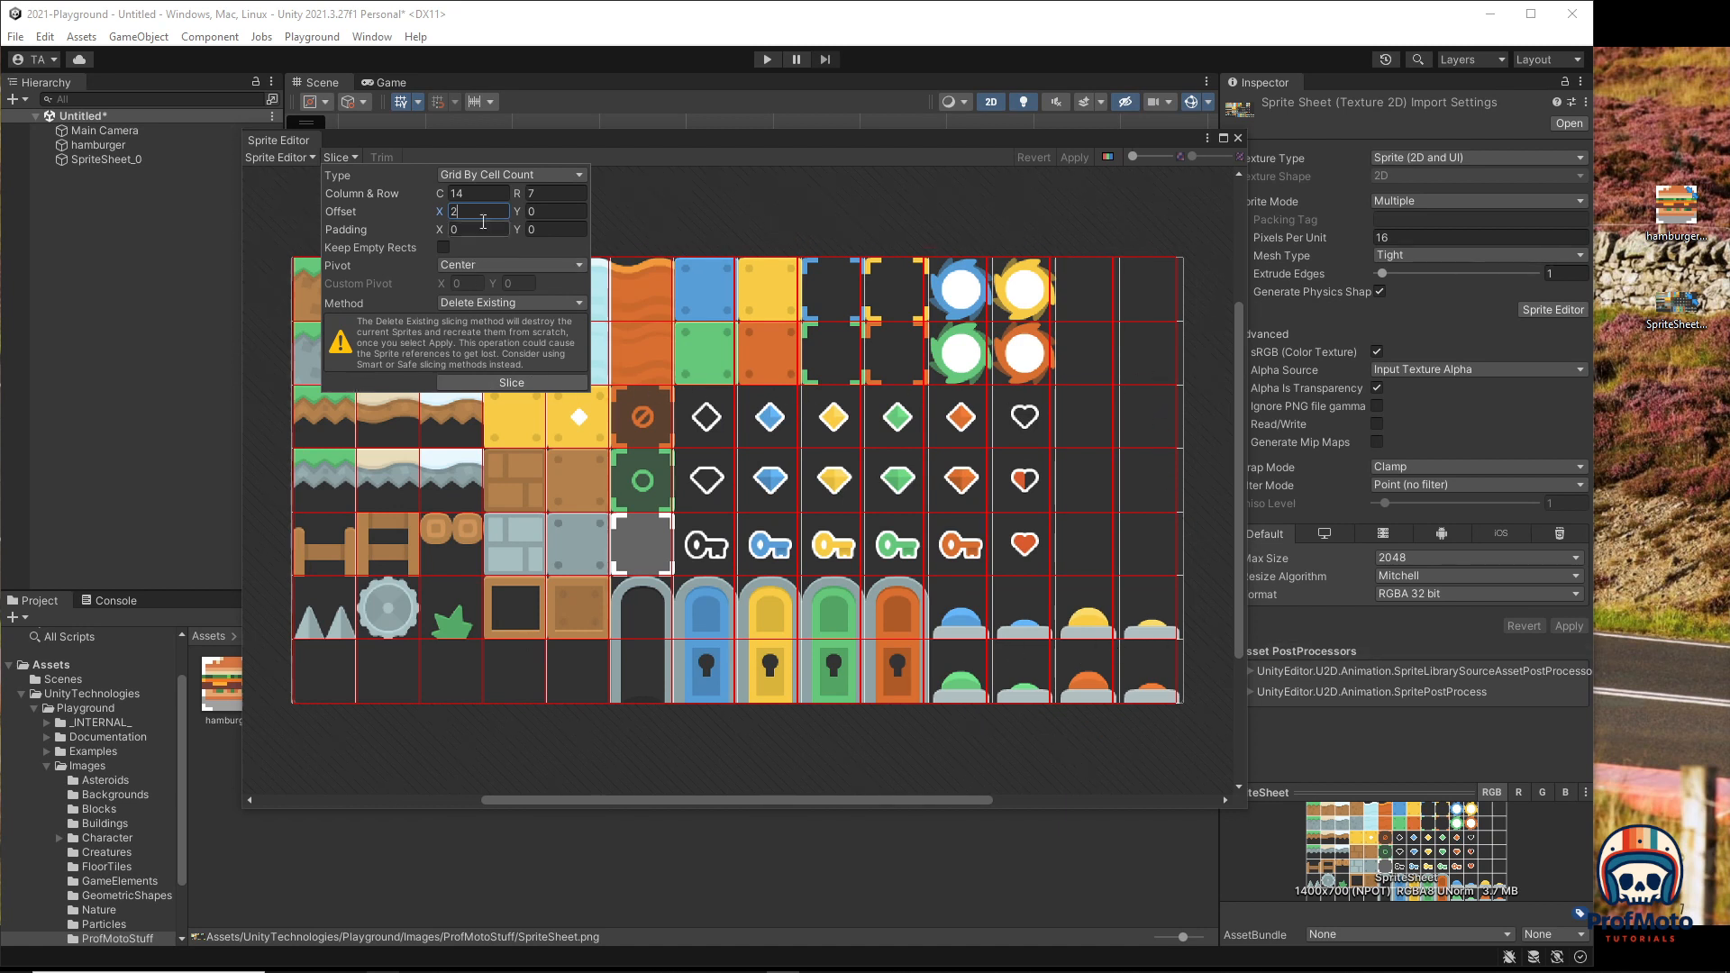
{"action": "left_click_drag", "start_coordinate": [471, 214], "coordinate": [402, 211]}
{"action": "type", "text": "0"}
{"action": "left_click_drag", "start_coordinate": [501, 229], "coordinate": [434, 224]}
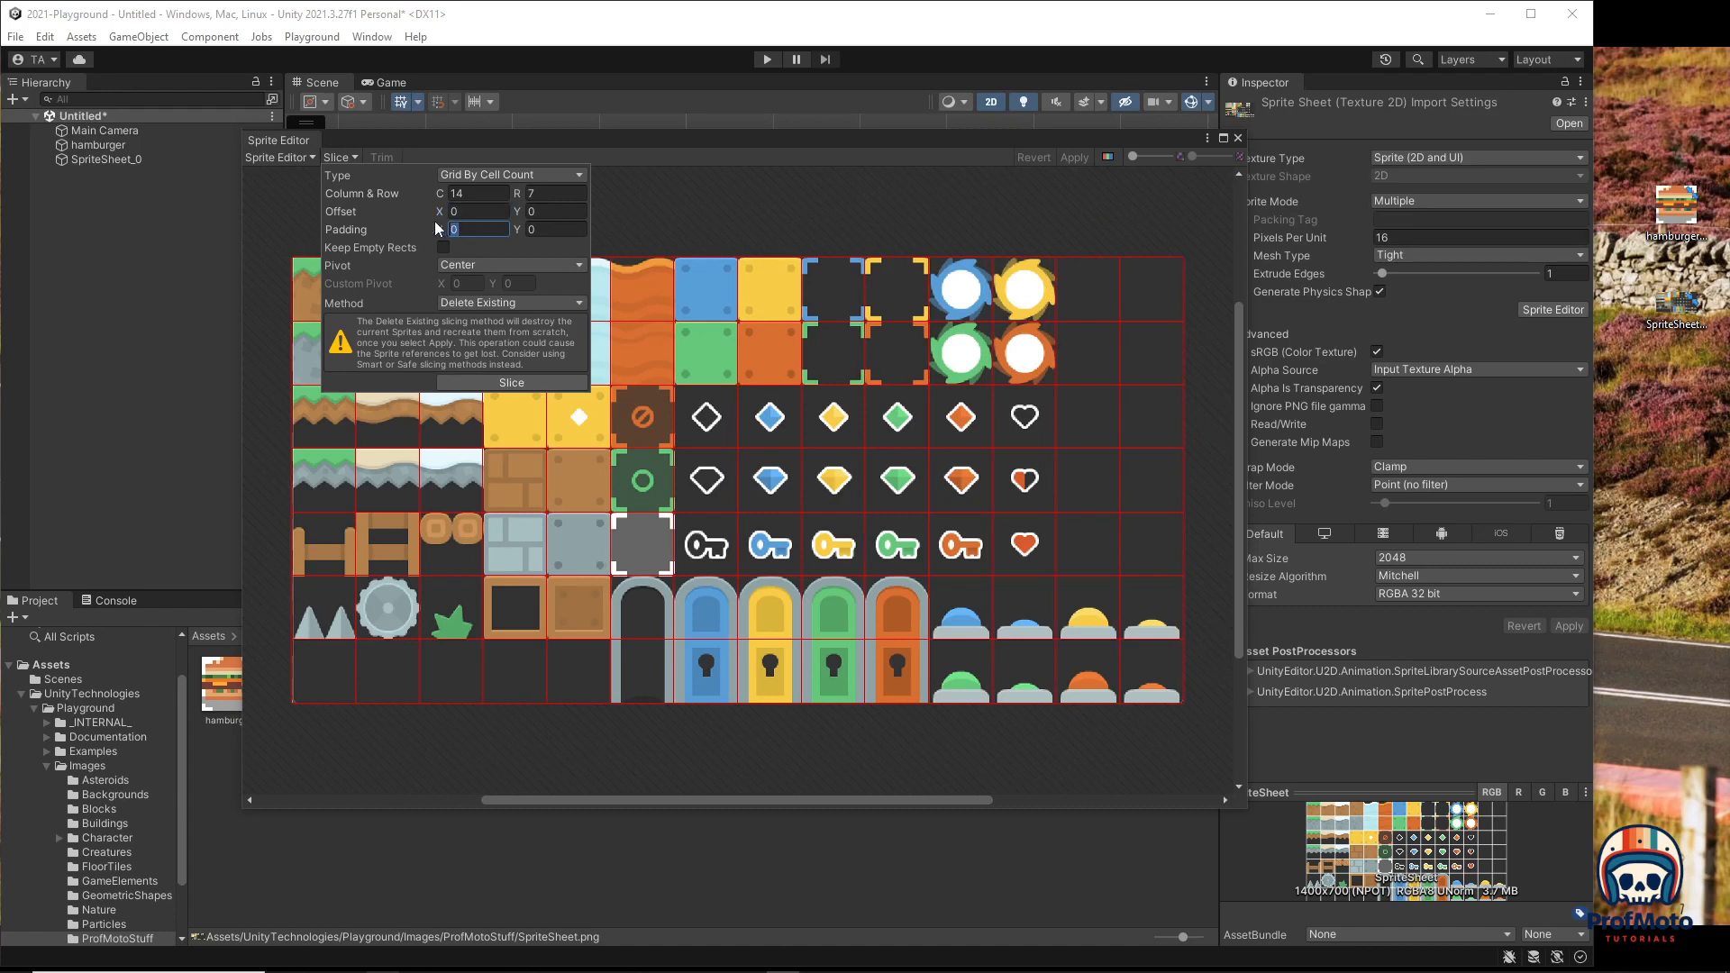
{"action": "type", "text": "2"}
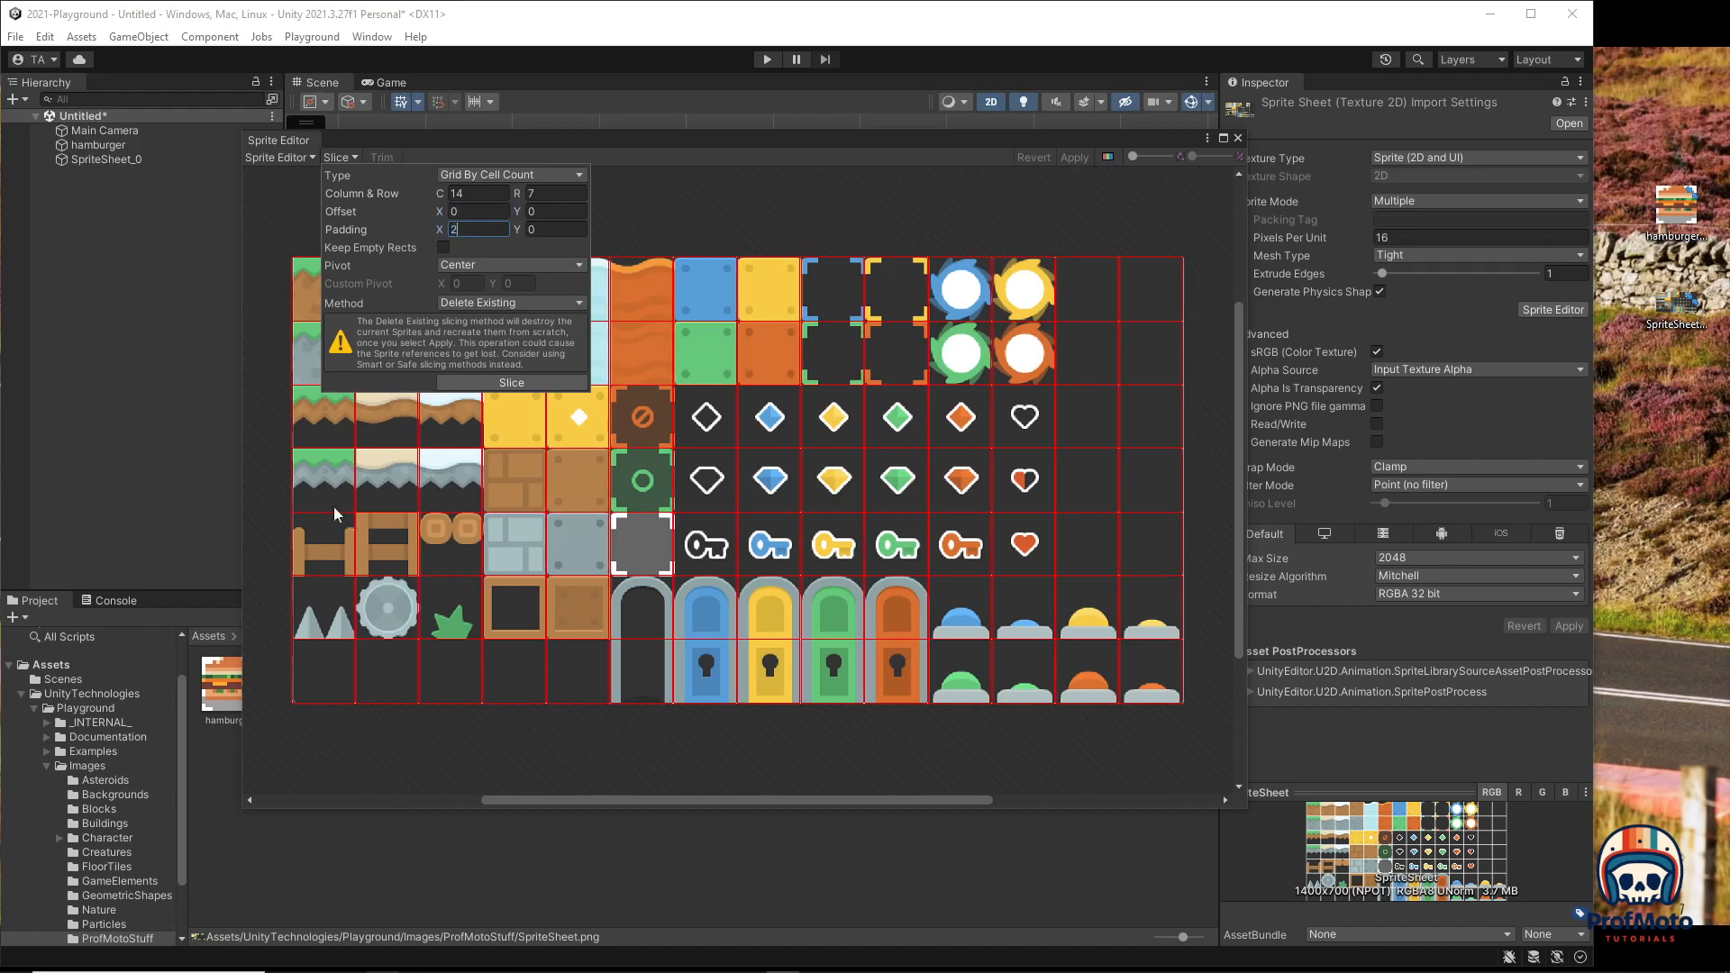
{"action": "left_click", "coordinate": [536, 230]}
{"action": "type", "text": "2"}
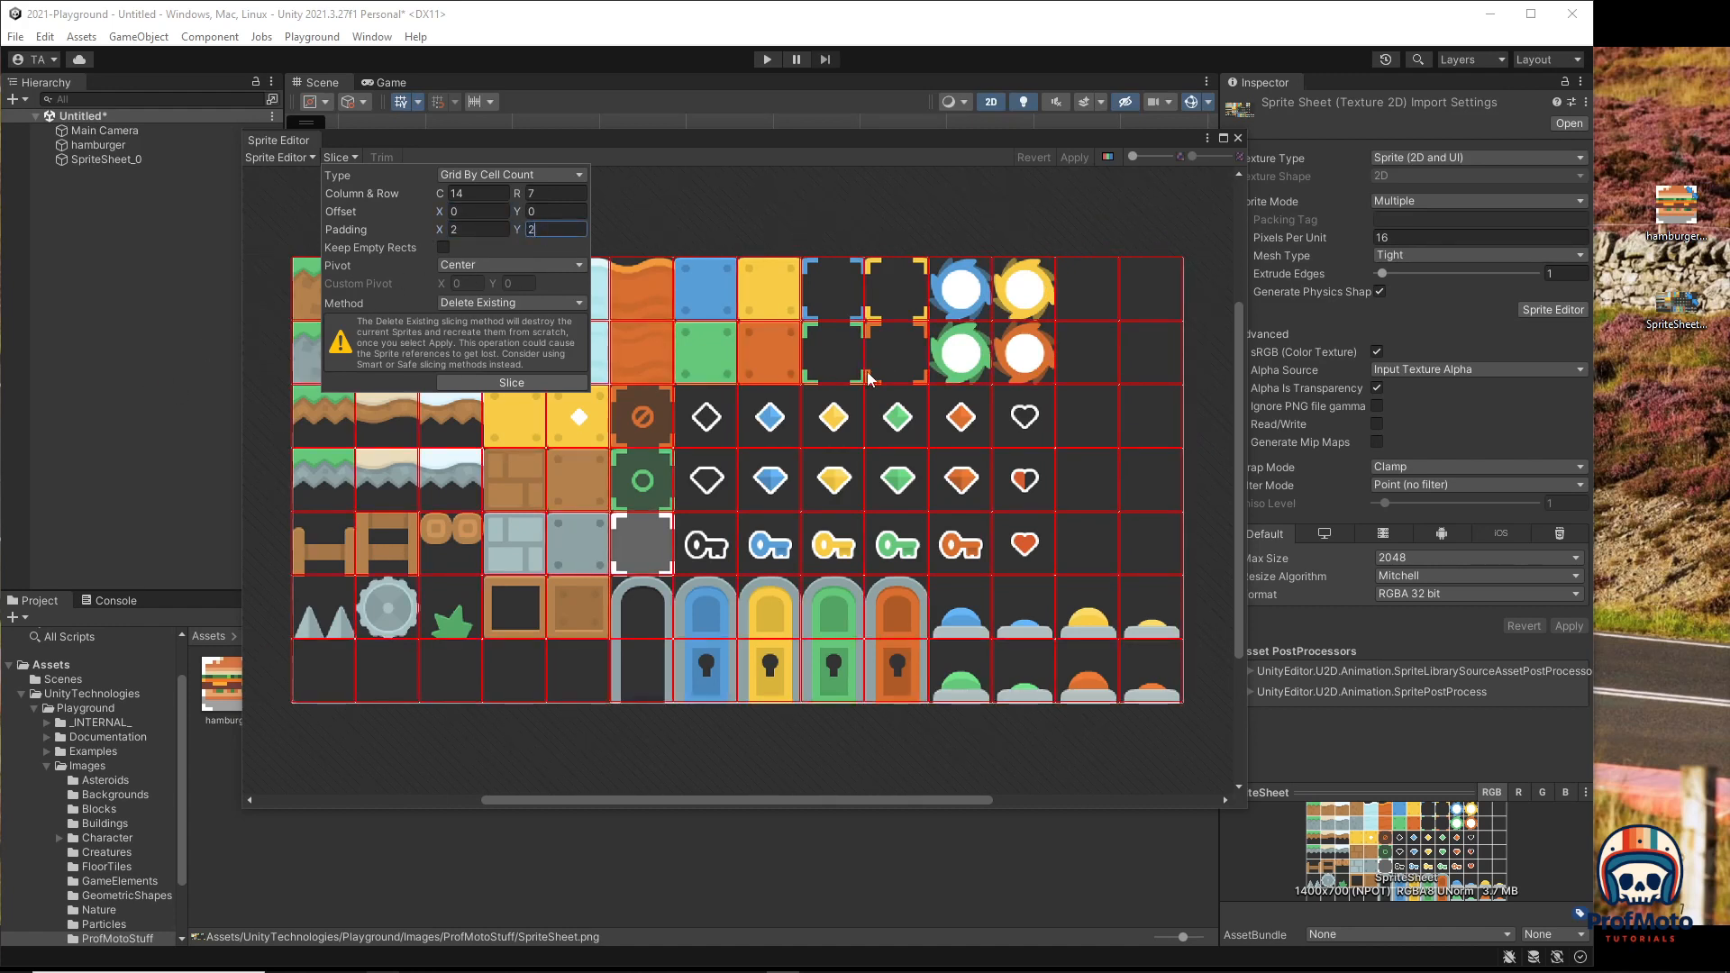
{"action": "scroll", "coordinate": [809, 371], "scroll_direction": "up", "scroll_amount": 5}
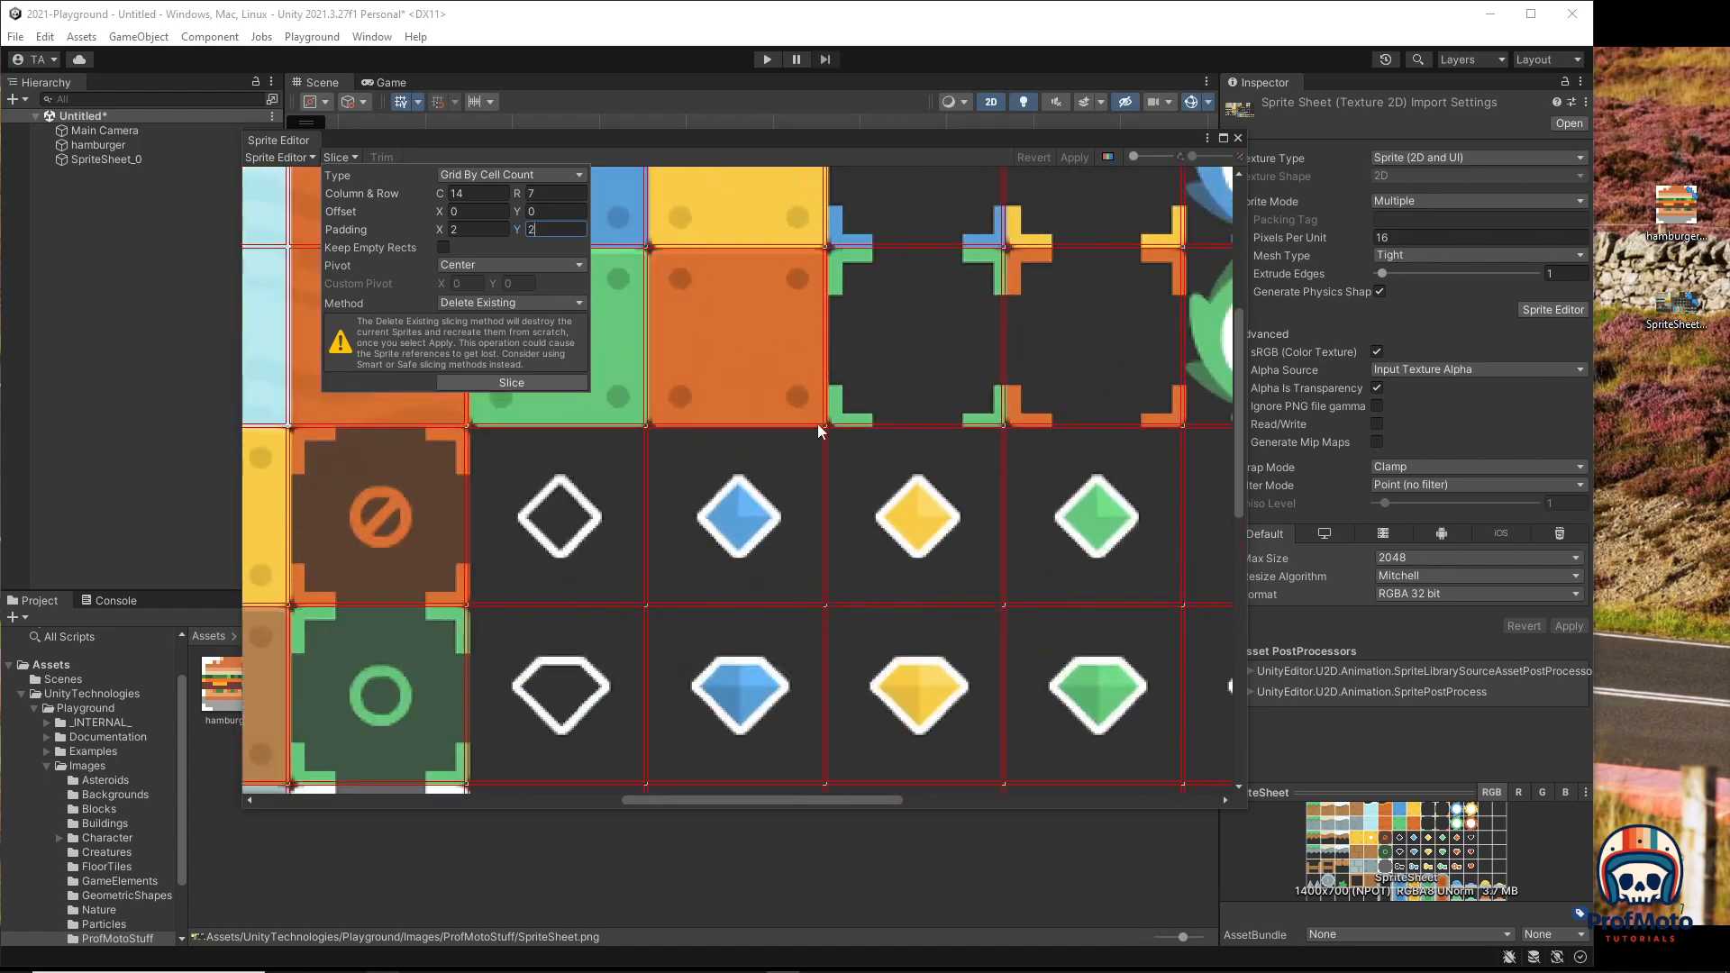
{"action": "scroll", "coordinate": [716, 348], "scroll_direction": "down", "scroll_amount": 5}
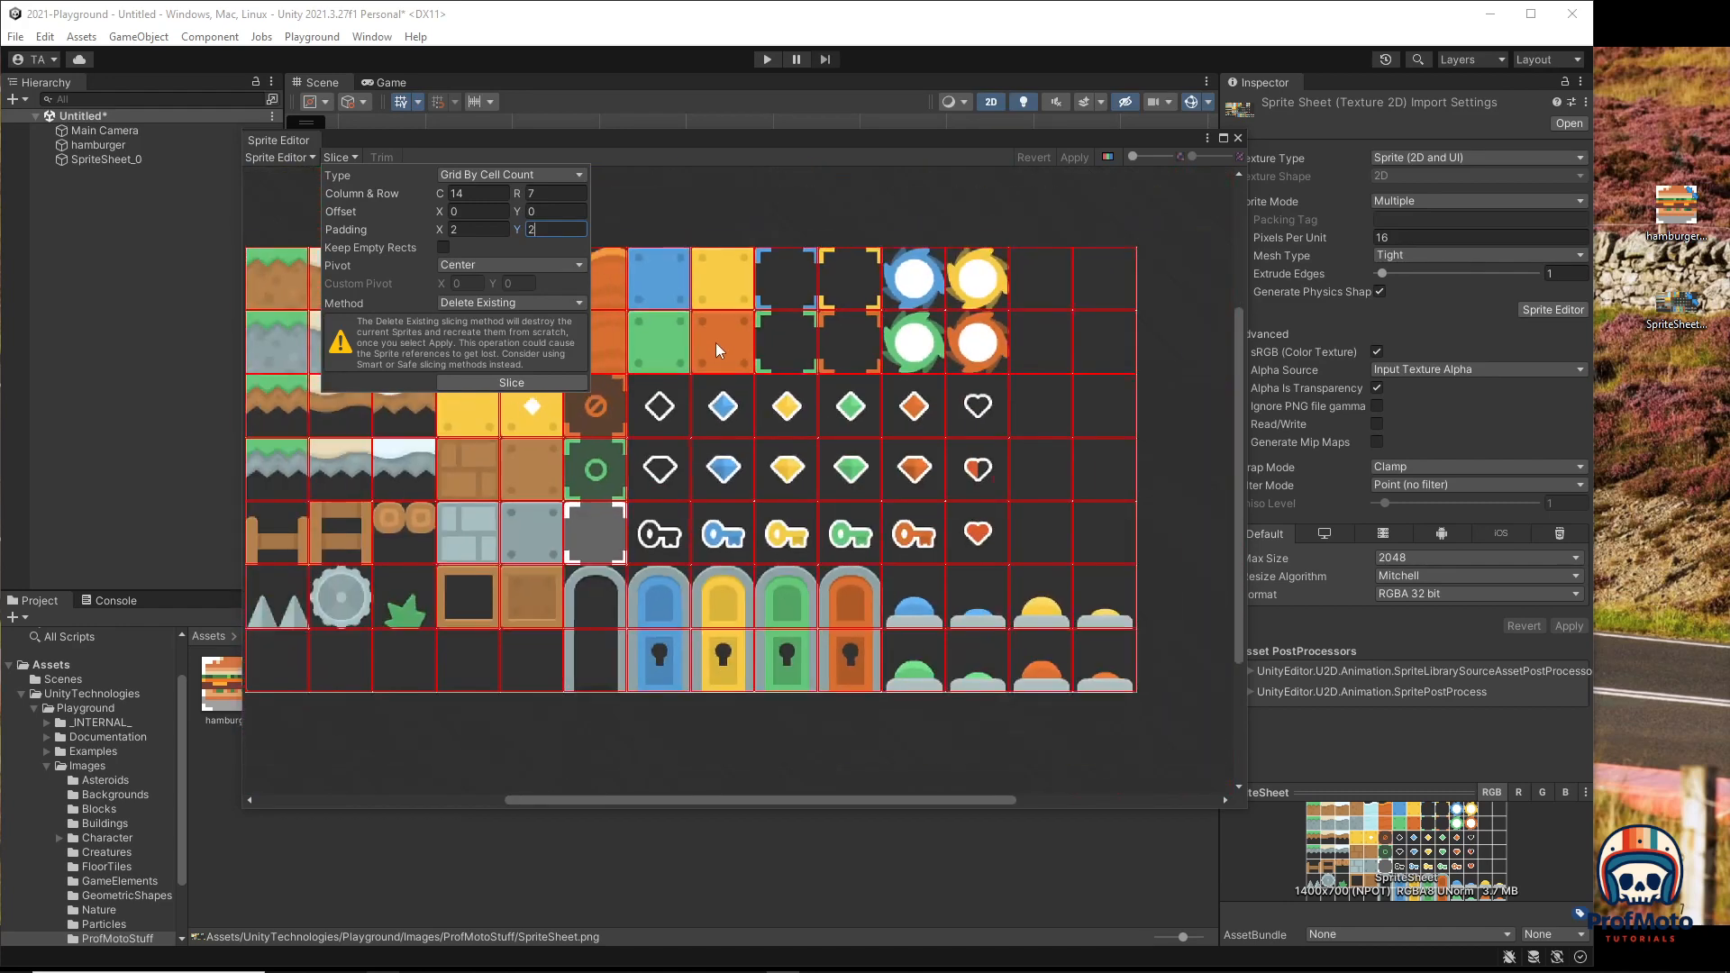
Step: Switch to Grid By Cell Size with 100×100 pixel cells and zero padding
{"action": "left_click", "coordinate": [512, 177]}
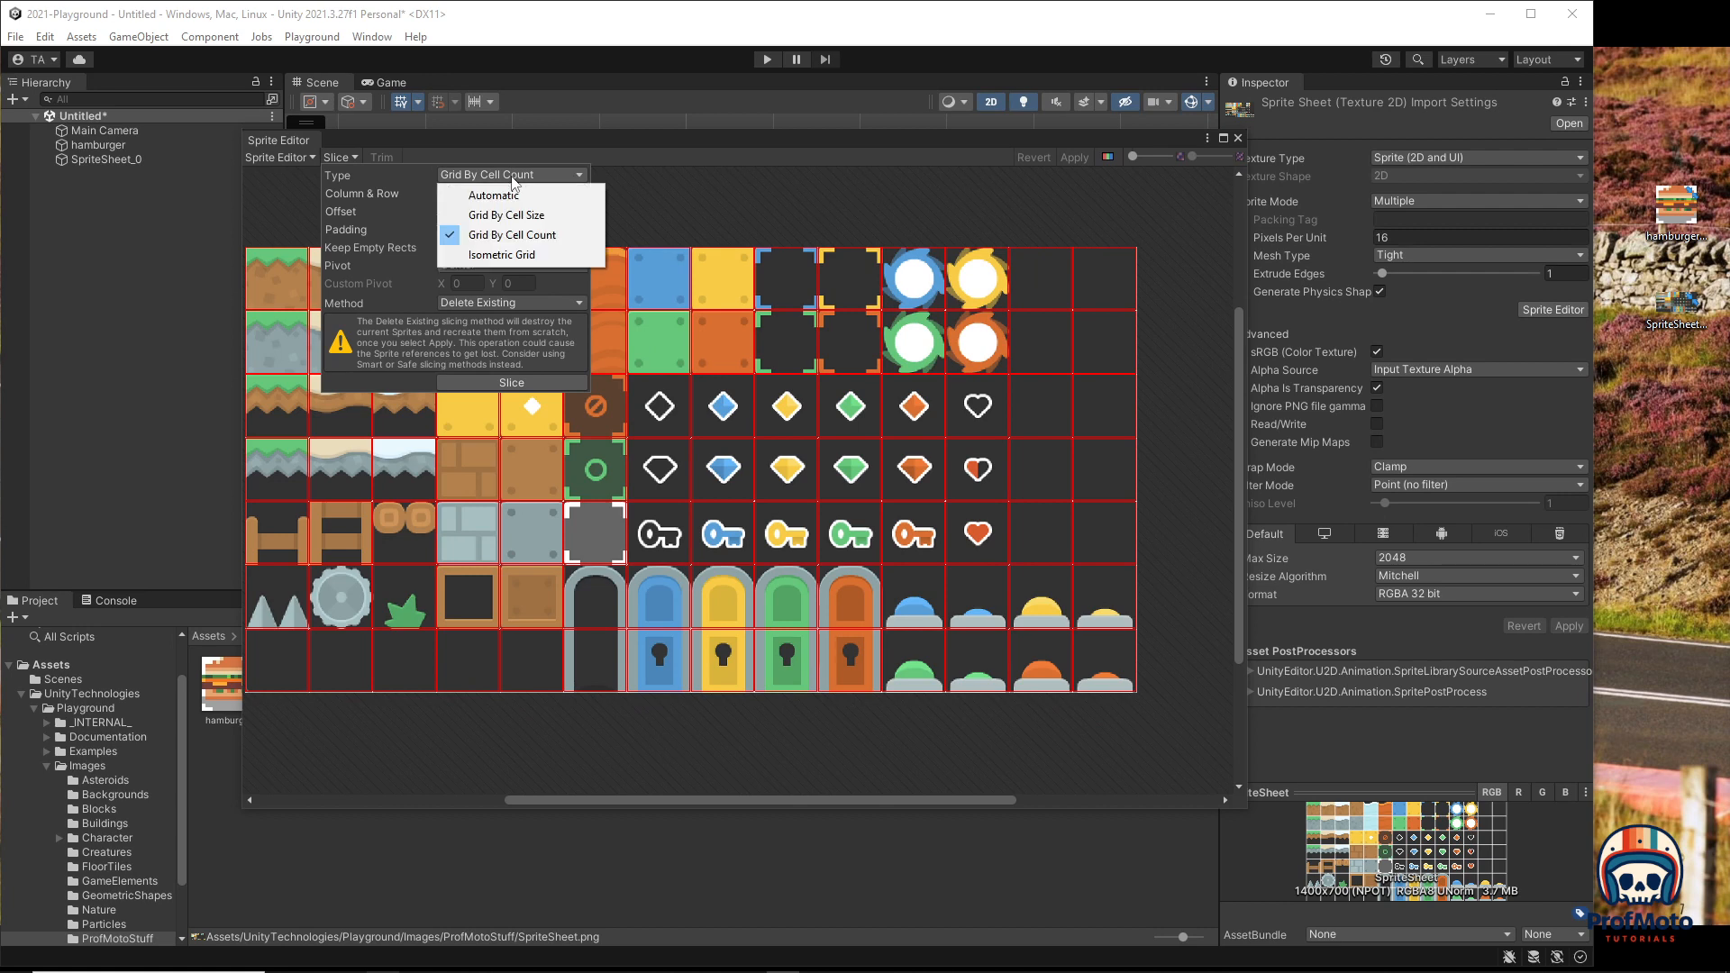
{"action": "left_click", "coordinate": [477, 218]}
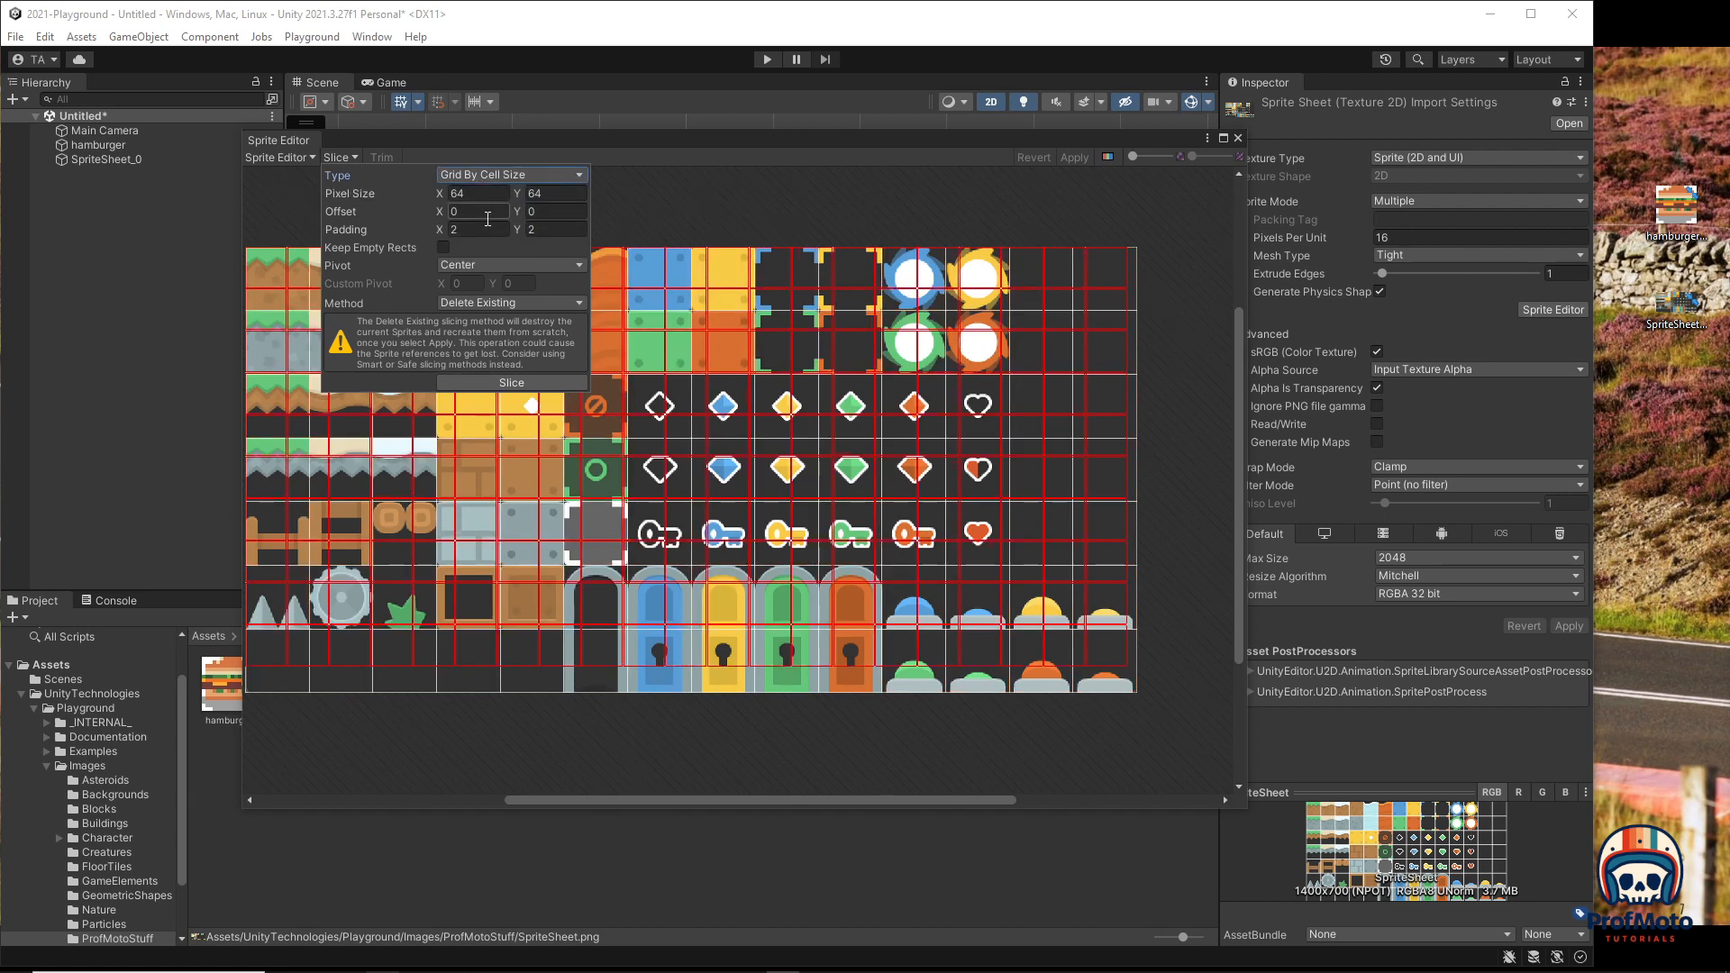
{"action": "left_click", "coordinate": [477, 194]}
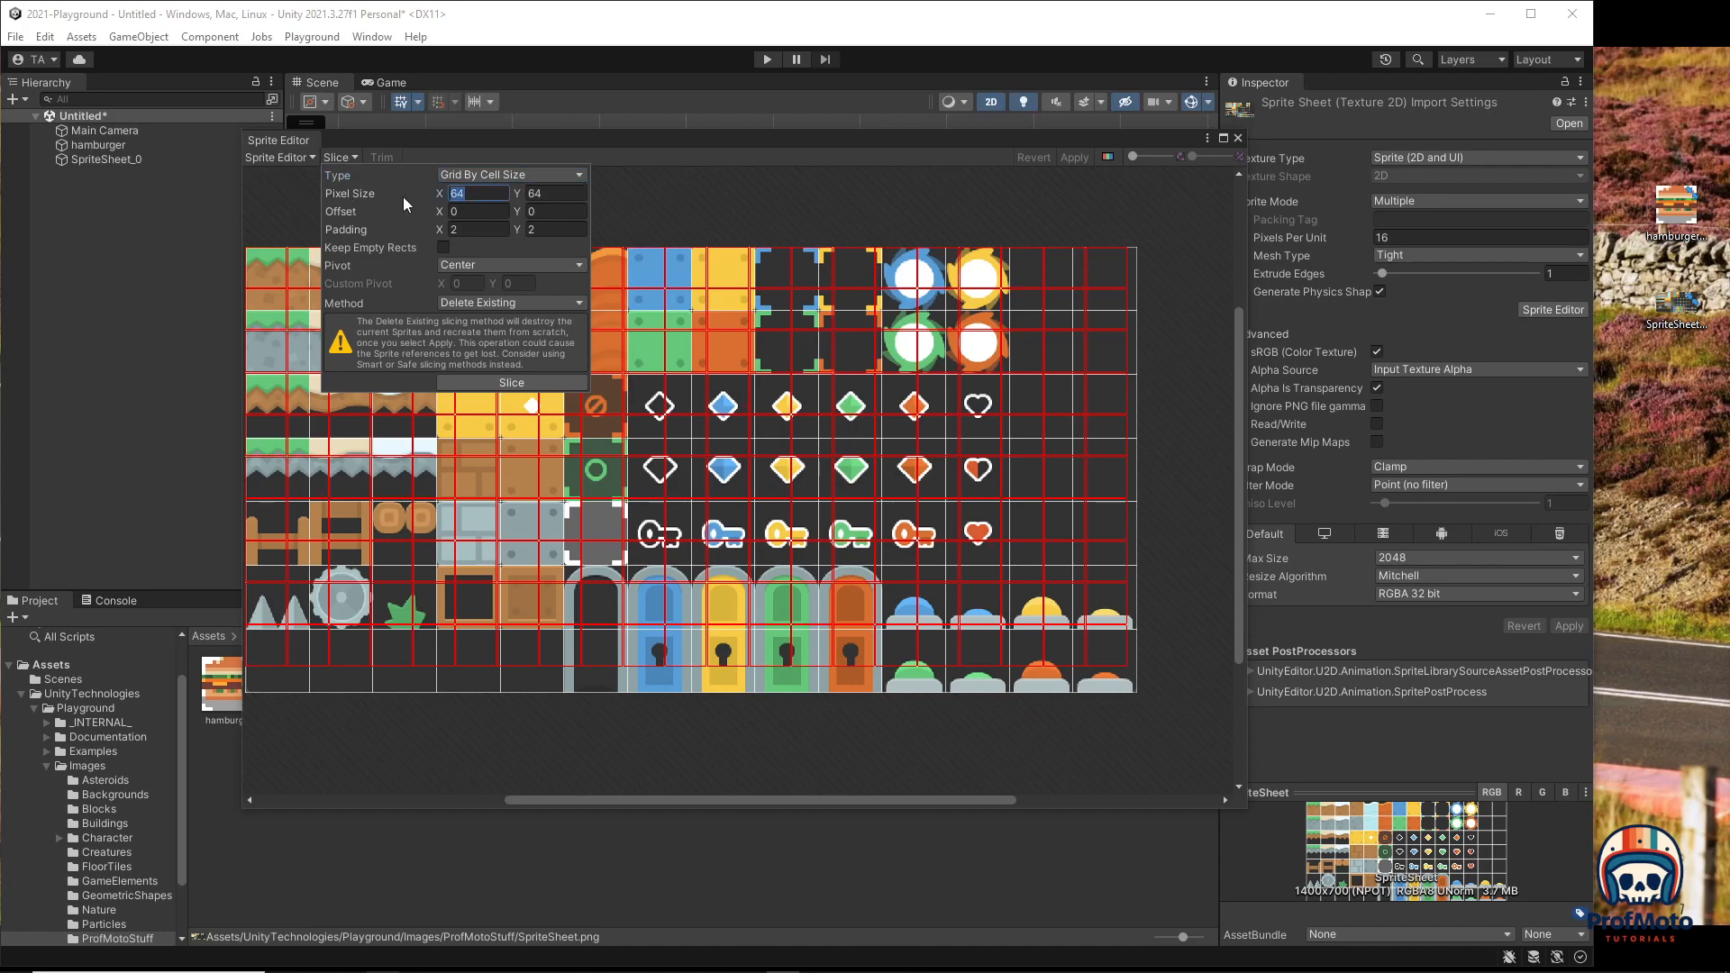
{"action": "type", "text": "100"}
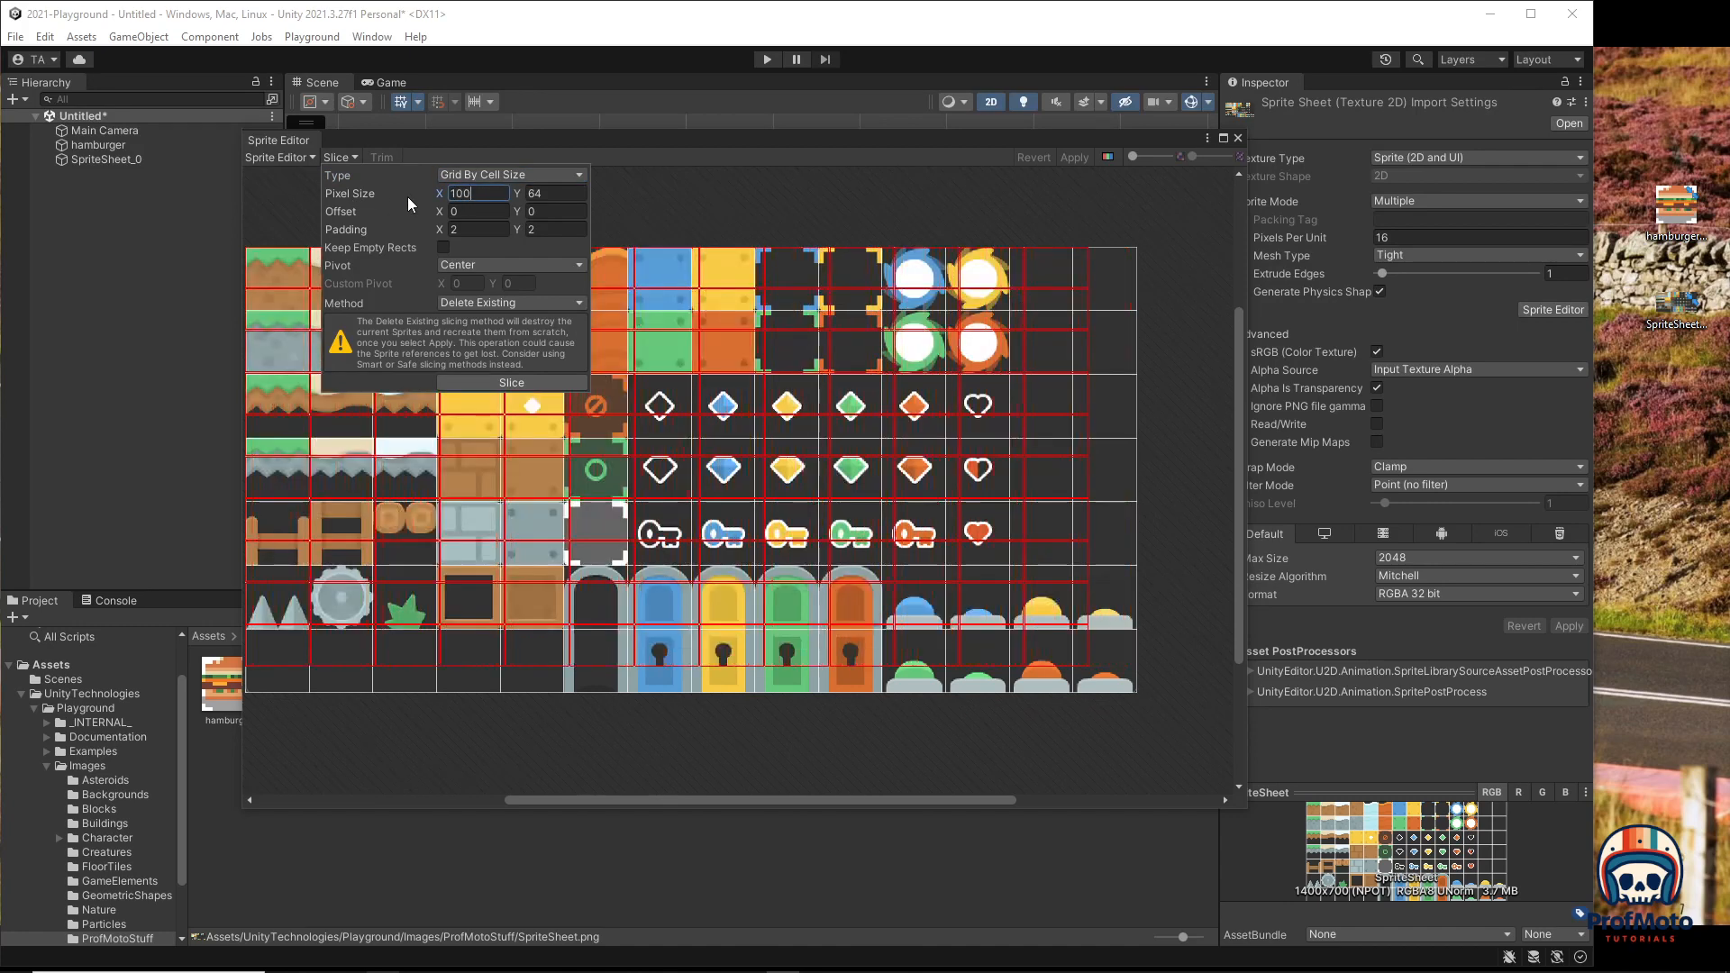
{"action": "key", "text": "Tab"}
{"action": "type", "text": "100"}
{"action": "key", "text": "Tab"}
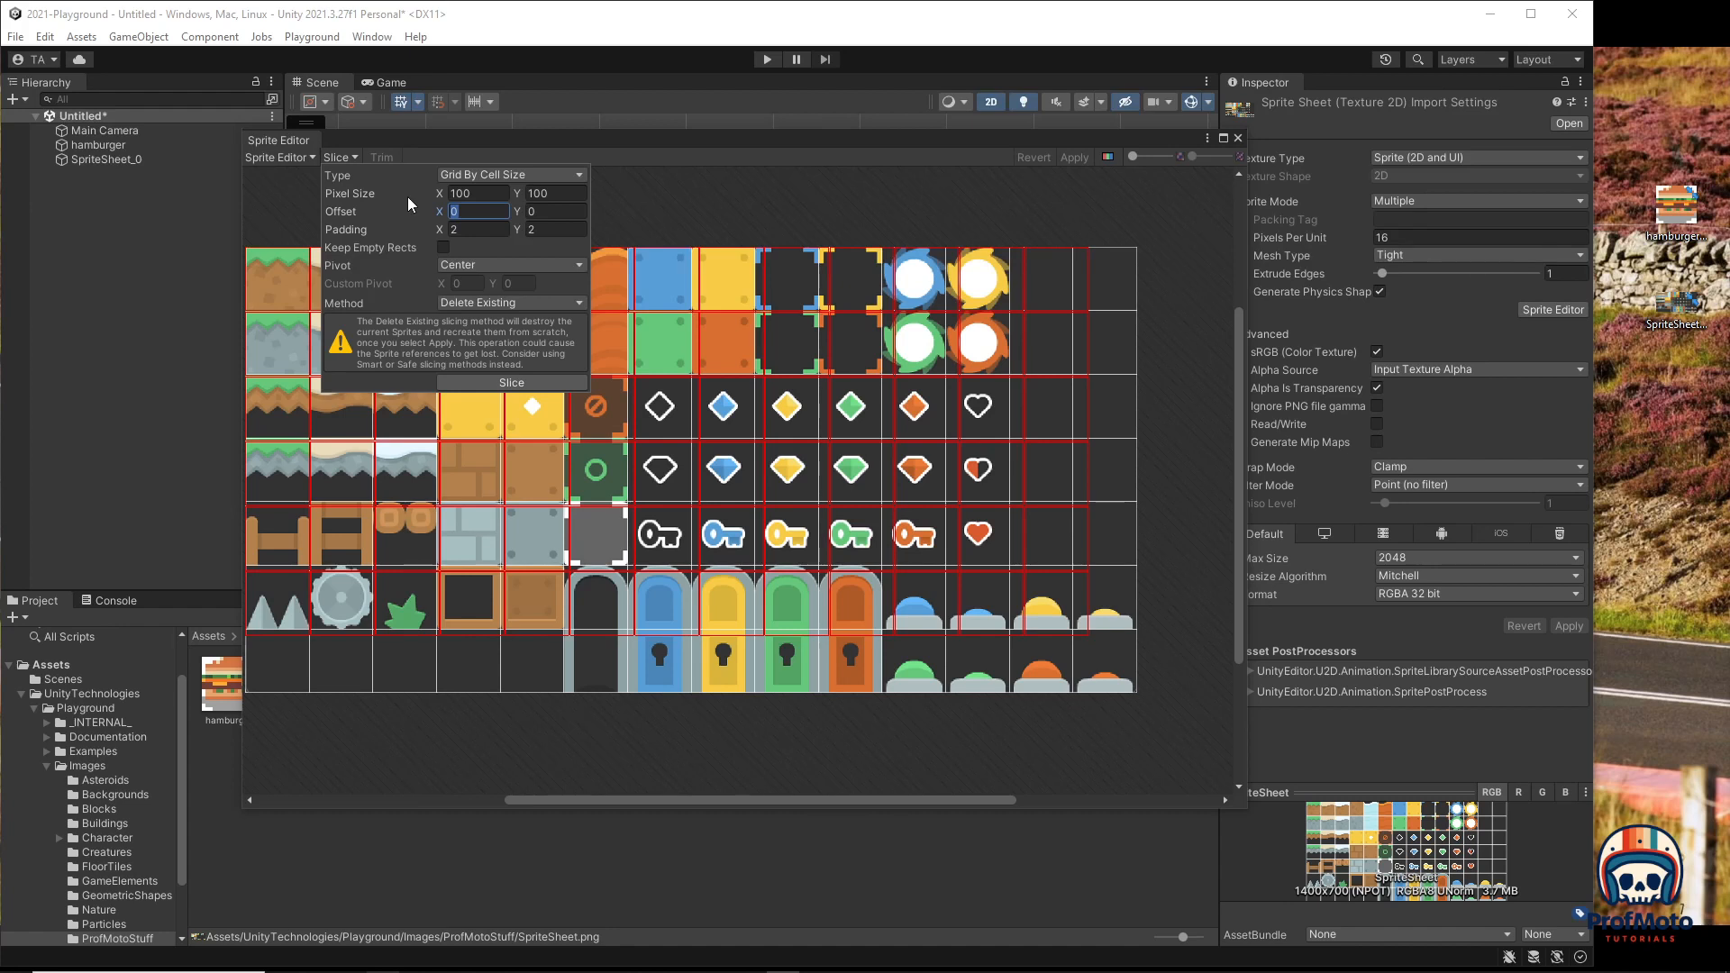
{"action": "left_click", "coordinate": [464, 229]}
{"action": "type", "text": "0"}
{"action": "left_click", "coordinate": [555, 229]}
{"action": "key", "text": "BackSpace"}
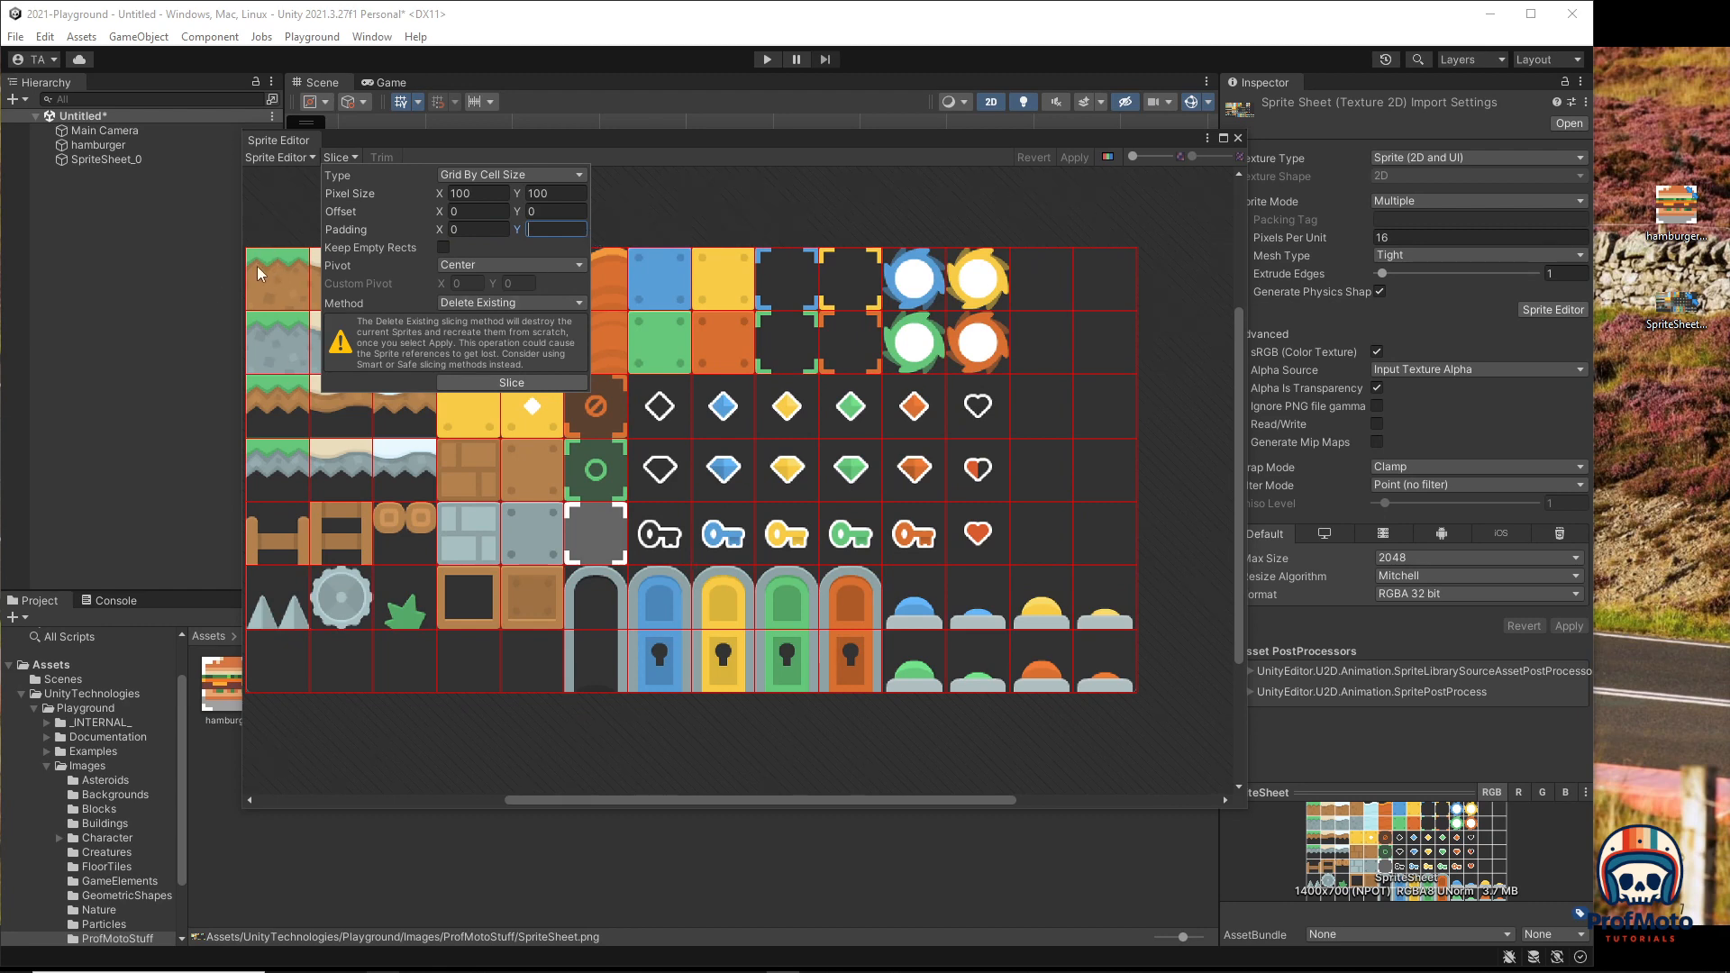
{"action": "scroll", "coordinate": [712, 257], "scroll_direction": "up", "scroll_amount": 6}
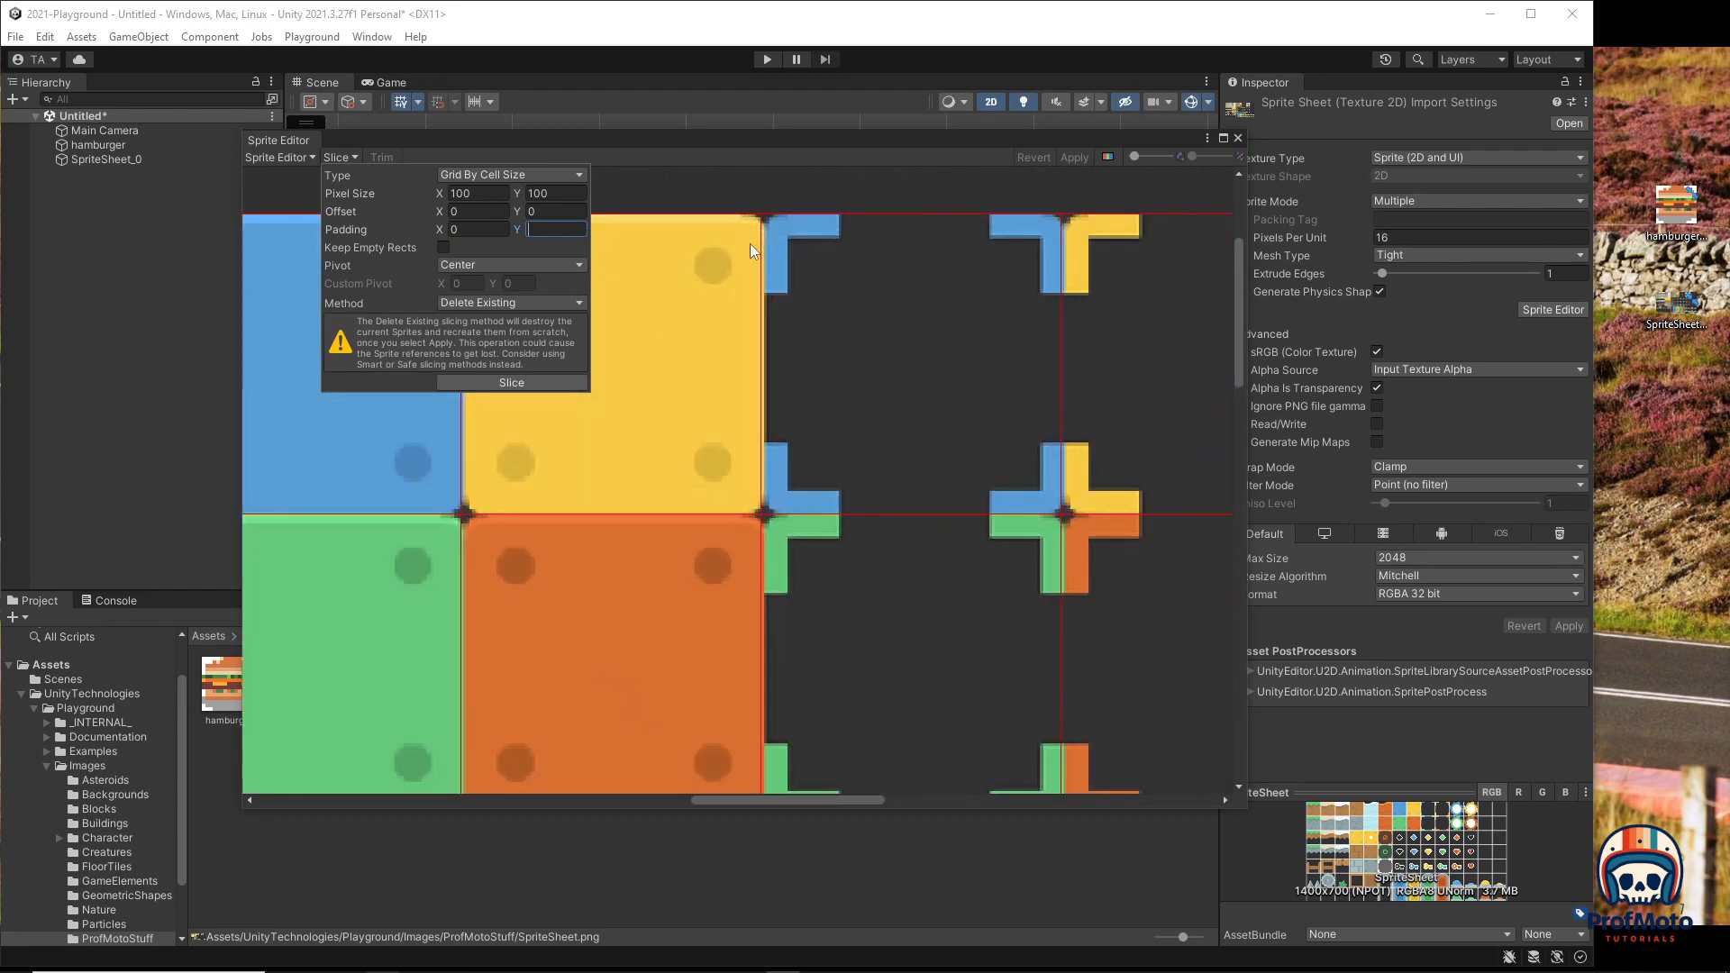
{"action": "scroll", "coordinate": [750, 243], "scroll_direction": "down", "scroll_amount": 1}
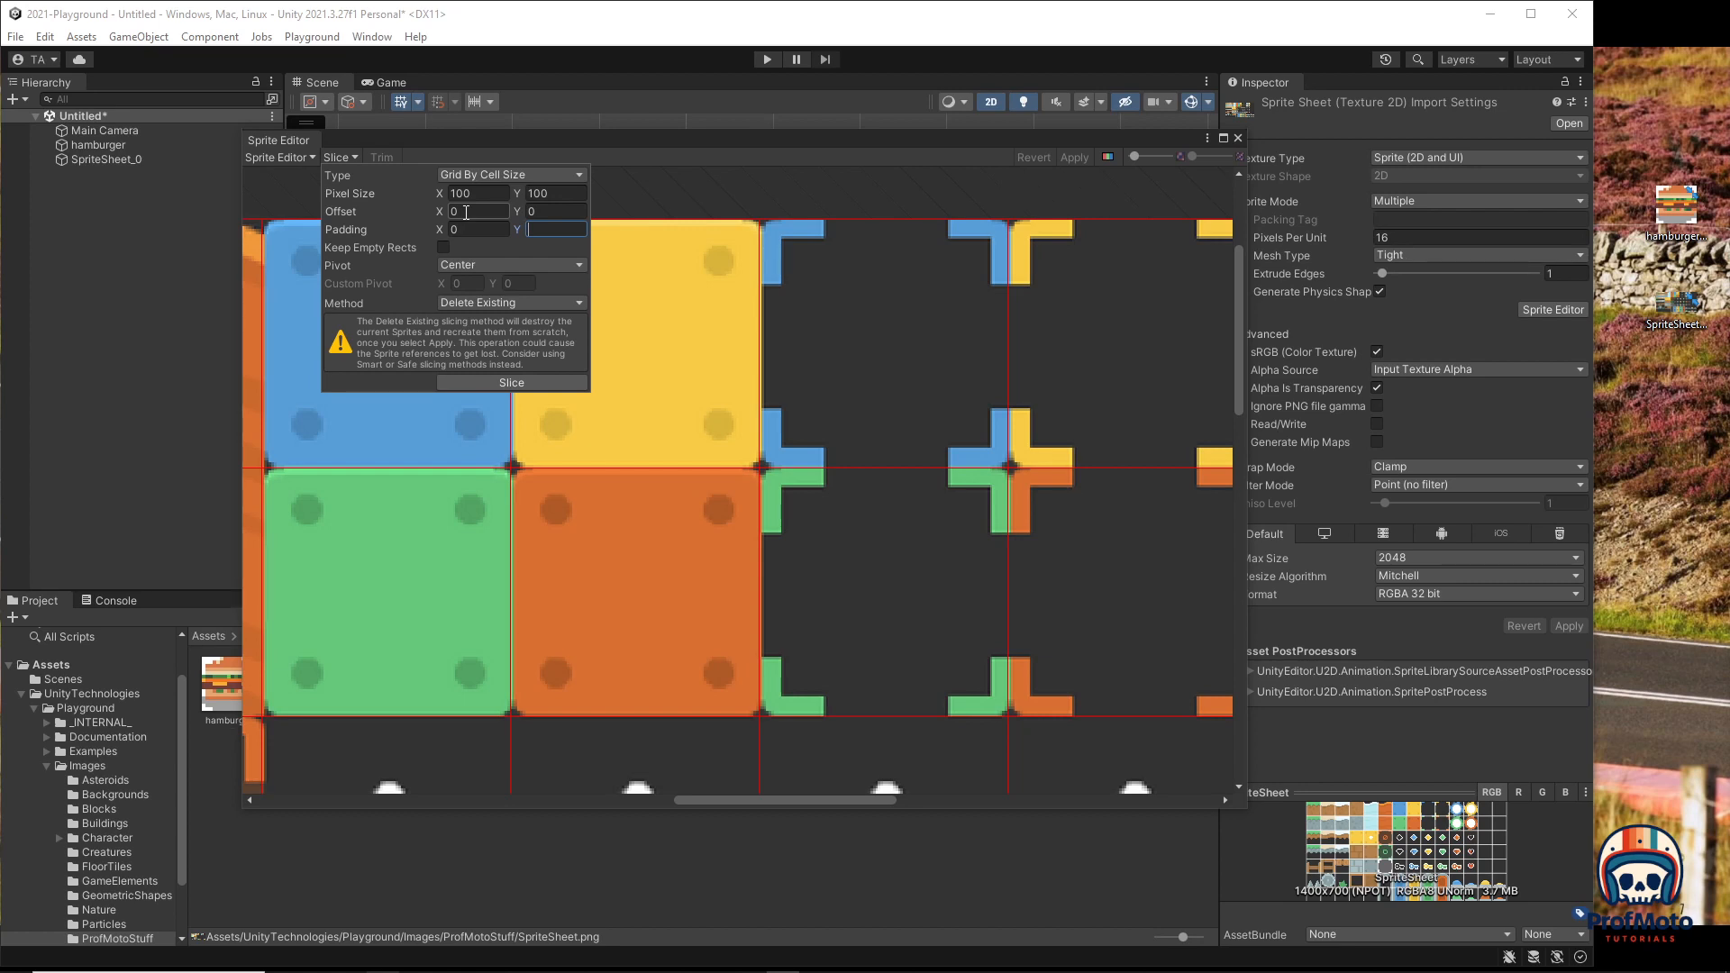
Step: Change the cell size to 98×98 with Offset X 2 and Padding 2
{"action": "left_click", "coordinate": [464, 195]}
{"action": "type", "text": "98"}
{"action": "left_click", "coordinate": [549, 193]}
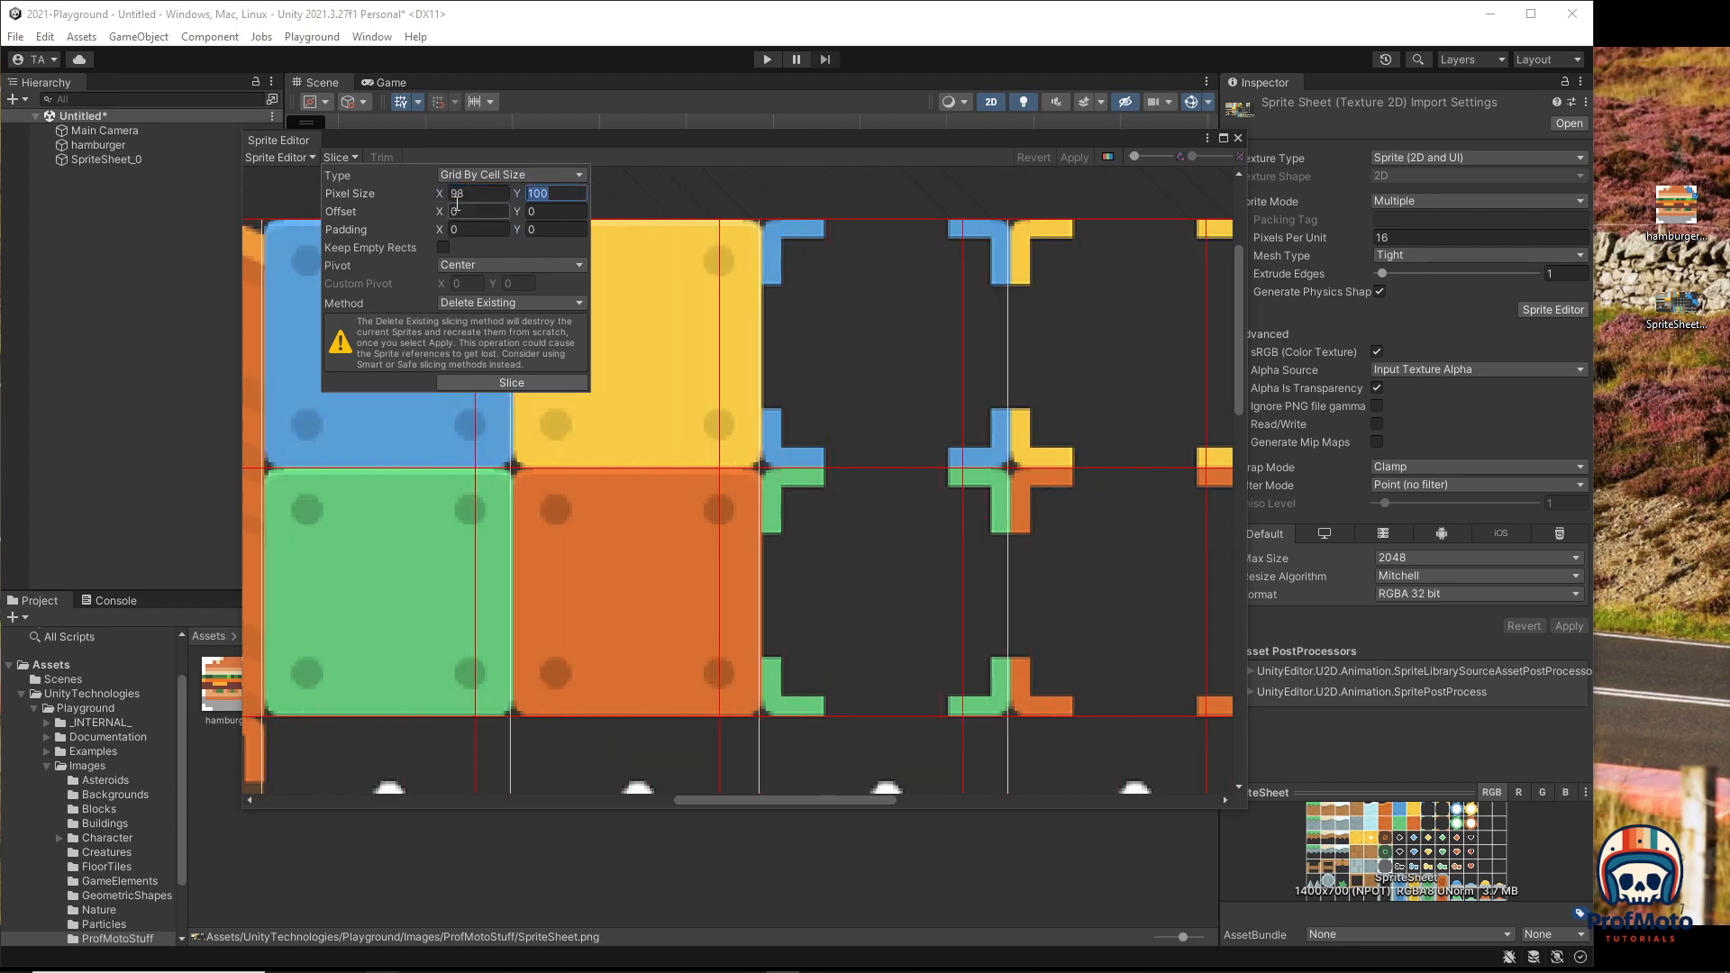
{"action": "type", "text": "98"}
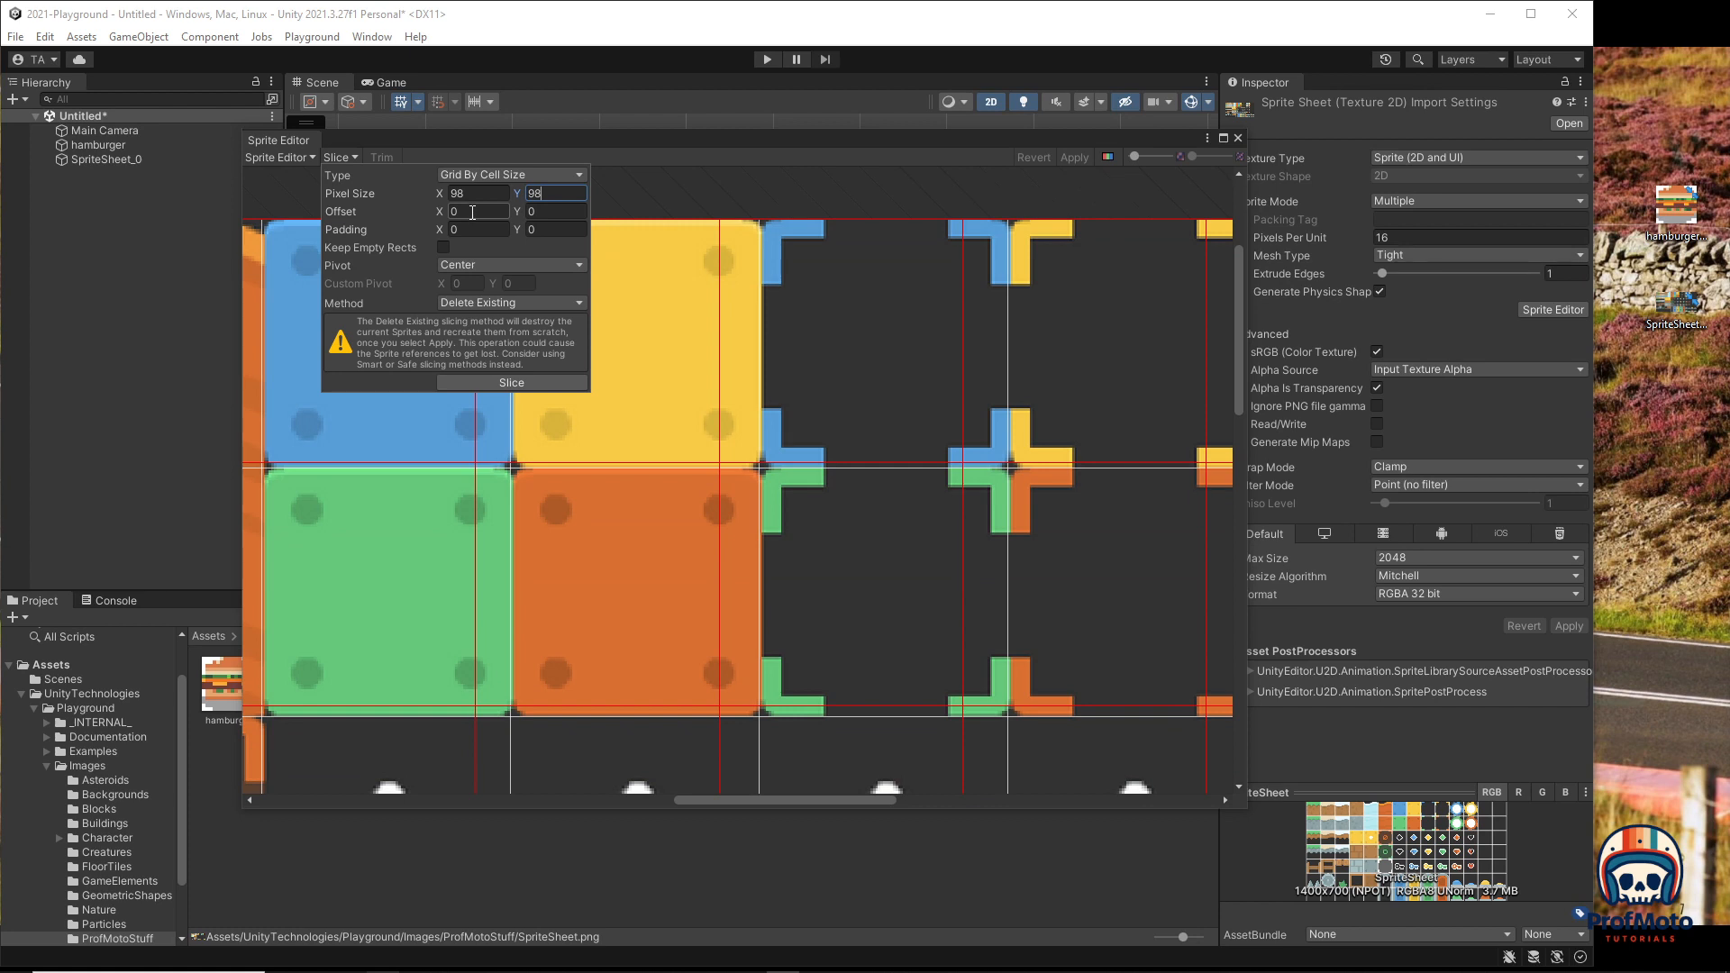
{"action": "left_click", "coordinate": [474, 215]}
{"action": "type", "text": "2"}
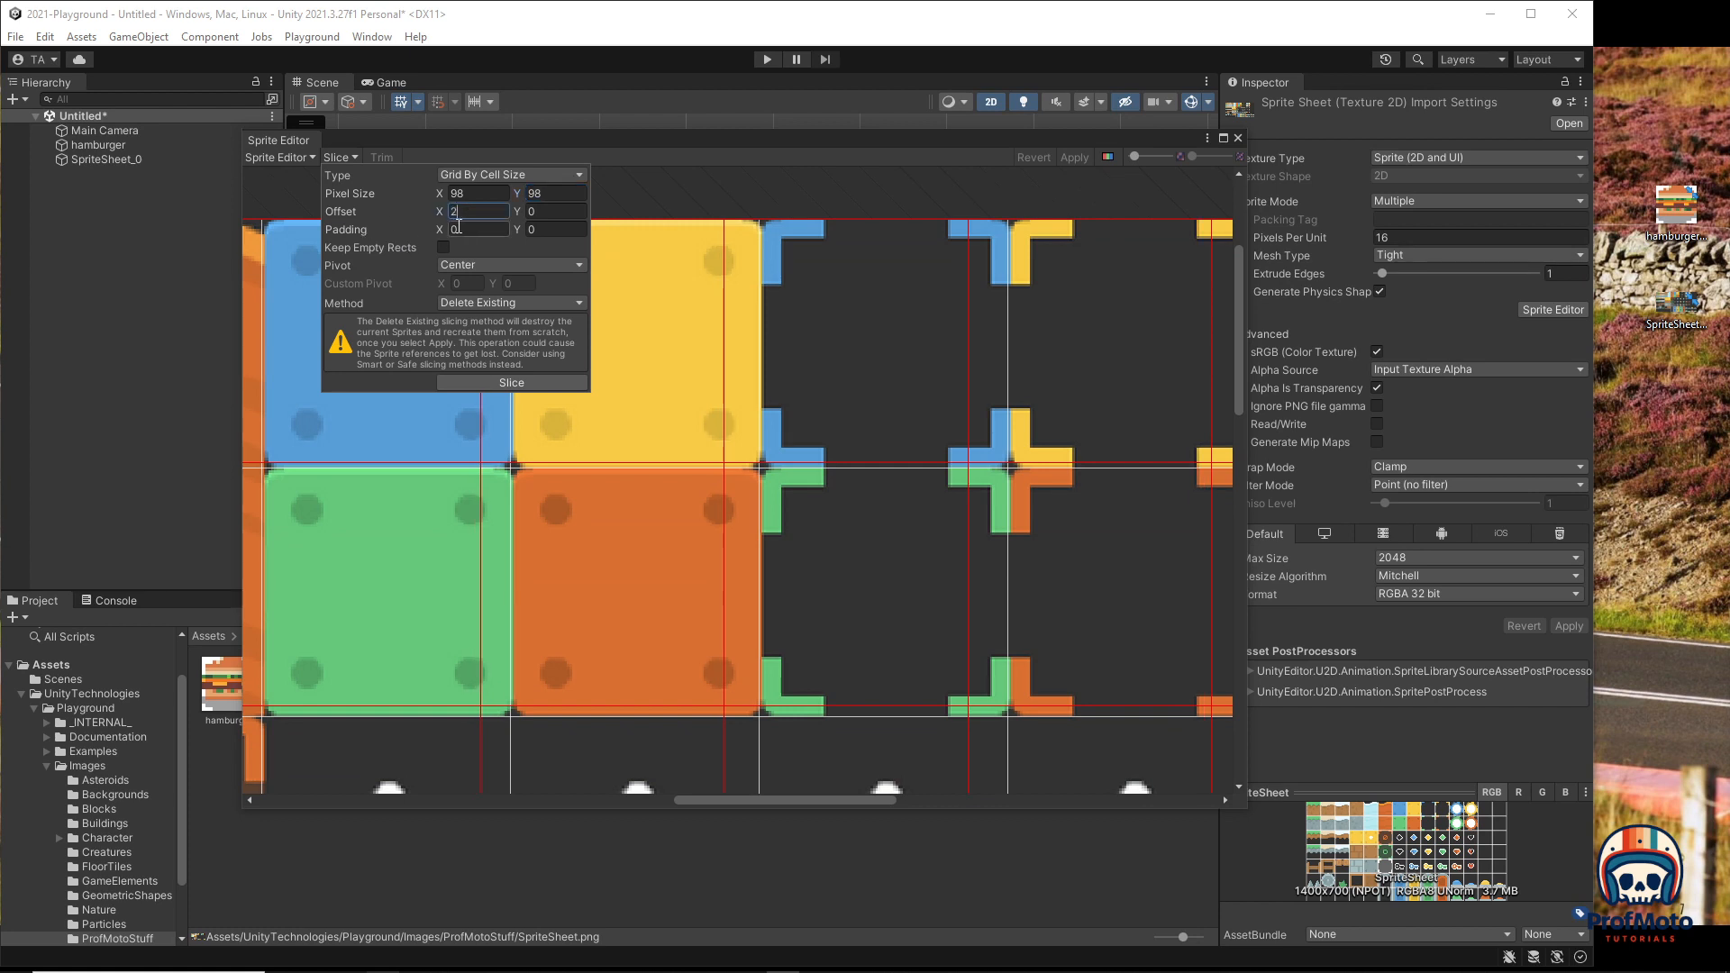
{"action": "type", "text": "2"}
{"action": "key", "text": "Tab"}
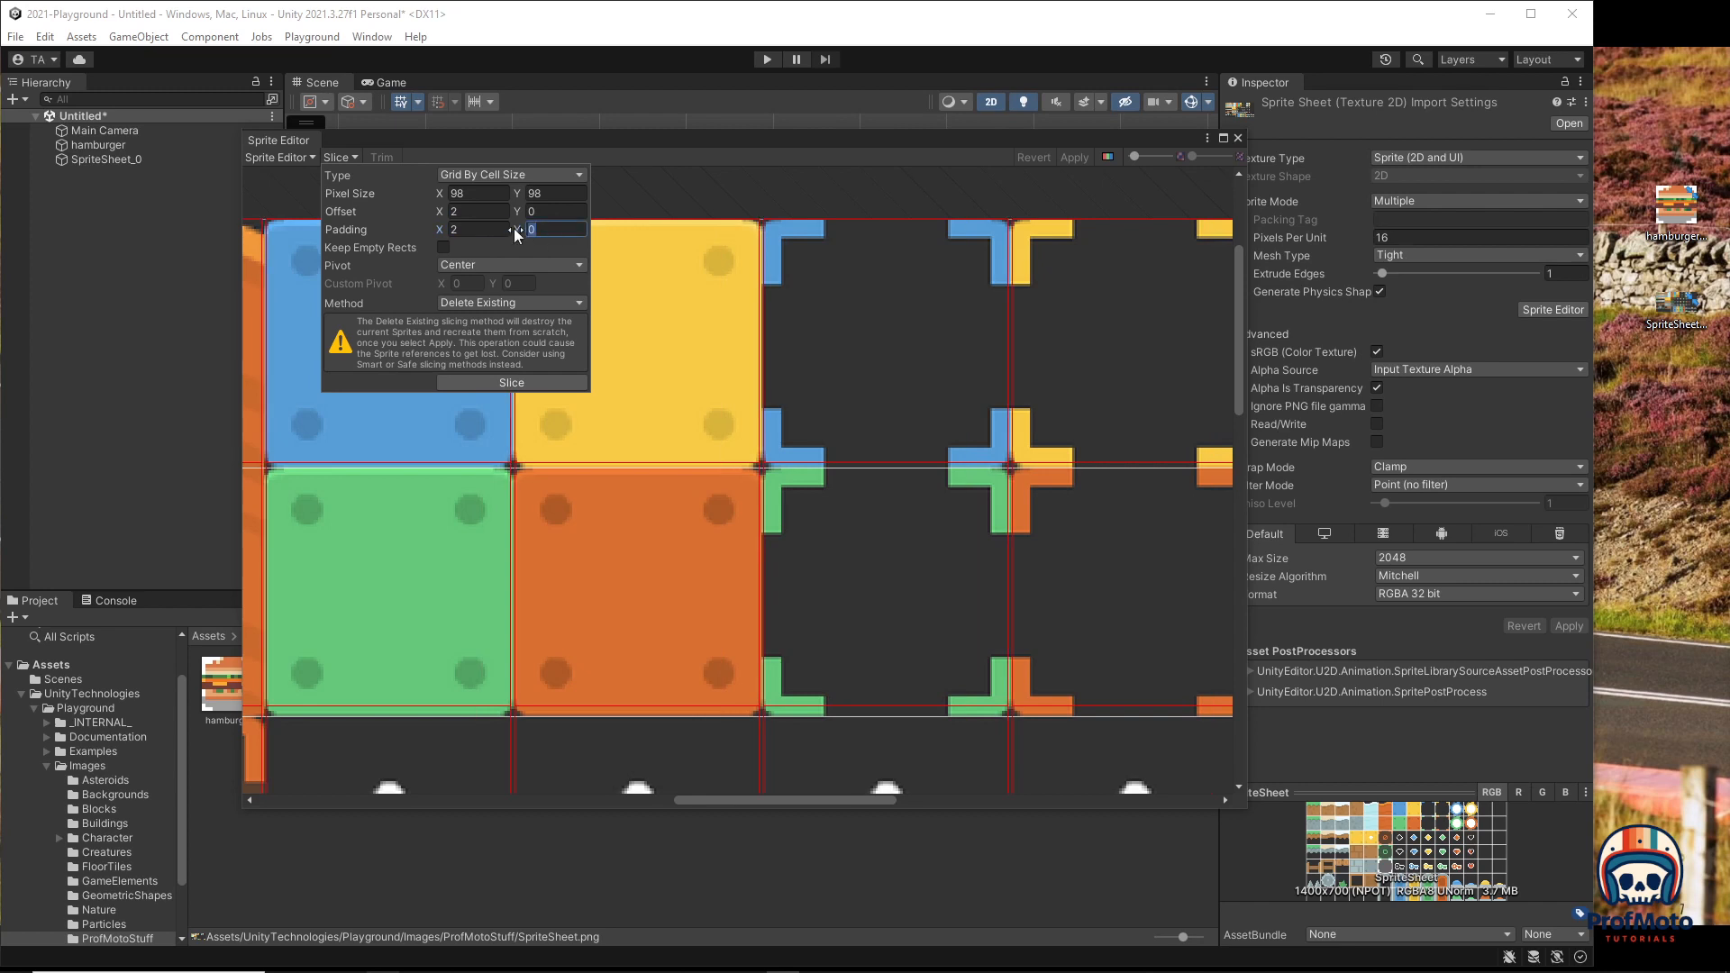
{"action": "type", "text": "2"}
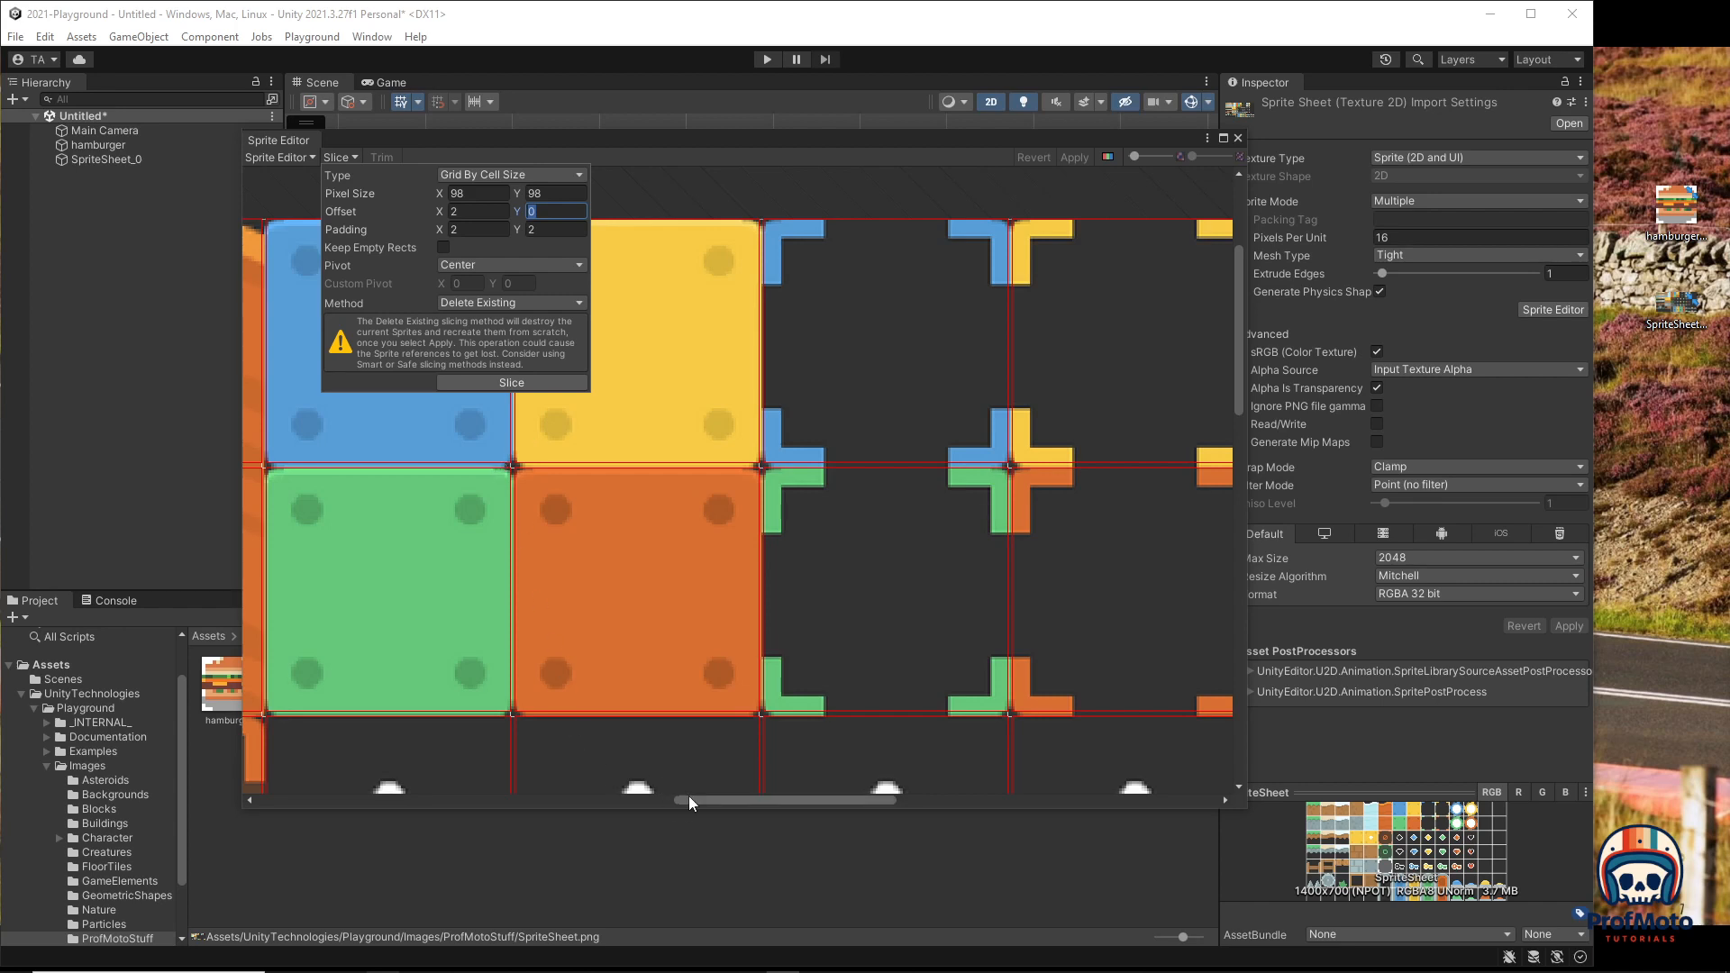
{"action": "left_click_drag", "start_coordinate": [689, 800], "coordinate": [353, 798]}
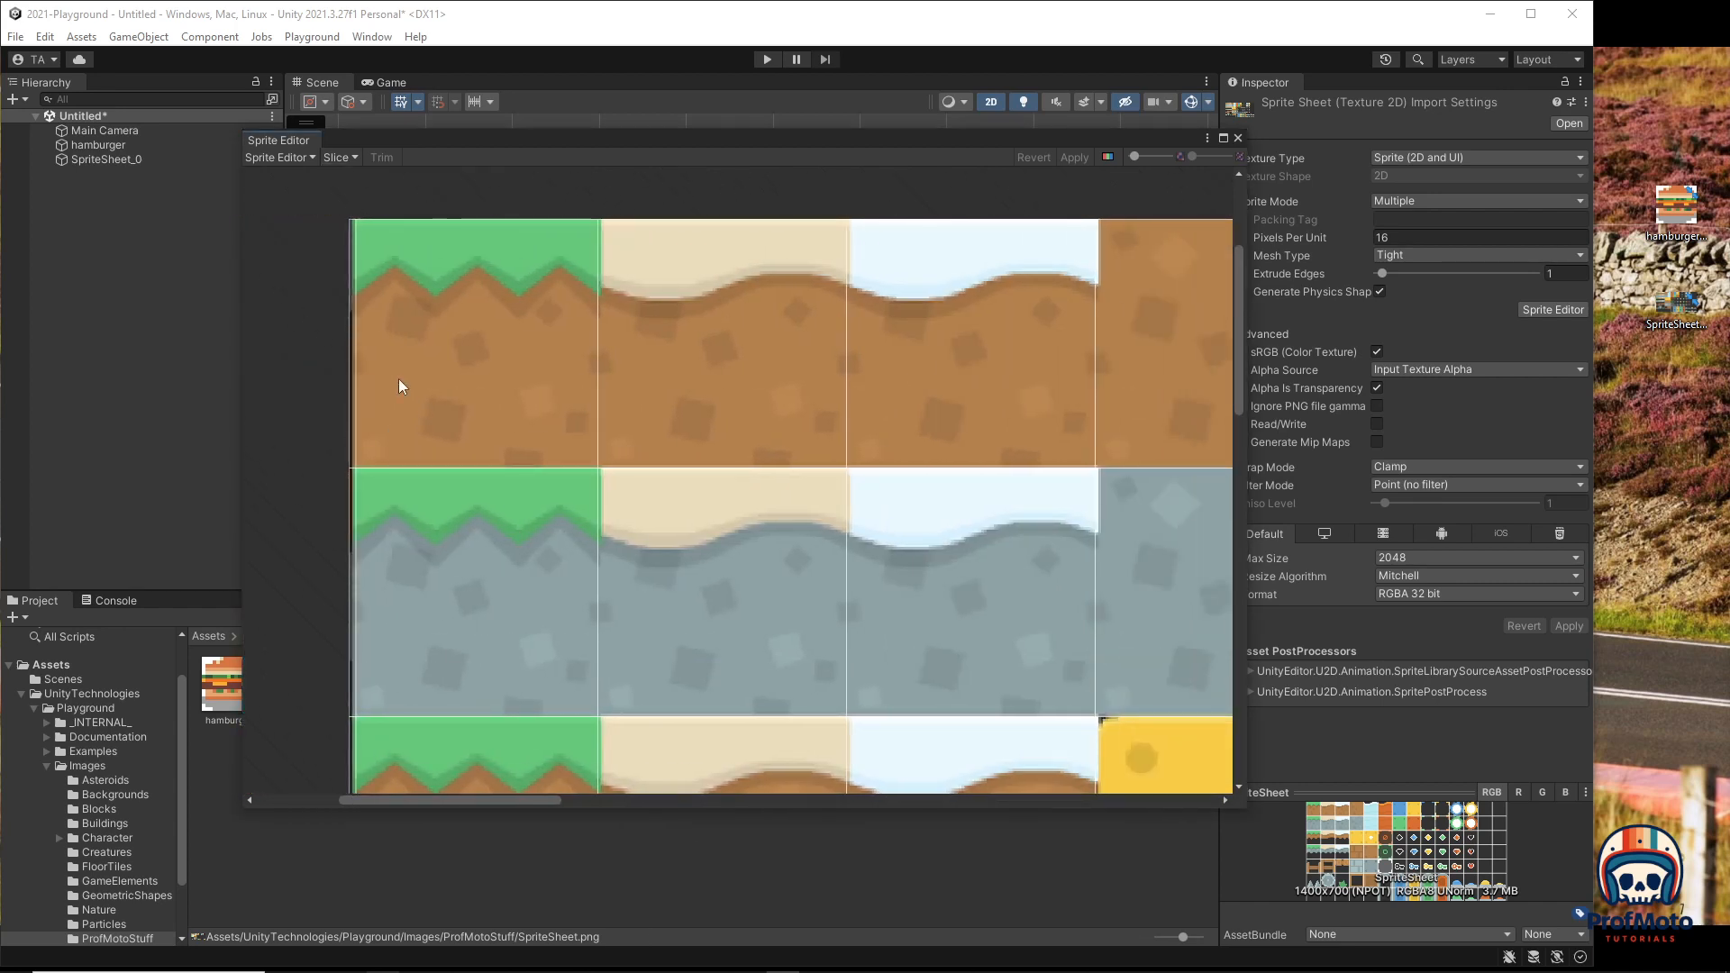
Step: Slice the sheet with these settings, apply the slices and close the Sprite Editor
{"action": "left_click", "coordinate": [341, 157]}
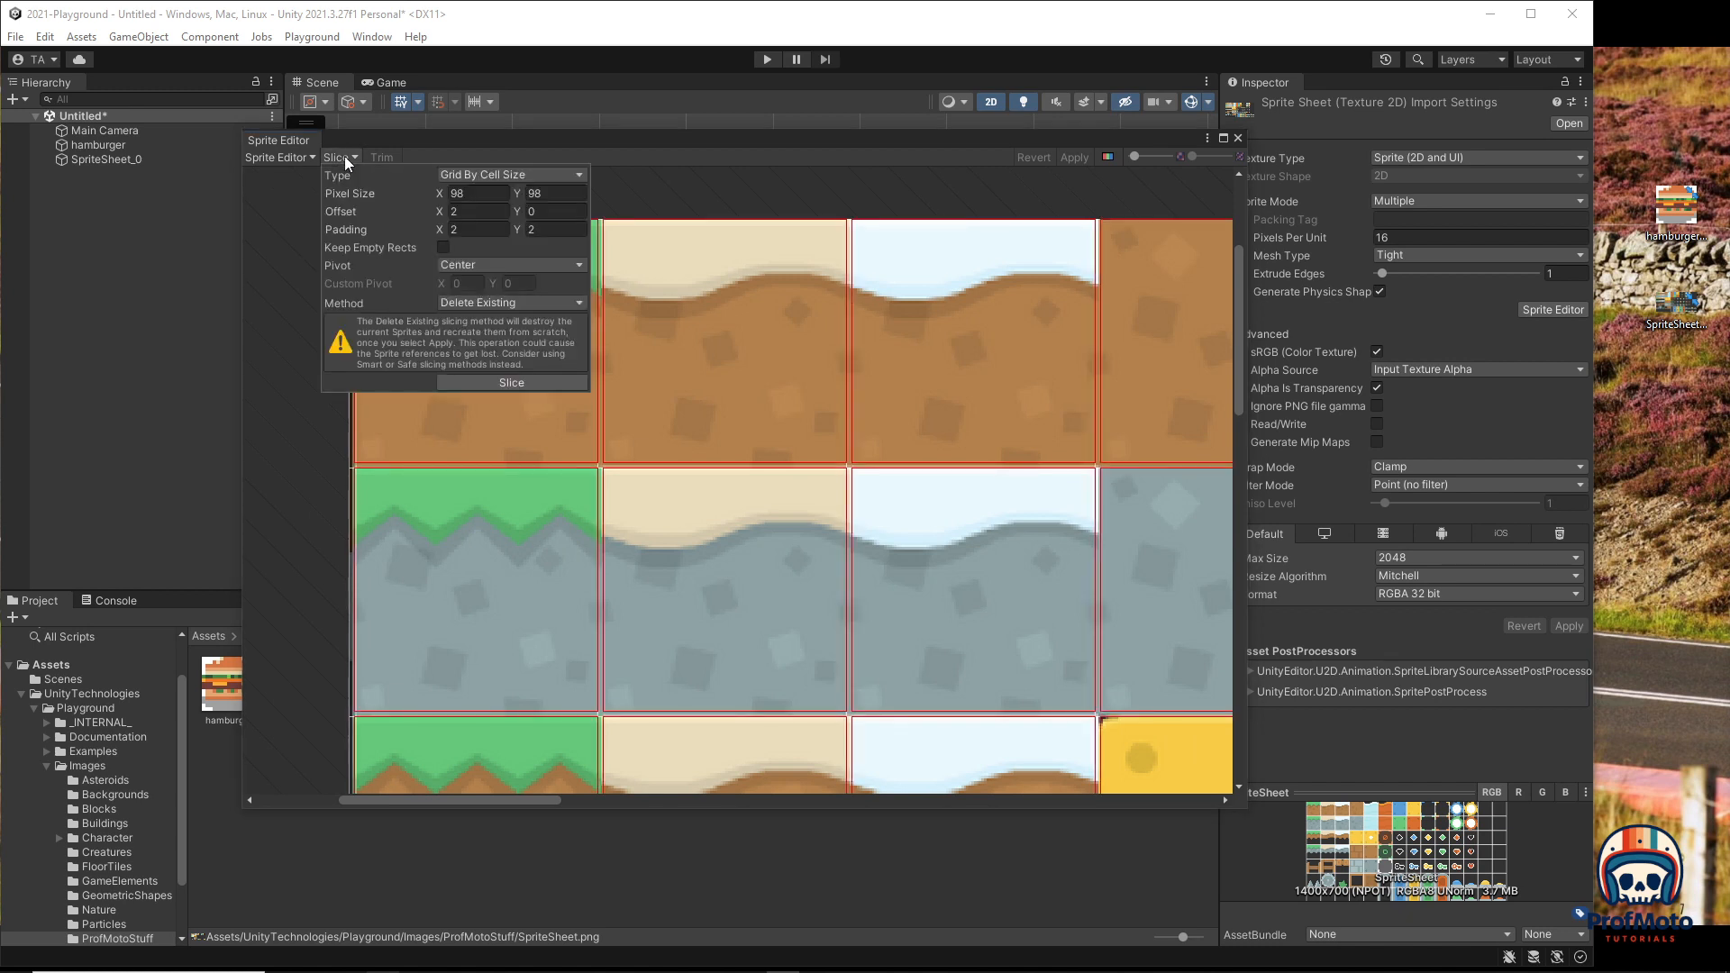
{"action": "left_click", "coordinate": [510, 382]}
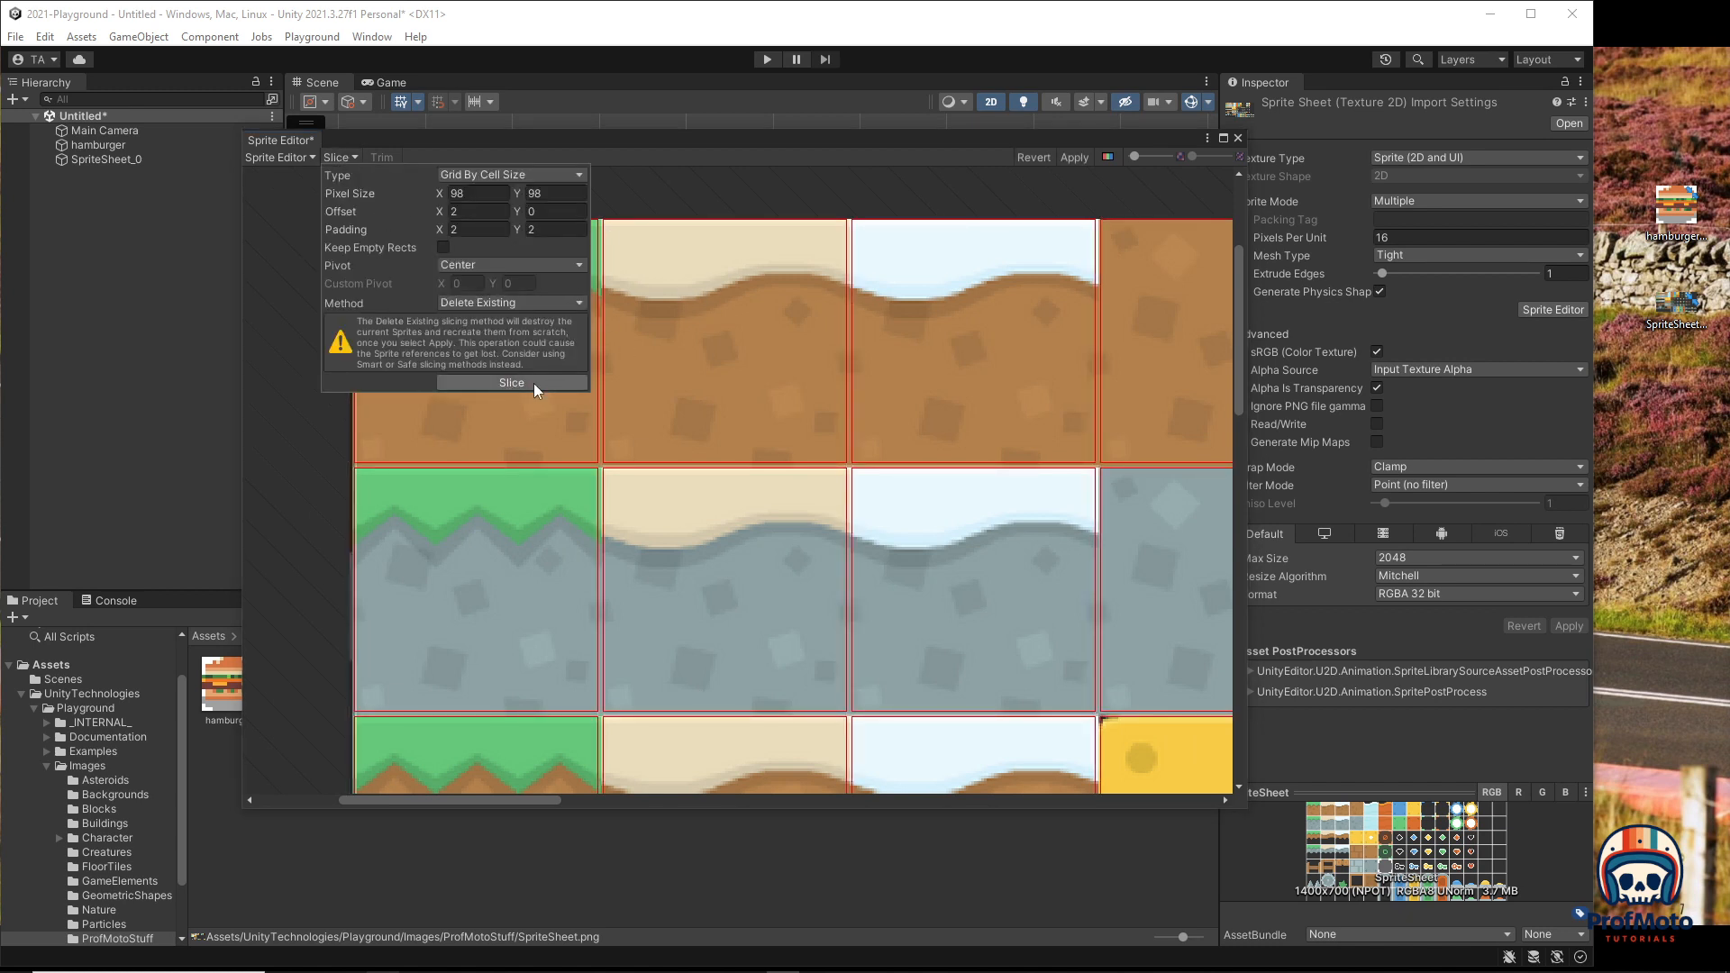
{"action": "left_click", "coordinate": [1072, 157]}
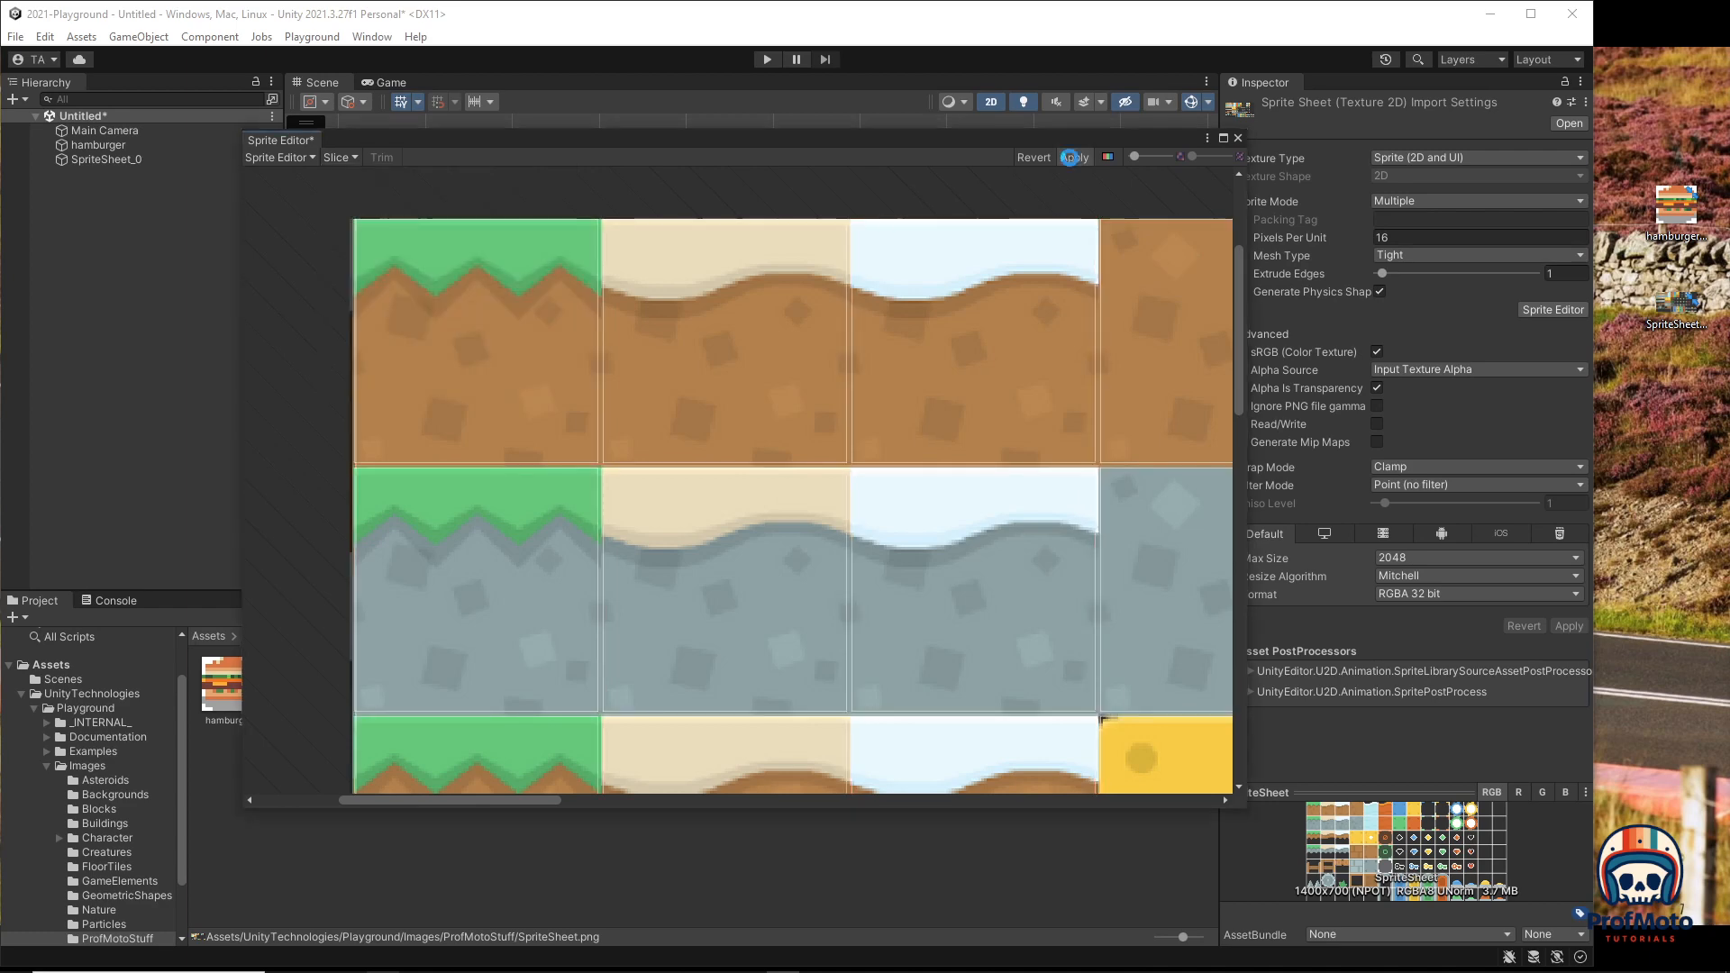
{"action": "left_click", "coordinate": [1236, 137]}
{"action": "left_click", "coordinate": [771, 60]}
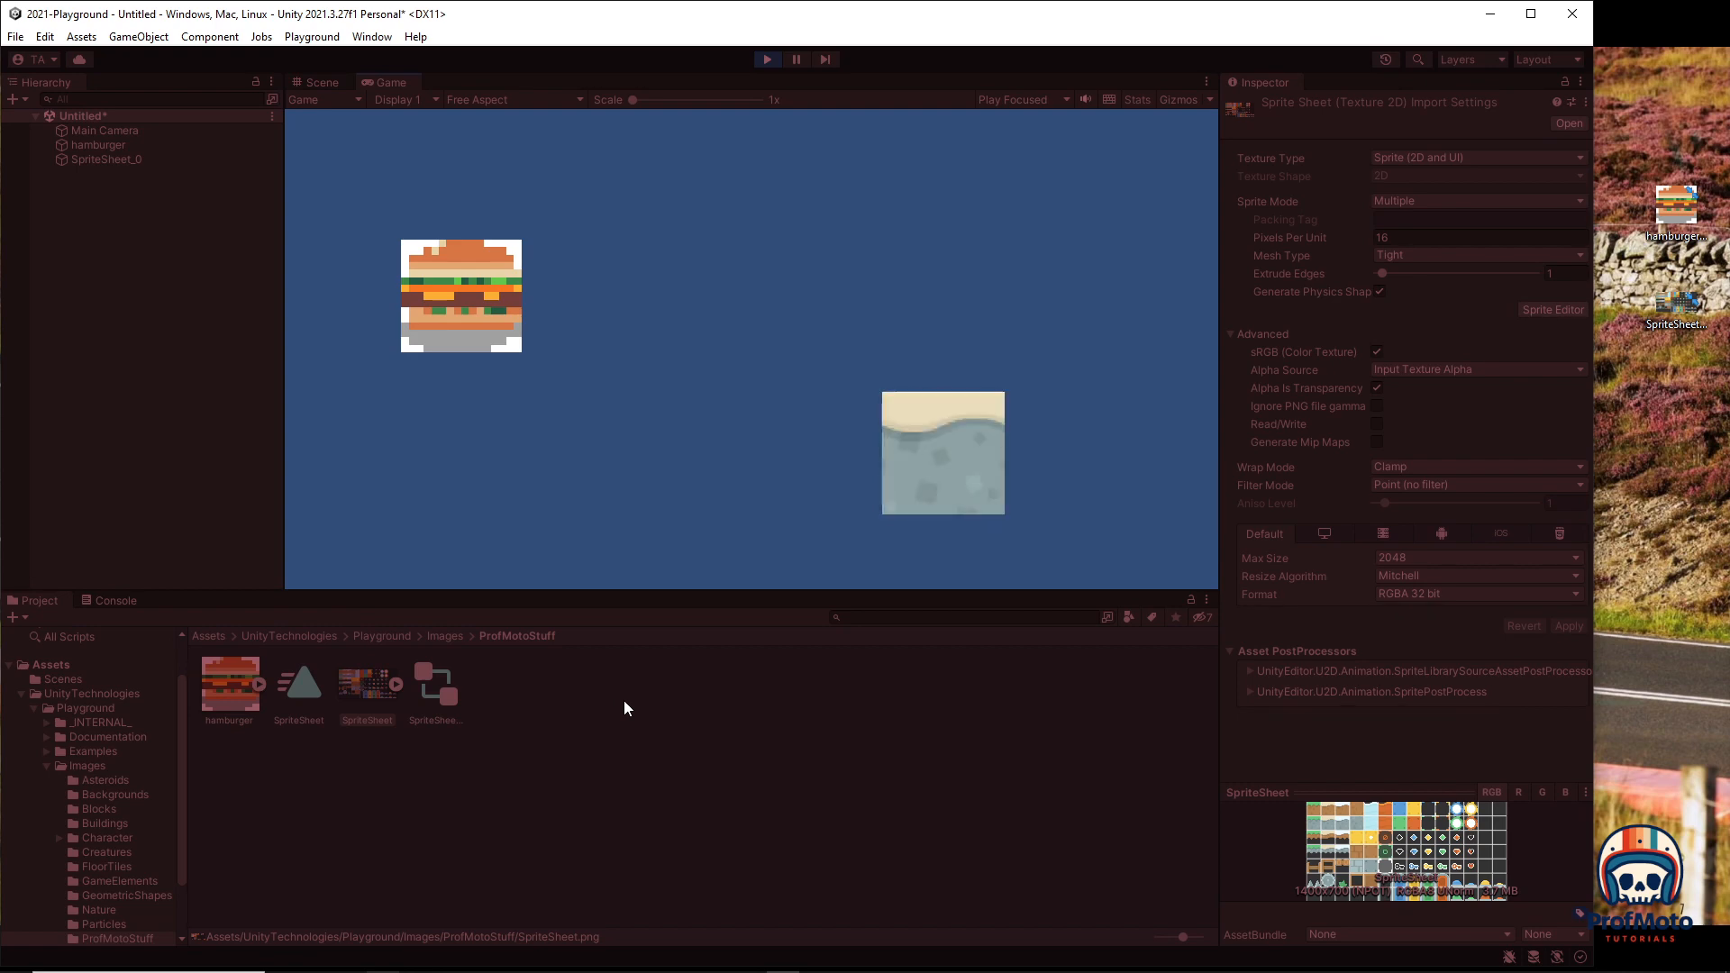
{"action": "left_click", "coordinate": [767, 60]}
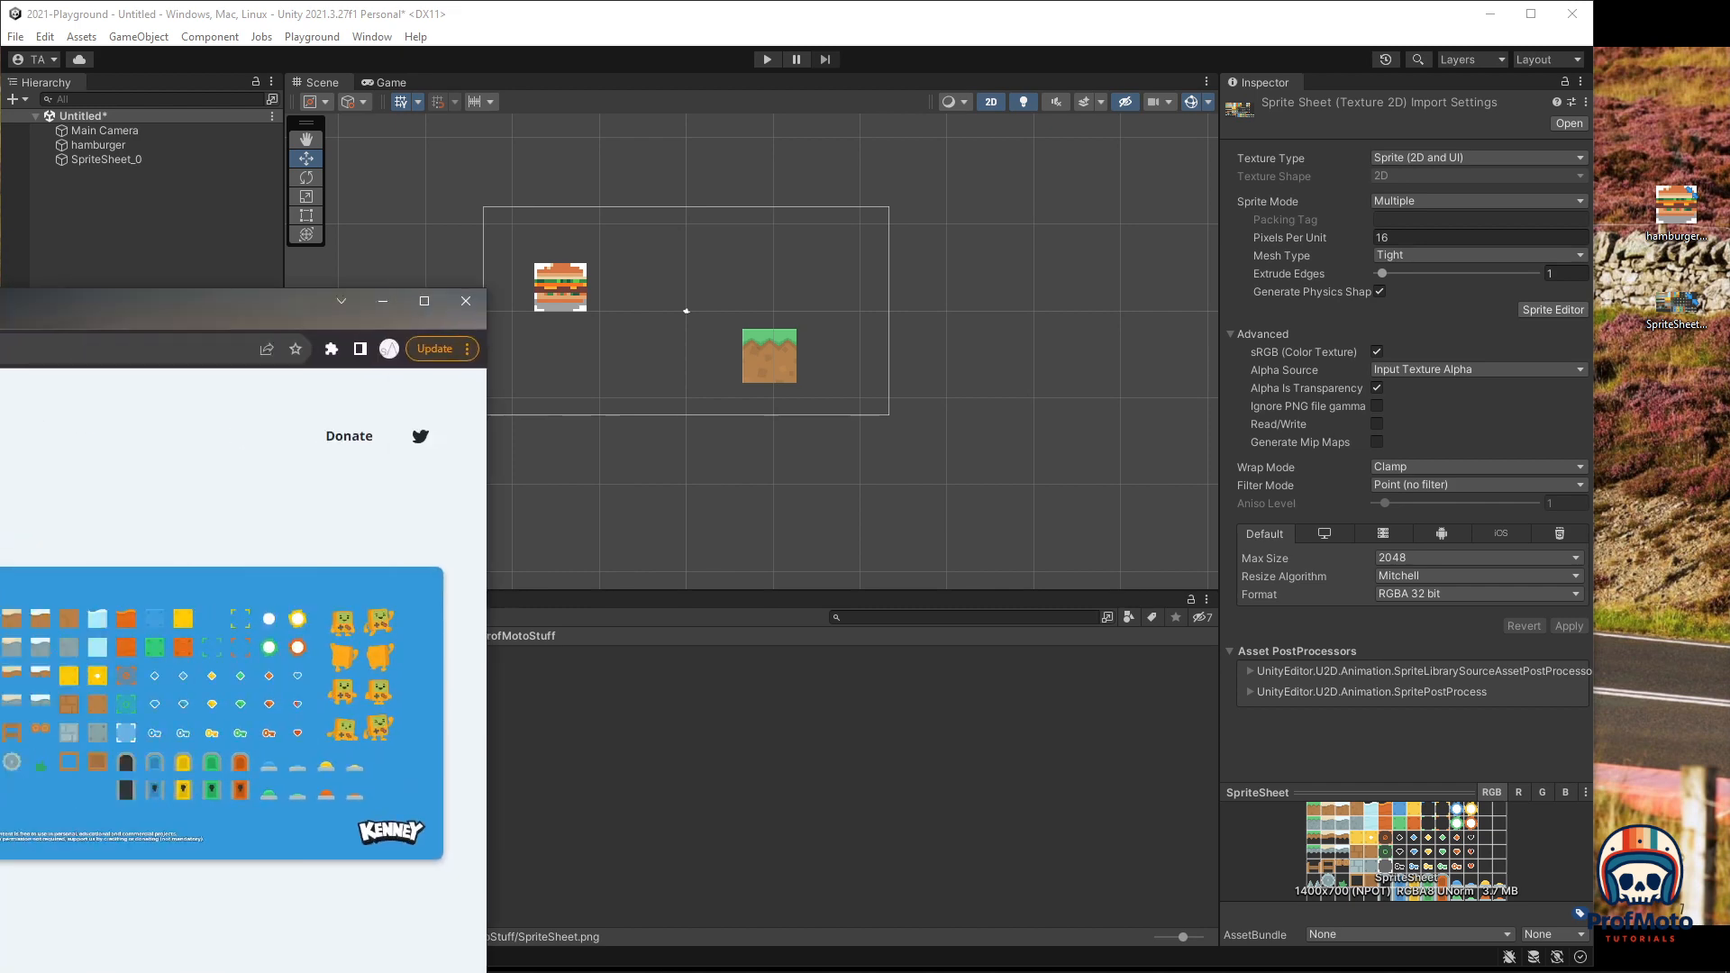
Step: Look over Kenney.nl's Creature Mixer and Simplified Platformer Pack pages, then move the browser off Unity
{"action": "left_click_drag", "start_coordinate": [0, 335], "coordinate": [702, 212]}
{"action": "left_click_drag", "start_coordinate": [705, 121], "coordinate": [715, 81]}
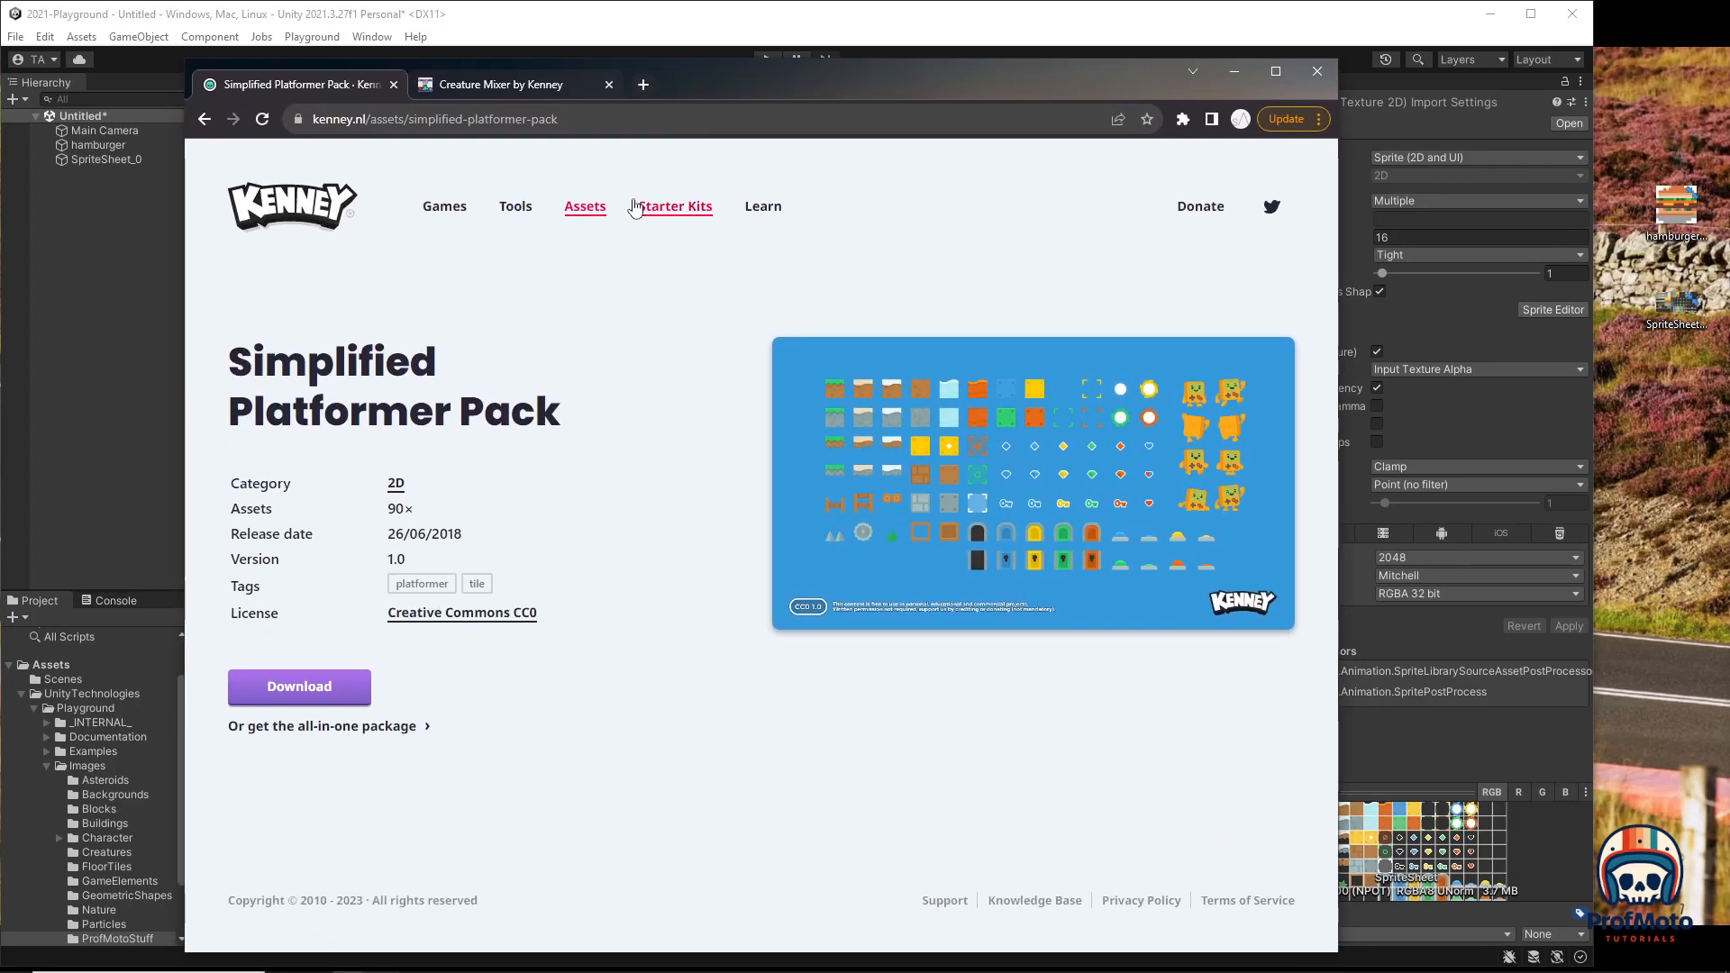
{"action": "left_click", "coordinate": [504, 84]}
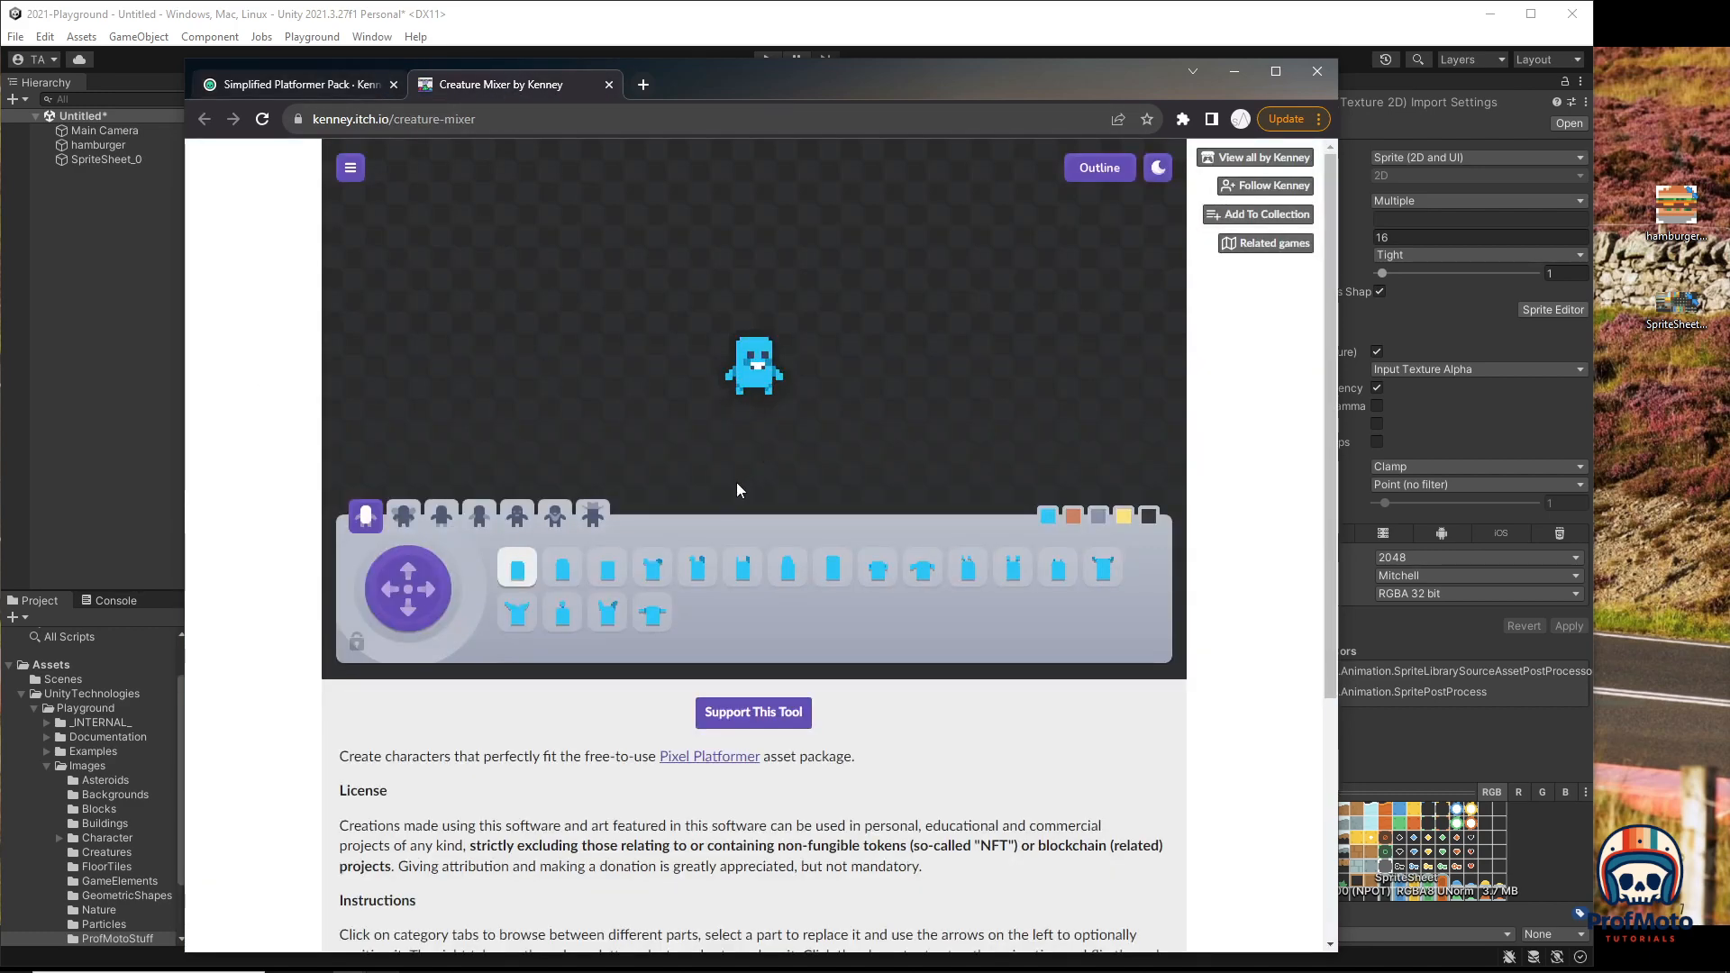
{"action": "left_click", "coordinate": [283, 86]}
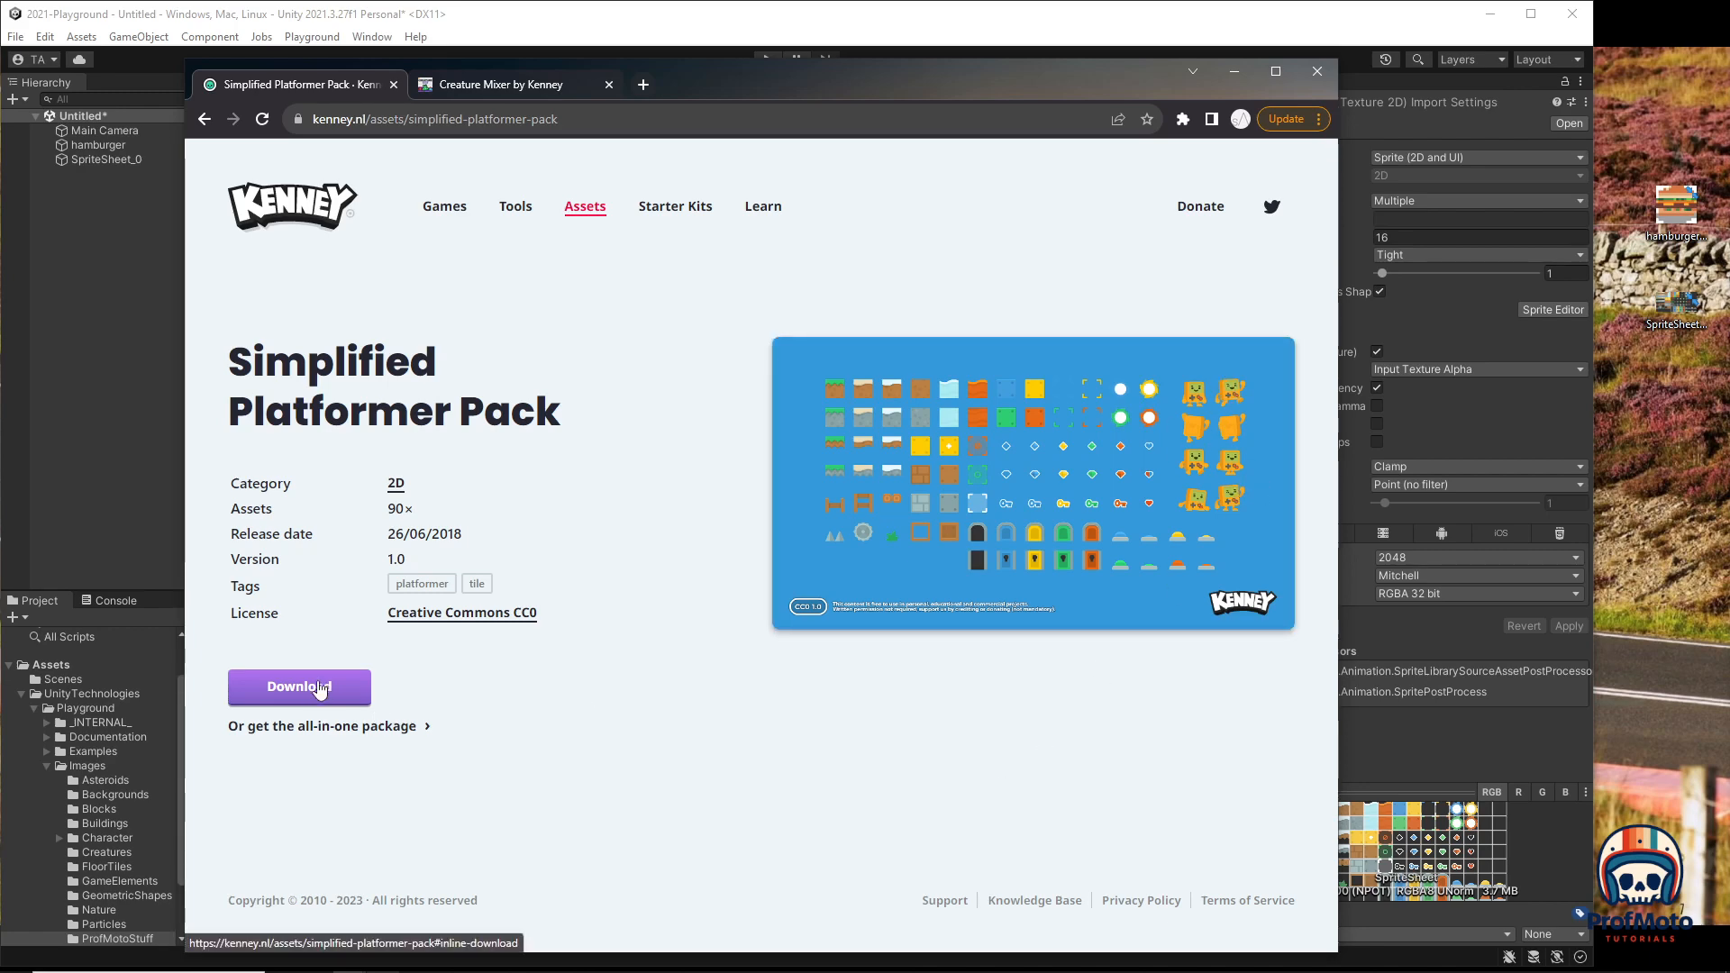
{"action": "left_click_drag", "start_coordinate": [718, 86], "coordinate": [1, 225]}
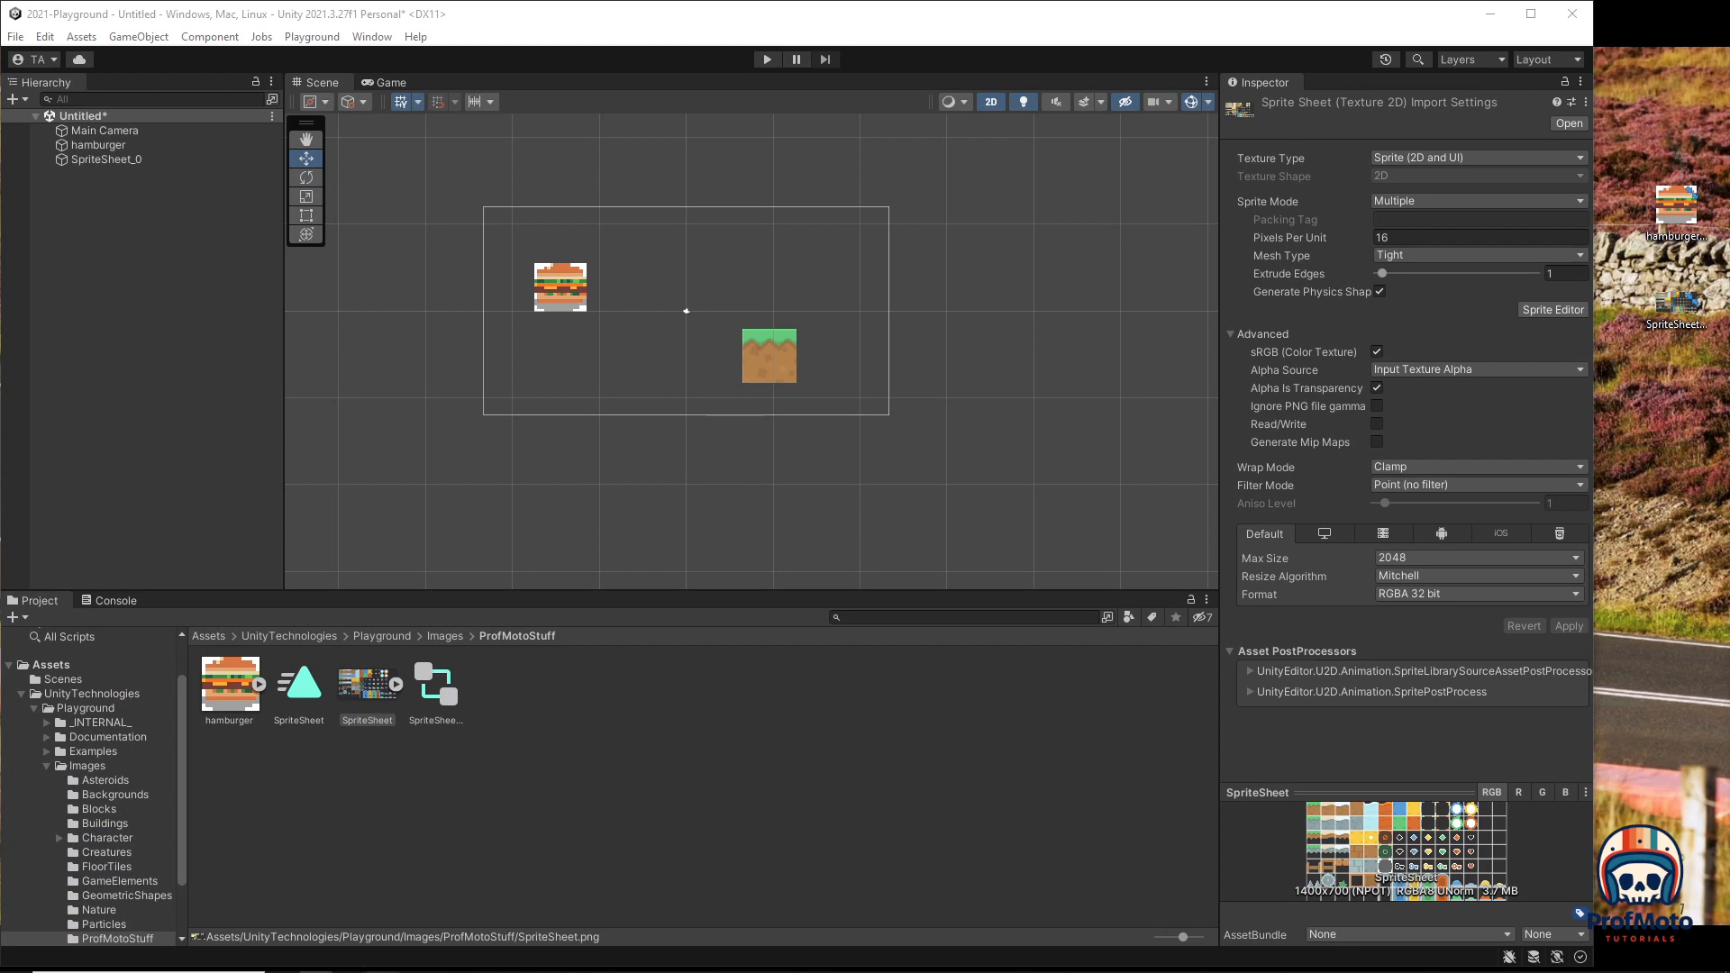
Step: Move the platformer pack zip onto the desktop and open its Tilesheet folder
{"action": "left_click_drag", "start_coordinate": [1, 287], "coordinate": [1670, 432]}
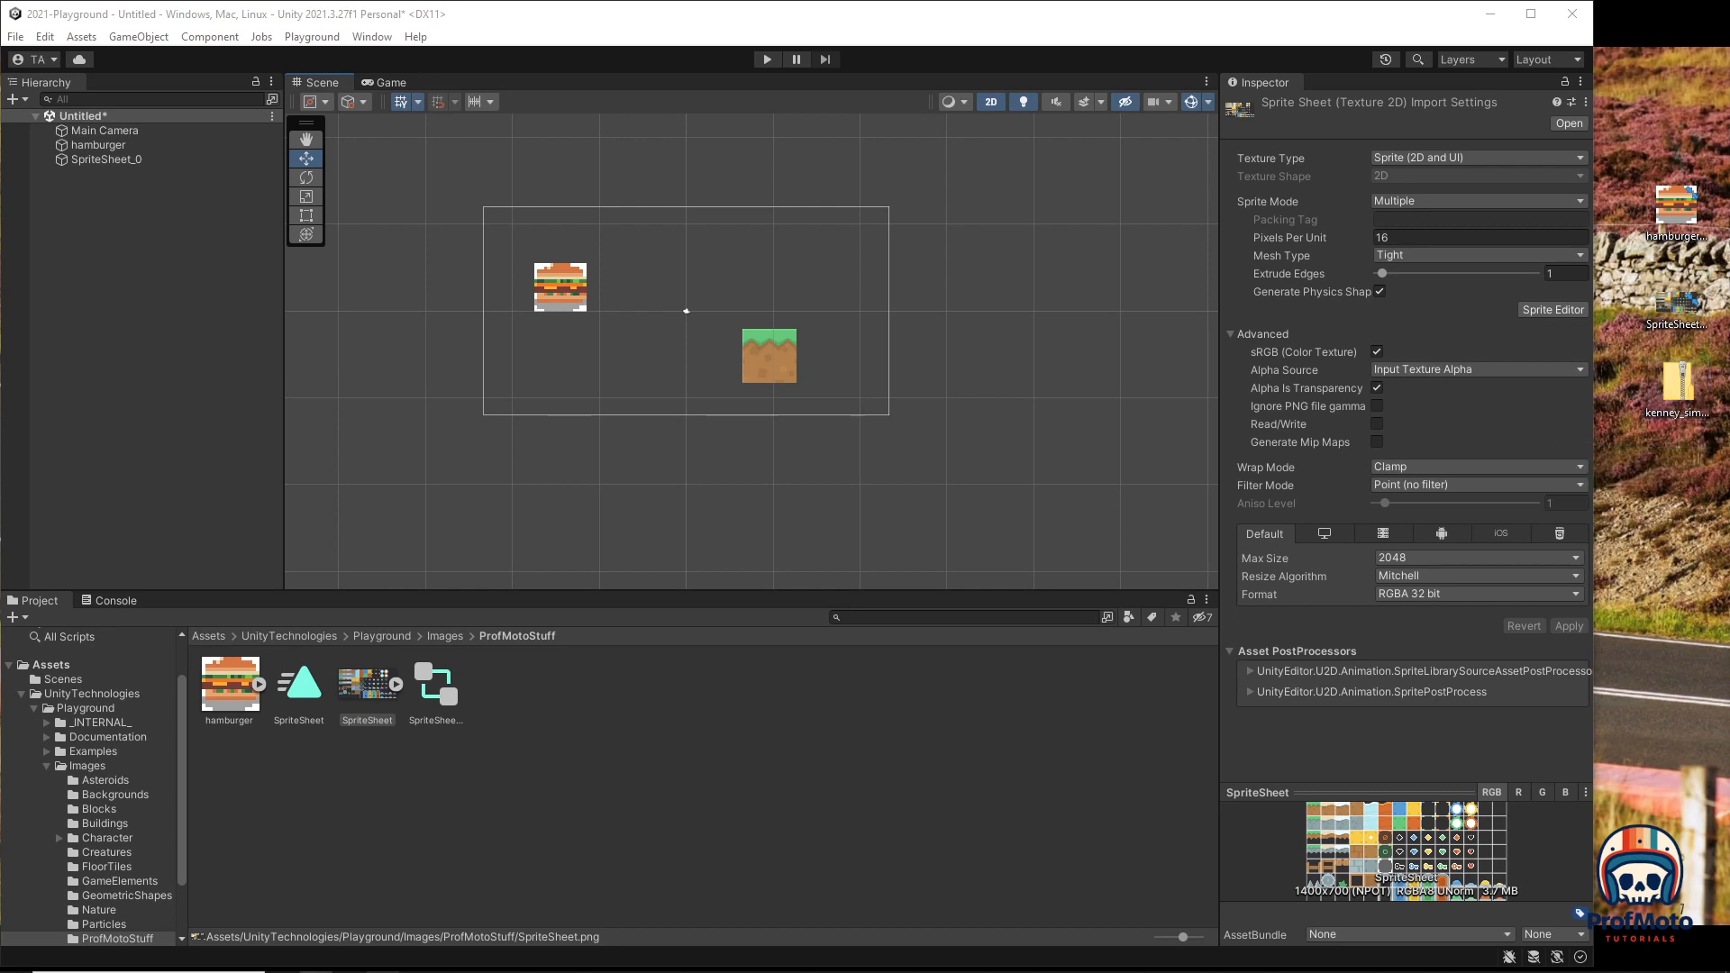
{"action": "left_click_drag", "start_coordinate": [0, 126], "coordinate": [540, 112]}
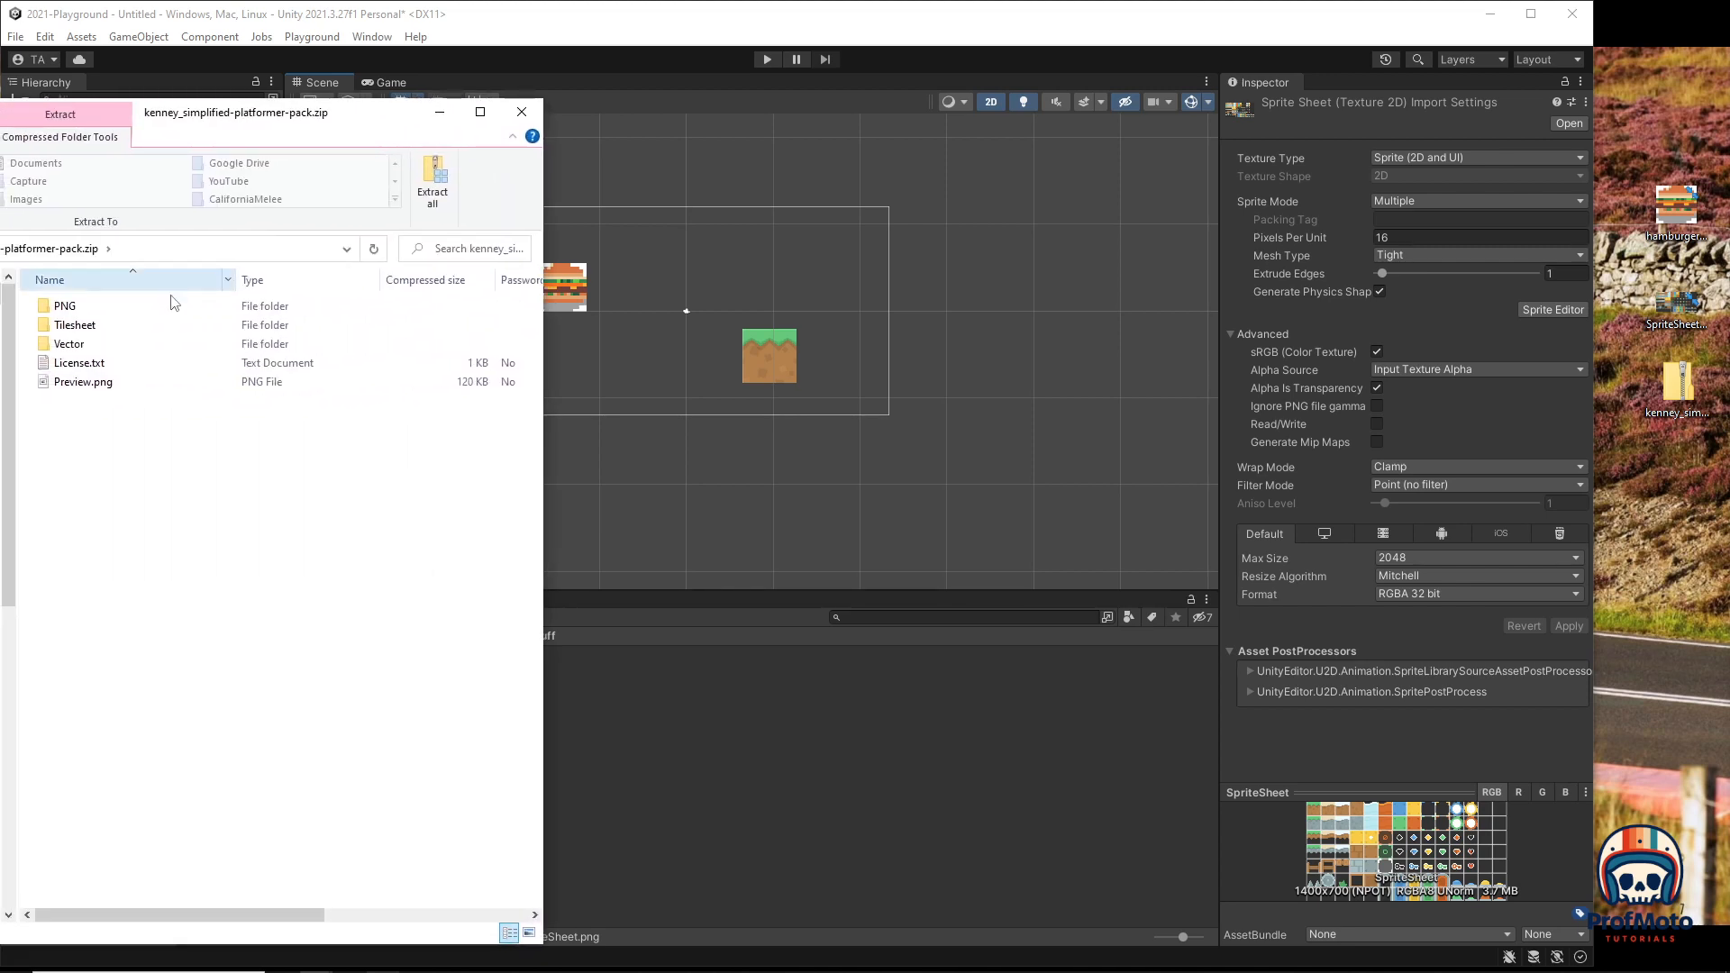
{"action": "left_click", "coordinate": [76, 329]}
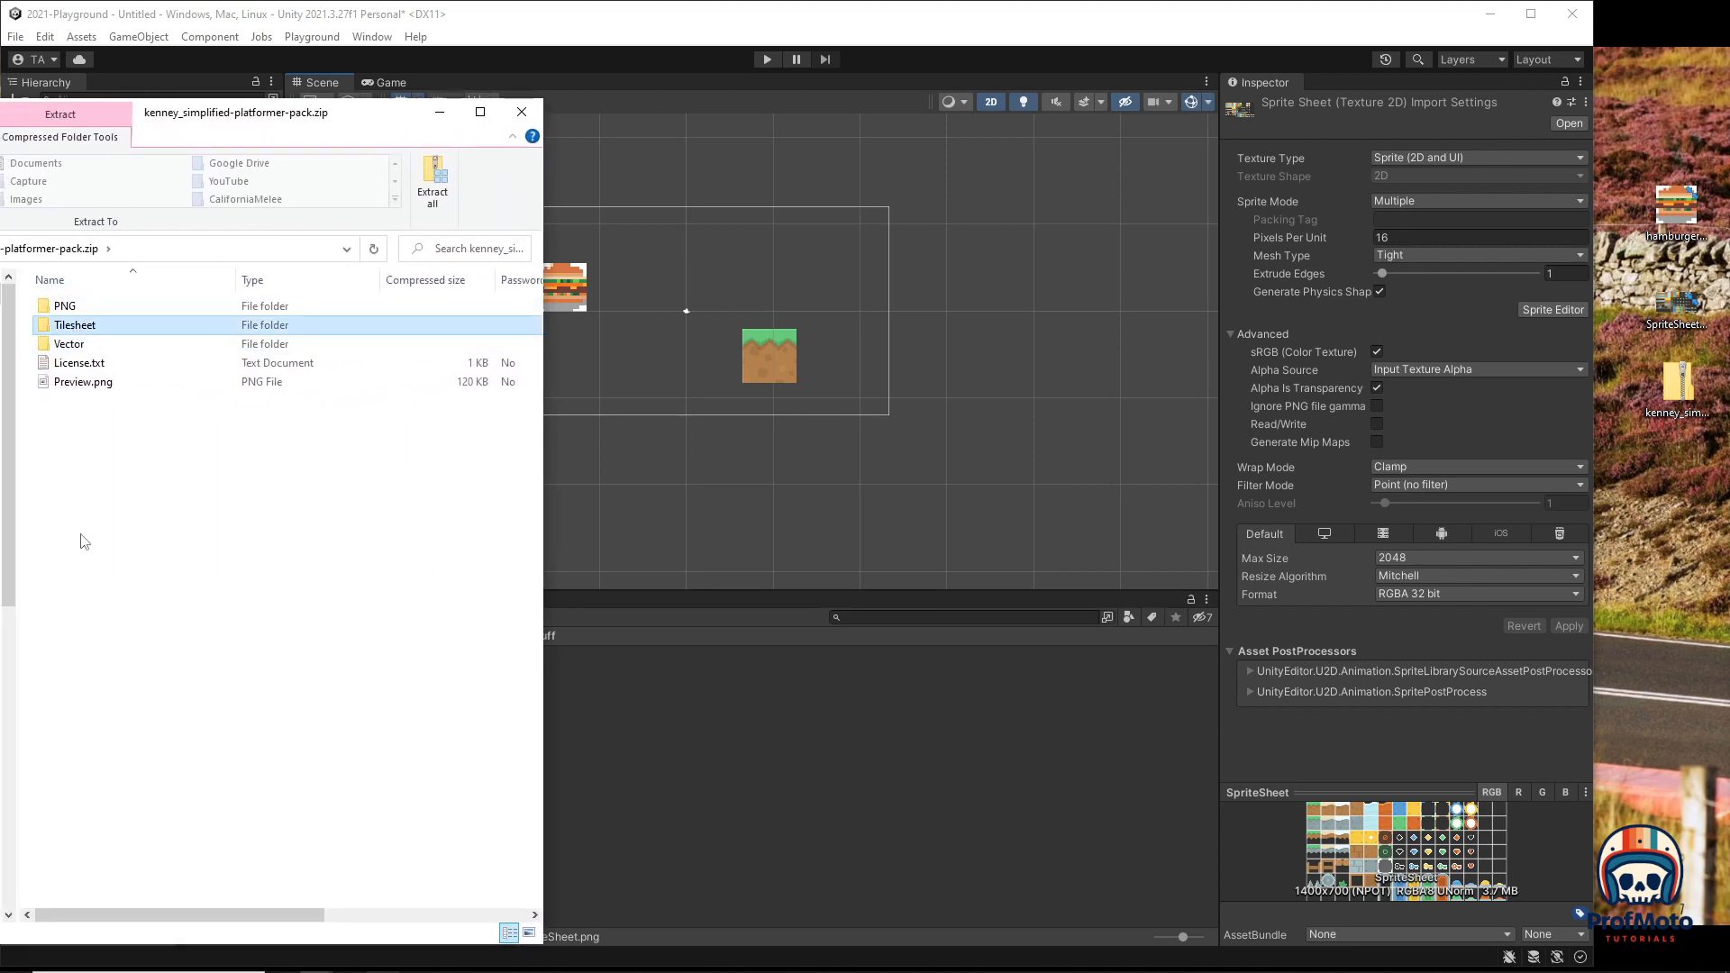
{"action": "double_click", "coordinate": [70, 330]}
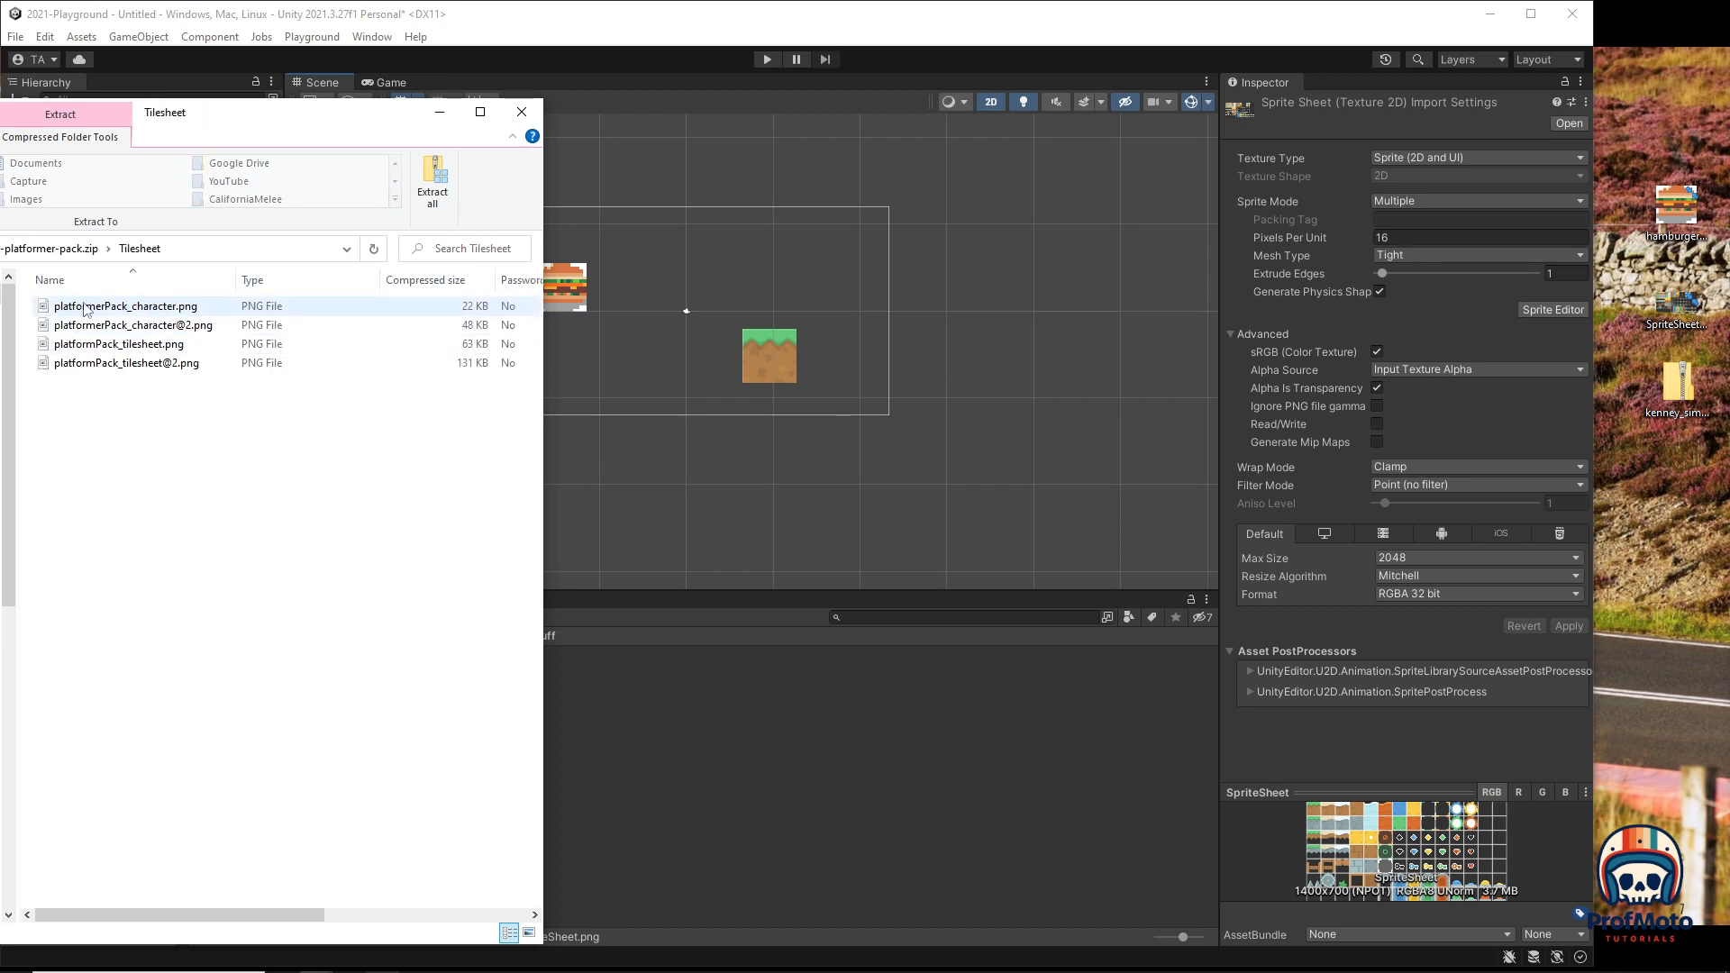
{"action": "left_click", "coordinate": [145, 309]}
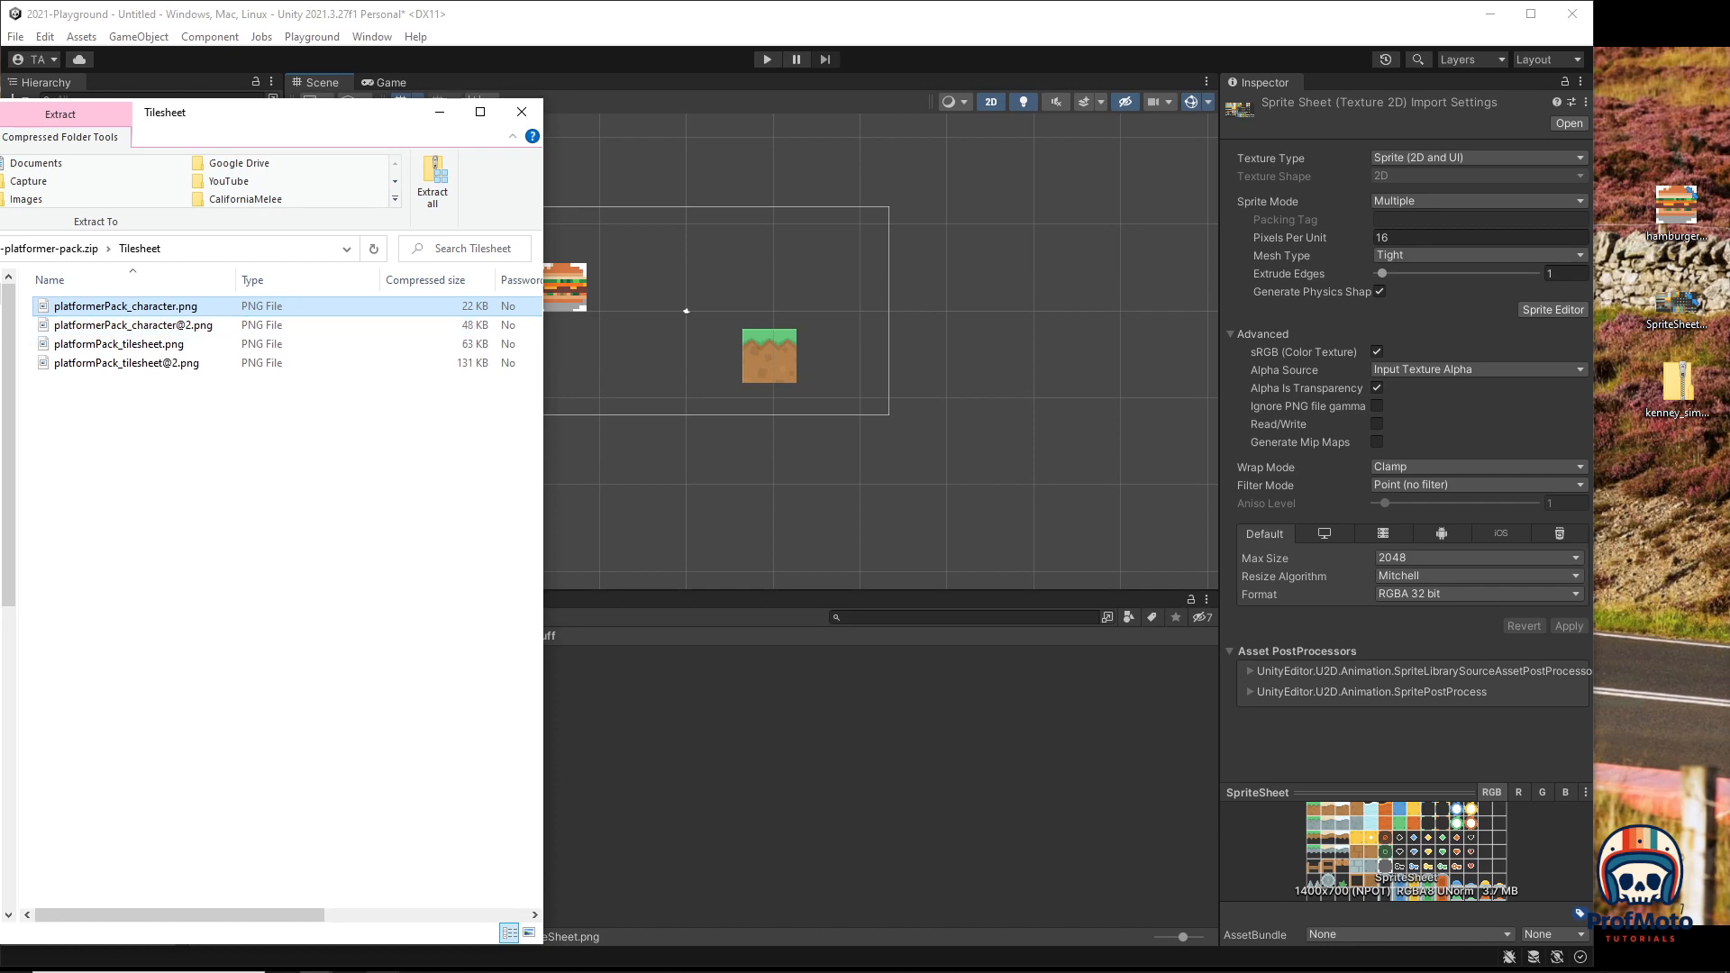
{"action": "left_click", "coordinate": [347, 972]}
{"action": "left_click", "coordinate": [347, 972]}
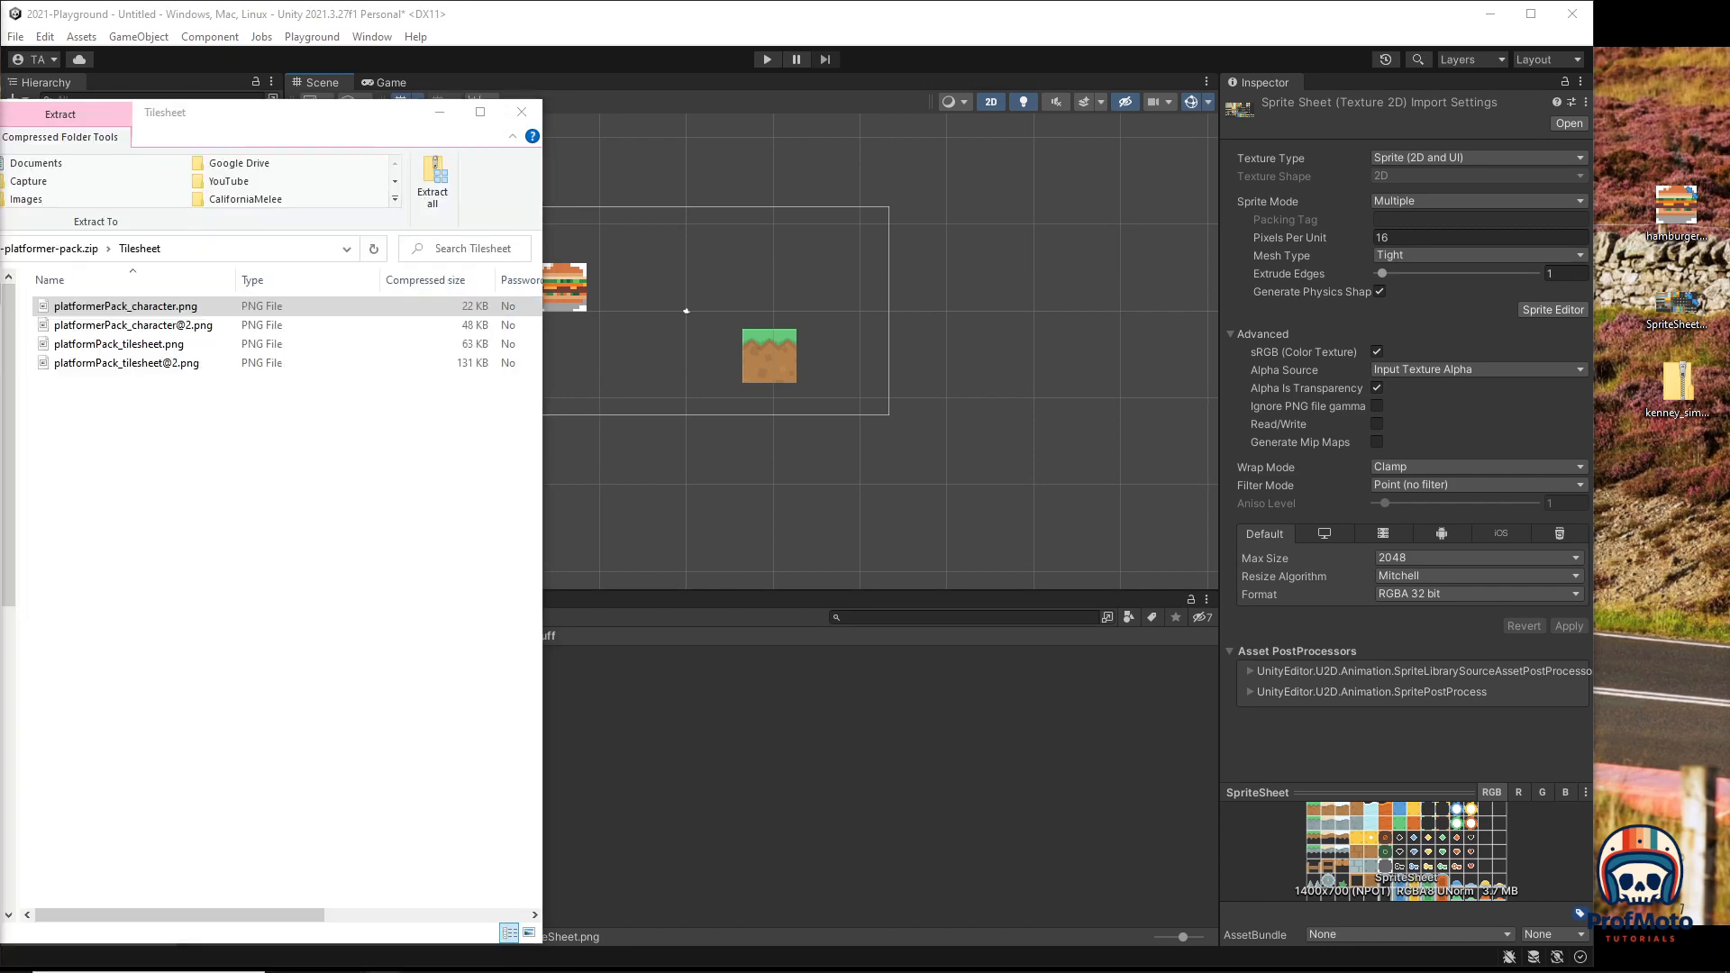
{"action": "left_click_drag", "start_coordinate": [2, 275], "coordinate": [652, 137]}
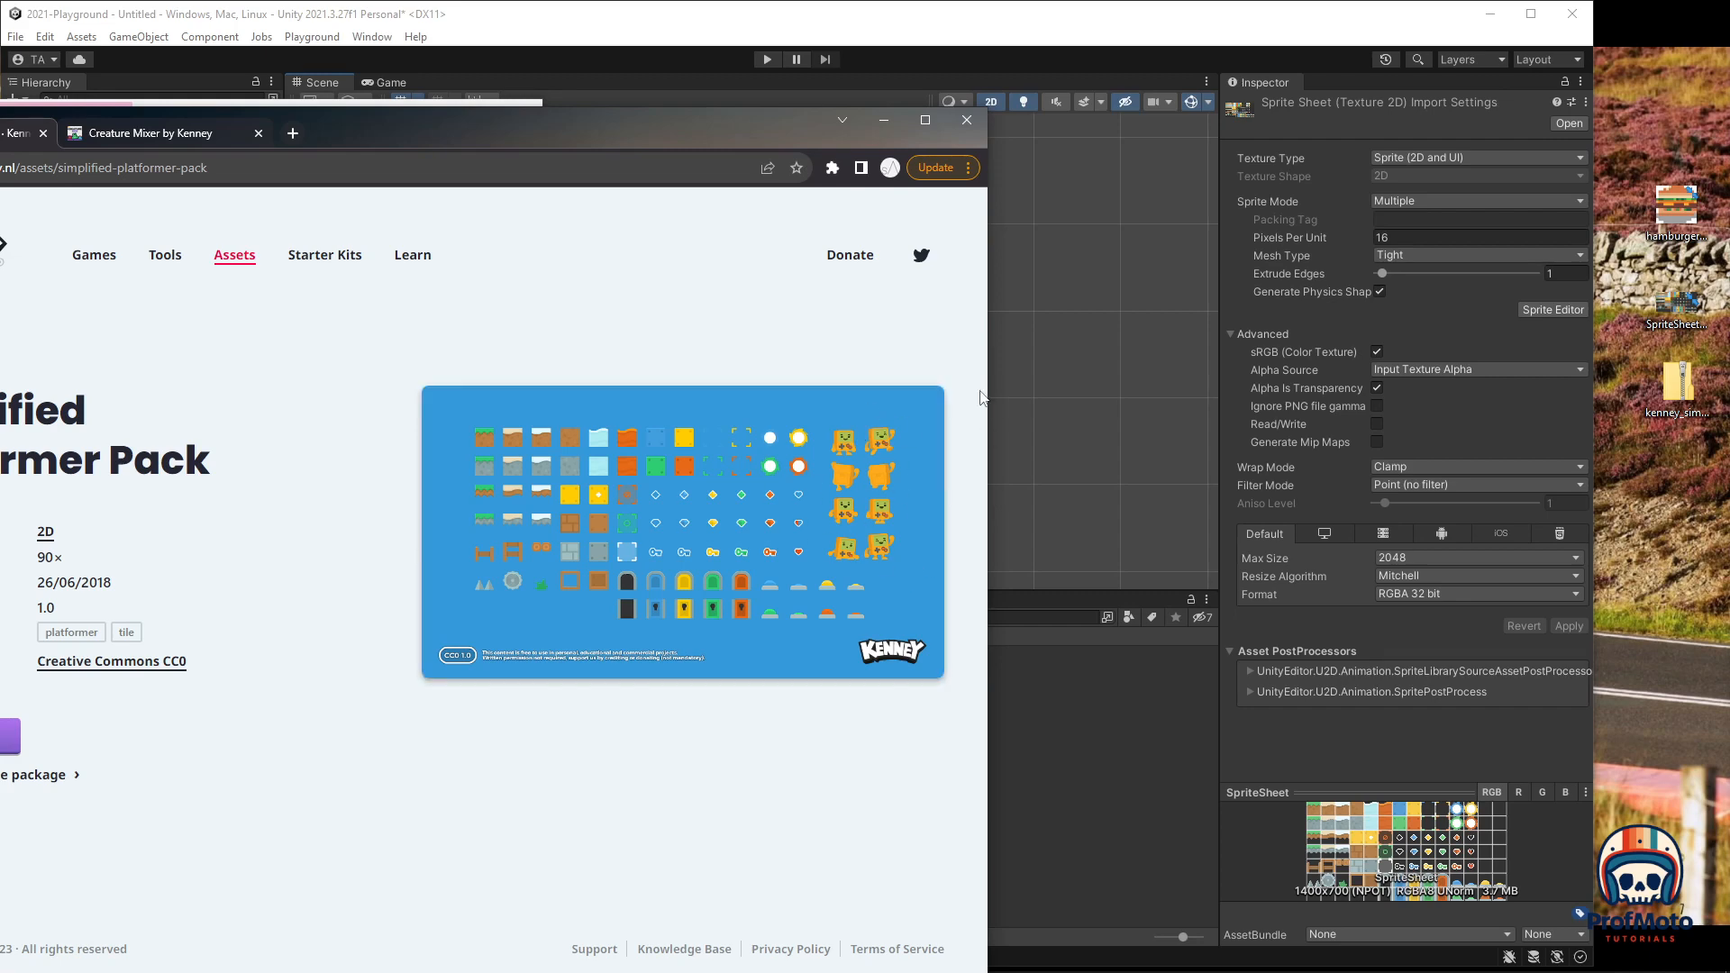
{"action": "left_click_drag", "start_coordinate": [512, 121], "coordinate": [0, 369]}
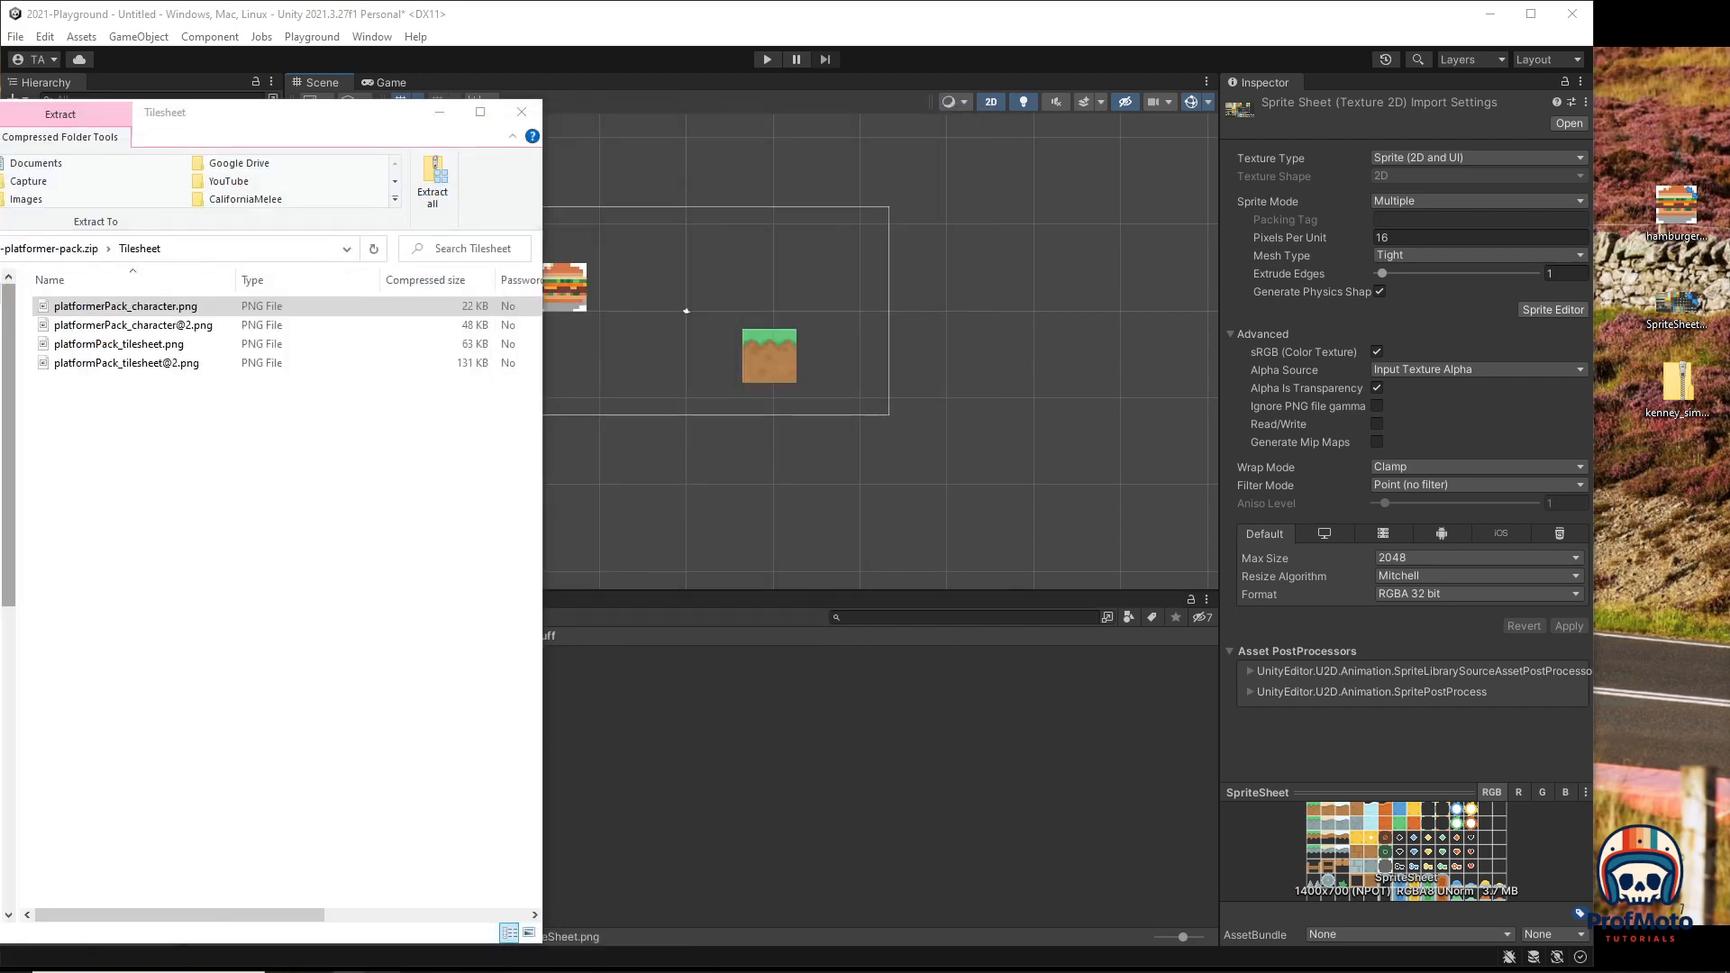
{"action": "left_click", "coordinate": [127, 344]}
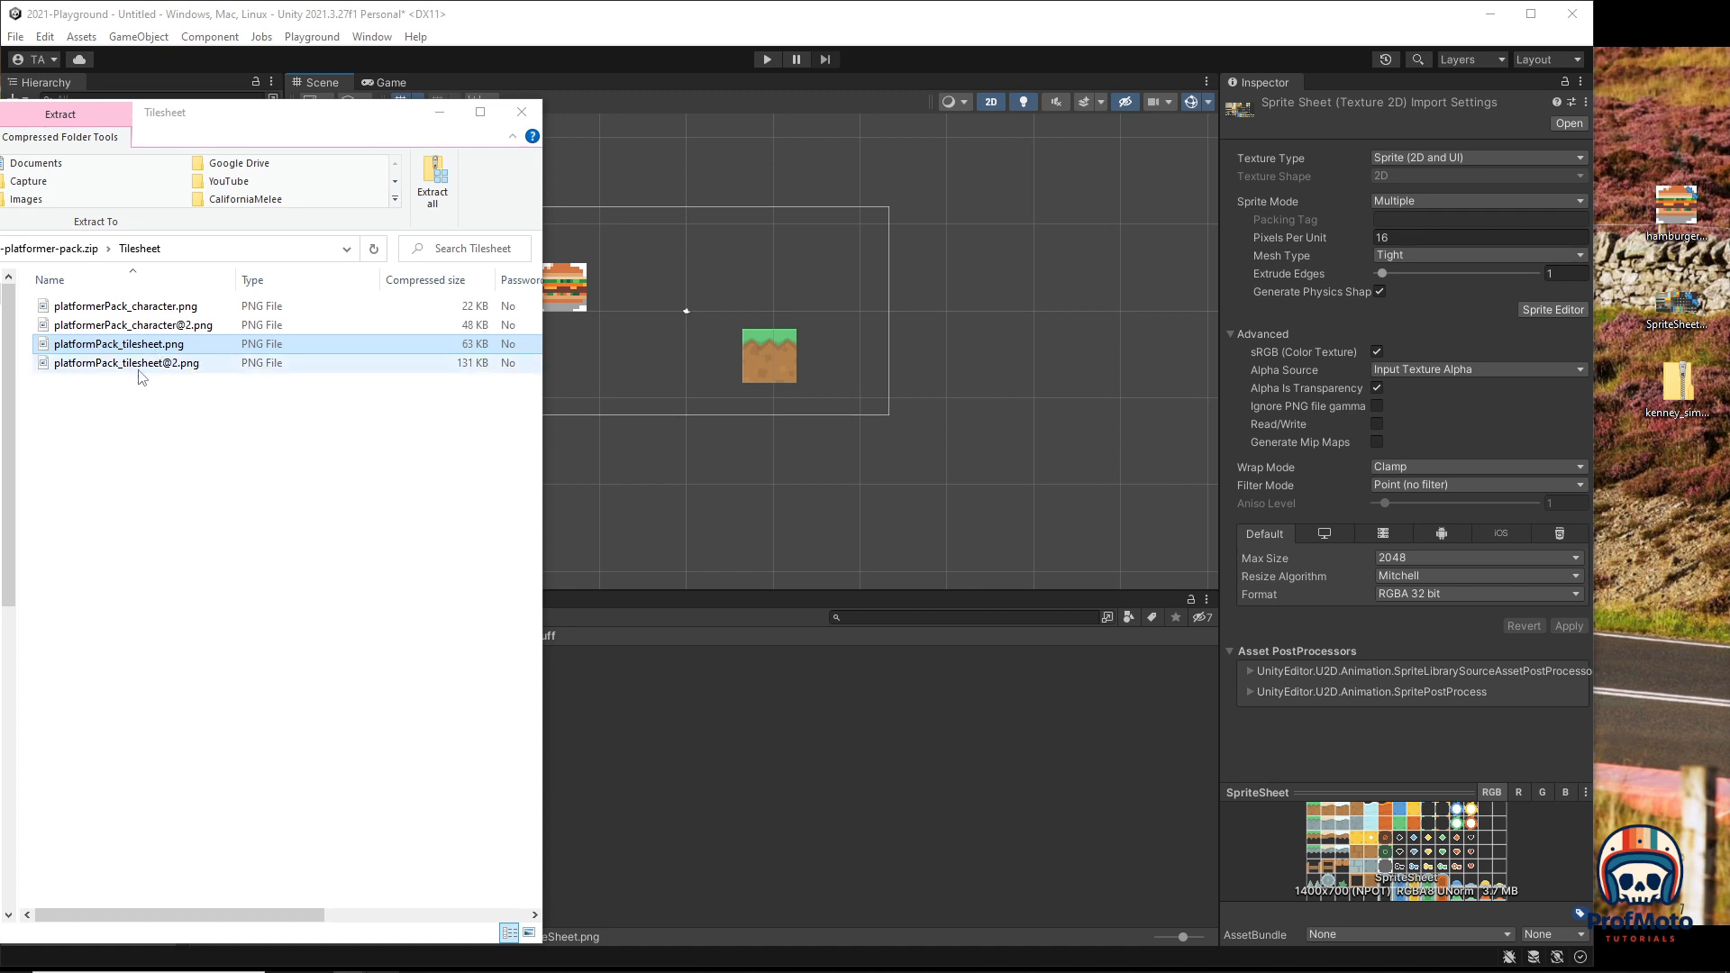
{"action": "left_click", "coordinate": [492, 365]}
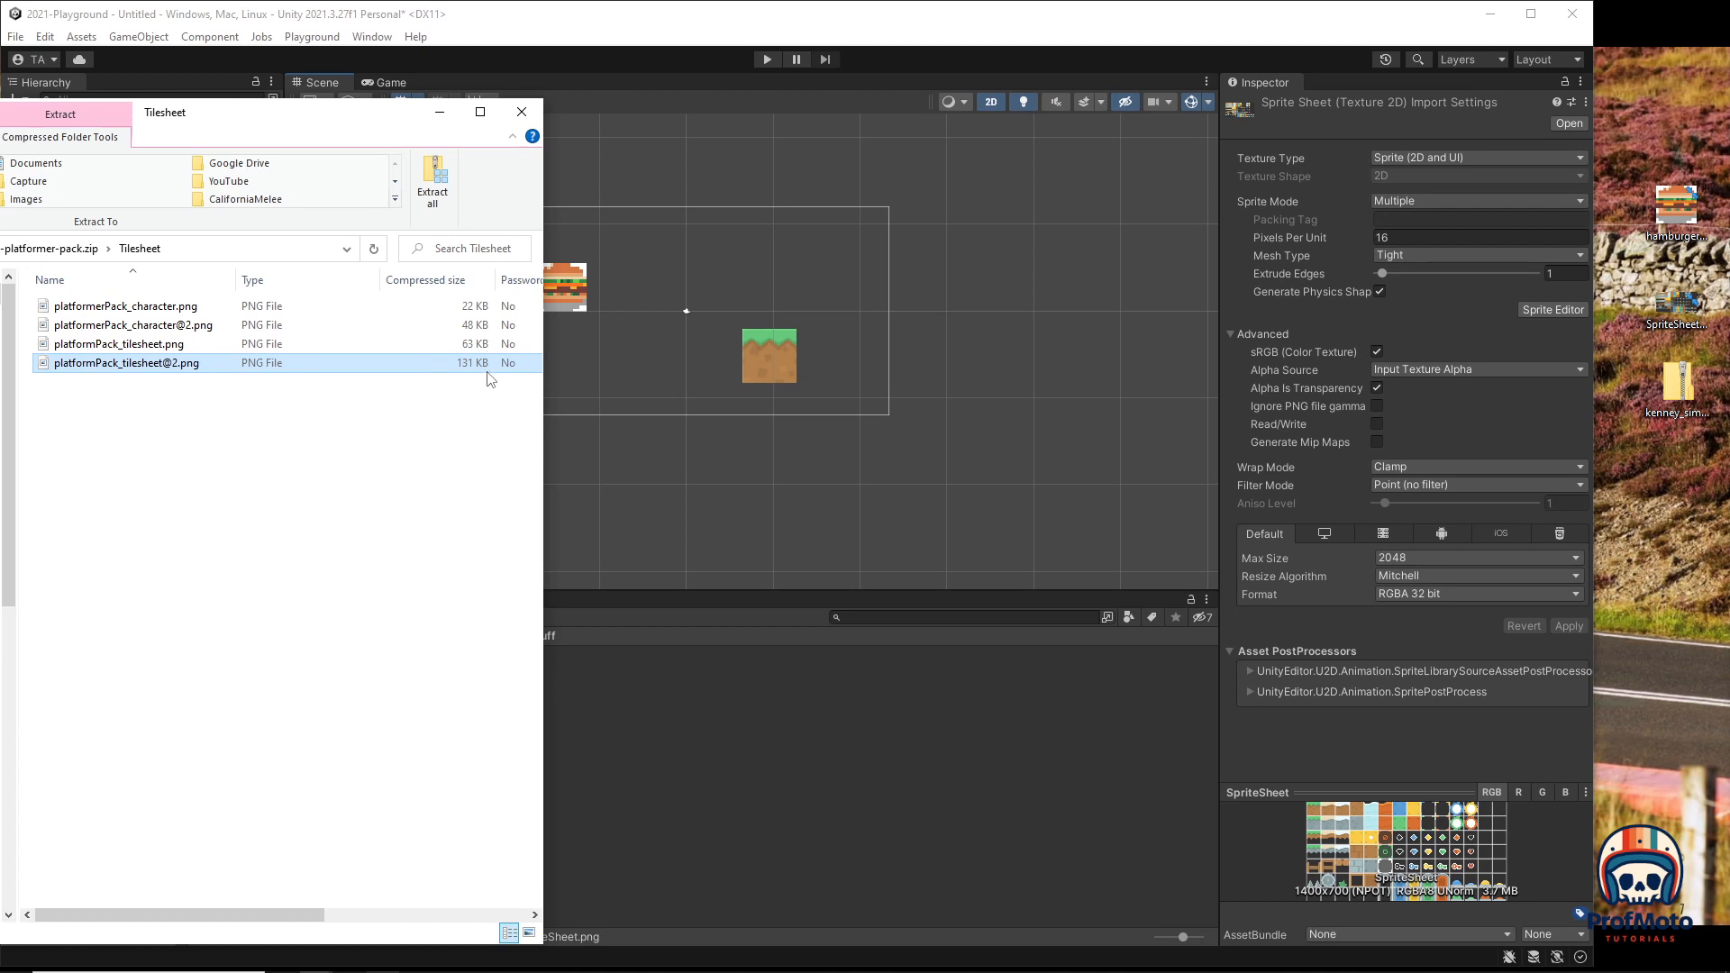
{"action": "left_click", "coordinate": [142, 346], "text": "shift"}
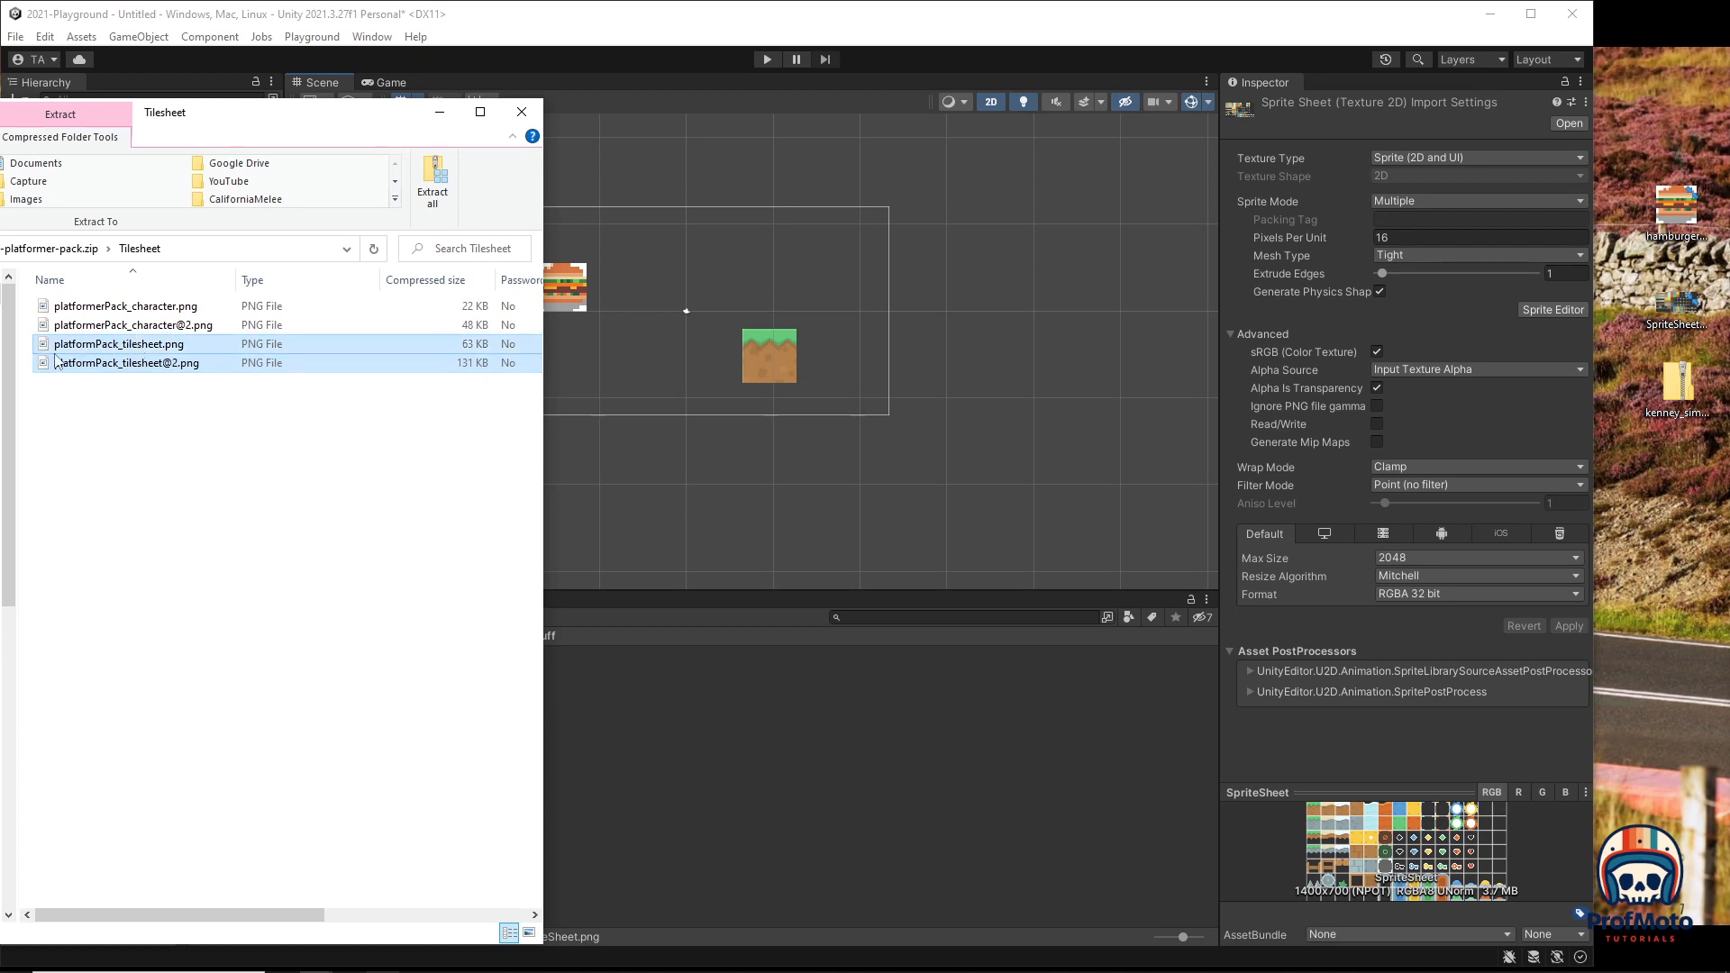
{"action": "left_click_drag", "start_coordinate": [56, 361], "coordinate": [1663, 527]}
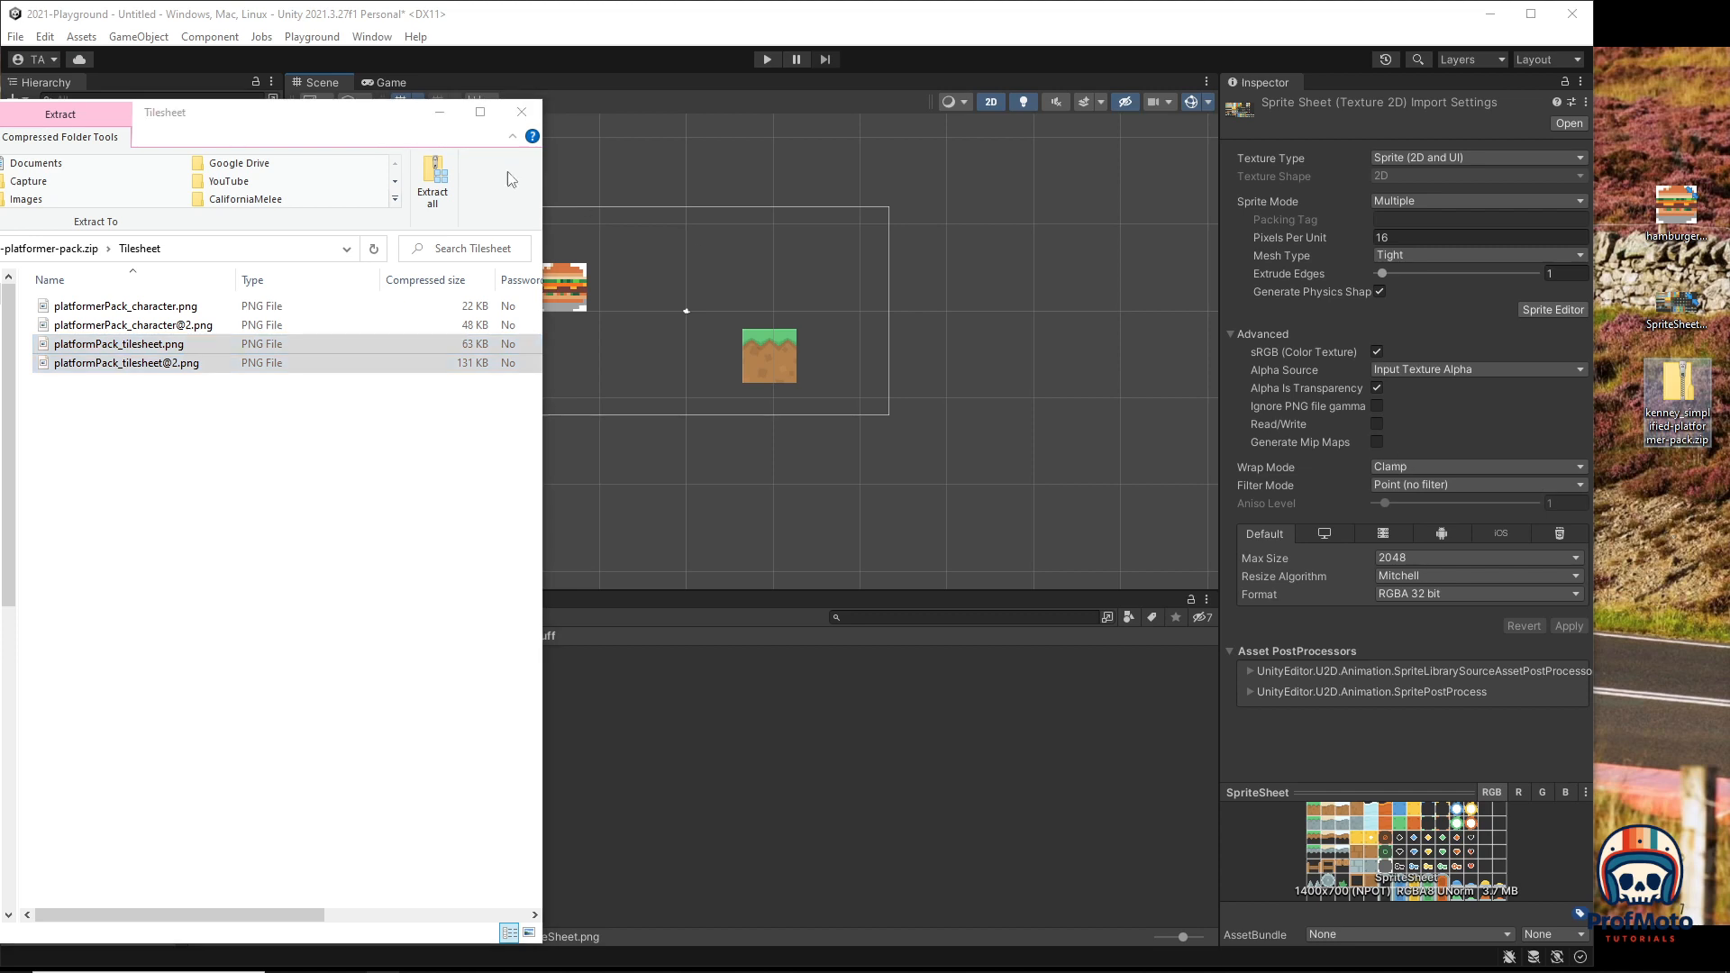
{"action": "left_click_drag", "start_coordinate": [299, 124], "coordinate": [0, 144]}
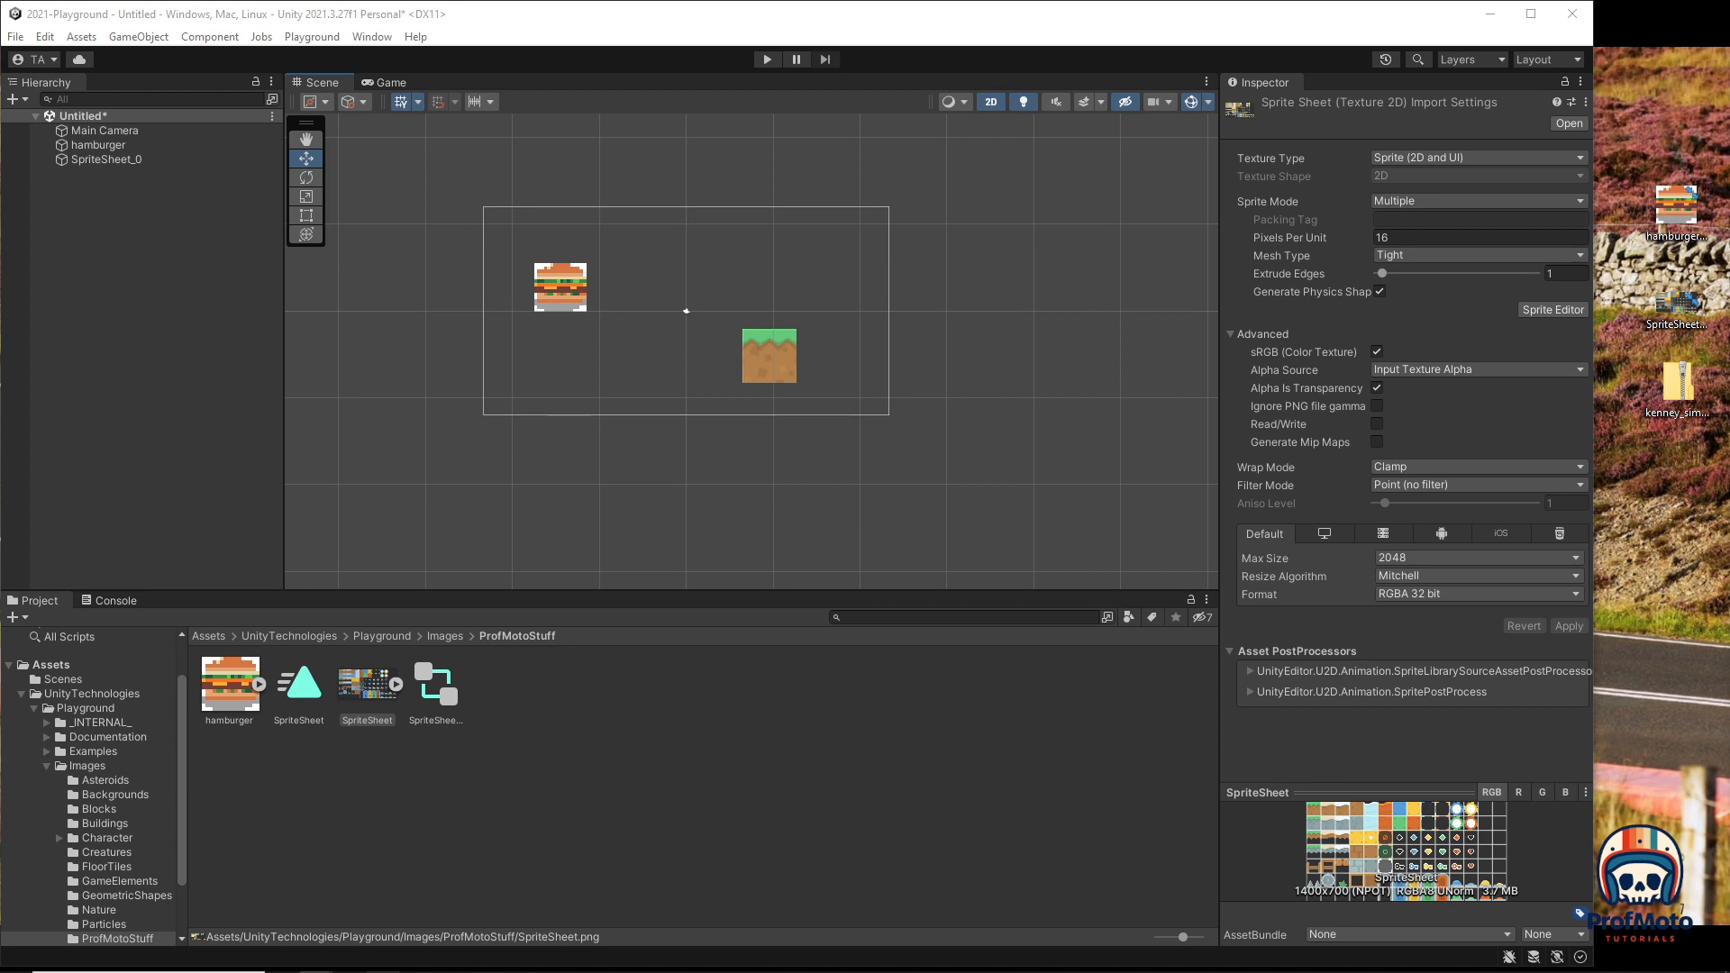
Step: Import platformPack_tilesheet.png into the ProfMotoStuff folder and select it
{"action": "left_click_drag", "start_coordinate": [0, 101], "coordinate": [234, 168]}
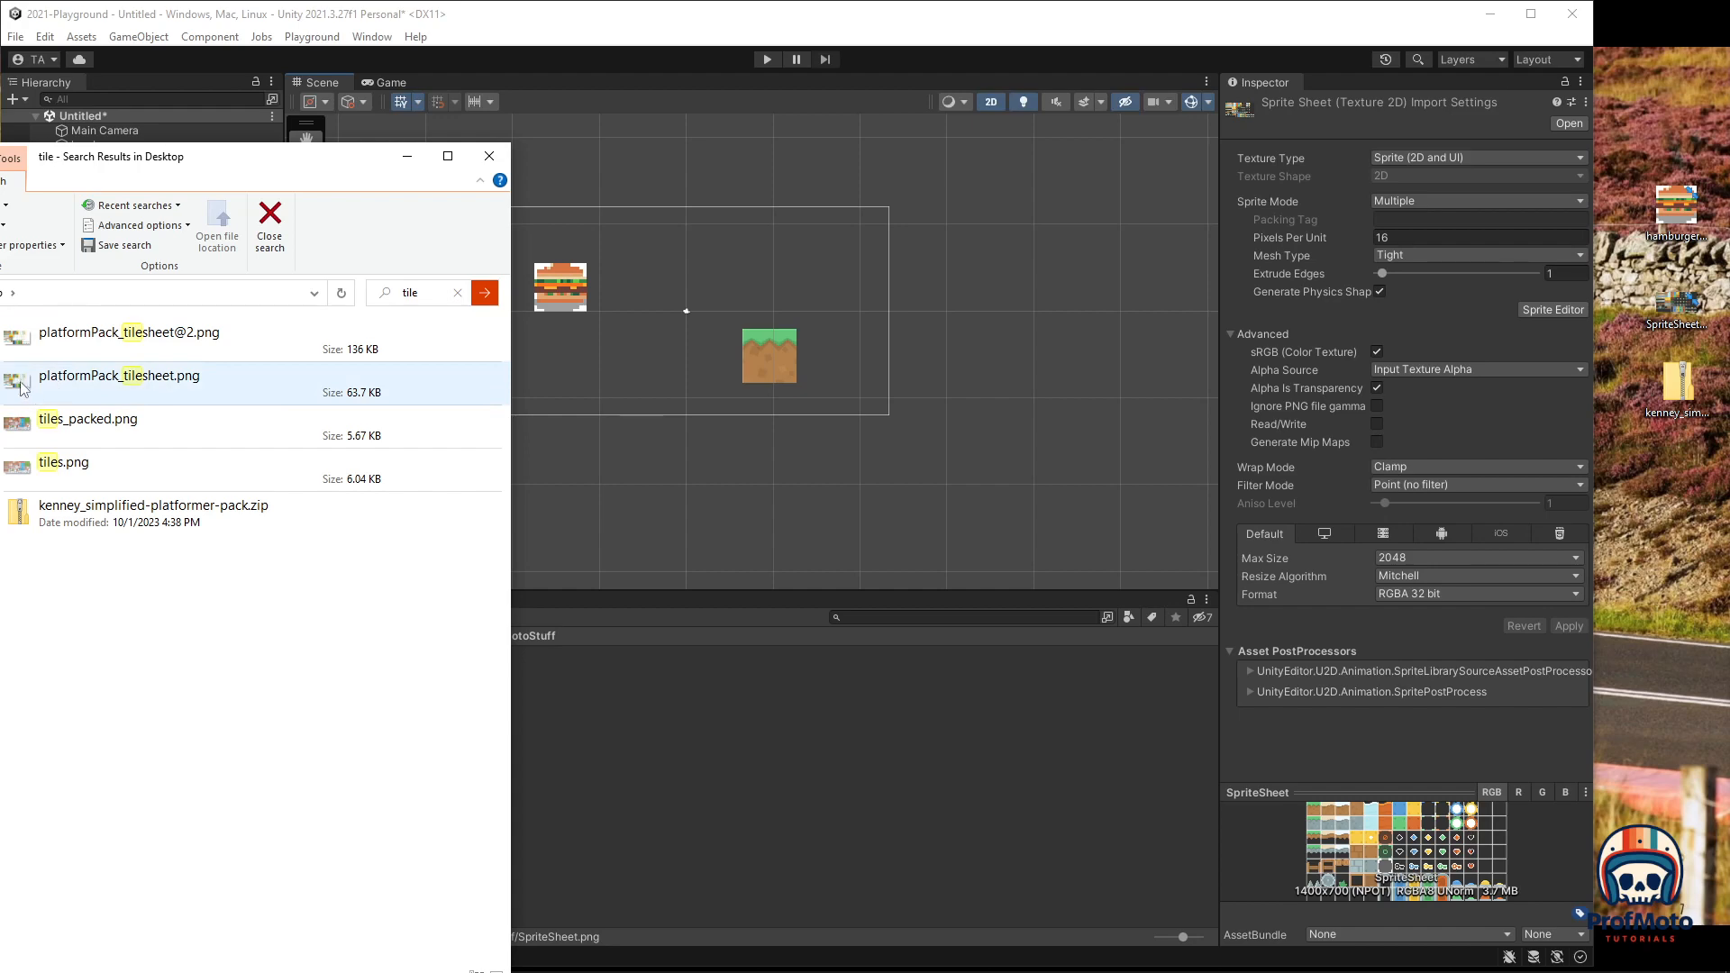
{"action": "left_click_drag", "start_coordinate": [23, 388], "coordinate": [785, 776]}
{"action": "left_click_drag", "start_coordinate": [323, 162], "coordinate": [0, 270]}
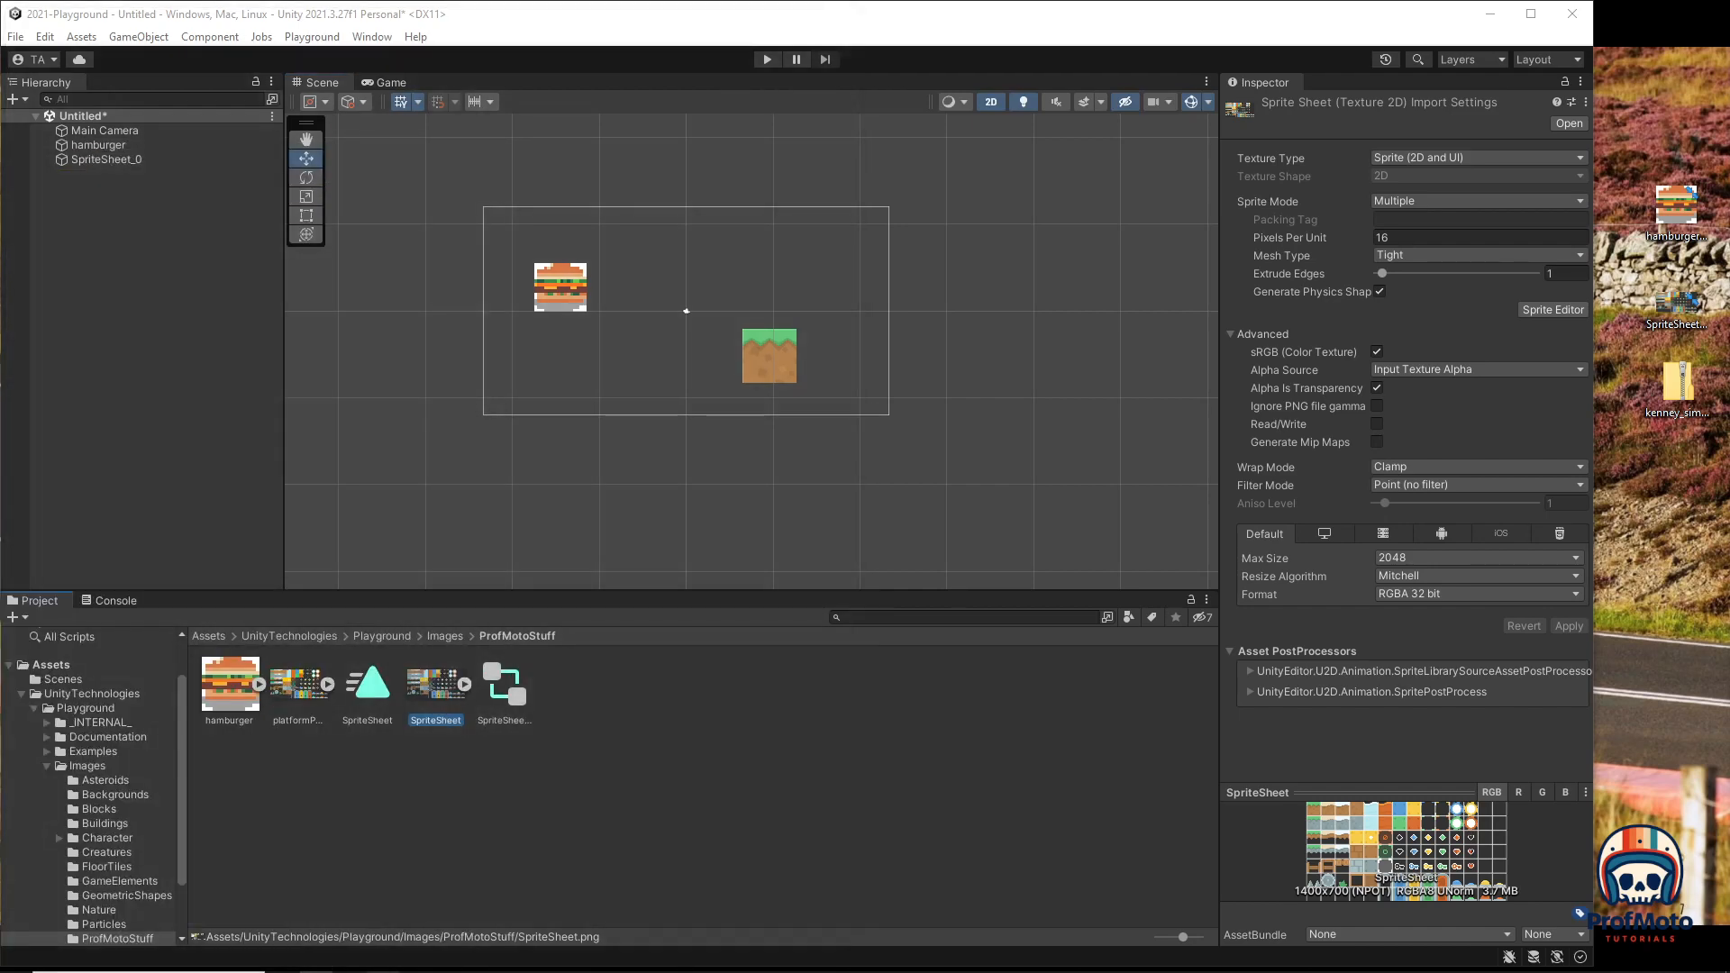
{"action": "left_click", "coordinate": [301, 685]}
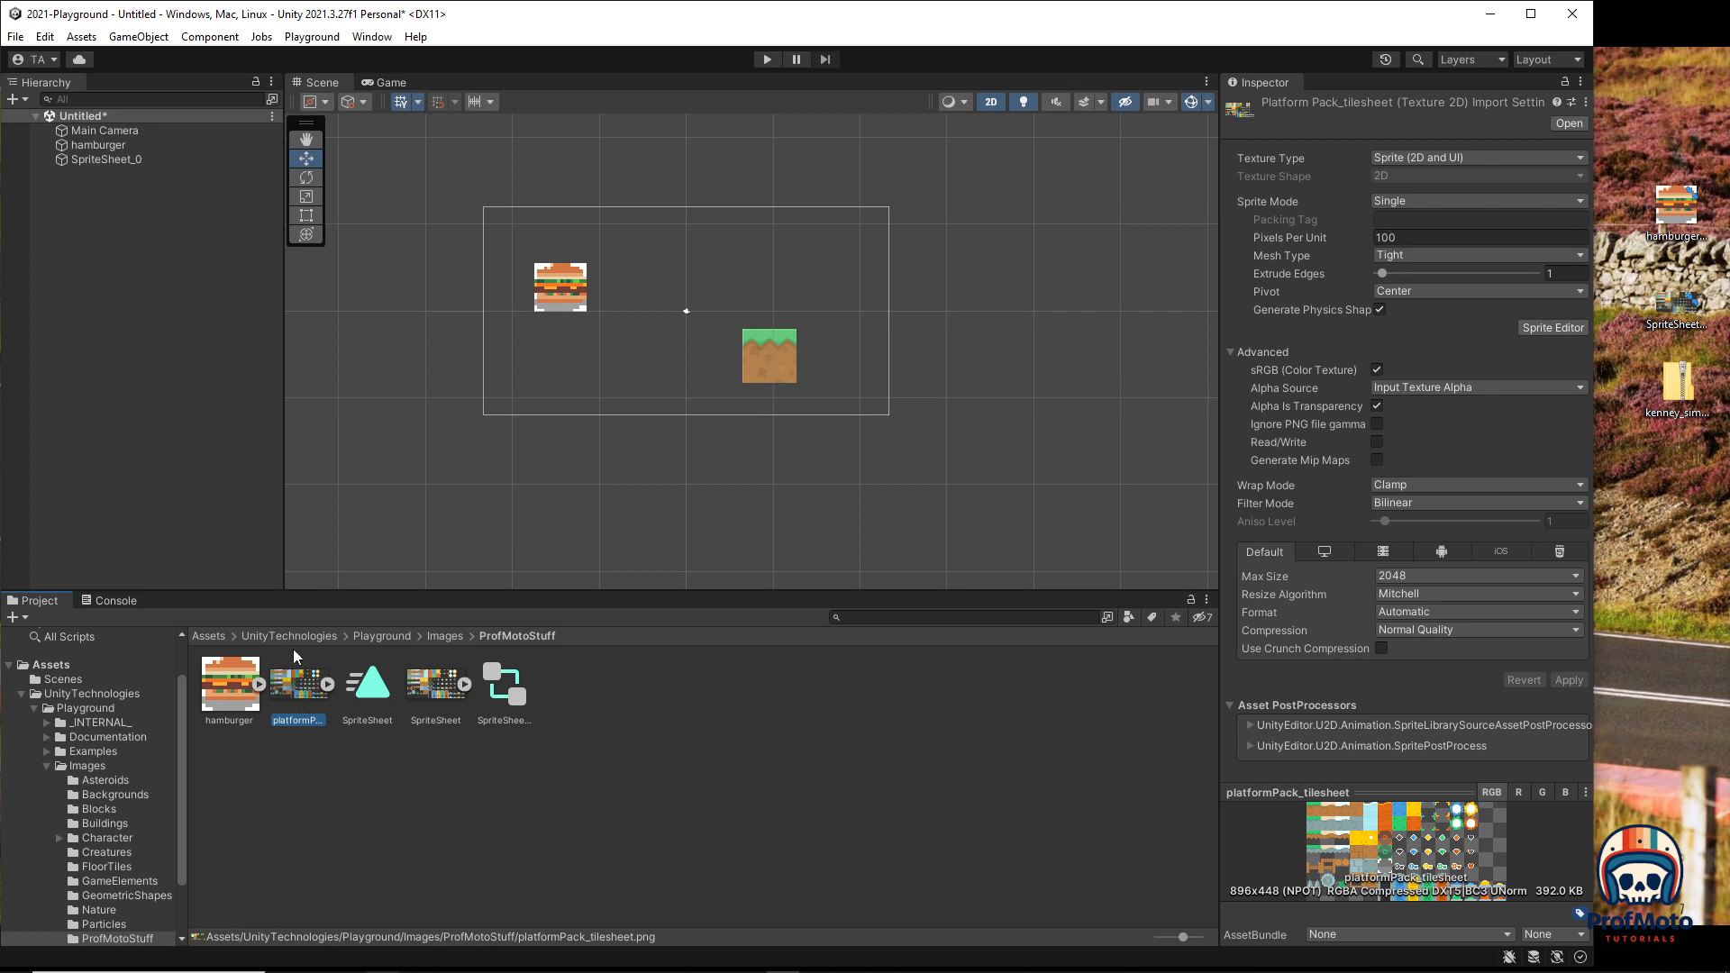
Step: Set the tilesheet to Multiple sprites, Point filter, RGBA 32 bit, apply, and open Sprite Editor
{"action": "left_click", "coordinate": [1446, 205]}
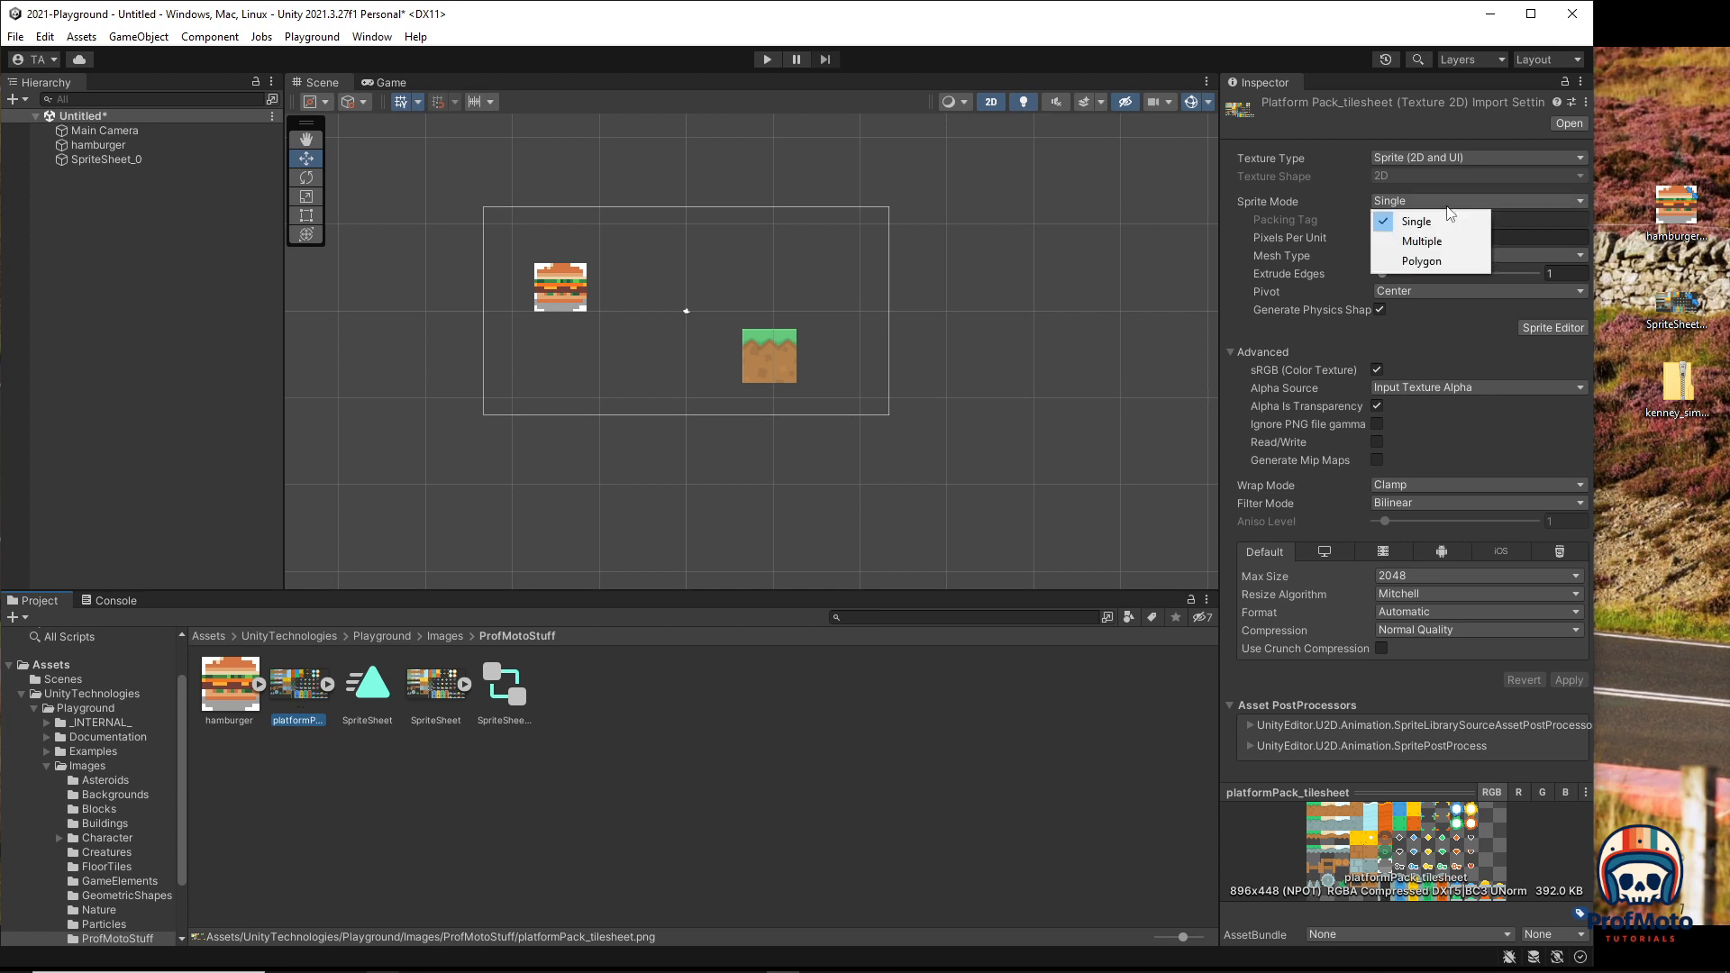
{"action": "left_click", "coordinate": [1434, 244]}
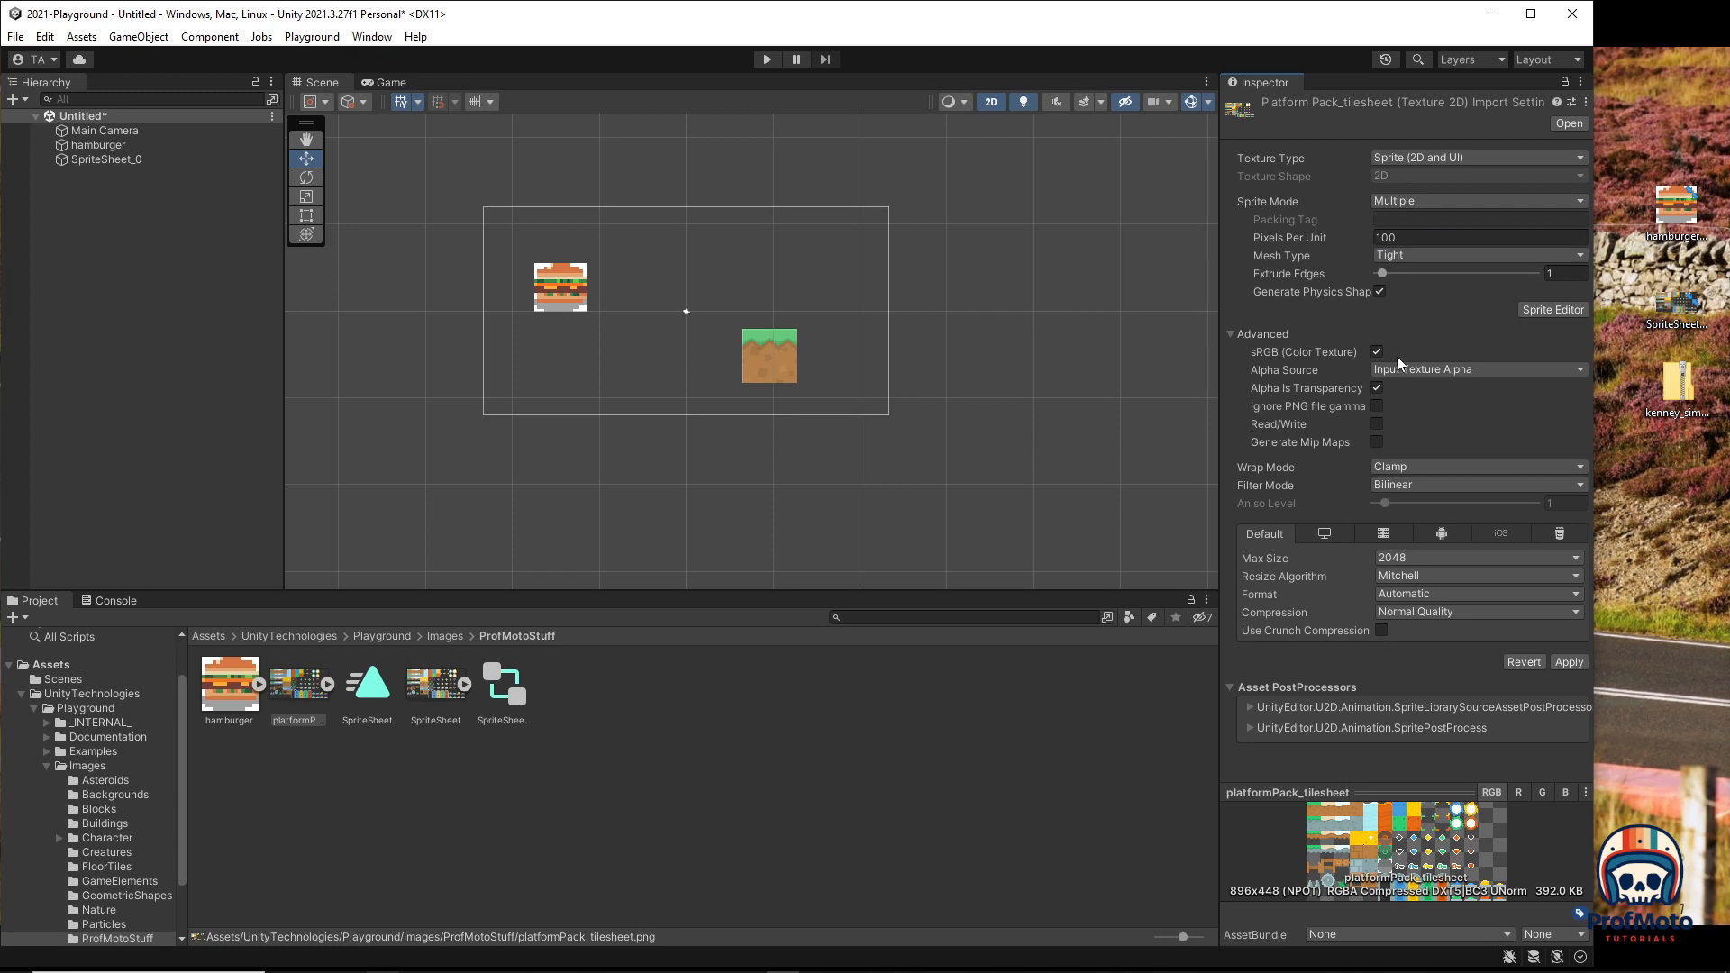
{"action": "left_click", "coordinate": [1397, 484]}
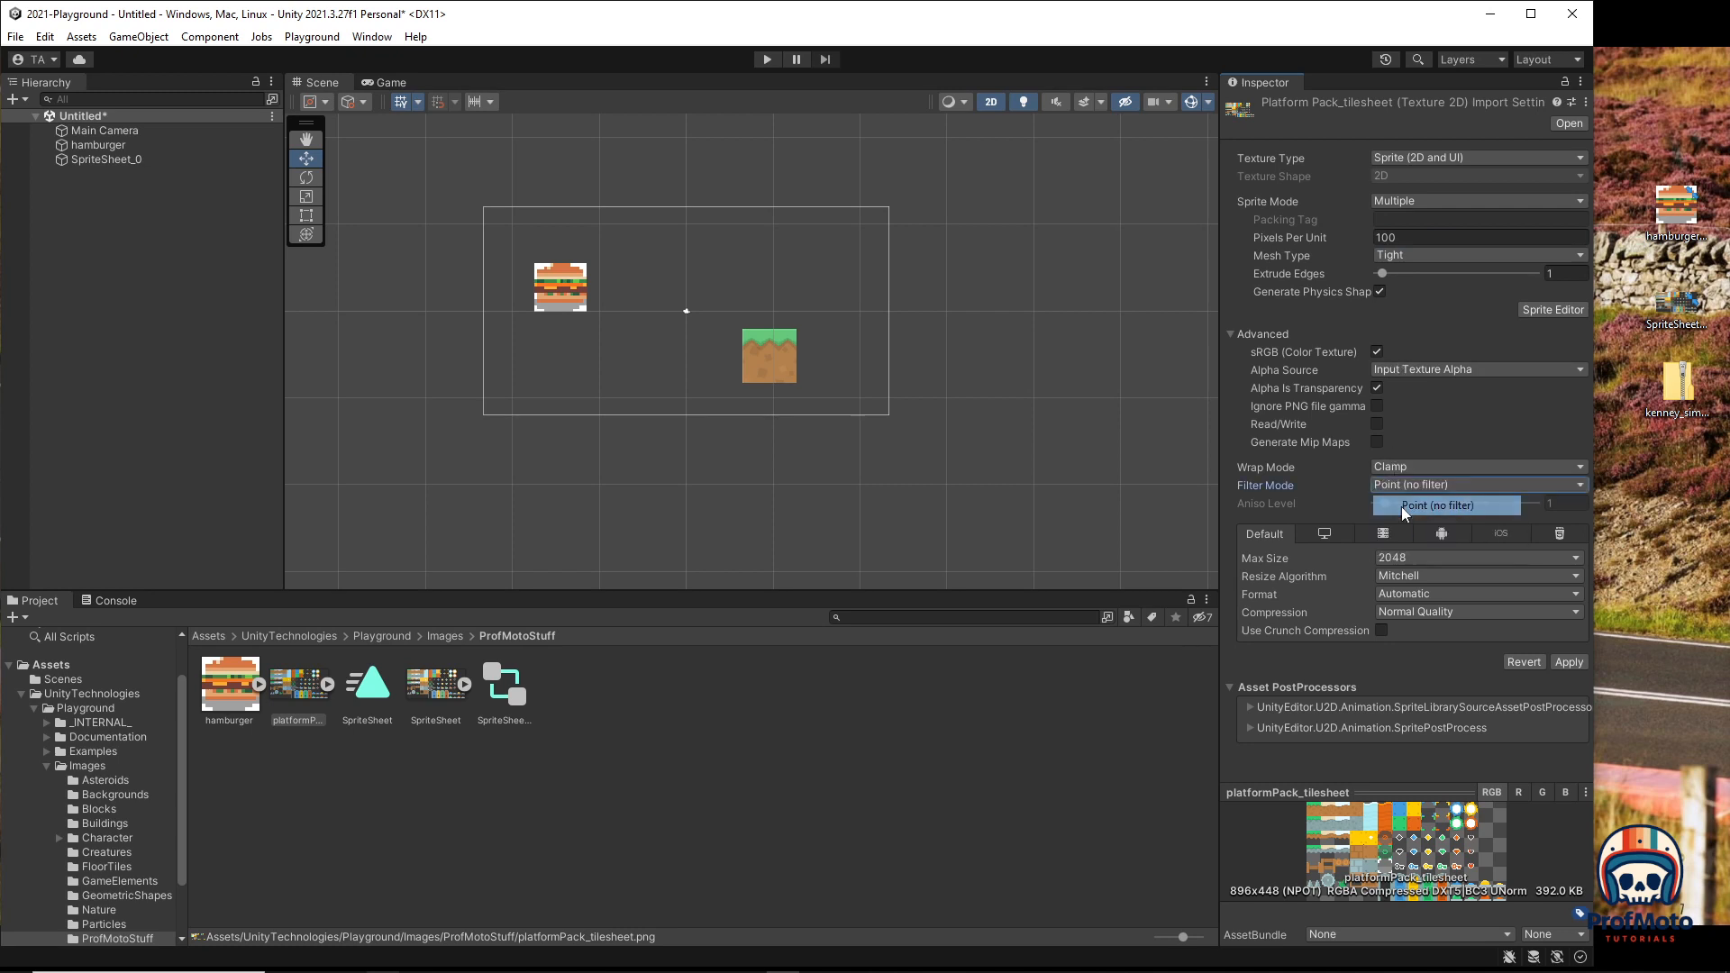
{"action": "left_click", "coordinate": [1402, 505]}
{"action": "left_click", "coordinate": [1411, 596]}
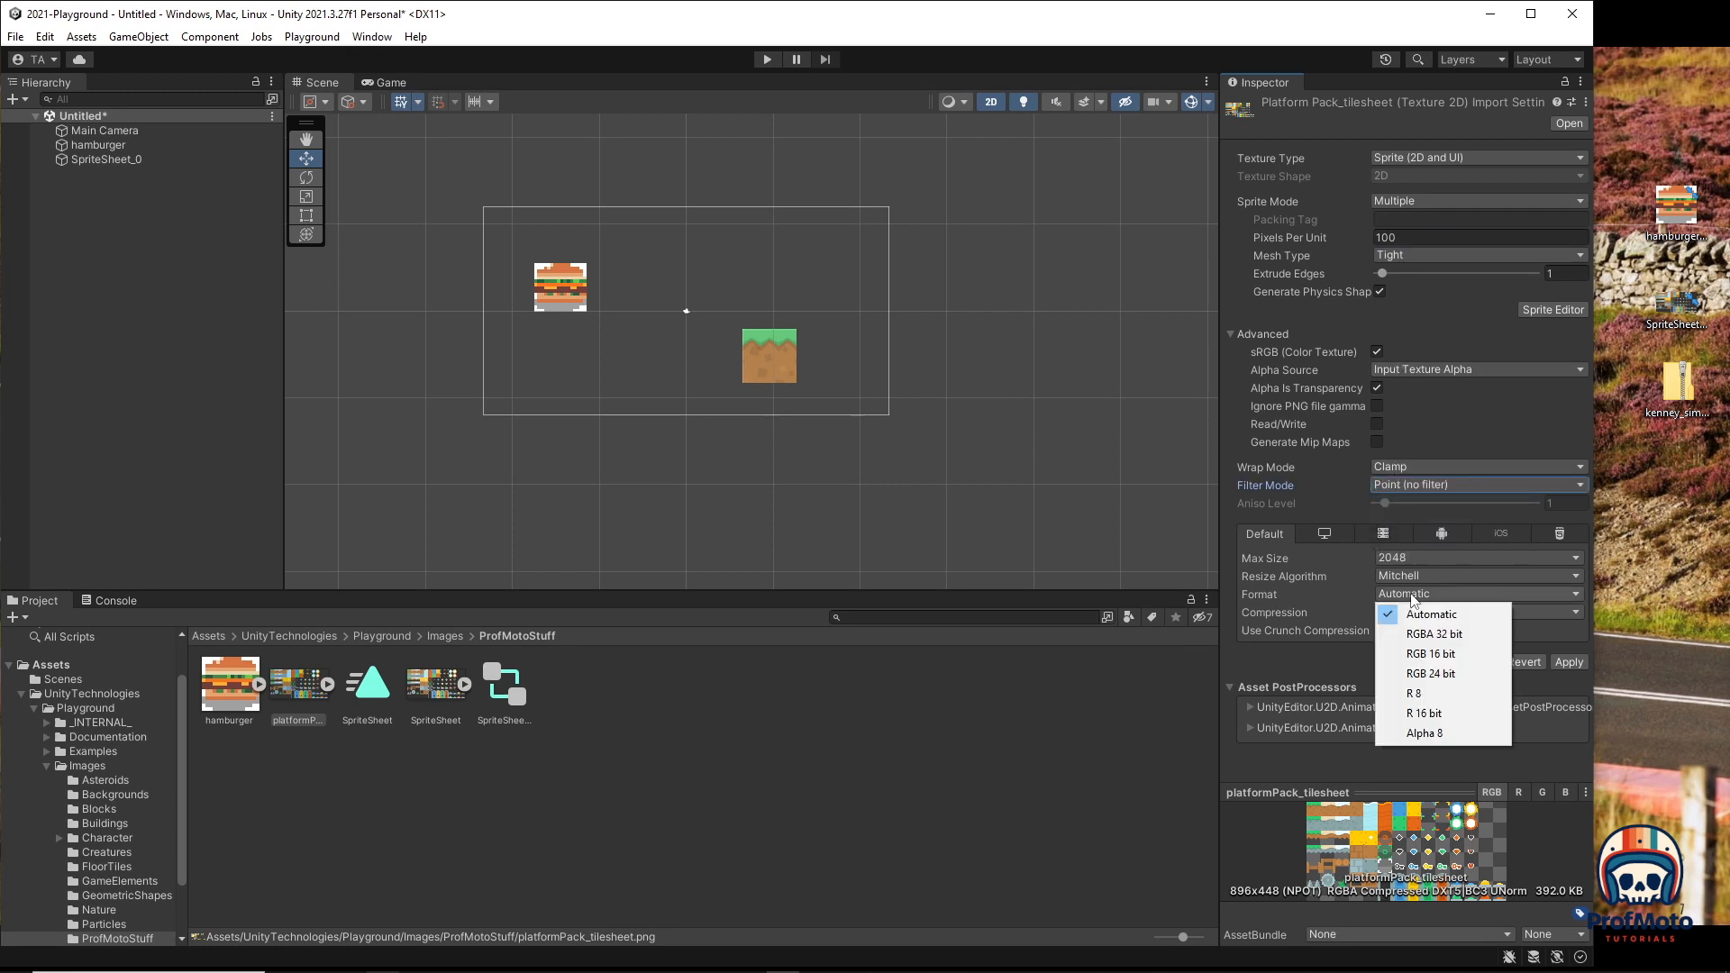
{"action": "left_click", "coordinate": [1442, 635]}
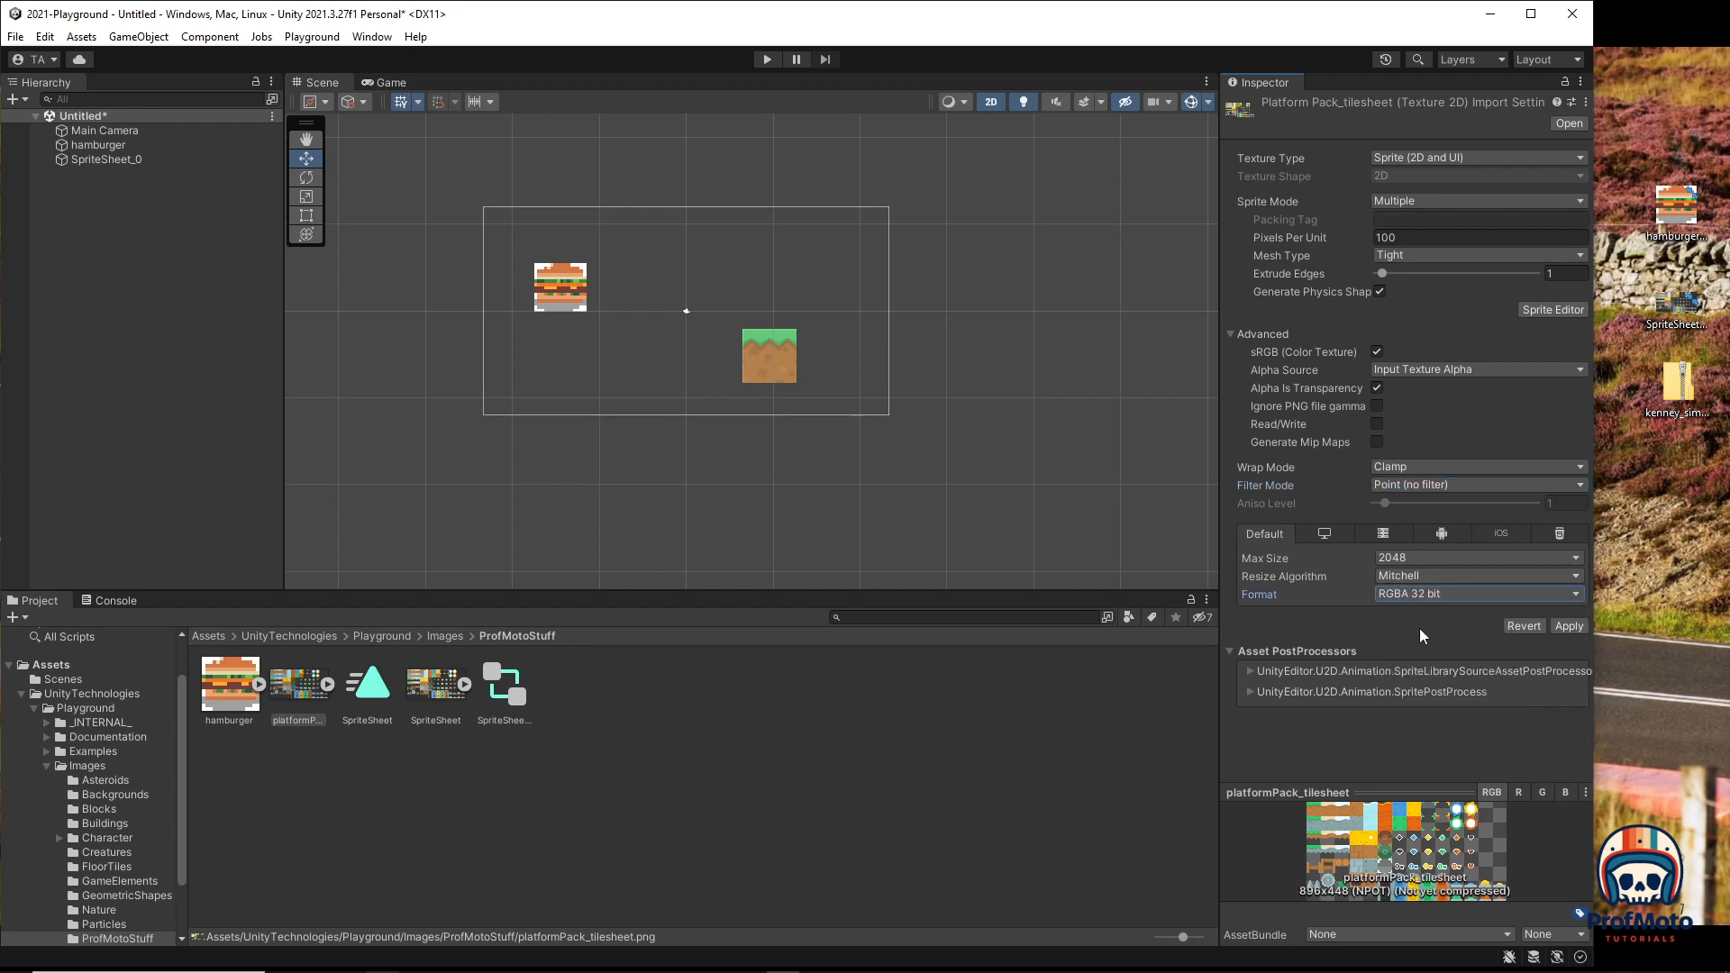
{"action": "left_click", "coordinate": [1573, 624]}
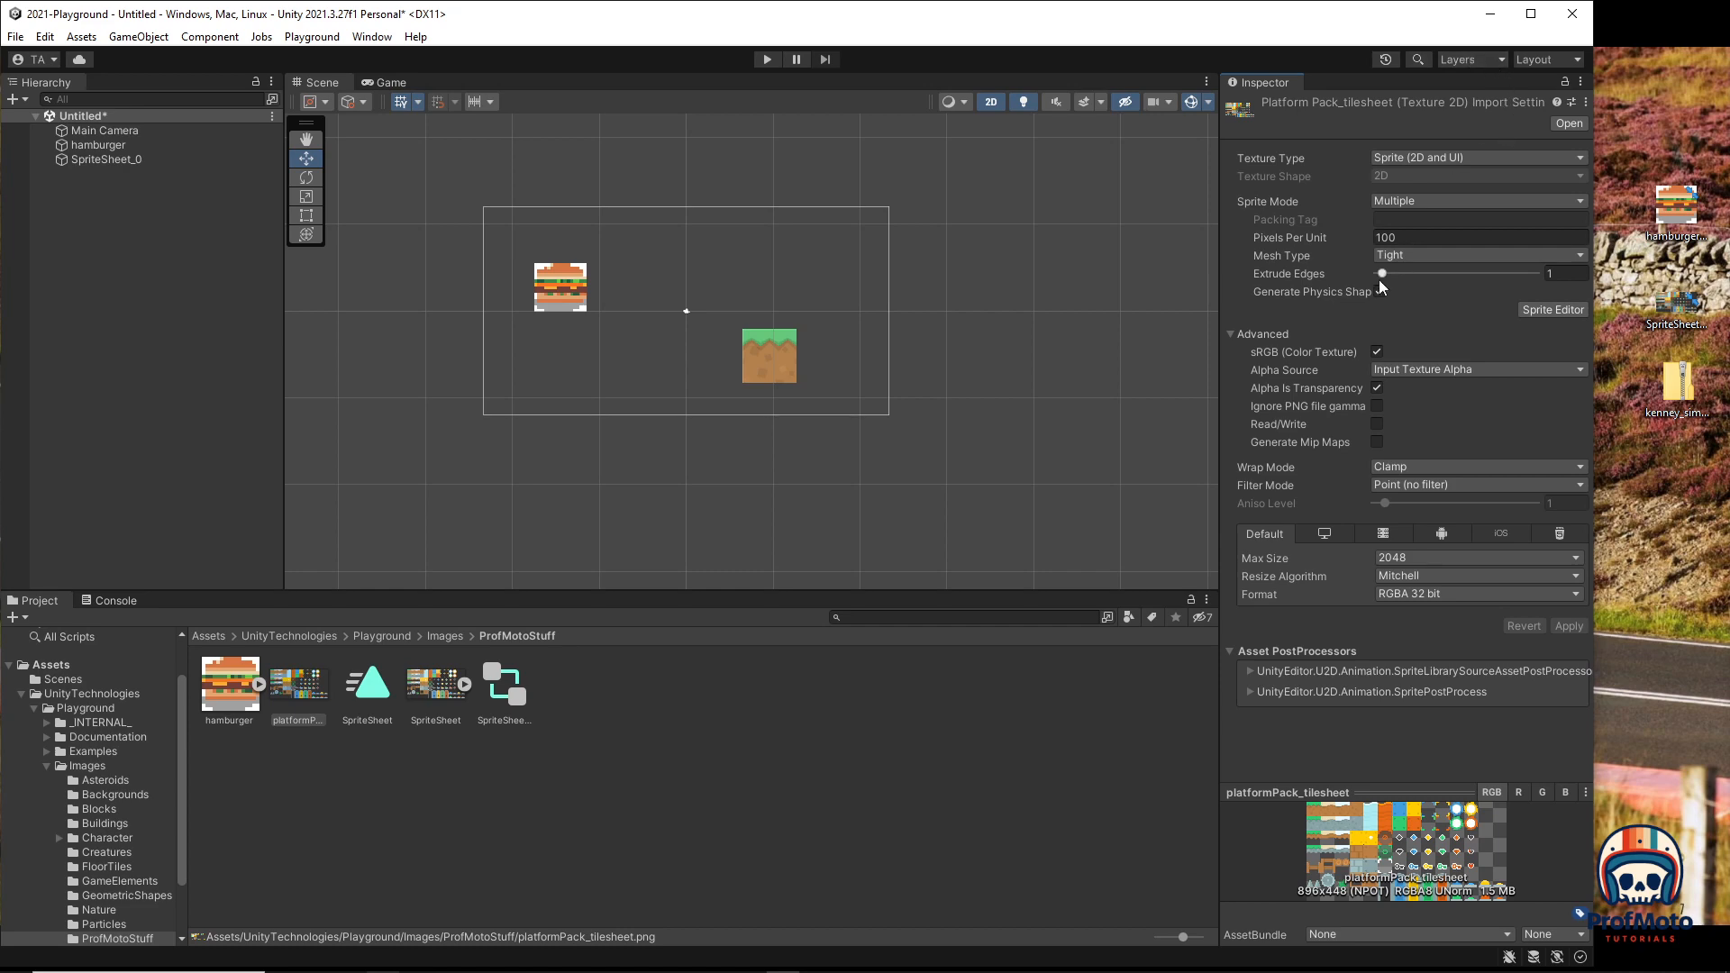
{"action": "left_click", "coordinate": [1568, 315]}
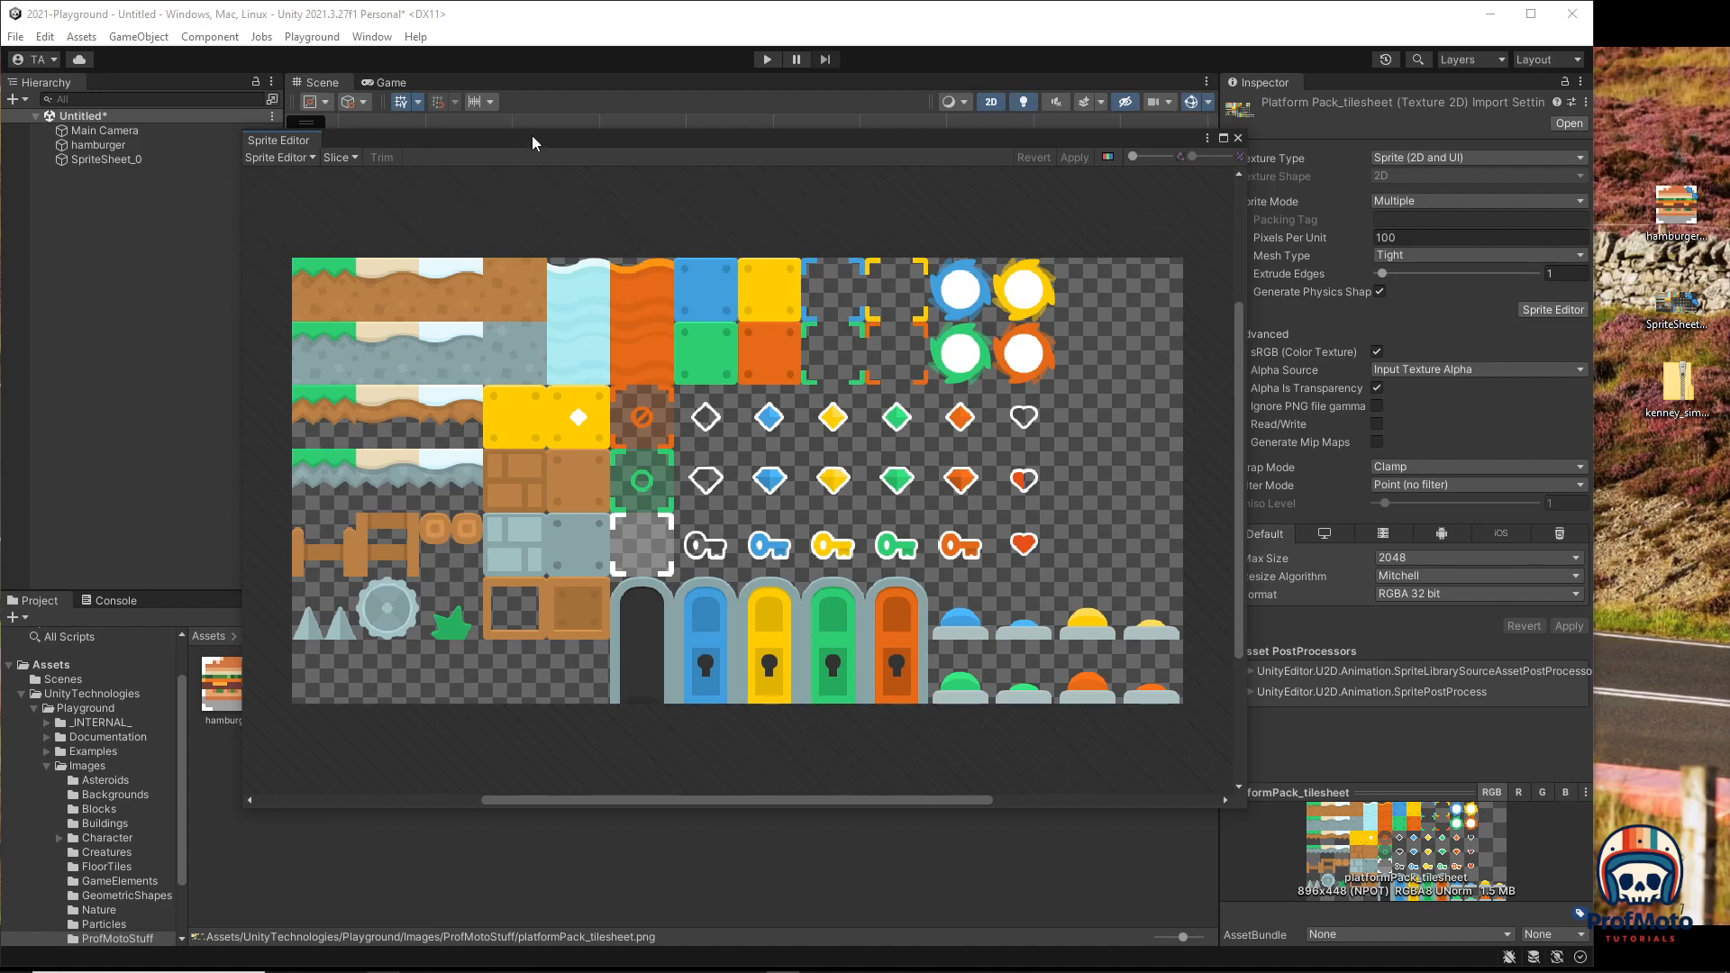
Step: Slice the tilesheet by cell count into 14 columns and 7 rows, and apply the slices
{"action": "left_click_drag", "start_coordinate": [531, 142], "coordinate": [662, 172]}
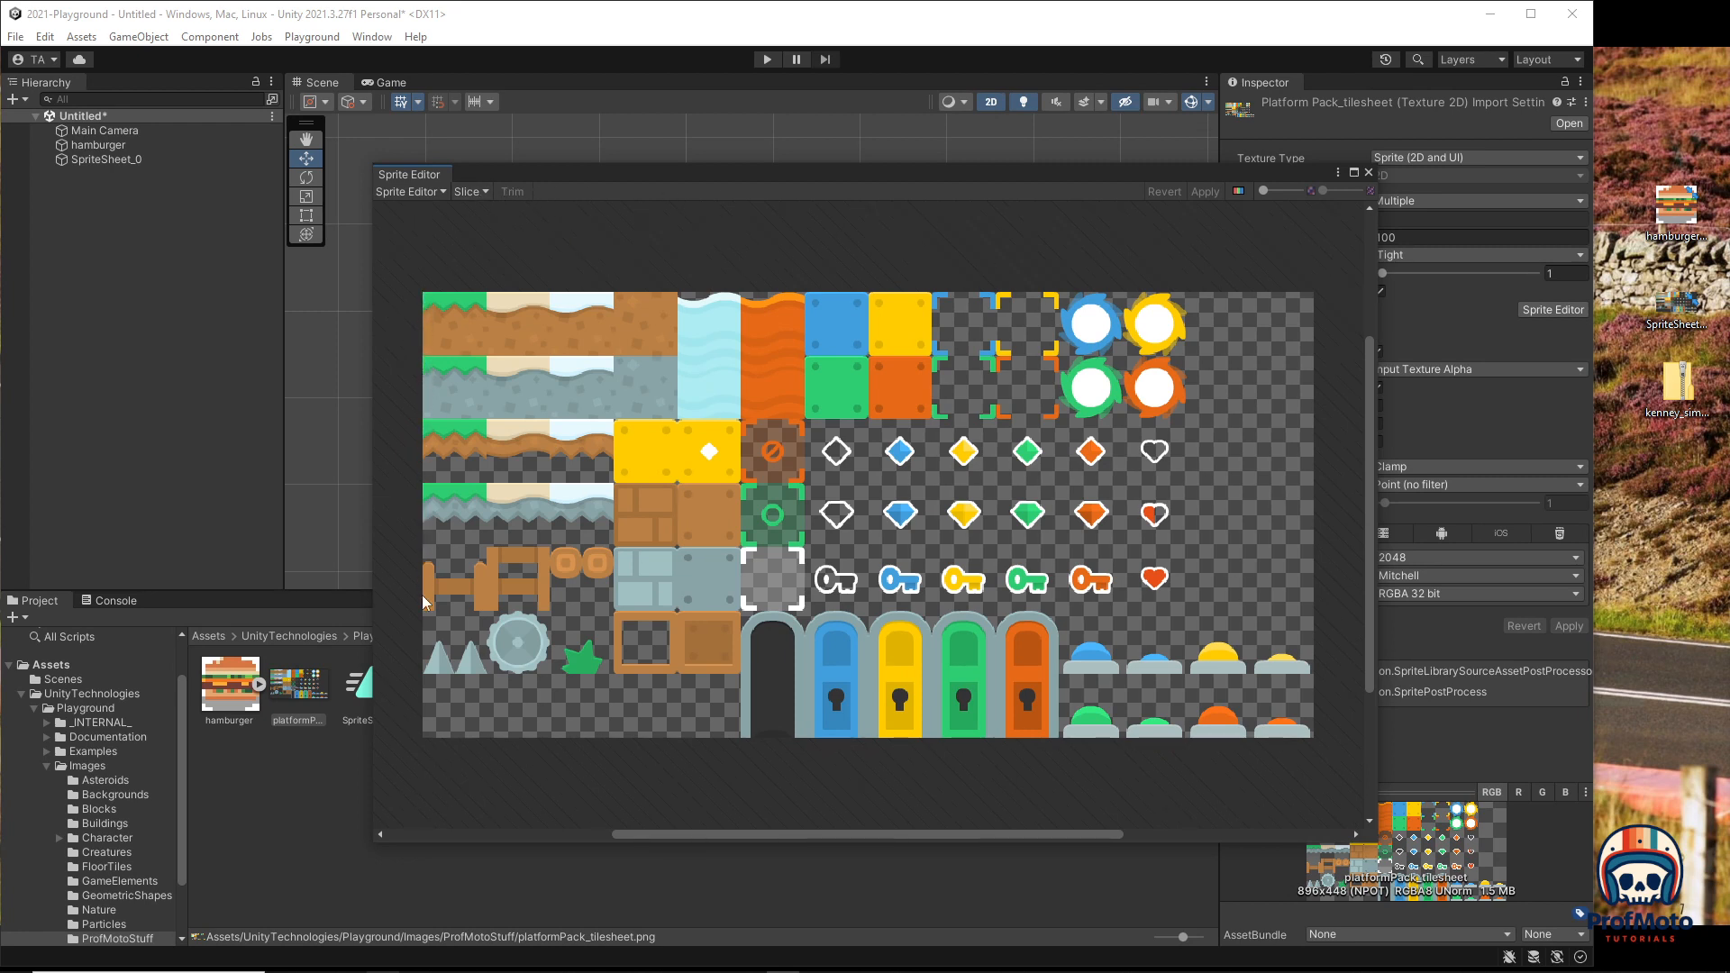
{"action": "left_click", "coordinate": [470, 192]}
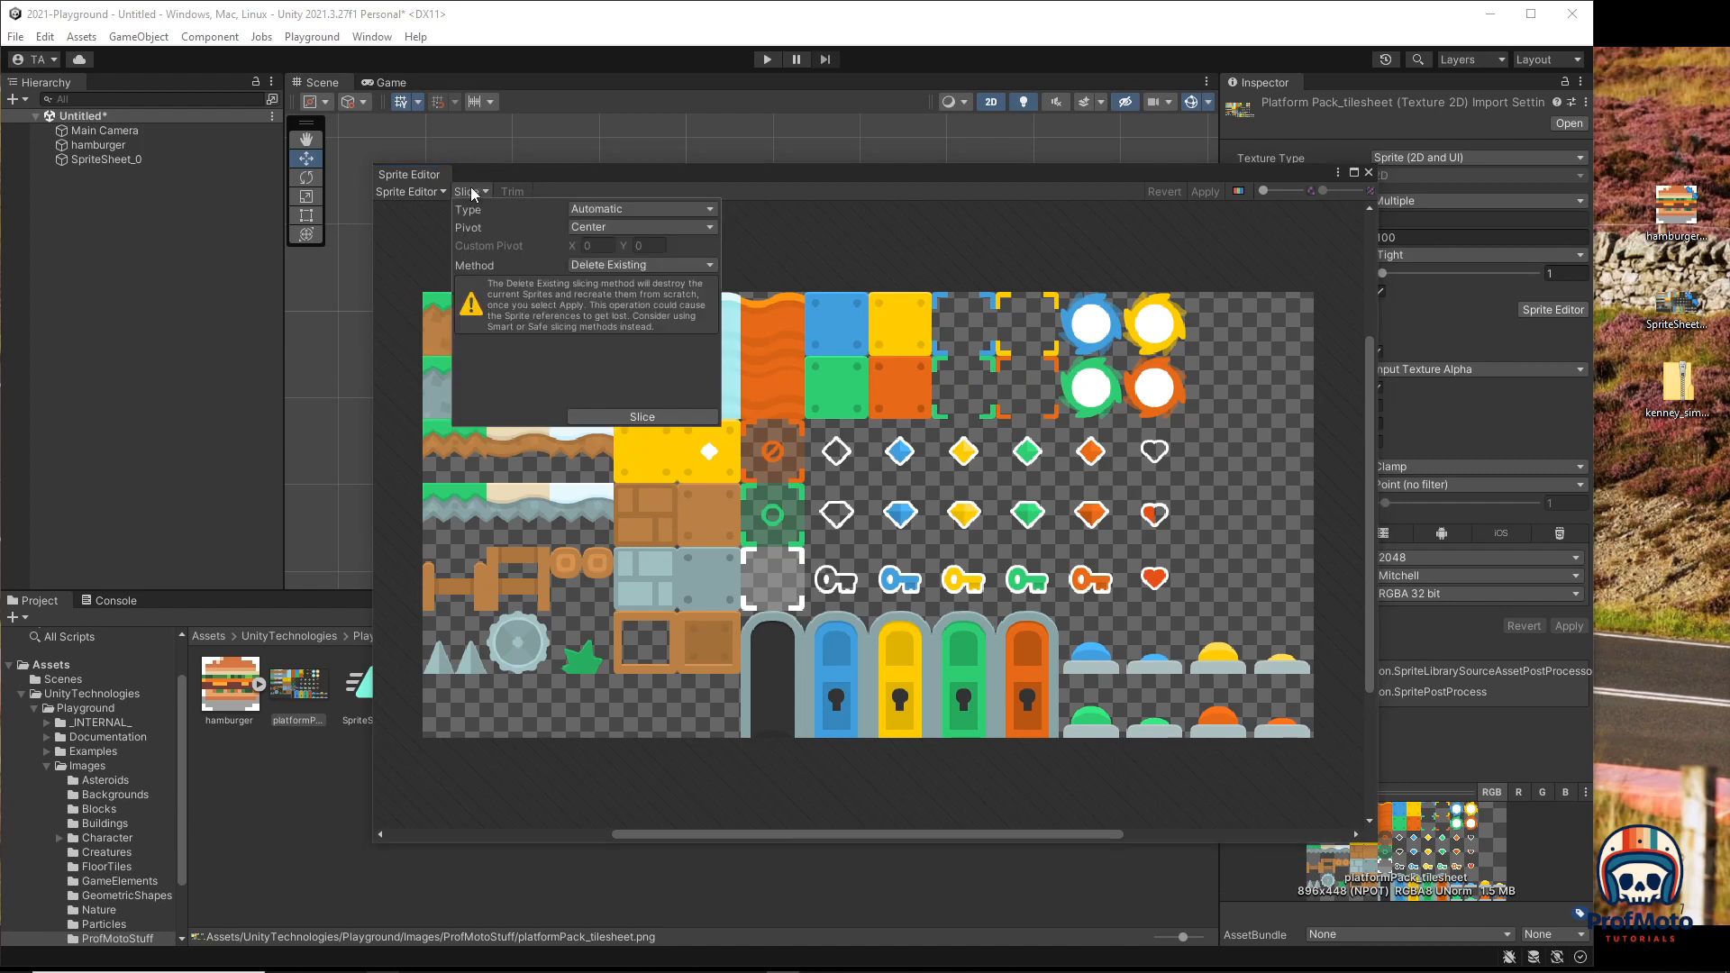
{"action": "left_click", "coordinate": [617, 212]}
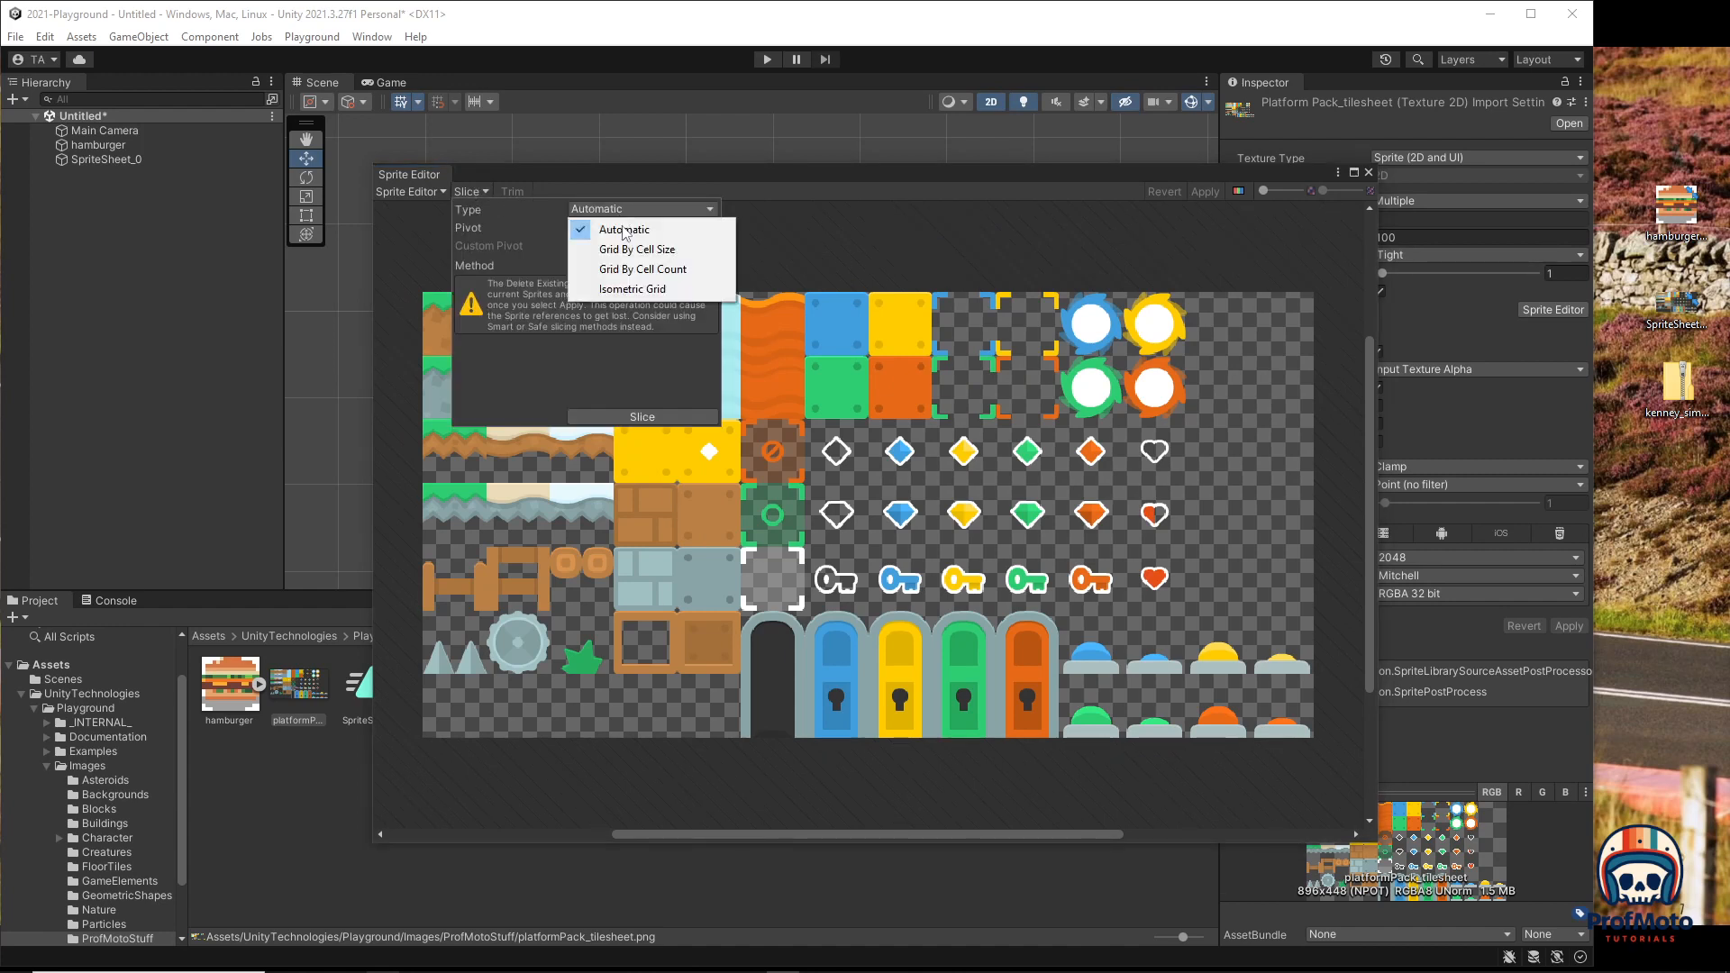
{"action": "left_click", "coordinate": [624, 268]}
{"action": "left_click", "coordinate": [609, 228]}
{"action": "type", "text": "14"}
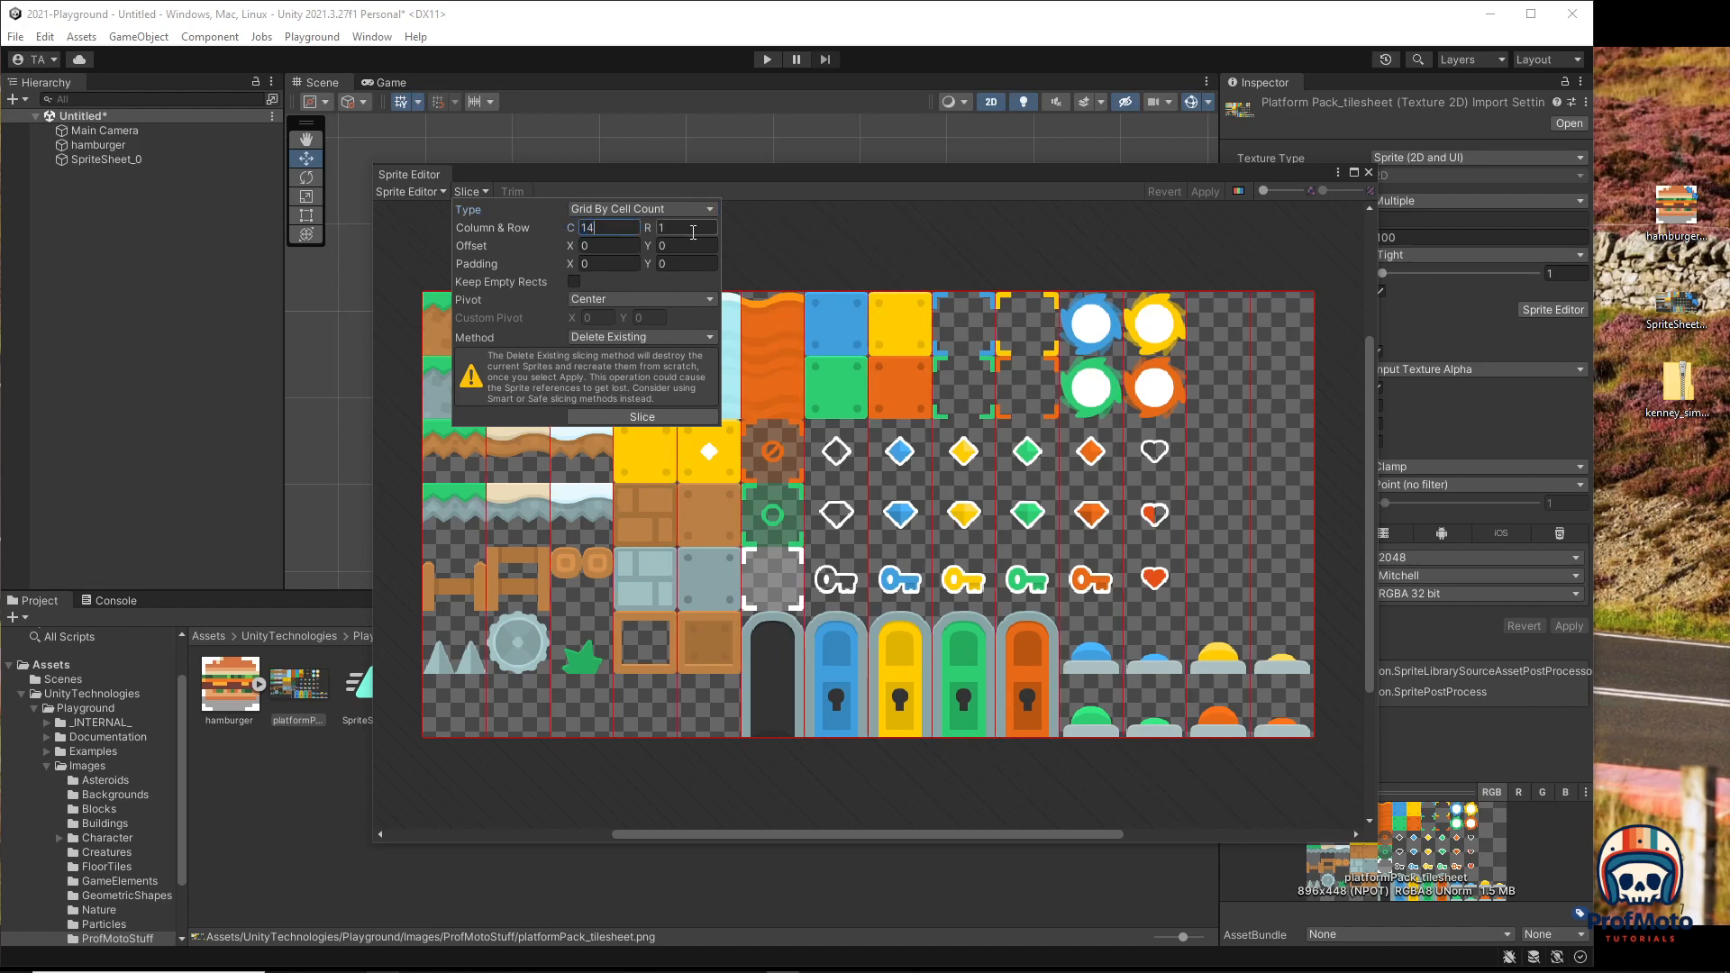
{"action": "left_click", "coordinate": [693, 232]}
{"action": "type", "text": "7"}
{"action": "key", "text": "Tab"}
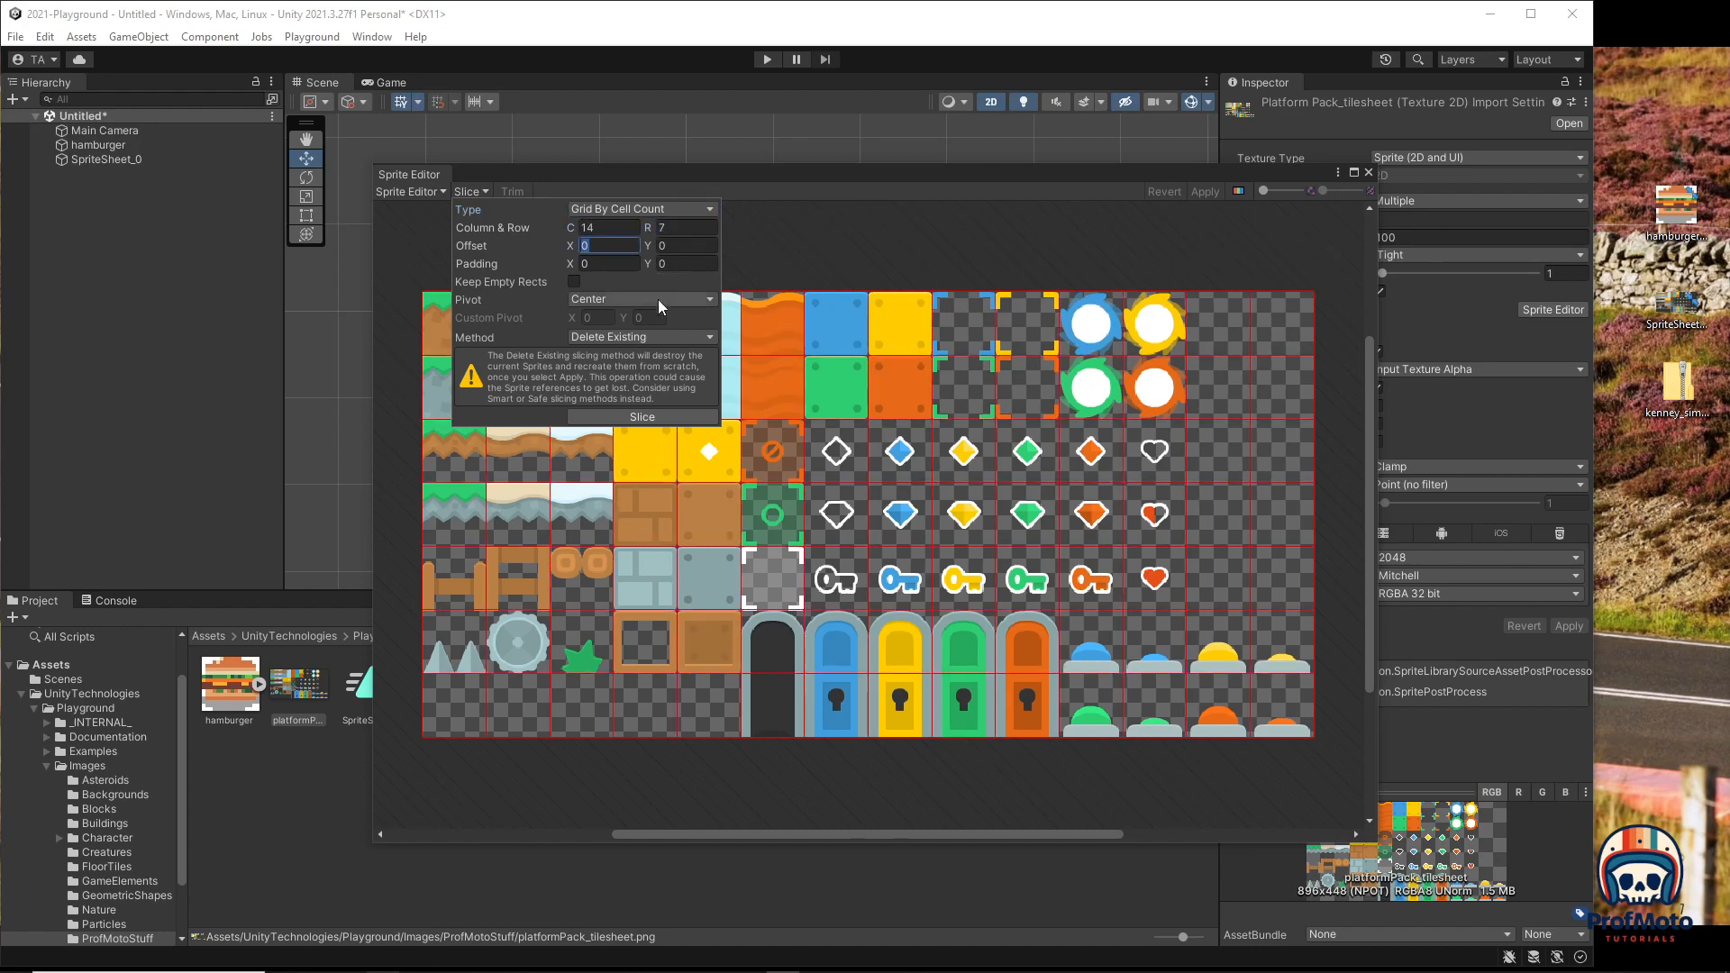
{"action": "left_click", "coordinate": [635, 417]}
{"action": "left_click", "coordinate": [1202, 192]}
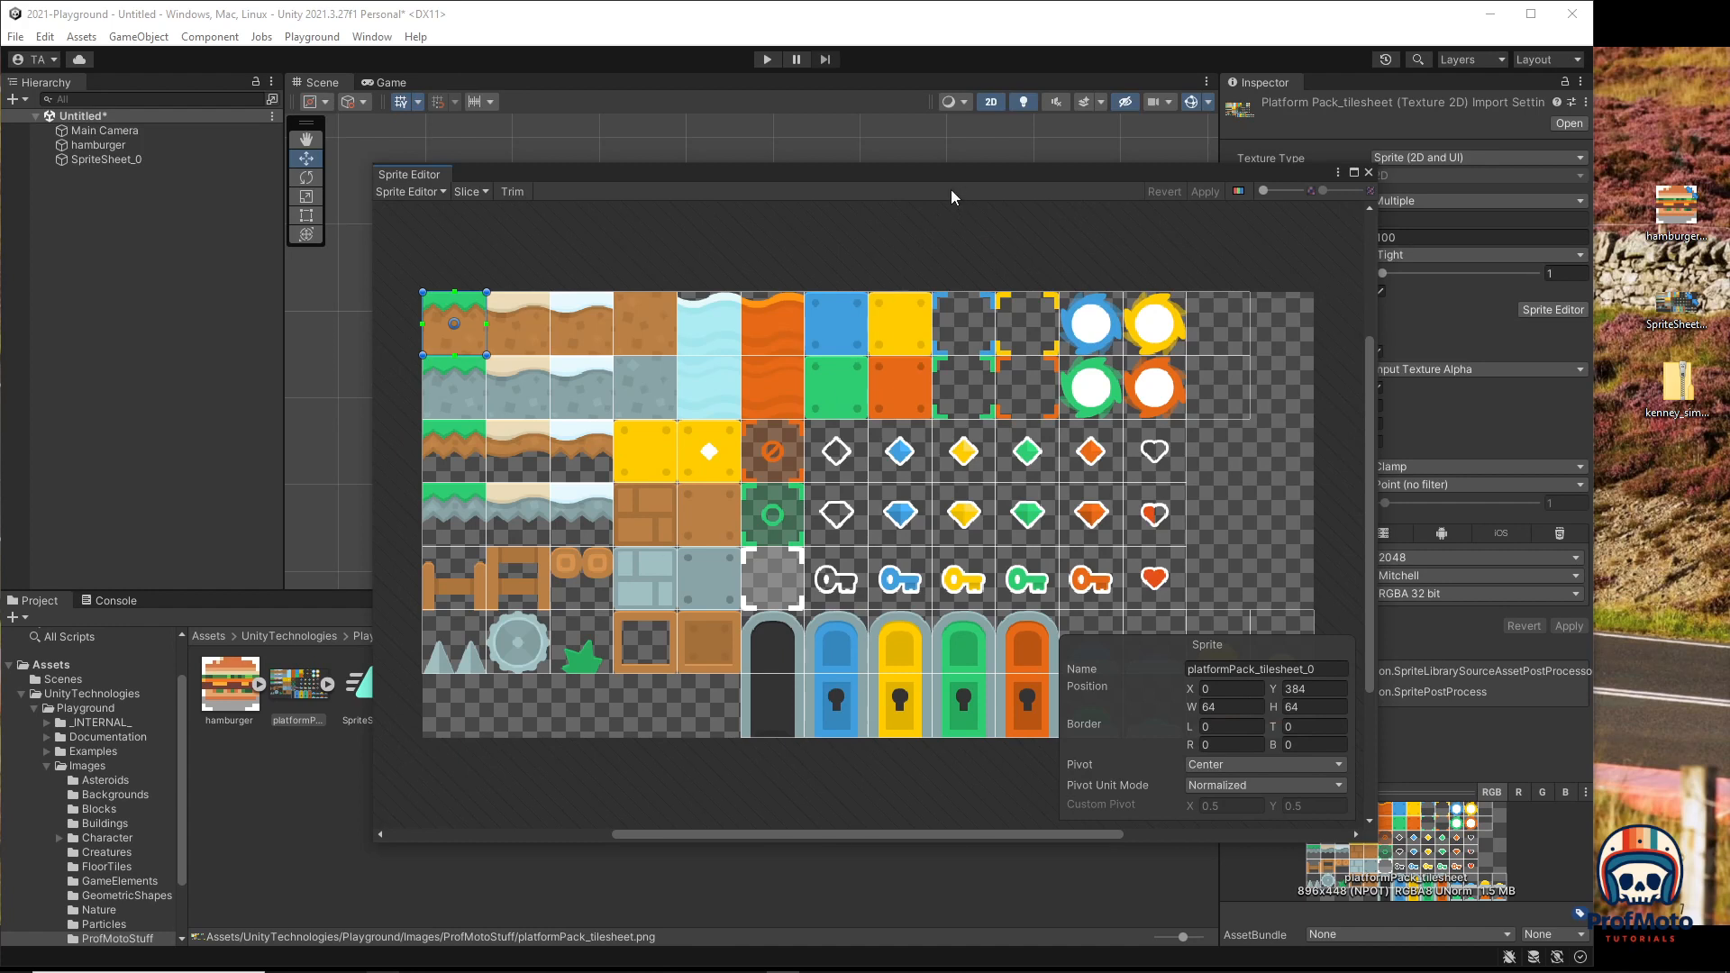
Step: Rename the top-left tile to GrassDirt and begin renaming the second top-row tile
{"action": "left_click_drag", "start_coordinate": [953, 175], "coordinate": [890, 108]}
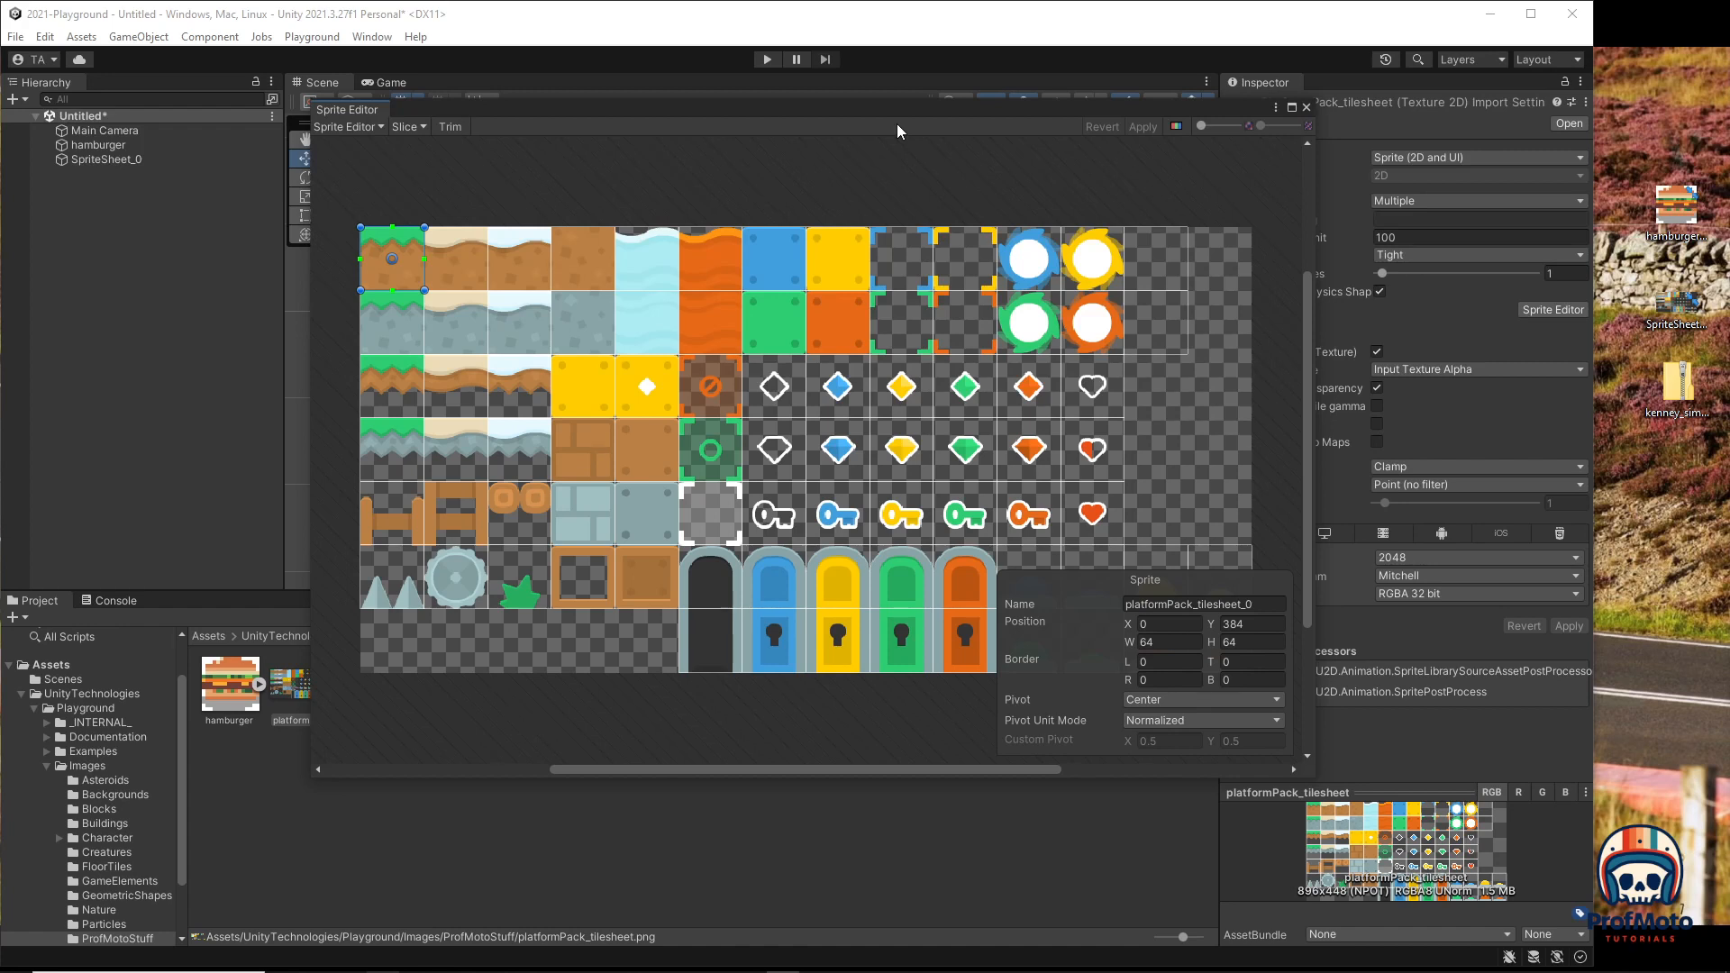
{"action": "left_click_drag", "start_coordinate": [807, 106], "coordinate": [882, 113]}
{"action": "left_click", "coordinate": [1204, 613]}
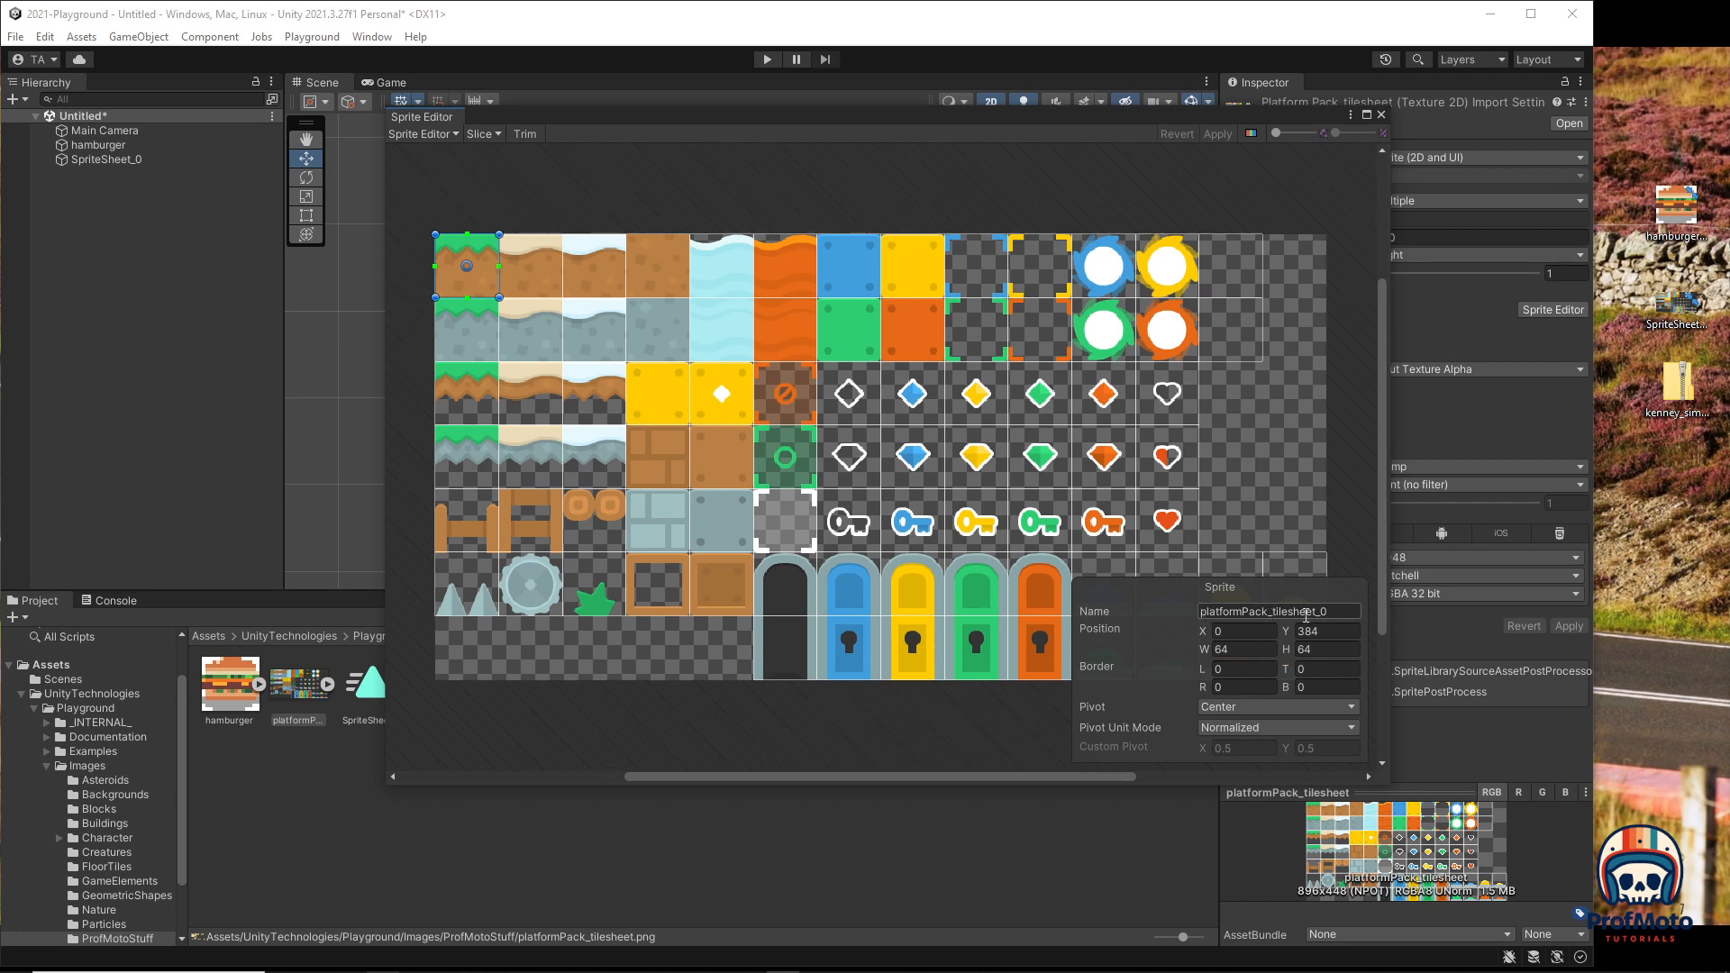
{"action": "left_click", "coordinate": [542, 277]}
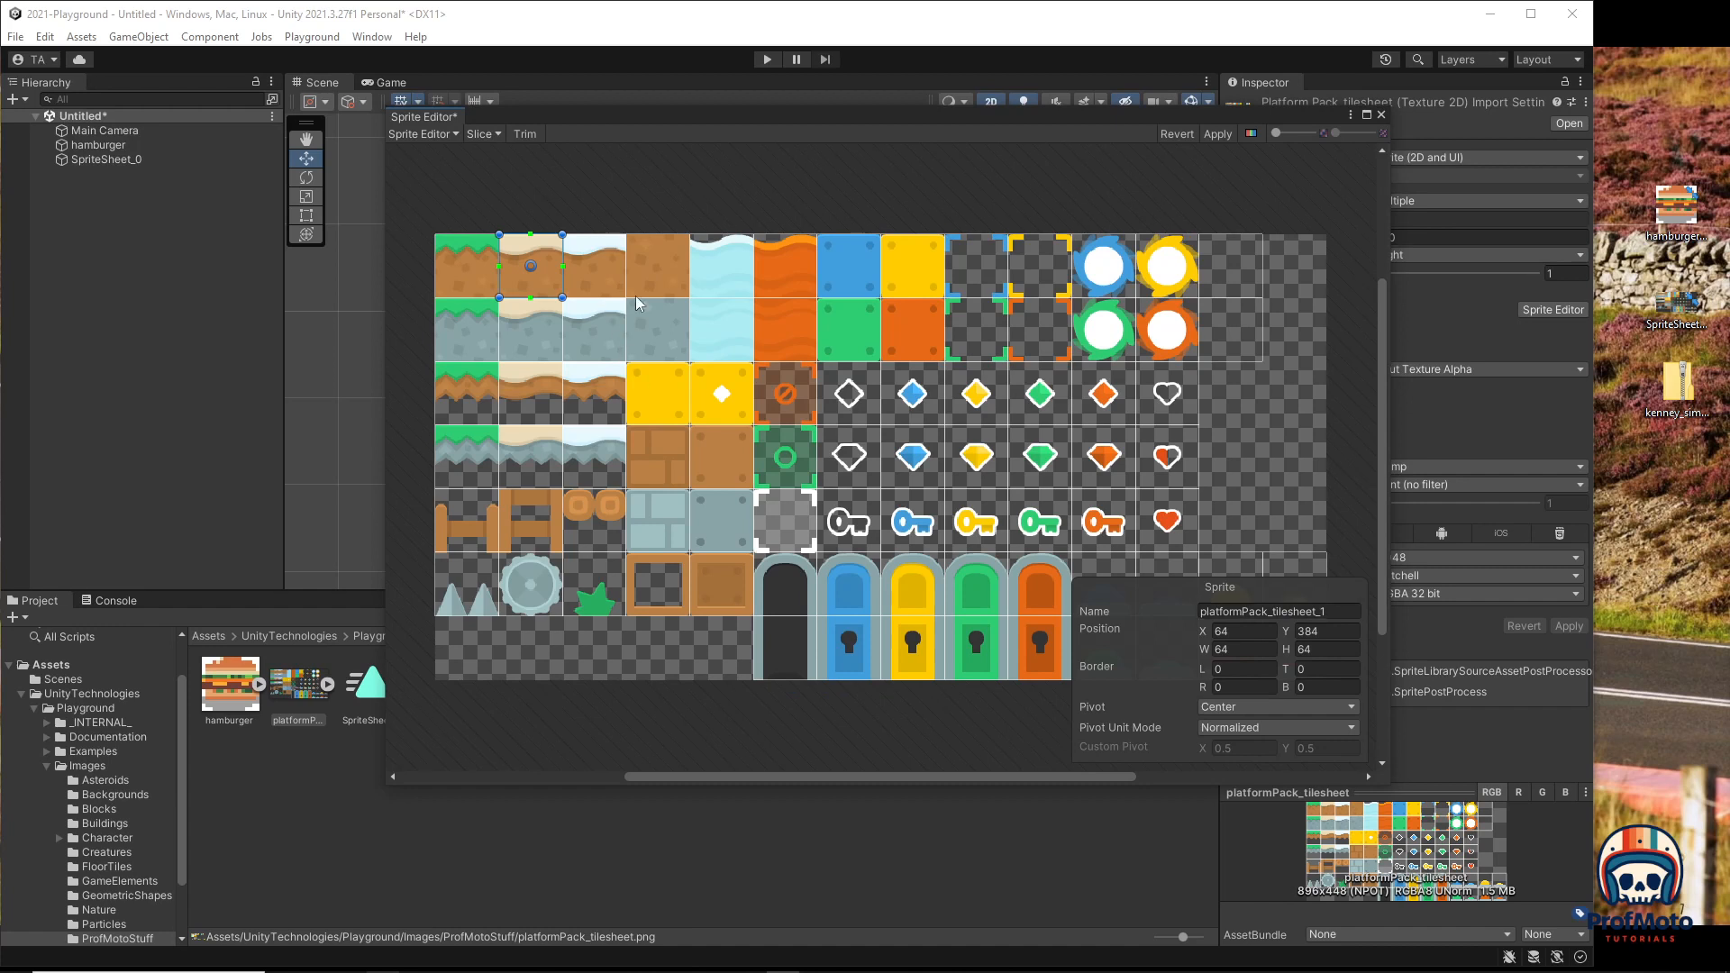
{"action": "left_click", "coordinate": [477, 273]}
{"action": "left_click", "coordinate": [1334, 612]}
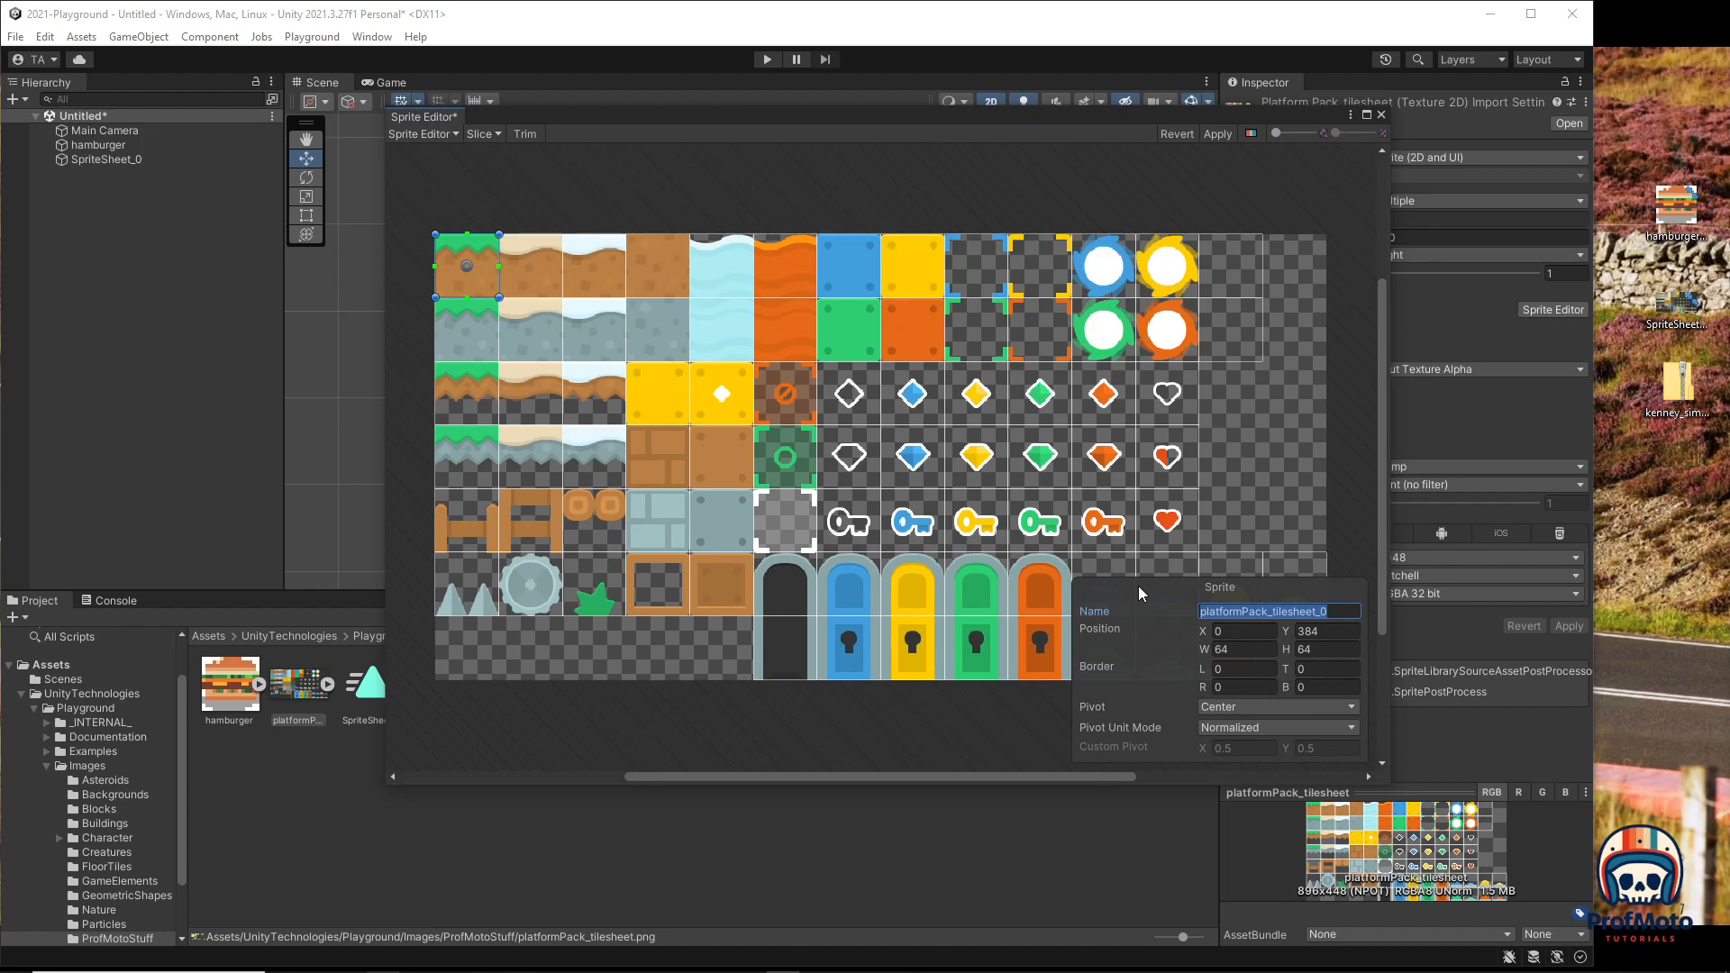
{"action": "type", "text": "Grass"}
{"action": "type", "text": "Dirt"}
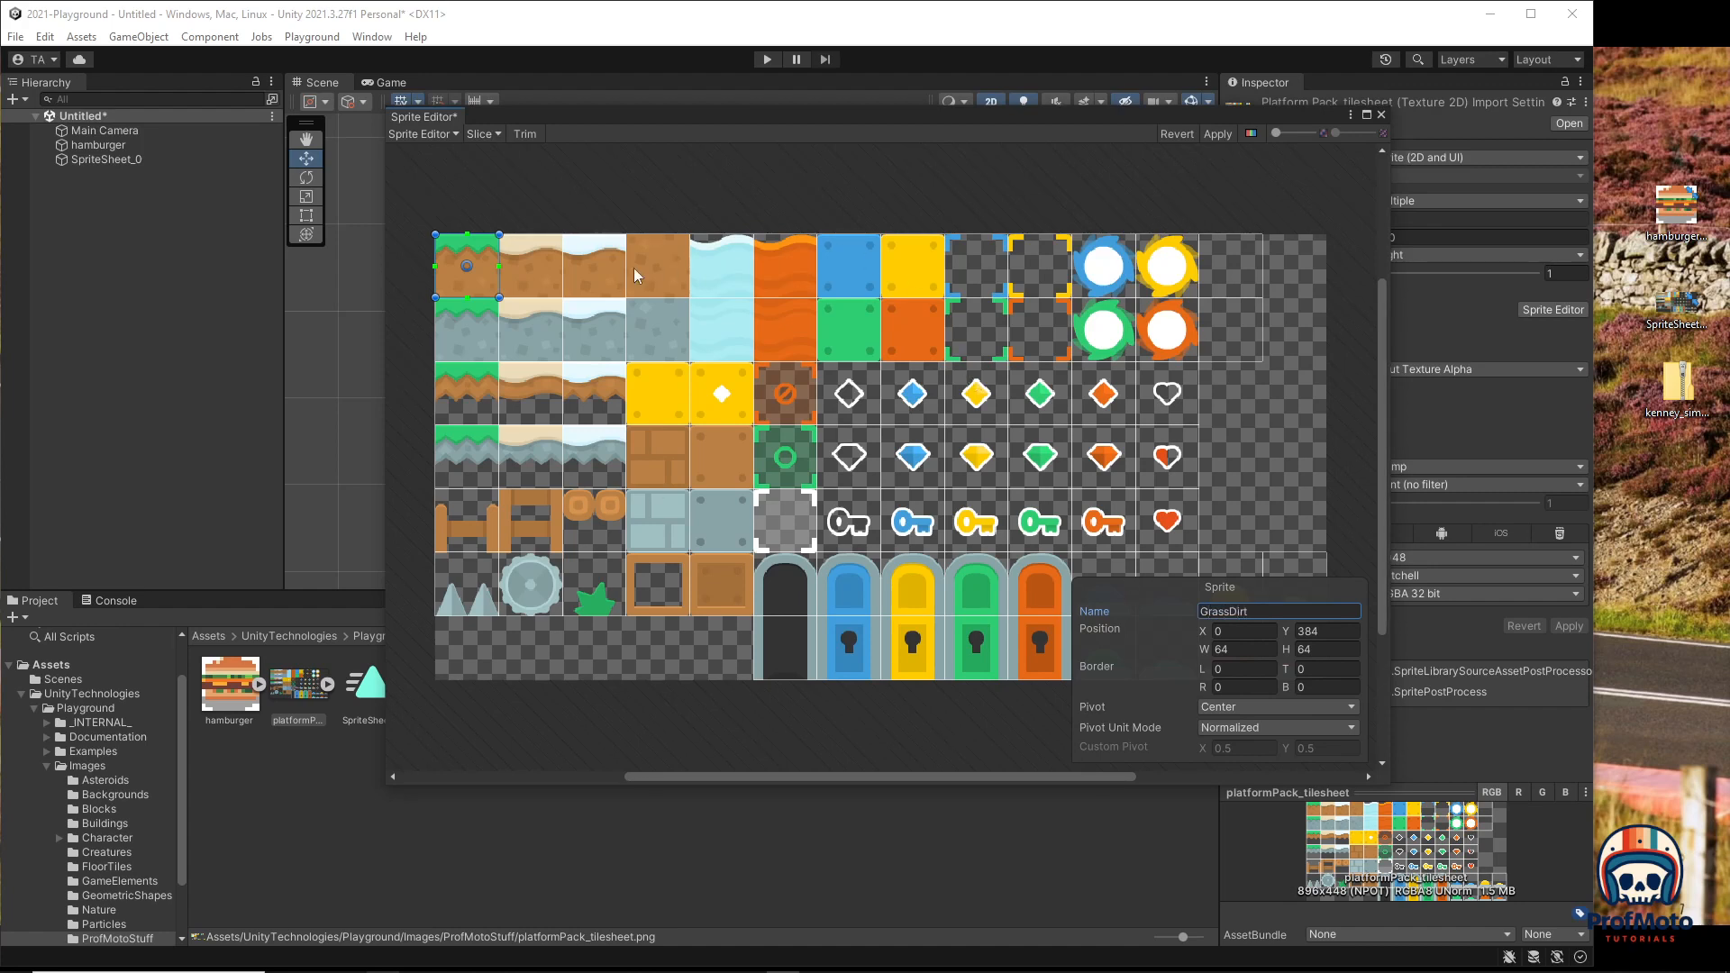
{"action": "left_click", "coordinate": [524, 278]}
{"action": "left_click", "coordinate": [1348, 613]}
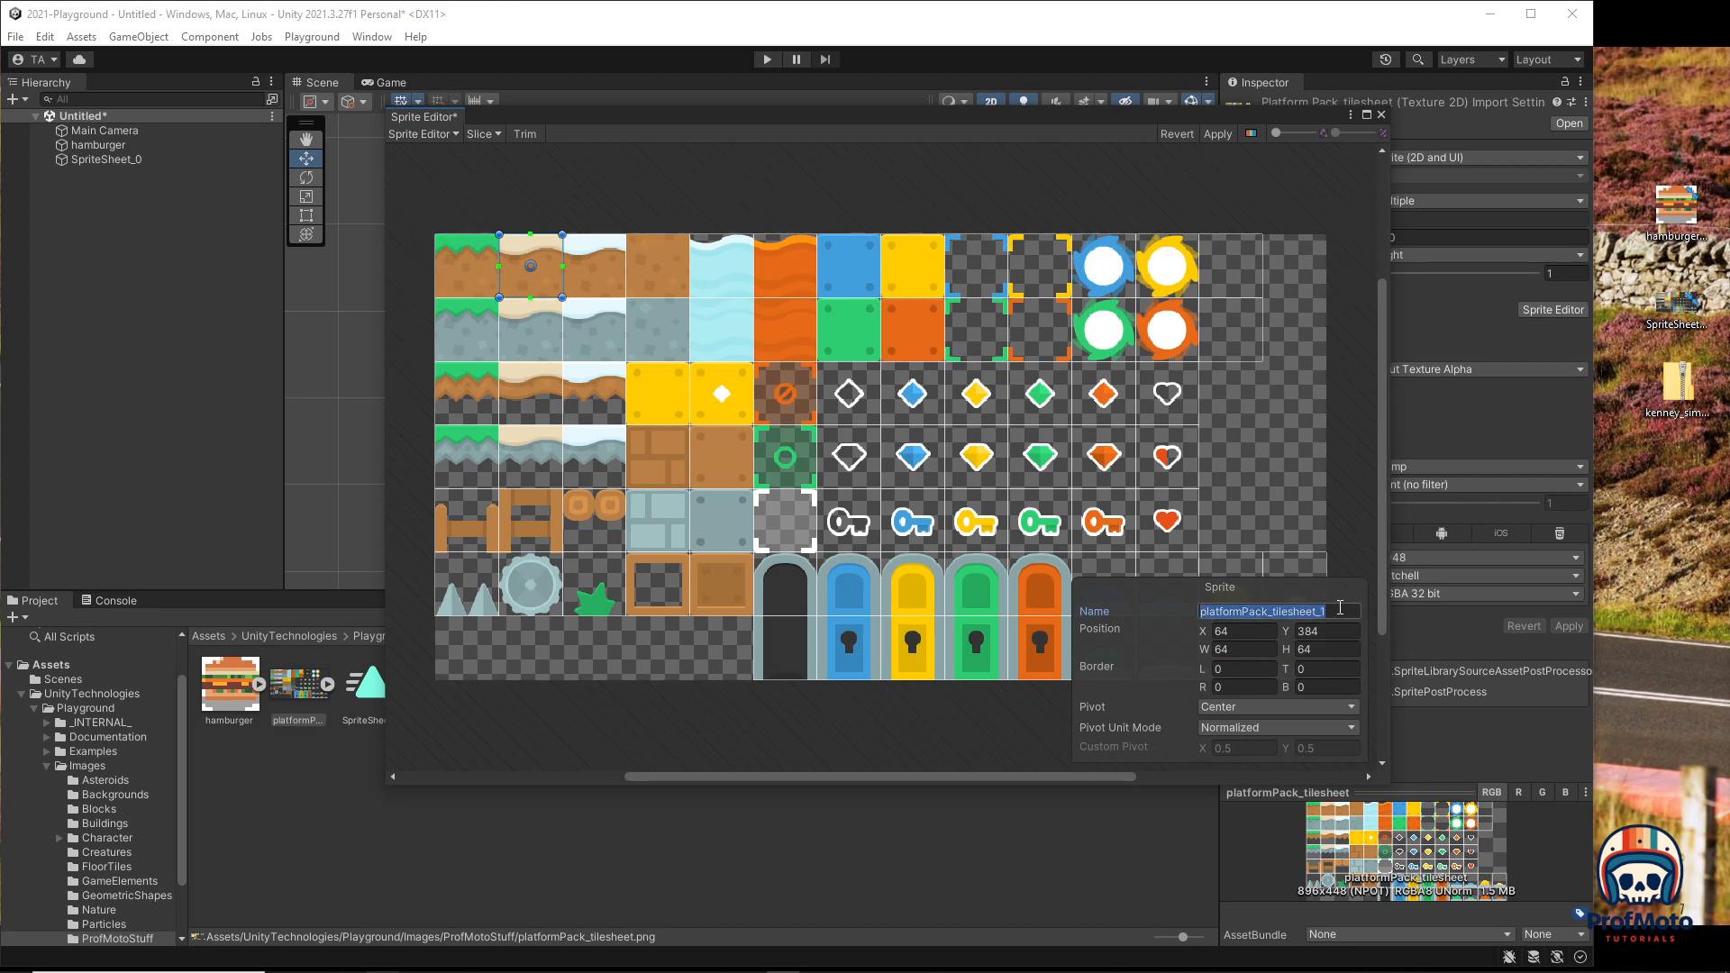
{"action": "type", "text": "YogurtDirt"}
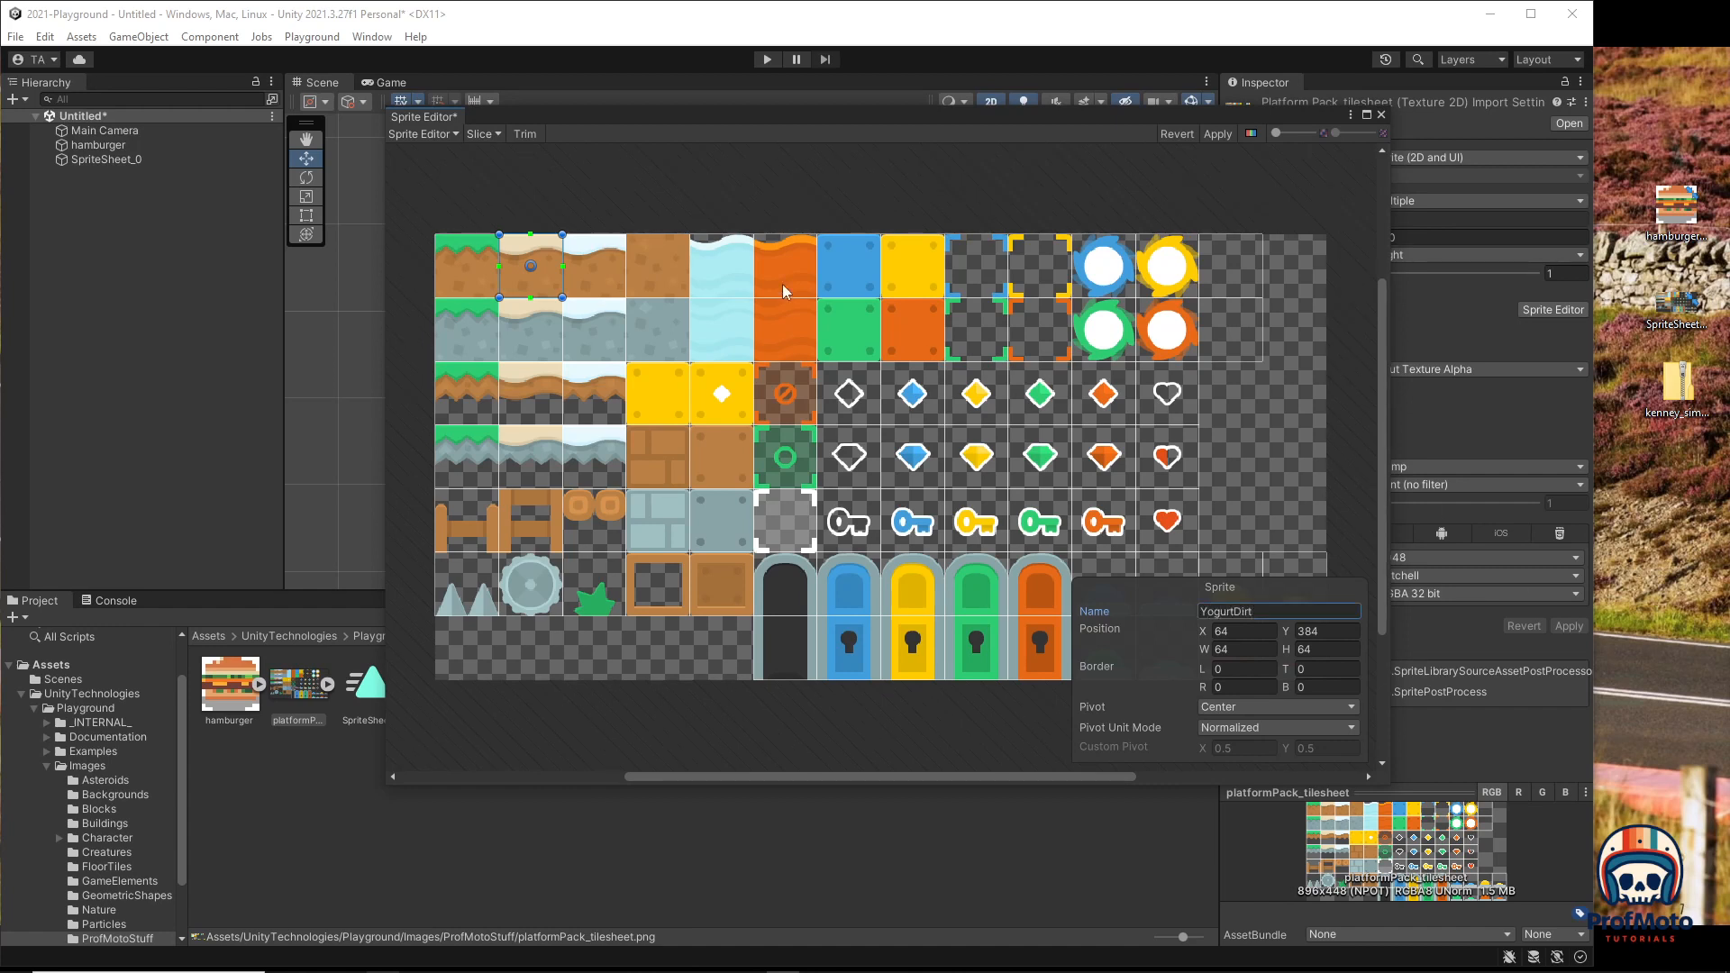
Step: Name the third top-row tile SnowDirt, then name two lower tiles GrassDirtFloat and GrassRock
{"action": "left_click", "coordinate": [614, 275]}
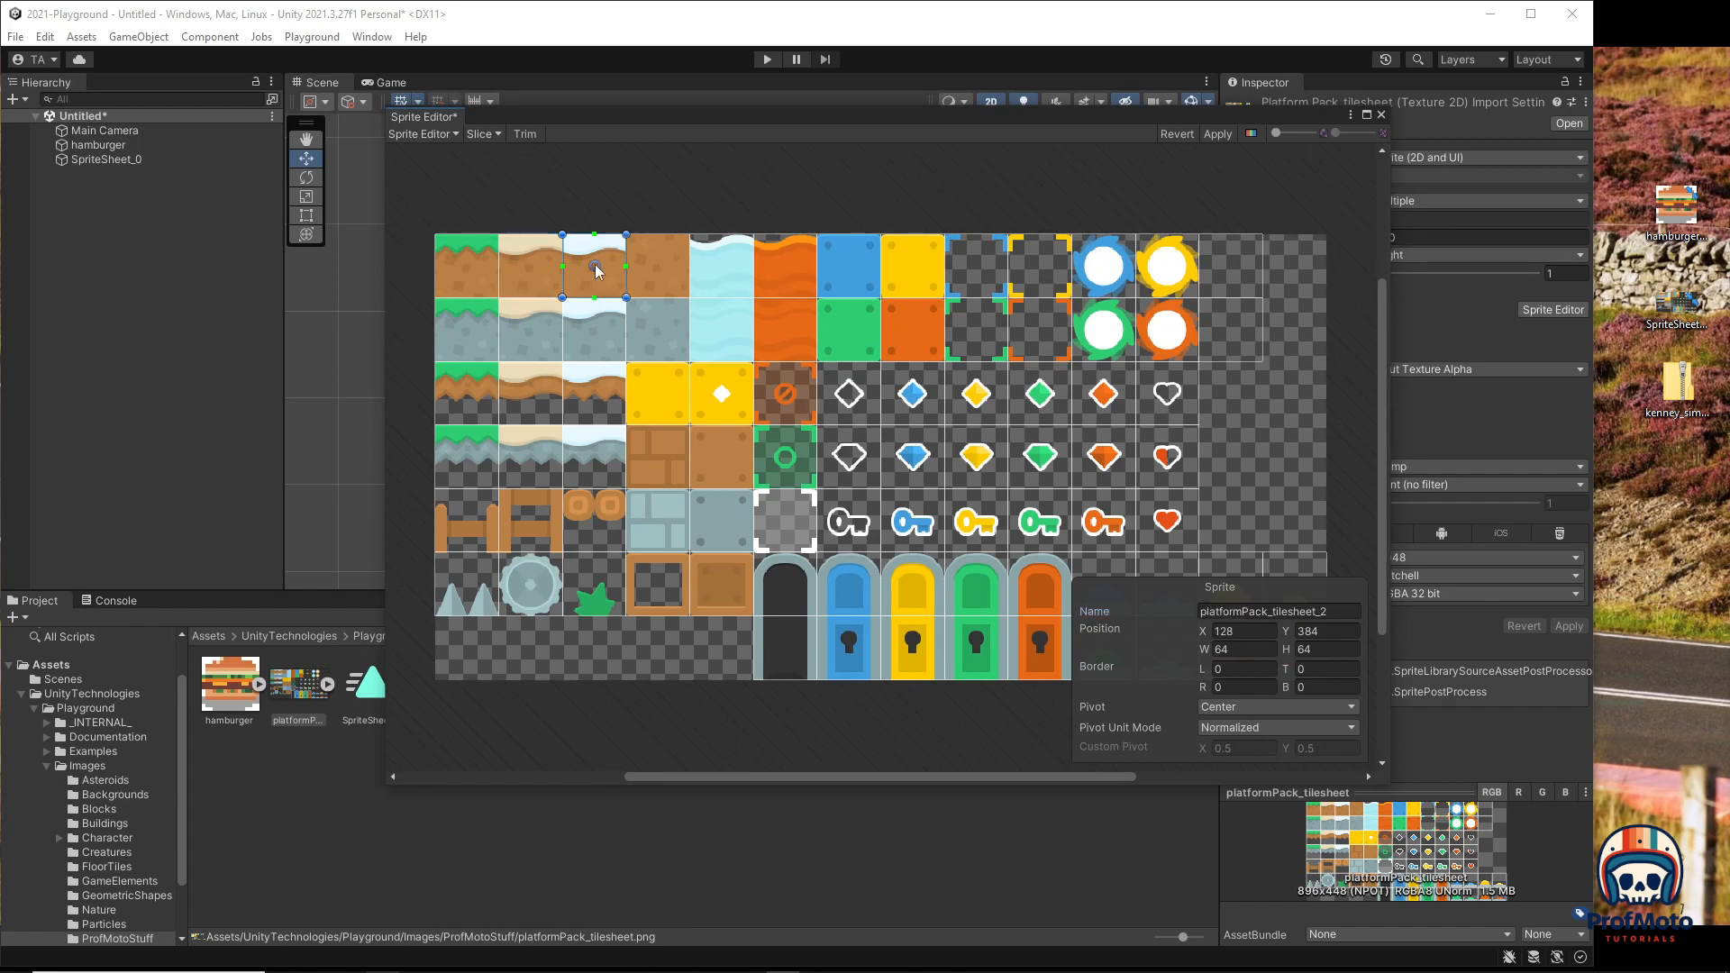
{"action": "left_click", "coordinate": [1332, 611]}
{"action": "left_click_drag", "start_coordinate": [1333, 611], "coordinate": [1249, 611]}
{"action": "double_click", "coordinate": [1333, 611]}
{"action": "type", "text": "Snow"}
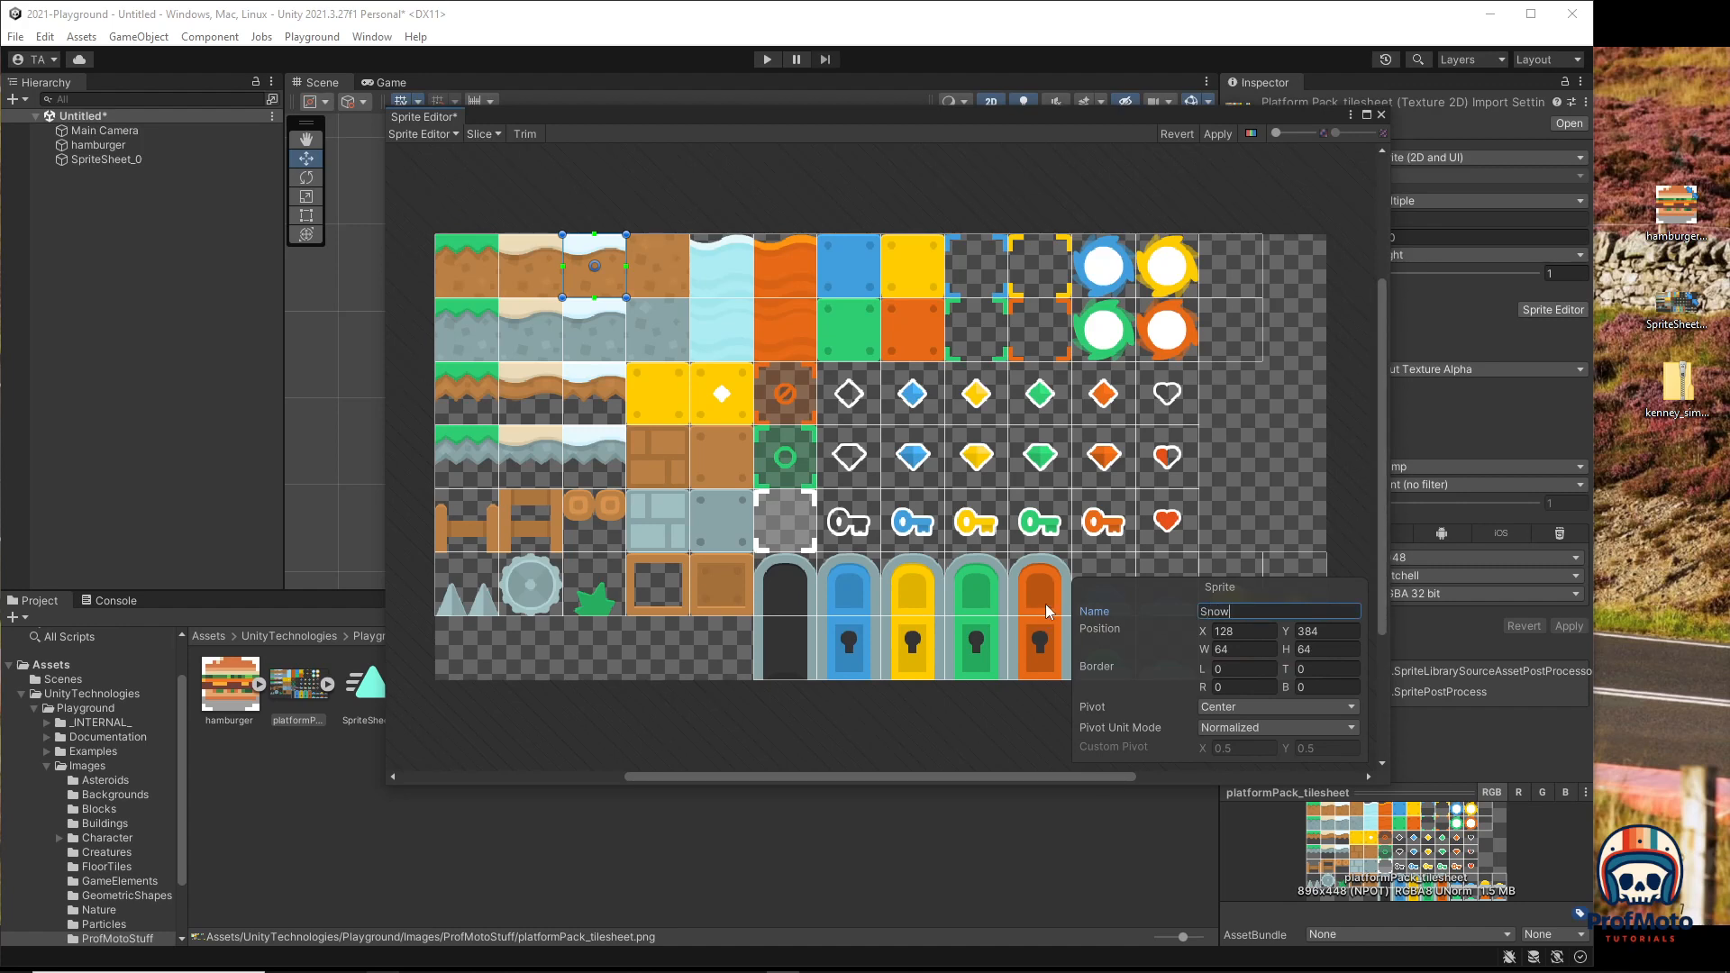
{"action": "type", "text": "Dirt"}
{"action": "left_click", "coordinate": [482, 397]}
{"action": "left_click", "coordinate": [1346, 611]}
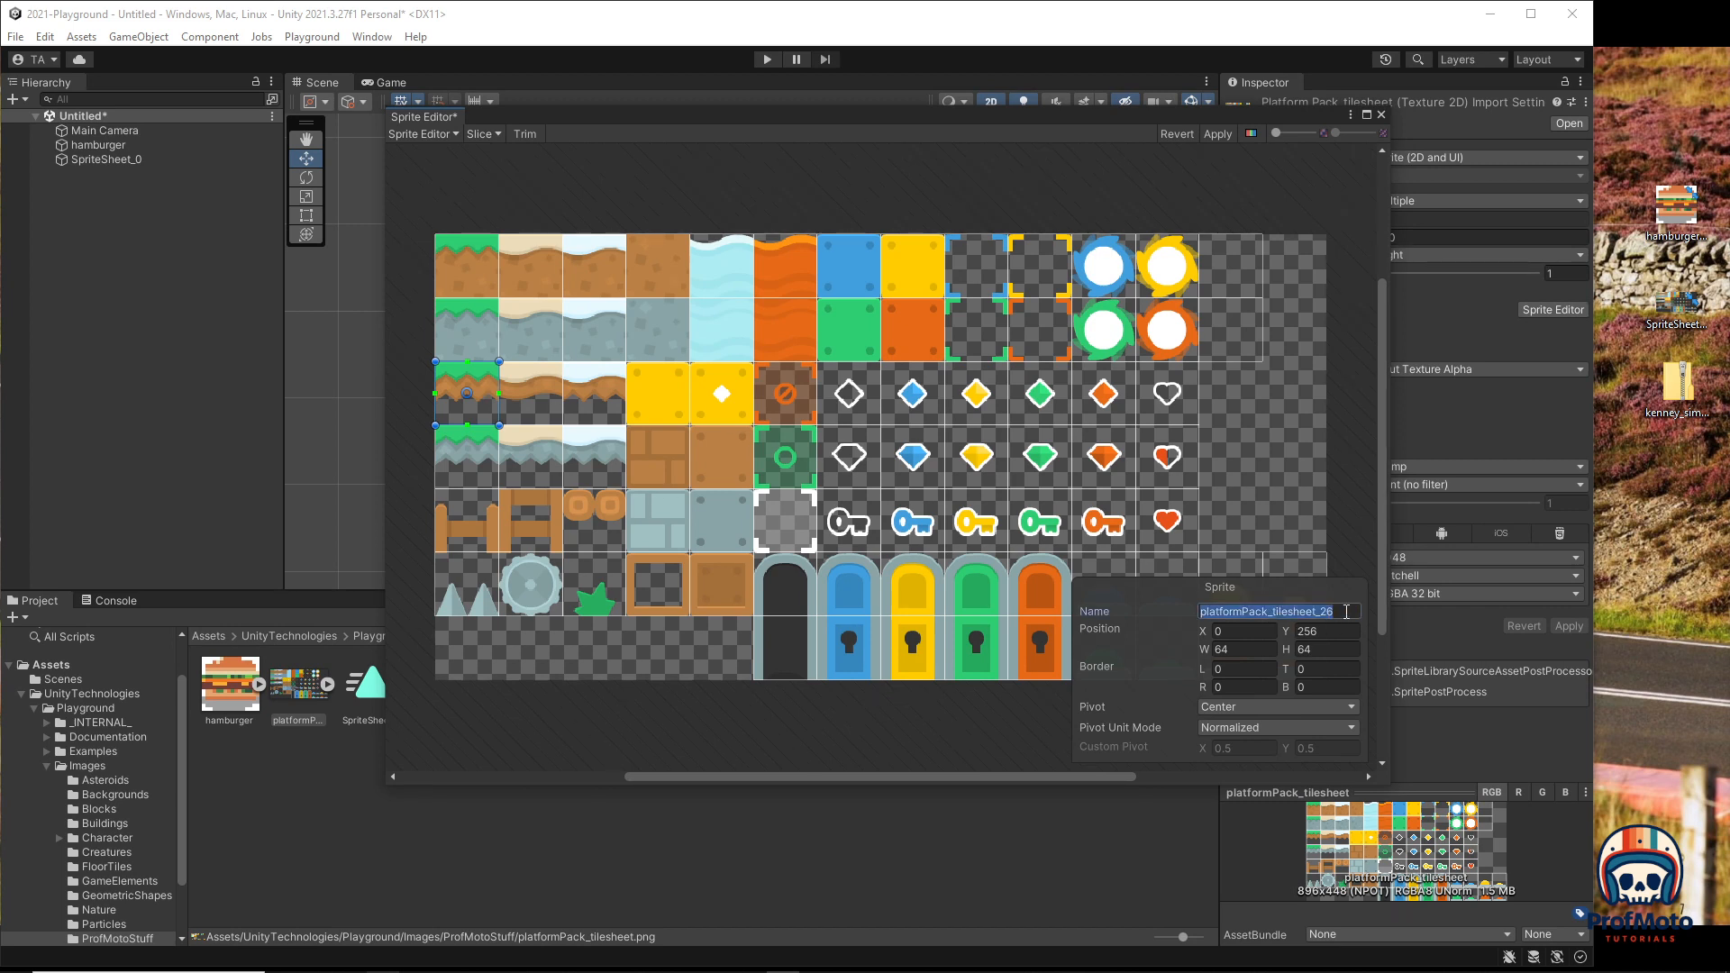
{"action": "type", "text": "GrassDir"}
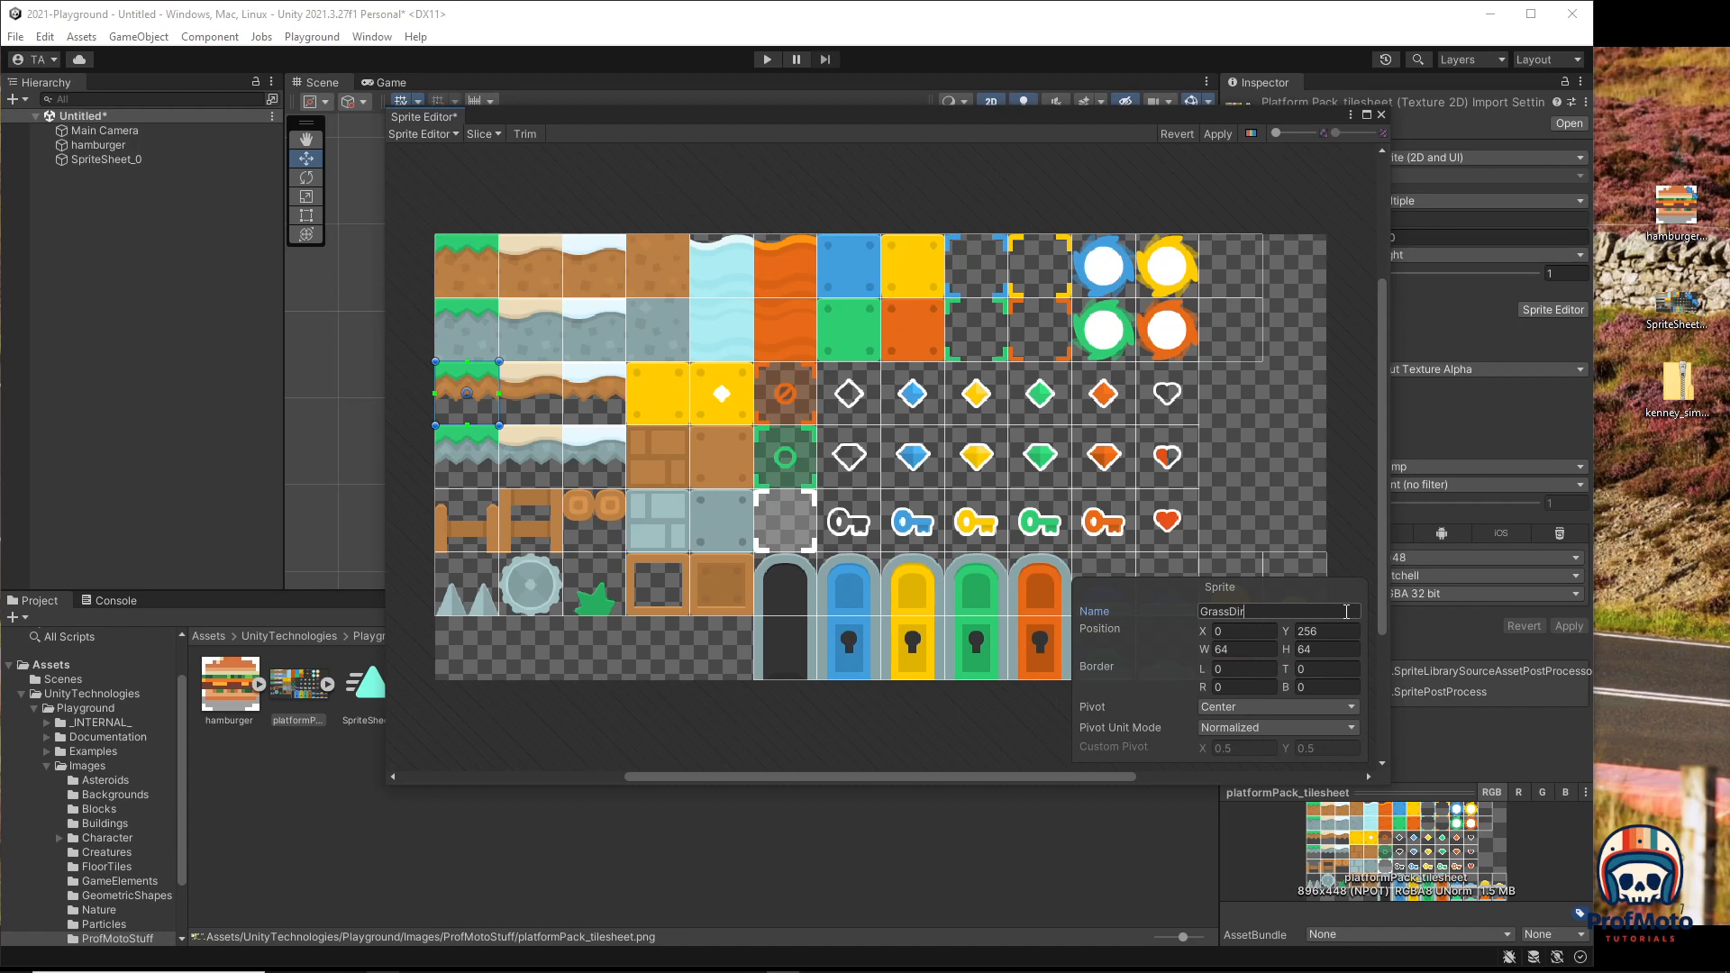
{"action": "type", "text": "tFloat"}
{"action": "left_click", "coordinate": [450, 330]}
{"action": "left_click", "coordinate": [1247, 611]}
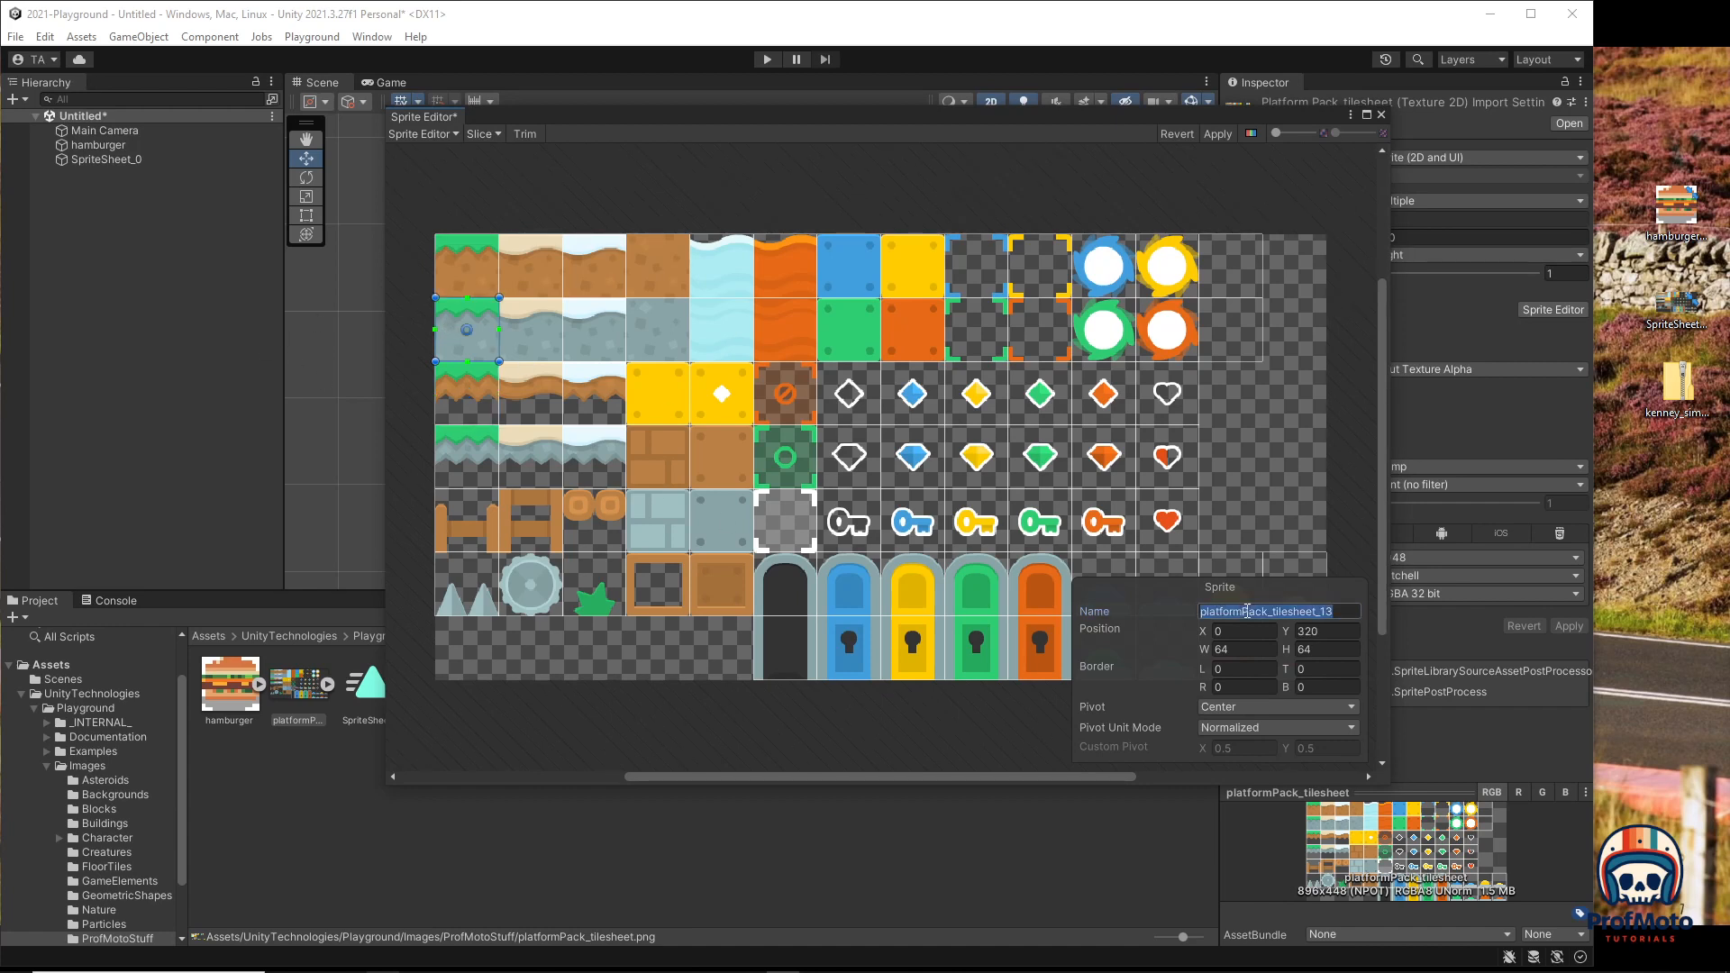
{"action": "type", "text": "Grass"}
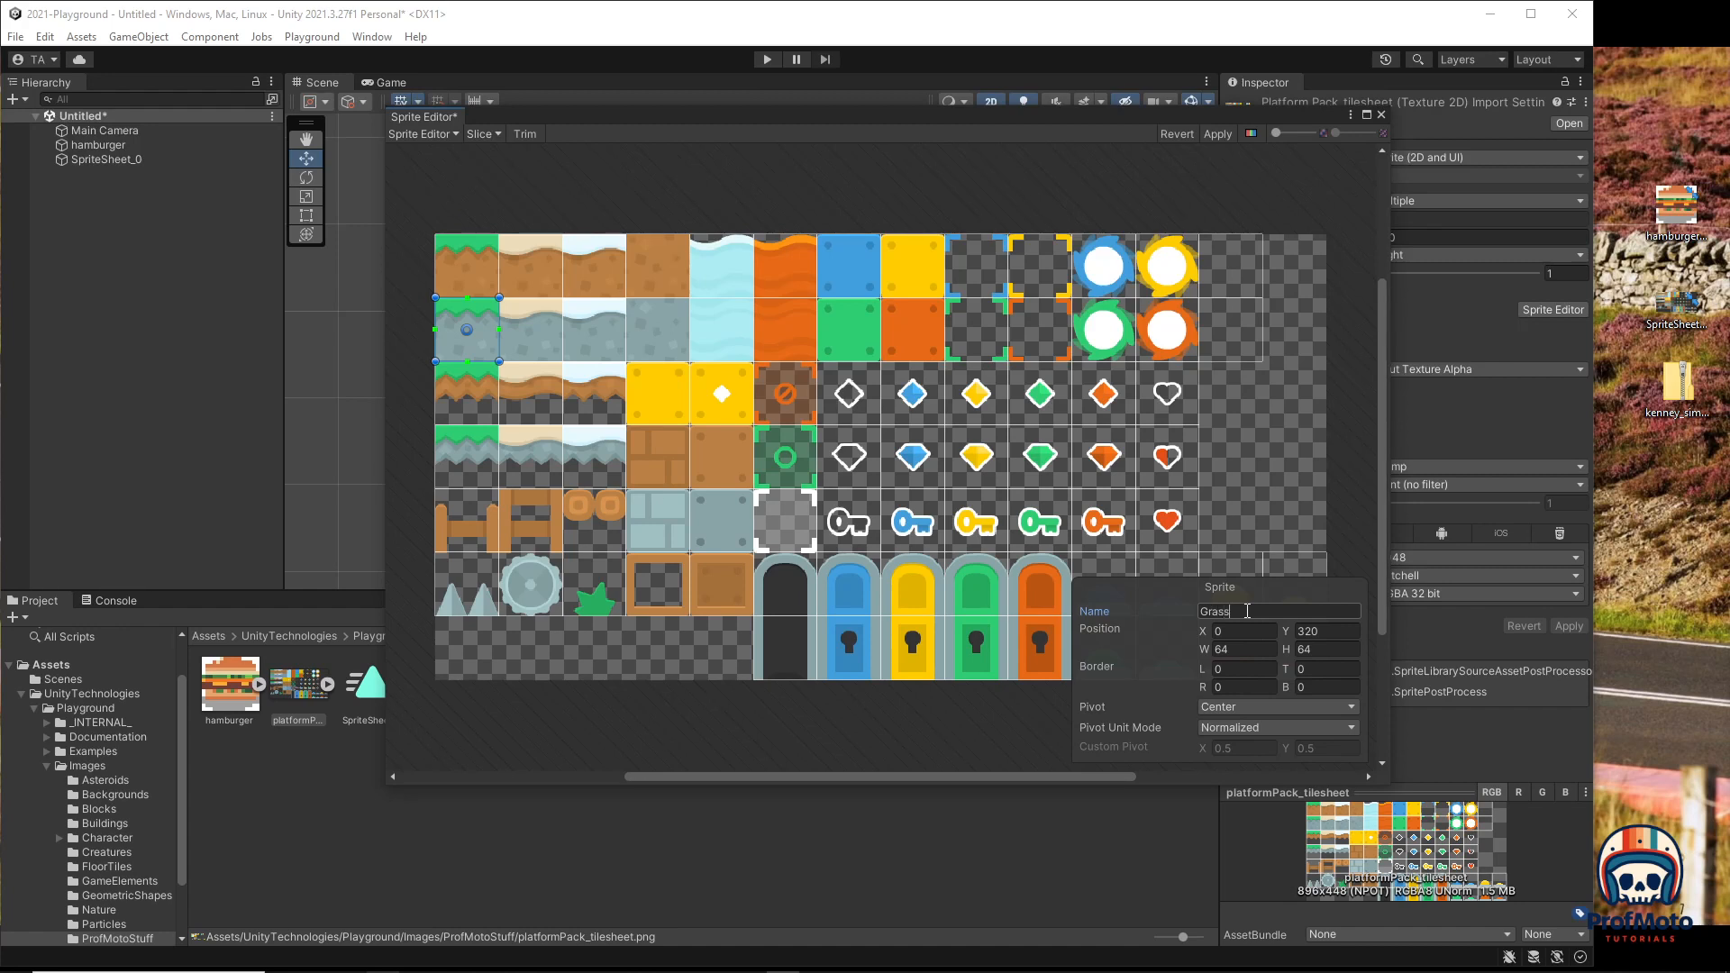
{"action": "type", "text": "Rock"}
{"action": "left_click_drag", "start_coordinate": [1388, 784], "coordinate": [1517, 852]}
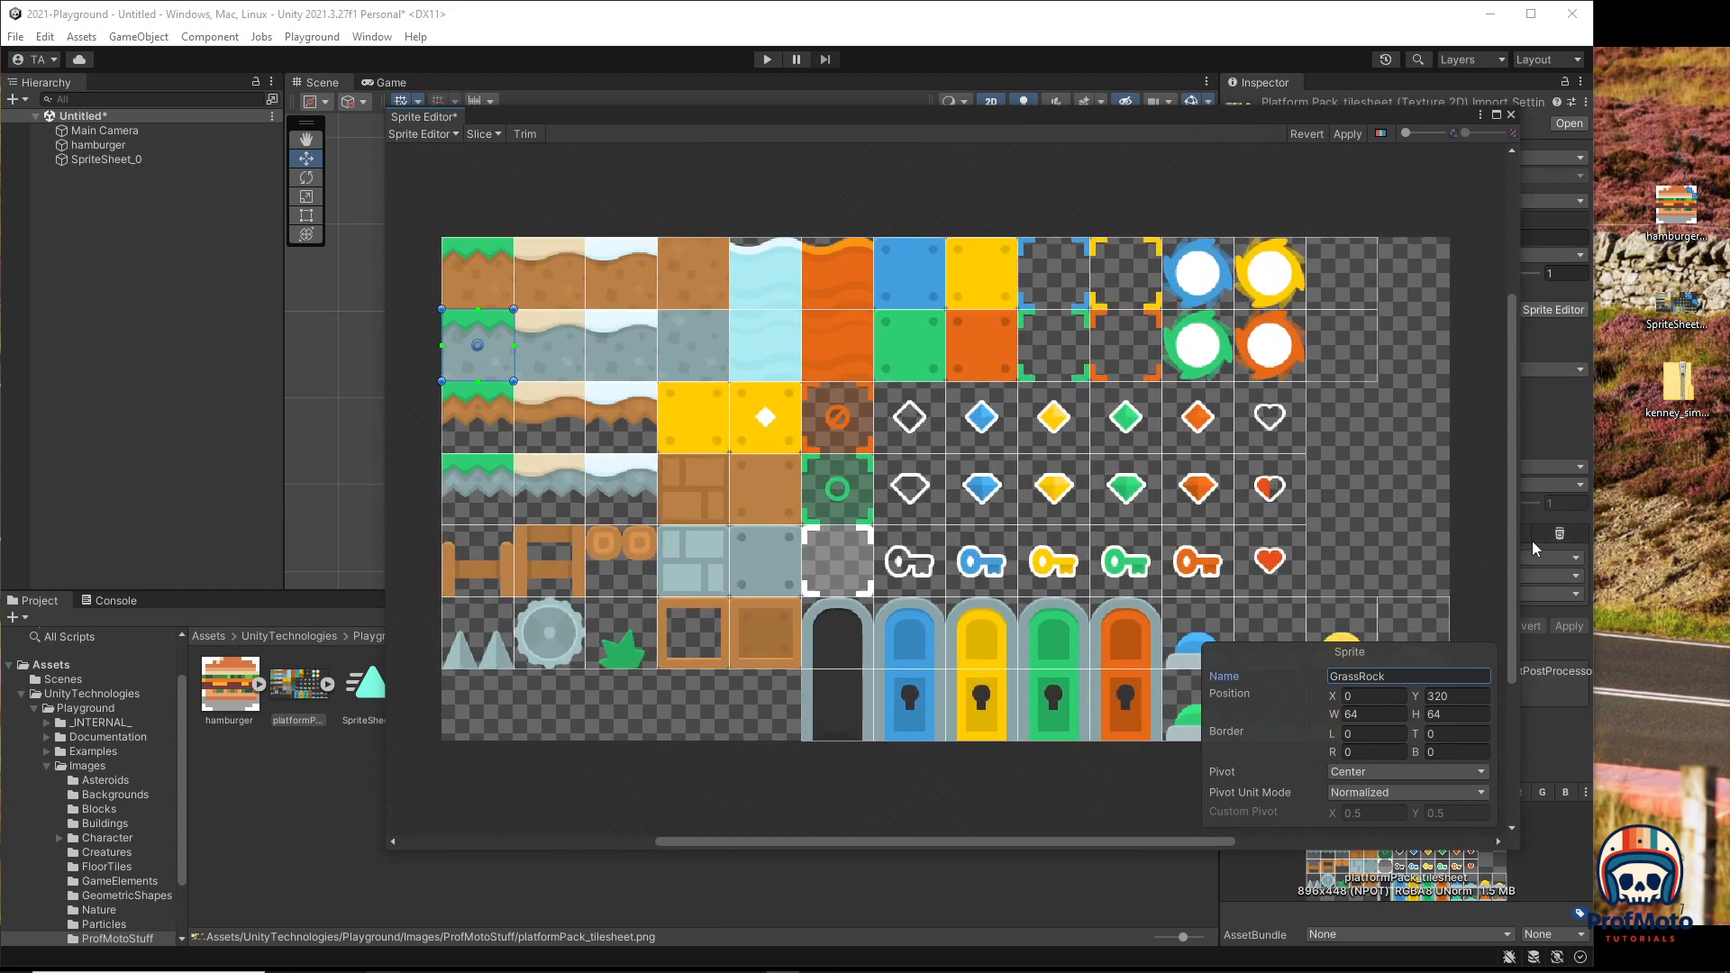
Step: Inspect the door tiles one by one, ending on the black door's top sprite
{"action": "left_click_drag", "start_coordinate": [1512, 540], "coordinate": [1504, 607]}
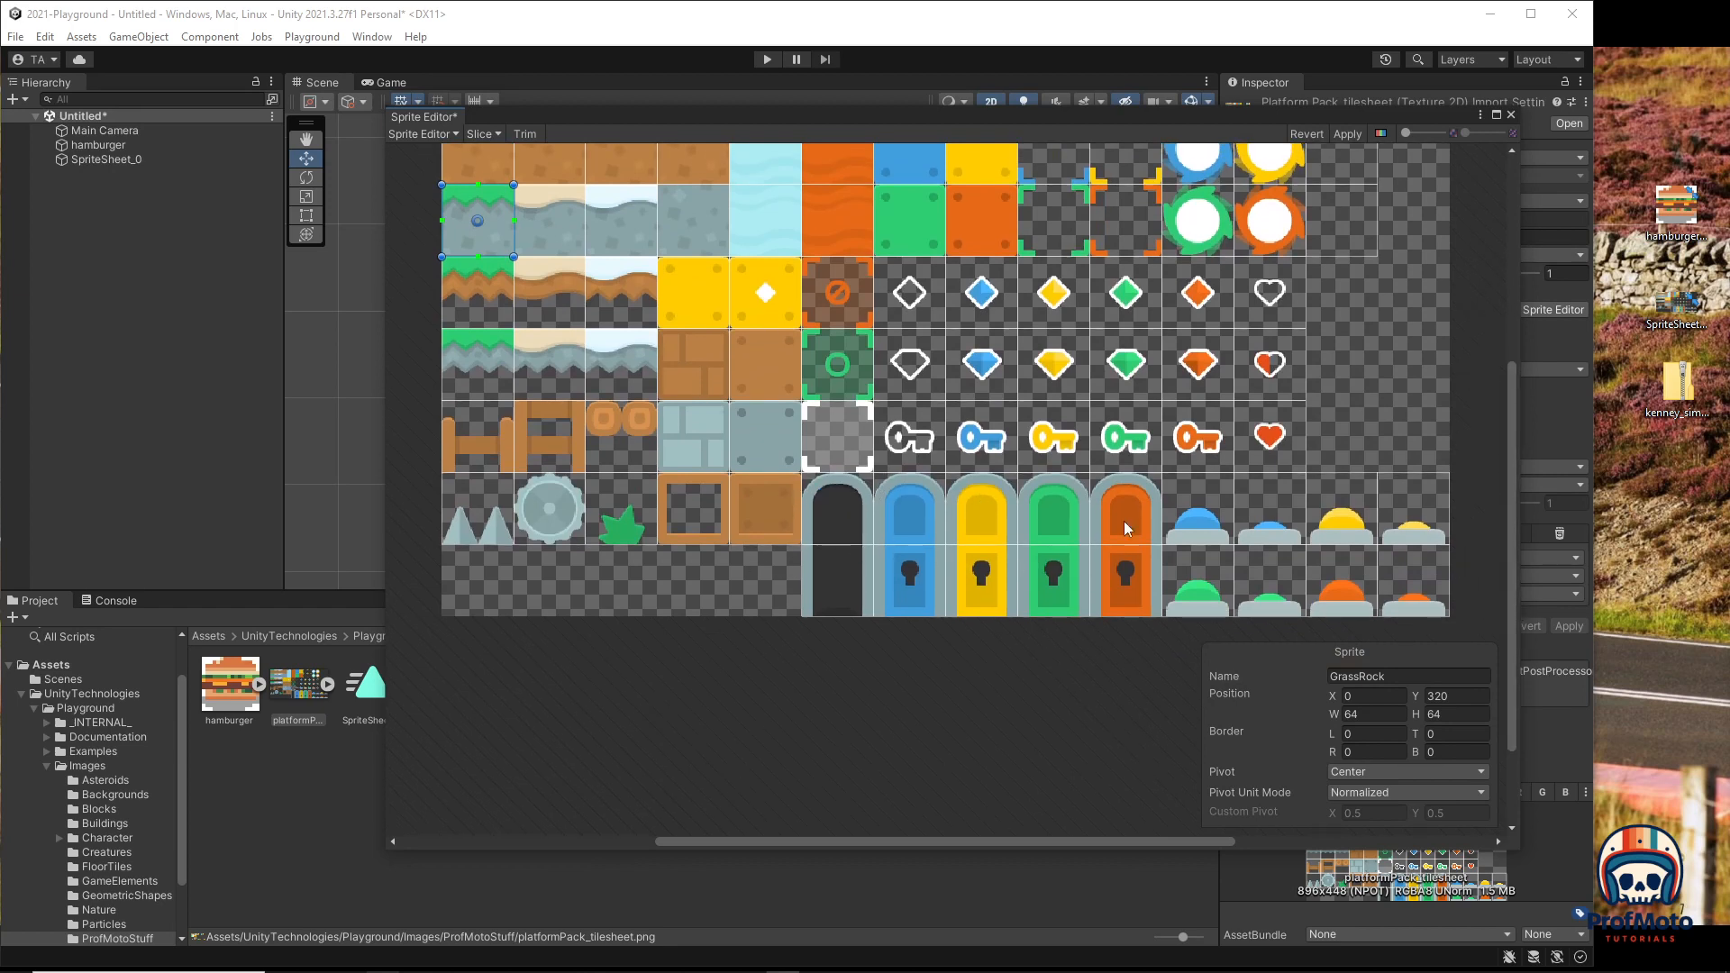
{"action": "left_click", "coordinate": [827, 525]}
{"action": "left_click", "coordinate": [894, 526]}
{"action": "left_click", "coordinate": [987, 523]}
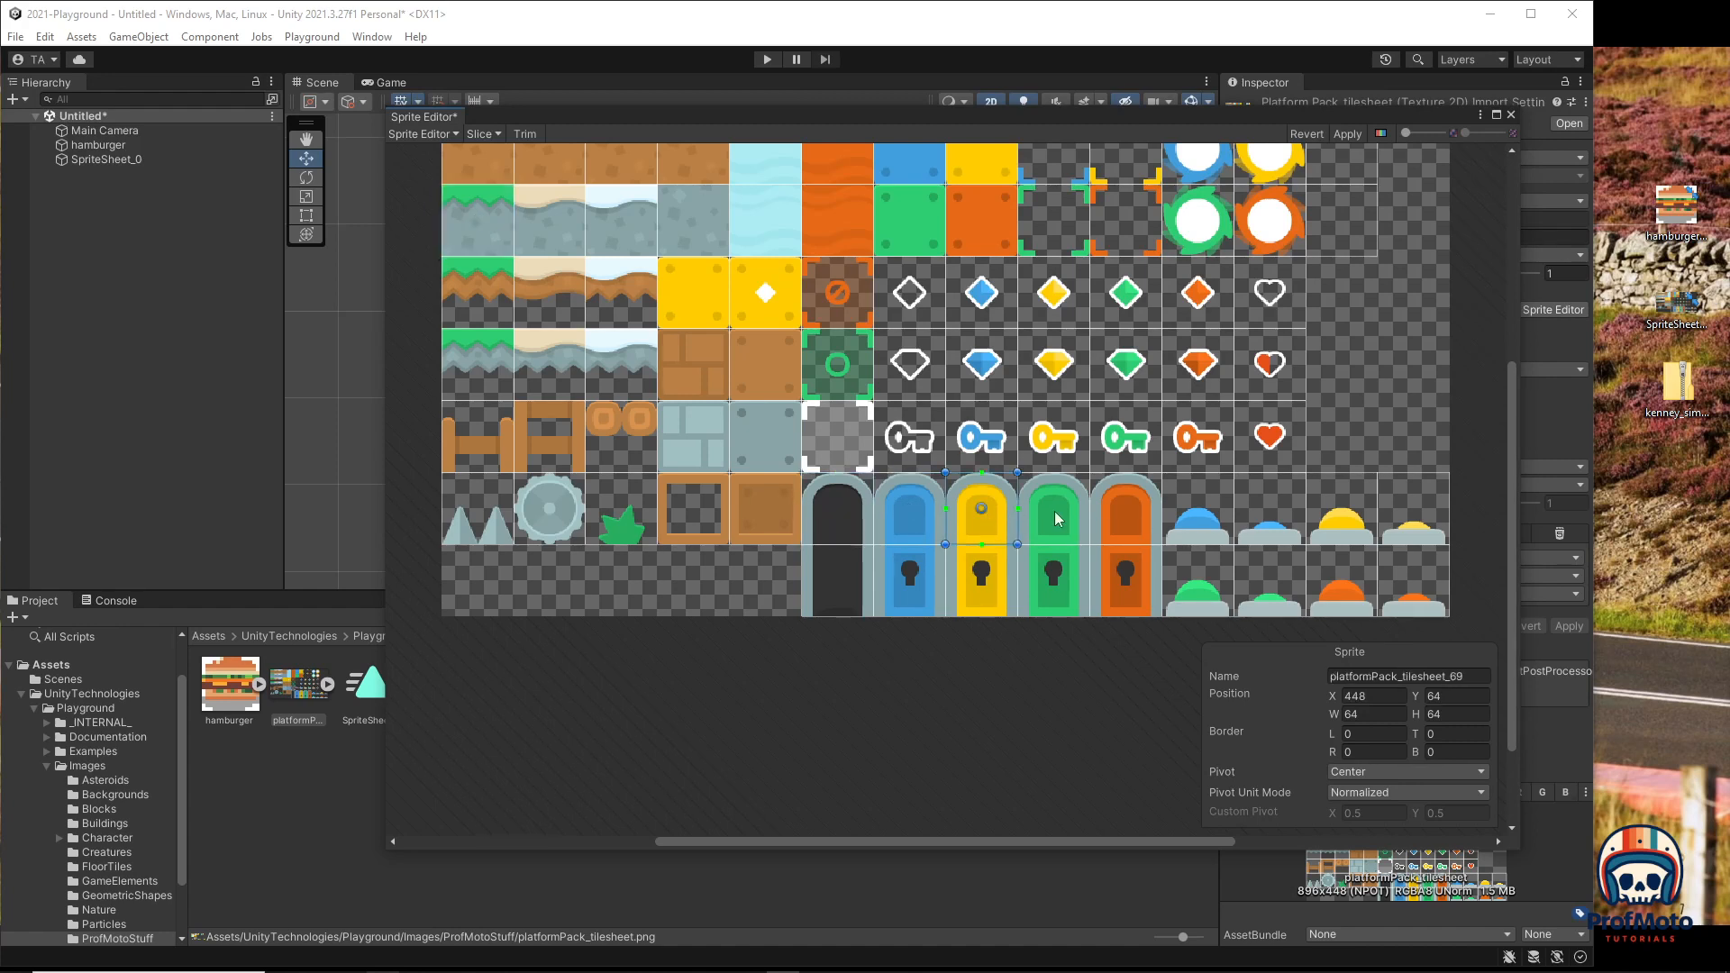
{"action": "left_click", "coordinate": [1060, 521]}
{"action": "left_click", "coordinate": [1142, 518]}
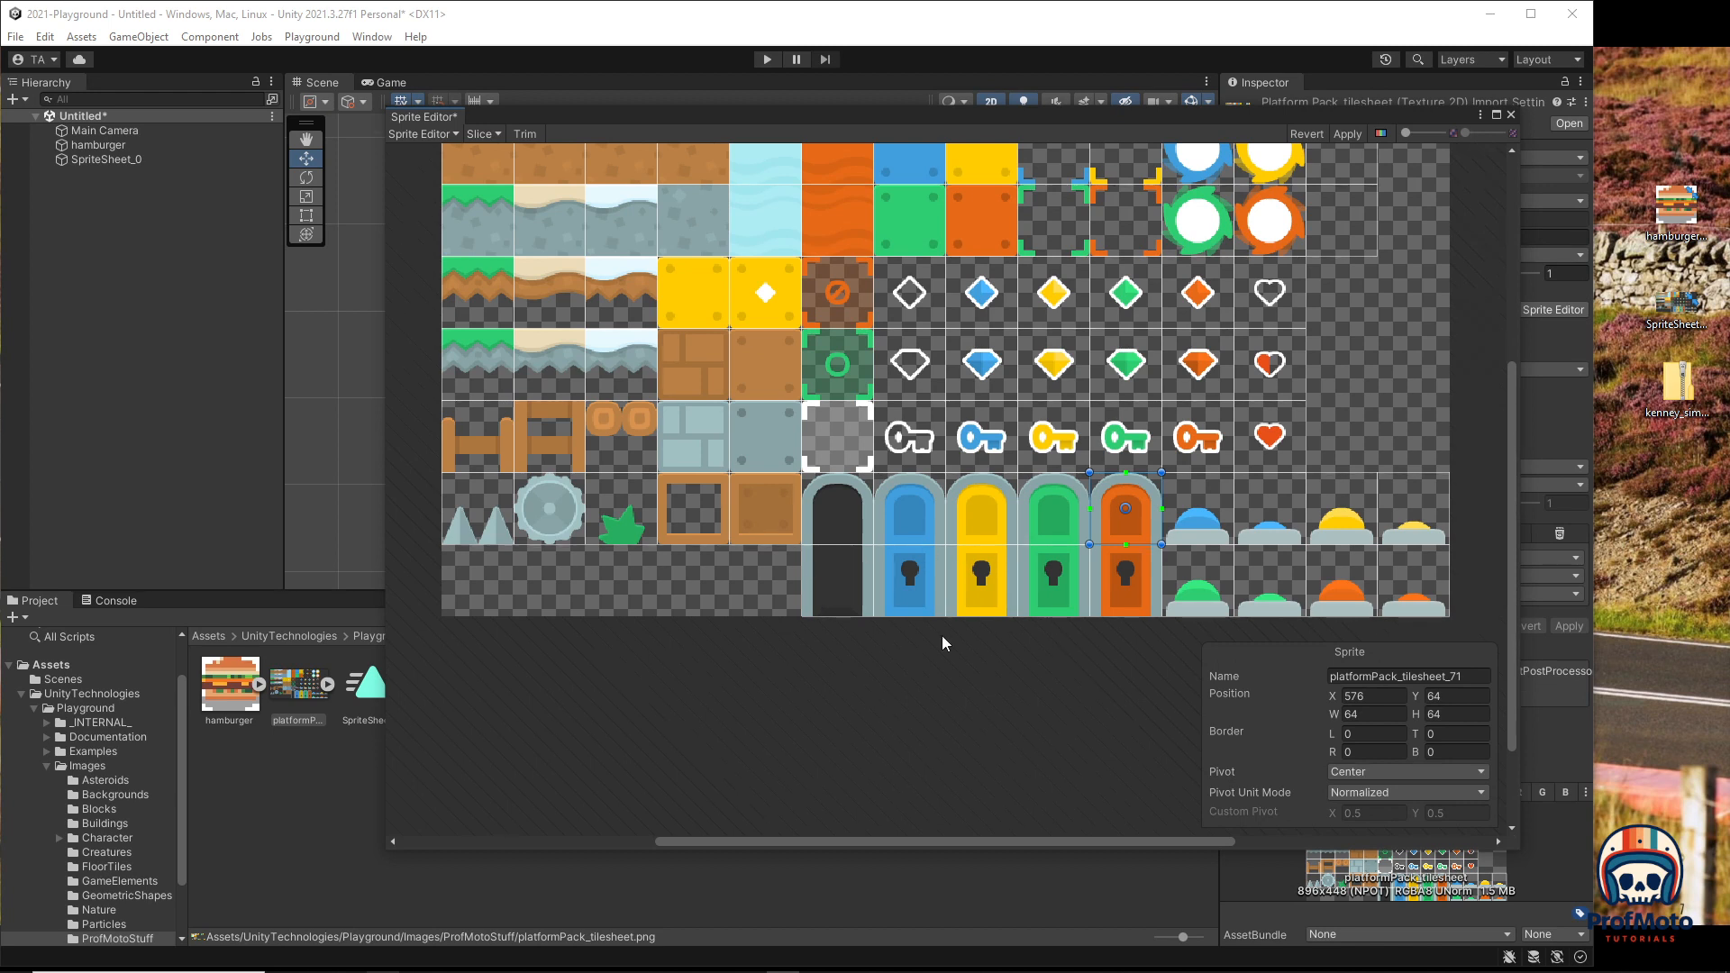
{"action": "left_click", "coordinate": [847, 584]}
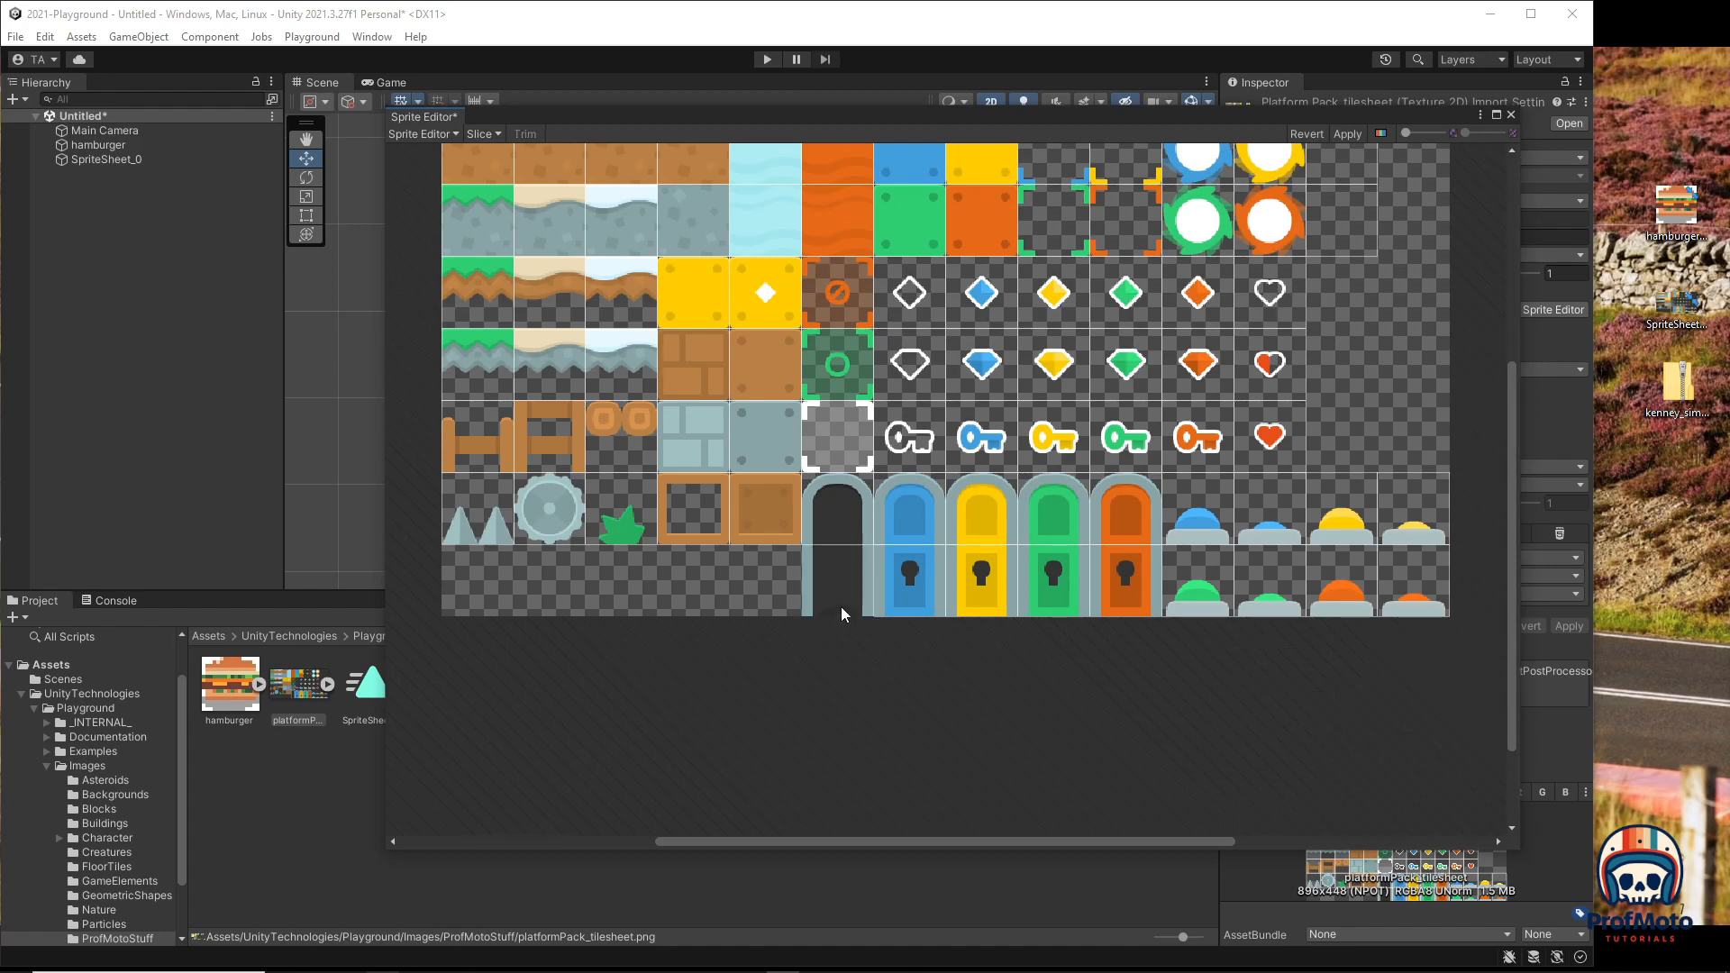
{"action": "left_click", "coordinate": [838, 515]}
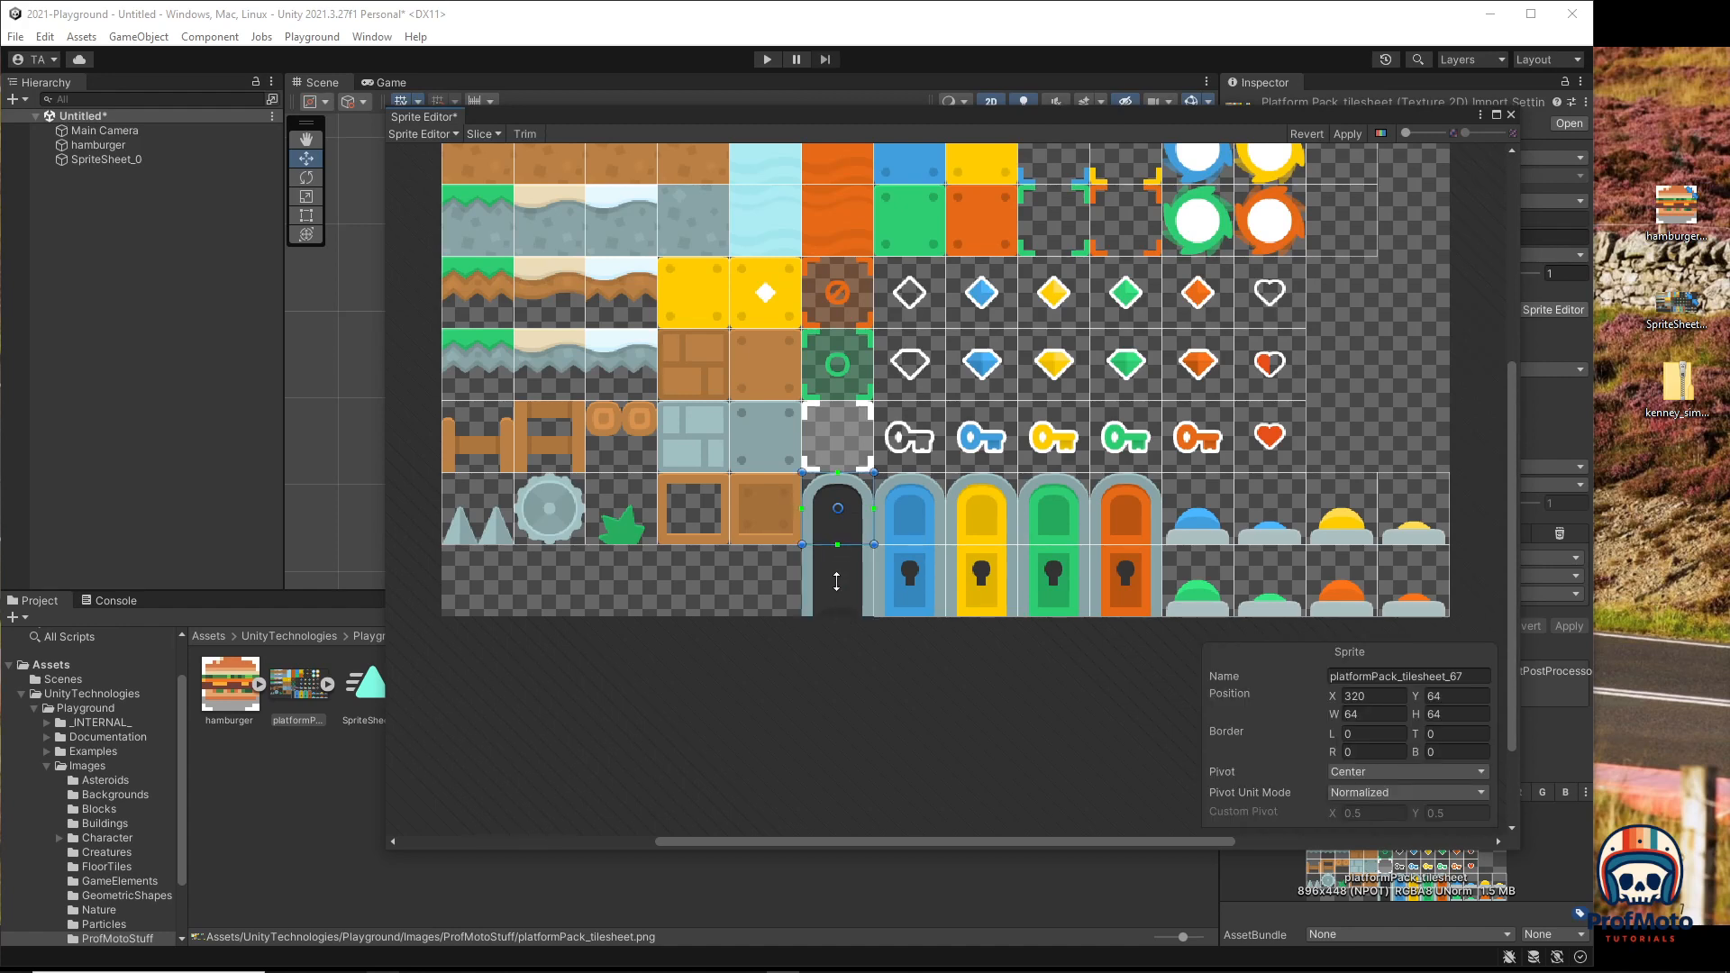
Step: Stretch the black door sprite over the whole door, then revert the unsaved sprite edits
{"action": "left_click_drag", "start_coordinate": [802, 544], "coordinate": [802, 618]}
{"action": "left_click", "coordinate": [928, 527]}
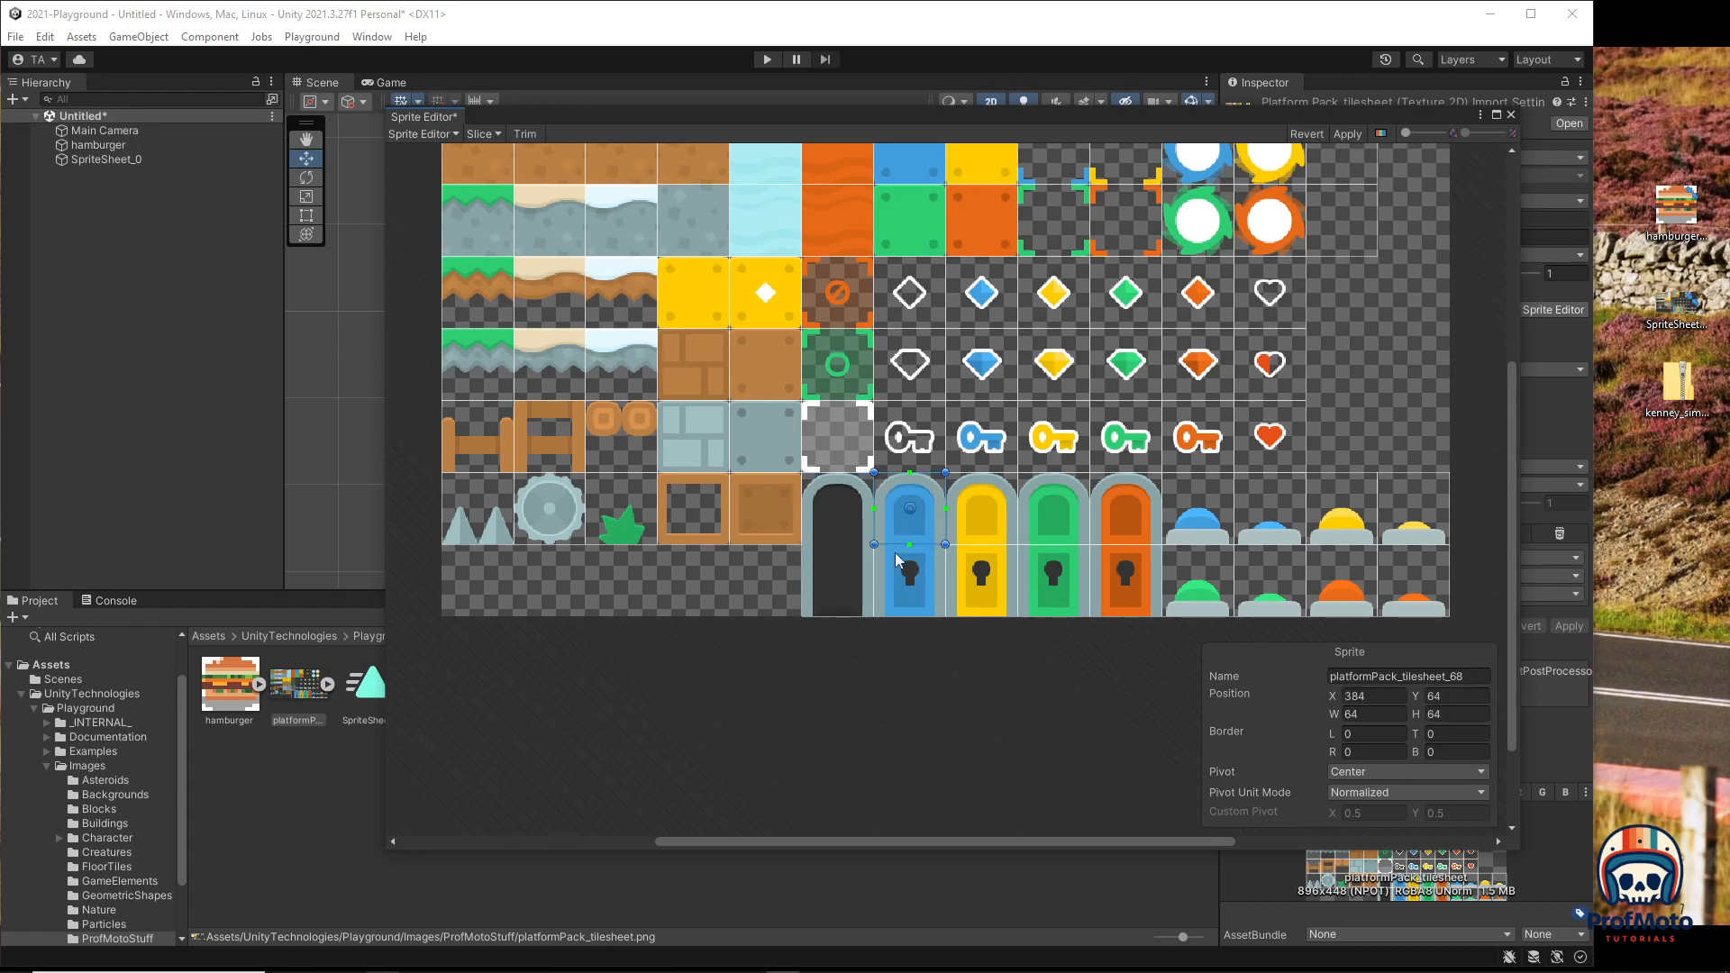
{"action": "left_click", "coordinate": [845, 514]}
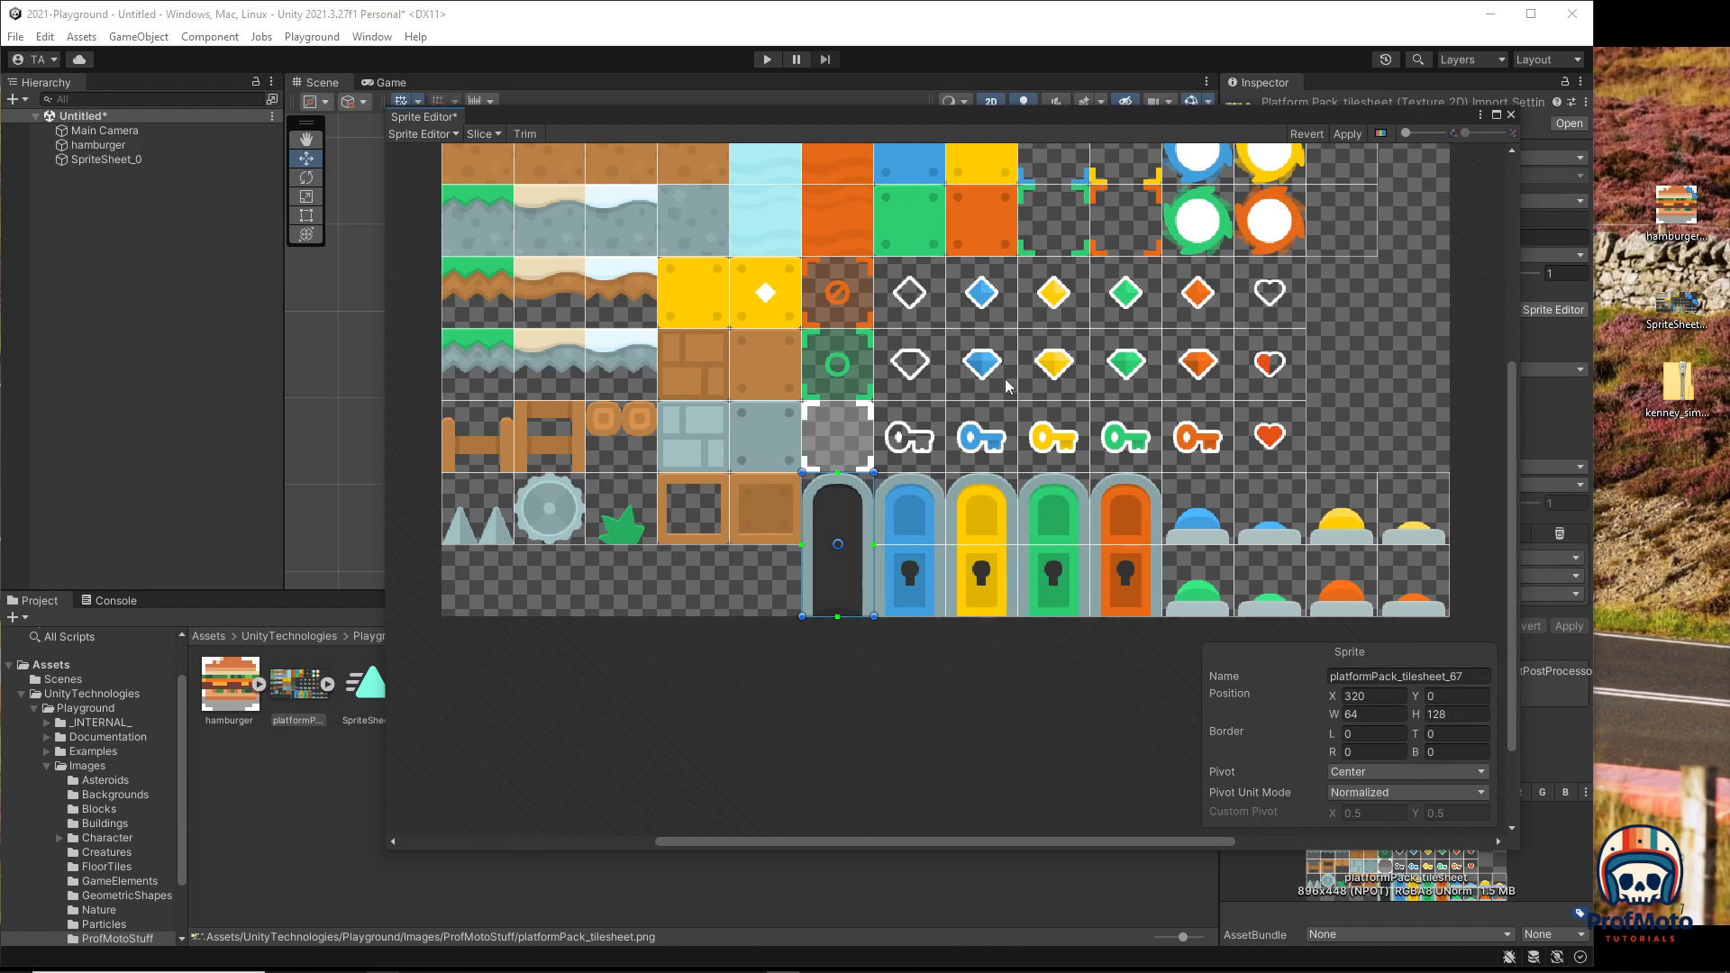
{"action": "scroll", "coordinate": [996, 379], "scroll_direction": "up", "scroll_amount": 2}
{"action": "scroll", "coordinate": [976, 393], "scroll_direction": "down", "scroll_amount": 2}
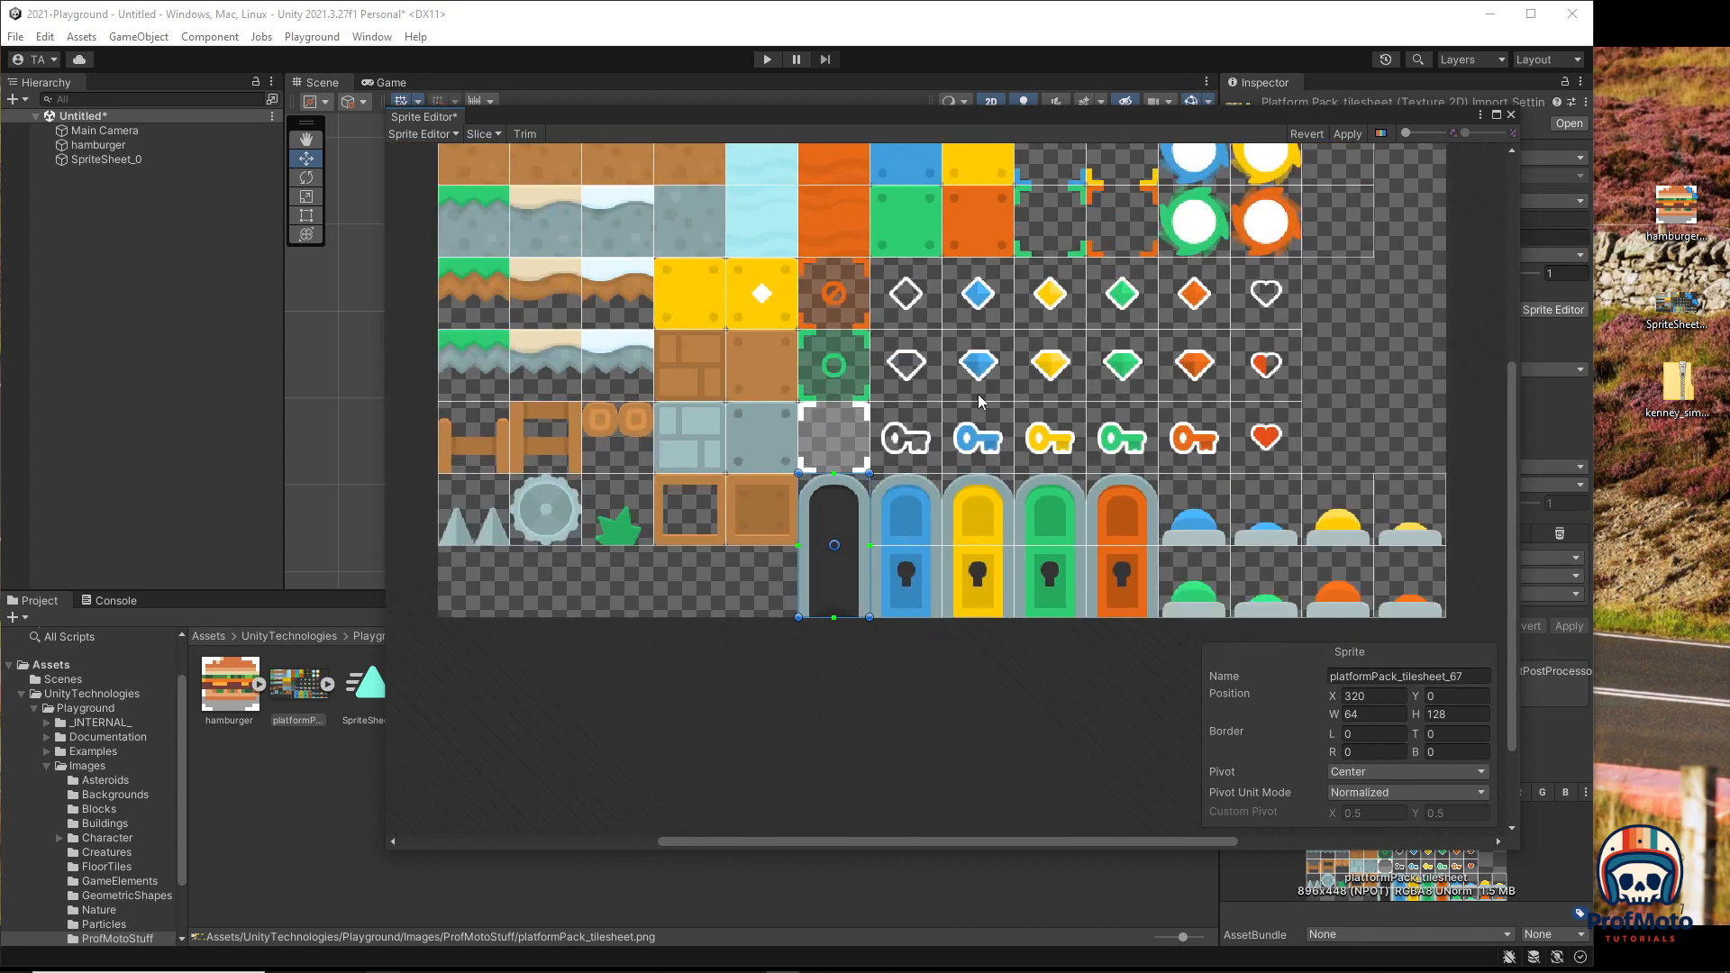
{"action": "left_click", "coordinate": [1308, 134]}
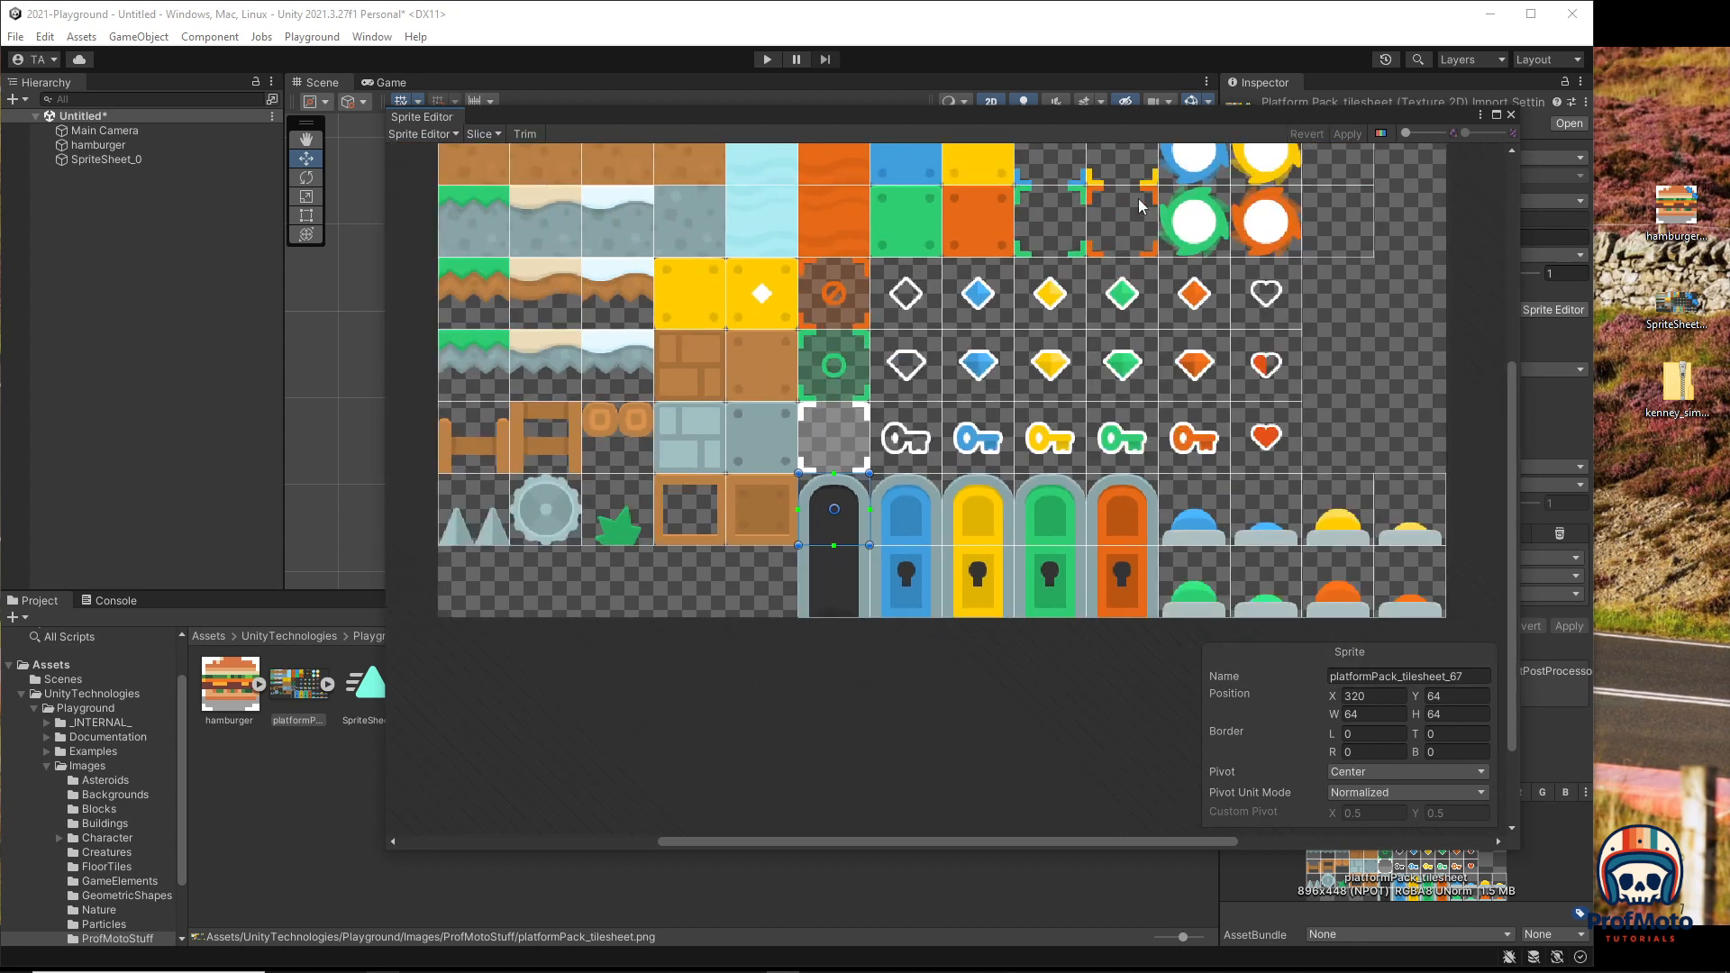
Step: Re-slice the sheet as a 14 by 7 grid, check the empty top-right cell, and apply
{"action": "left_click", "coordinate": [492, 135]}
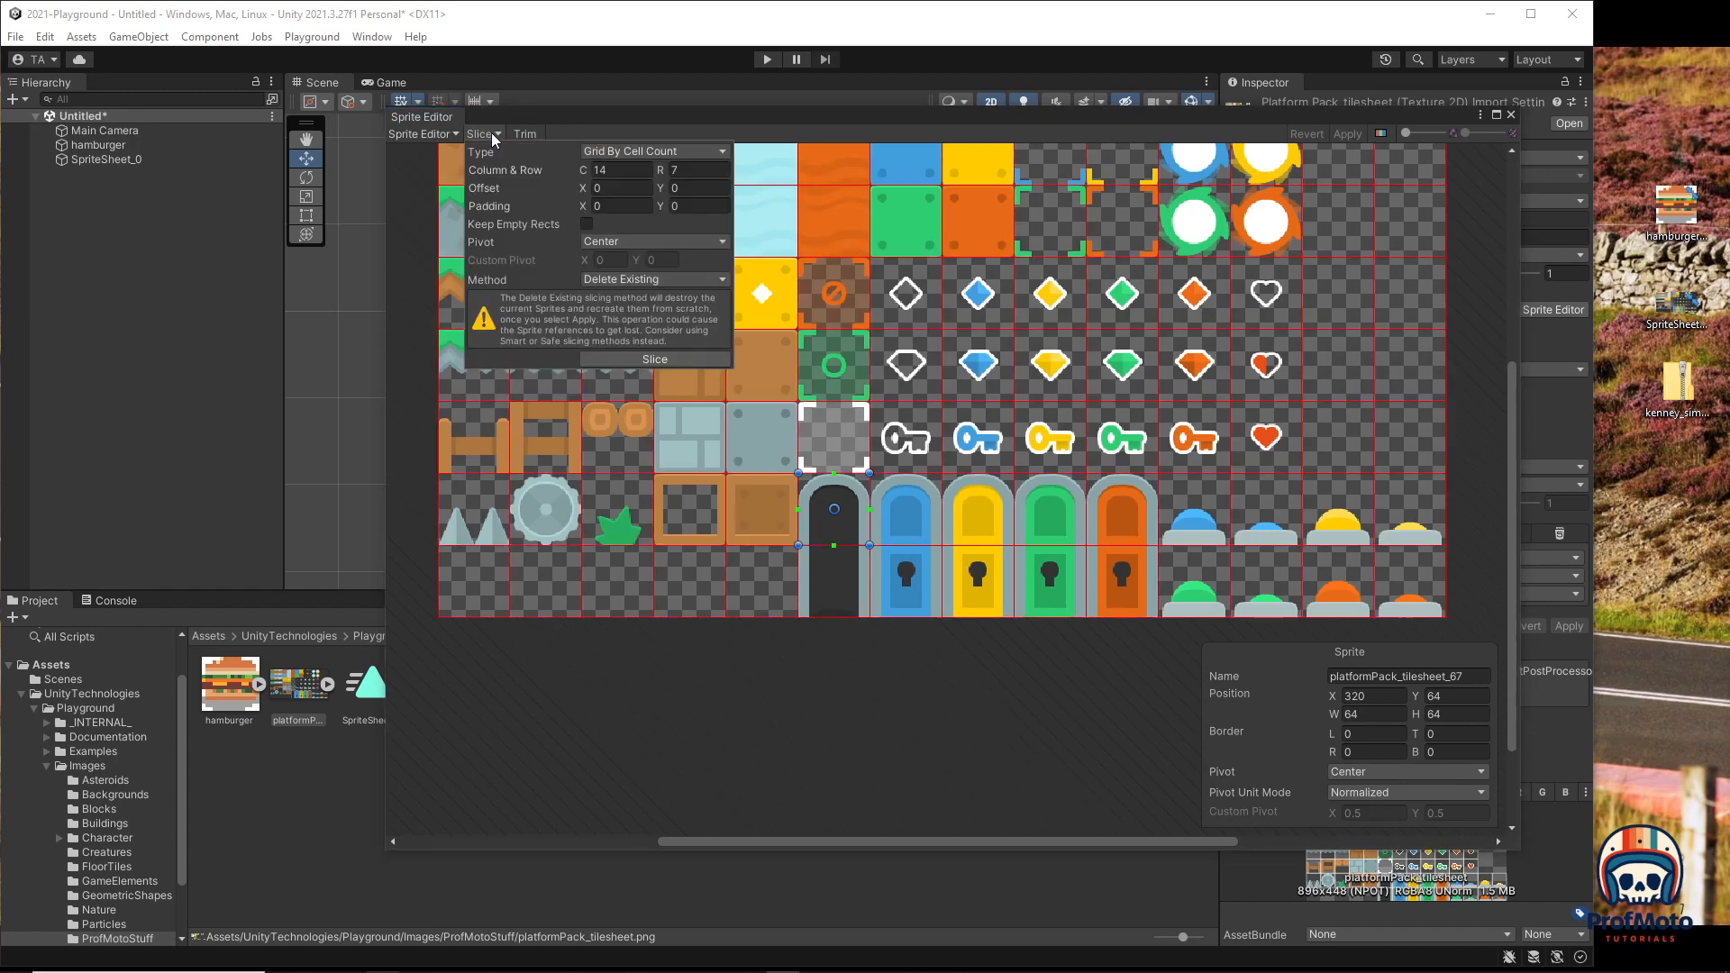
{"action": "left_click", "coordinate": [618, 370]}
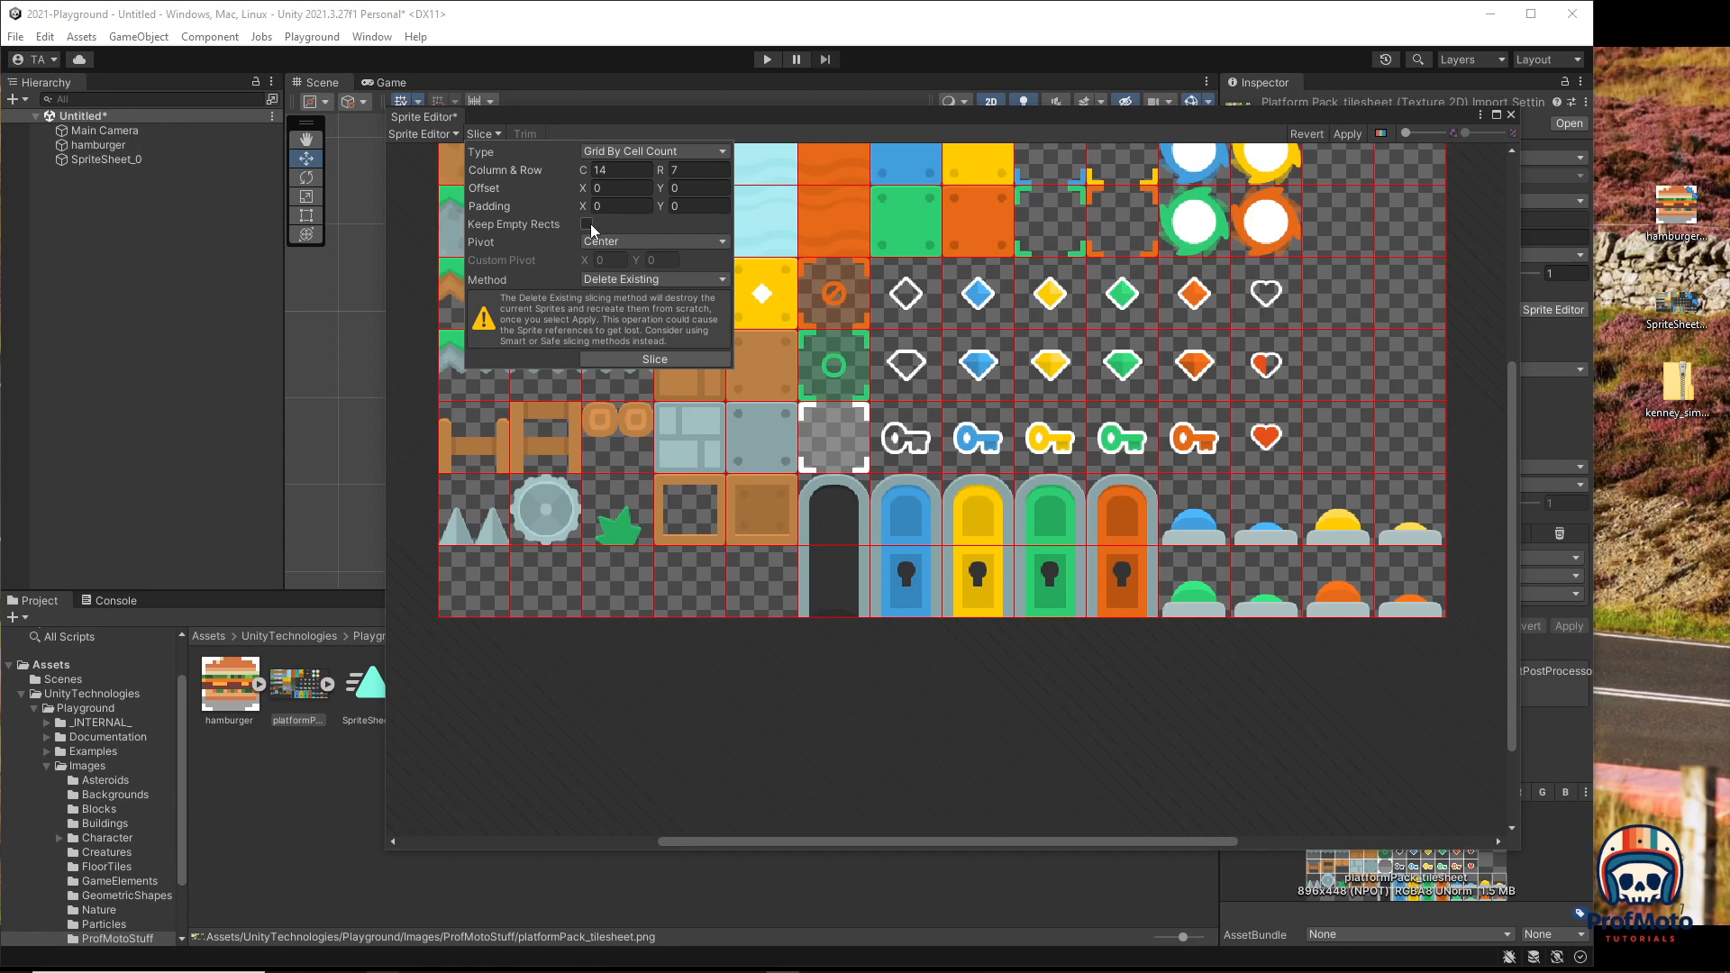
{"action": "left_click", "coordinate": [670, 711]}
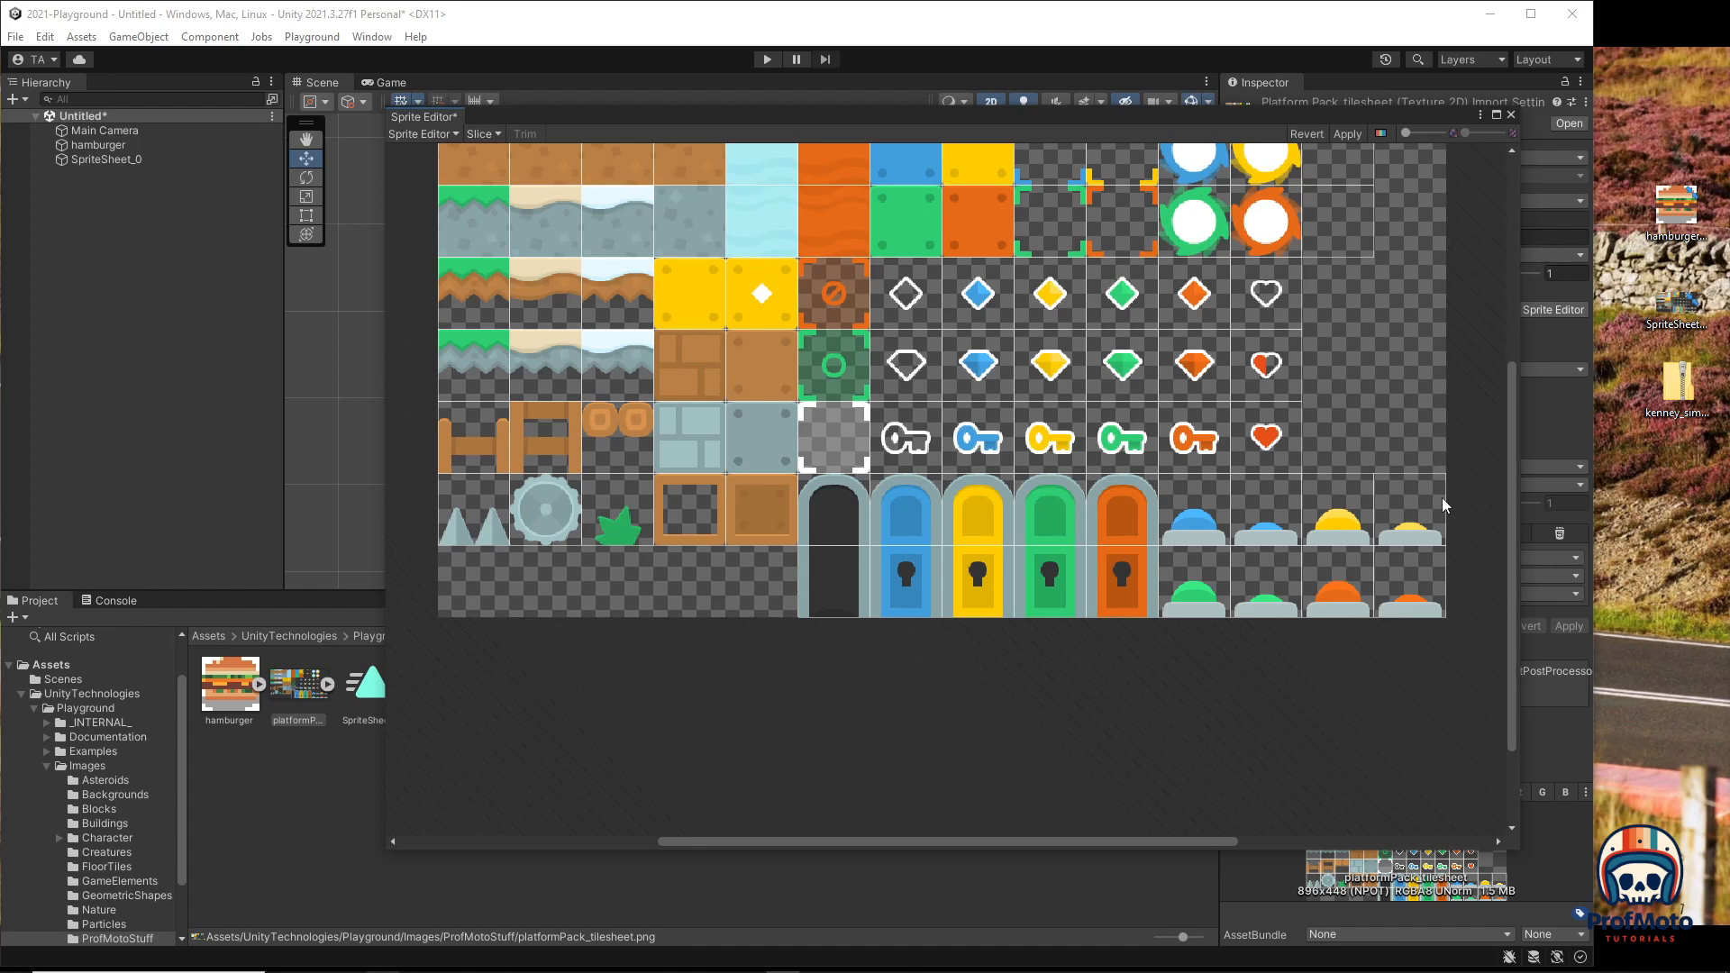
{"action": "scroll", "coordinate": [1274, 314], "scroll_direction": "up", "scroll_amount": 3}
{"action": "scroll", "coordinate": [1263, 328], "scroll_direction": "down", "scroll_amount": 3}
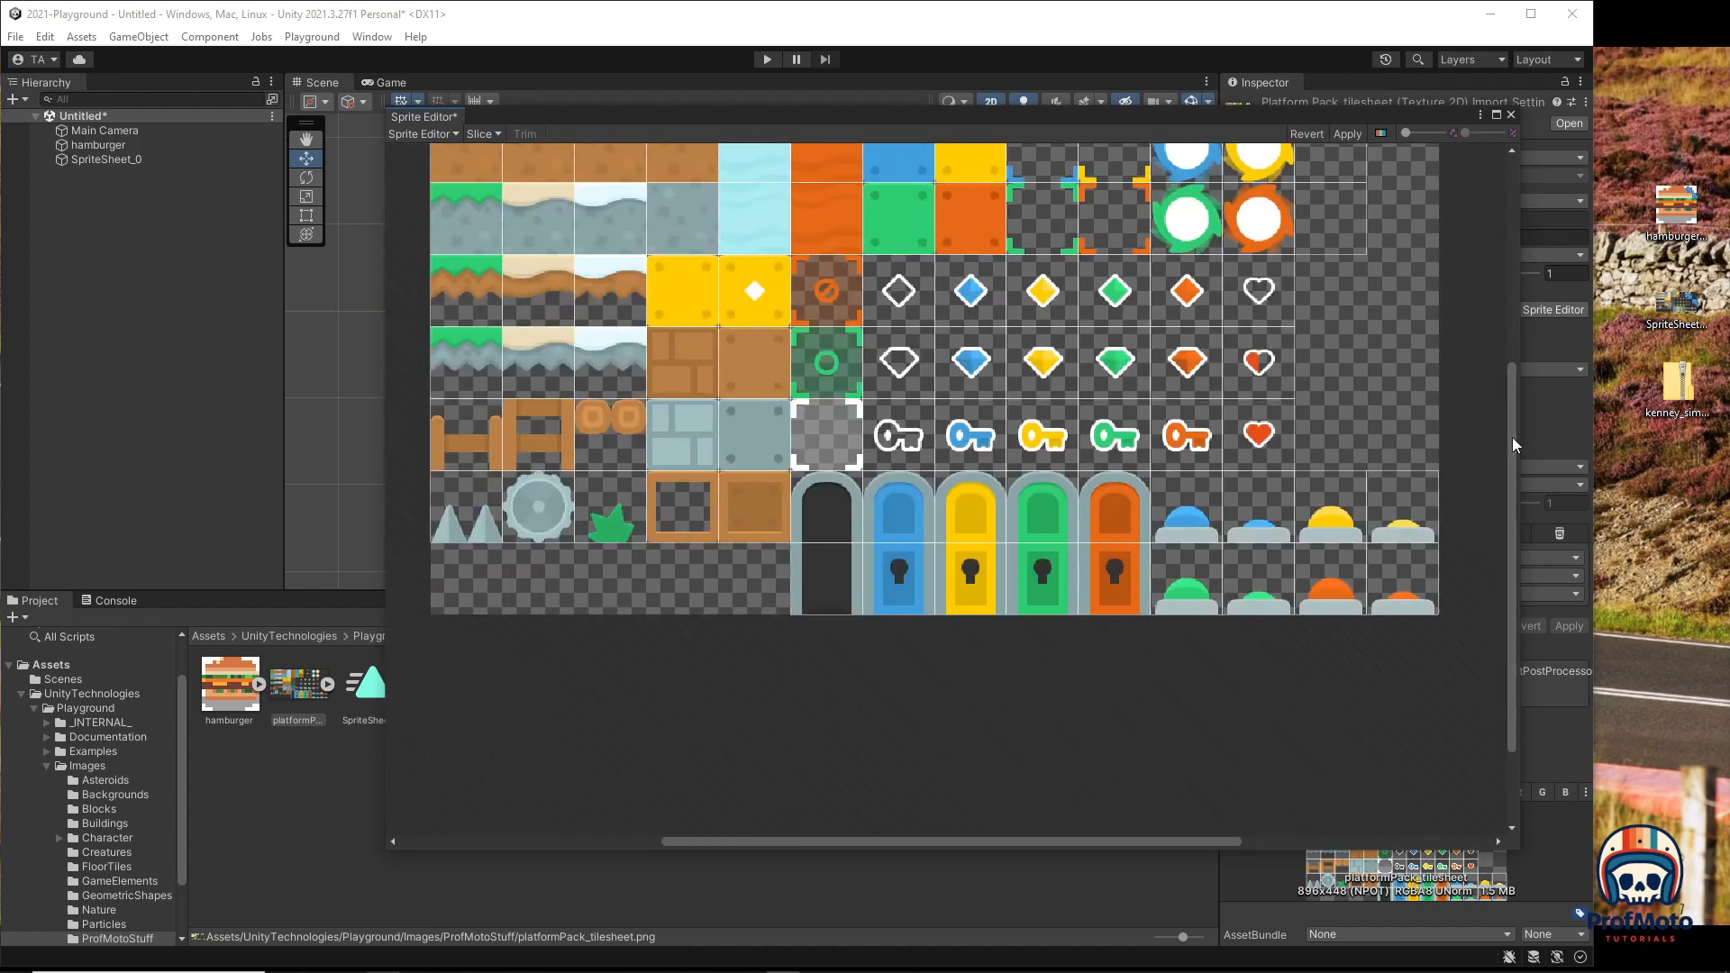
{"action": "left_click_drag", "start_coordinate": [1512, 436], "coordinate": [1512, 364]}
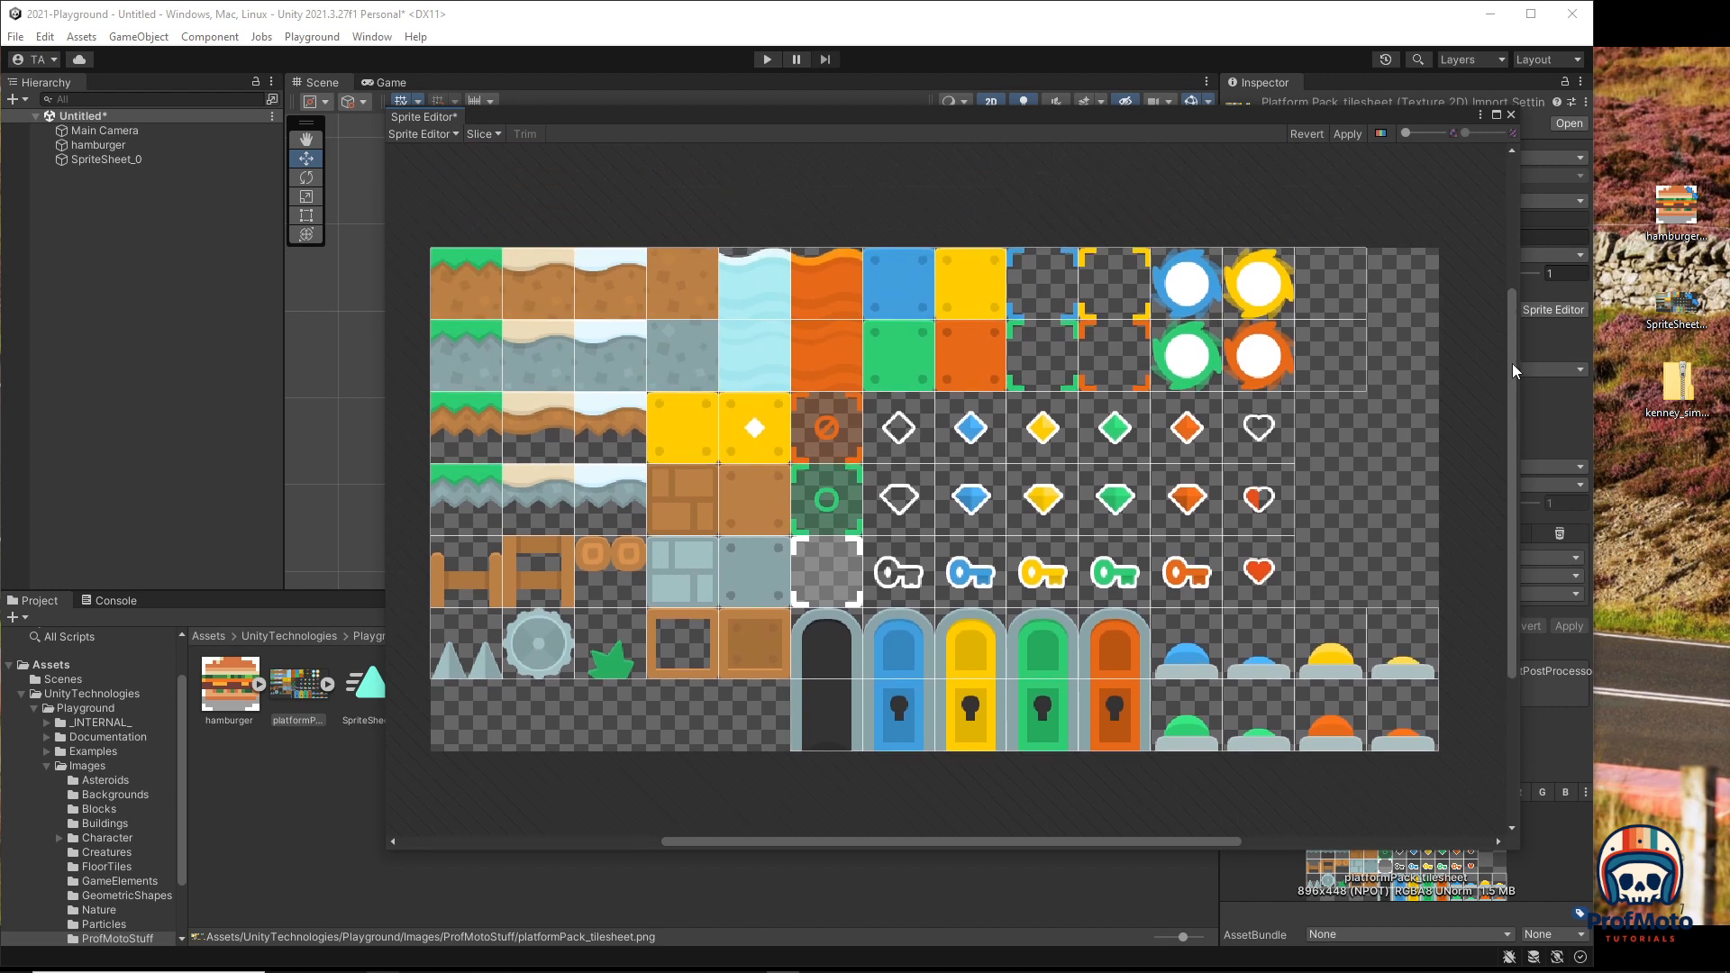
{"action": "left_click", "coordinate": [1339, 283]}
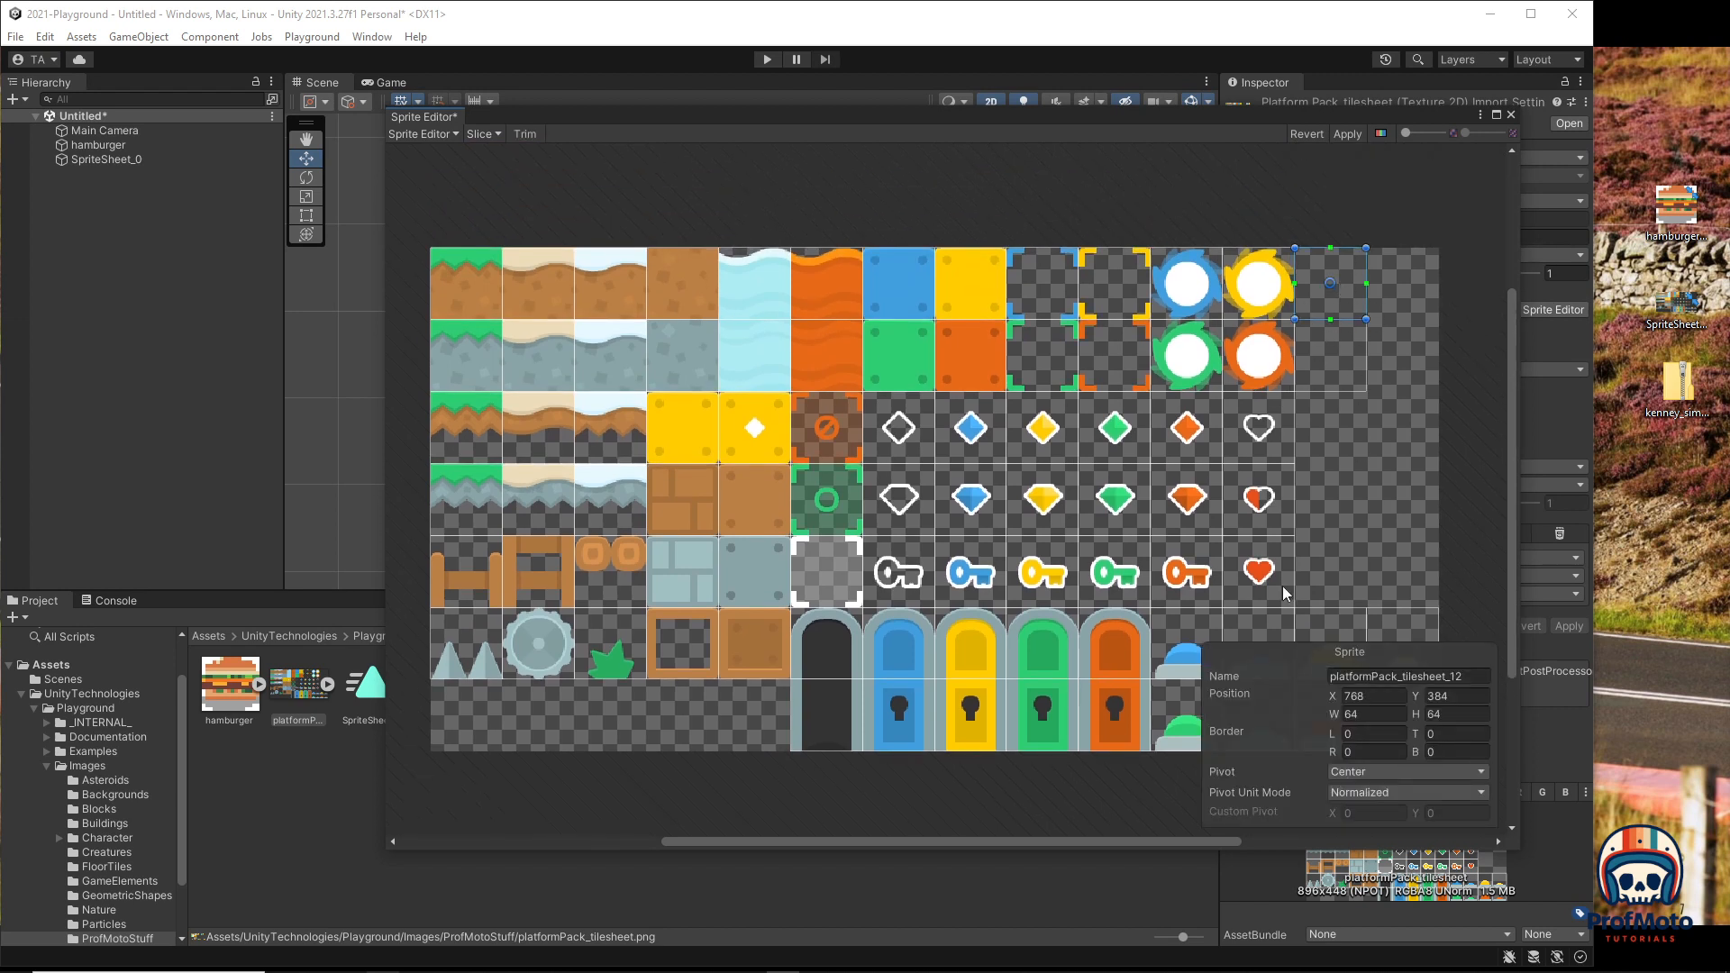
{"action": "left_click", "coordinate": [1333, 485]}
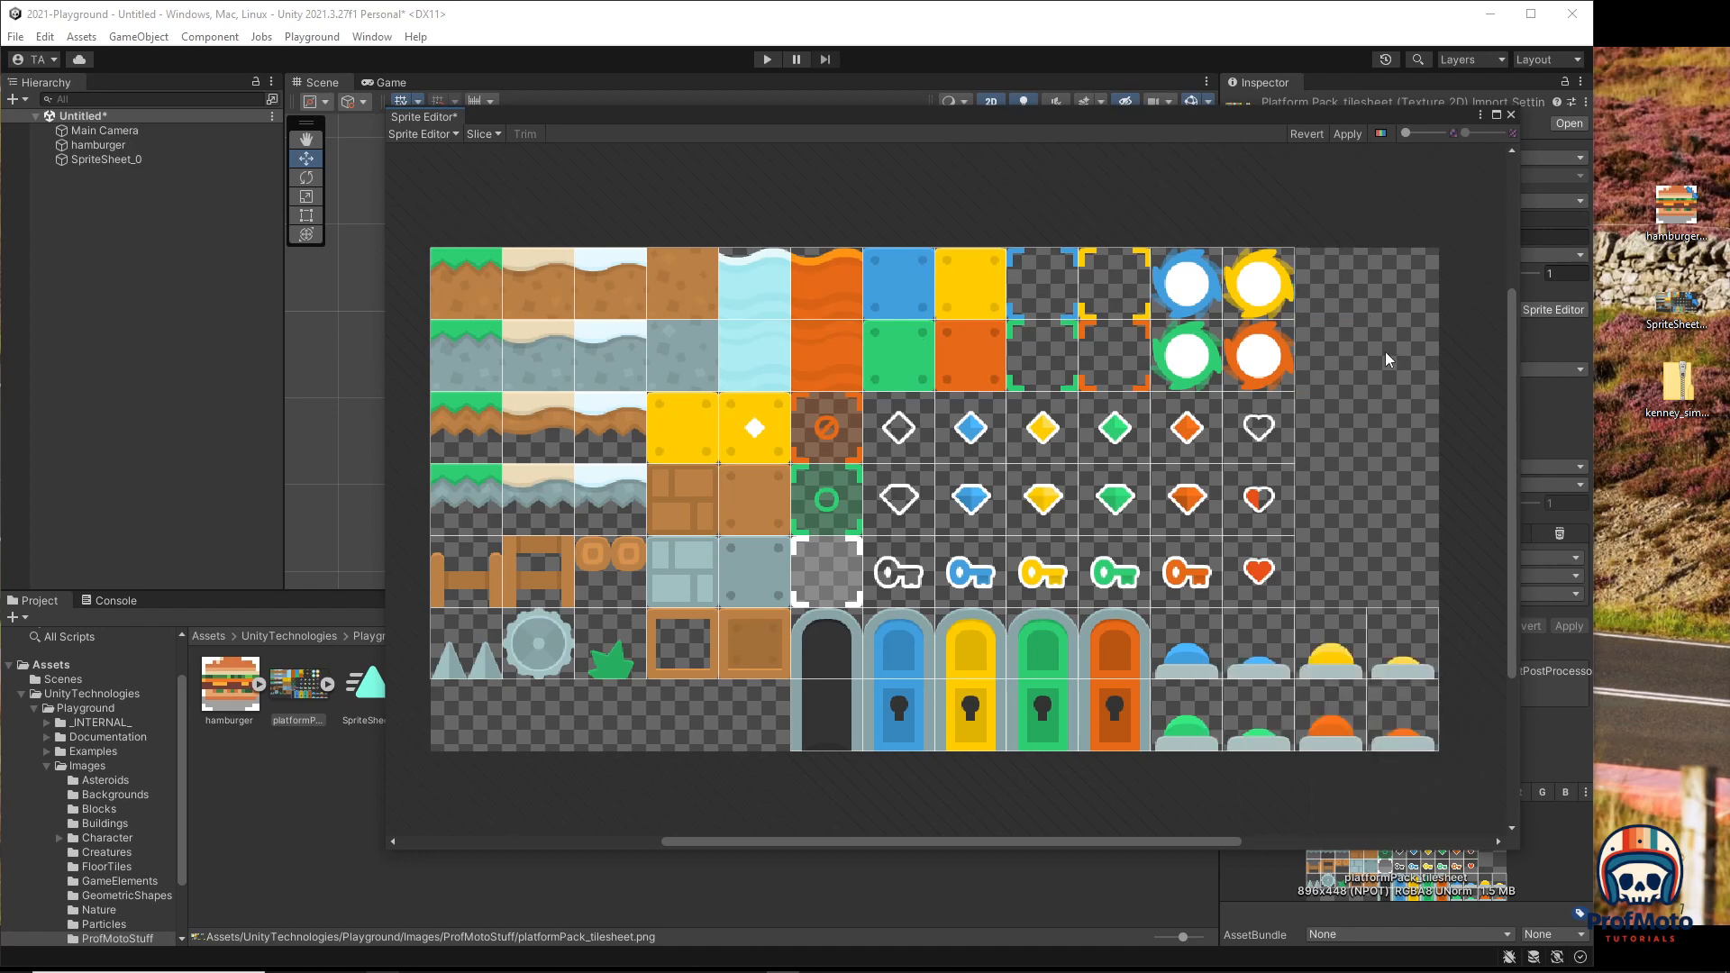
{"action": "left_click", "coordinate": [1342, 135]}
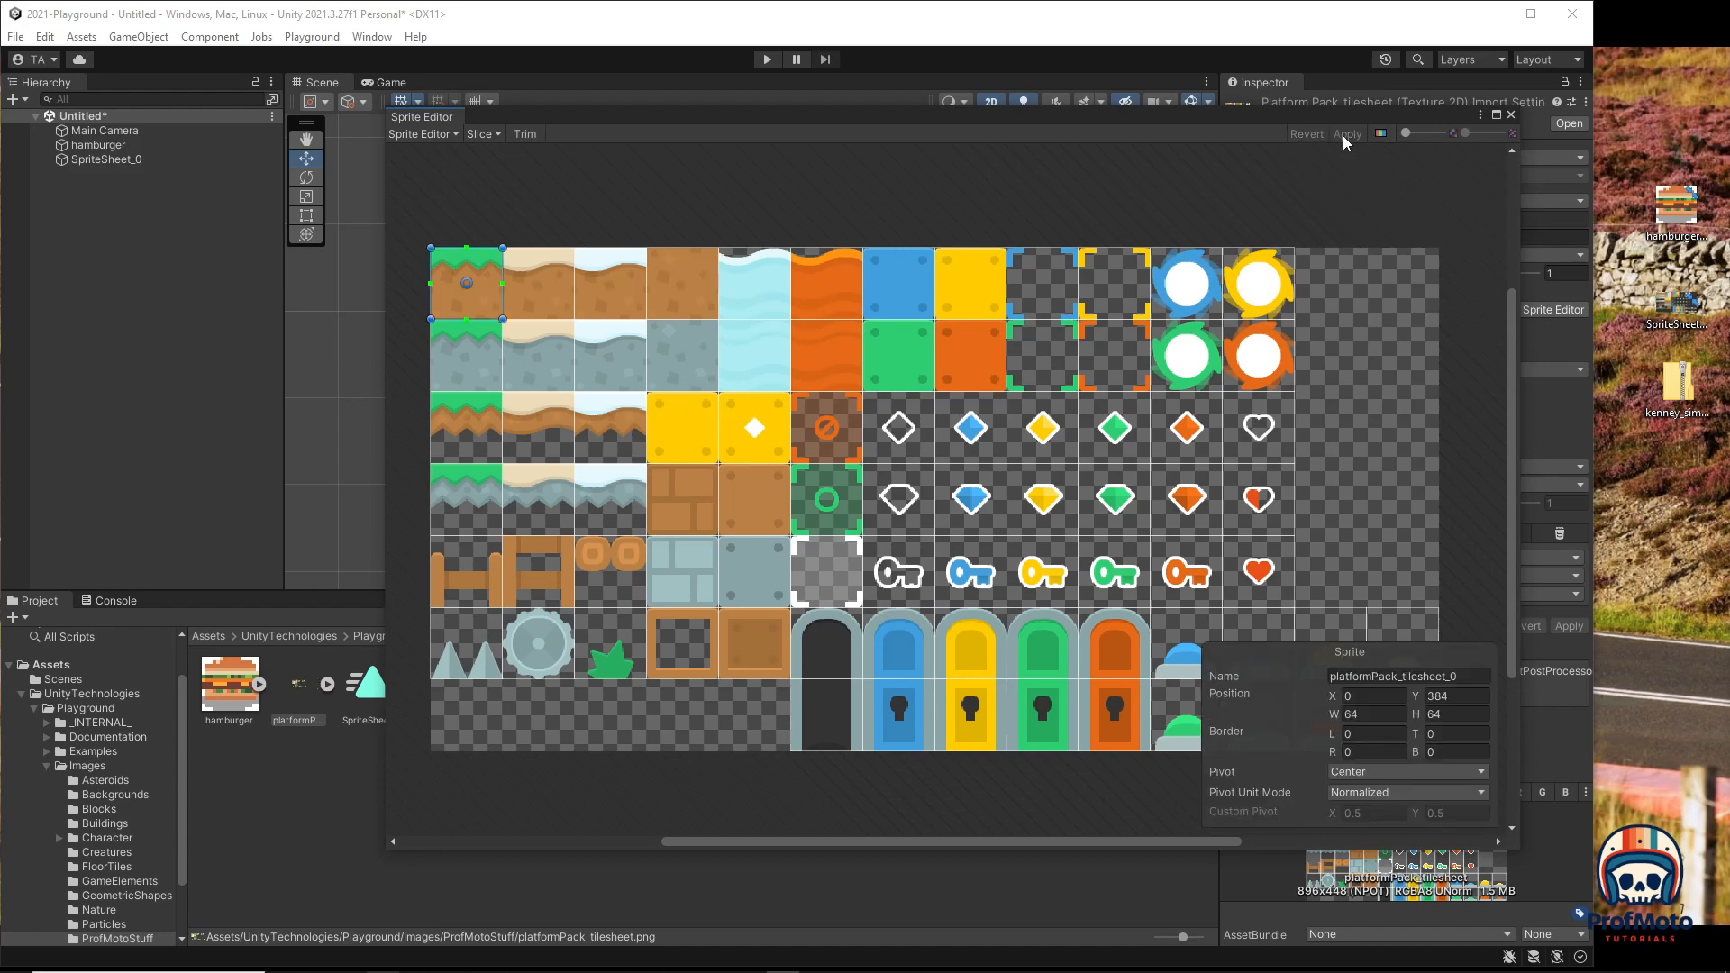
Step: Close the Sprite Editor, drop the whole sliced tilesheet into the scene, and save its animation clip
{"action": "left_click", "coordinate": [1511, 115]}
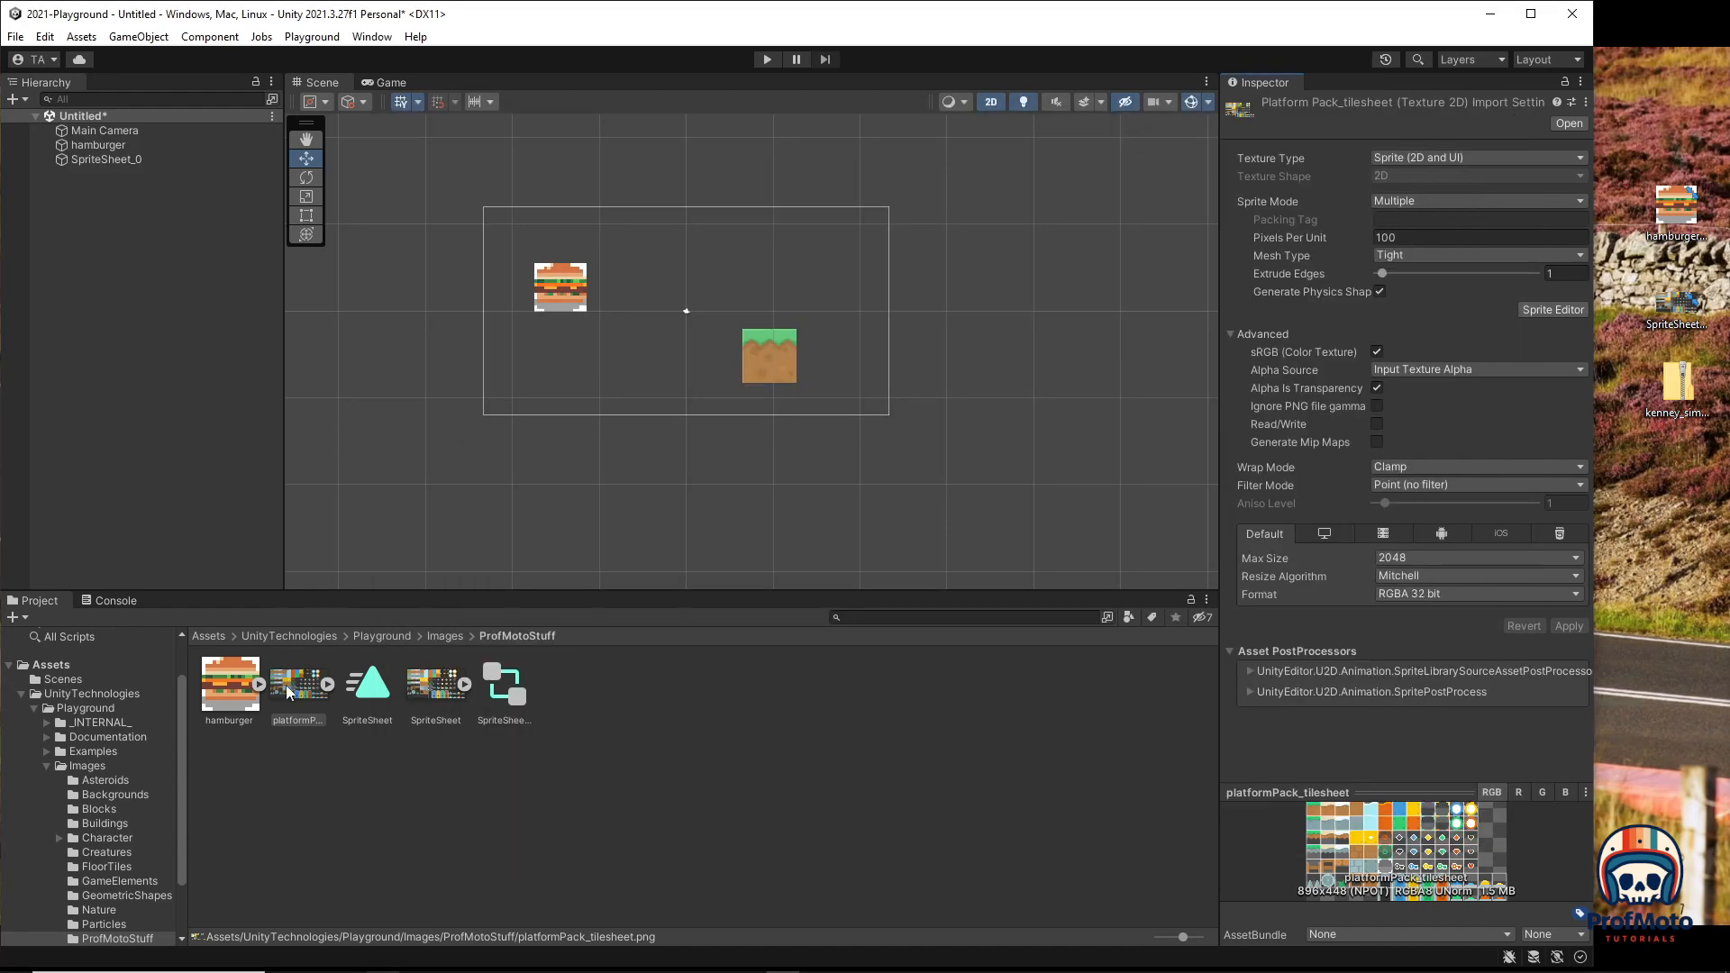
{"action": "left_click_drag", "start_coordinate": [290, 685], "coordinate": [461, 502]}
{"action": "left_click_drag", "start_coordinate": [571, 368], "coordinate": [571, 368]}
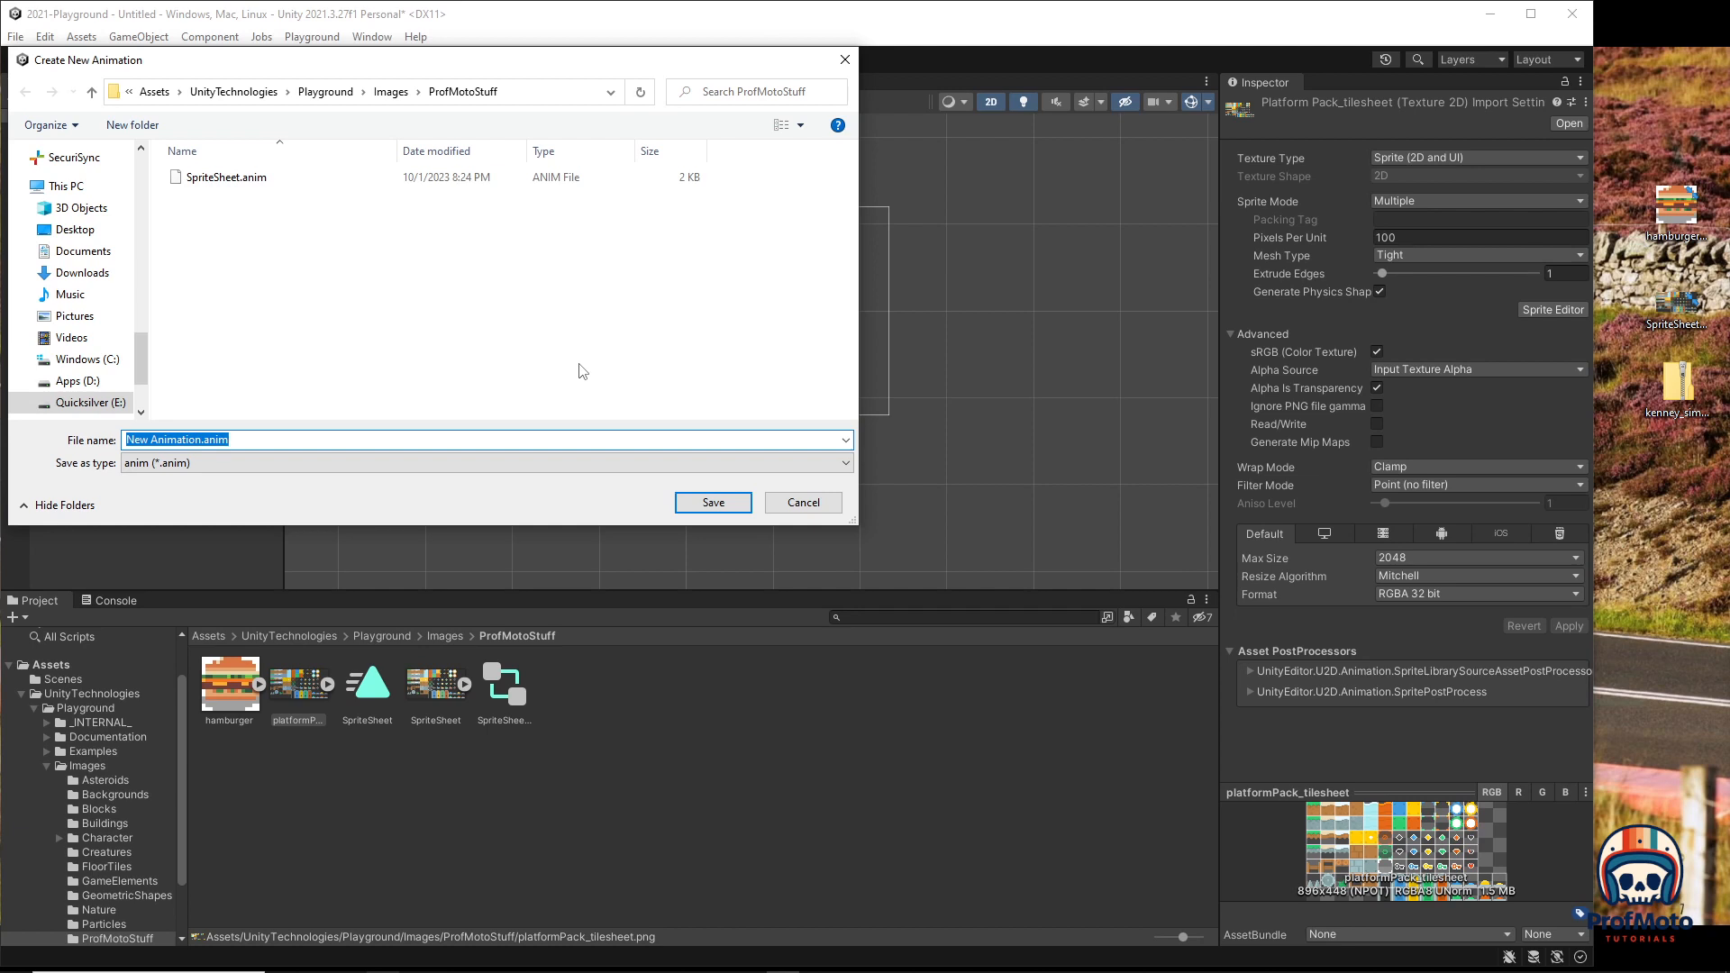
{"action": "type", "text": "Pl"}
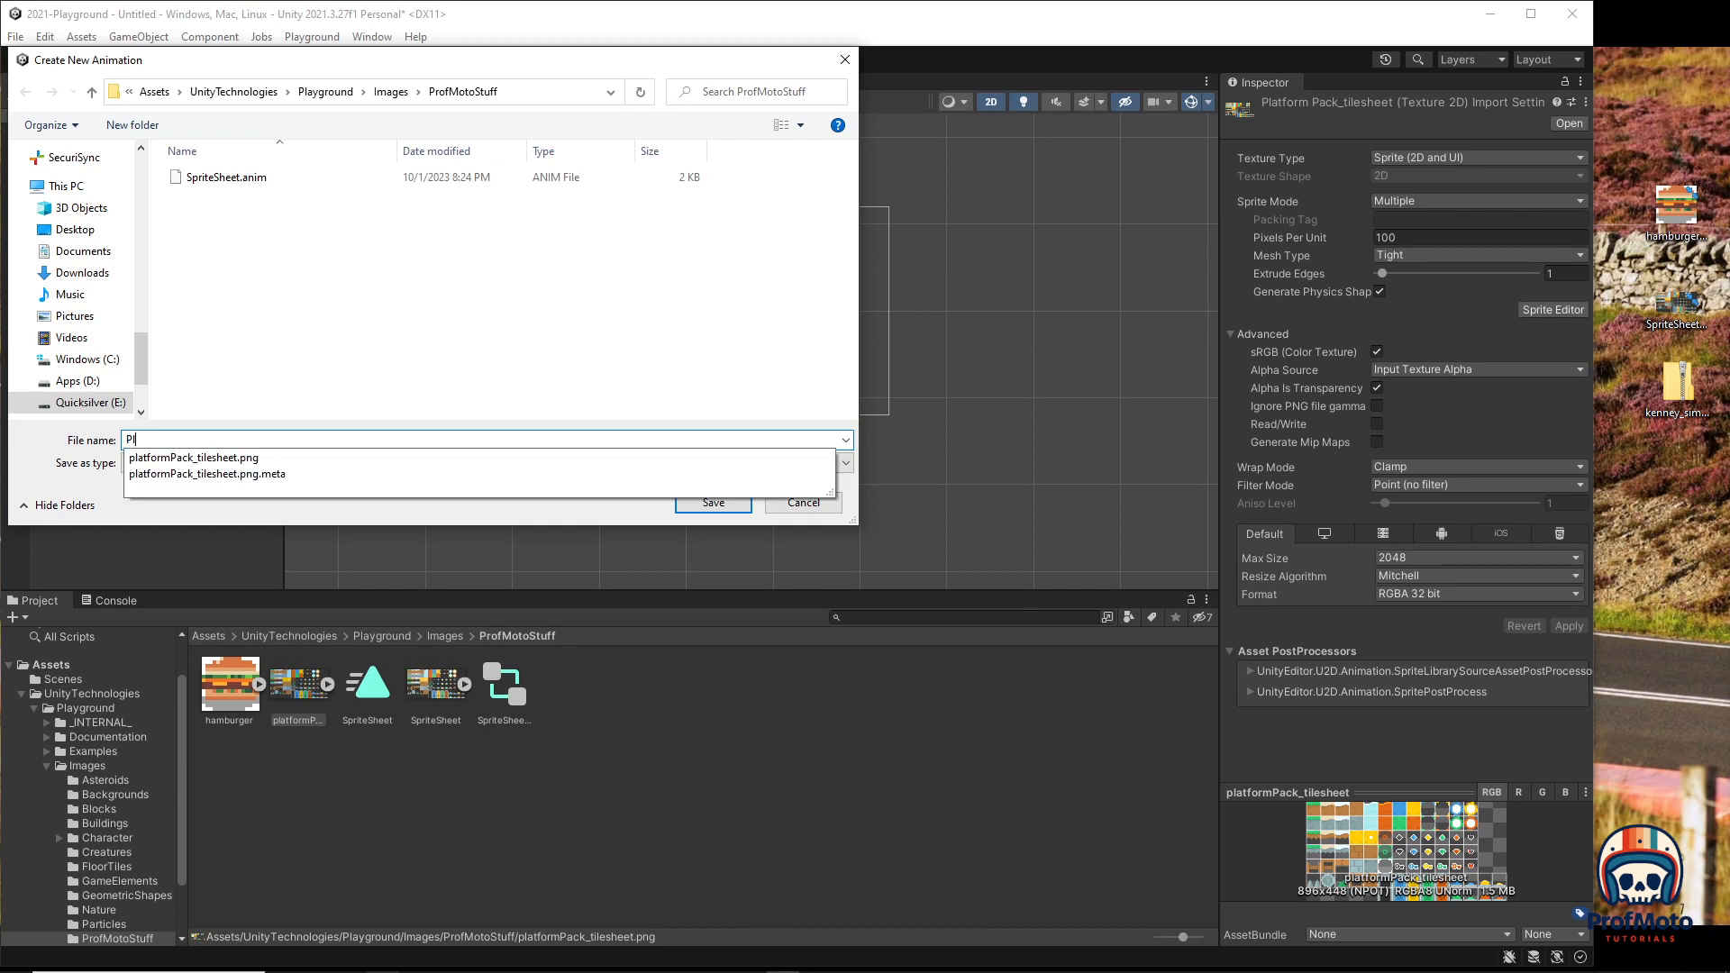
{"action": "type", "text": "a"}
{"action": "key", "text": "BackSpace"}
{"action": "key", "text": "BackSpace"}
{"action": "key", "text": "BackSpace"}
{"action": "type", "text": "pla"}
{"action": "left_click", "coordinate": [713, 503]}
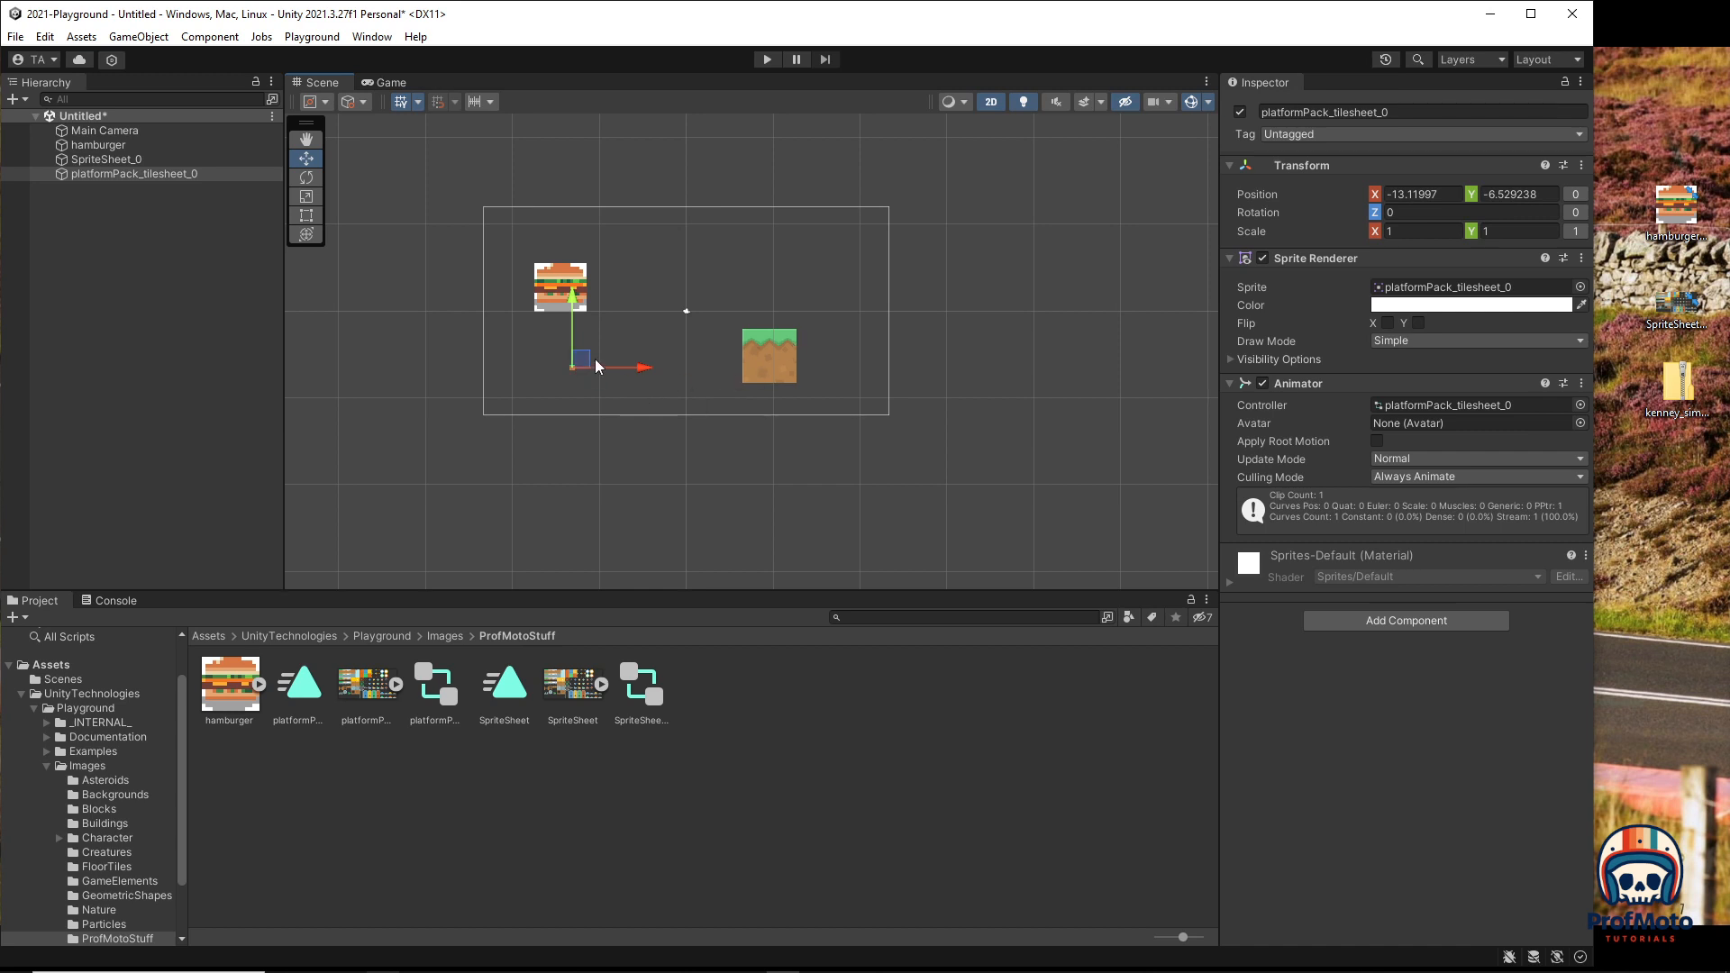
Step: Set the tilesheet's Pixels Per Unit to 16 and move the new tile beside the grass tile
{"action": "left_click", "coordinate": [352, 687]}
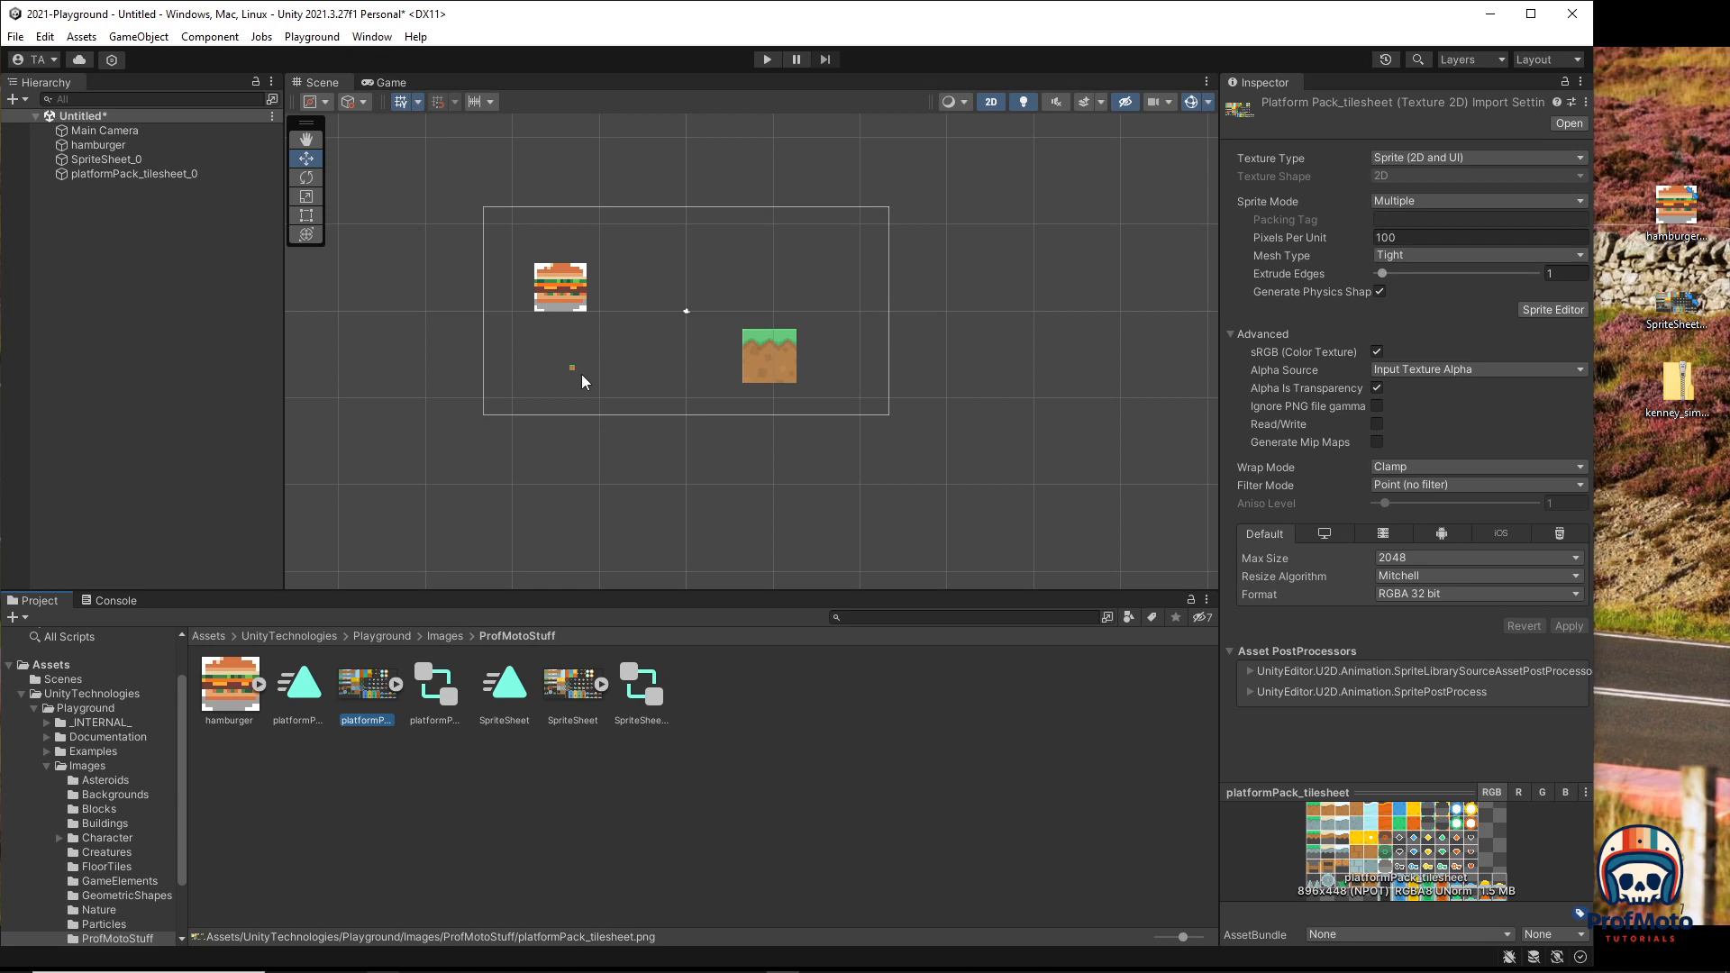
{"action": "left_click", "coordinate": [1381, 238]}
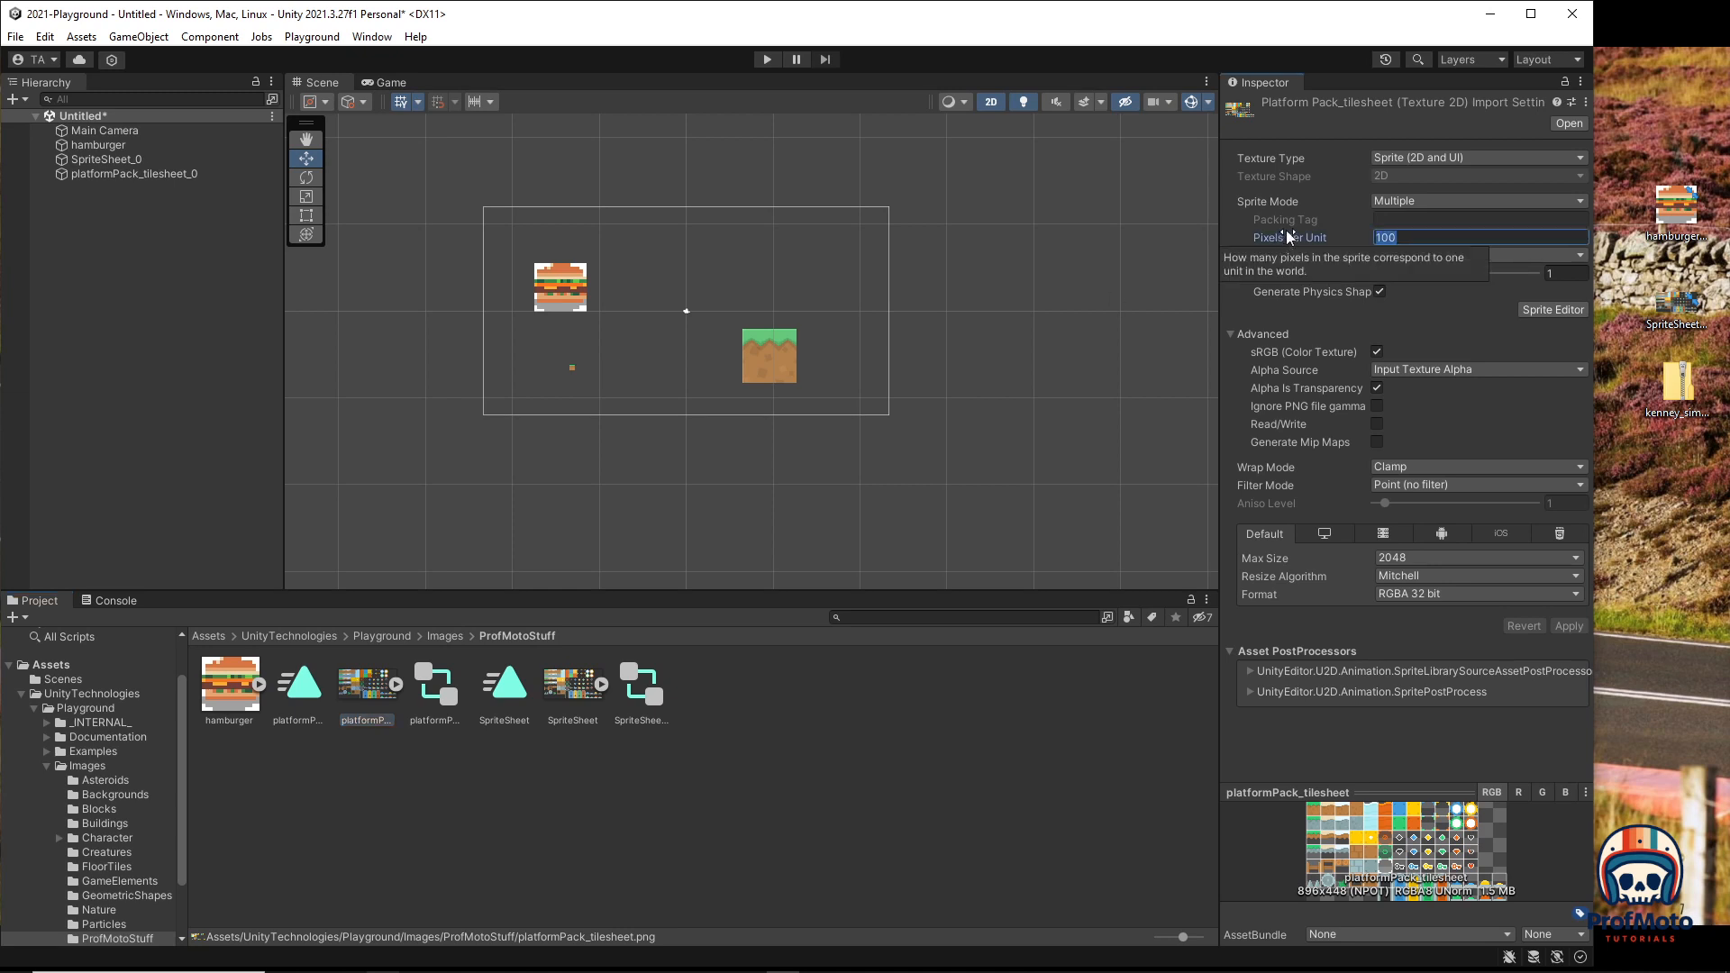
{"action": "type", "text": "16"}
{"action": "left_click", "coordinate": [1567, 625]}
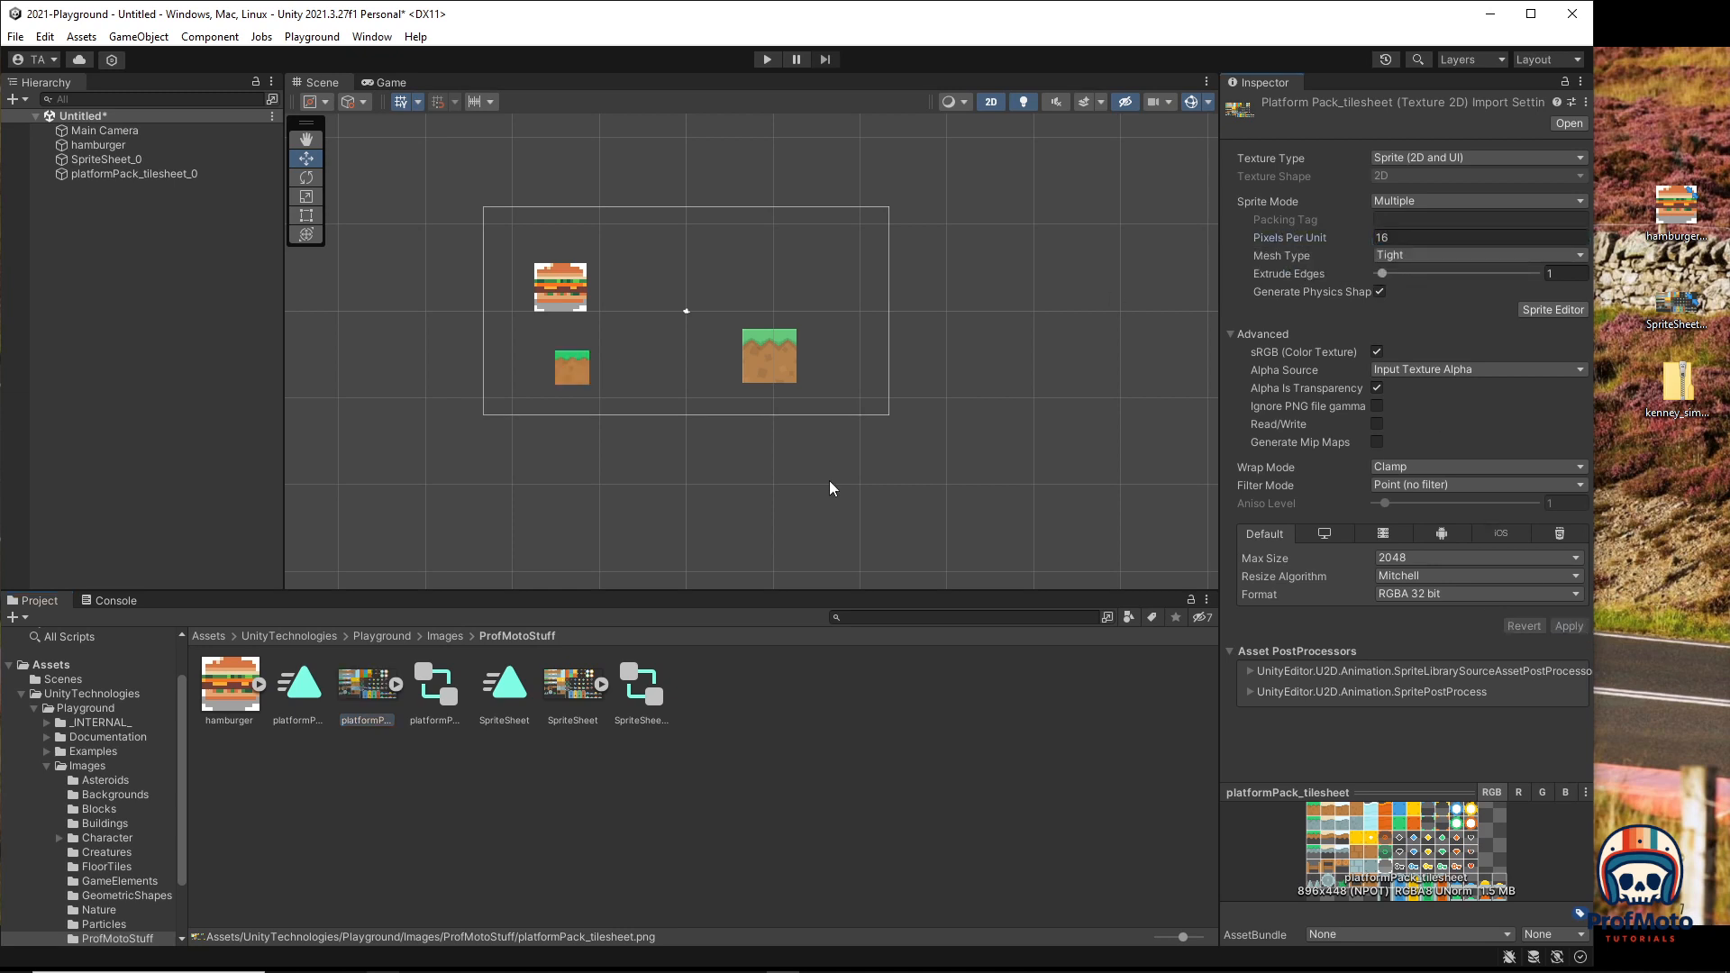
{"action": "left_click", "coordinate": [639, 369]}
{"action": "left_click", "coordinate": [565, 370]}
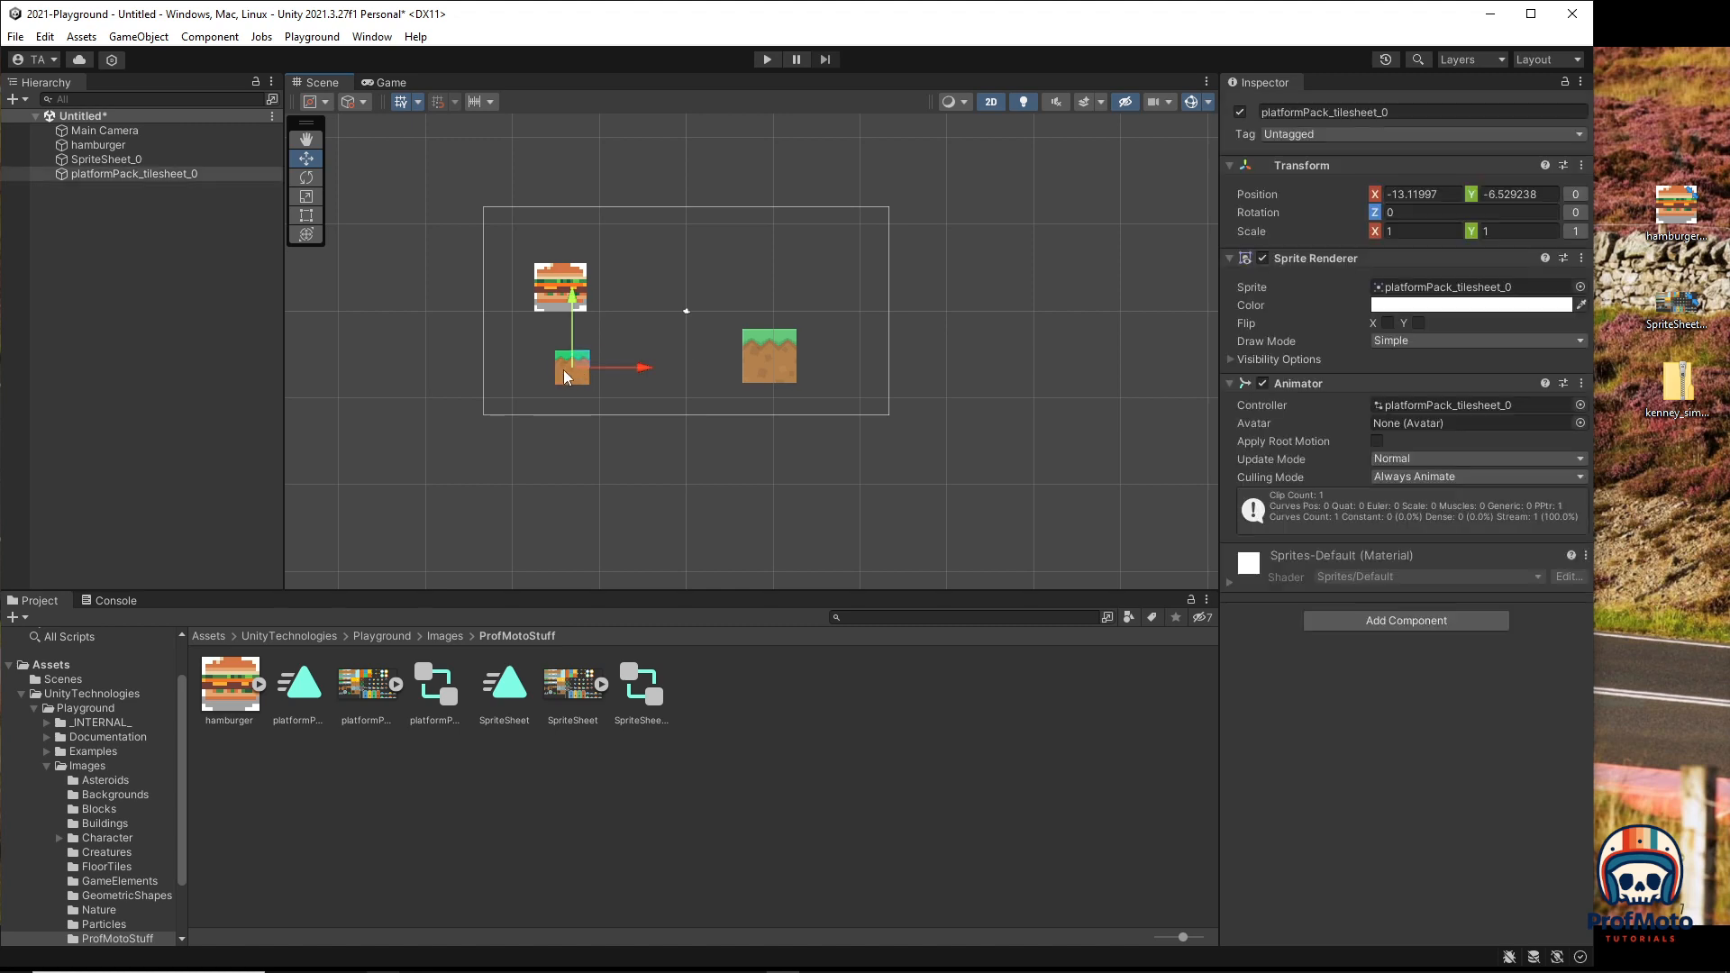
{"action": "left_click_drag", "start_coordinate": [644, 367], "coordinate": [775, 370]}
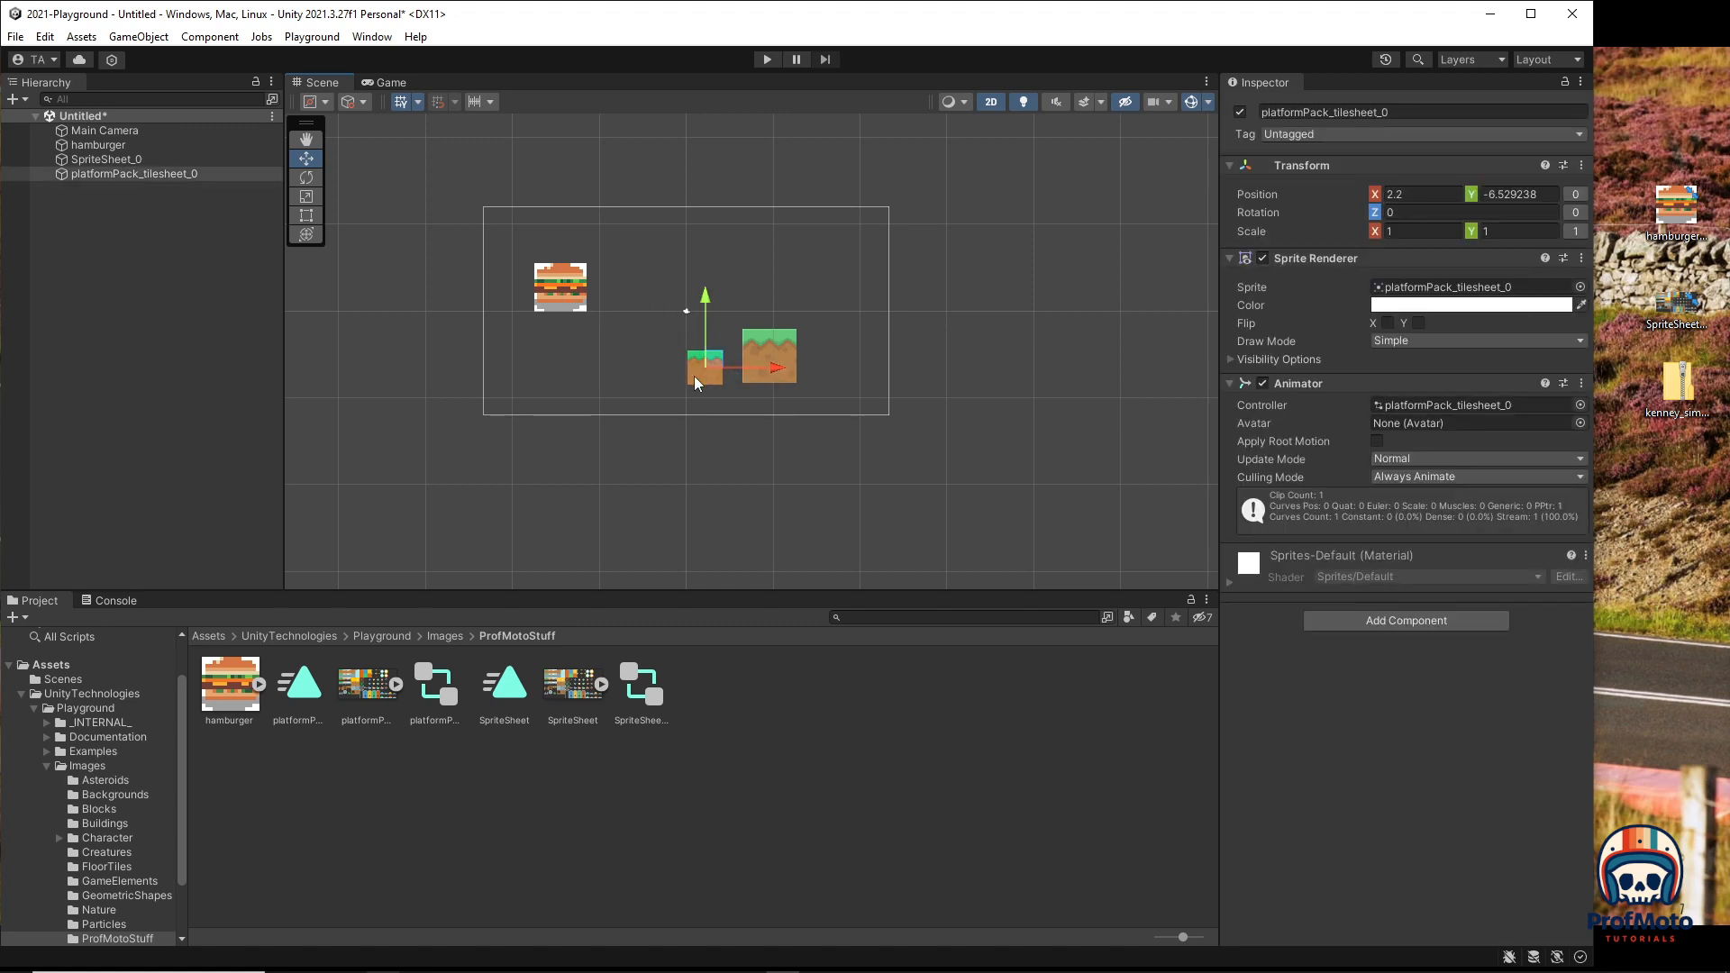
Step: Change the tilesheet's Pixels Per Unit to 32 and reselect the small tile in the scene
{"action": "left_click", "coordinate": [365, 686]}
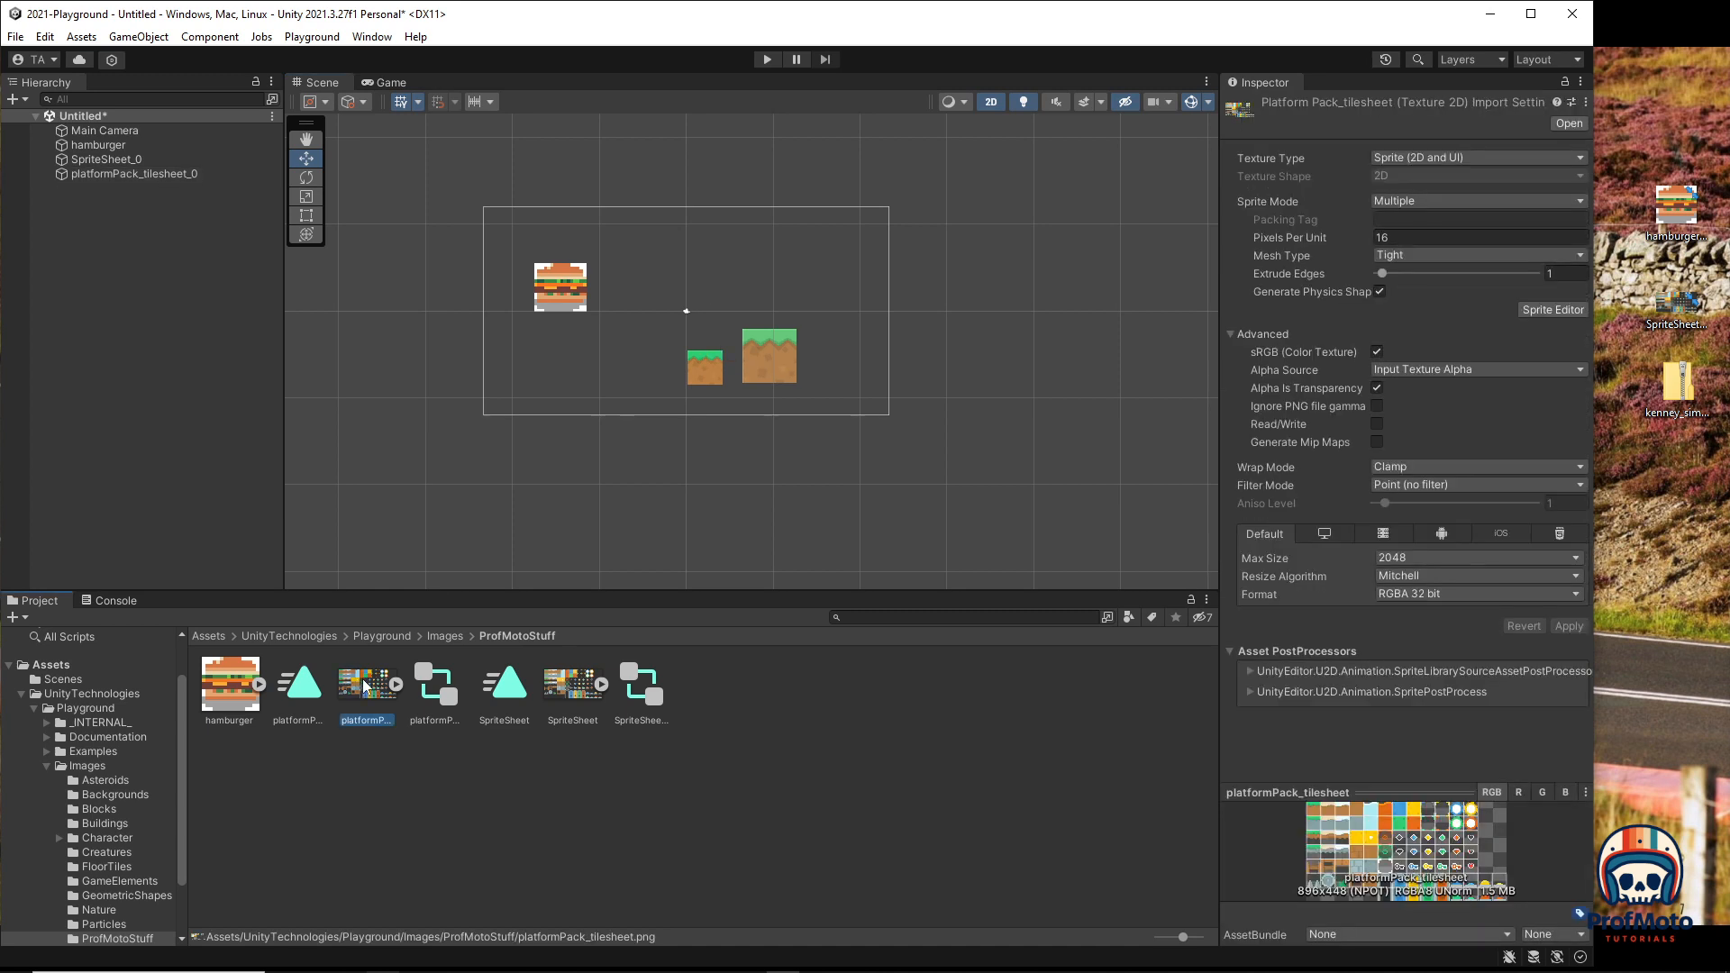
{"action": "left_click", "coordinate": [1407, 235]}
{"action": "type", "text": "32"}
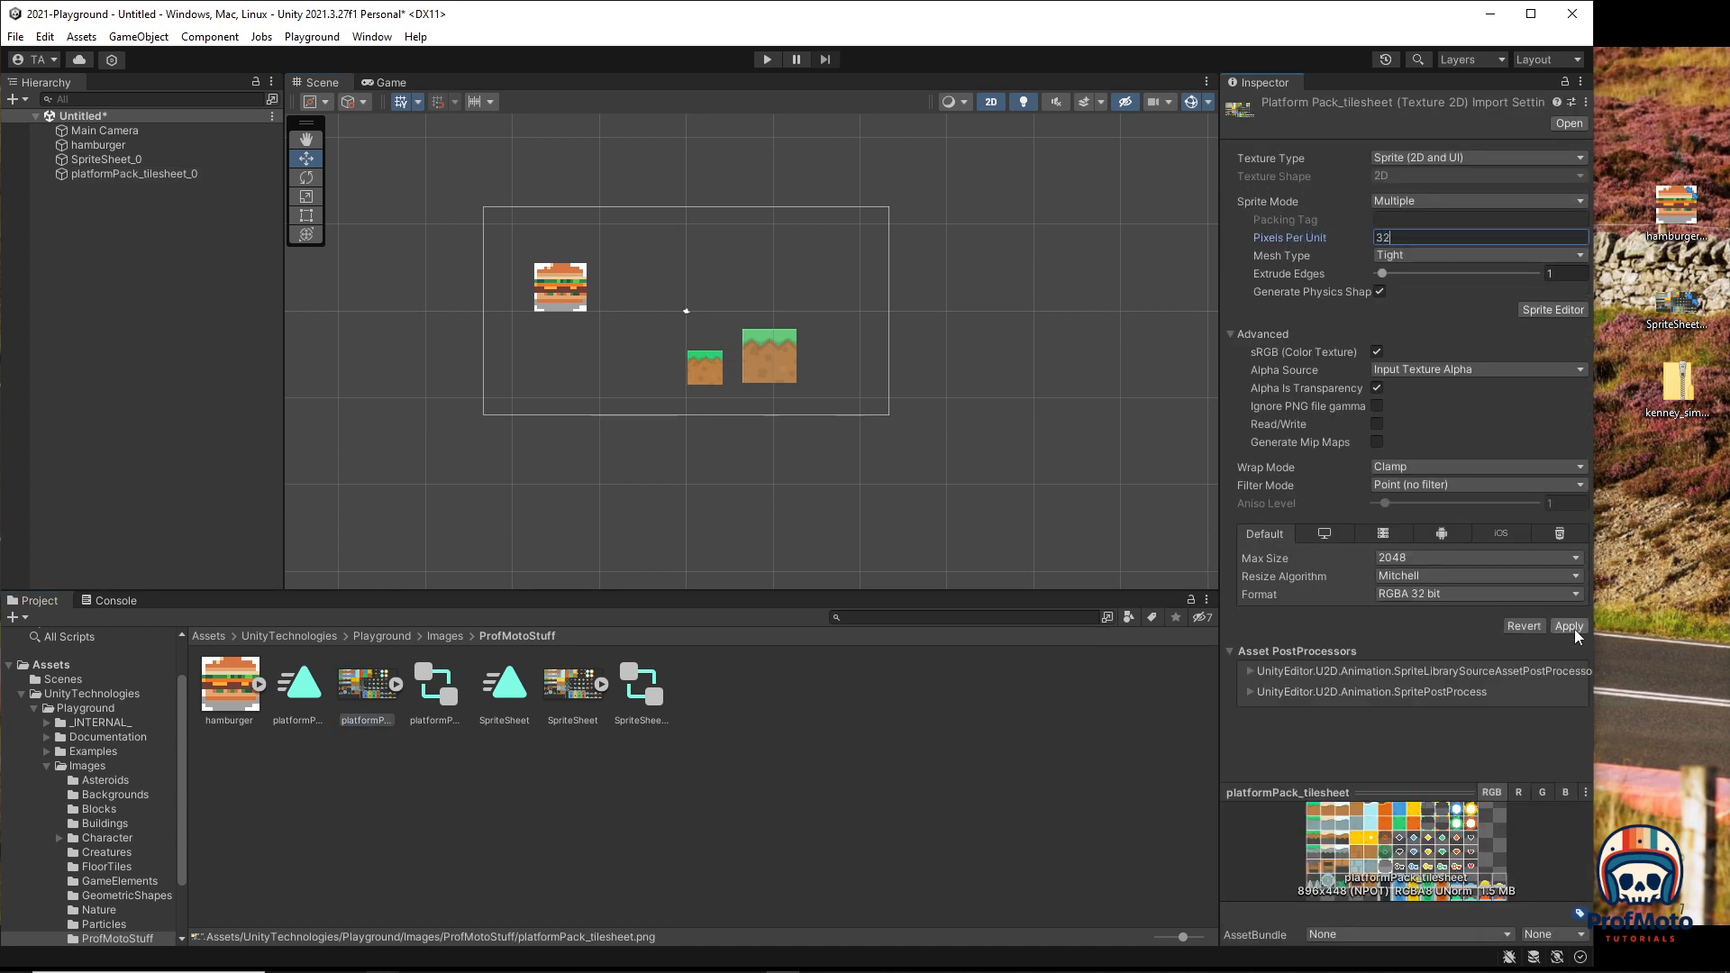
{"action": "left_click", "coordinate": [1575, 631]}
{"action": "left_click", "coordinate": [372, 696]}
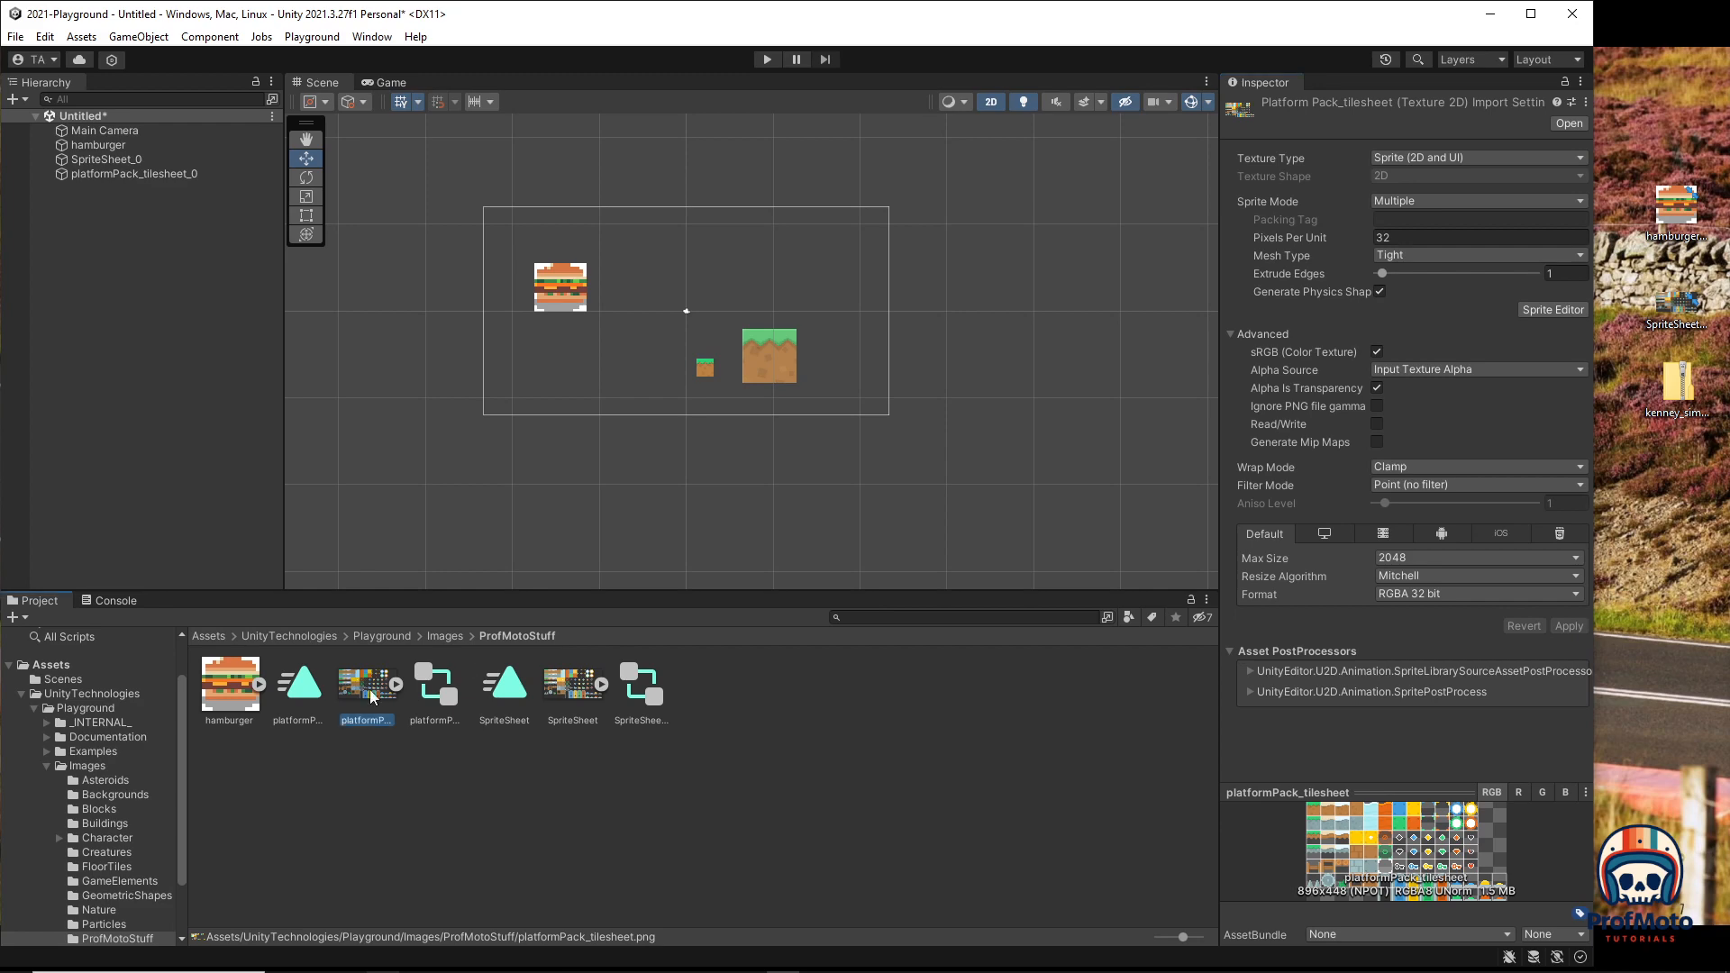
{"action": "left_click", "coordinate": [707, 368]}
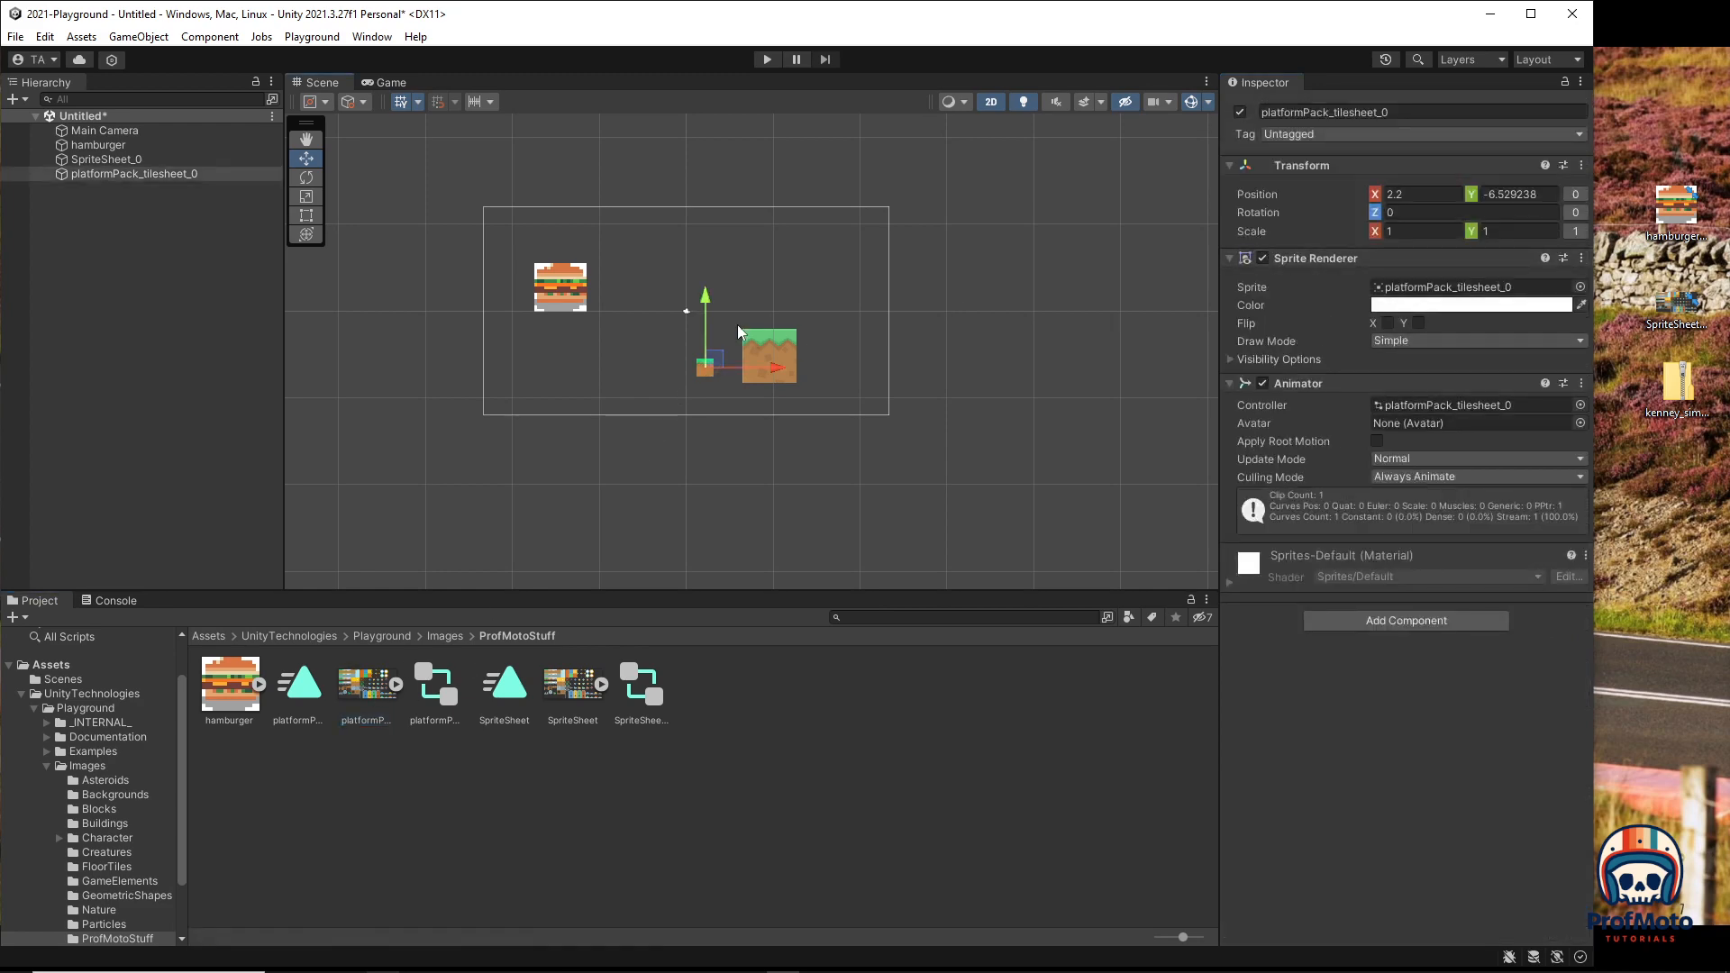
Step: Set Pixels Per Unit to 8, nudge the enlarged tile into place, and run the scene
{"action": "left_click", "coordinate": [369, 687]}
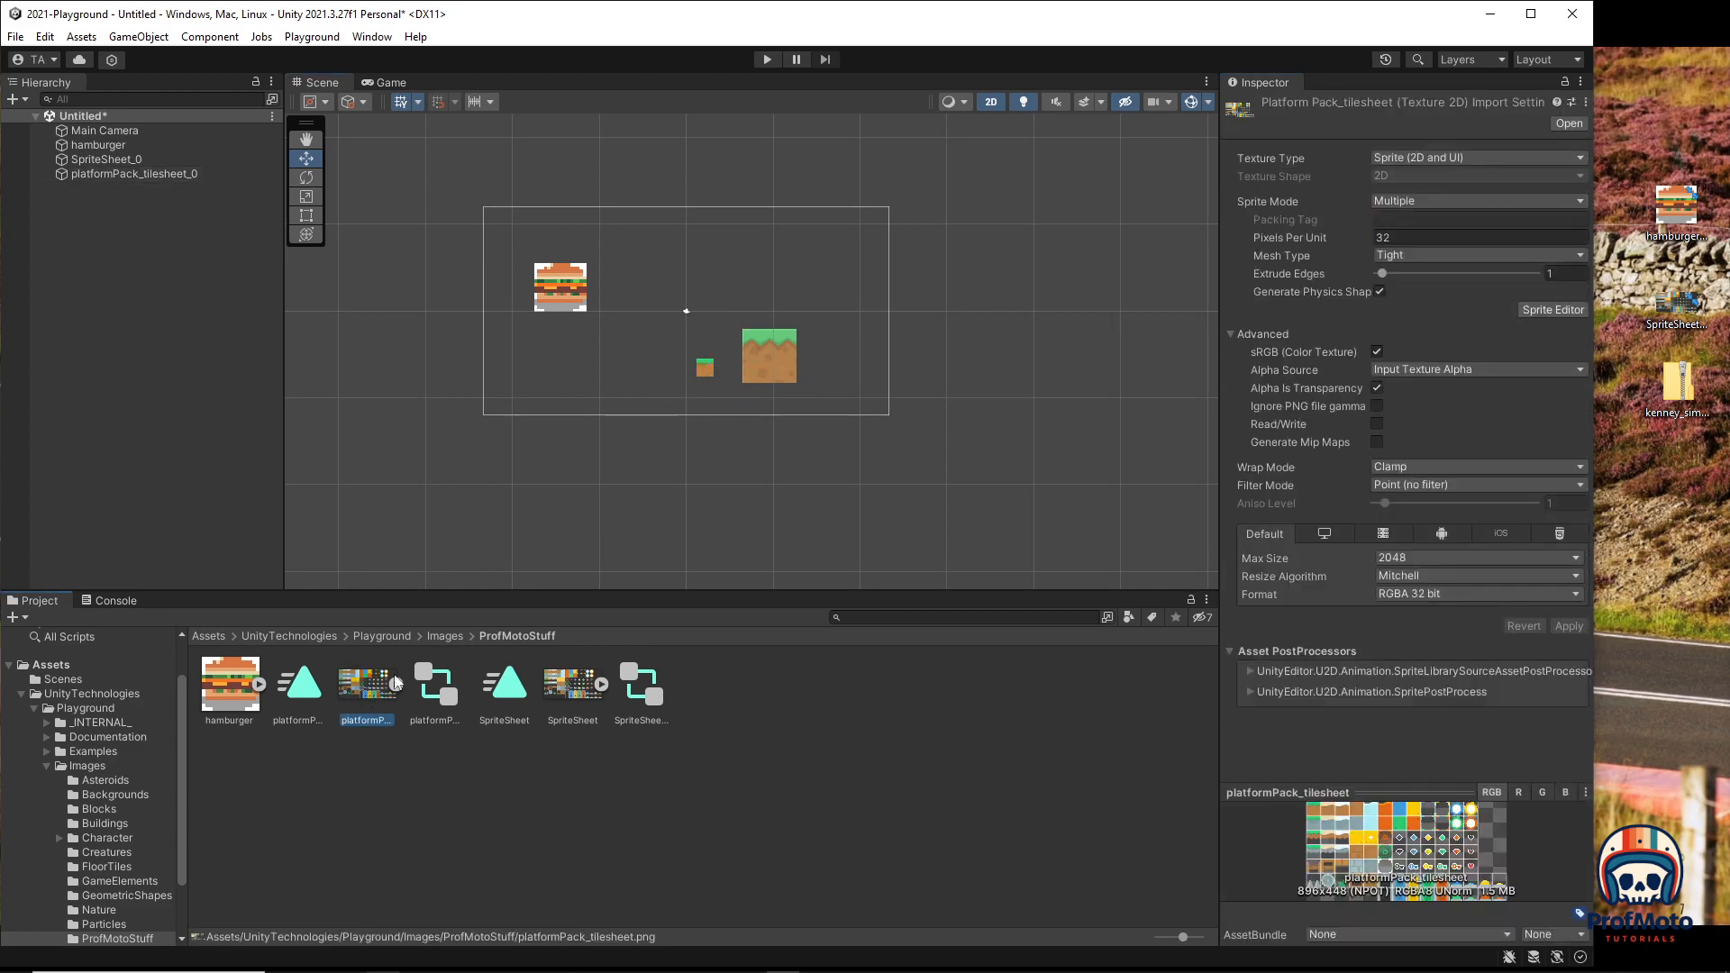
{"action": "left_click", "coordinate": [1424, 237]}
{"action": "type", "text": "8"}
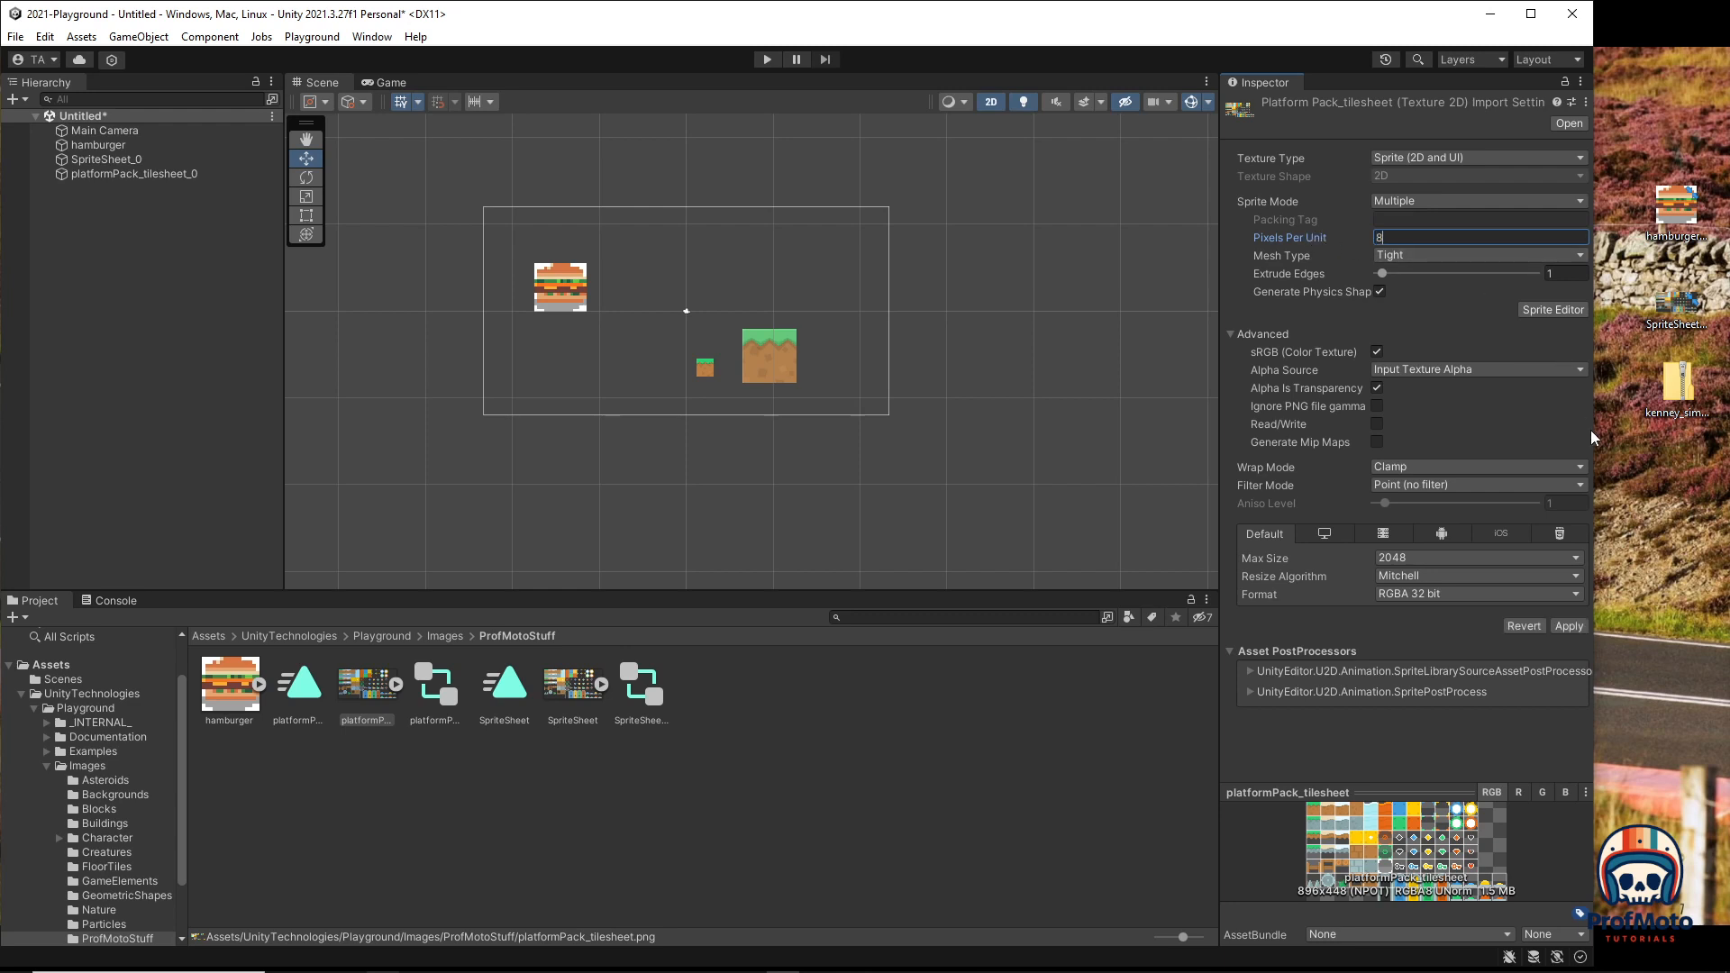
{"action": "left_click", "coordinate": [1569, 625]}
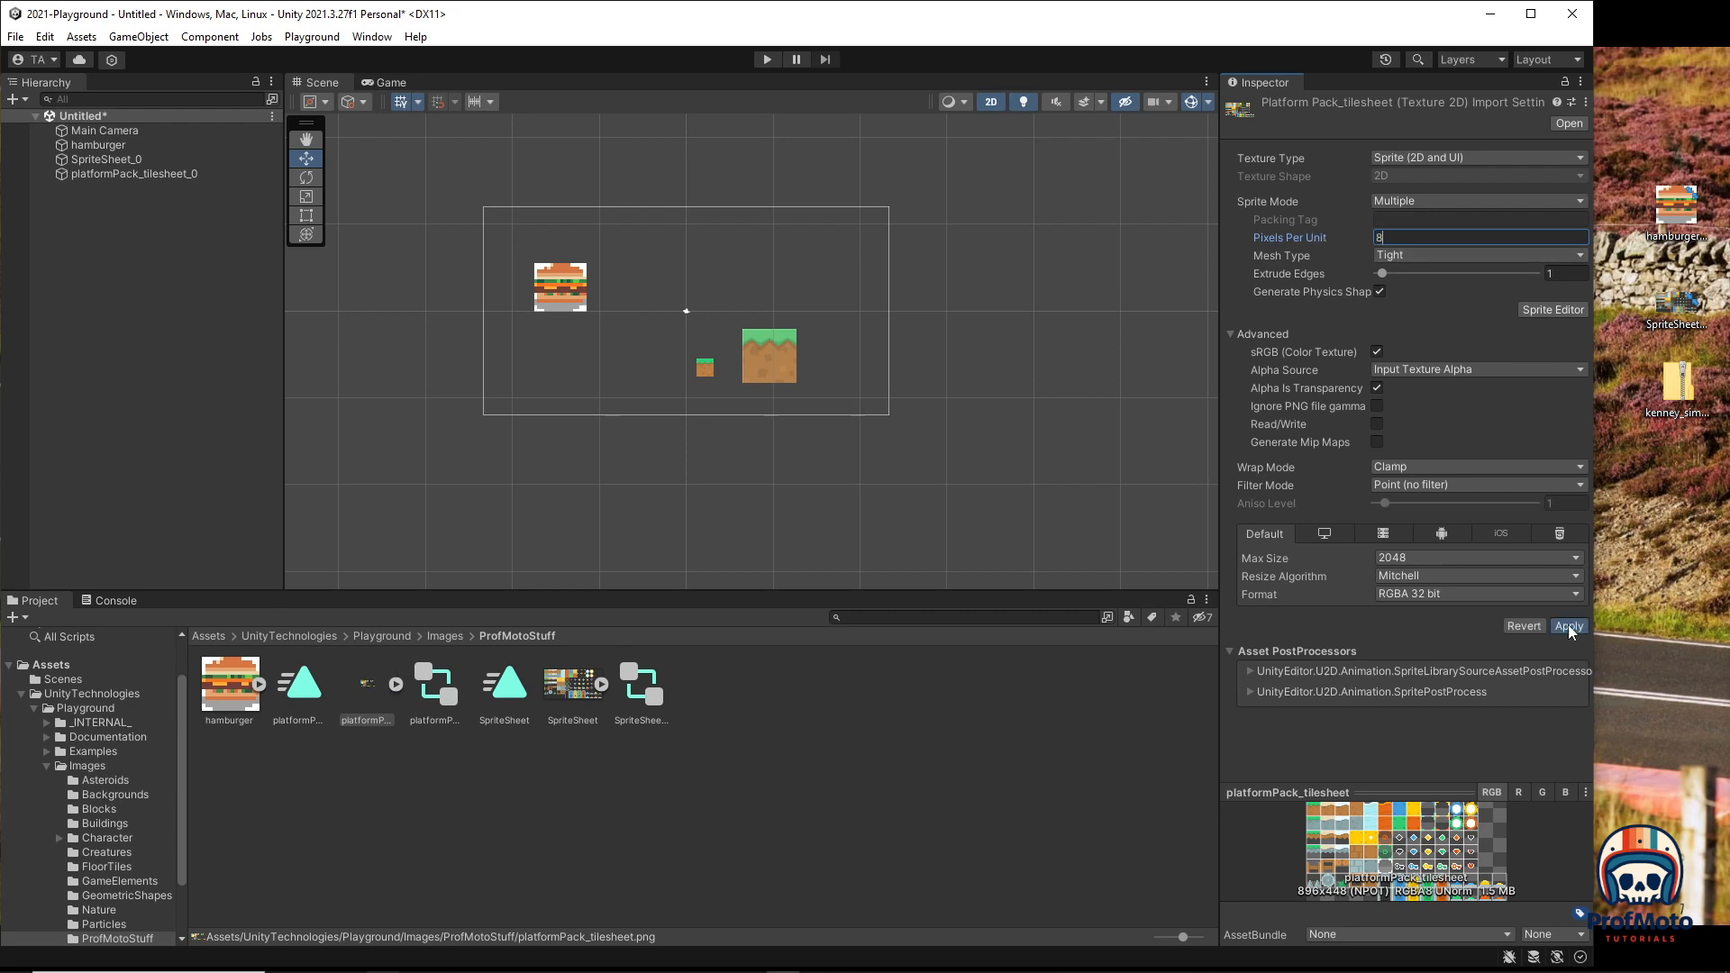
{"action": "left_click", "coordinate": [699, 356]}
{"action": "left_click_drag", "start_coordinate": [771, 370], "coordinate": [765, 365]}
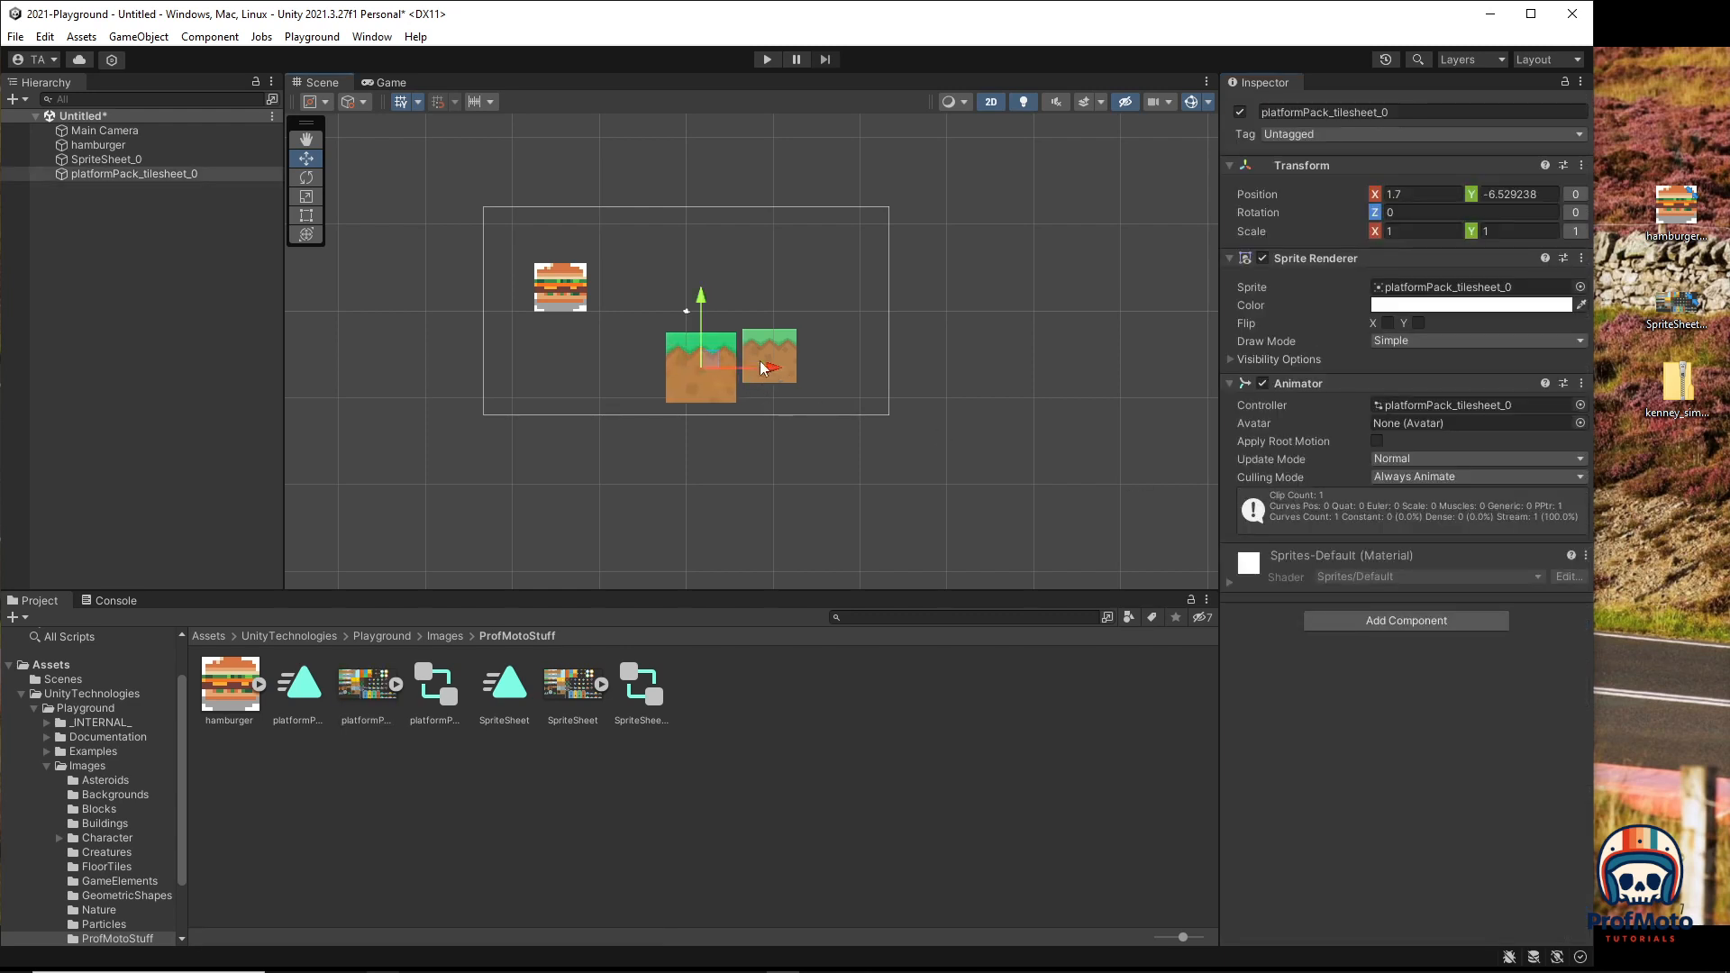
{"action": "left_click_drag", "start_coordinate": [705, 294], "coordinate": [705, 290]}
{"action": "left_click", "coordinate": [765, 57]}
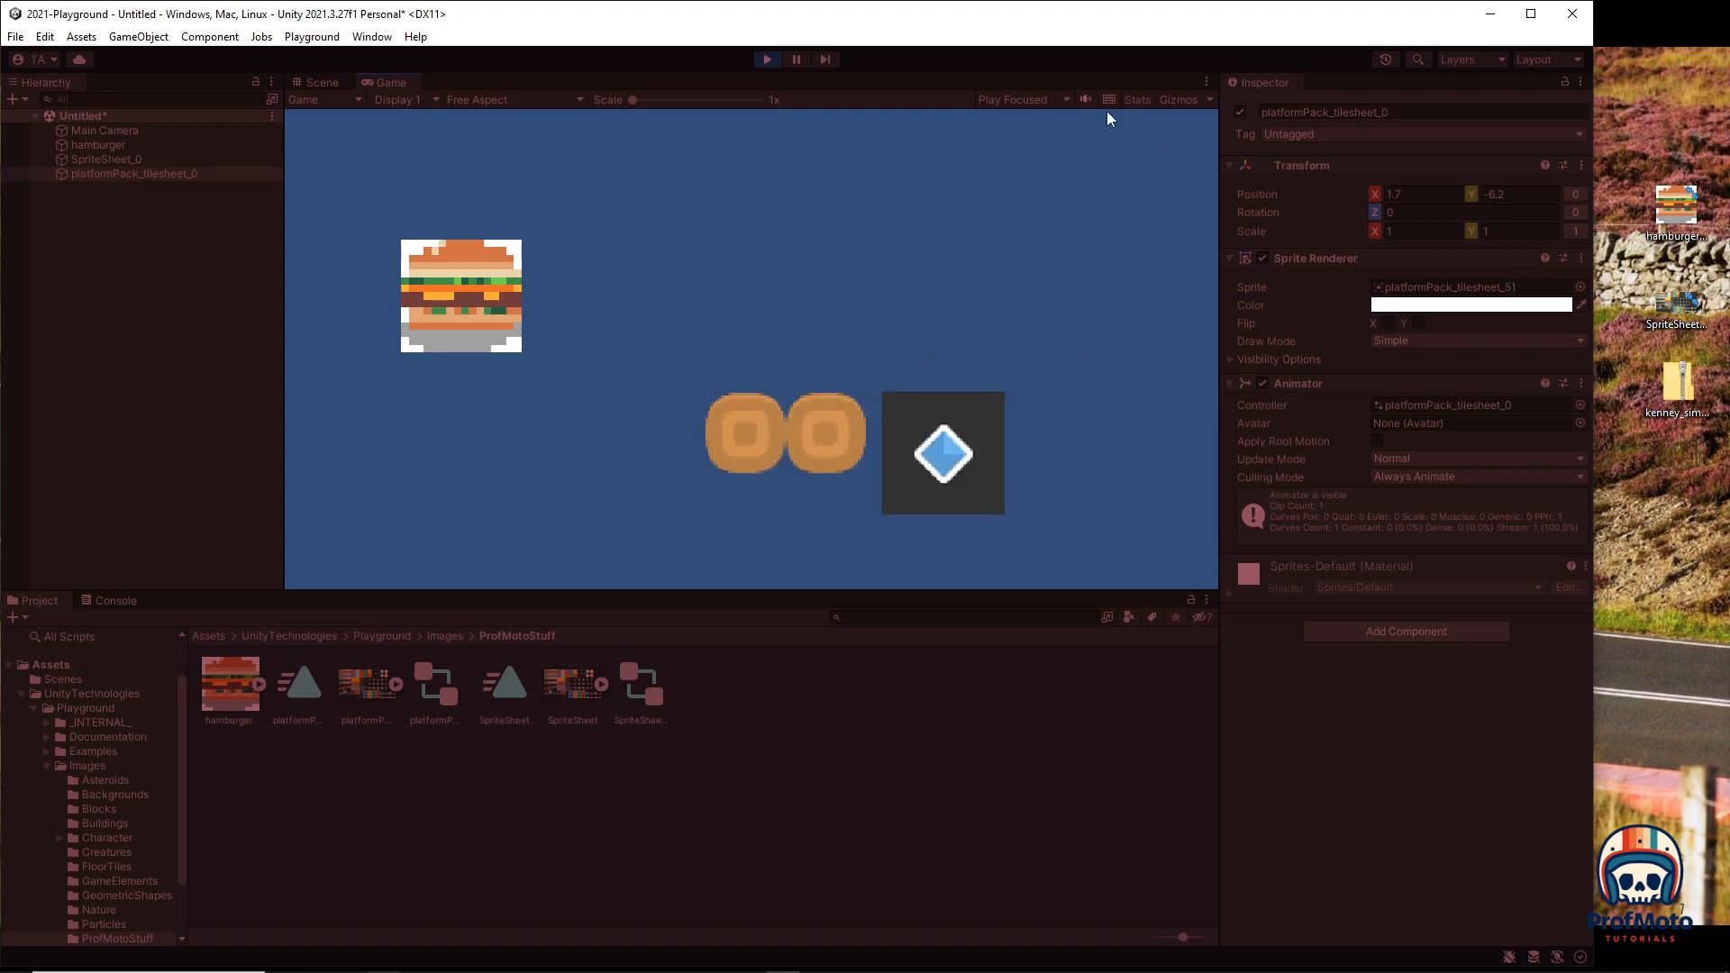
Step: Exit Play mode and delete the SpriteSheet_0 and platformPack_tilesheet_0 tile objects
{"action": "left_click", "coordinate": [765, 59]}
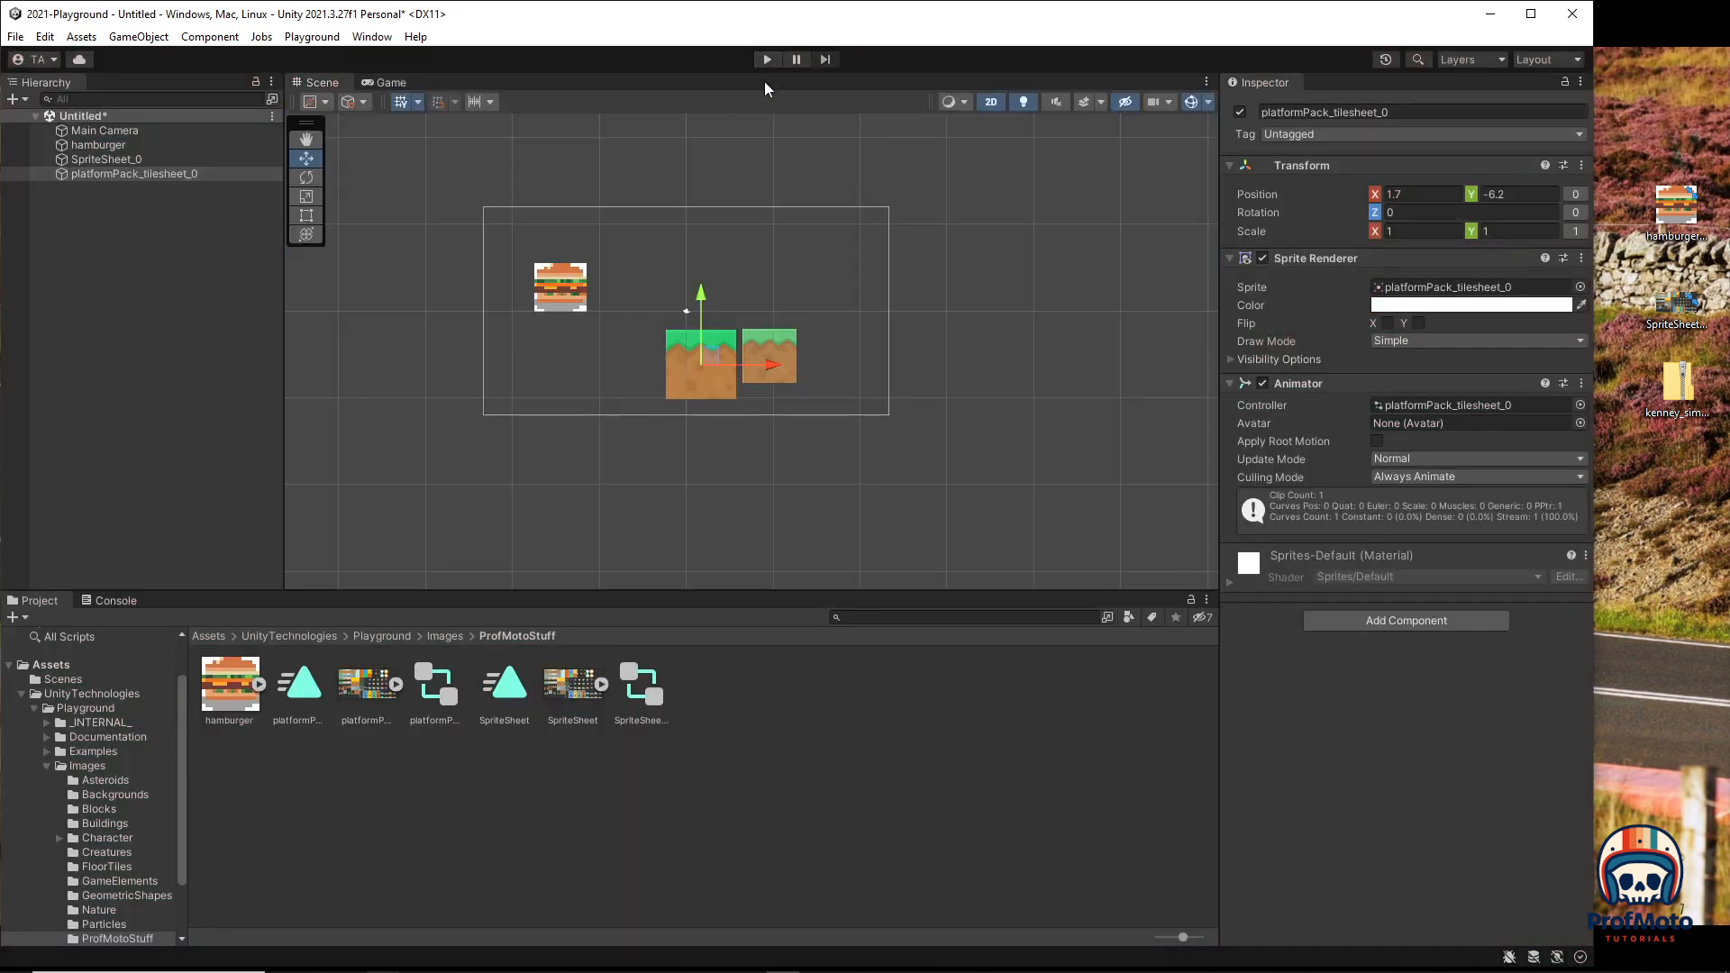
{"action": "left_click", "coordinate": [778, 349]}
{"action": "left_click", "coordinate": [706, 359]}
{"action": "key", "text": "Delete"}
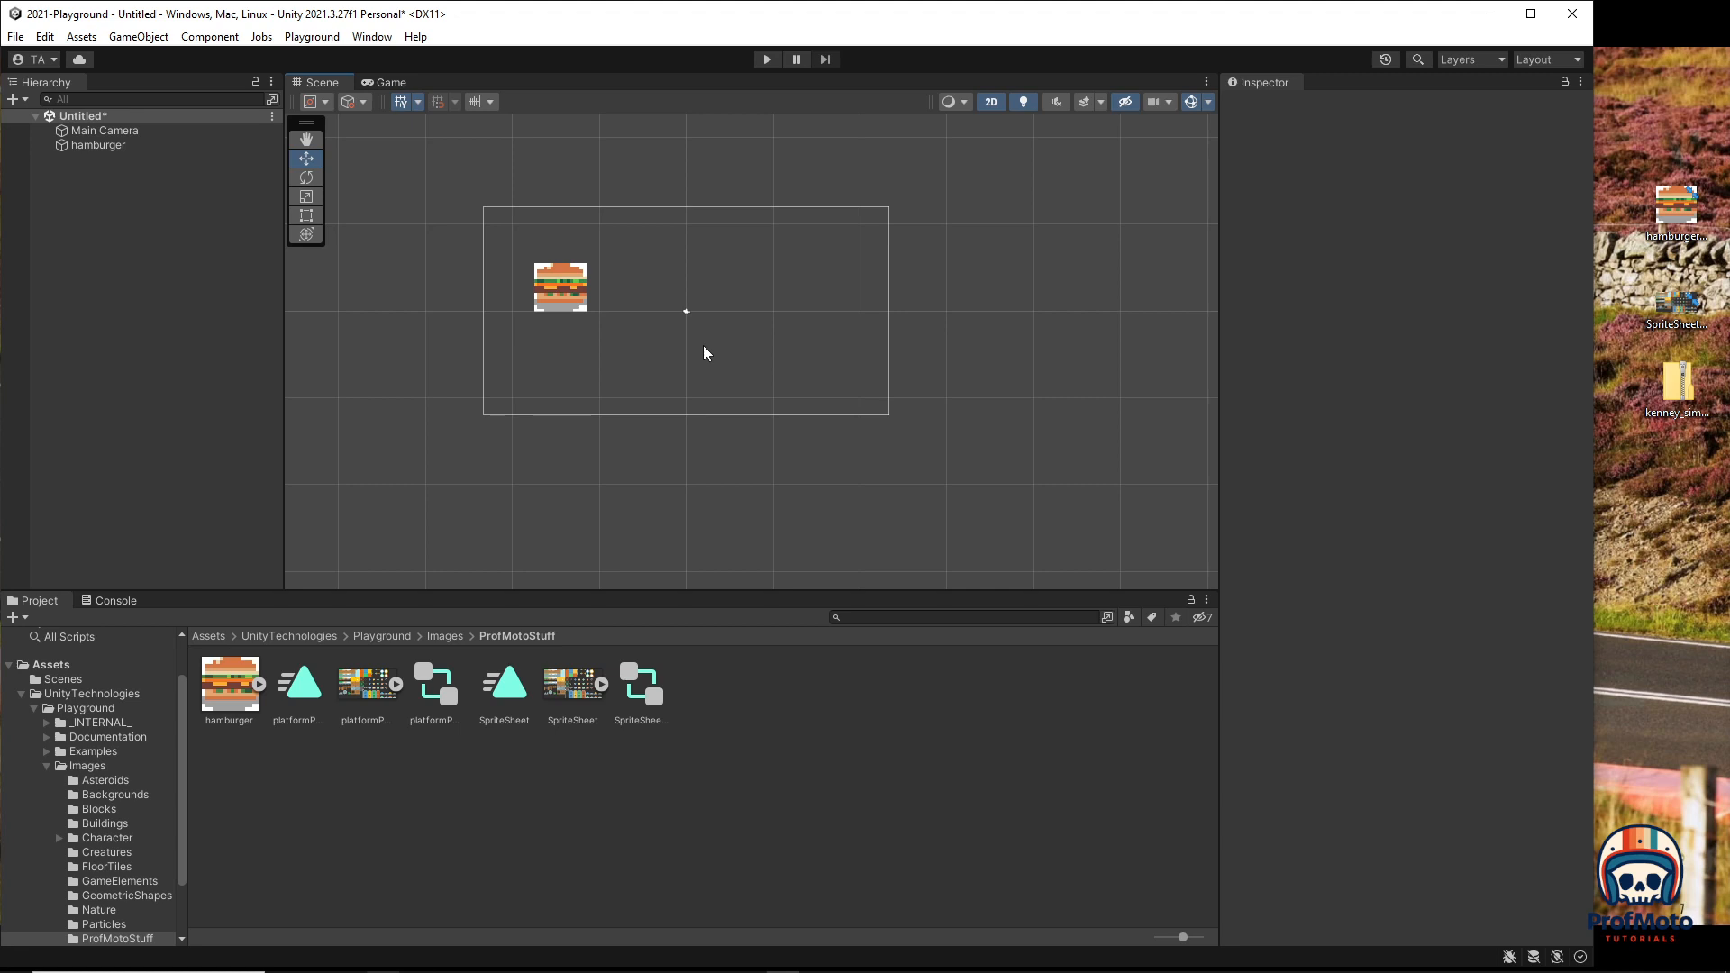
Step: Drag the sand-topped and snow-topped dirt sprites (tilesheet_1 and _2) side by side below the hamburger
{"action": "left_click", "coordinate": [396, 686]}
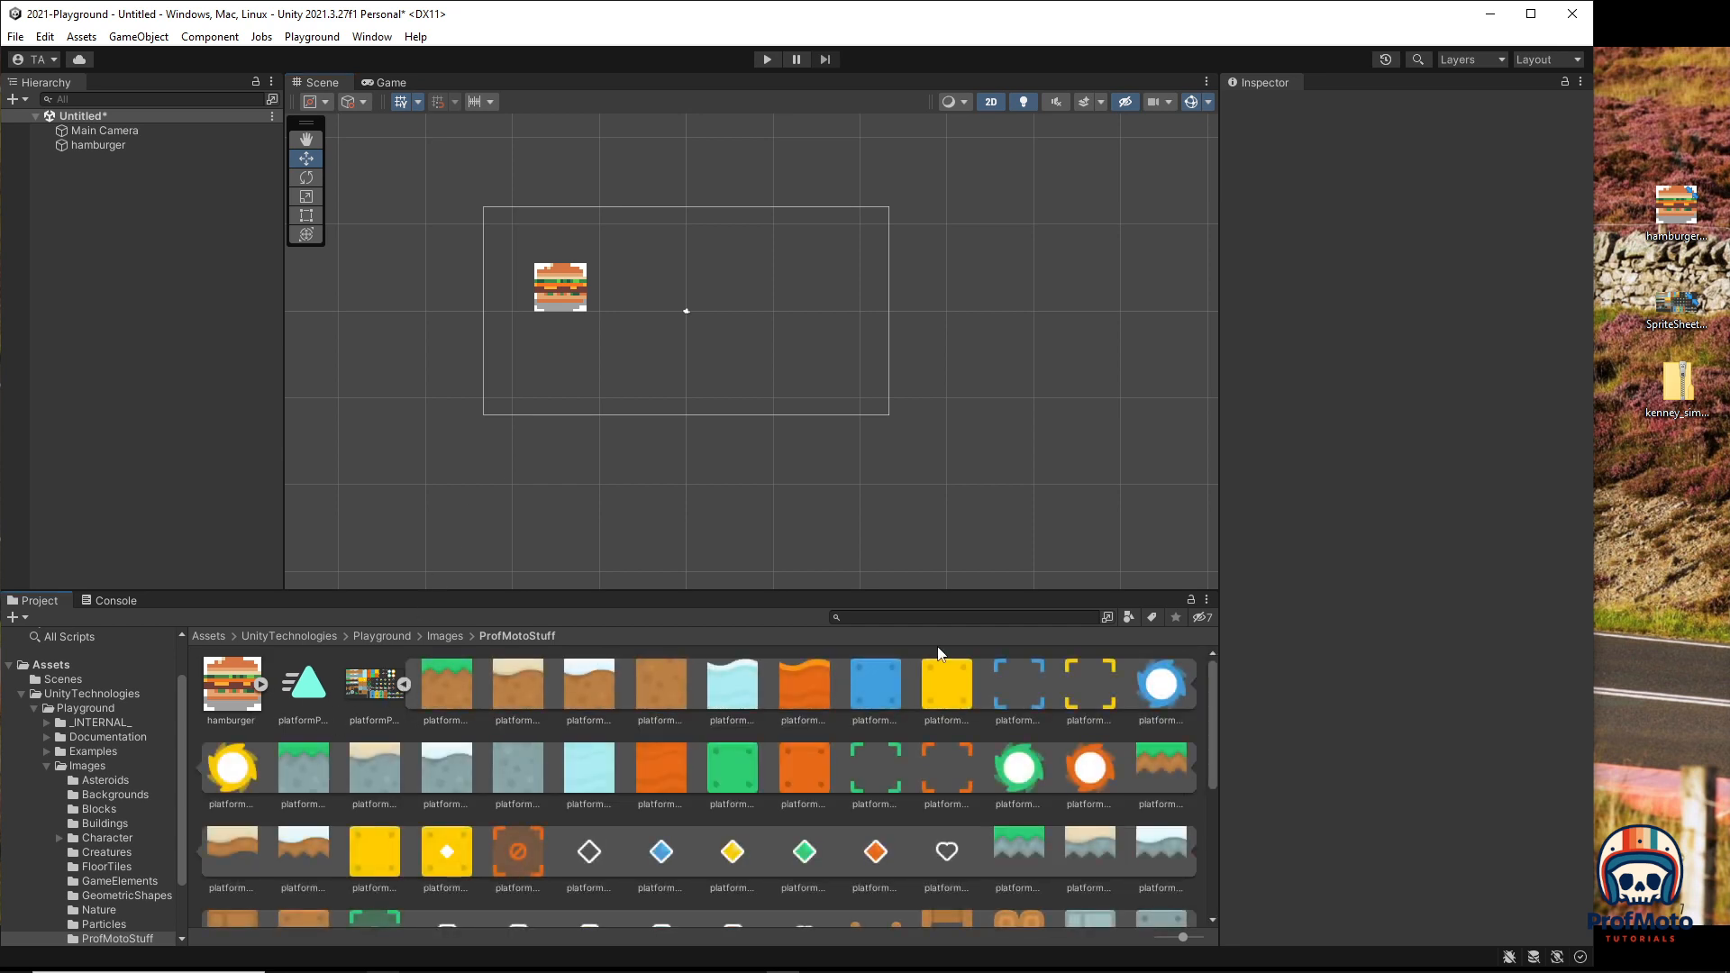
{"action": "left_click", "coordinate": [516, 675]}
{"action": "left_click_drag", "start_coordinate": [567, 740], "coordinate": [607, 379]}
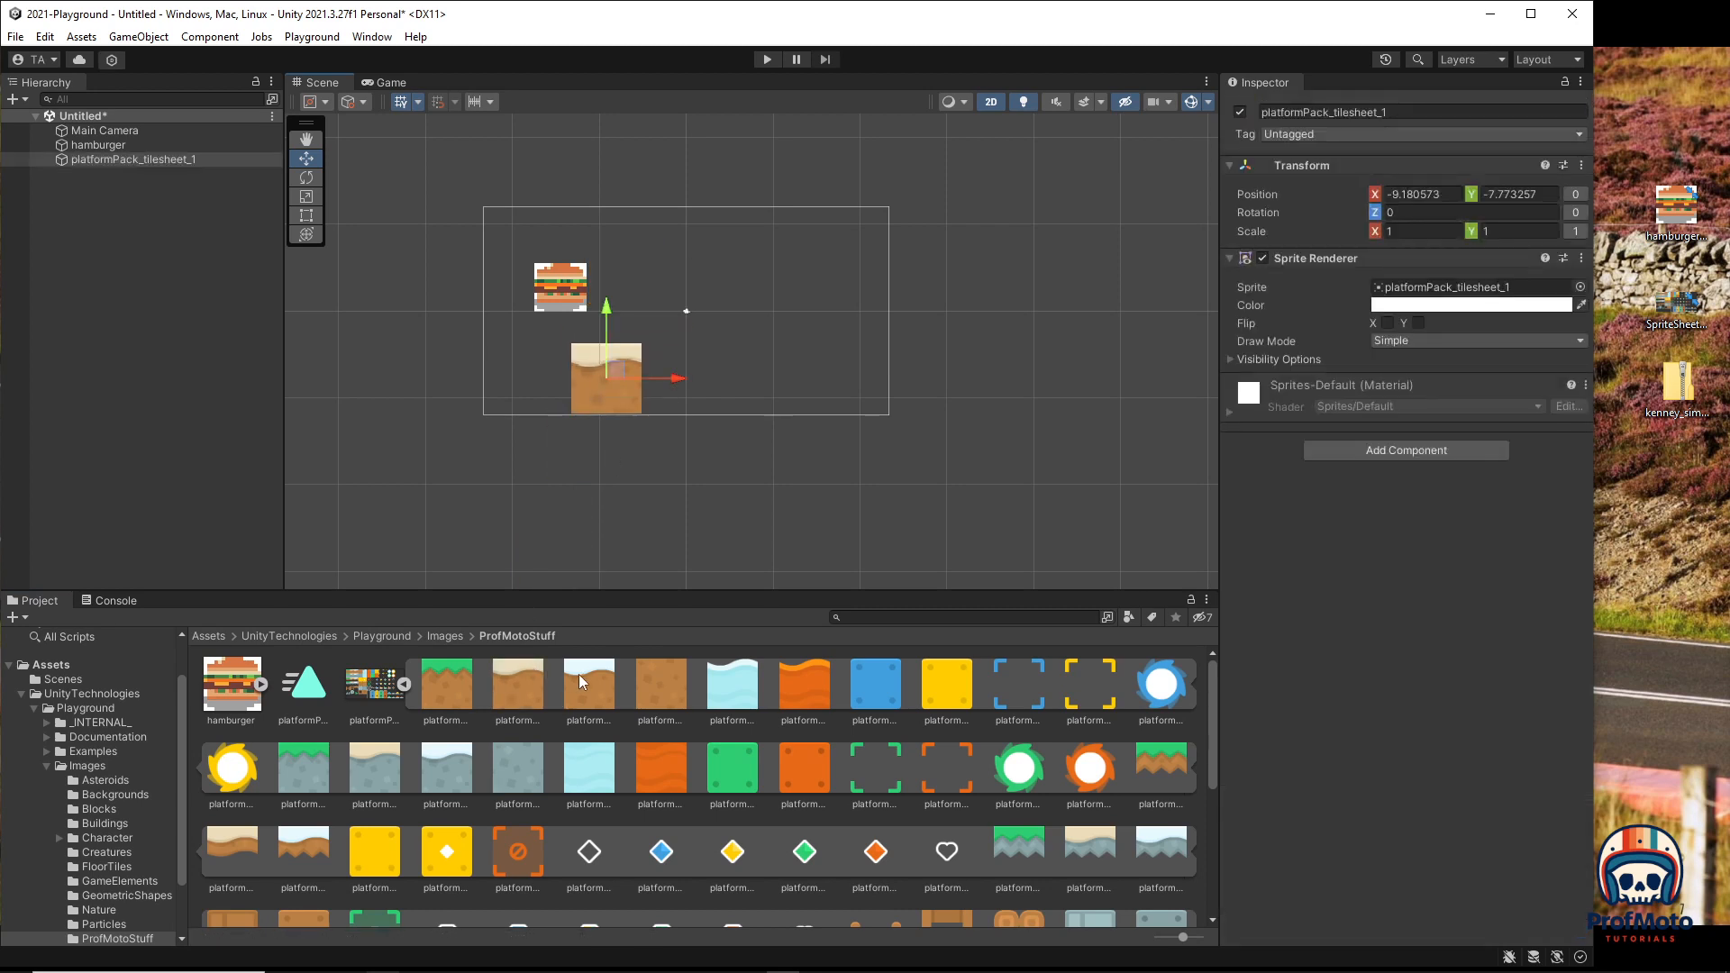
{"action": "left_click_drag", "start_coordinate": [579, 673], "coordinate": [679, 378]}
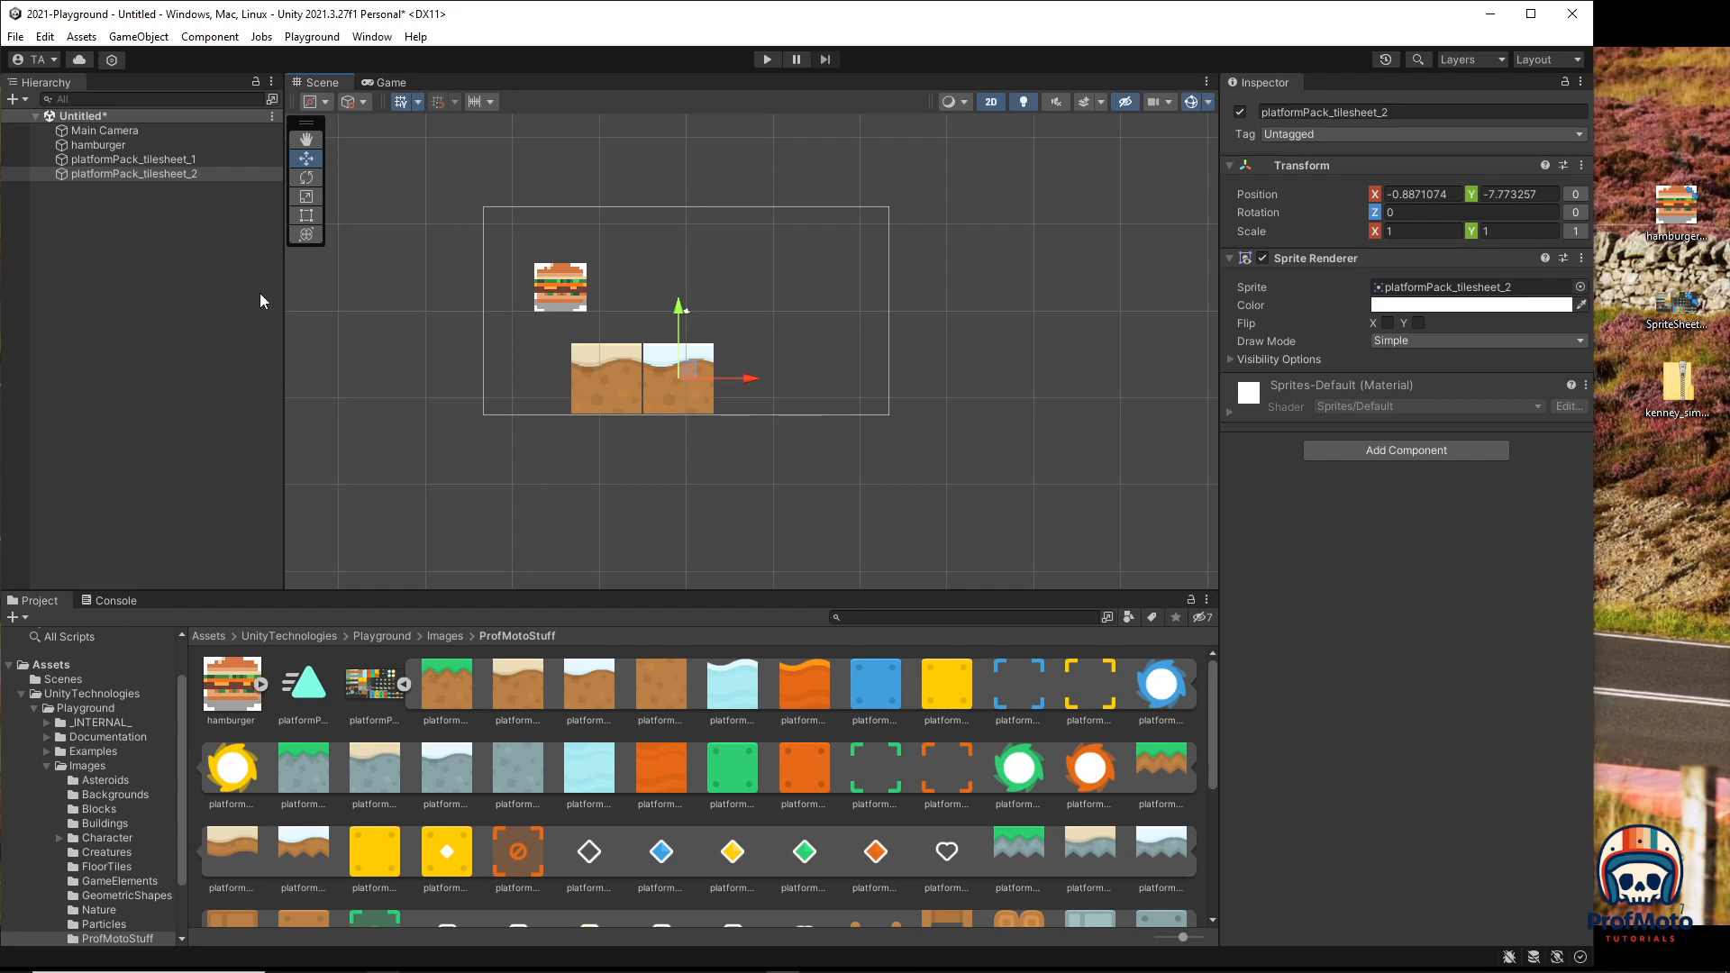
{"action": "left_click", "coordinate": [458, 703]}
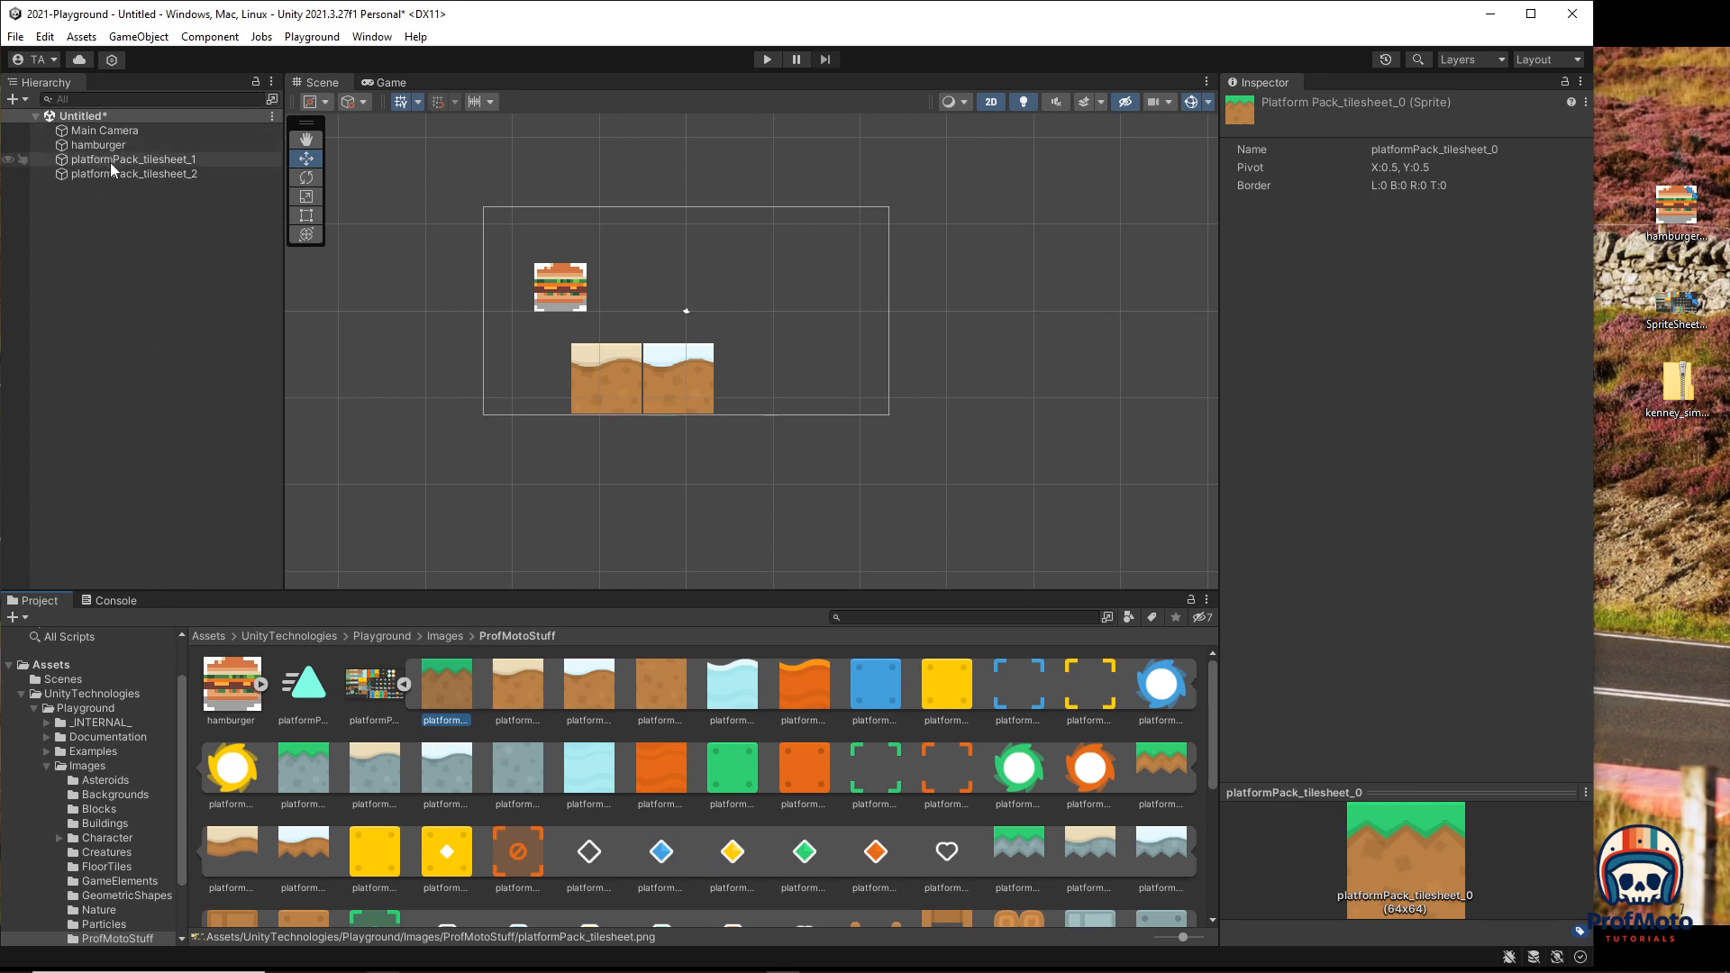
Step: In the Sprite Editor, name the first sprite GrassDirt and the tile below it GrassRock, then apply
{"action": "left_click", "coordinate": [377, 690]}
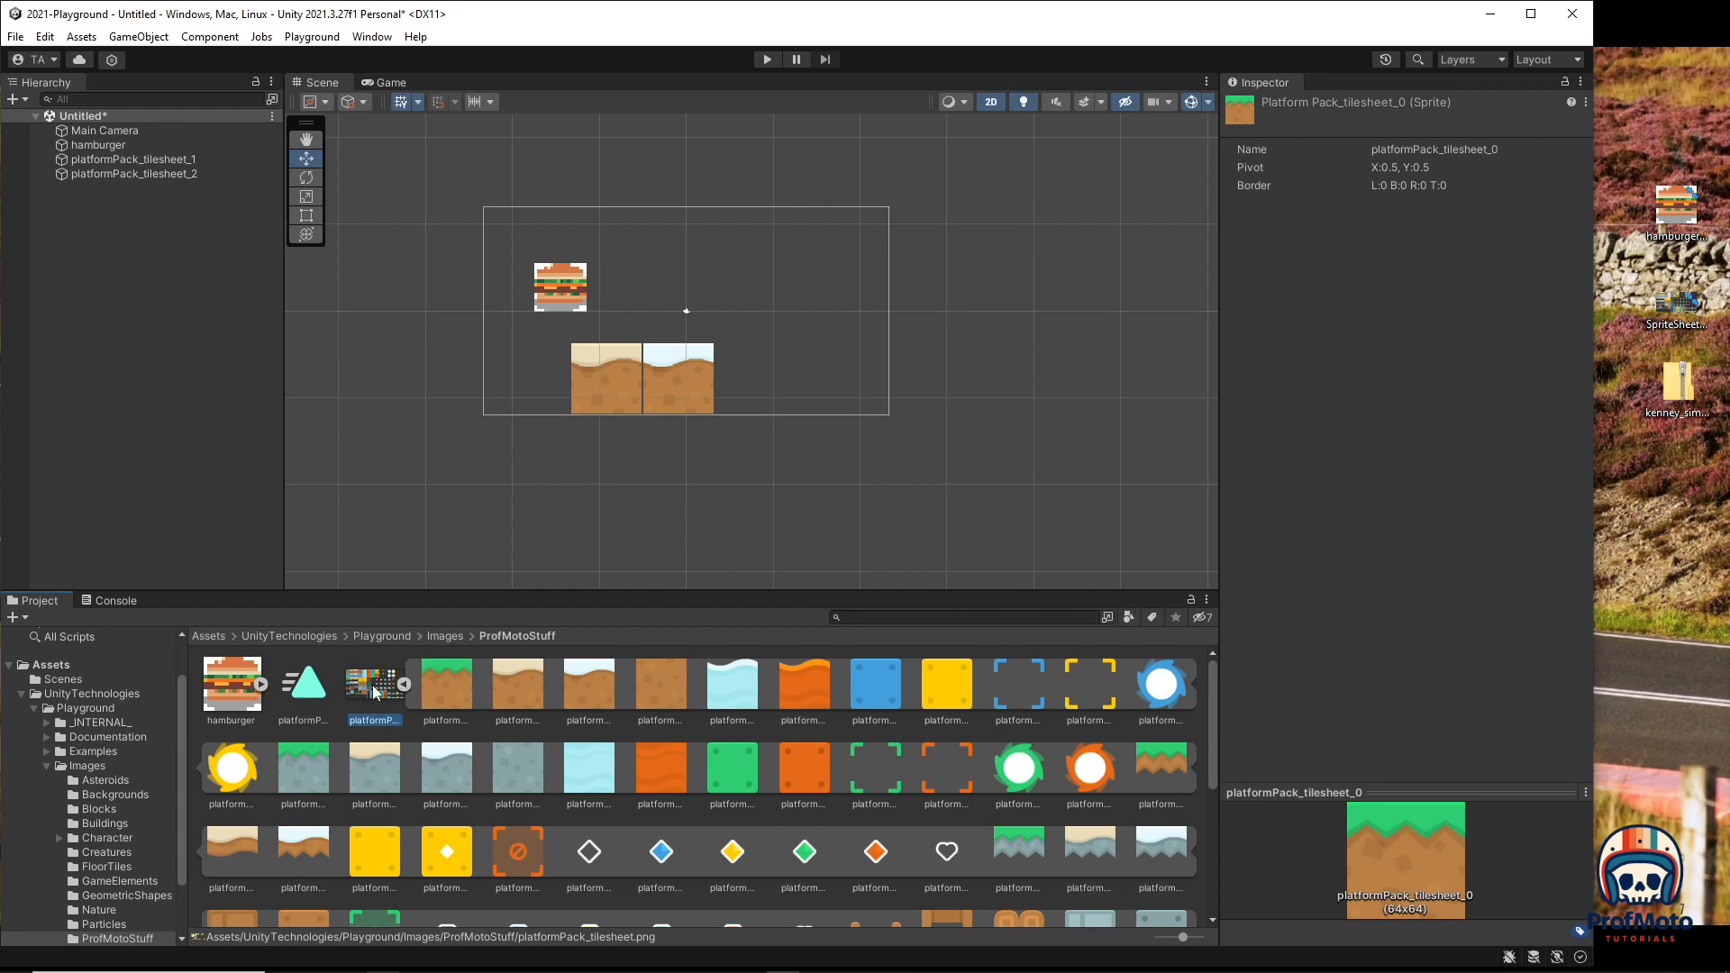
{"action": "left_click", "coordinate": [1570, 310]}
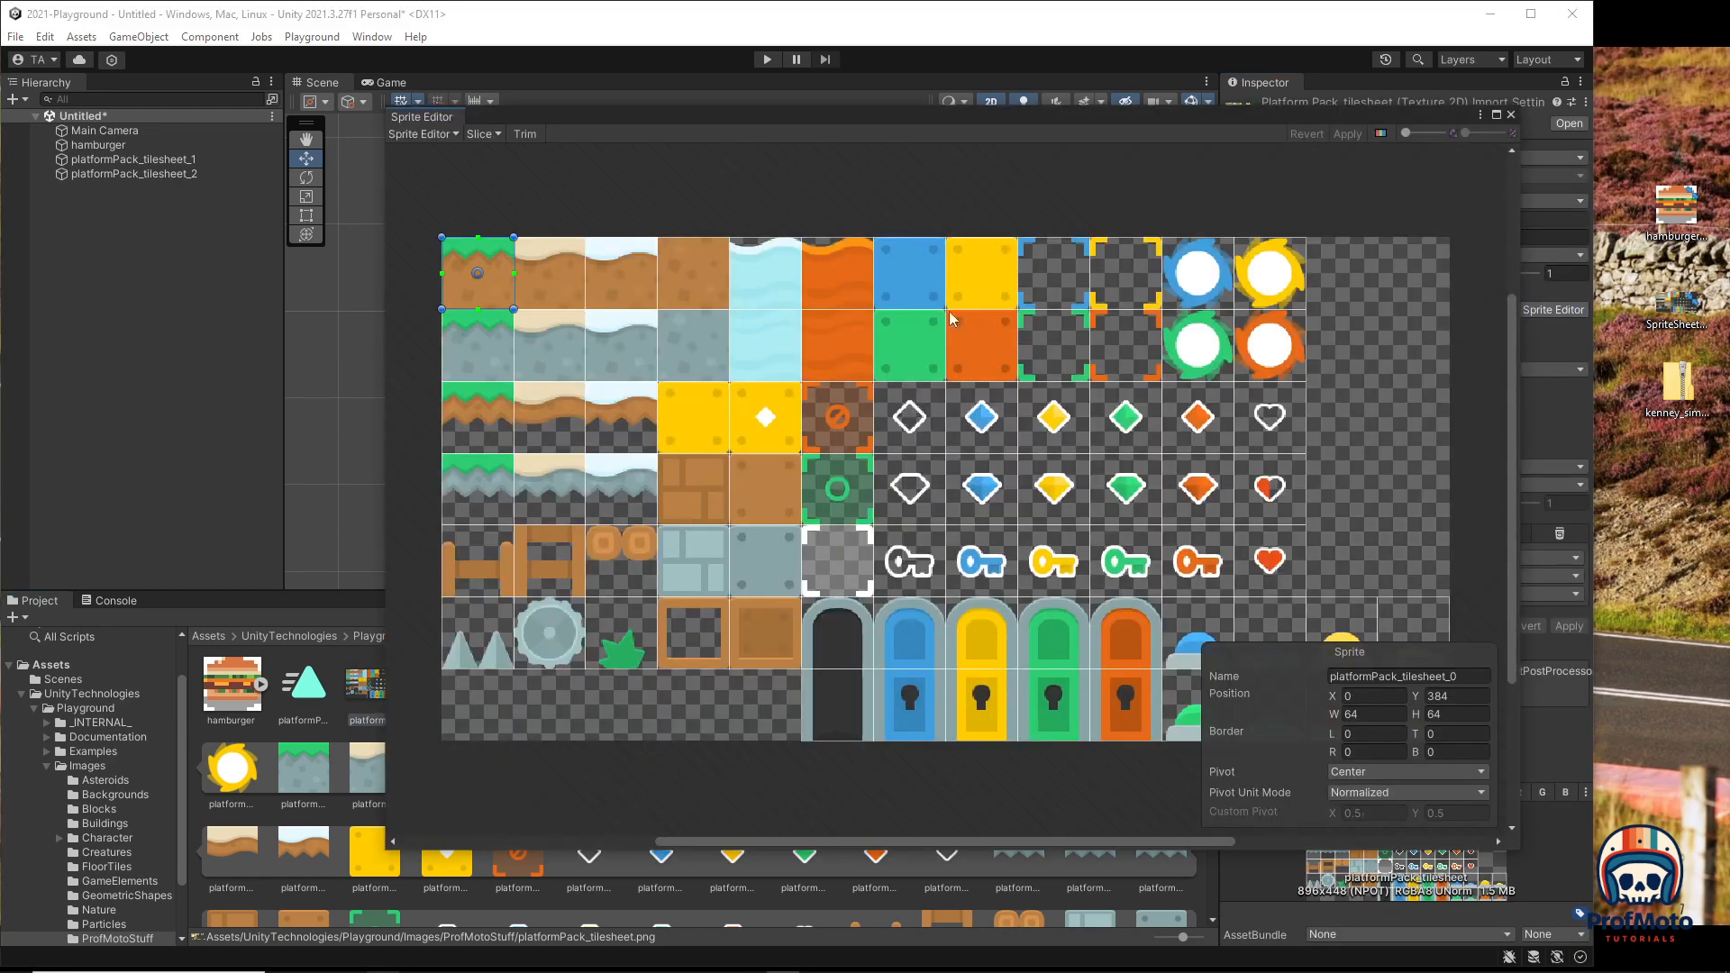
{"action": "left_click", "coordinate": [1478, 677]}
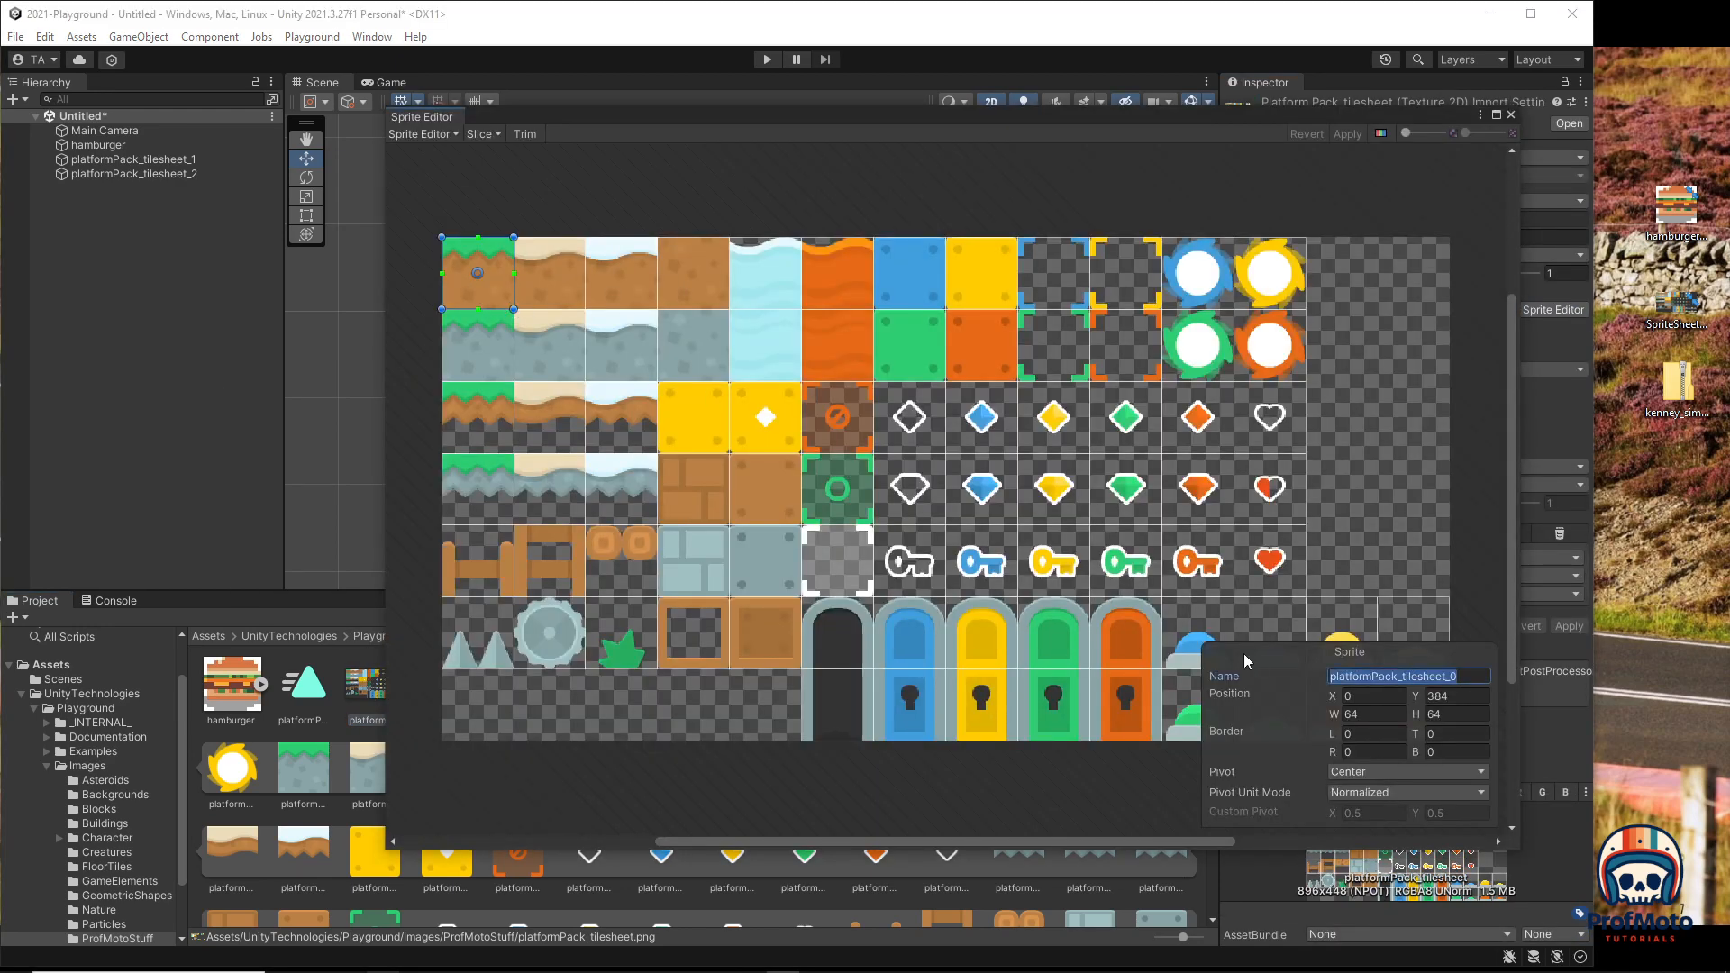
{"action": "type", "text": "GrassDirt"}
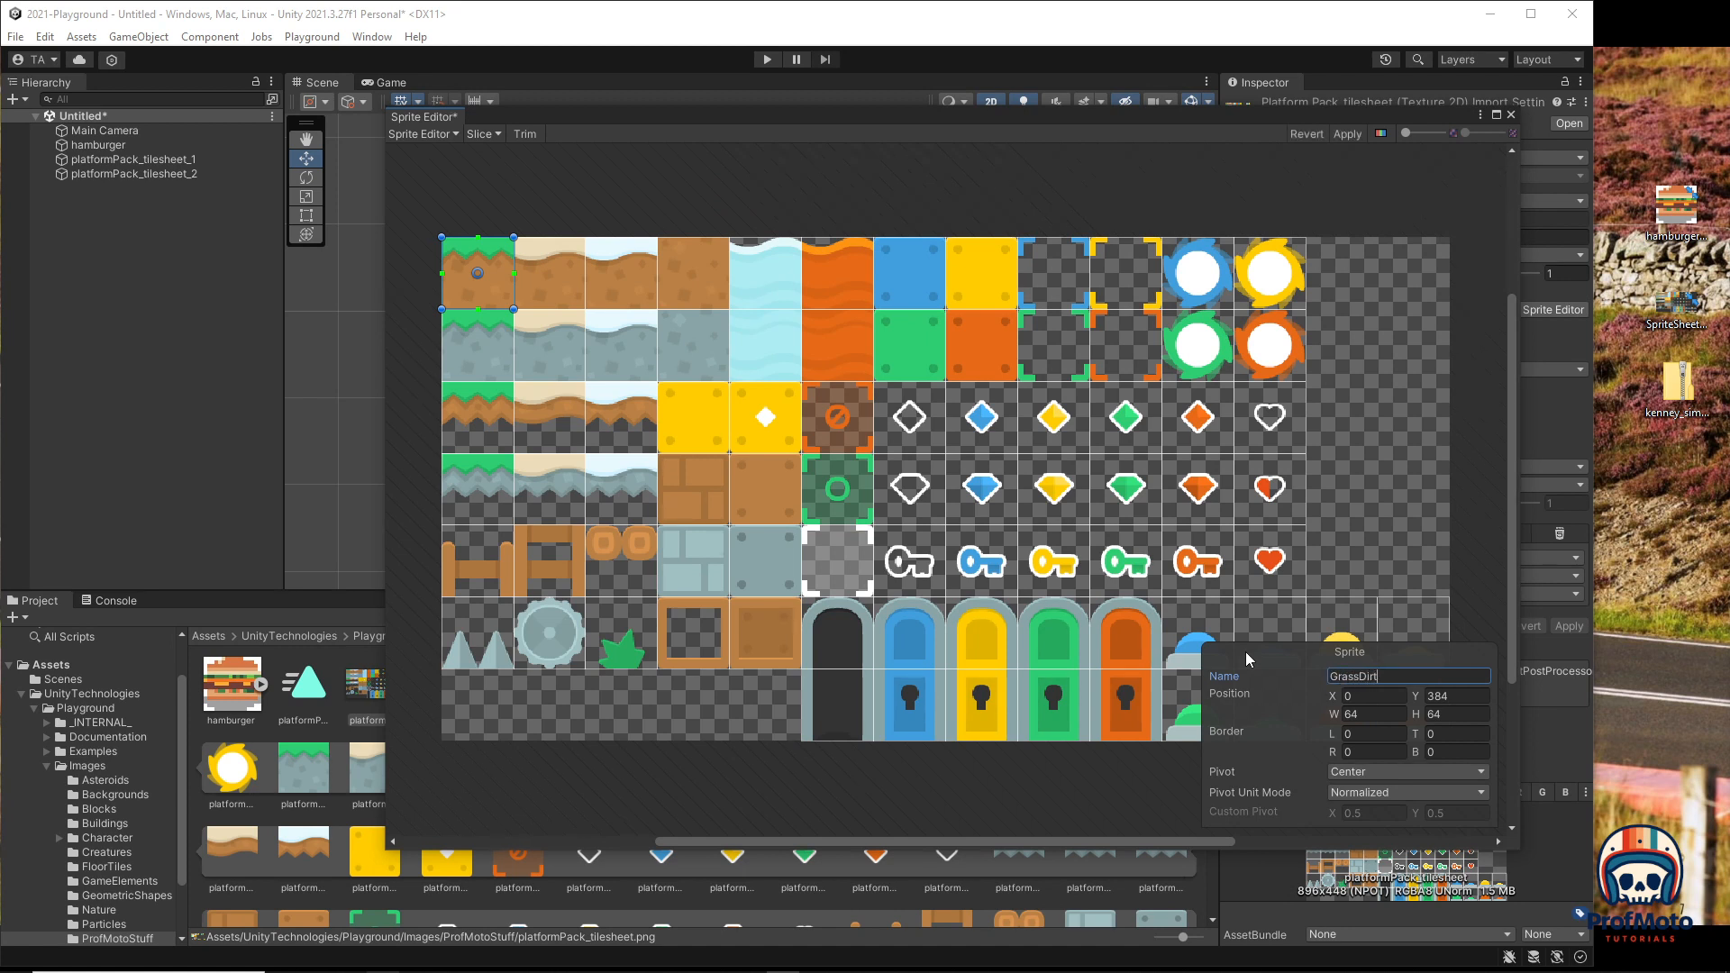
{"action": "left_click", "coordinate": [482, 329]}
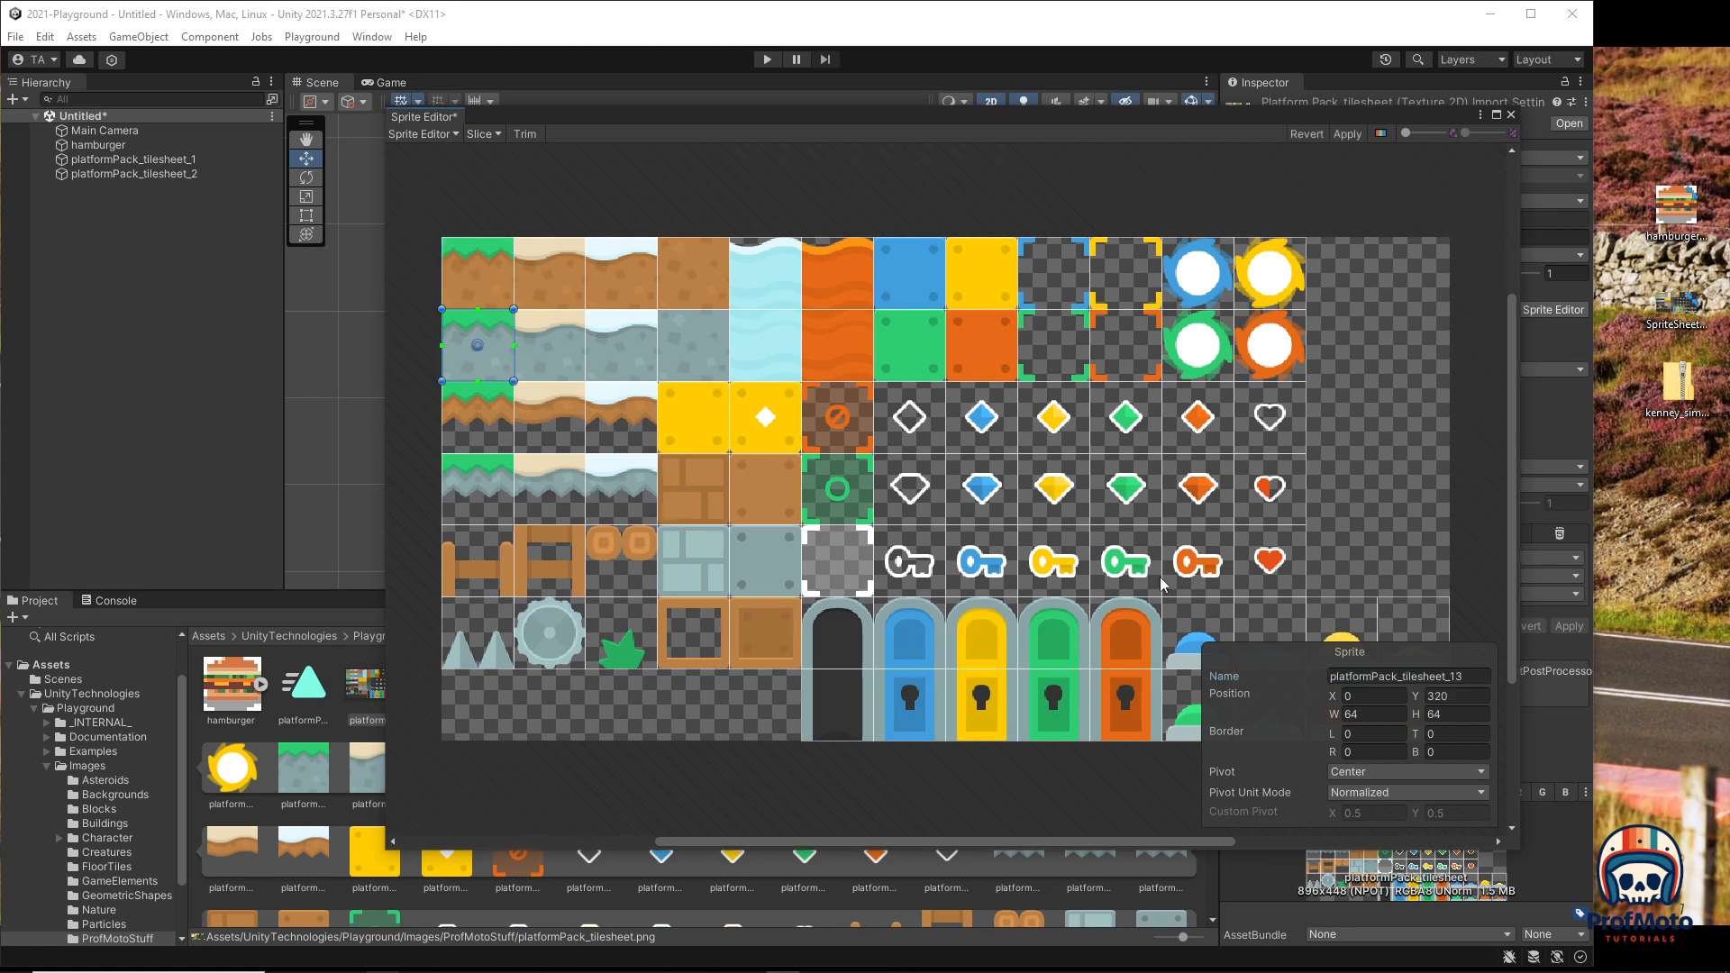
{"action": "left_click", "coordinate": [1403, 677]}
{"action": "type", "text": "Gr"}
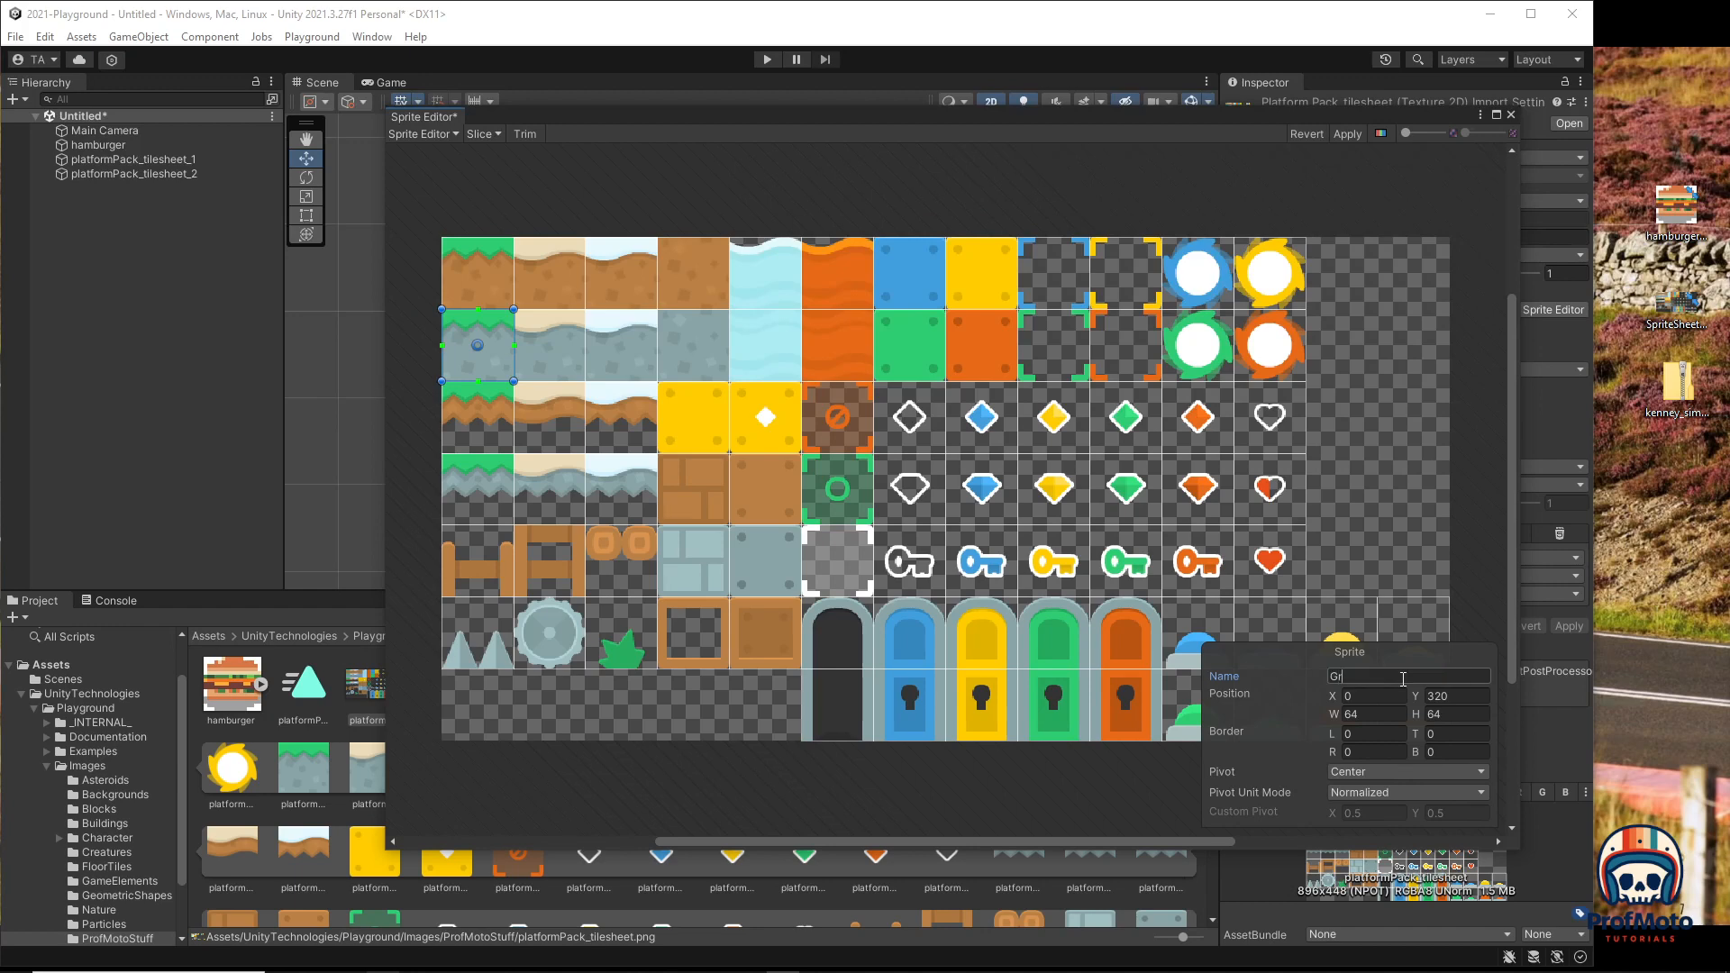
{"action": "type", "text": "assRock"}
{"action": "left_click", "coordinate": [1241, 177]}
{"action": "left_click", "coordinate": [1347, 133]}
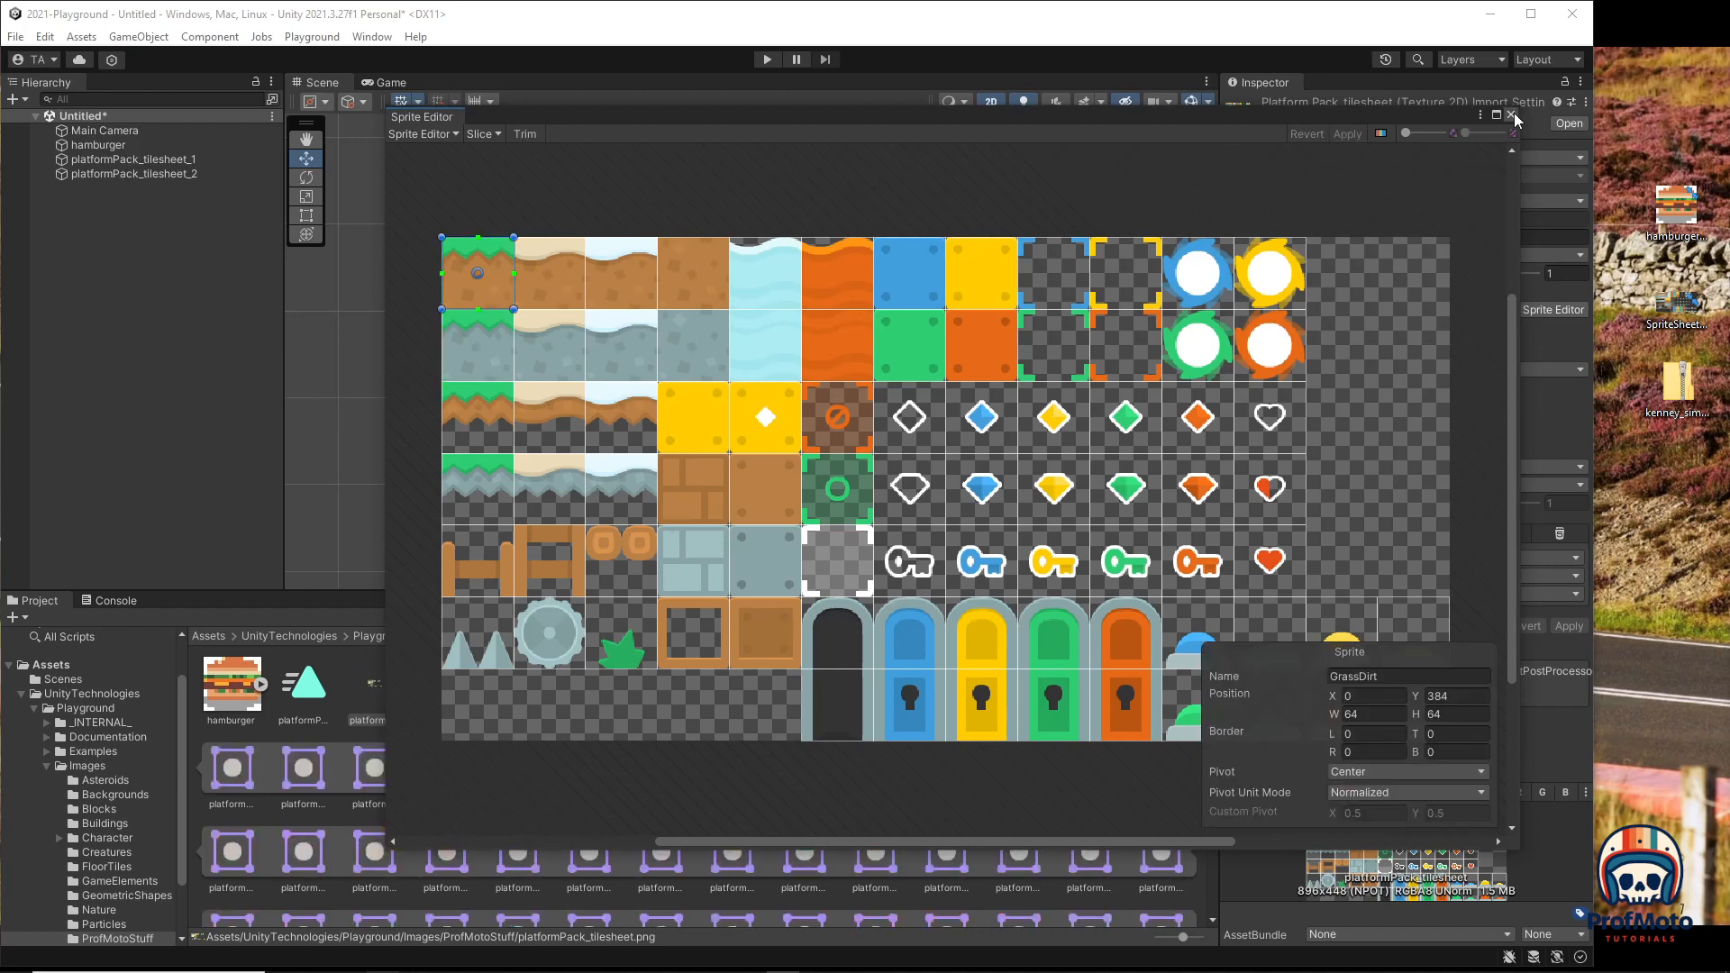
{"action": "left_click", "coordinate": [1511, 115]}
Step: Check the renamed sprites, then rename the tile right of GrassDirt to YogurtDirt and apply
{"action": "left_click", "coordinate": [436, 689]}
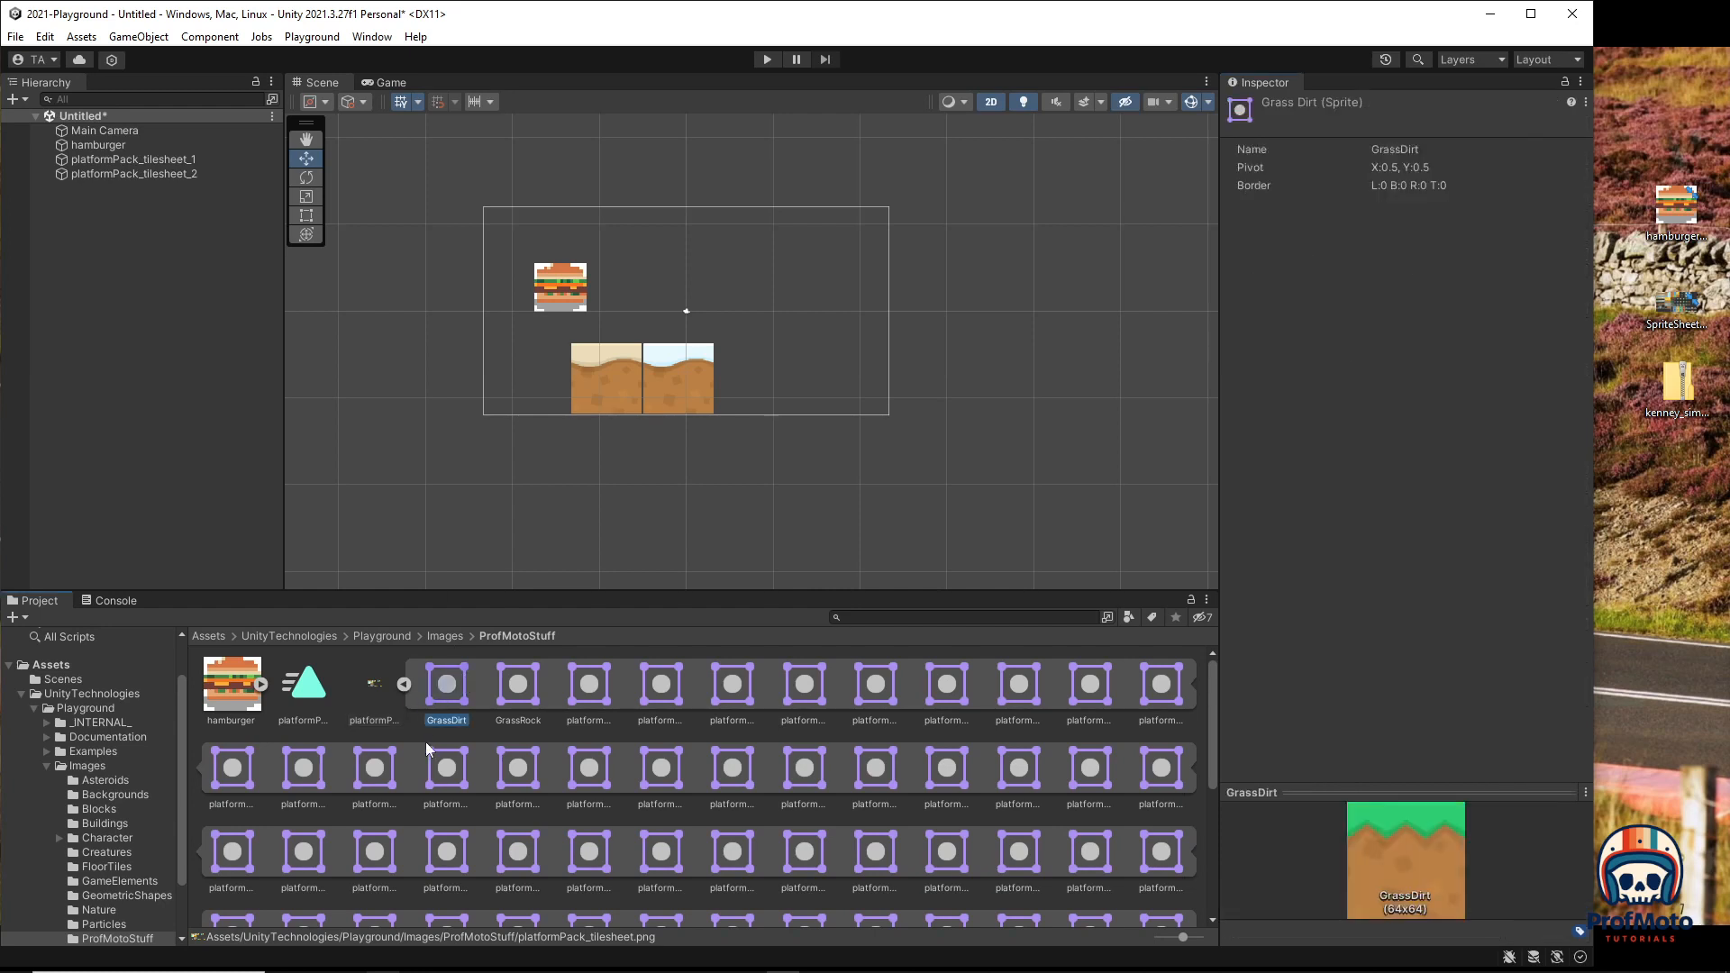
{"action": "left_click", "coordinate": [530, 701]}
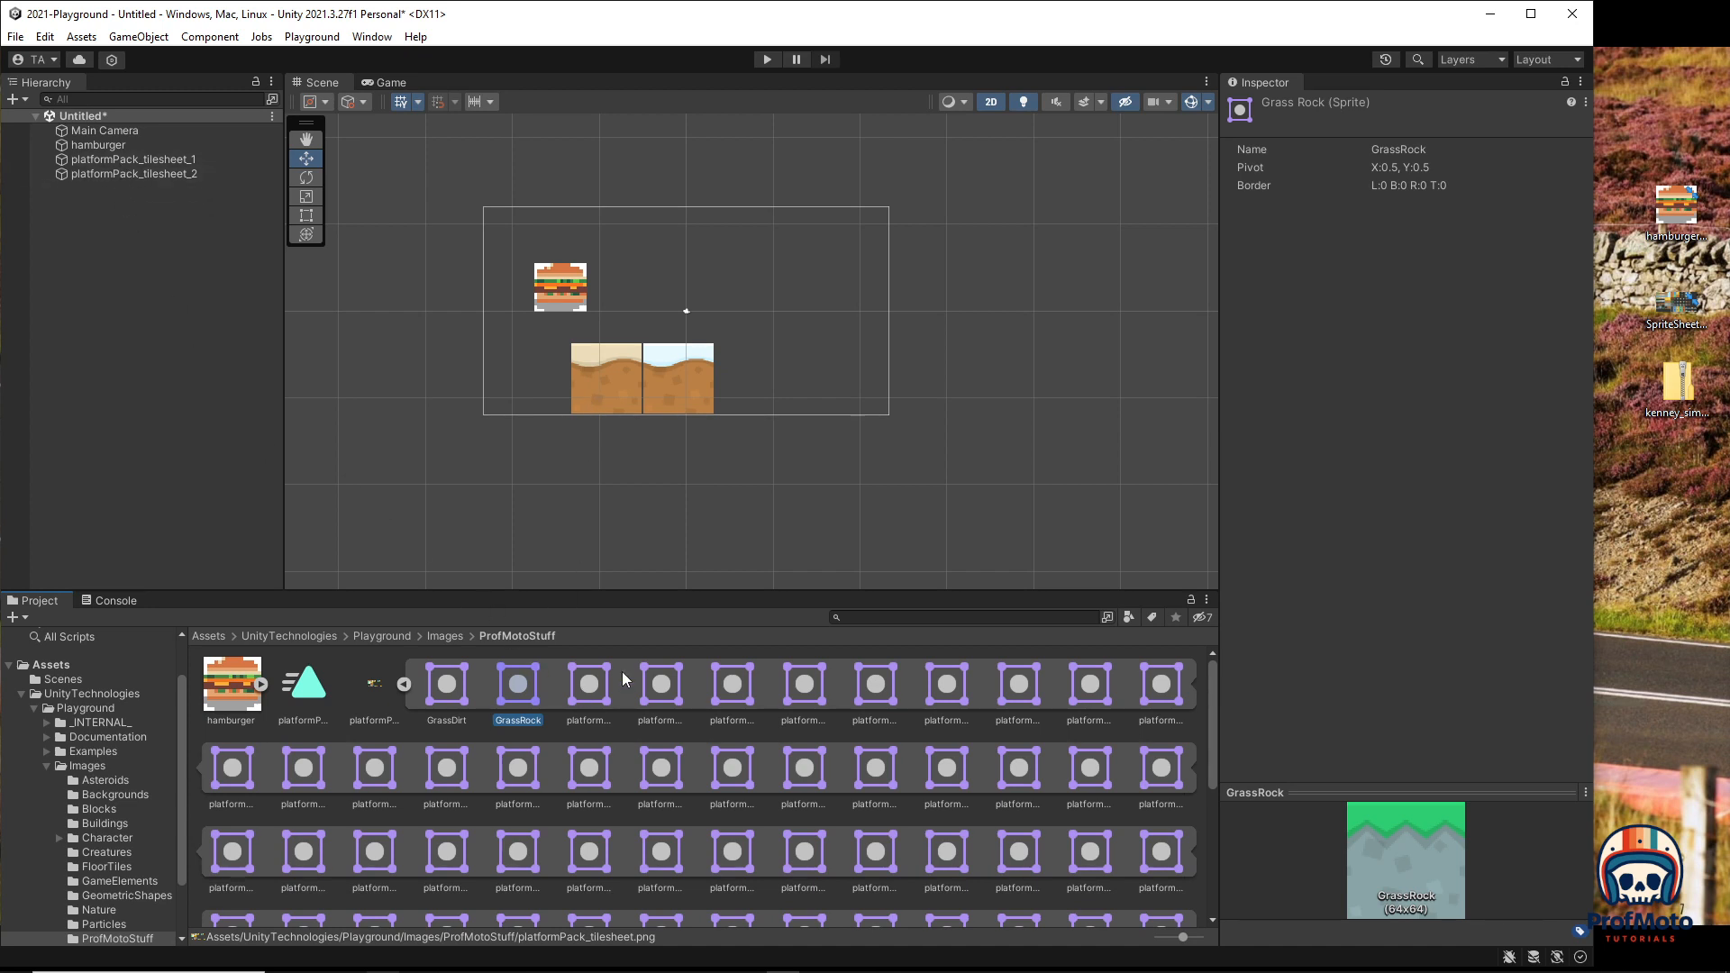
{"action": "left_click", "coordinate": [443, 686]}
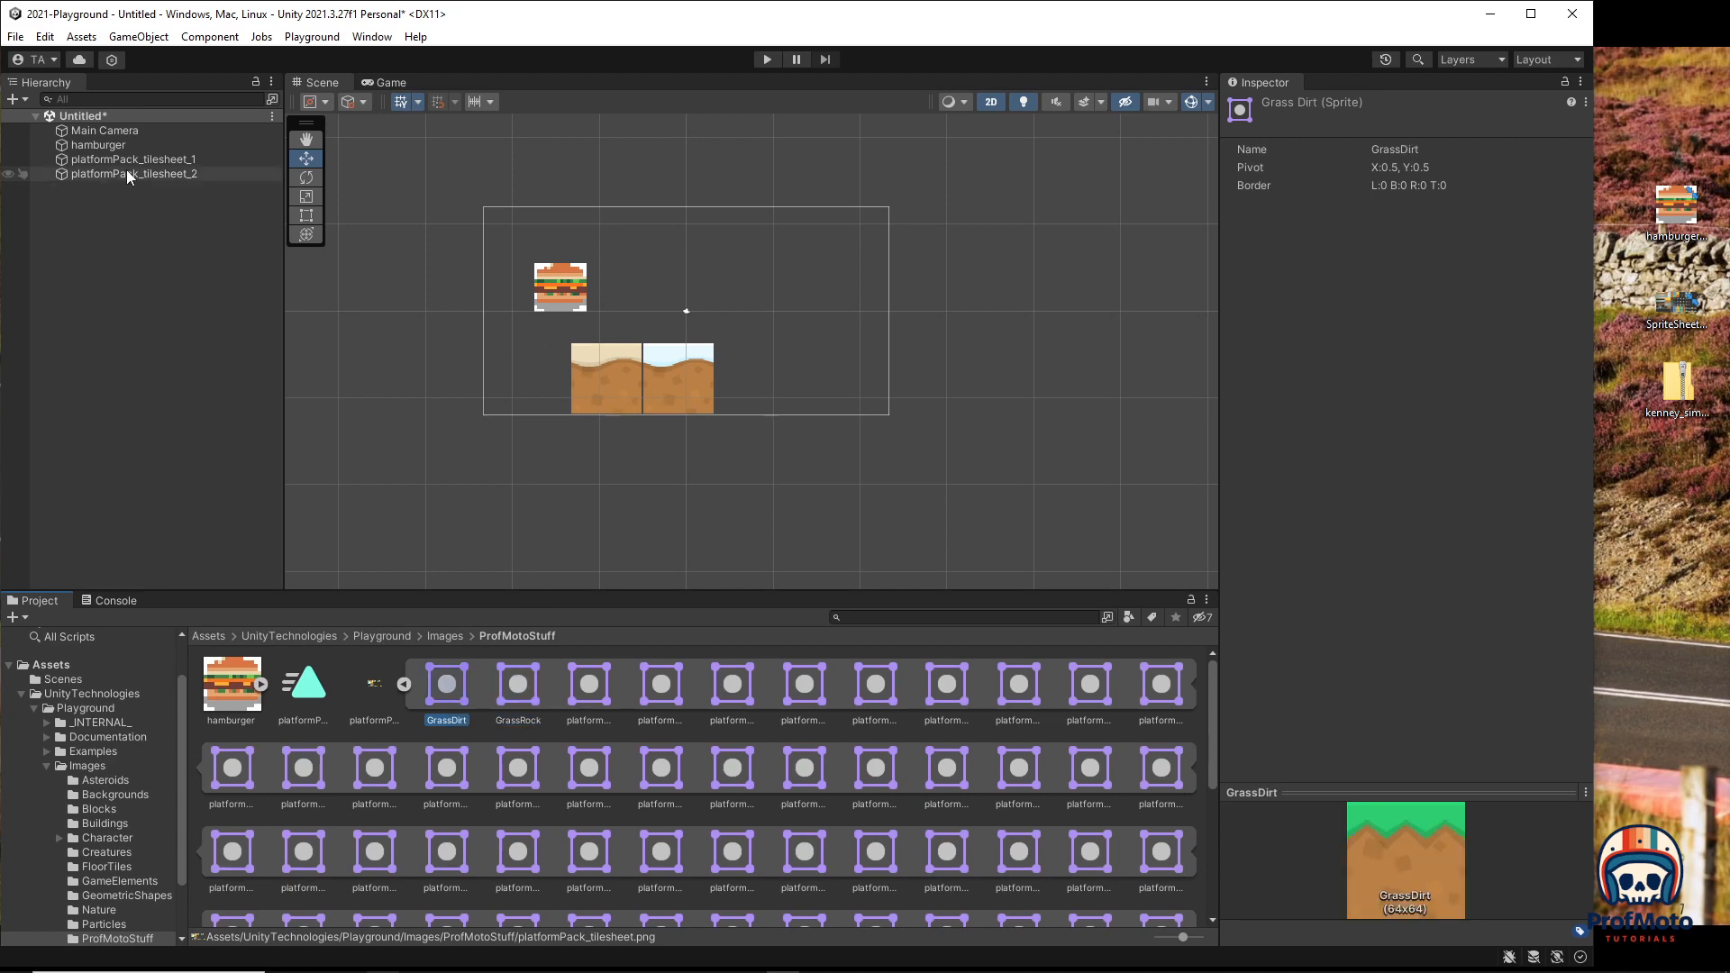
{"action": "left_click", "coordinate": [371, 682]}
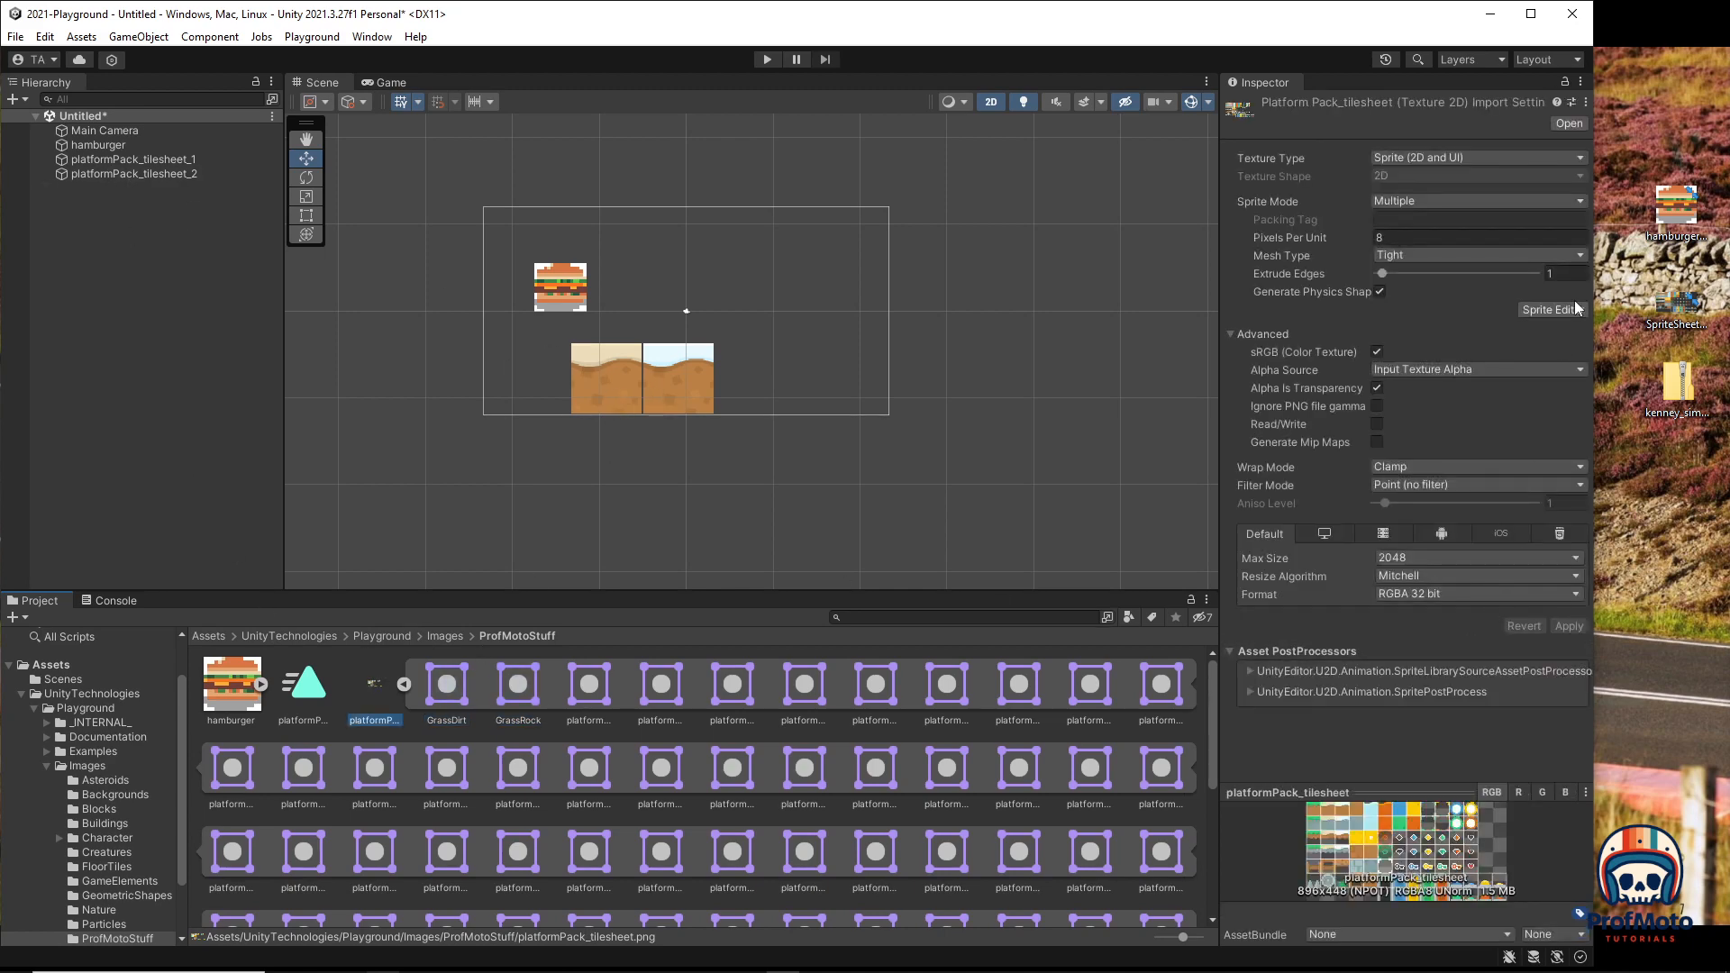
{"action": "left_click", "coordinate": [1566, 308]}
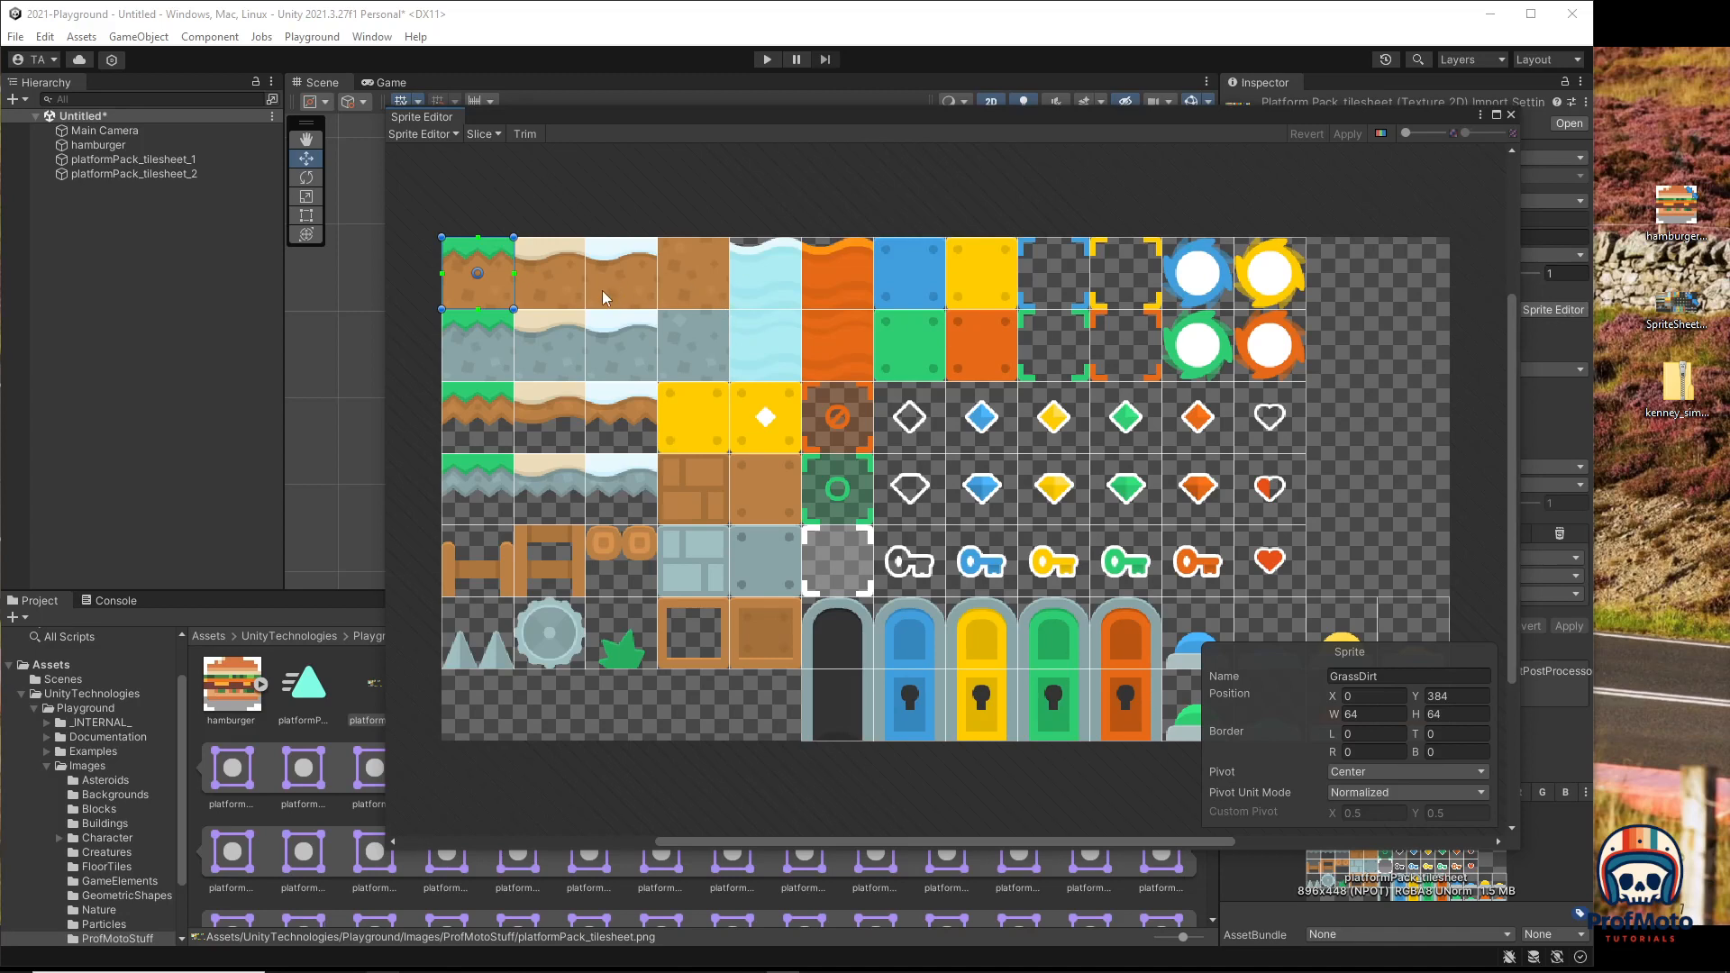
{"action": "left_click", "coordinate": [547, 272]}
{"action": "left_click", "coordinate": [1396, 676]}
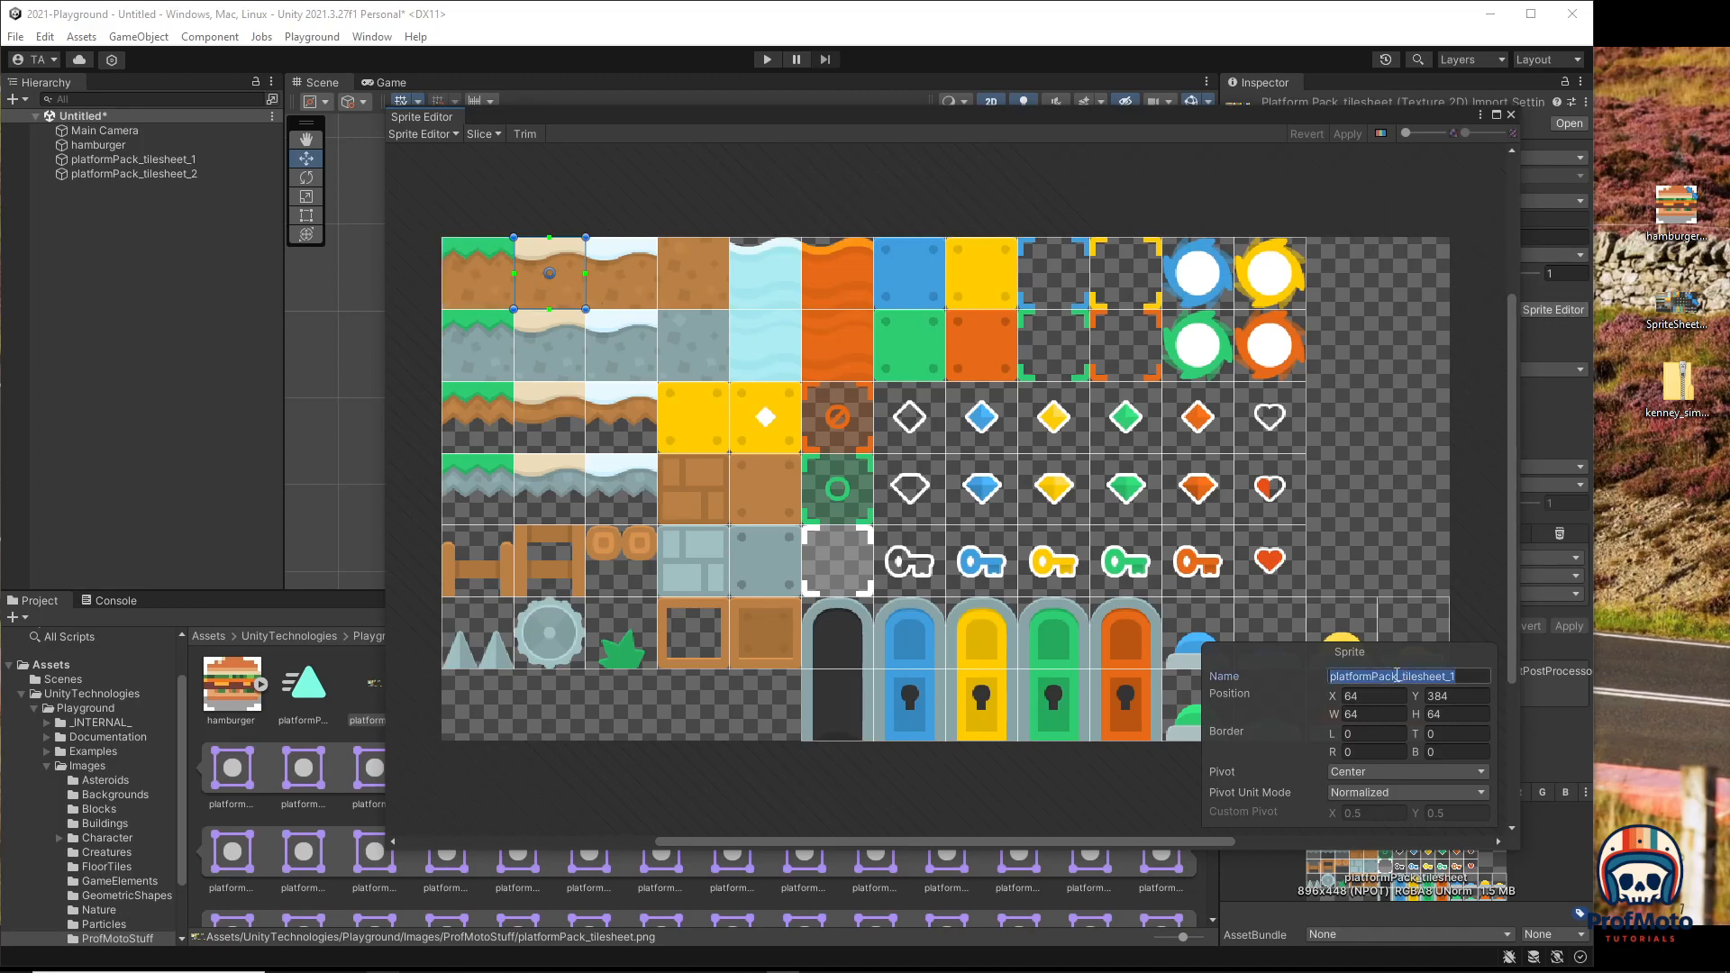
{"action": "type", "text": "YogurtDirt"}
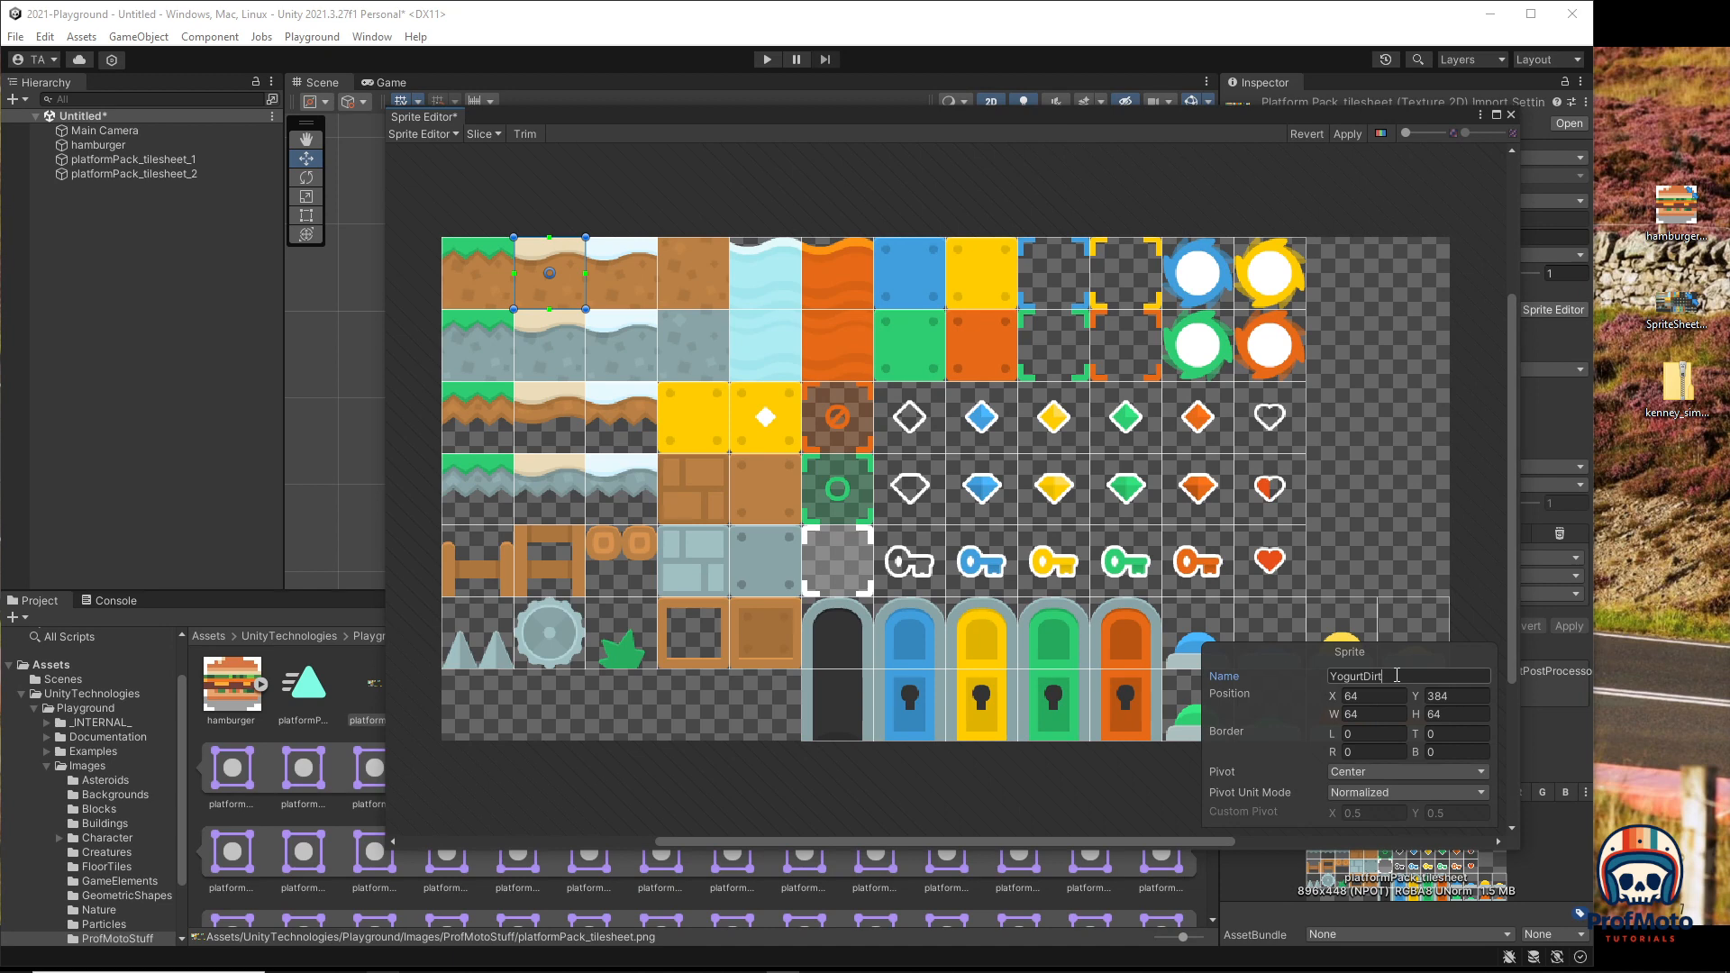
{"action": "left_click", "coordinate": [1347, 133]}
{"action": "left_click", "coordinate": [1510, 115]}
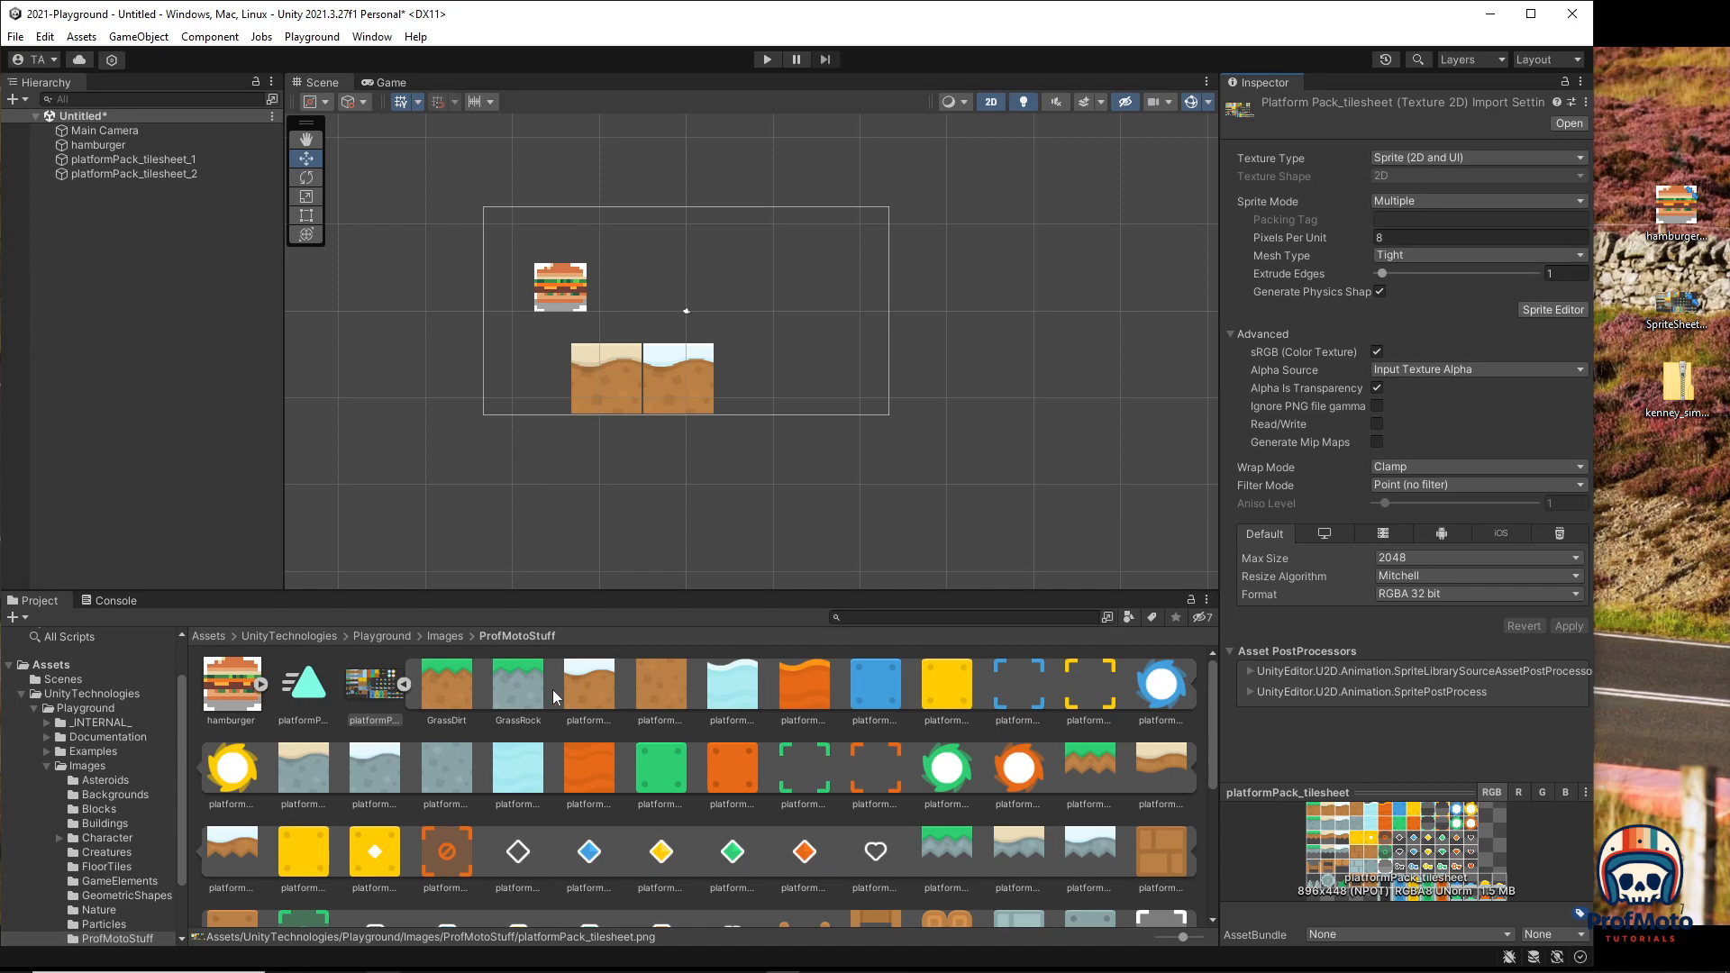
Step: Delete the platformPack_tilesheet_1 object and drag a YogurtDirt sprite into the same spot
{"action": "scroll", "coordinate": [582, 703], "scroll_direction": "down", "scroll_amount": 8}
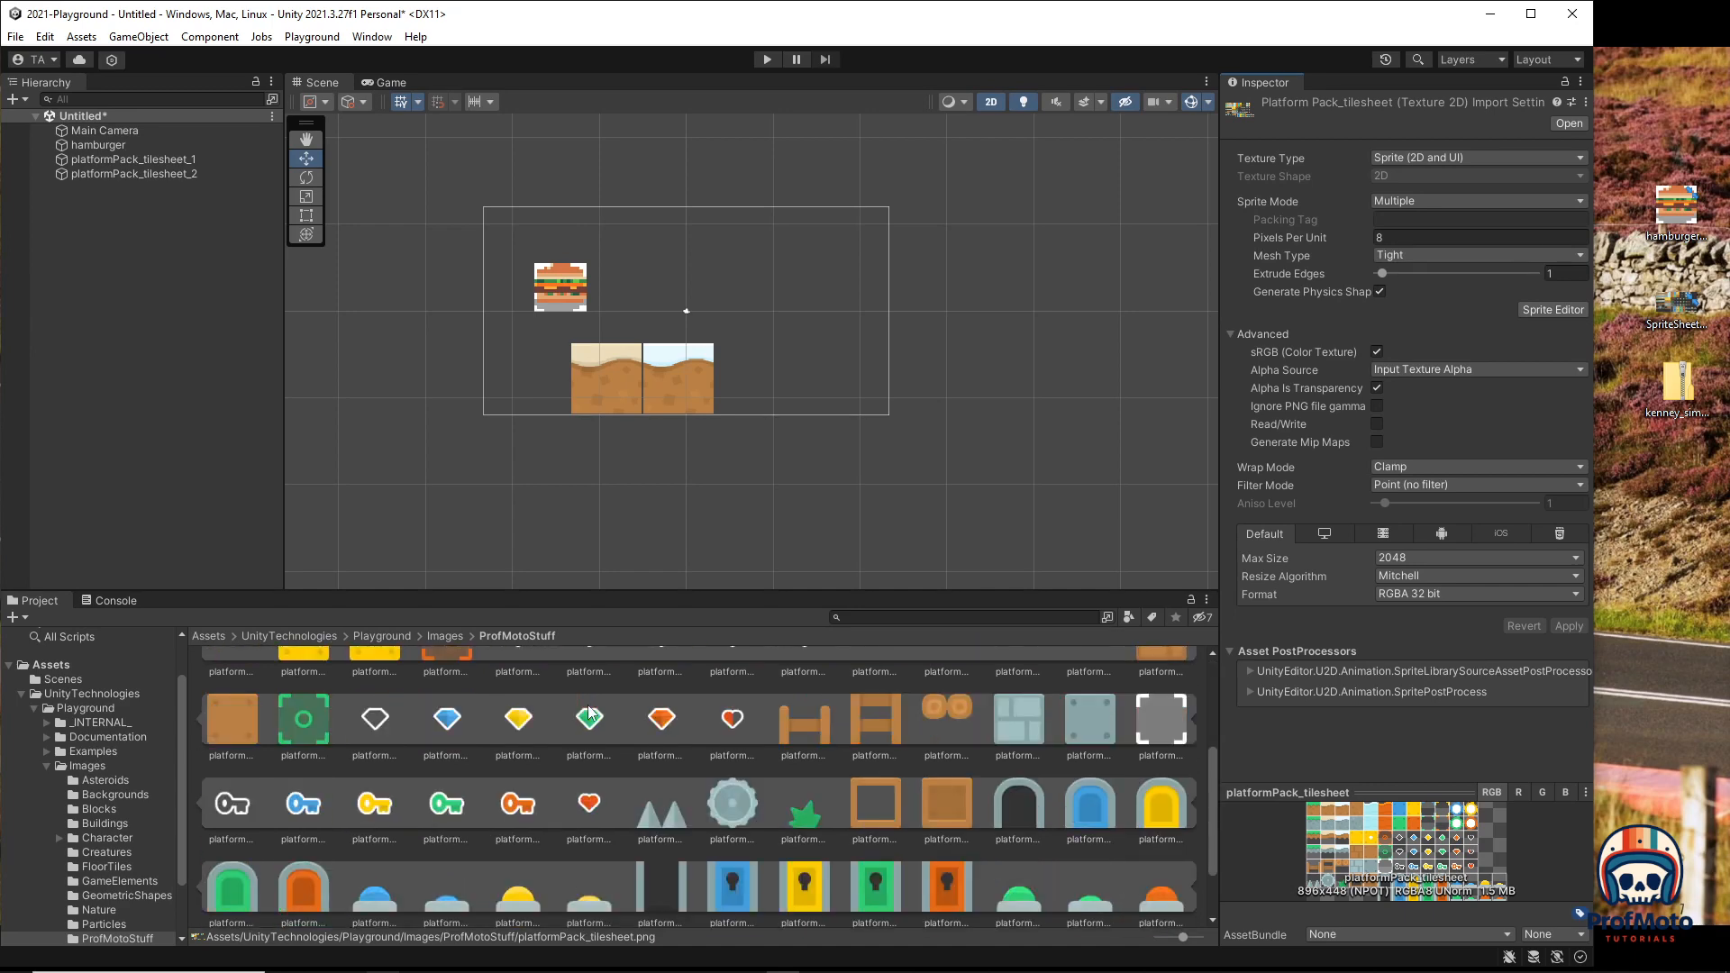
{"action": "left_click", "coordinate": [299, 867]}
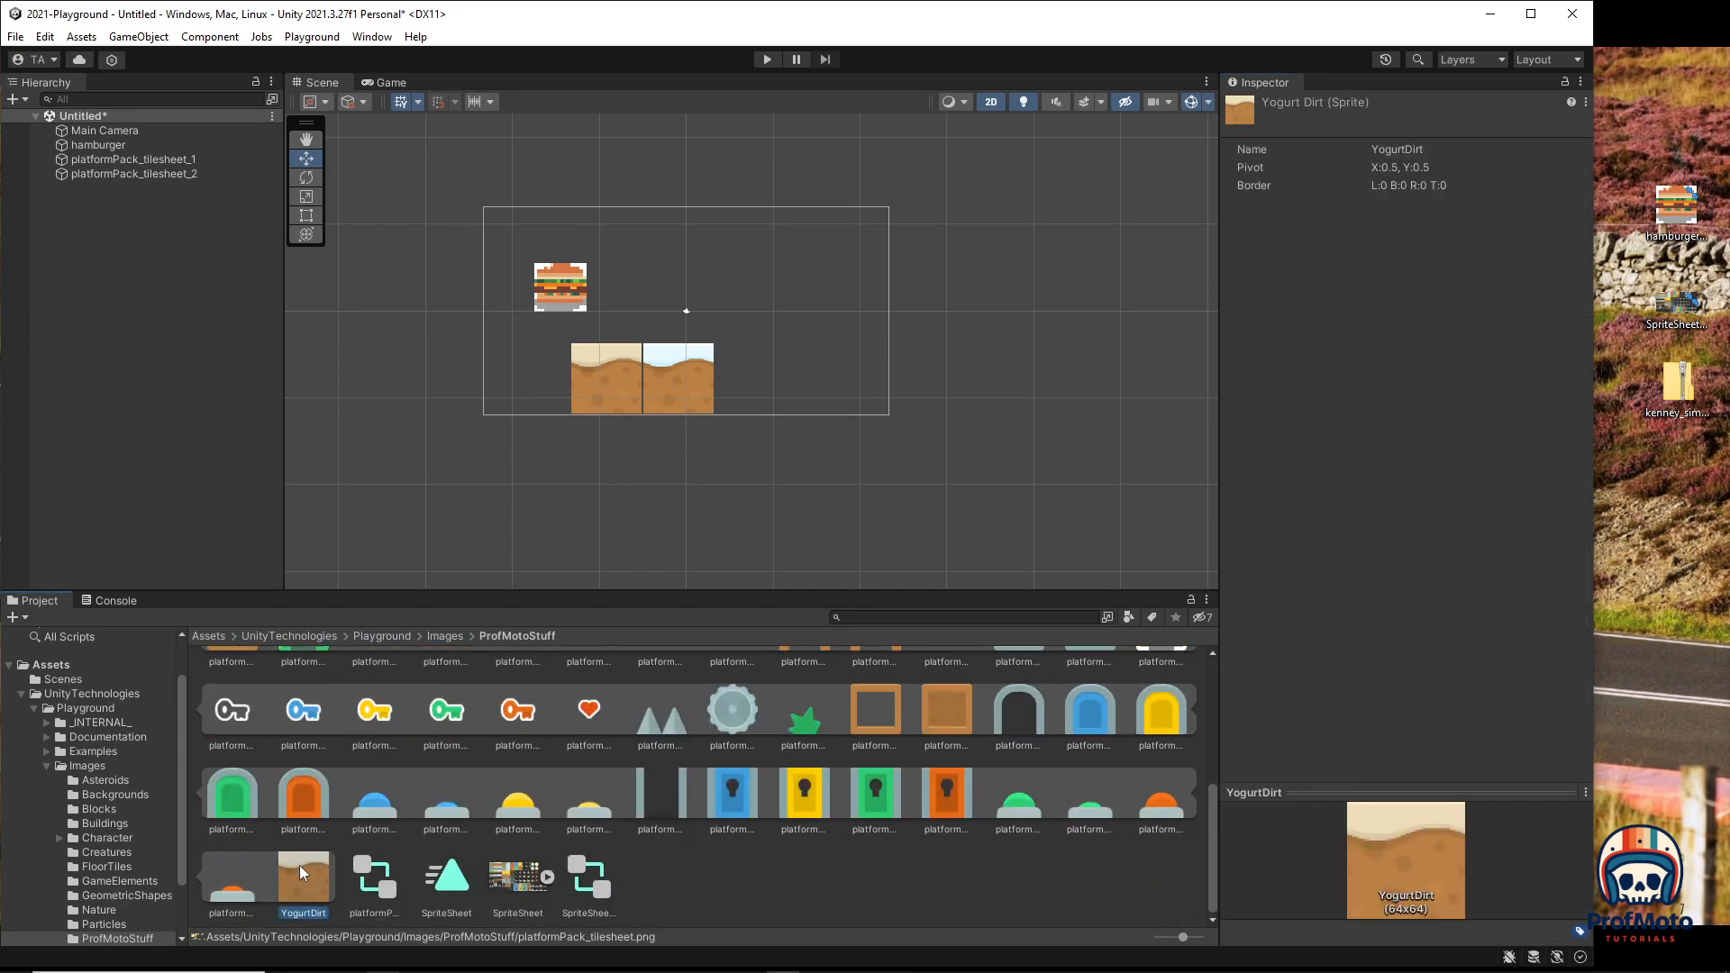
{"action": "left_click", "coordinate": [123, 160]}
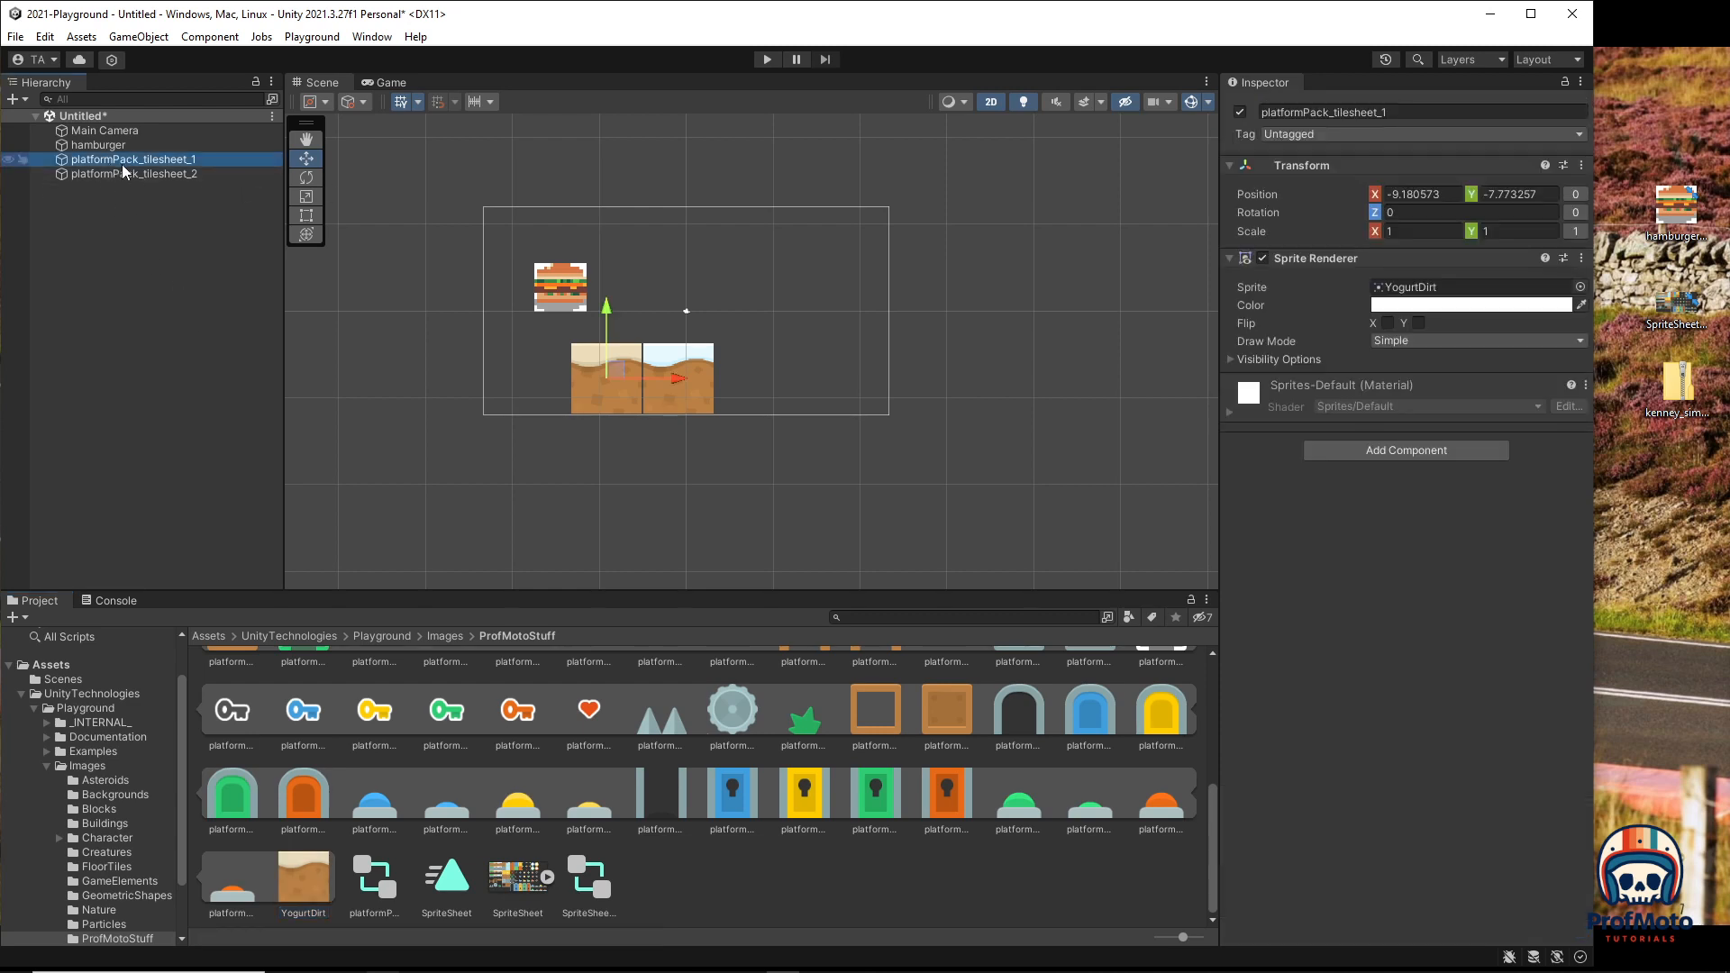
{"action": "key", "text": "Delete"}
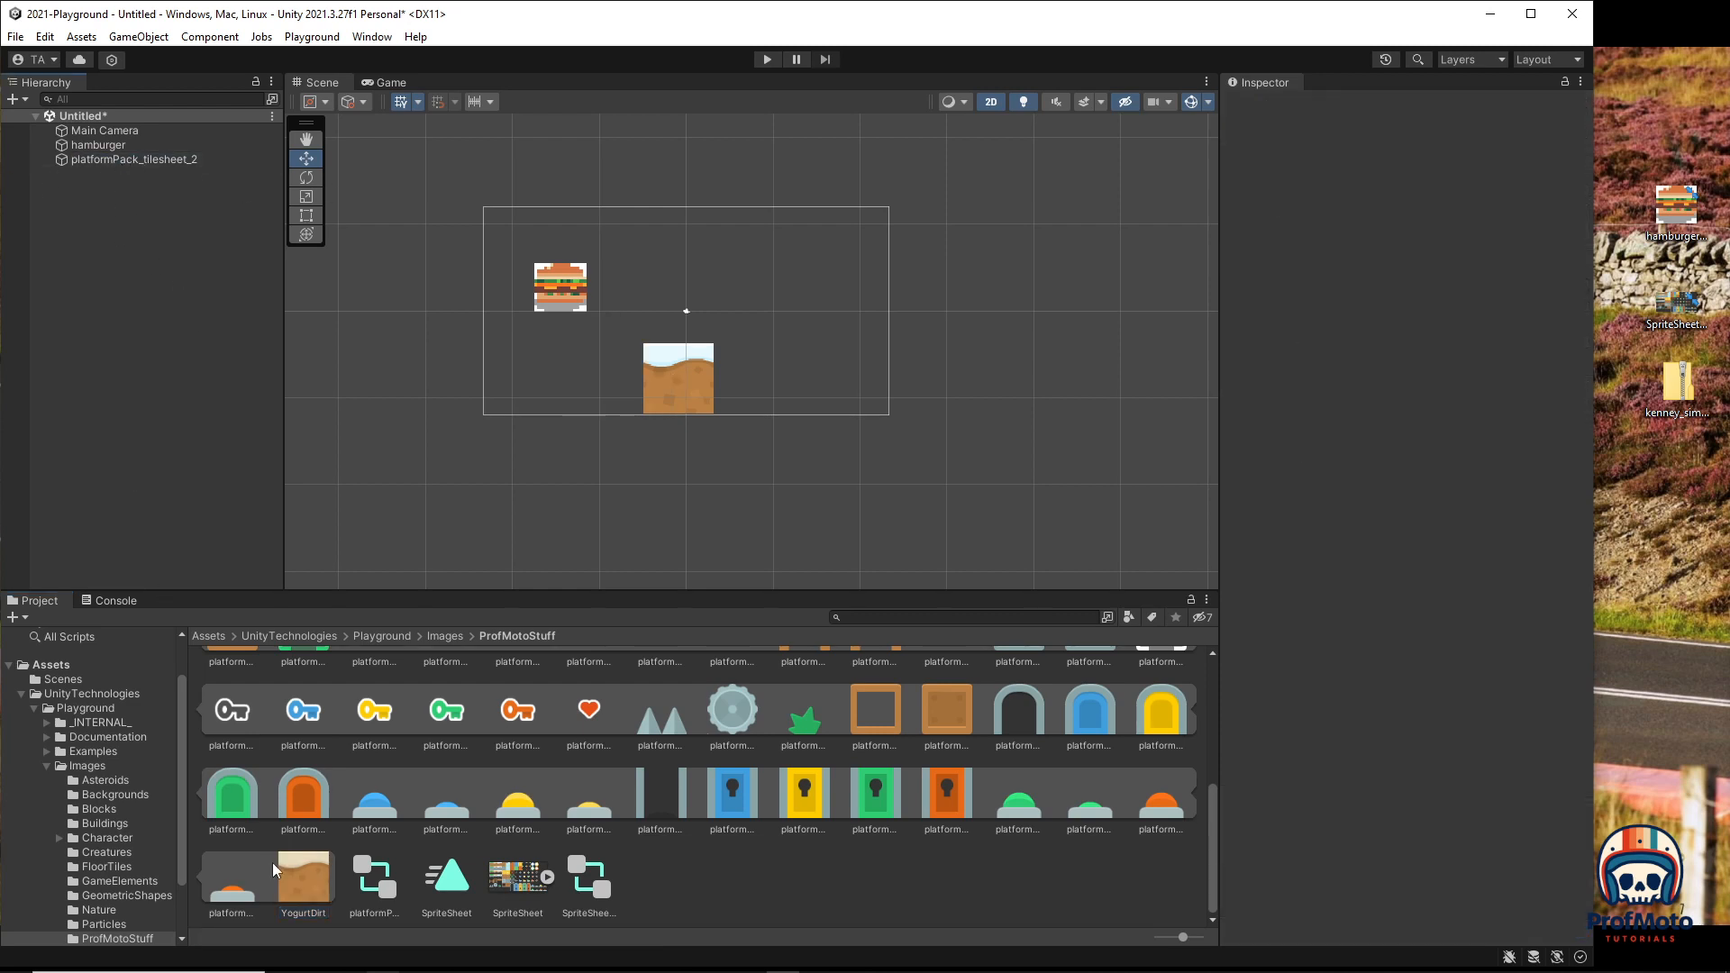
{"action": "left_click_drag", "start_coordinate": [303, 876], "coordinate": [603, 379]}
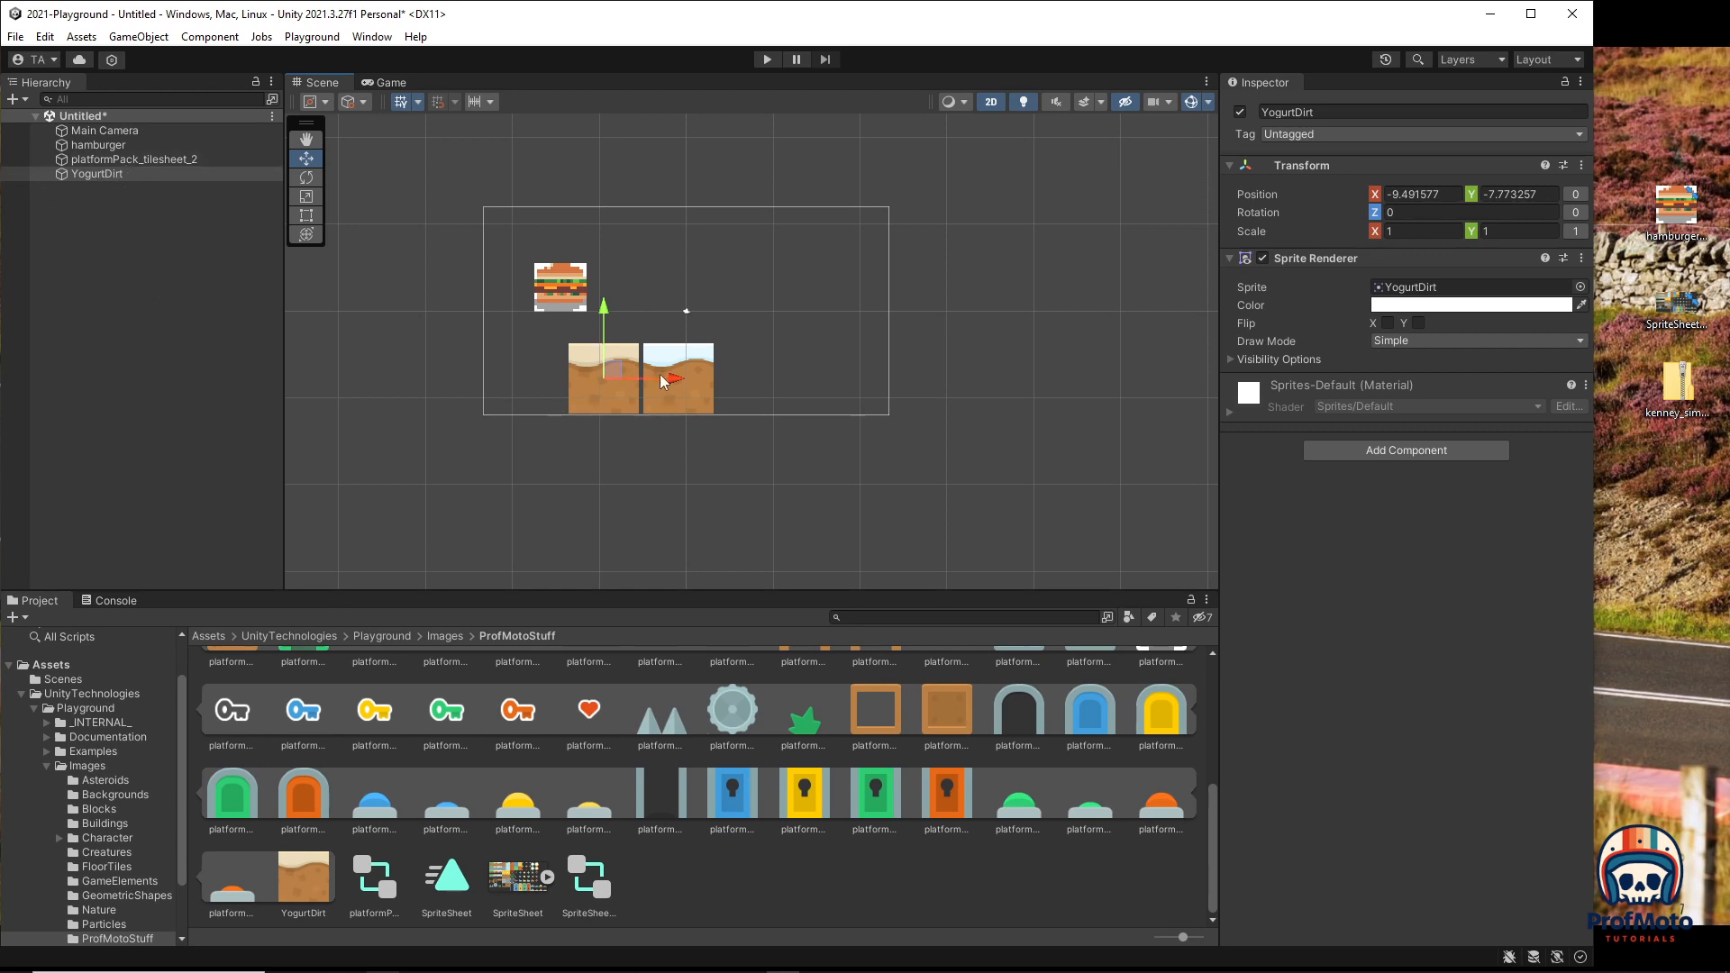
{"action": "left_click", "coordinate": [301, 881]}
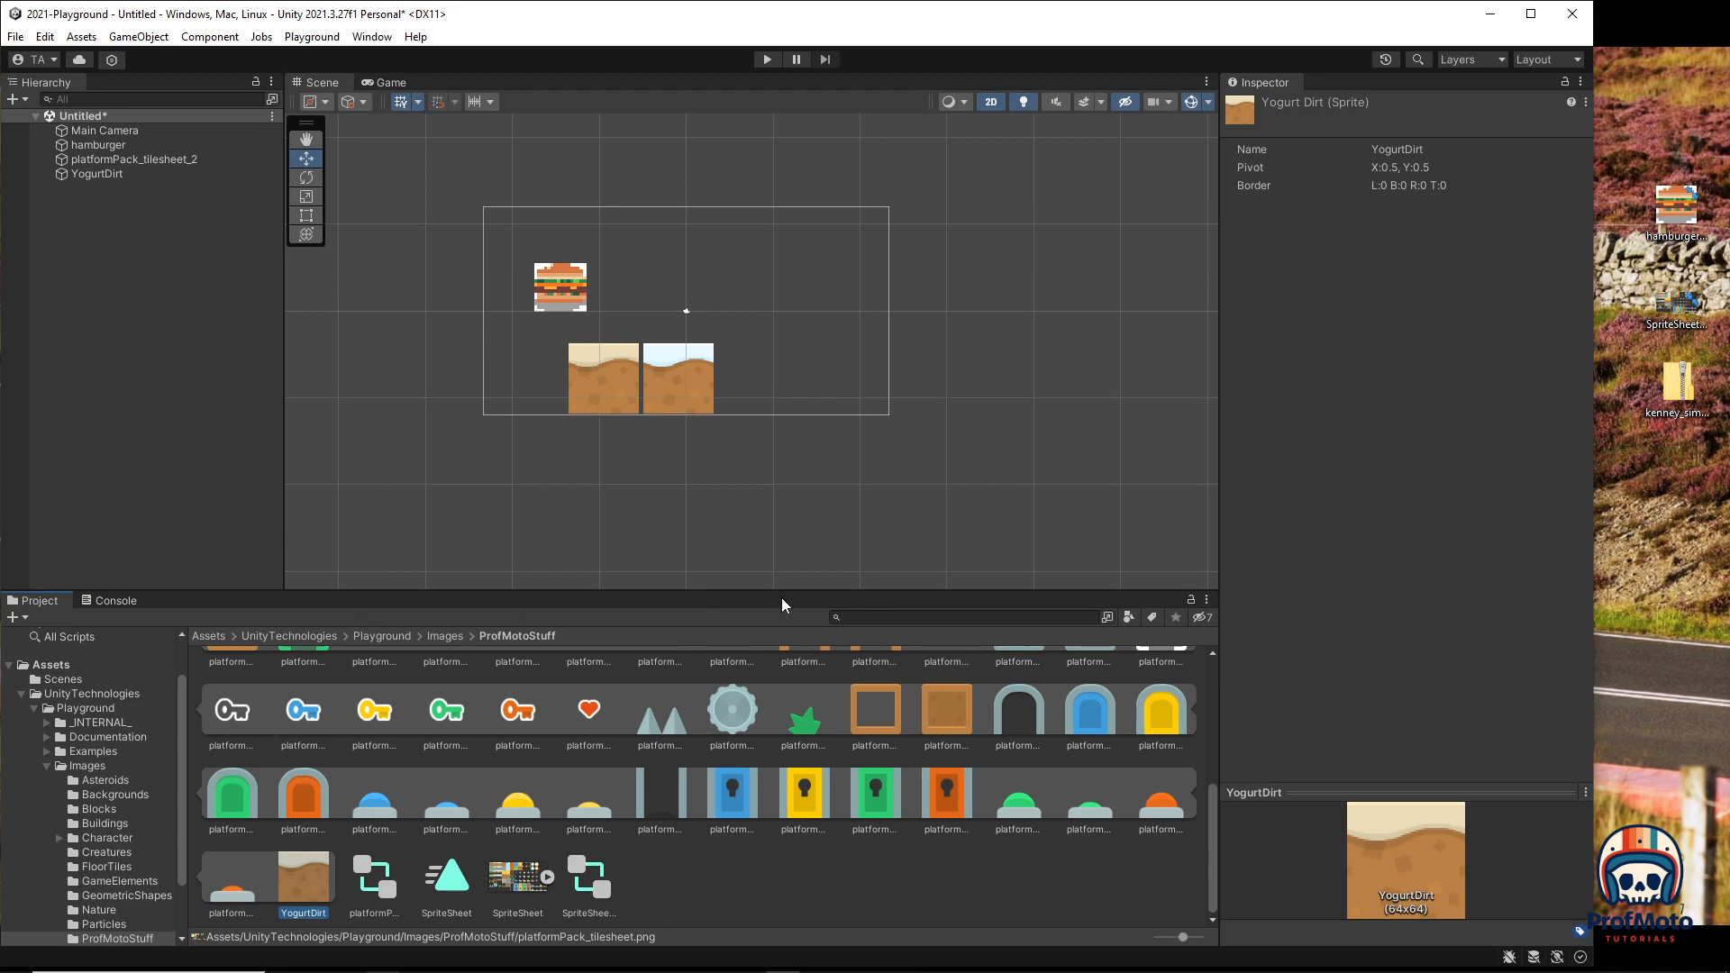
{"action": "scroll", "coordinate": [1053, 764], "scroll_direction": "up", "scroll_amount": 3}
{"action": "scroll", "coordinate": [1052, 764], "scroll_direction": "down", "scroll_amount": 3}
{"action": "scroll", "coordinate": [1065, 766], "scroll_direction": "up", "scroll_amount": 5}
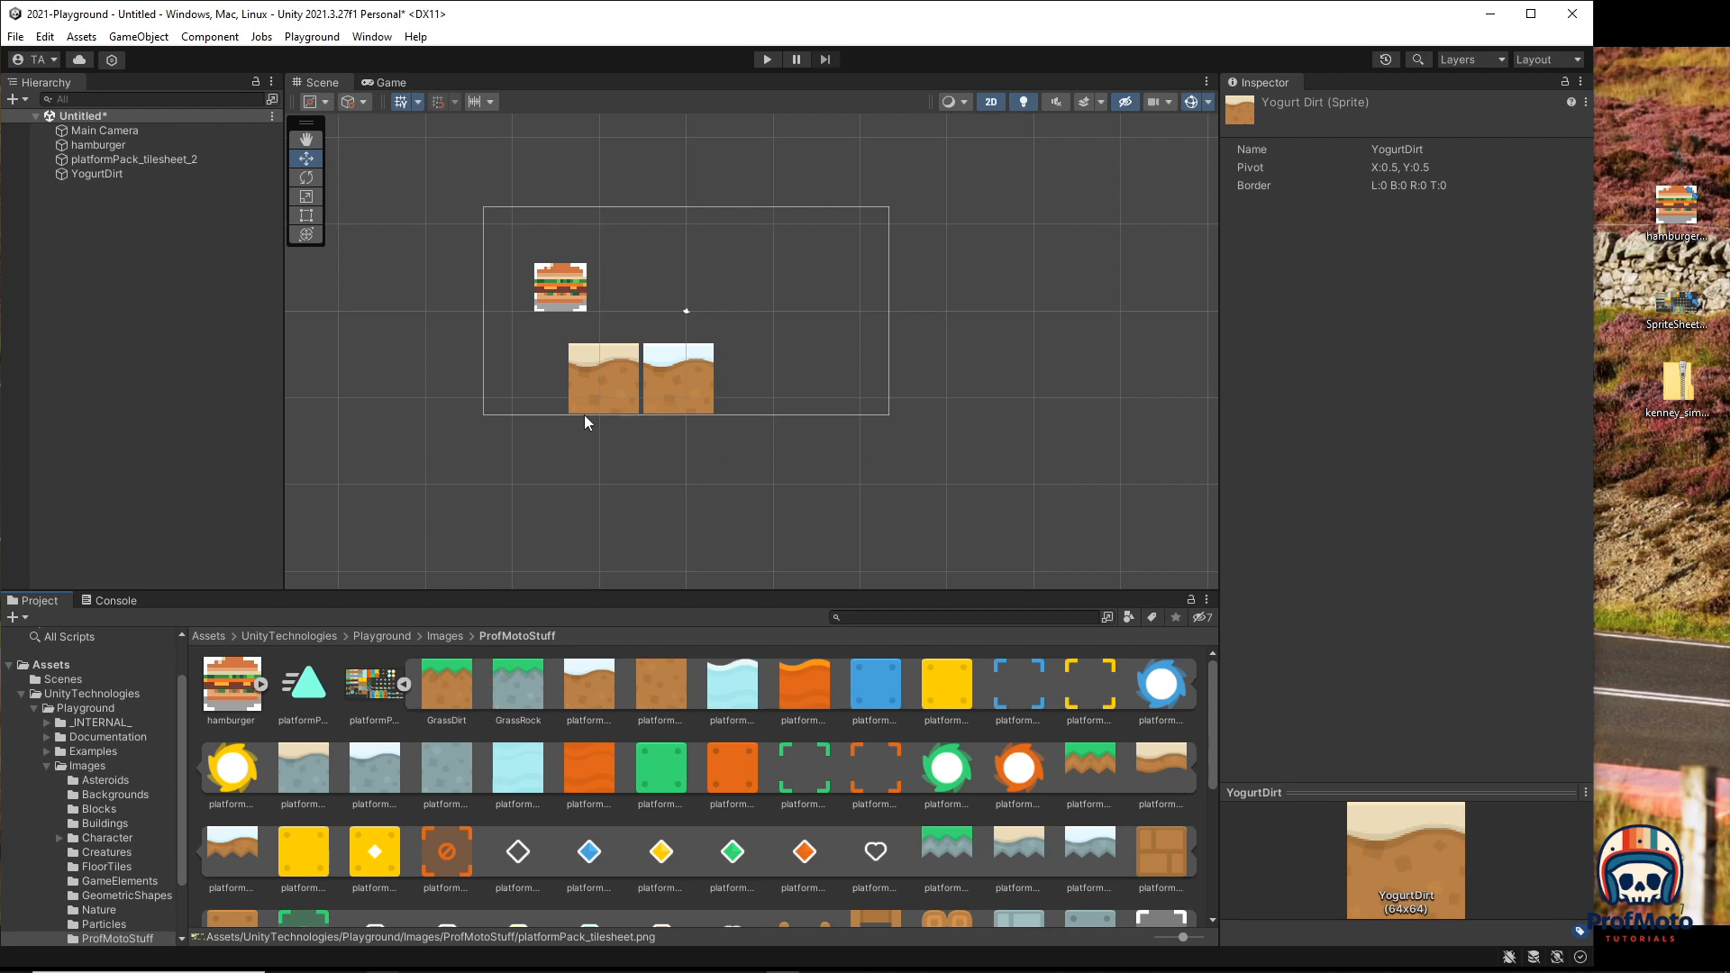
{"action": "left_click", "coordinate": [94, 146]}
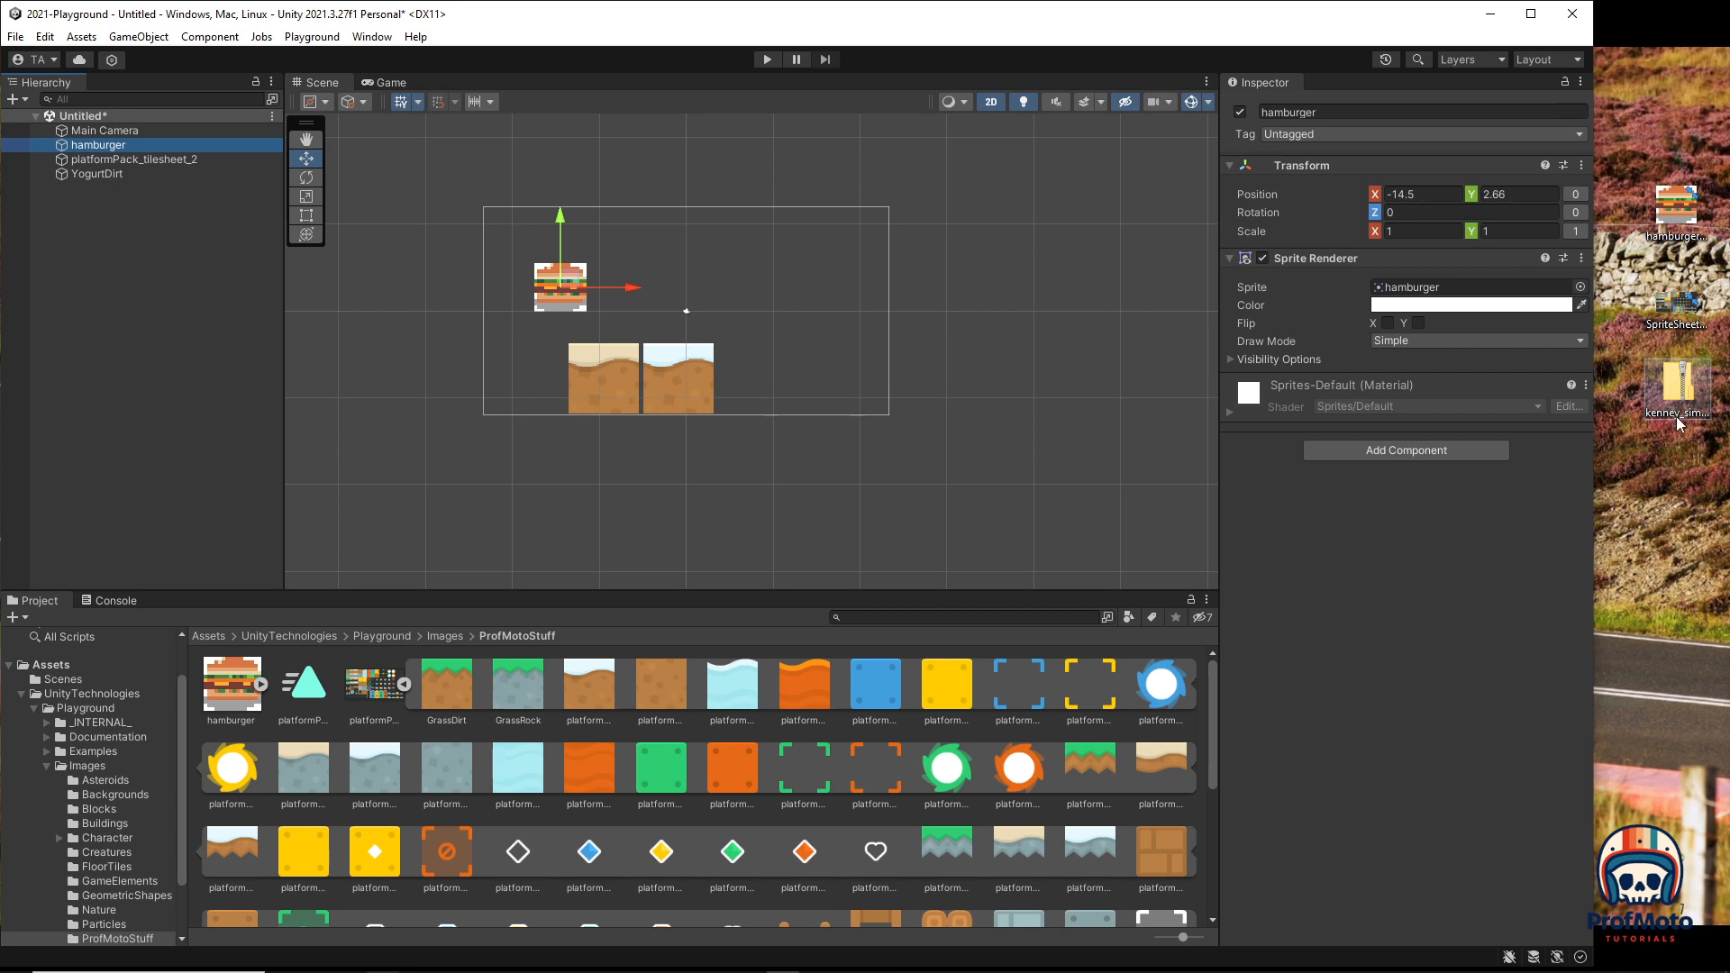
Step: Maximize the Unity editor and place a plain dirt tile beneath the left tile
{"action": "left_click", "coordinate": [1677, 389]}
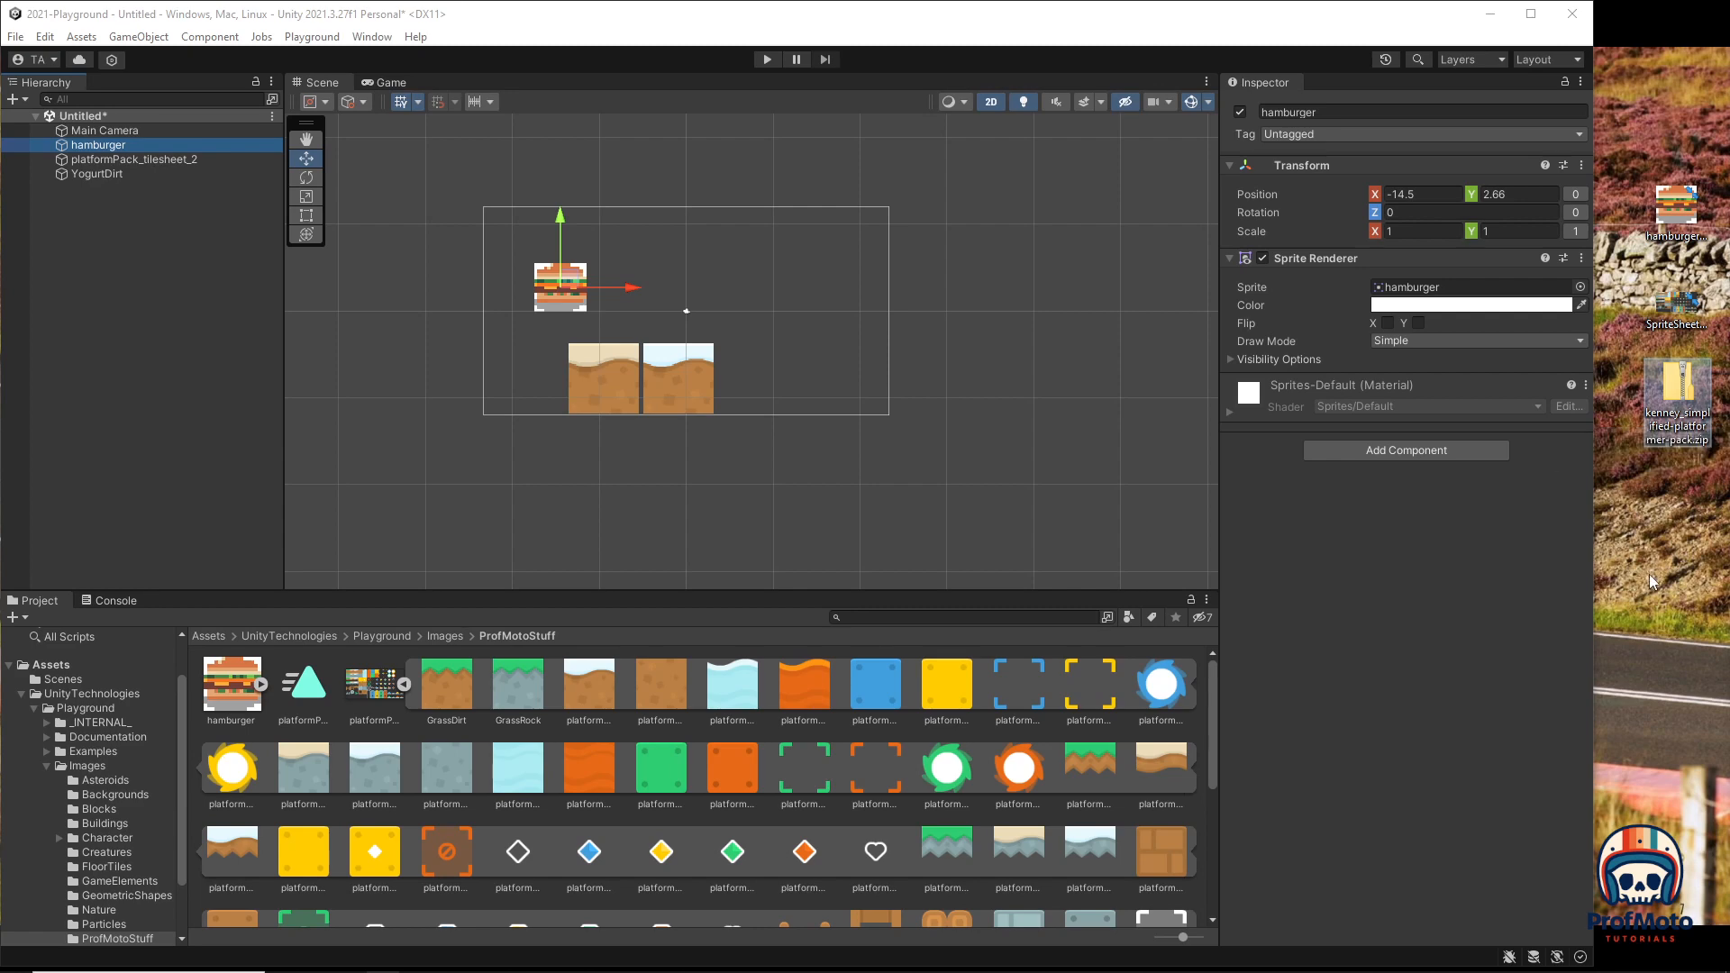
{"action": "left_click", "coordinate": [1647, 548]}
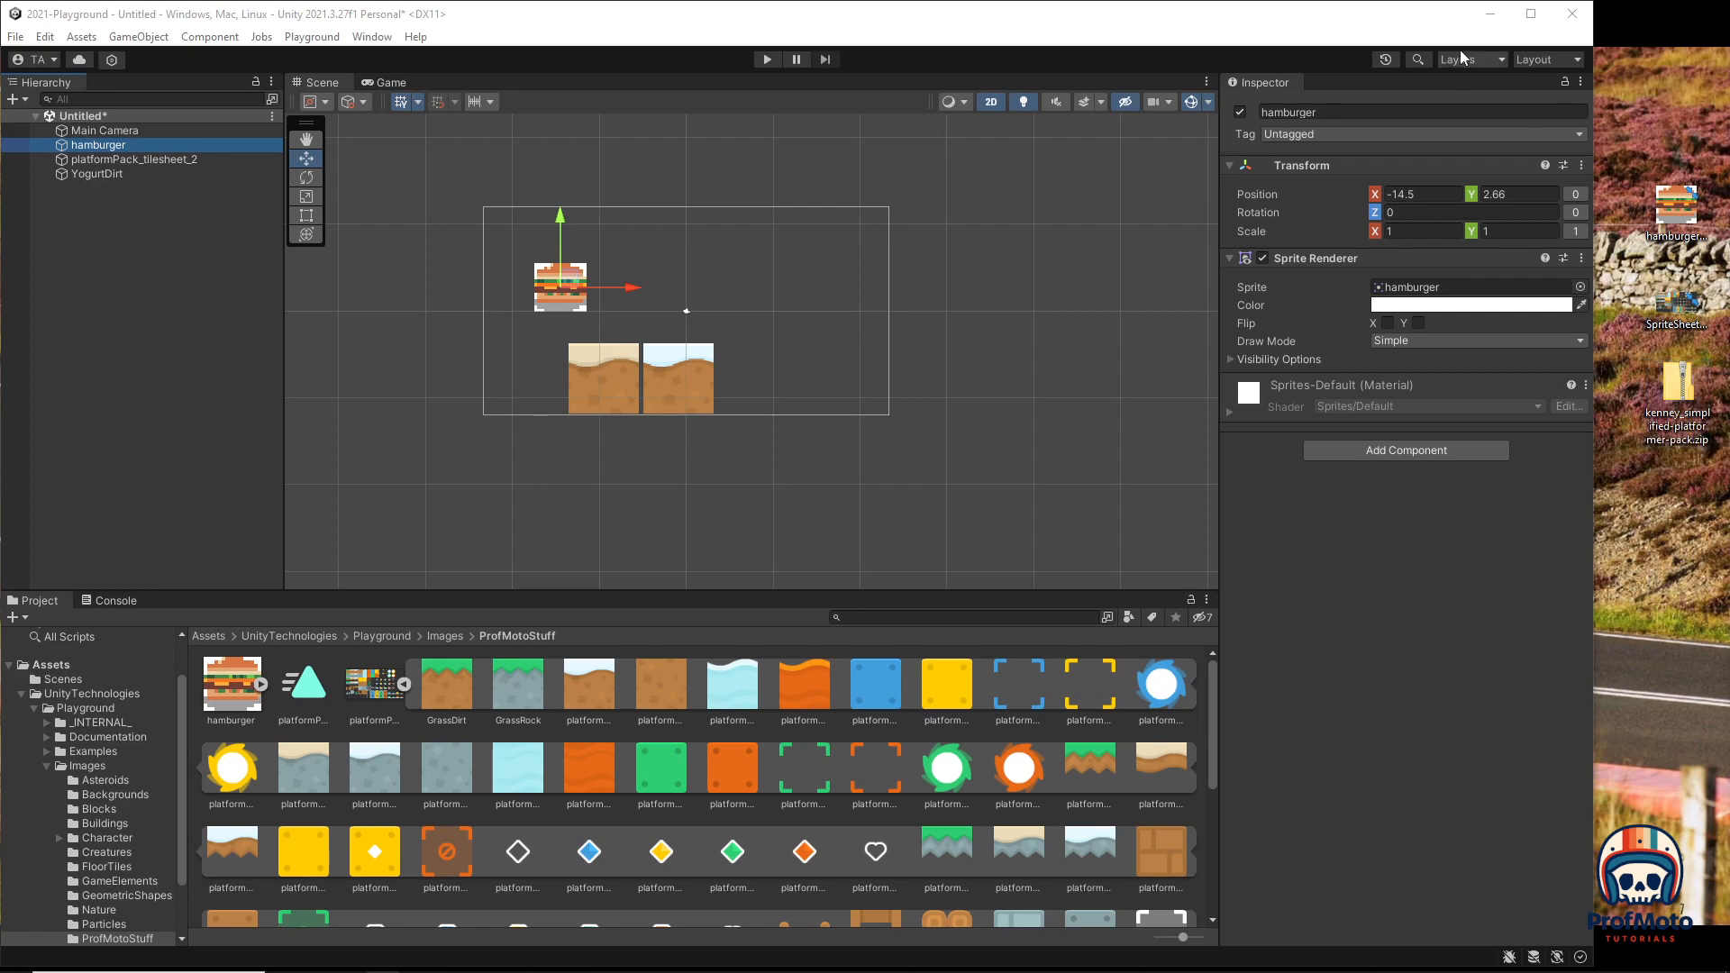
{"action": "left_click", "coordinate": [1531, 13]}
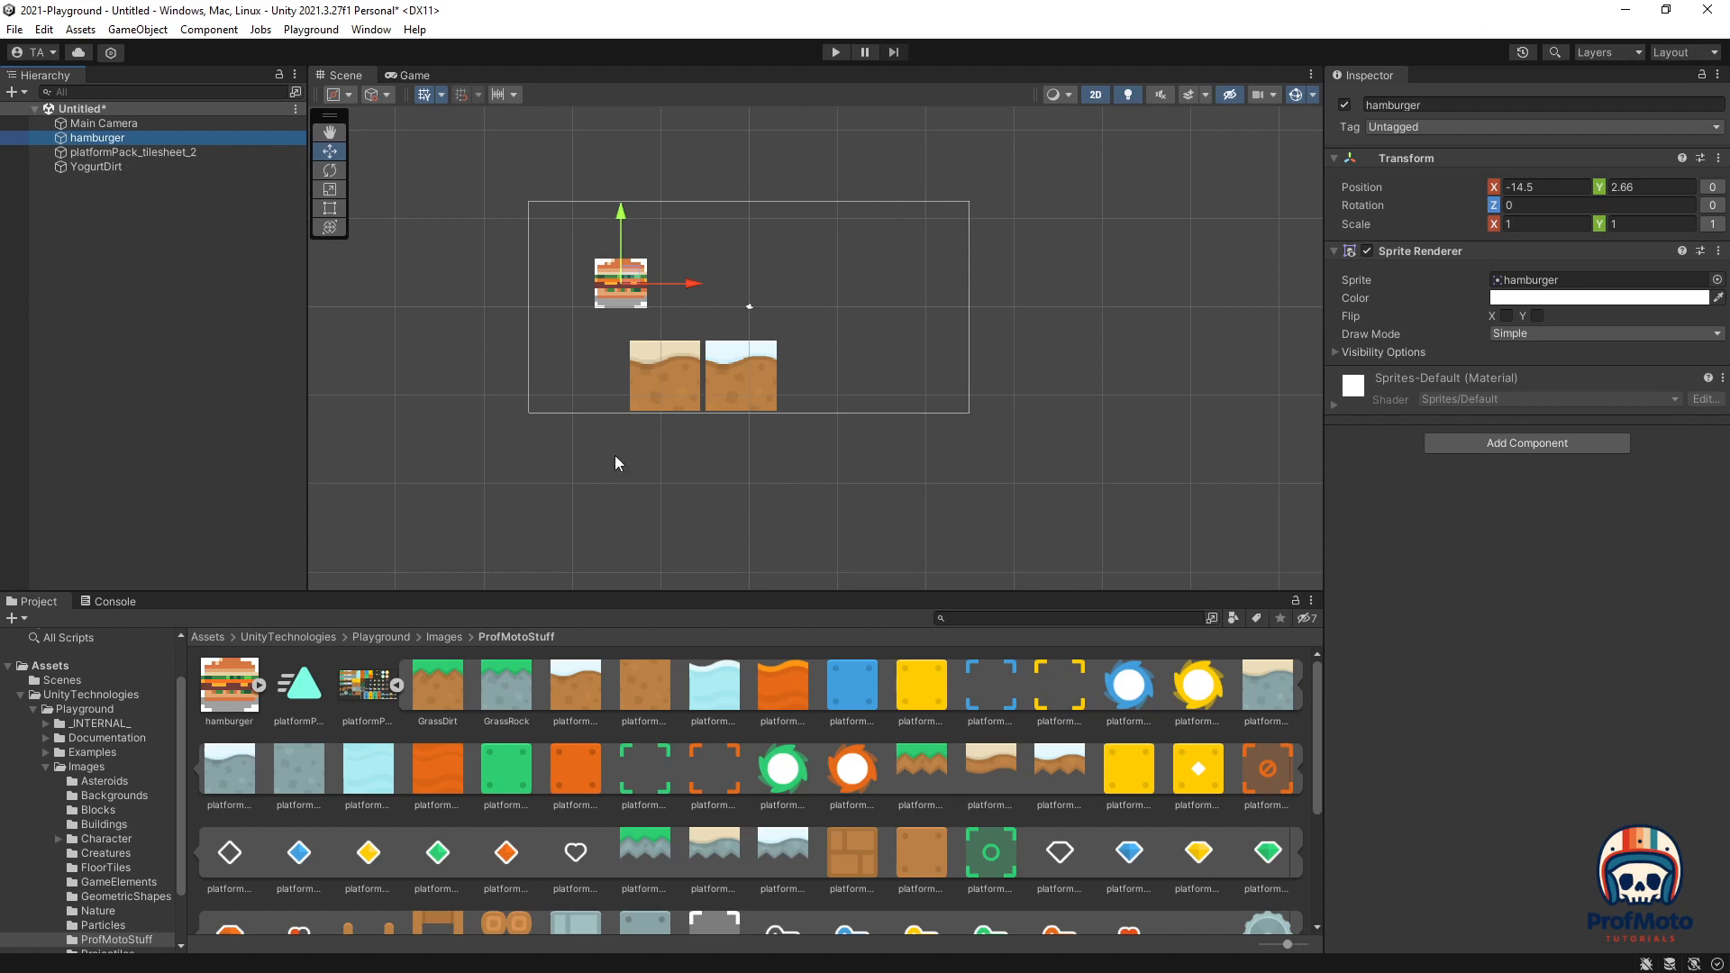
{"action": "left_click_drag", "start_coordinate": [661, 679], "coordinate": [665, 446]}
Step: Move the hamburger left along its X axis to -18.3
{"action": "left_click", "coordinate": [871, 442]}
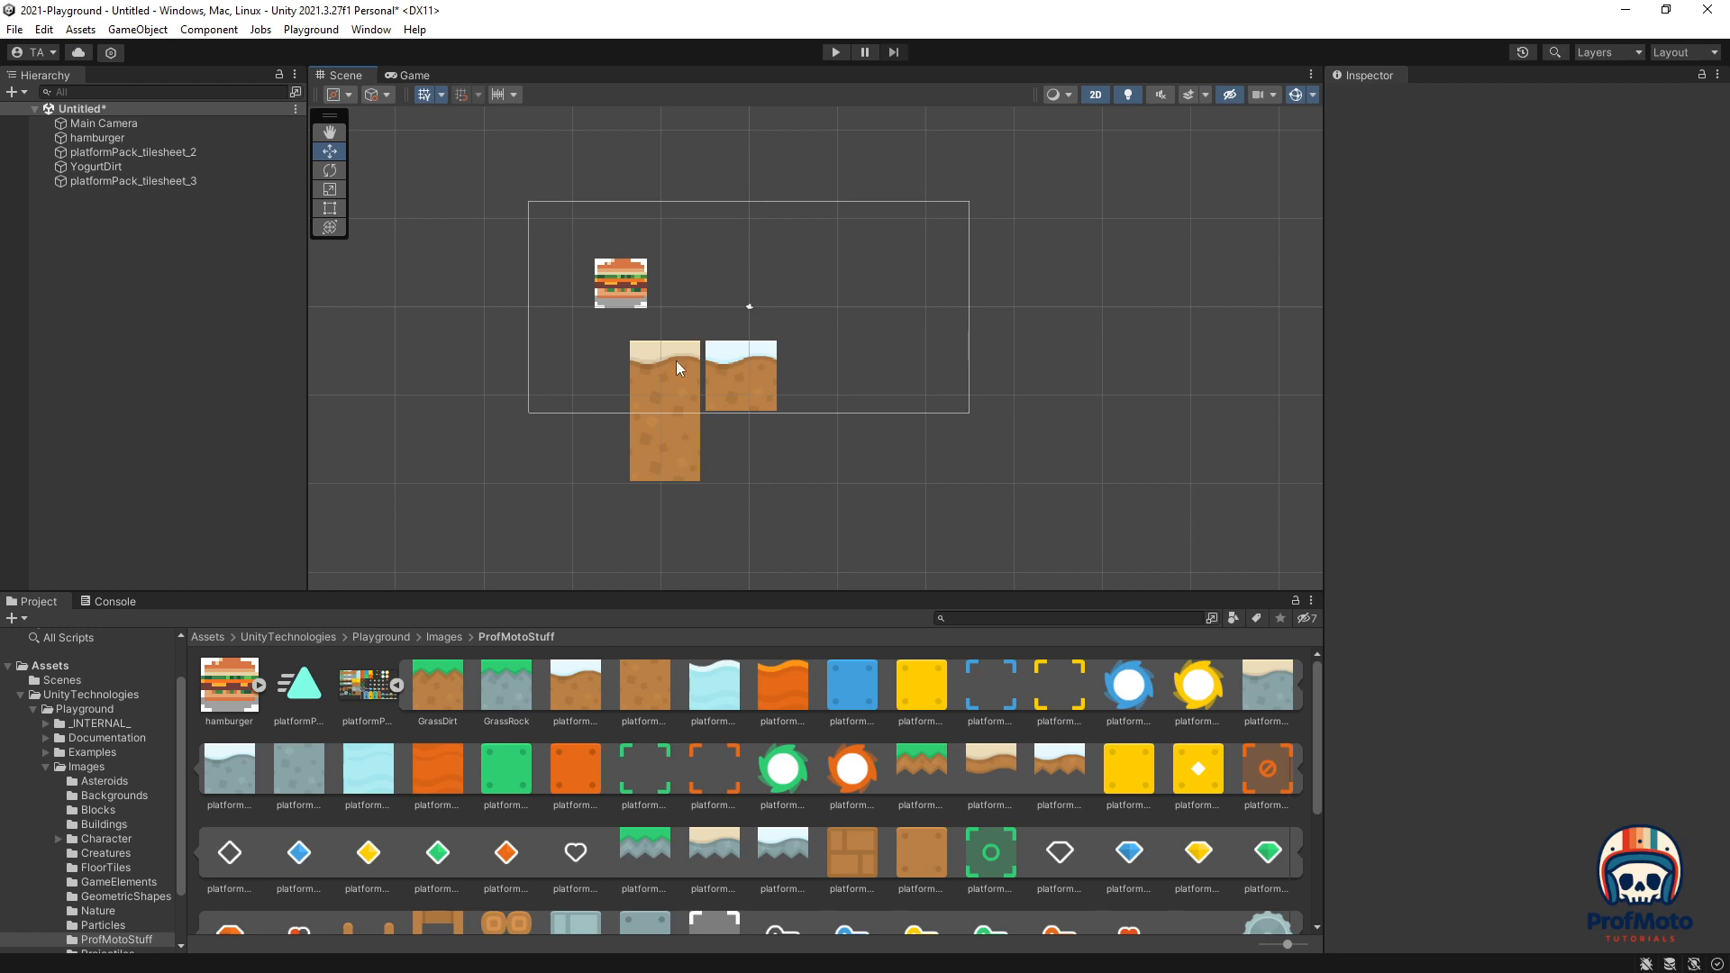
{"action": "left_click", "coordinate": [618, 288]}
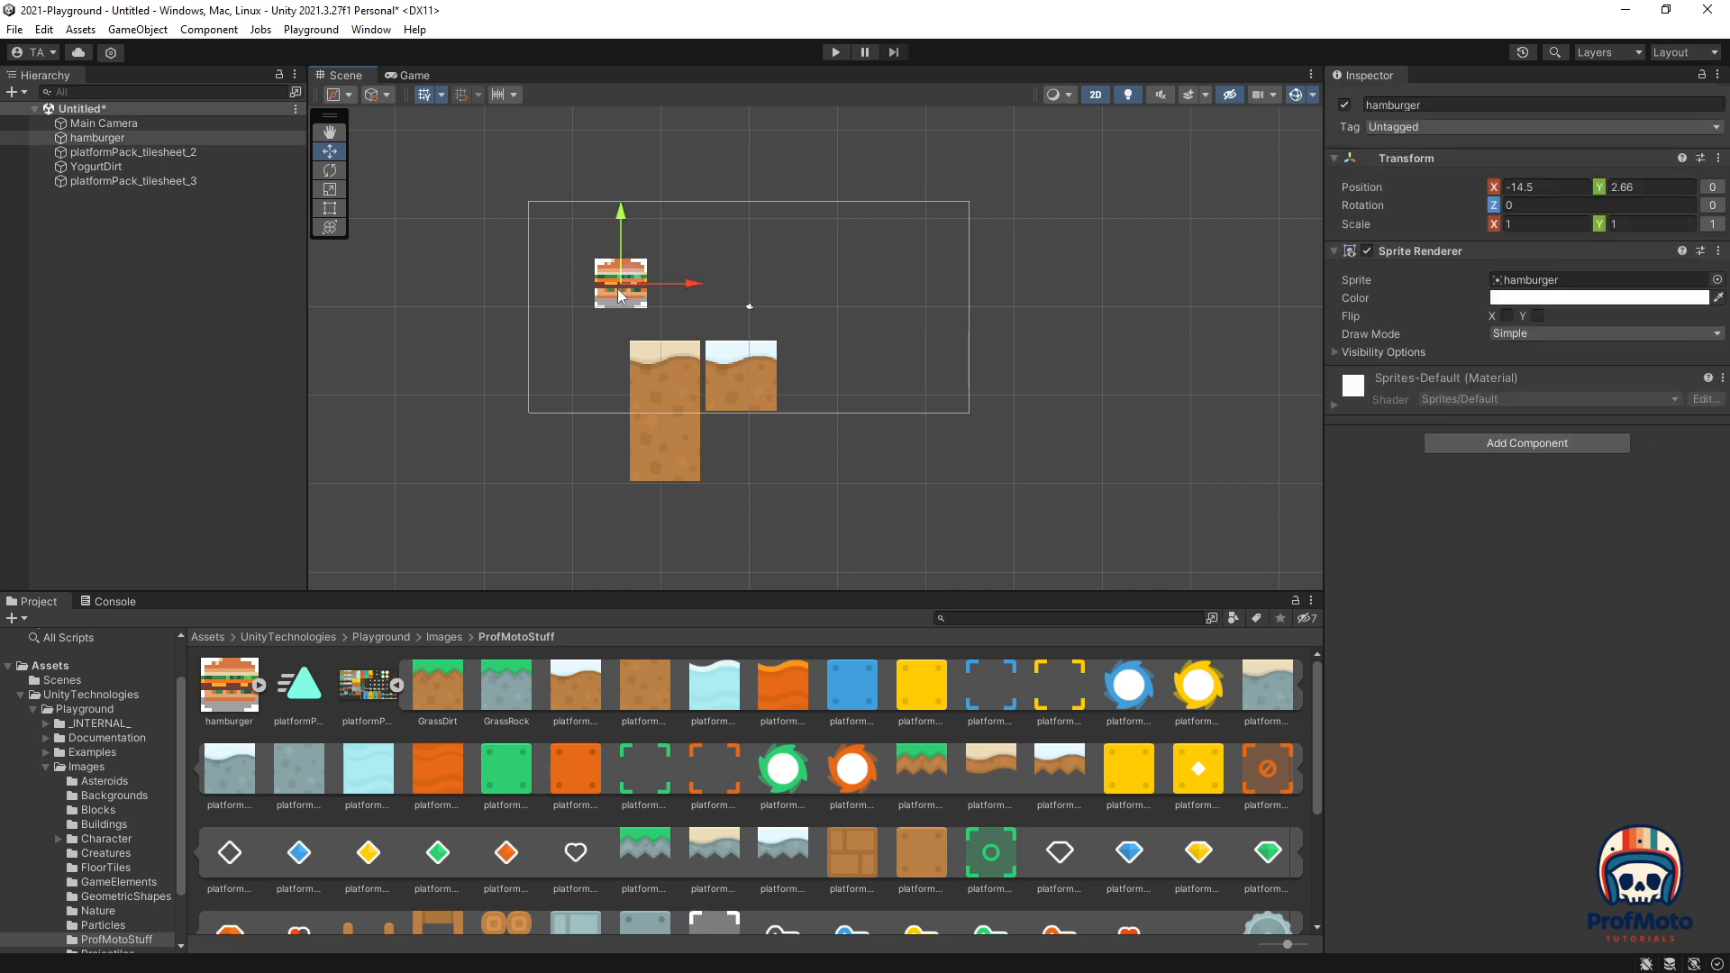
{"action": "left_click_drag", "start_coordinate": [688, 283], "coordinate": [655, 285]}
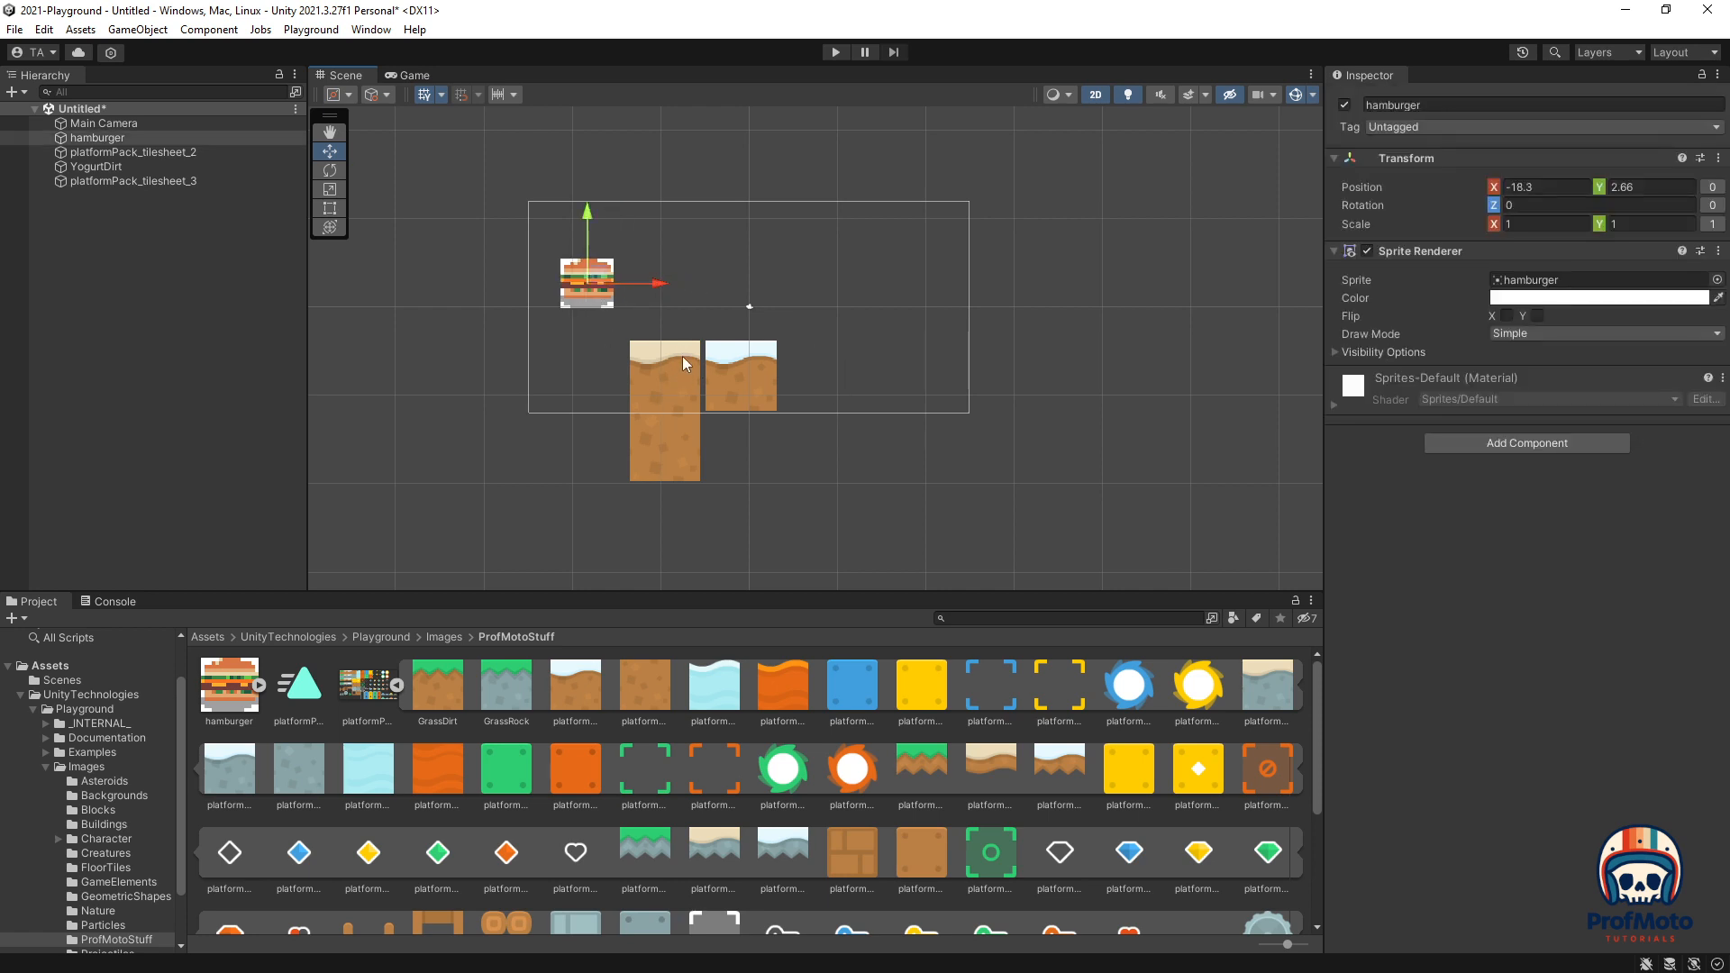